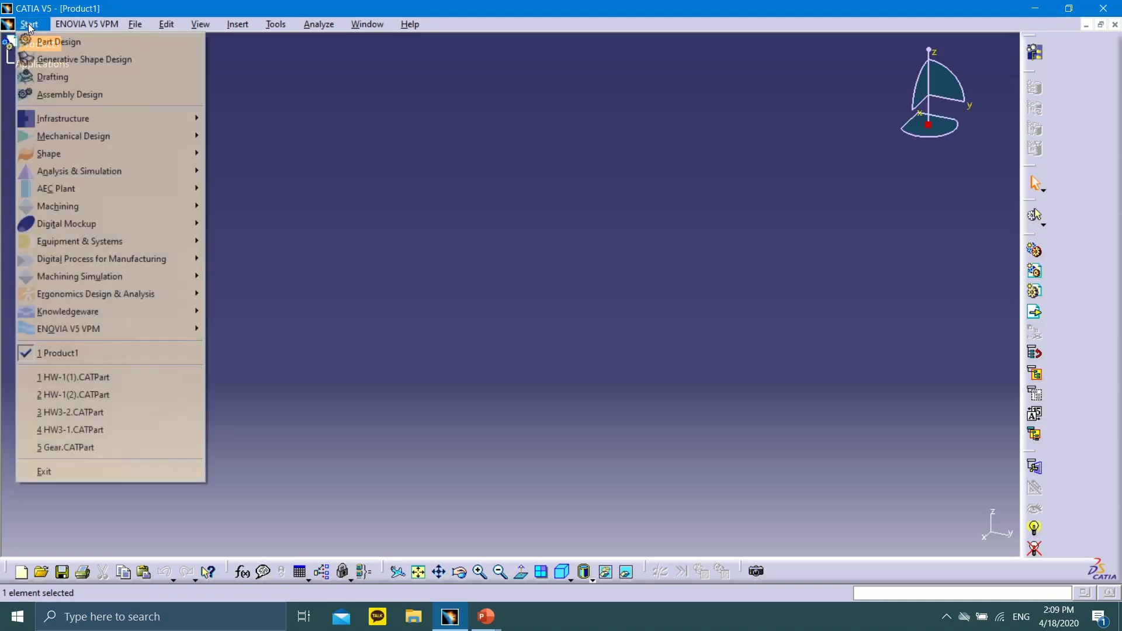
# Step: Add a new part to the product with Part Design and start a sketch on its yz plane
pyautogui.click(47, 43)
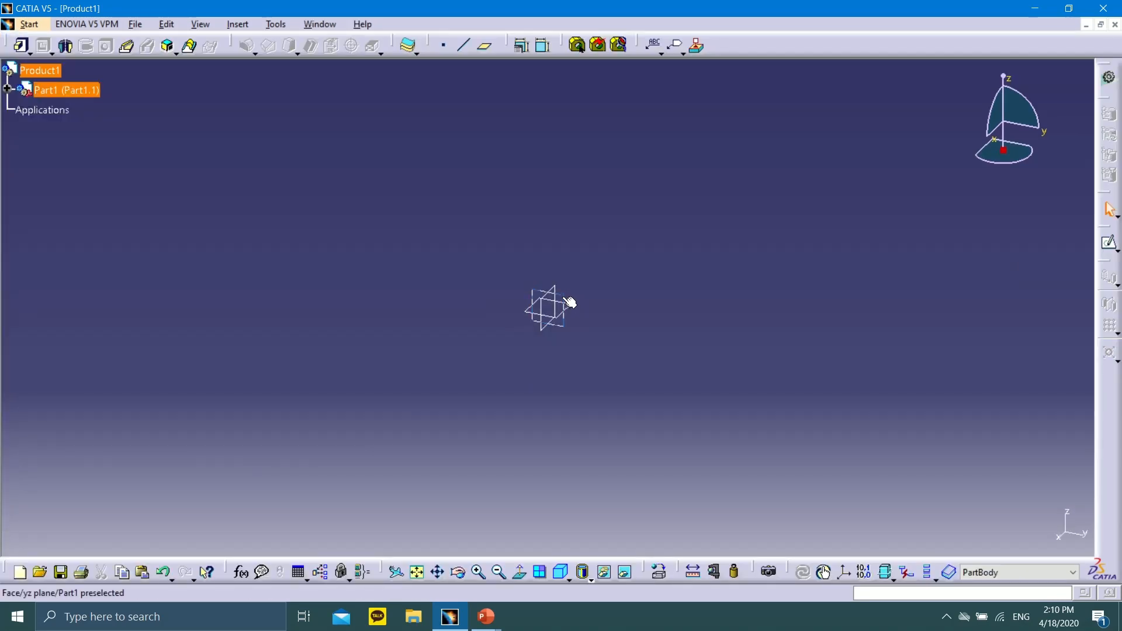
pyautogui.click(567, 301)
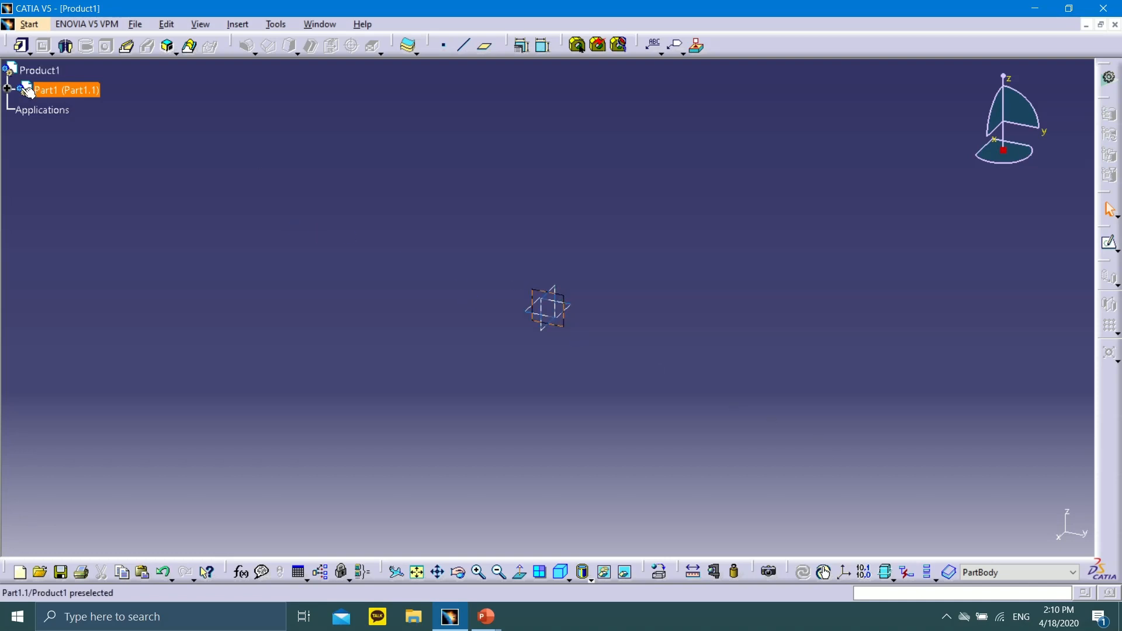
pyautogui.click(7, 87)
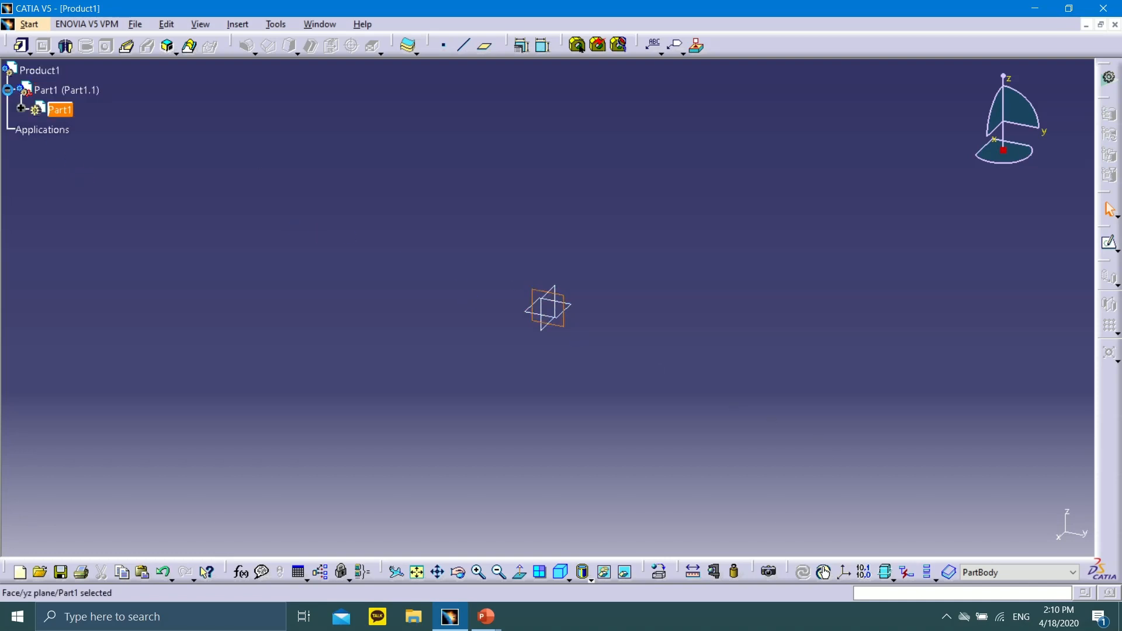
pyautogui.click(21, 109)
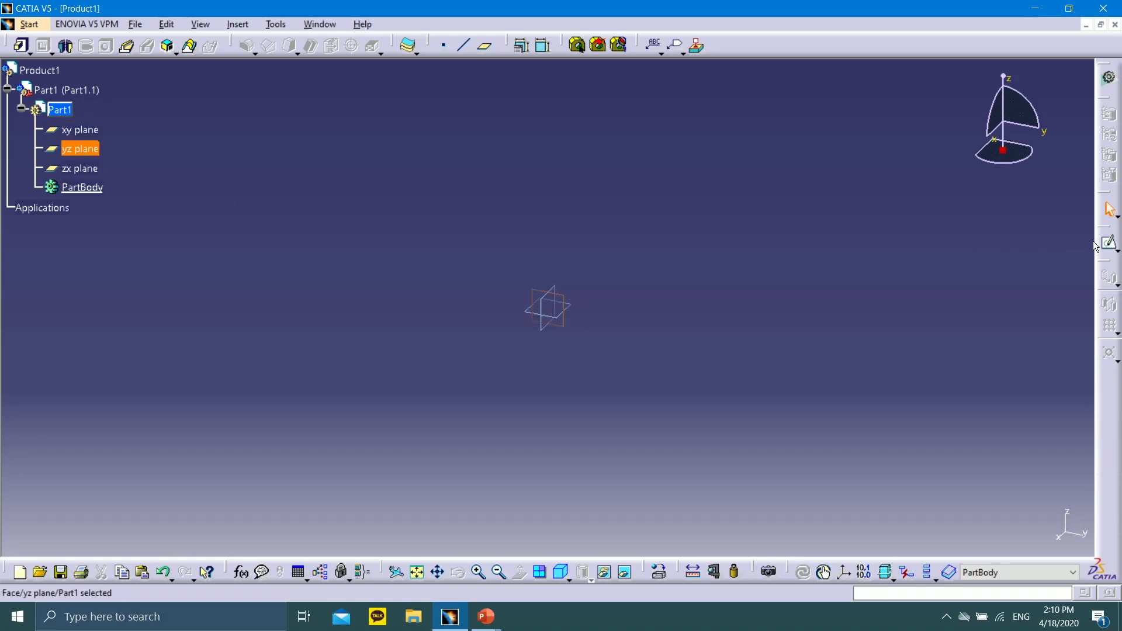
pyautogui.click(1115, 250)
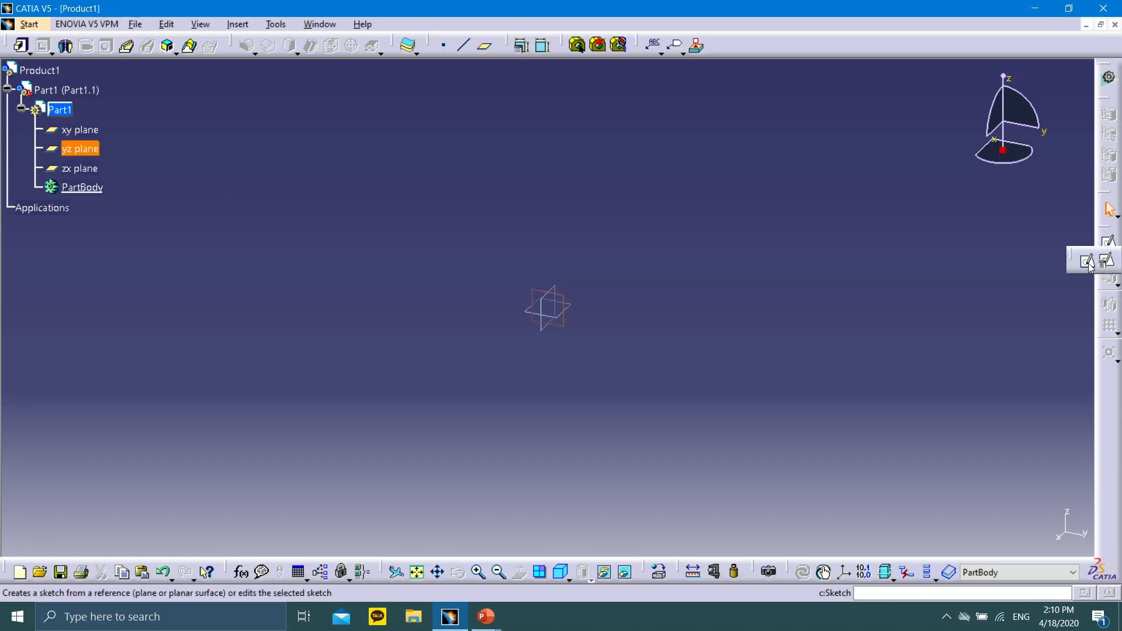
pyautogui.click(1088, 264)
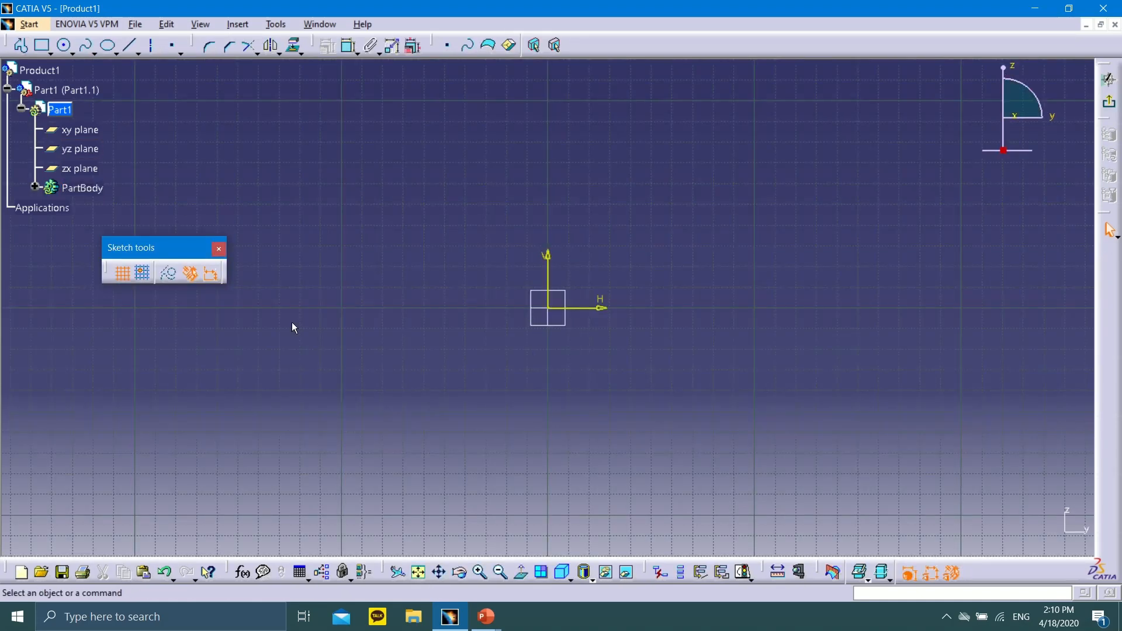
# Step: Draw a circle about 134 mm in diameter centred on the sketch origin
pyautogui.click(64, 45)
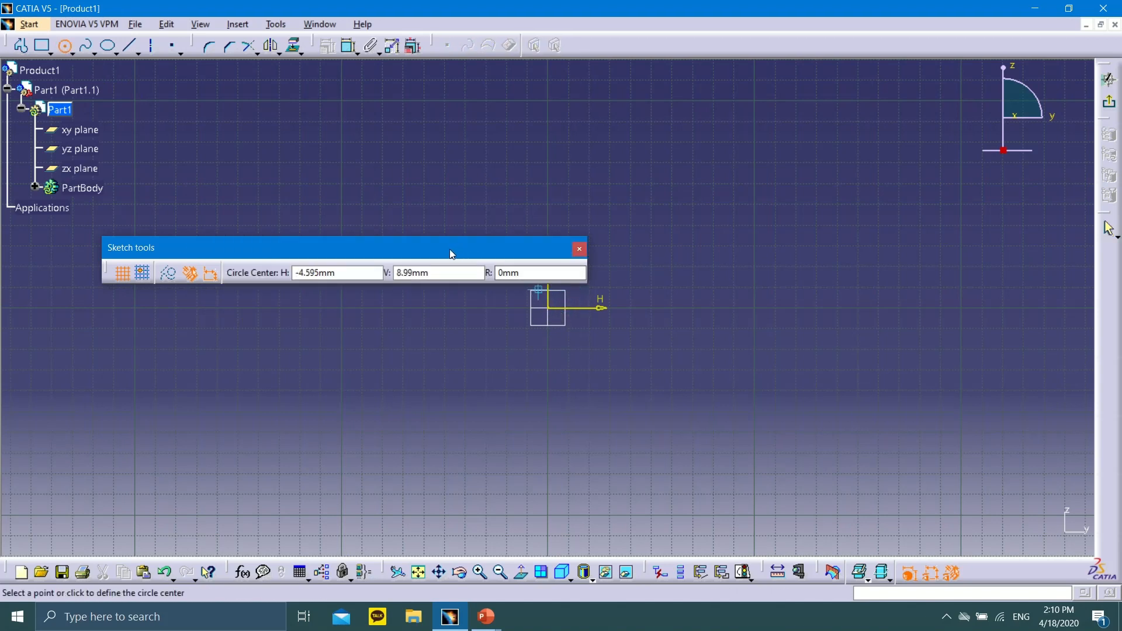
pyautogui.moveTo(450, 250)
pyautogui.mouseDown()
pyautogui.moveTo(416, 80)
pyautogui.moveTo(372, 71)
pyautogui.moveTo(353, 42)
pyautogui.mouseUp()
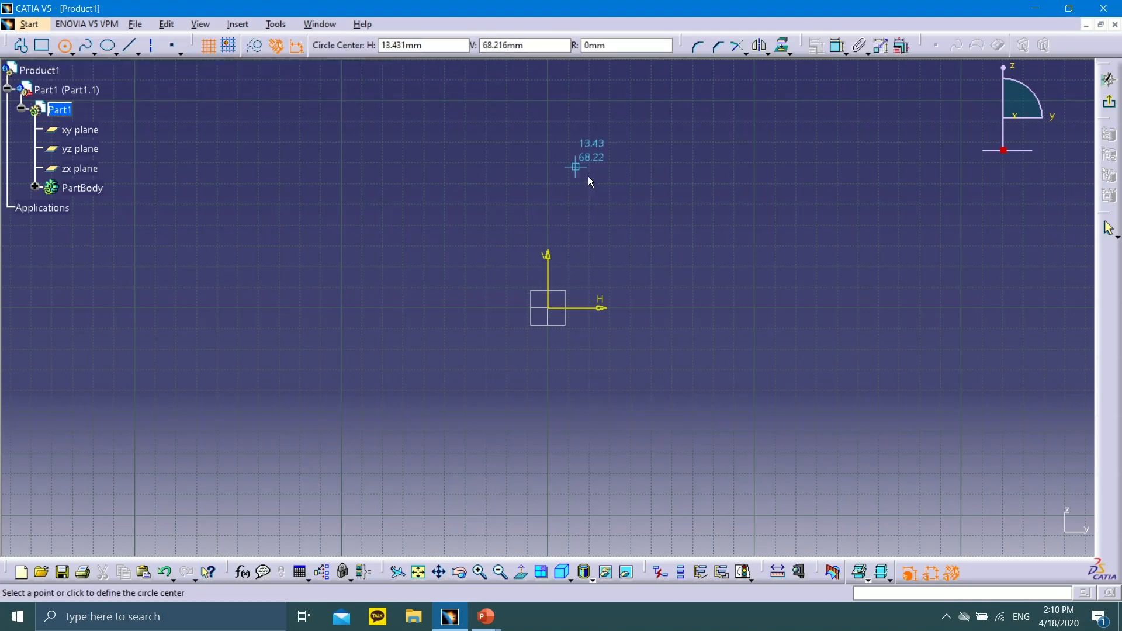
pyautogui.click(547, 308)
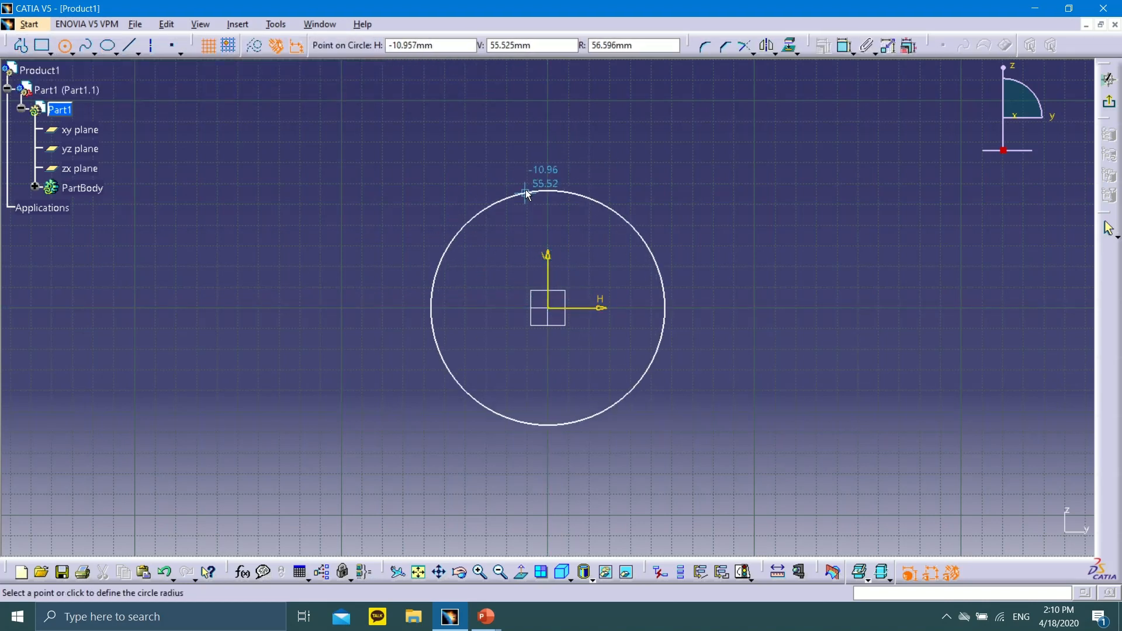
pyautogui.click(537, 170)
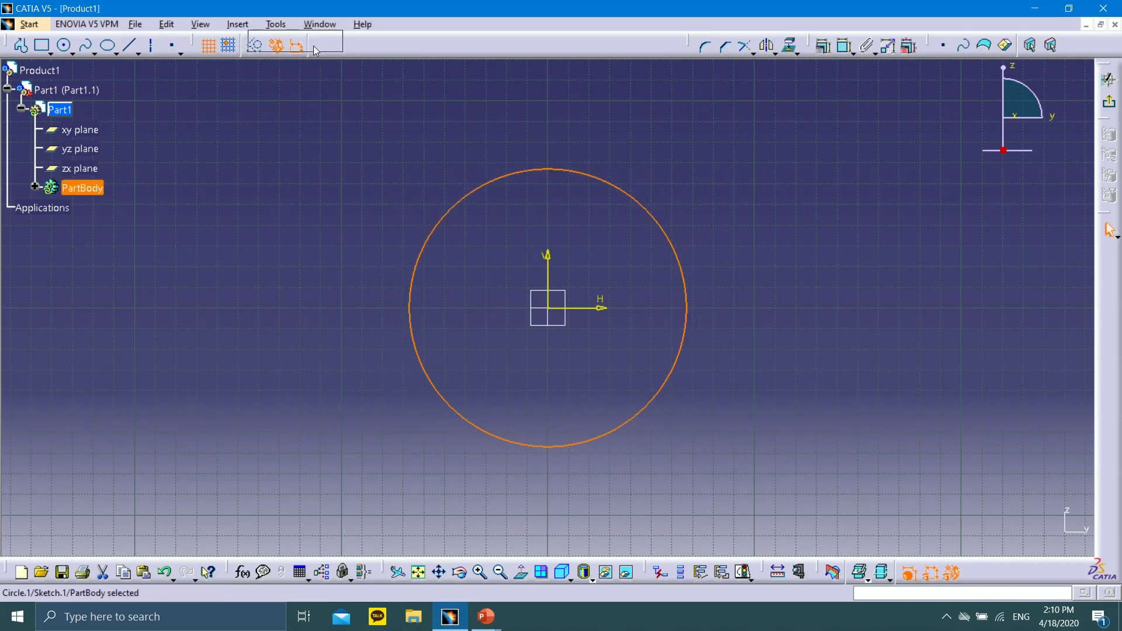
# Step: Add a diameter constraint to the circle and set it to 28.5 mm
pyautogui.moveTo(313, 46); pyautogui.dragTo(292, 45)
pyautogui.moveTo(809, 42); pyautogui.dragTo(463, 41)
pyautogui.click(463, 46)
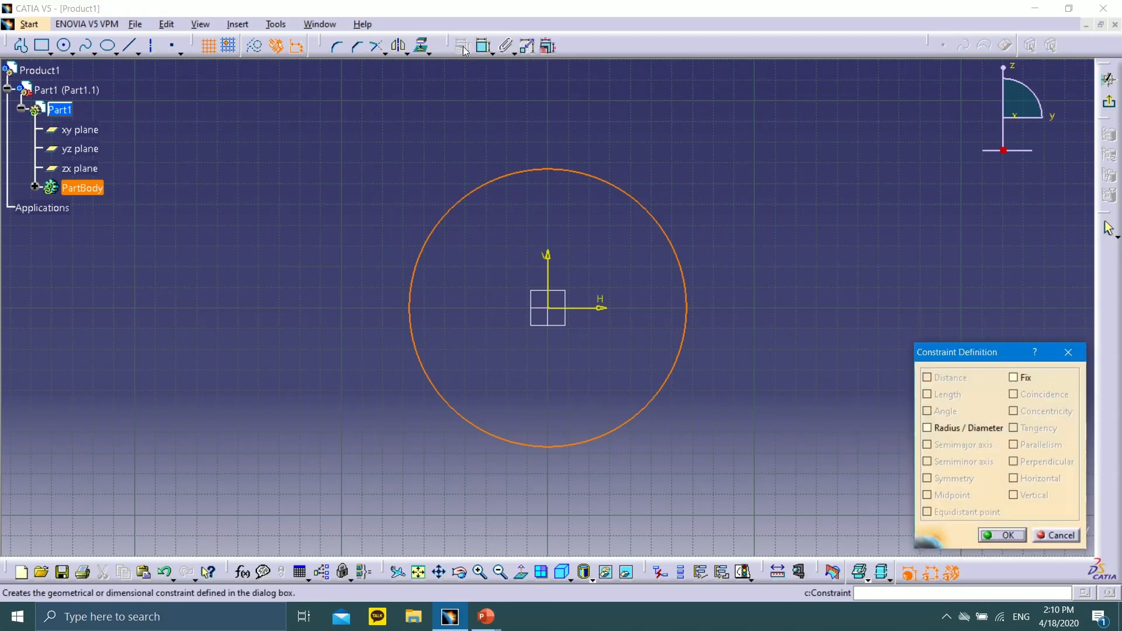
pyautogui.click(1069, 352)
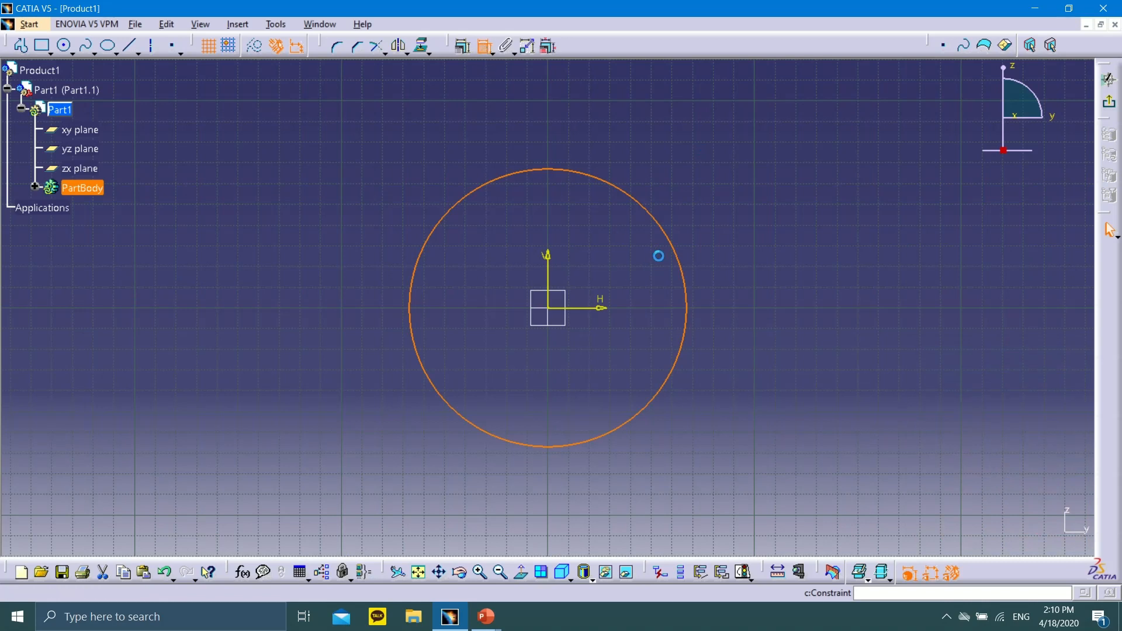
pyautogui.click(656, 193)
pyautogui.doubleClick(657, 181)
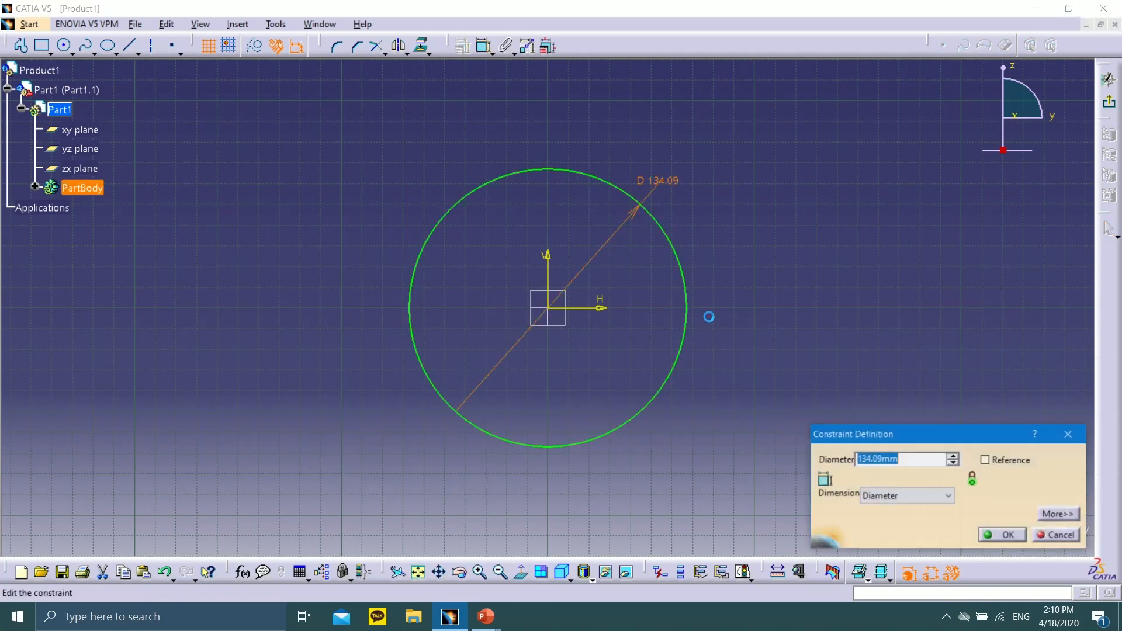
pyautogui.write('28.5')
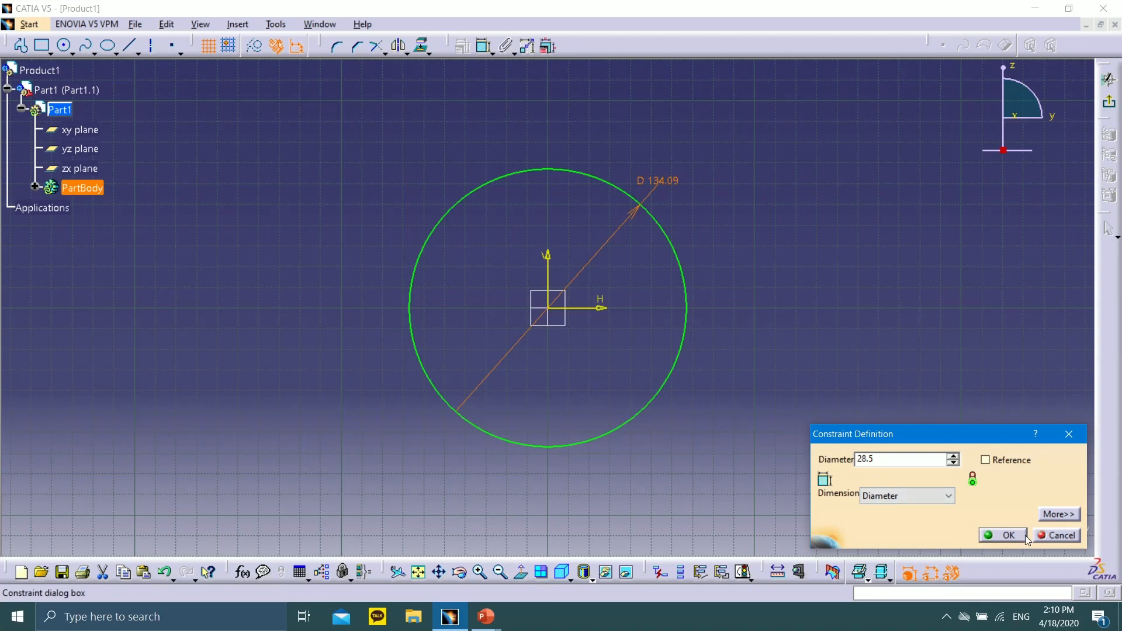
pyautogui.click(1025, 537)
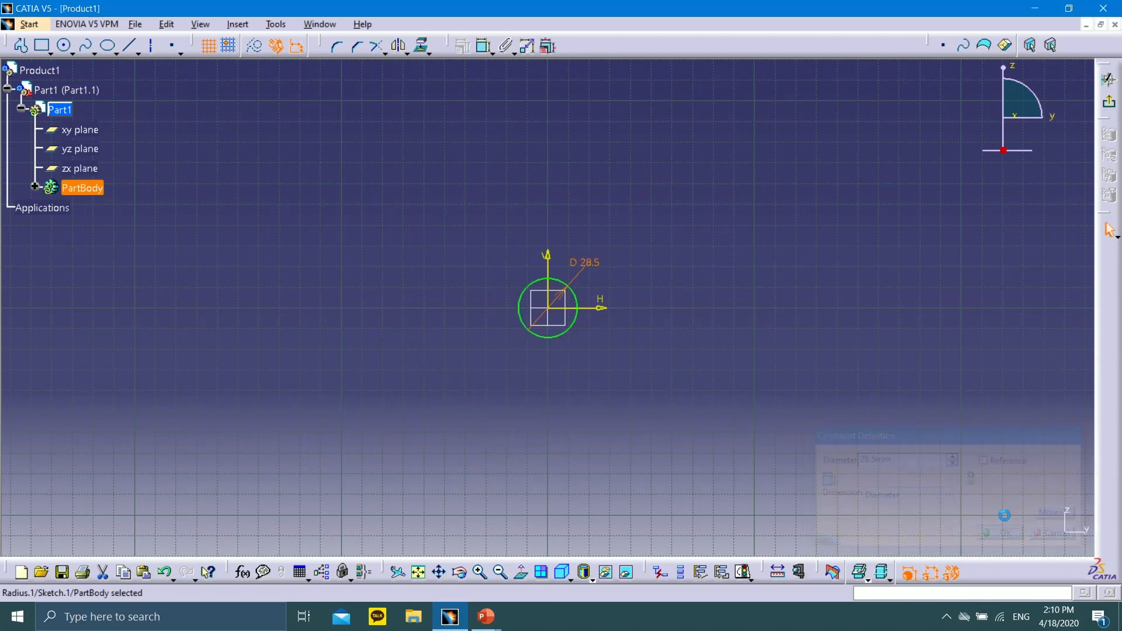
# Step: Exit the sketch and pad the circle with a length of 10 mm and mirrored extent
pyautogui.moveTo(614, 341); pyautogui.dragTo(637, 164, button='middle')
pyautogui.scroll(1, 637, 163)
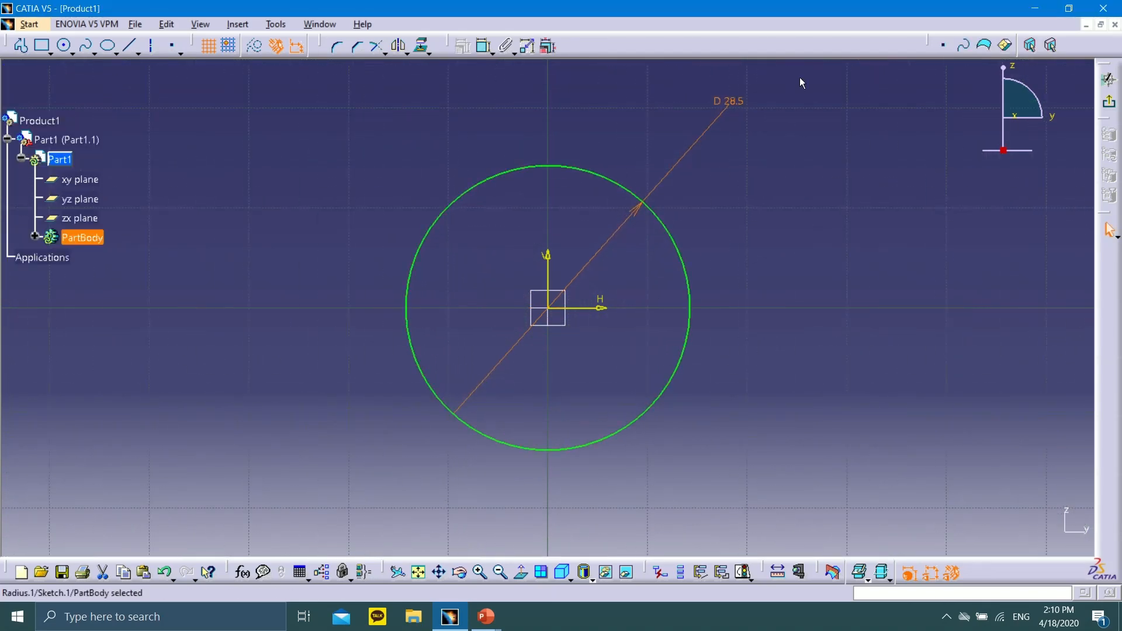
pyautogui.click(1113, 106)
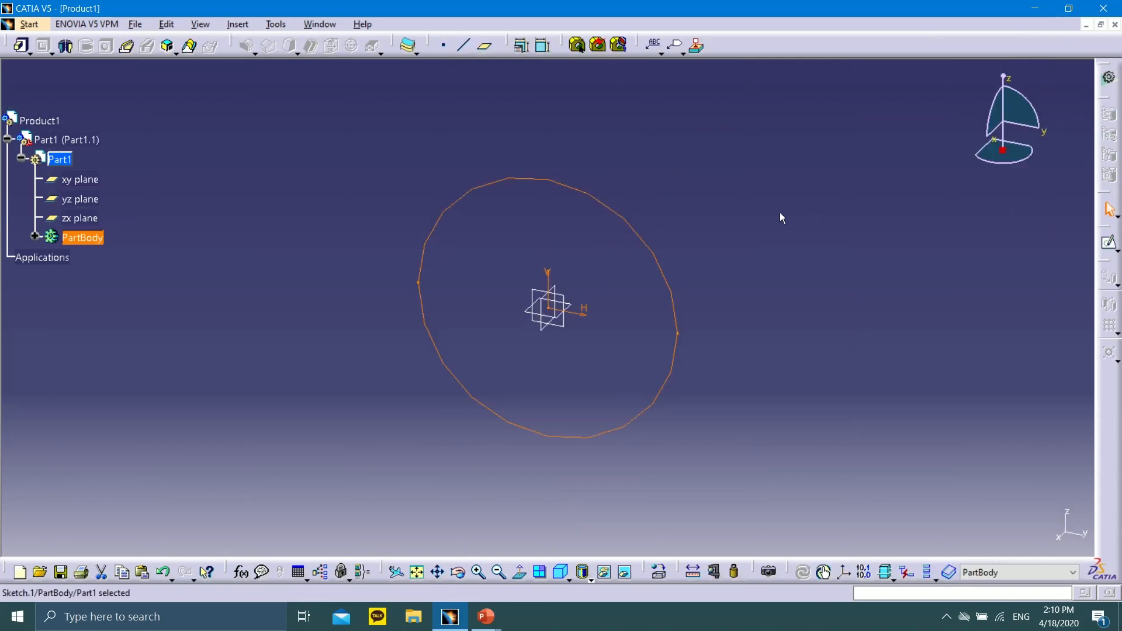
pyautogui.click(22, 46)
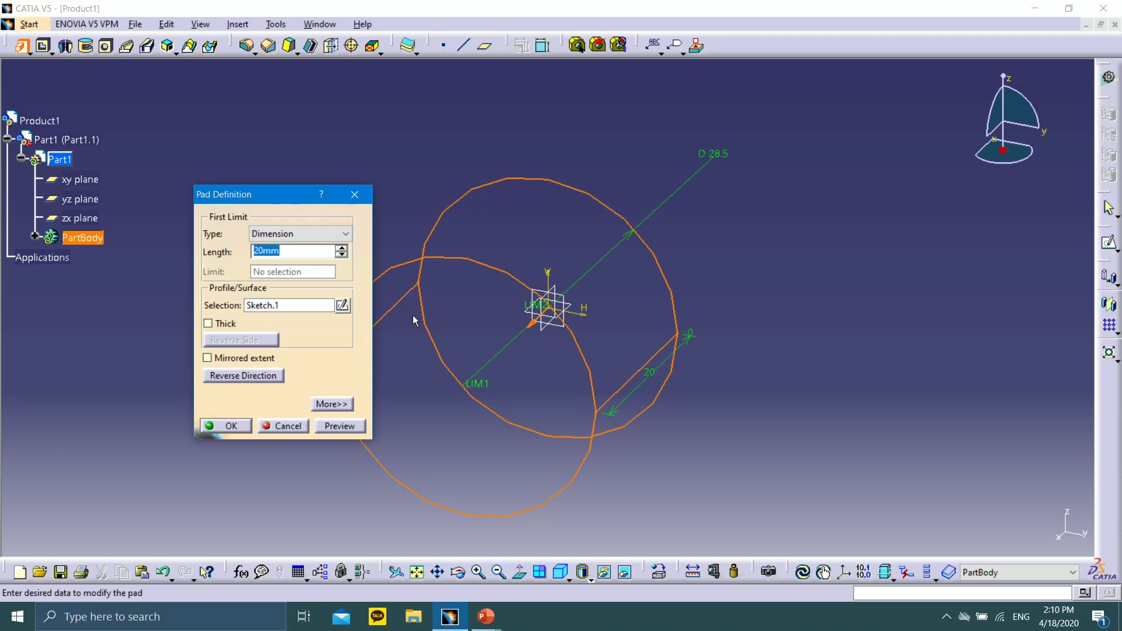
pyautogui.click(207, 358)
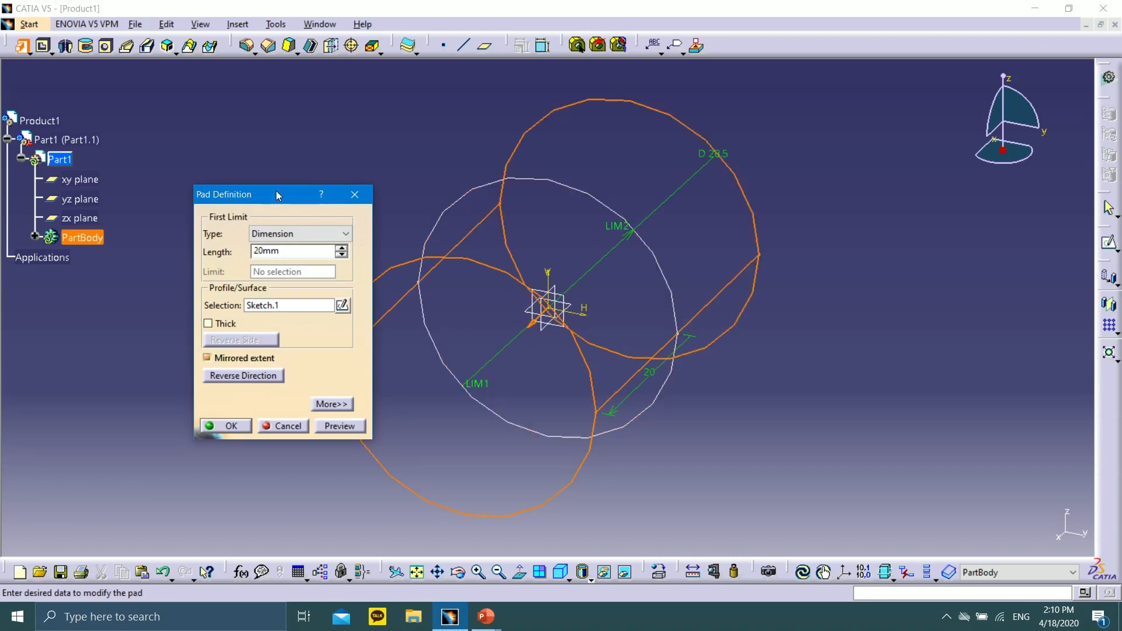
pyautogui.moveTo(276, 191); pyautogui.dragTo(217, 225)
pyautogui.moveTo(220, 284); pyautogui.dragTo(174, 285)
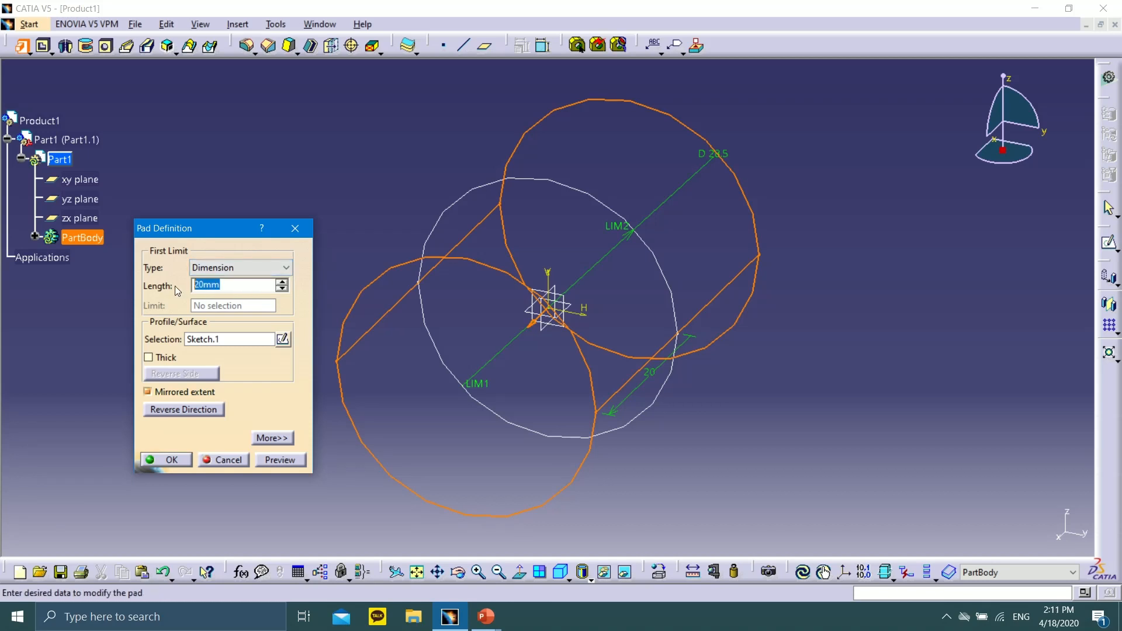
pyautogui.write('10')
pyautogui.click(289, 461)
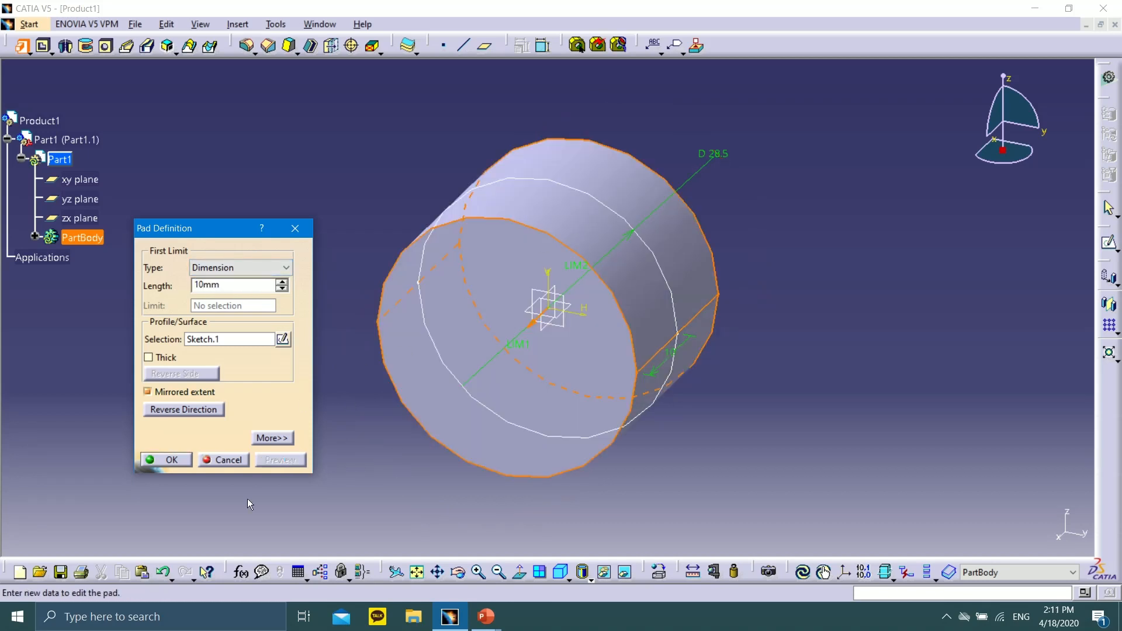
pyautogui.moveTo(710, 258); pyautogui.dragTo(741, 243, button='middle')
pyautogui.click(169, 460)
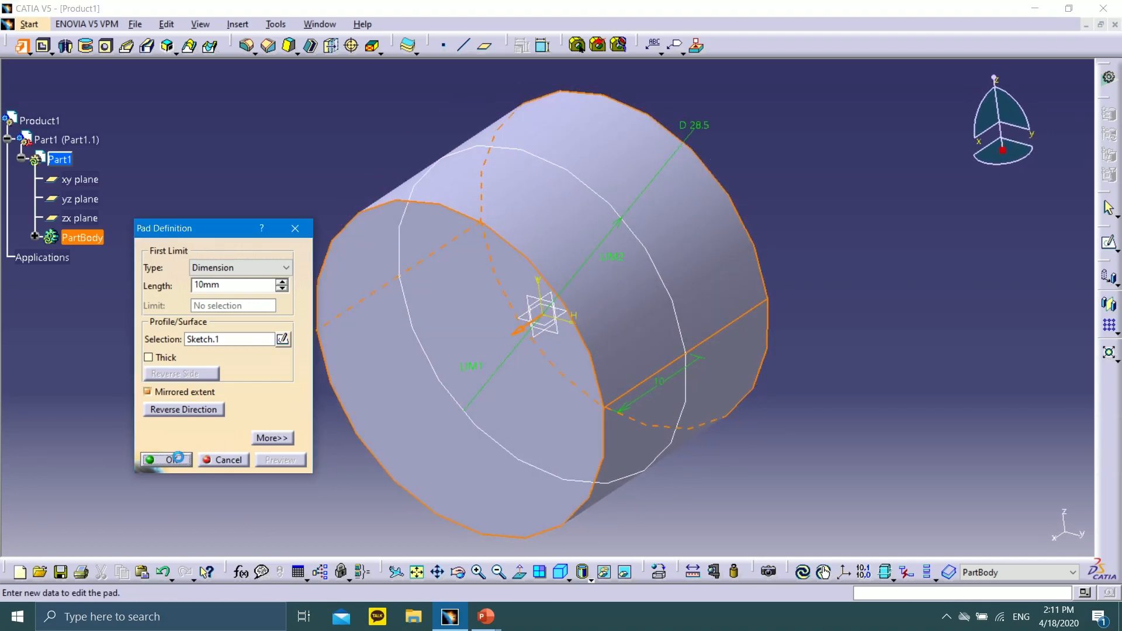
# Step: Show the padded cylinder in the isometric view
pyautogui.moveTo(485, 190); pyautogui.dragTo(590, 204, button='middle')
pyautogui.click(820, 548)
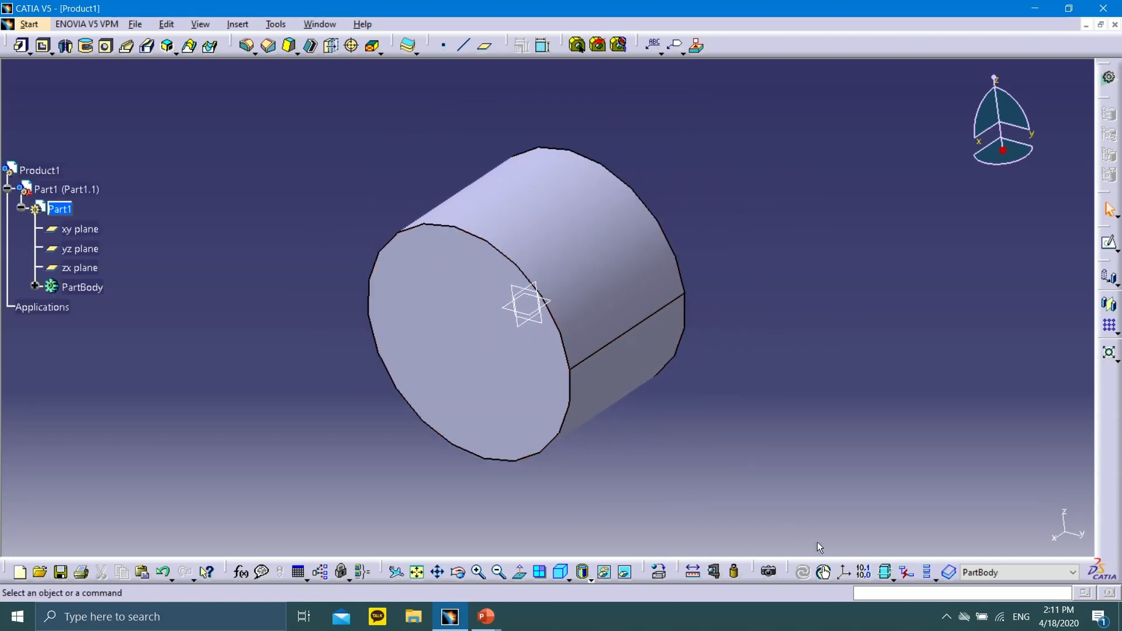
pyautogui.click(565, 578)
pyautogui.click(581, 447)
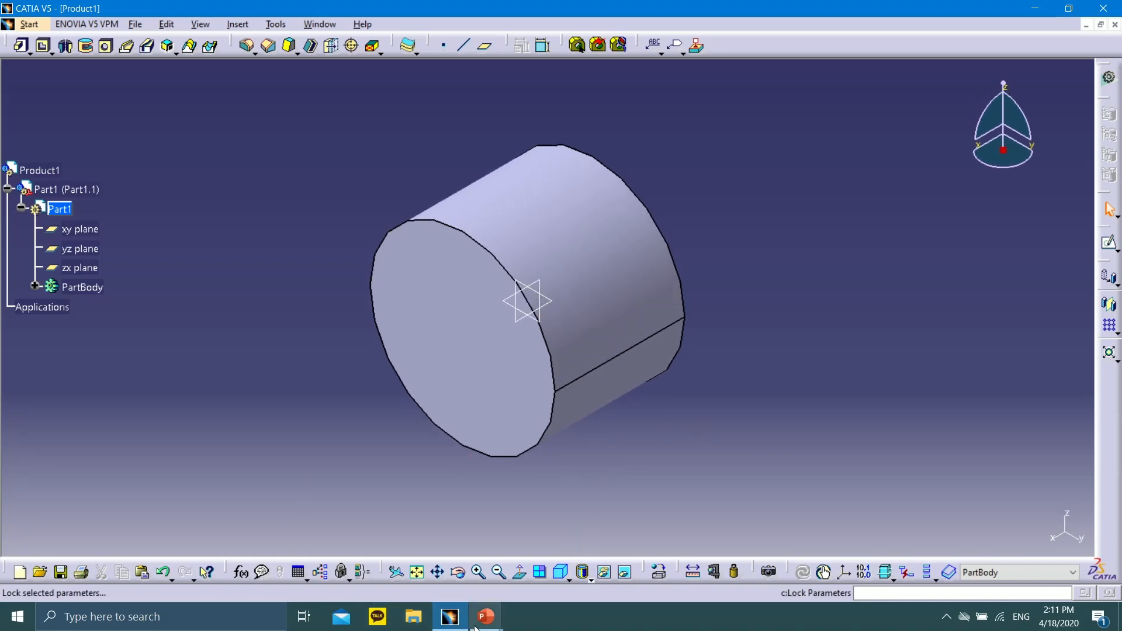
# Step: Switch to the PowerPoint slides and examine the Gear Model instructions for the new yz plane sketch and gear profile
pyautogui.moveTo(486, 617)
pyautogui.click(527, 587)
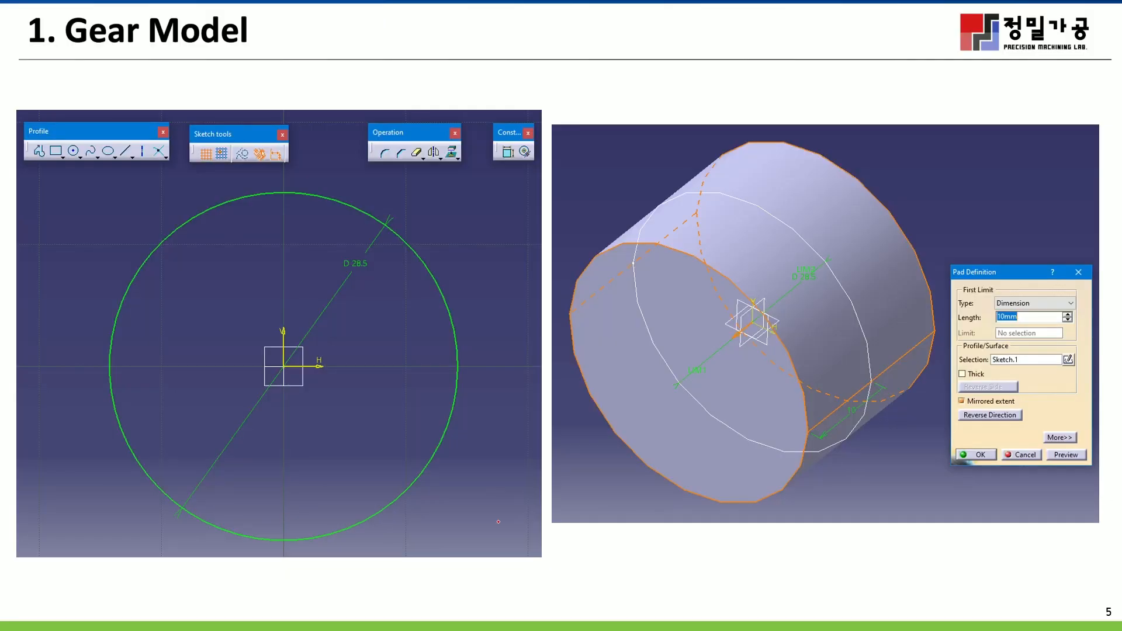
pyautogui.click(40, 616)
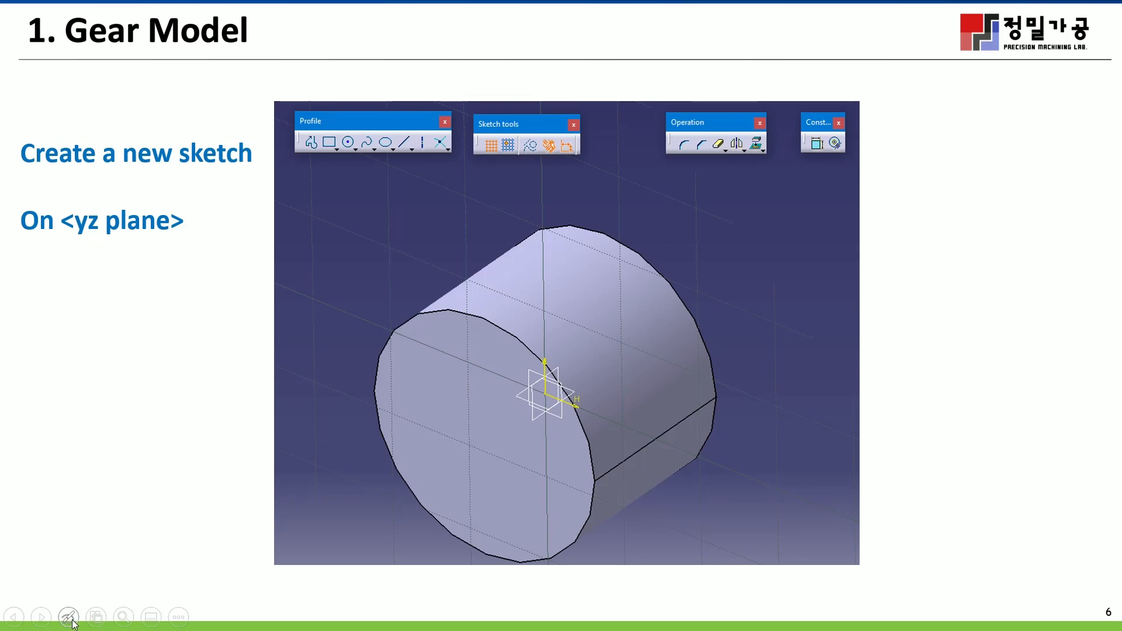
pyautogui.click(40, 617)
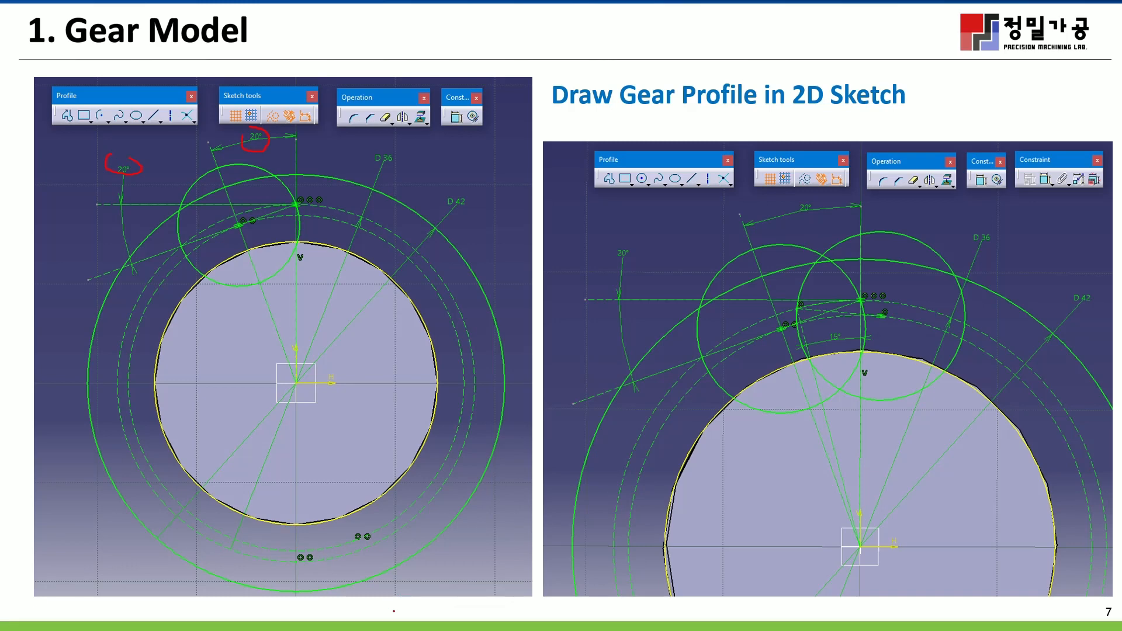
# Step: Switch back to CATIA and start a new sketch on the yz plane of the cylinder part
pyautogui.press('super')
pyautogui.click(450, 616)
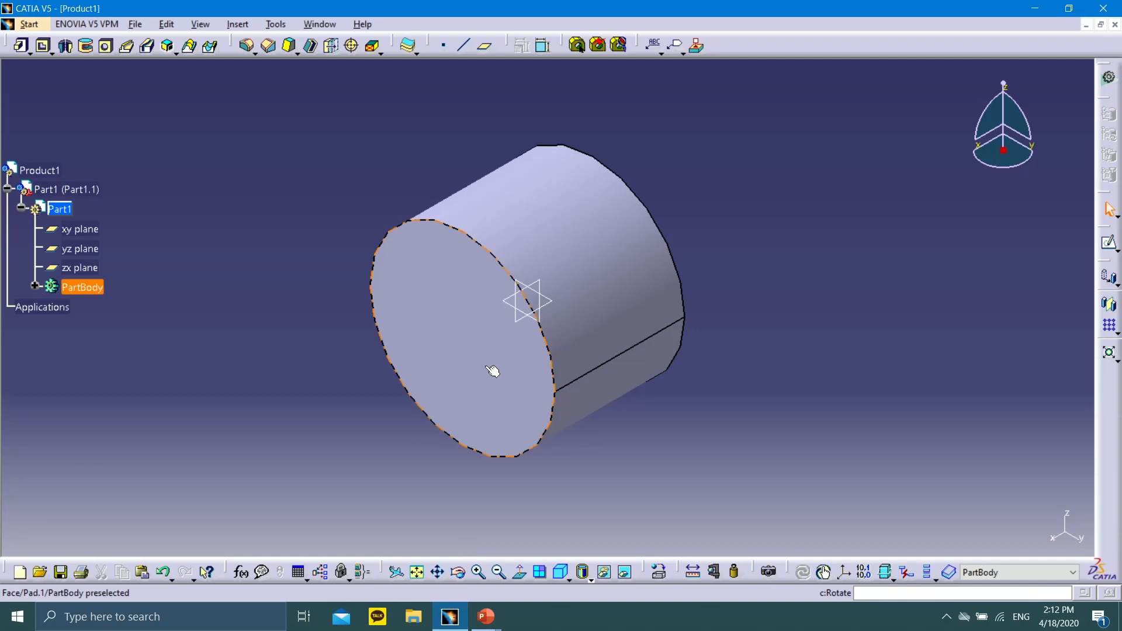
pyautogui.click(539, 316)
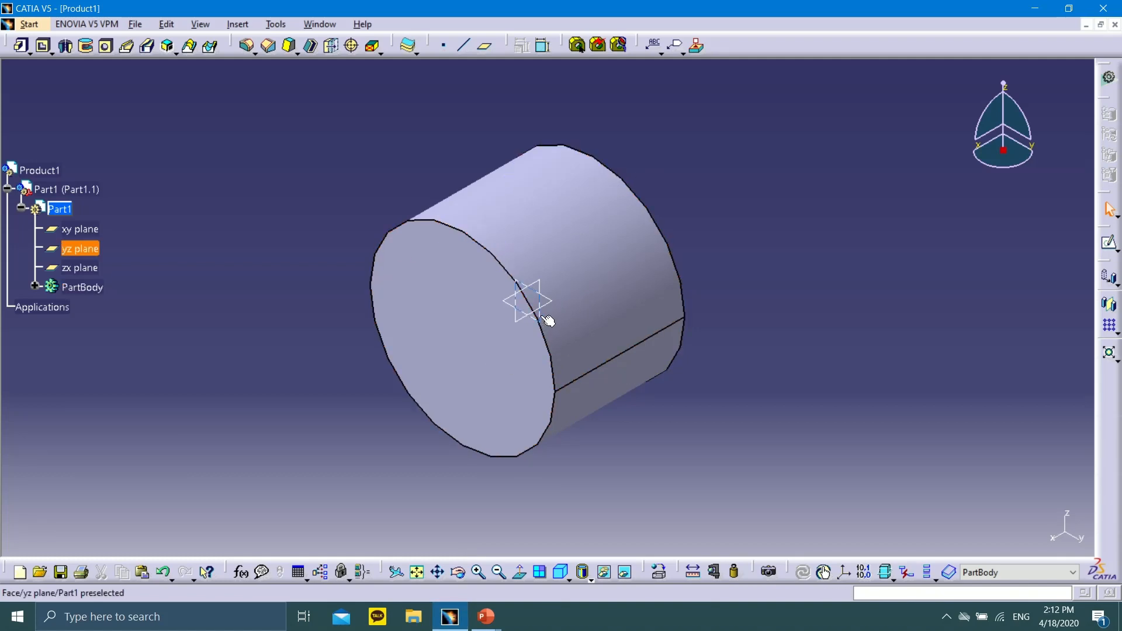
pyautogui.click(1107, 245)
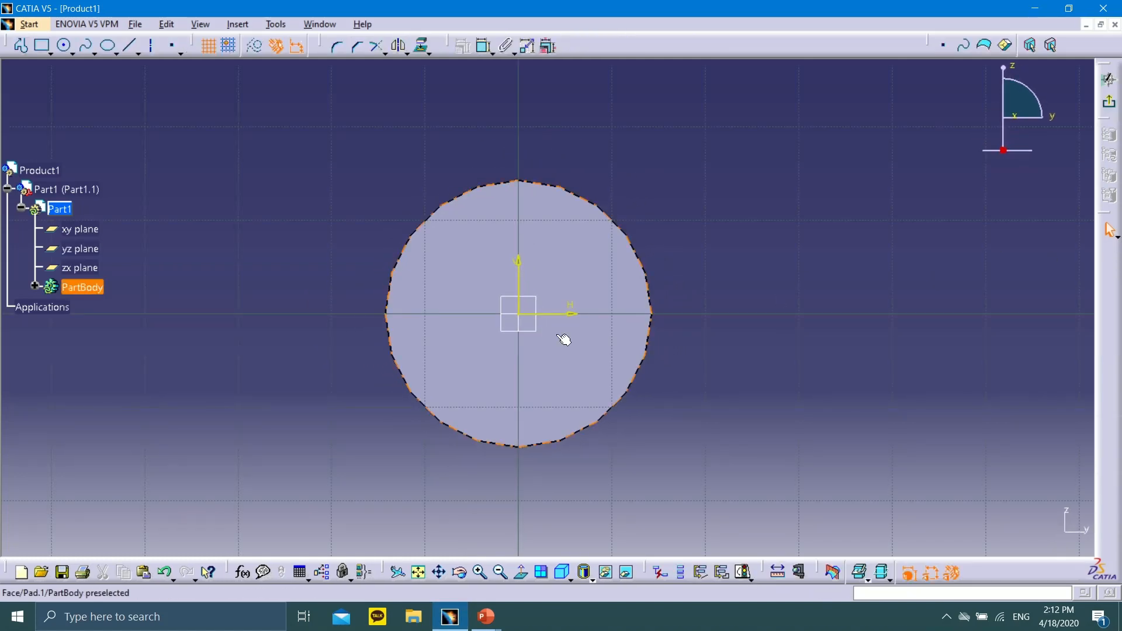
# Step: Draw a circle centred on the sketch origin, slightly smaller than the cylinder's outline
pyautogui.moveTo(297, 196)
pyautogui.mouseDown(button='middle')
pyautogui.moveTo(305, 125)
pyautogui.moveTo(305, 152)
pyautogui.mouseUp(button='middle')
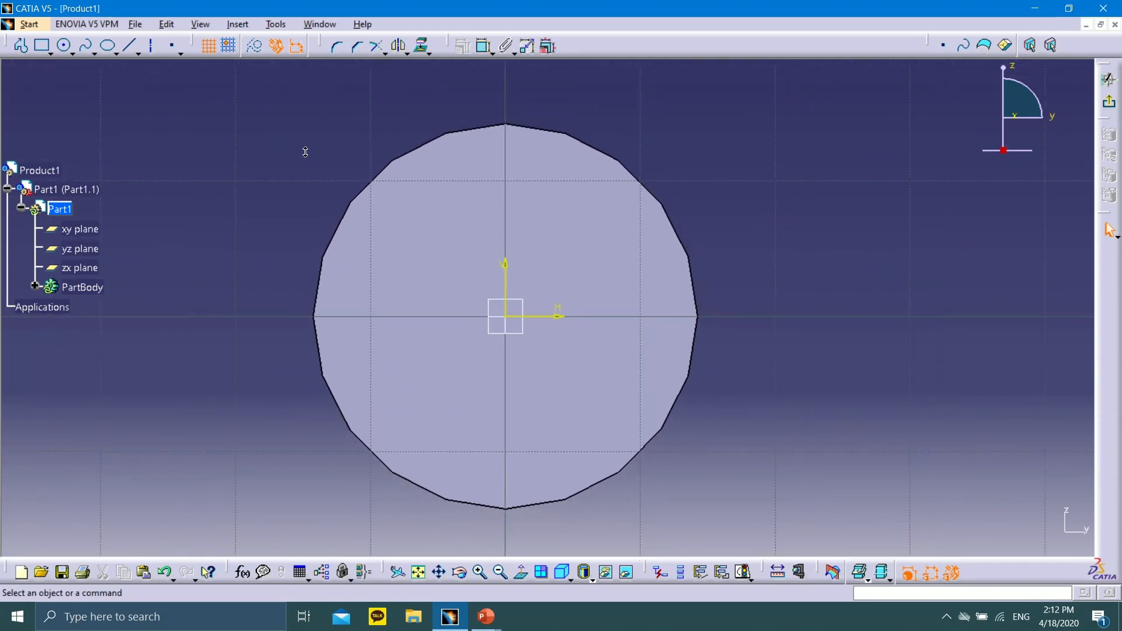
pyautogui.click(64, 45)
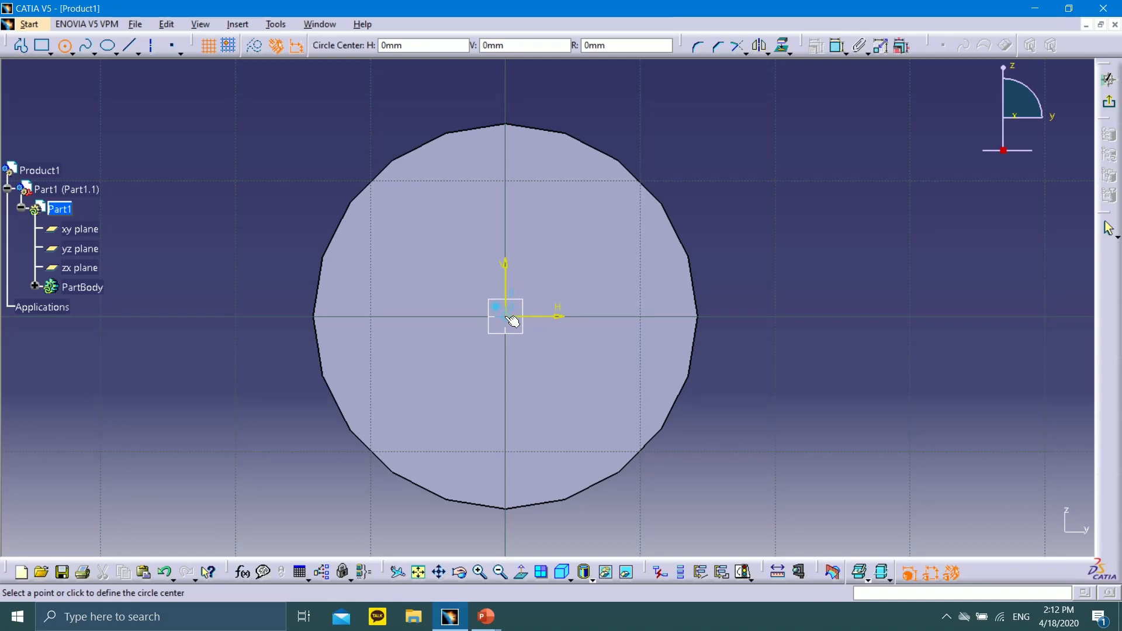
pyautogui.click(509, 321)
pyautogui.click(547, 165)
# Step: Constrain the drawn circle to be coincident with the cylinder's outer edge
pyautogui.click(679, 146)
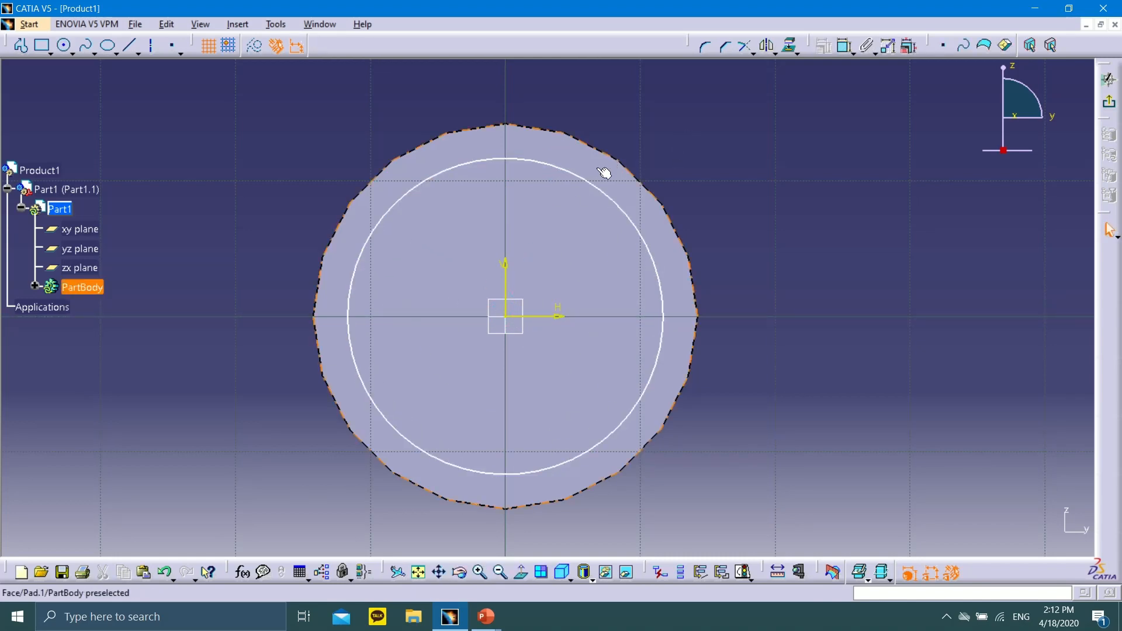
pyautogui.click(572, 174)
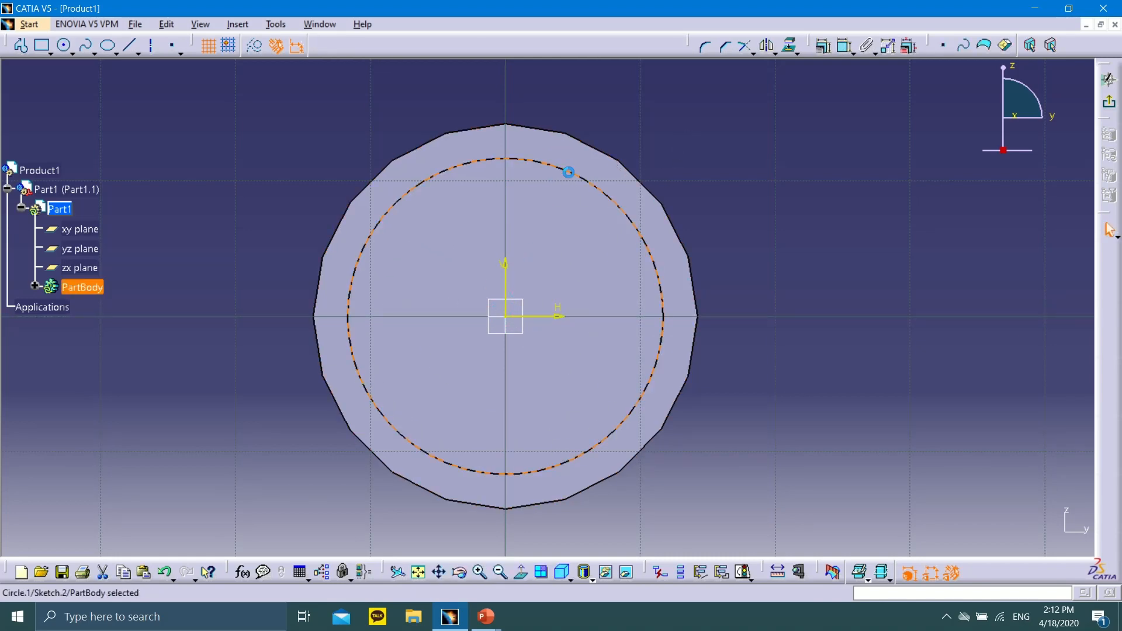
pyautogui.keyDown('ctrl'); pyautogui.click(611, 149); pyautogui.keyUp('ctrl')
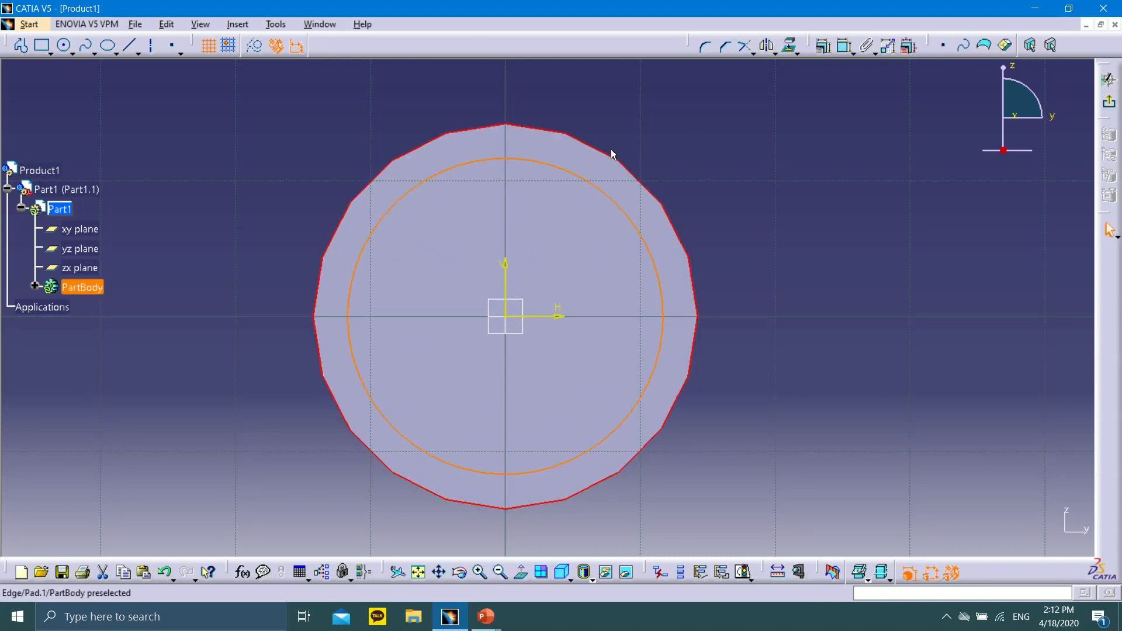
pyautogui.click(827, 54)
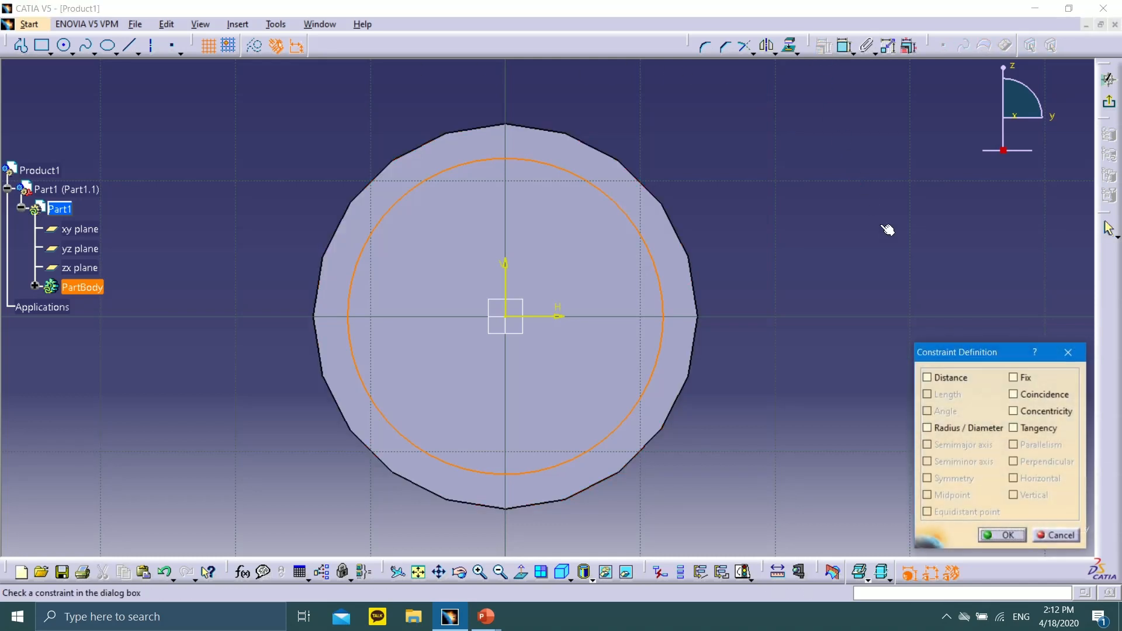
pyautogui.click(1013, 395)
pyautogui.click(1007, 536)
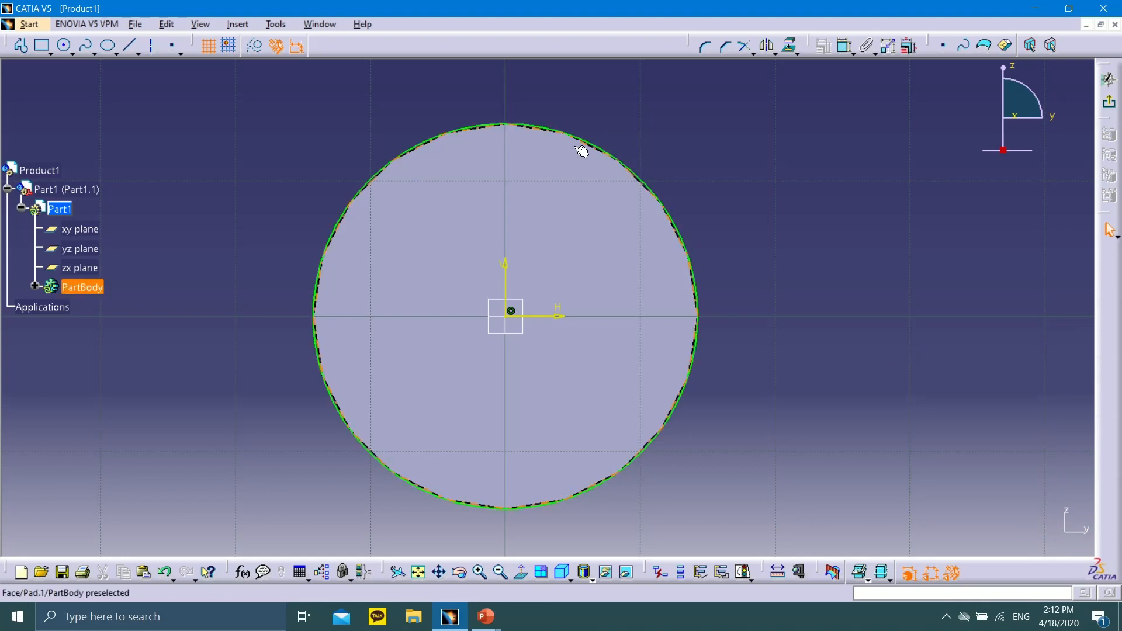
# Step: Draw three circles centred on the sketch origin outside the cylinder, about 33, 30.4 and 36.7 mm in diameter
pyautogui.scroll(-2, 163, 180)
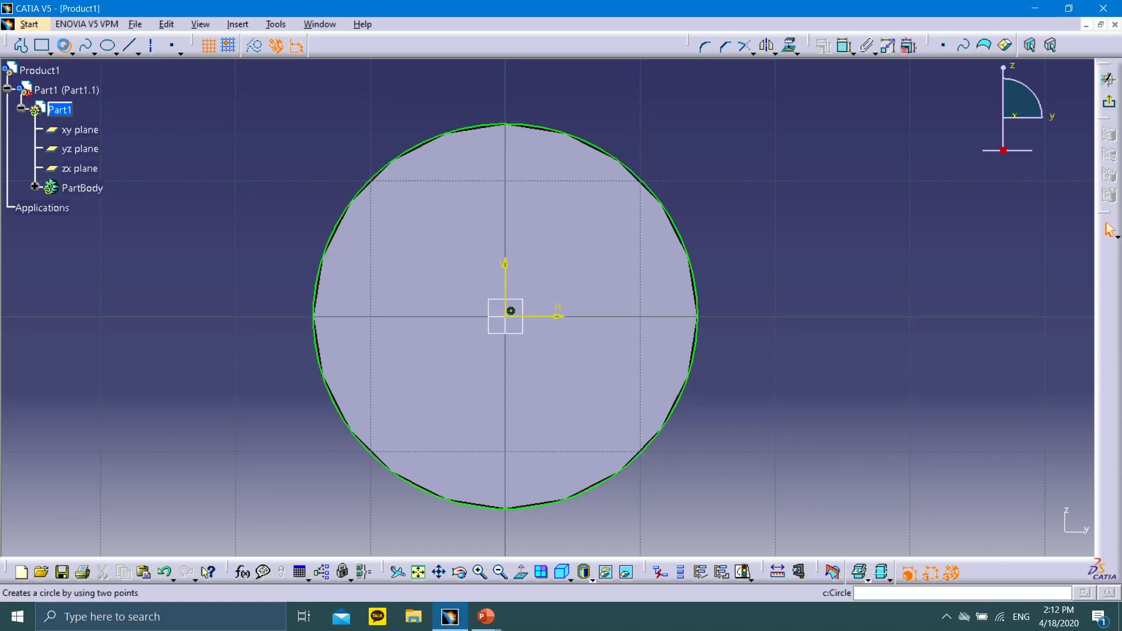
pyautogui.click(64, 46)
pyautogui.click(506, 315)
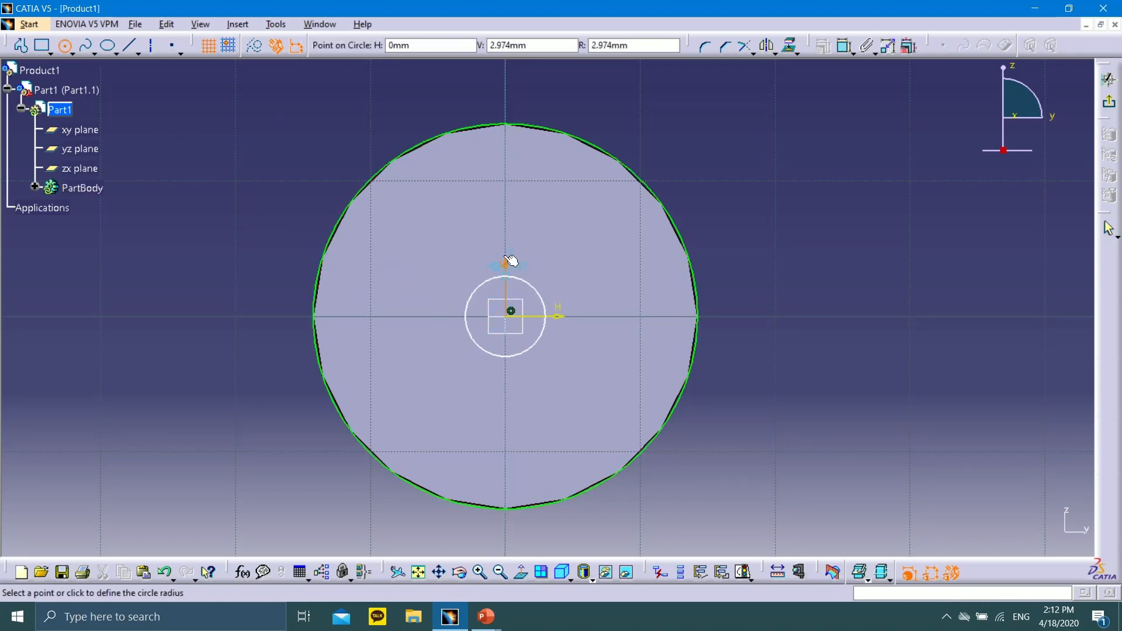
pyautogui.click(506, 91)
pyautogui.click(64, 46)
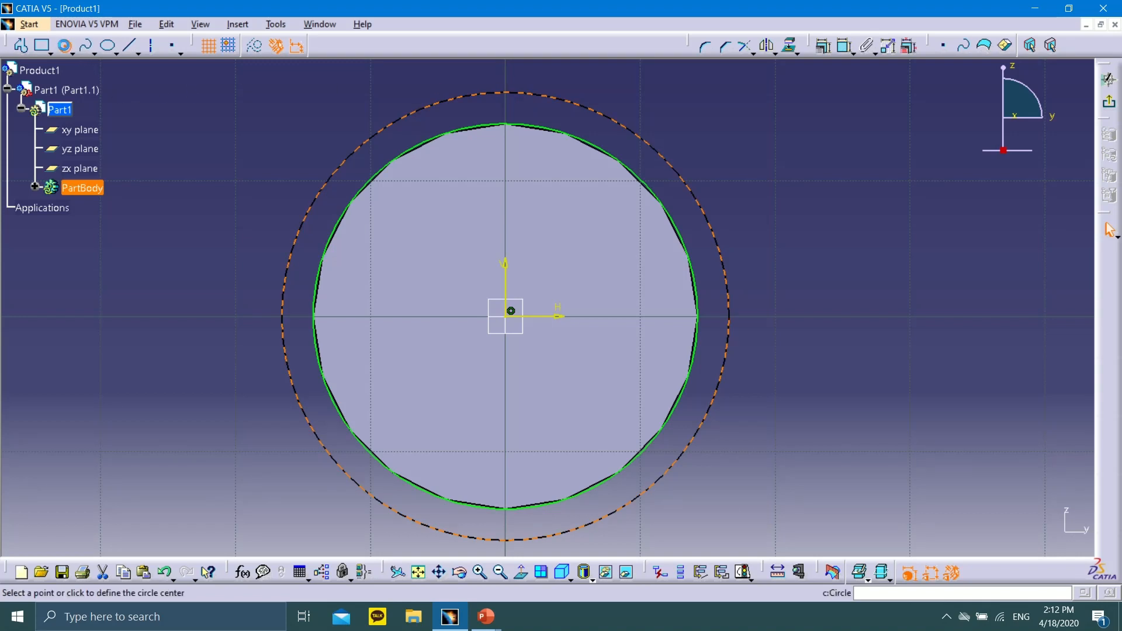
pyautogui.click(506, 316)
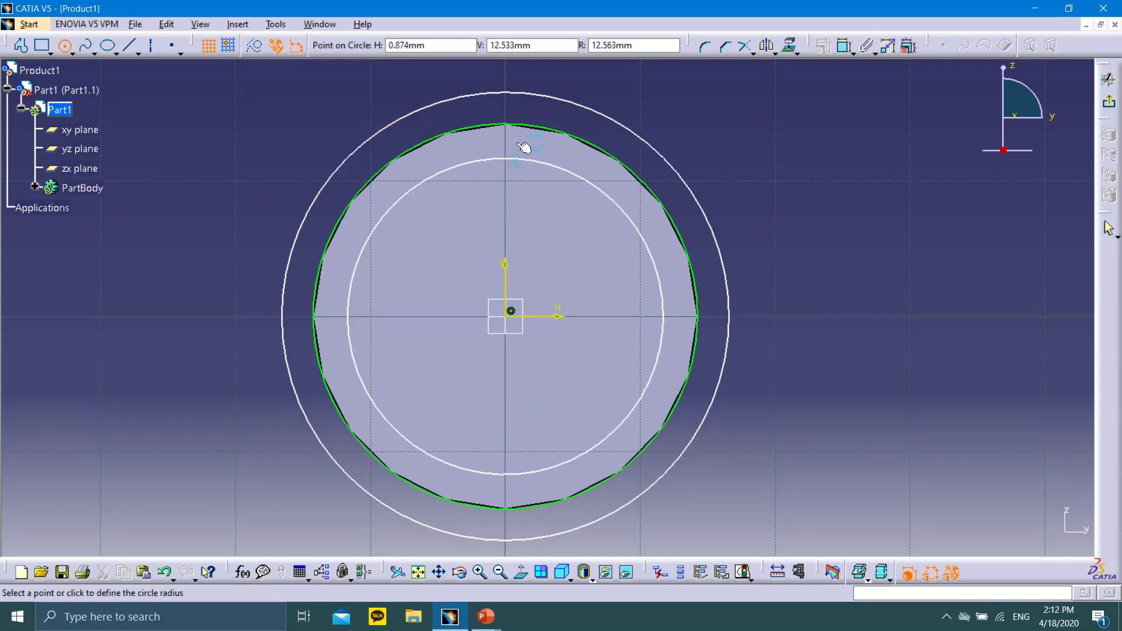
pyautogui.click(513, 111)
pyautogui.click(64, 46)
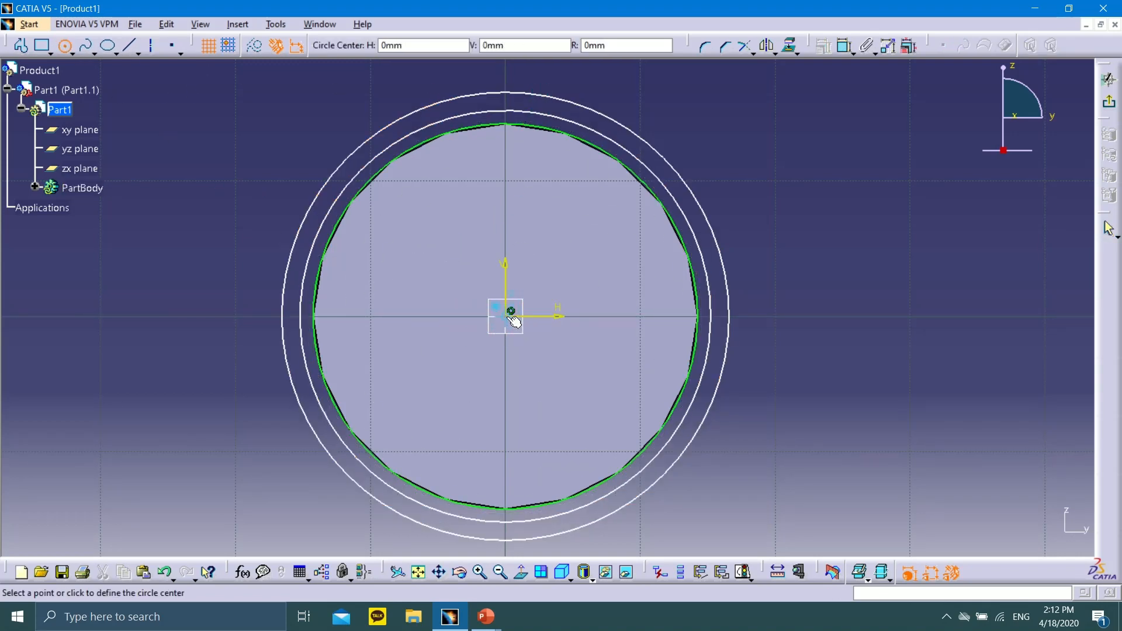
pyautogui.click(506, 316)
pyautogui.click(611, 96)
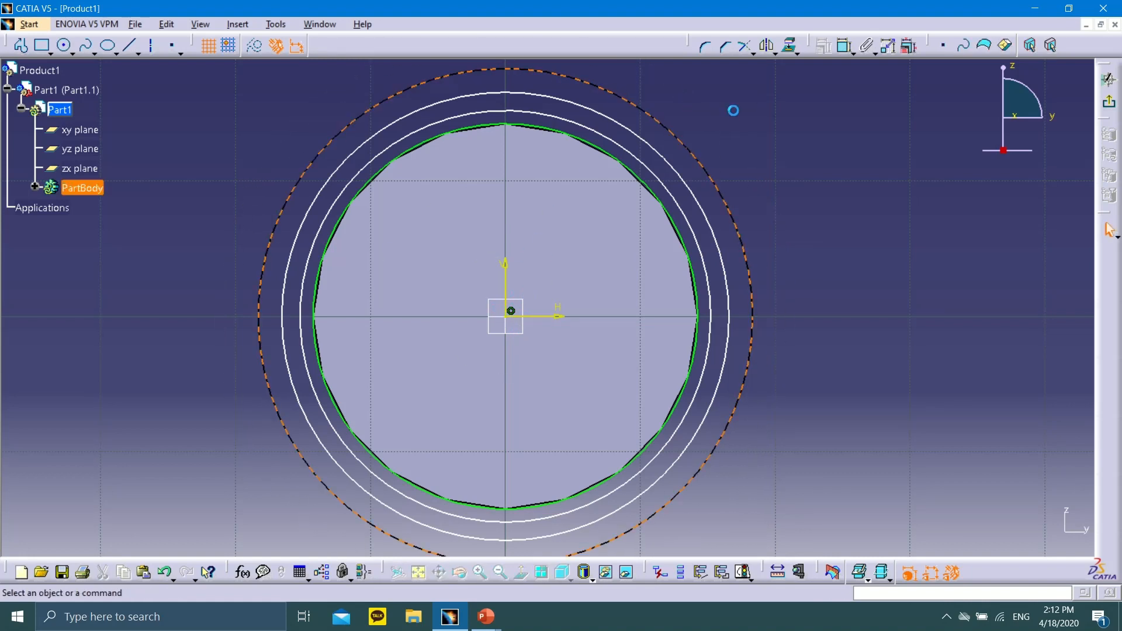
pyautogui.click(958, 253)
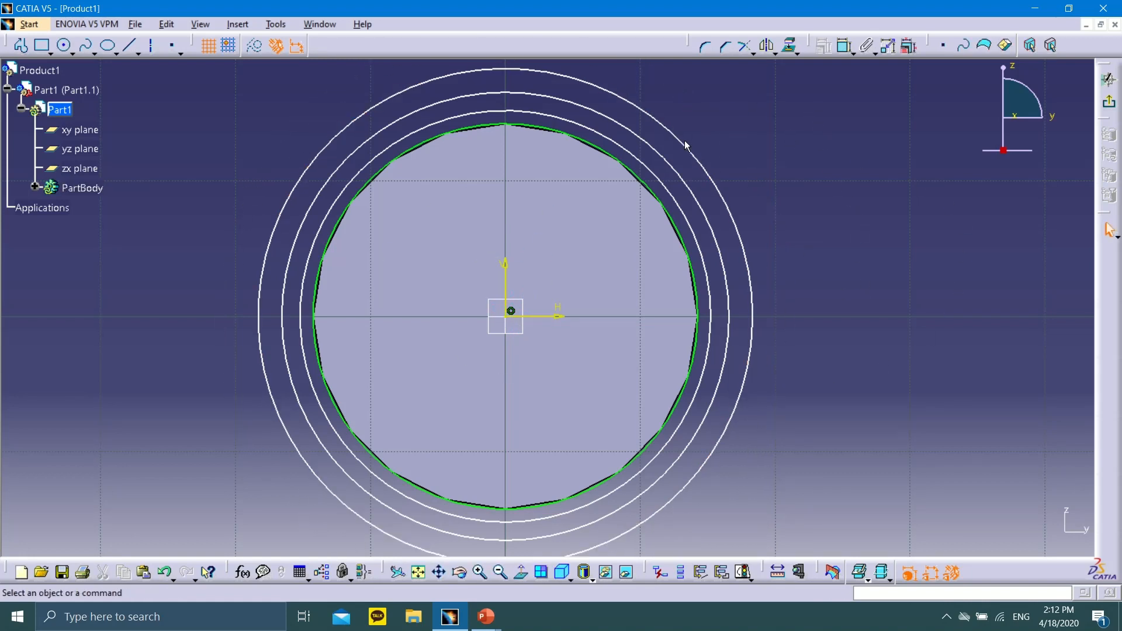
# Step: Convert the two inner of the three new circles to construction elements, leaving the outermost one standard
pyautogui.click(664, 155)
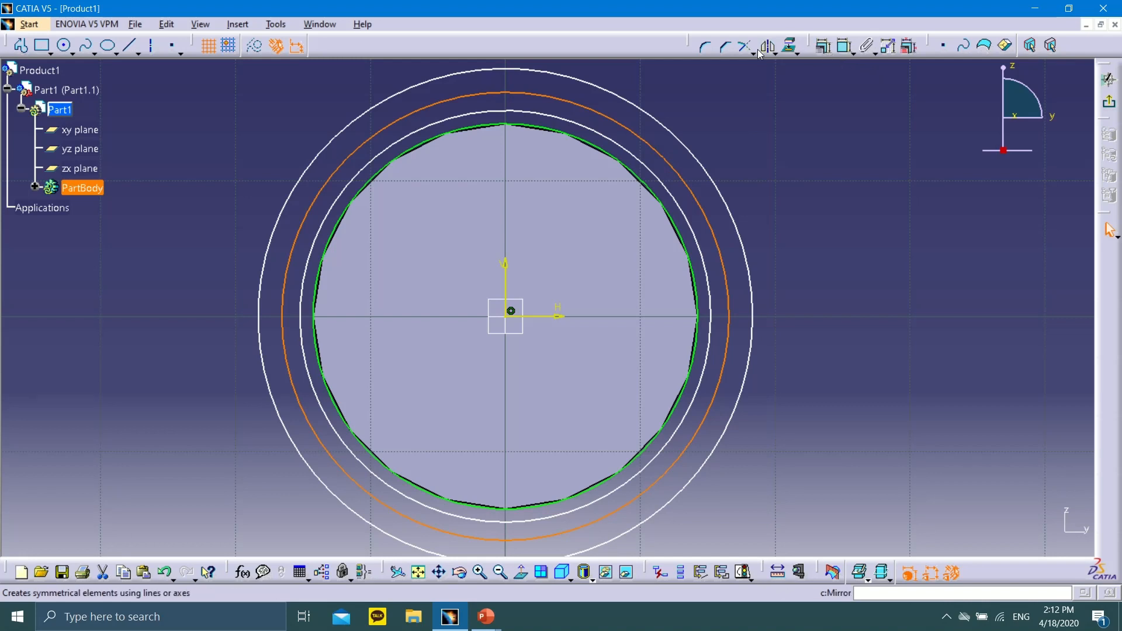
pyautogui.click(255, 47)
pyautogui.click(445, 122)
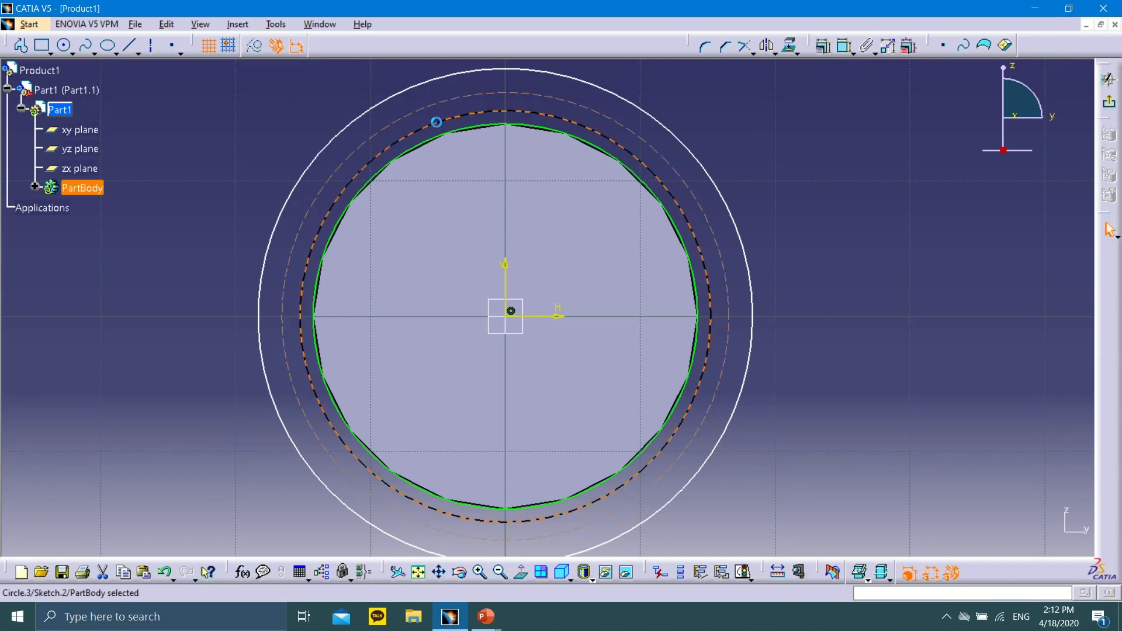
pyautogui.click(255, 47)
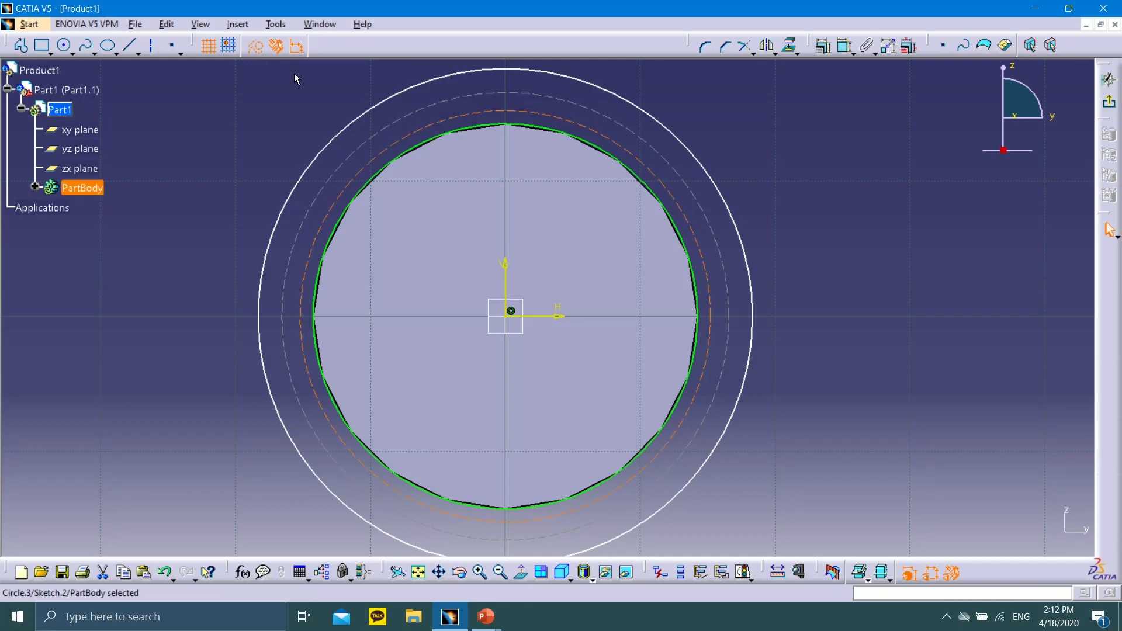
pyautogui.click(839, 135)
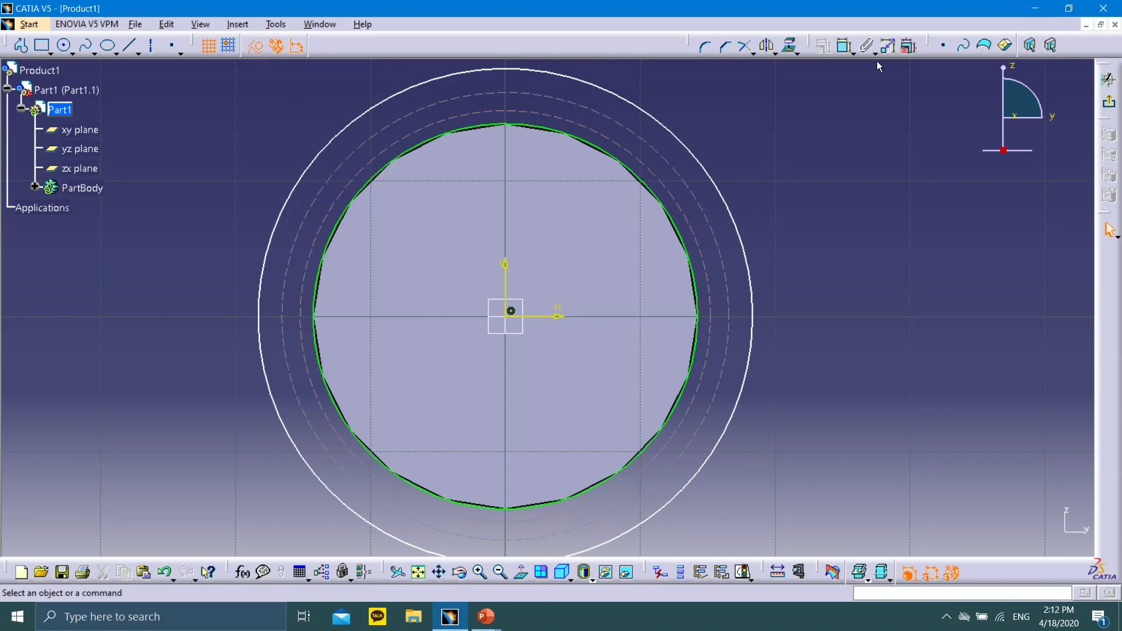
# Step: Dimension the larger construction circle and set its diameter to 36 mm
pyautogui.click(847, 51)
pyautogui.click(677, 166)
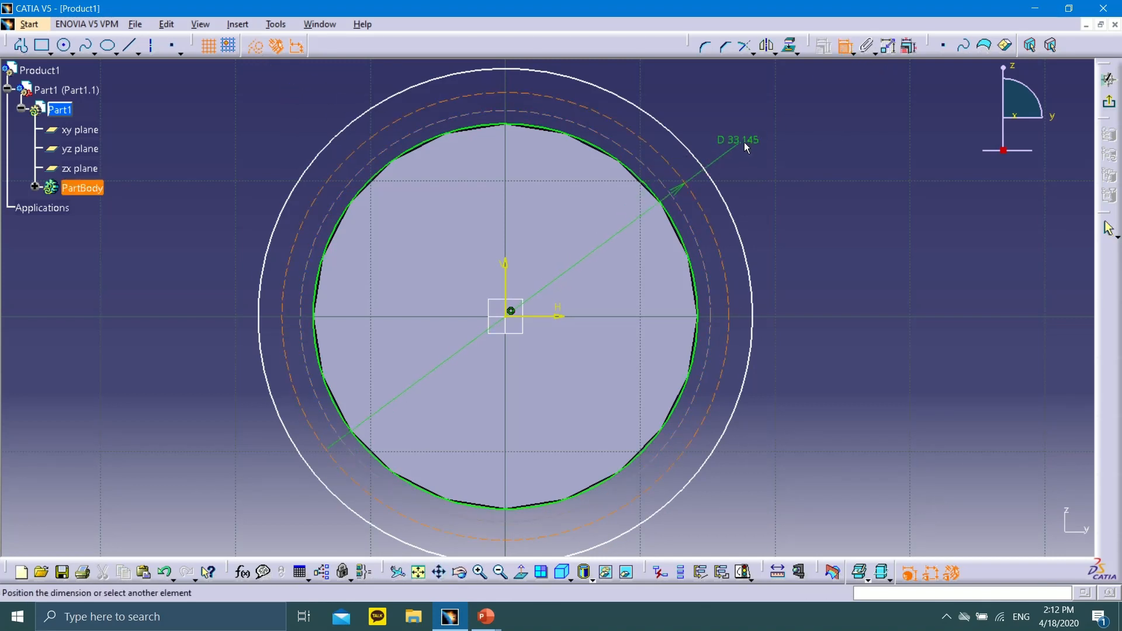
pyautogui.click(752, 147)
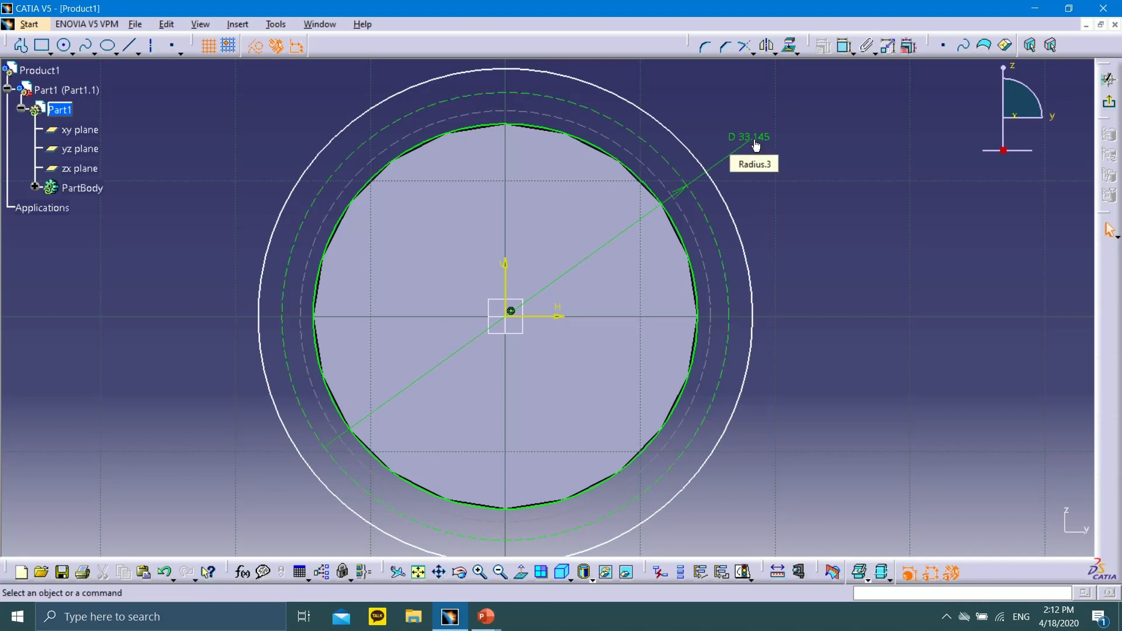
pyautogui.doubleClick(753, 138)
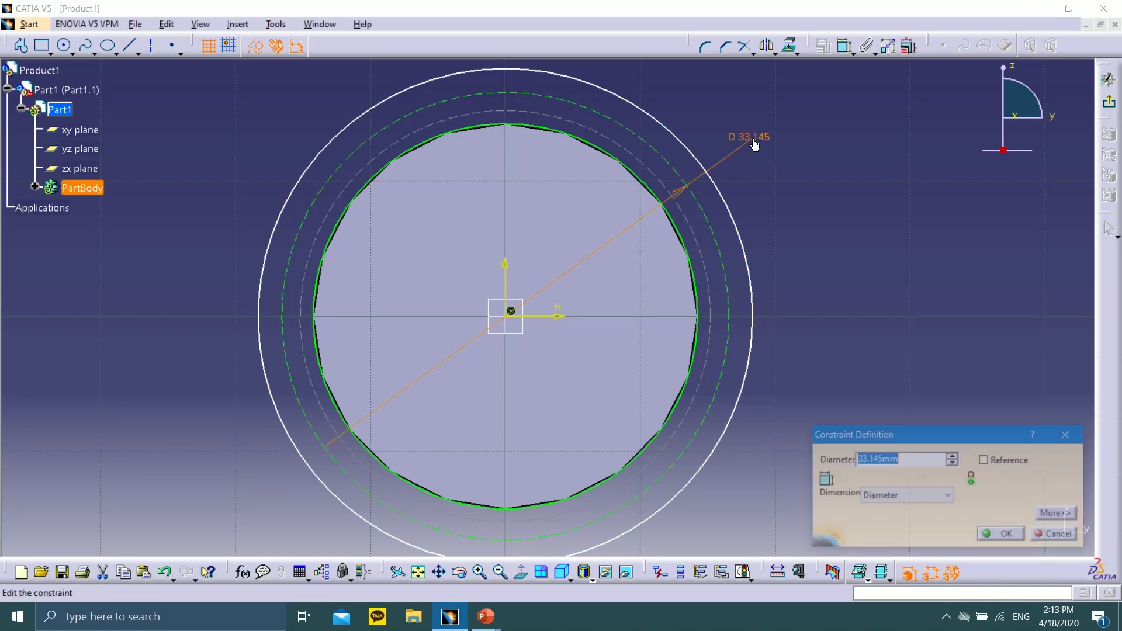
pyautogui.write('36')
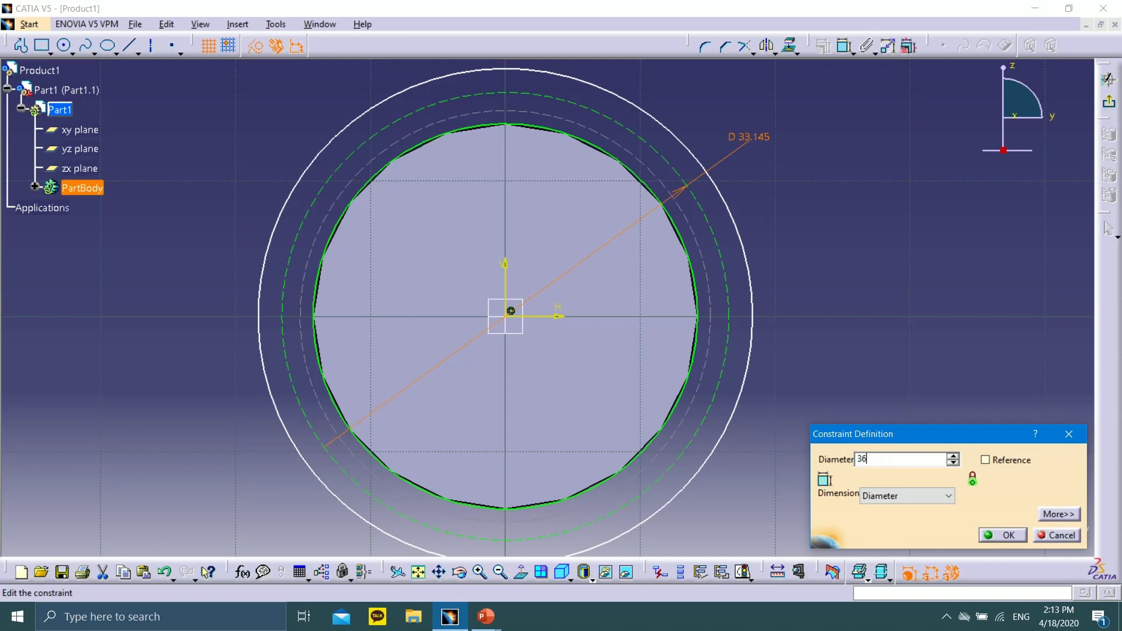
pyautogui.press('Return')
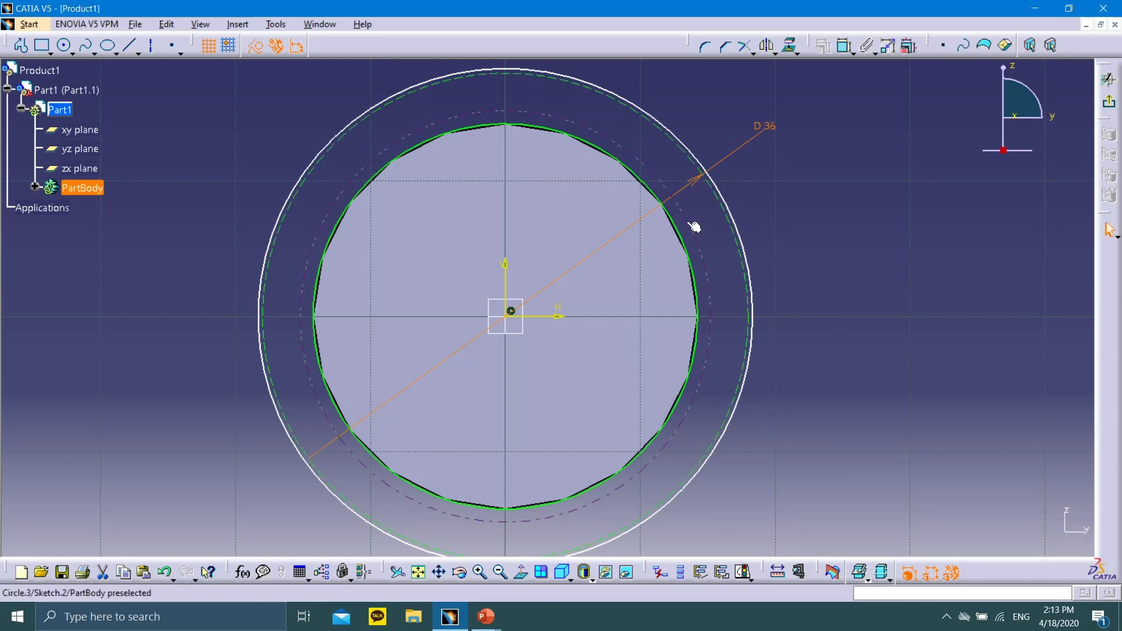
# Step: Dimension the diameter of the smaller construction circle
pyautogui.click(843, 45)
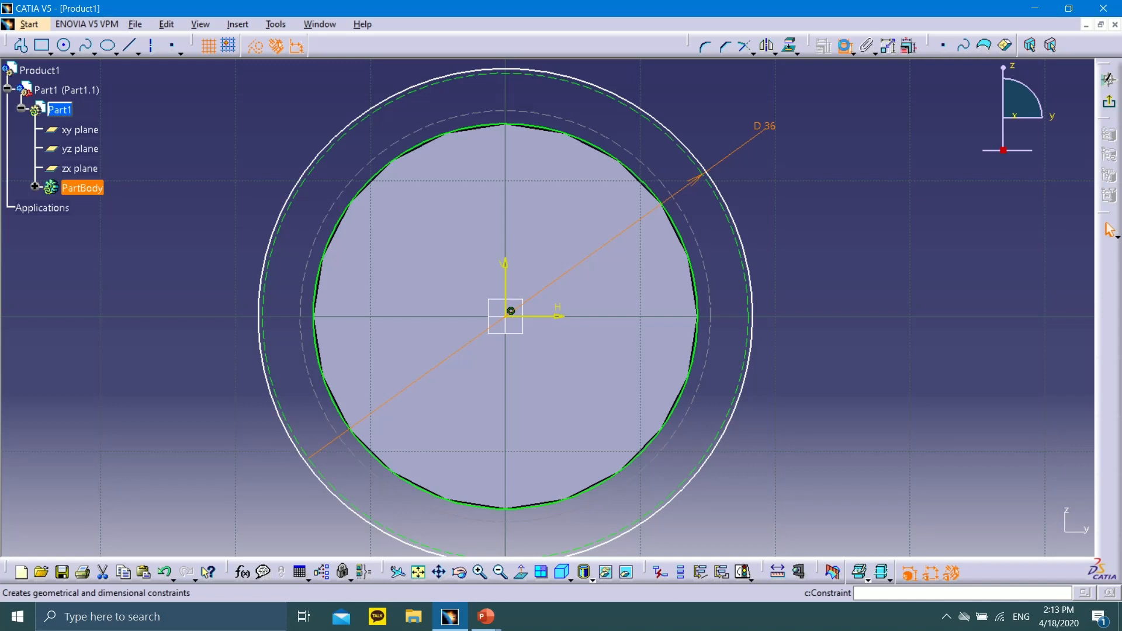
pyautogui.click(691, 228)
pyautogui.click(764, 212)
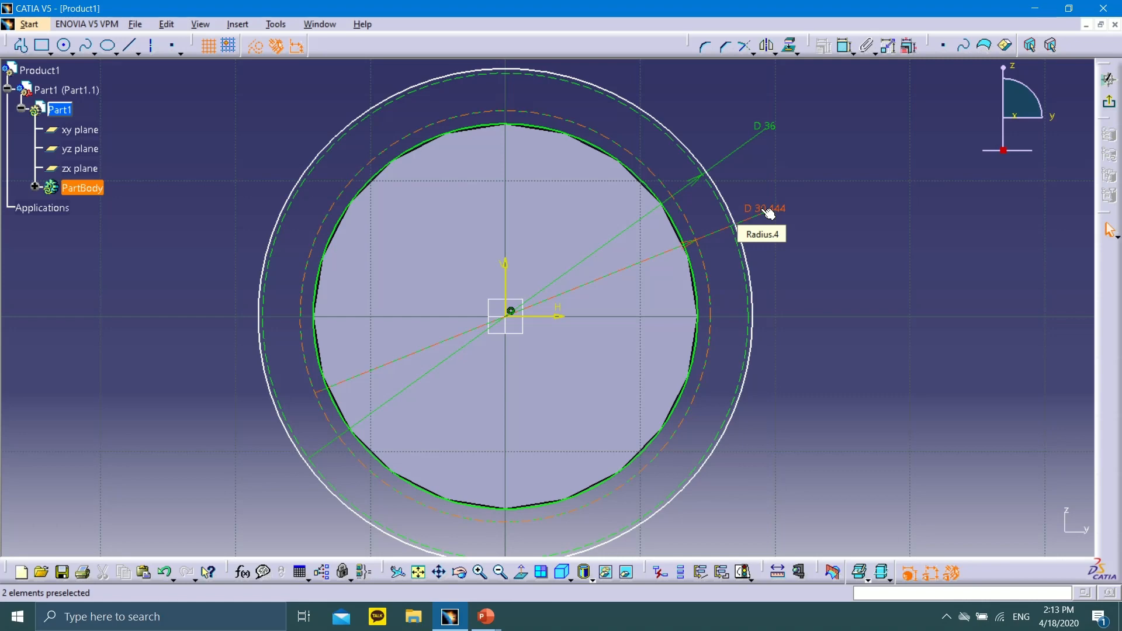
# Step: Switch to PowerPoint and examine the Standard Gear table and the gear profile slide for the required circle diameters
pyautogui.moveTo(478, 627)
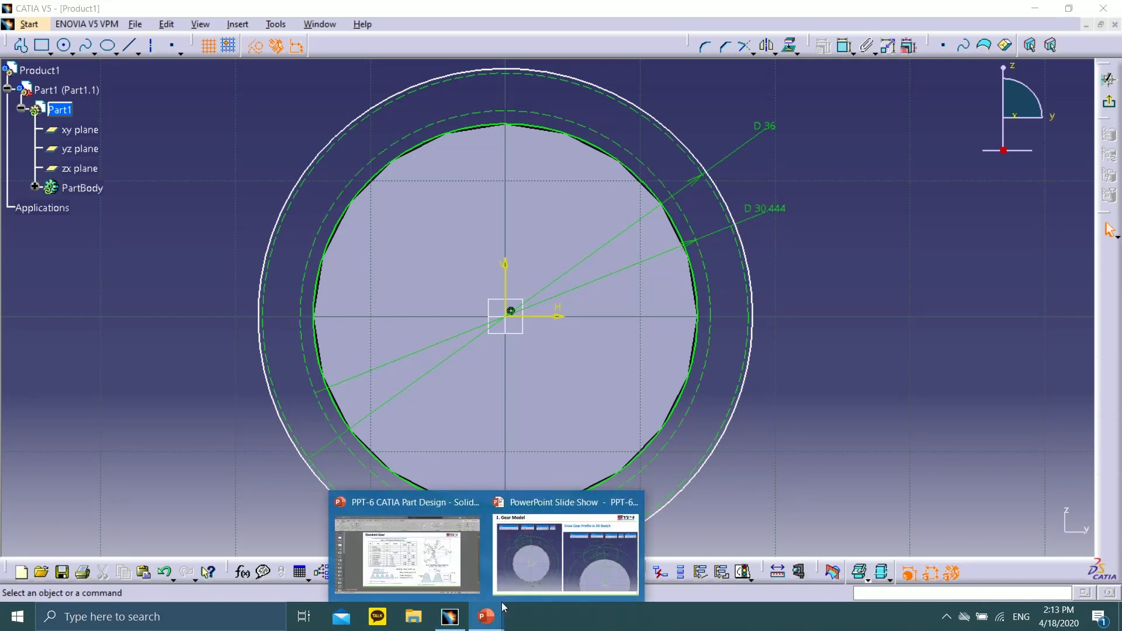
pyautogui.moveTo(457, 554)
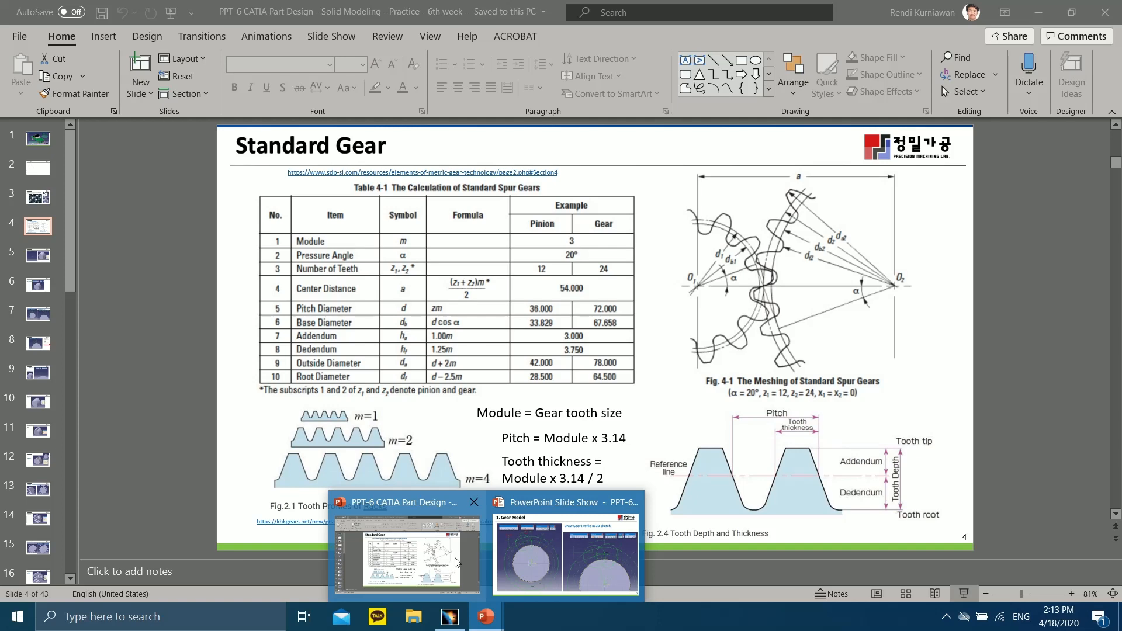
pyautogui.moveTo(524, 560)
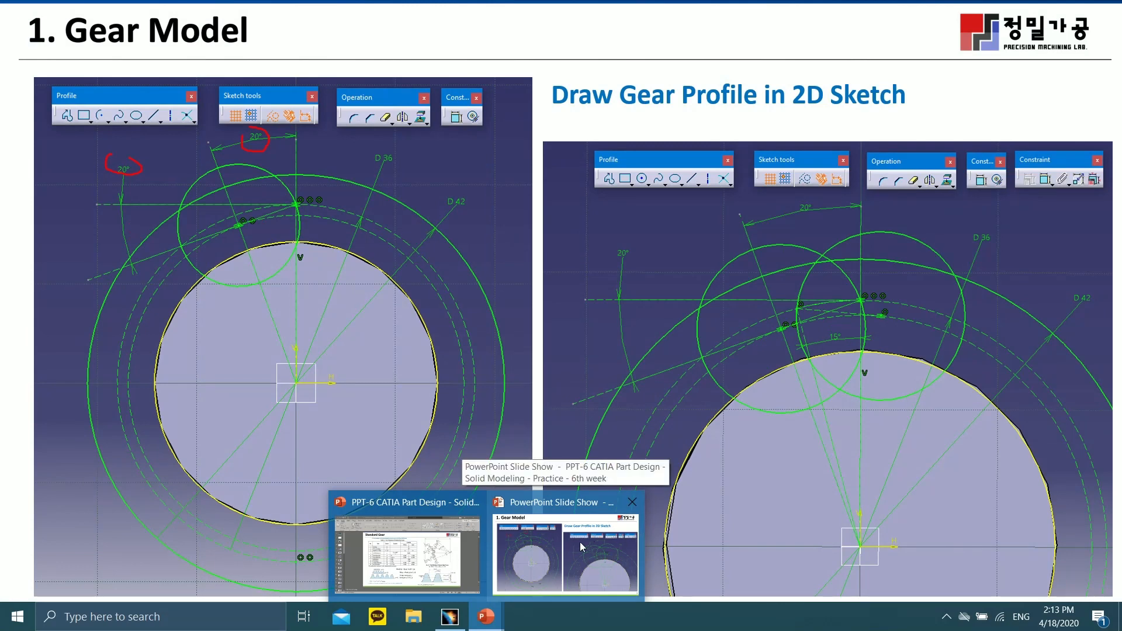
pyautogui.click(550, 539)
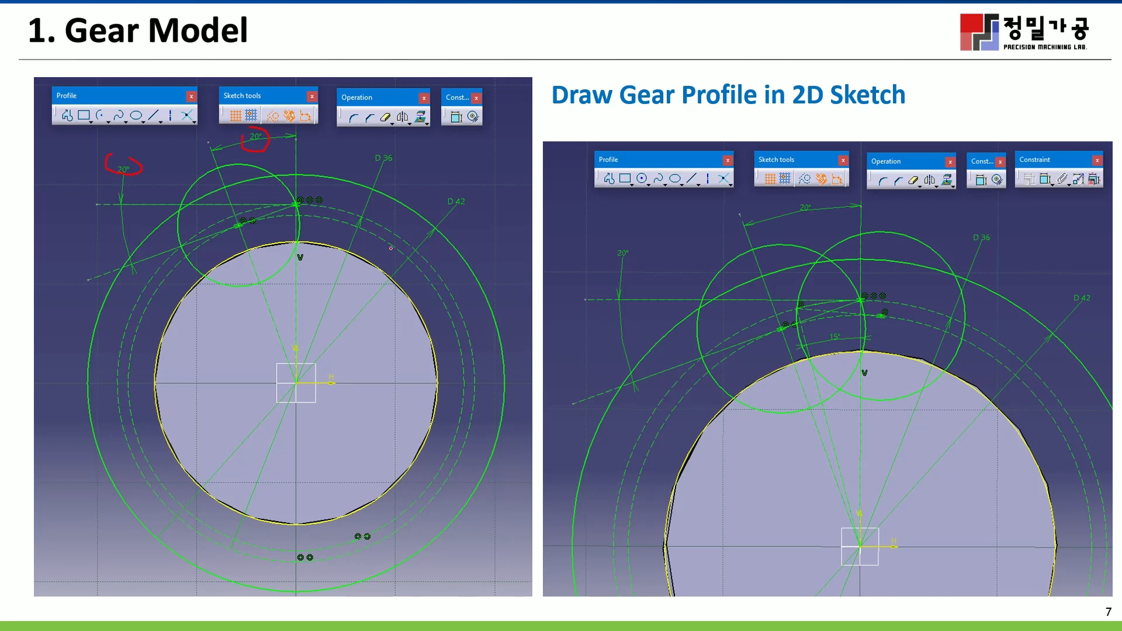
# Step: Switch back to CATIA and delete the diameter dimension of the smaller construction circle
pyautogui.moveTo(92, 620)
pyautogui.press('super')
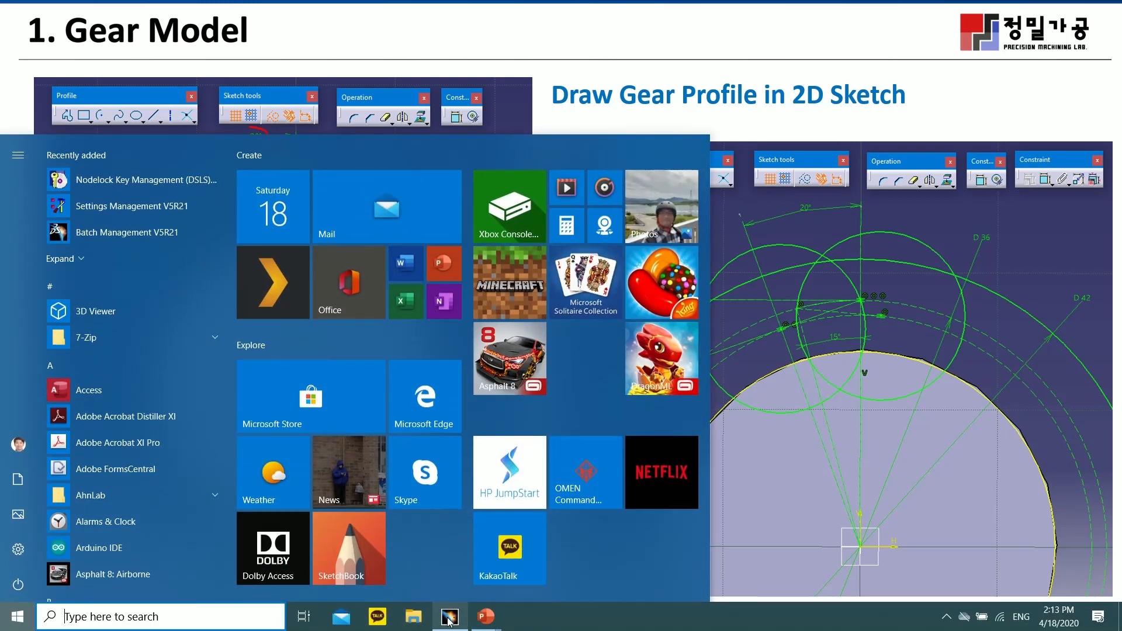
pyautogui.click(449, 617)
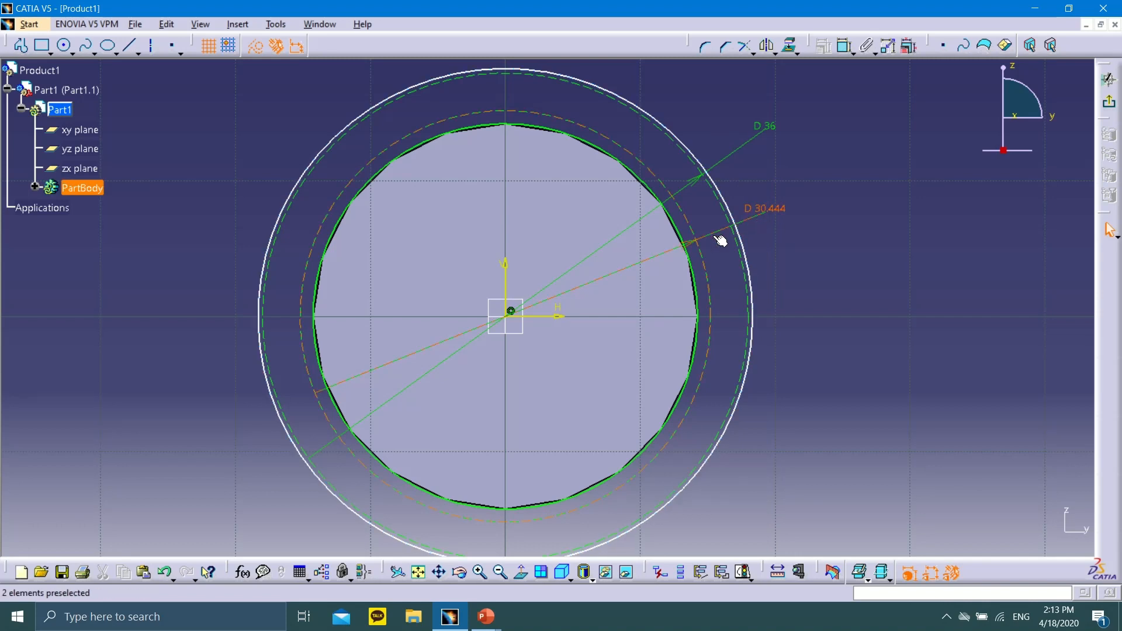
pyautogui.click(766, 214)
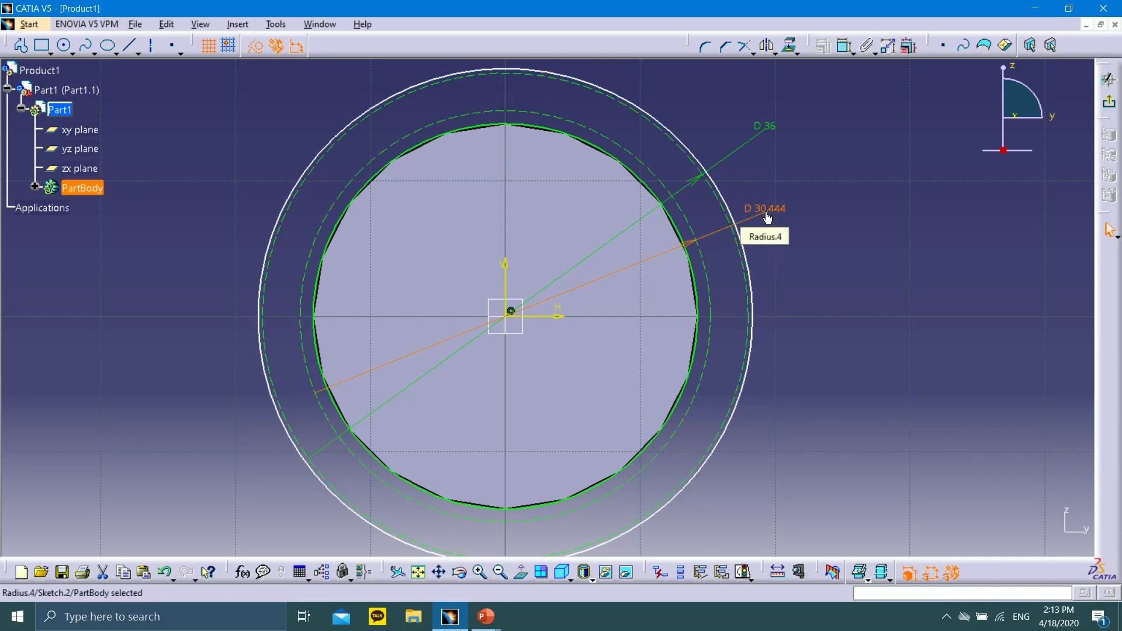
pyautogui.press('Delete')
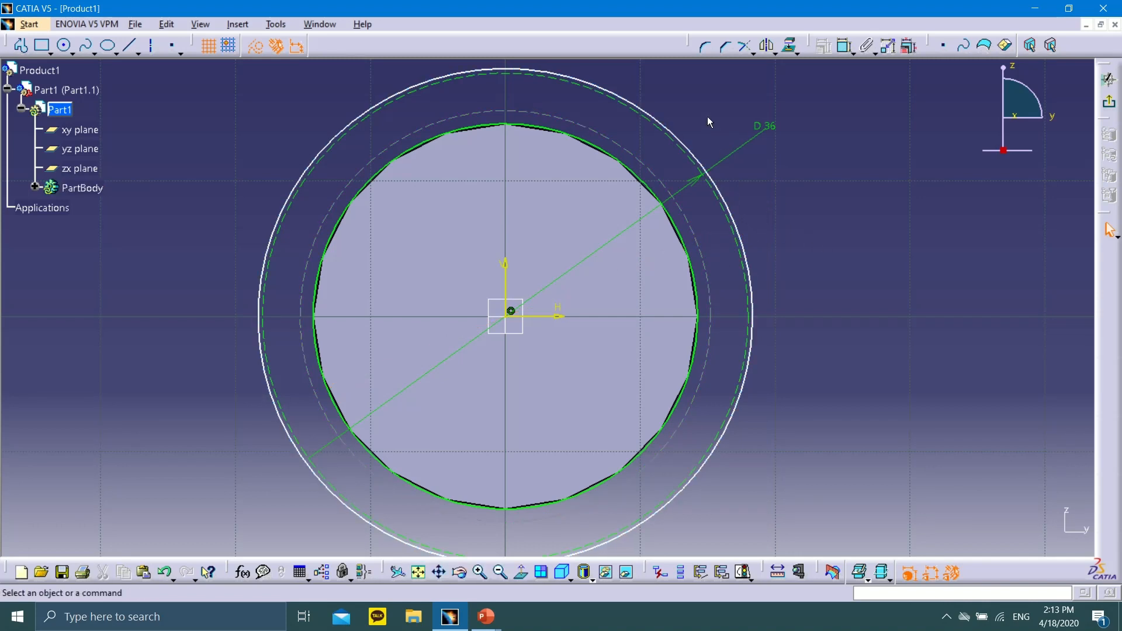
# Step: Dimension the outermost circle and set its diameter to 42 mm
pyautogui.click(847, 47)
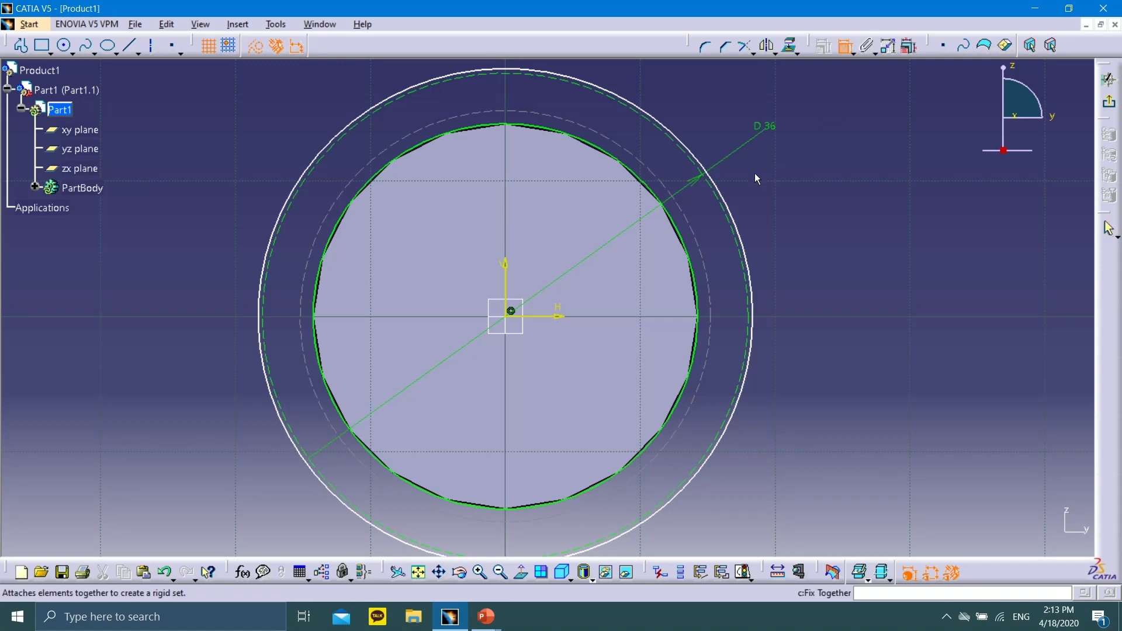
pyautogui.click(722, 190)
pyautogui.click(824, 163)
pyautogui.doubleClick(824, 163)
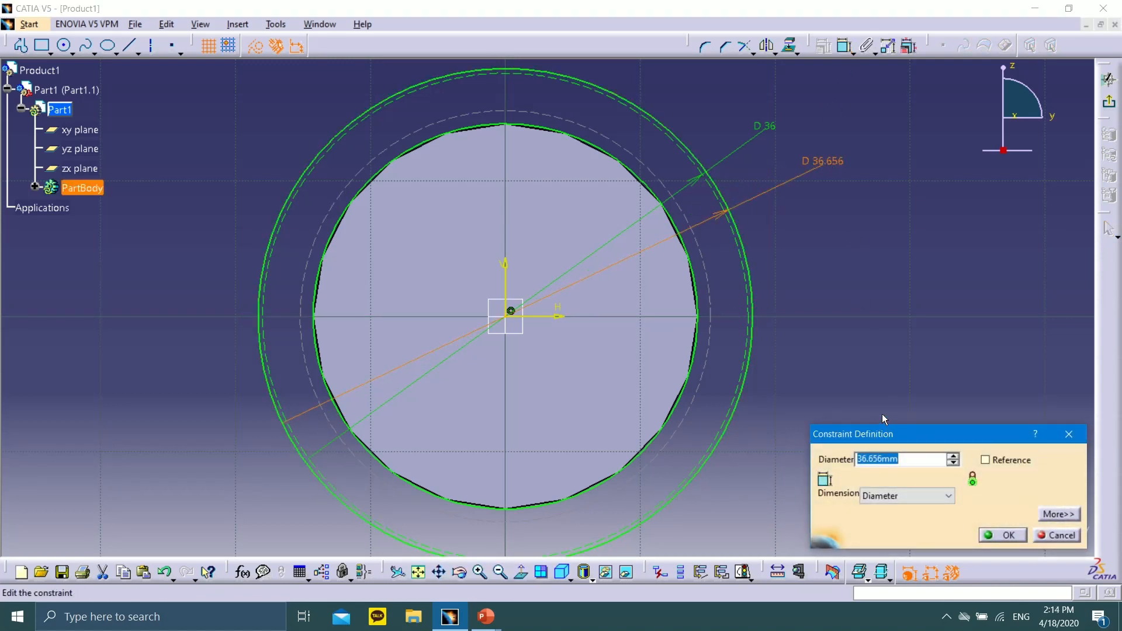
pyautogui.write('42')
pyautogui.click(995, 531)
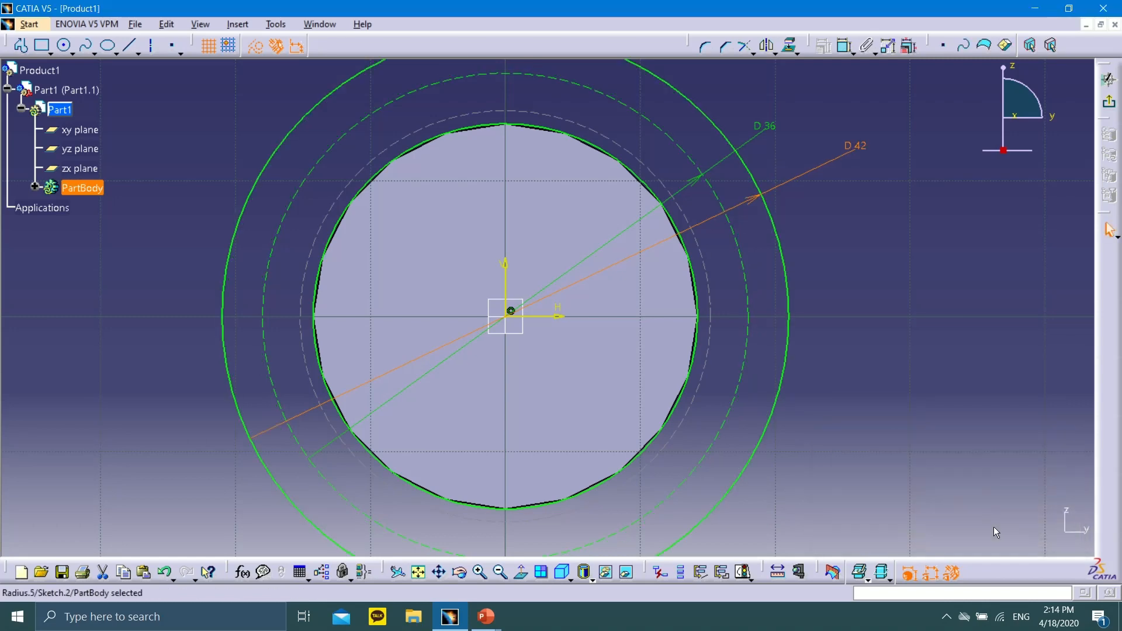
pyautogui.moveTo(587, 115); pyautogui.dragTo(599, 151, button='middle')
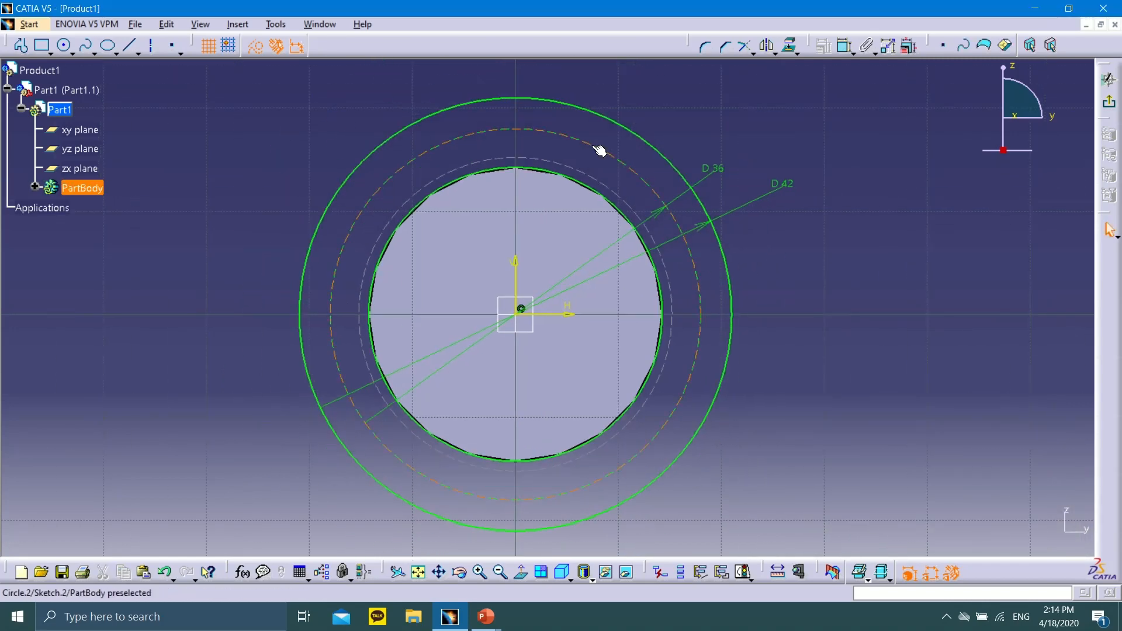
# Step: Draw a vertical axis from the sketch origin up past the 42 mm circle
pyautogui.click(151, 45)
pyautogui.click(520, 309)
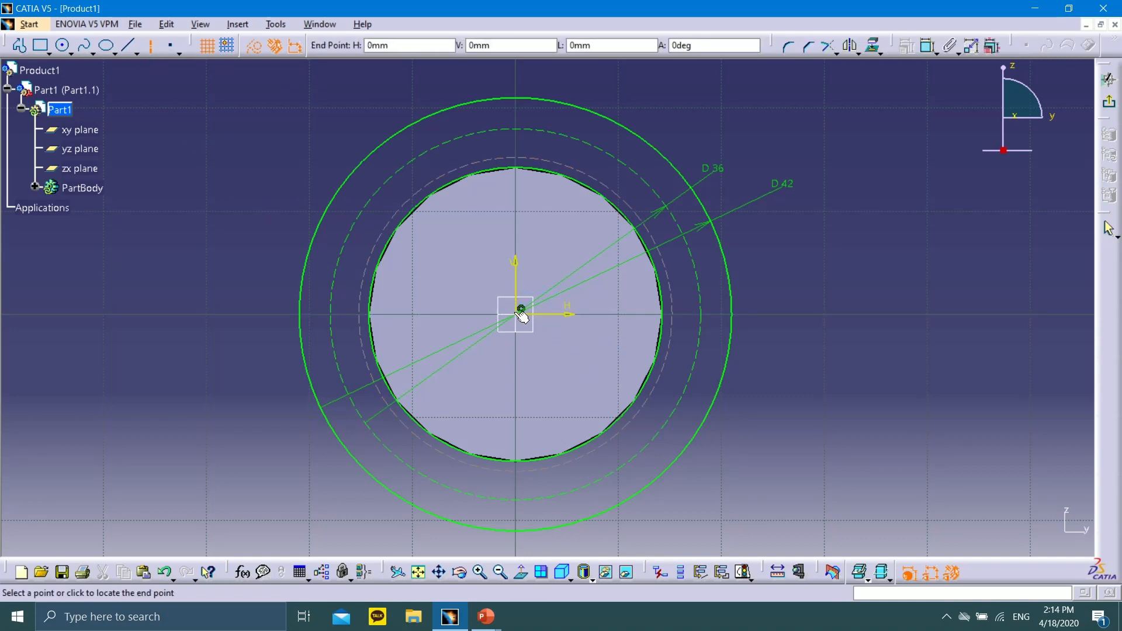
pyautogui.click(509, 162)
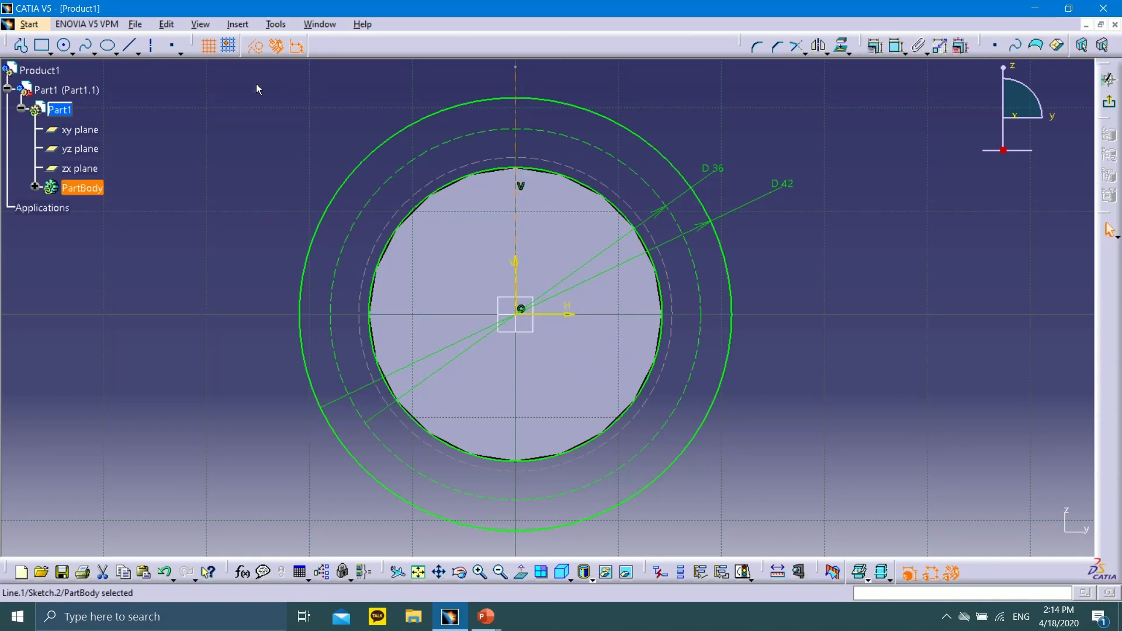
# Step: Draw a second axis from the origin, about 25.6 mm long and tilted about 24° to the left of the vertical axis
pyautogui.click(151, 45)
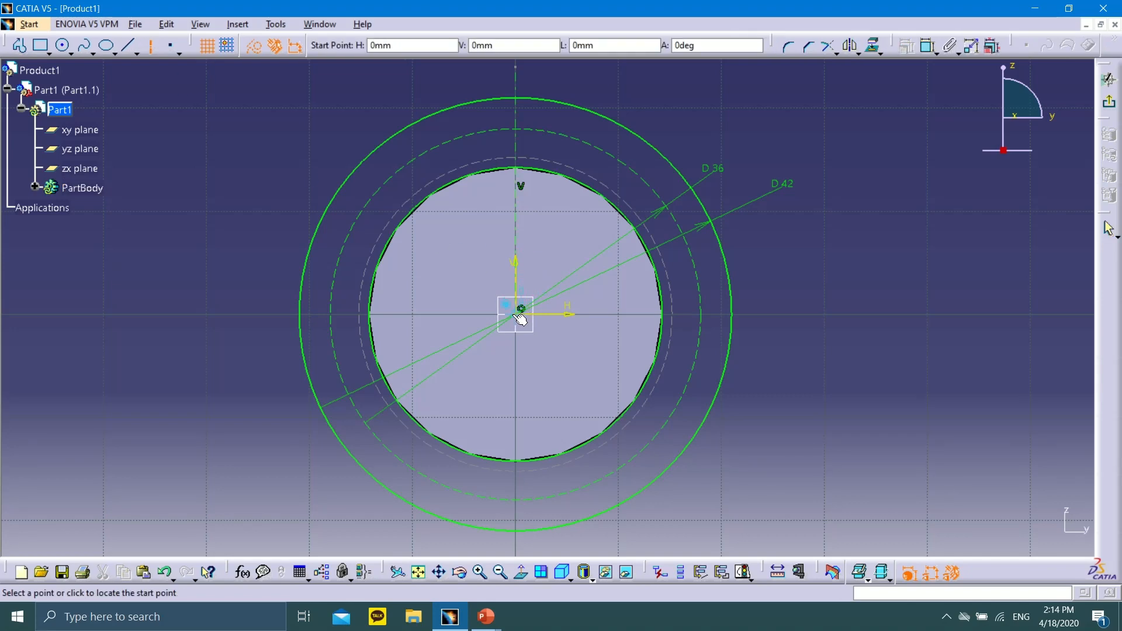
pyautogui.moveTo(401, 135); pyautogui.dragTo(403, 181, button='middle')
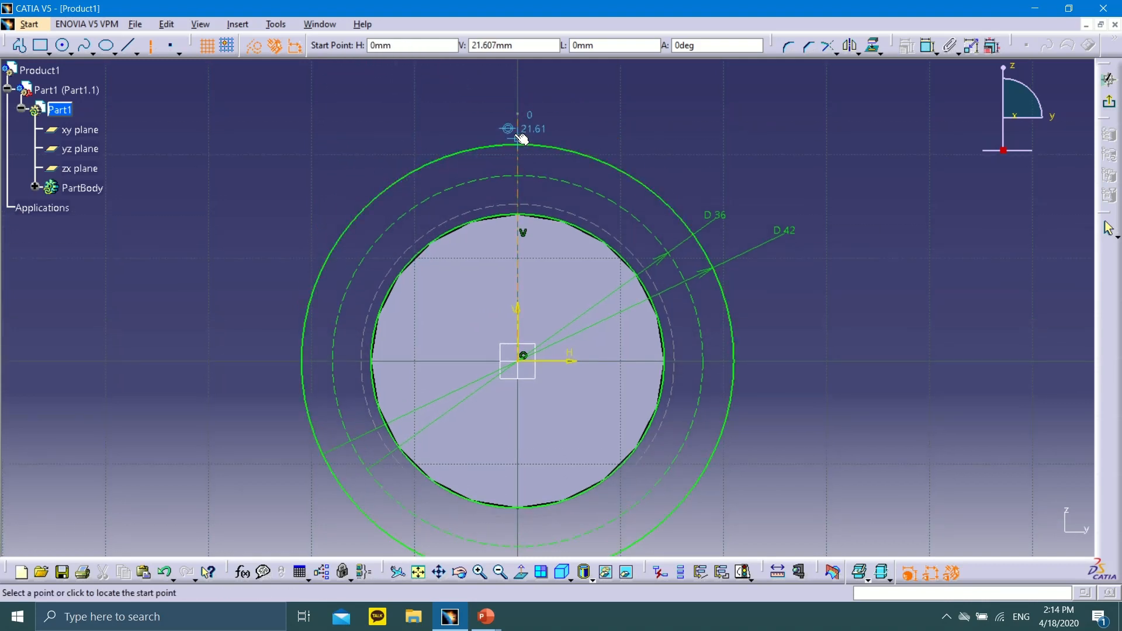
pyautogui.click(529, 359)
pyautogui.click(412, 119)
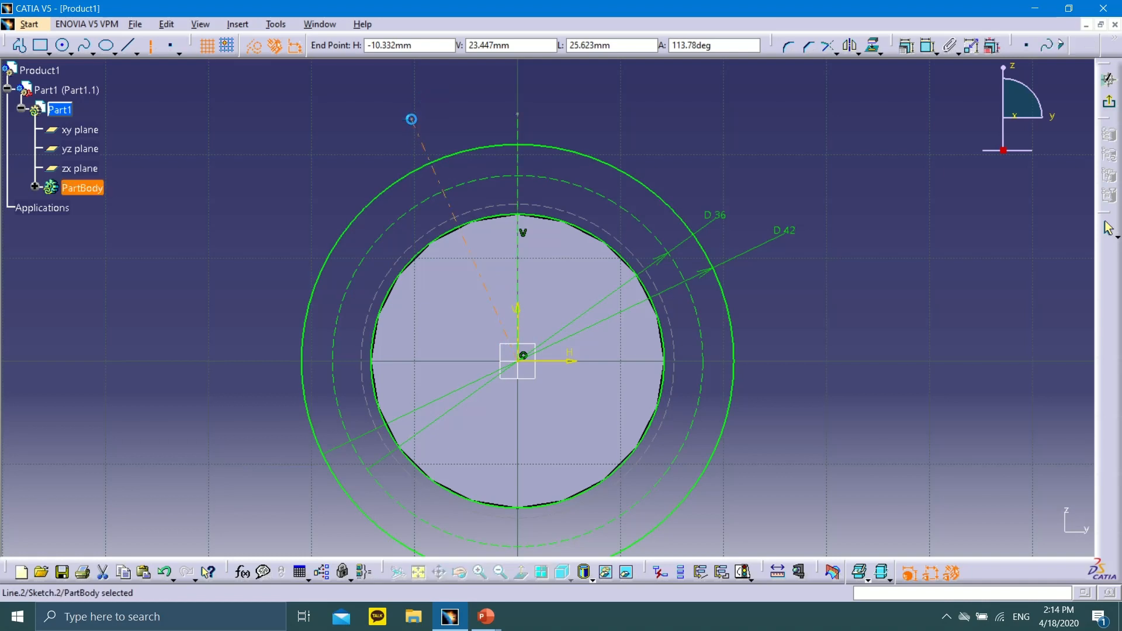
# Step: Dimension the angle between the tilted axis and the vertical axis and set it to 20°
pyautogui.click(897, 45)
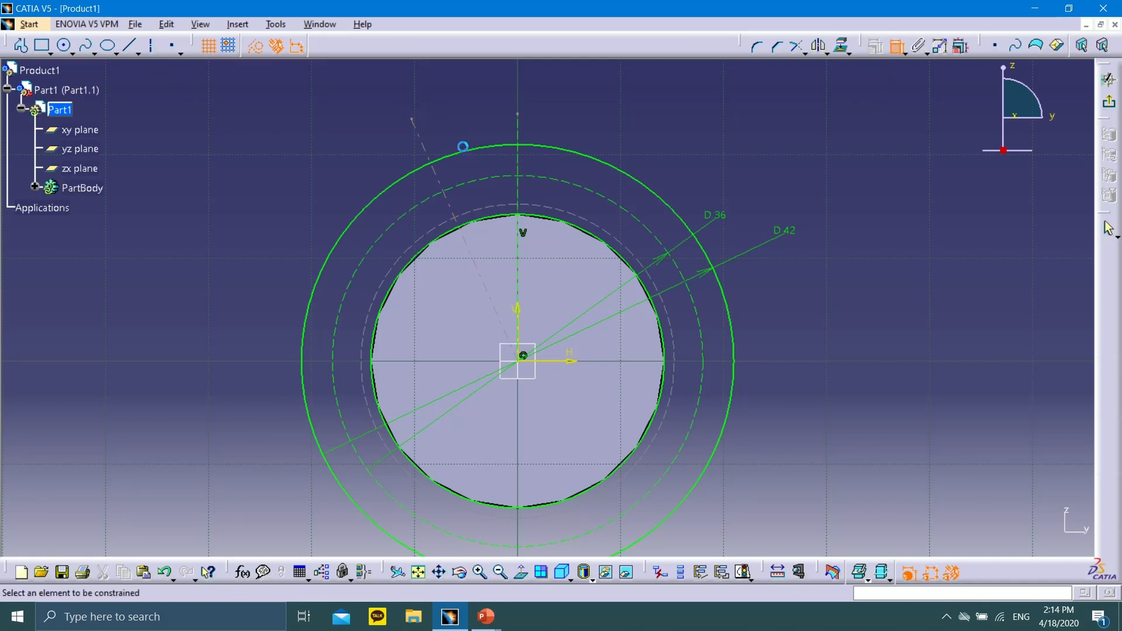
pyautogui.click(425, 143)
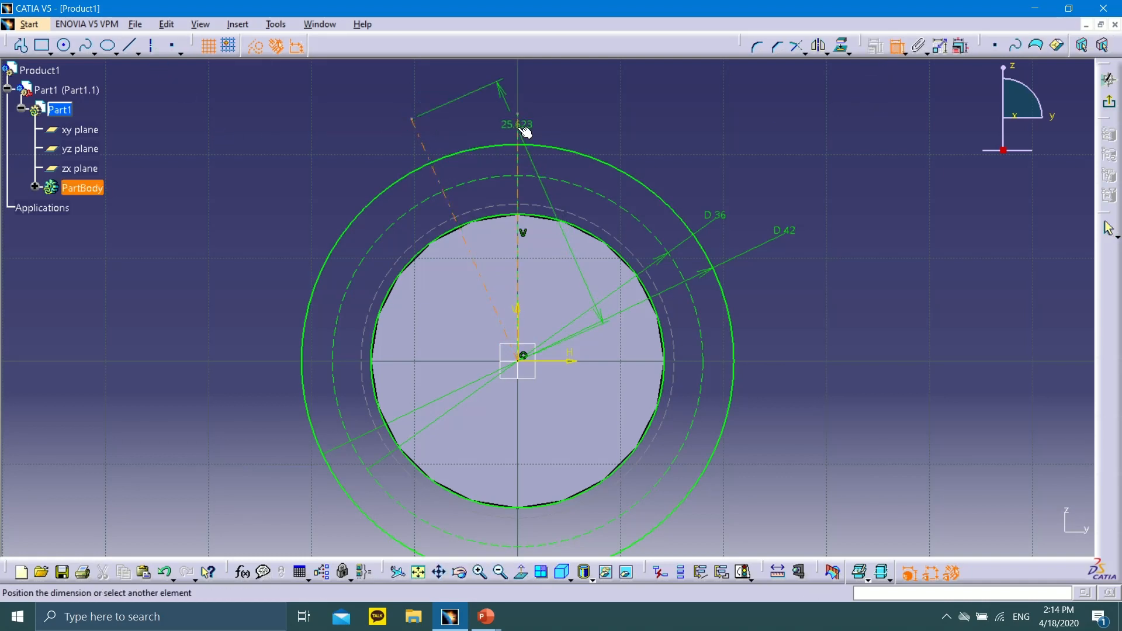
pyautogui.click(519, 133)
pyautogui.click(475, 118)
pyautogui.doubleClick(462, 121)
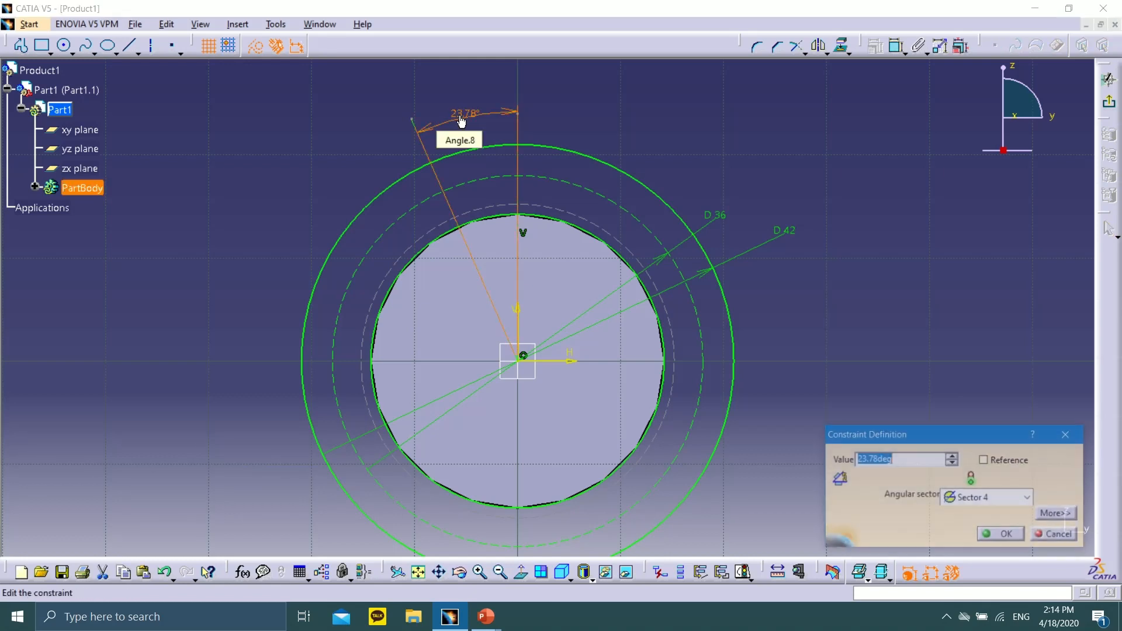
pyautogui.write('20')
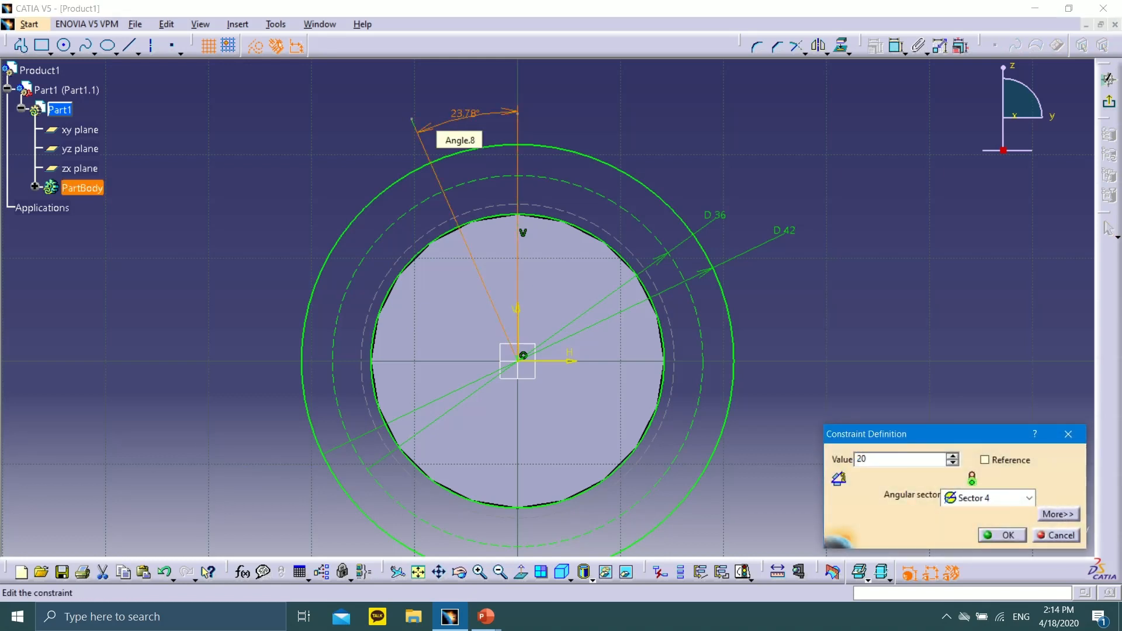
pyautogui.press('Return')
pyautogui.click(663, 123)
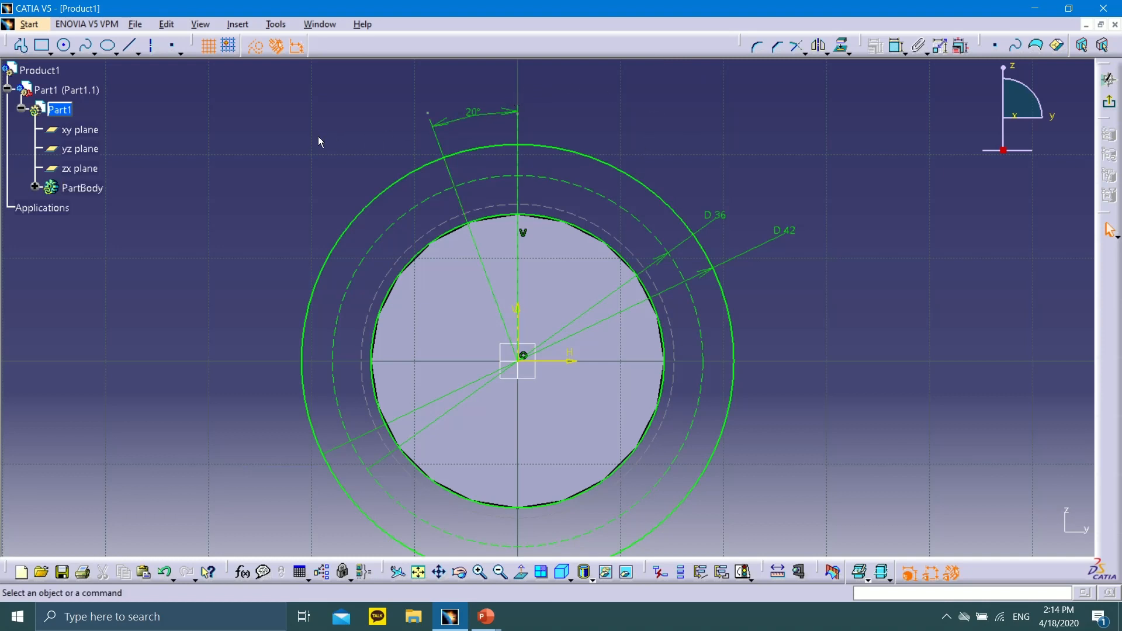
# Step: Create an intersection point where the vertical axis crosses the 36 mm construction circle
pyautogui.click(518, 194)
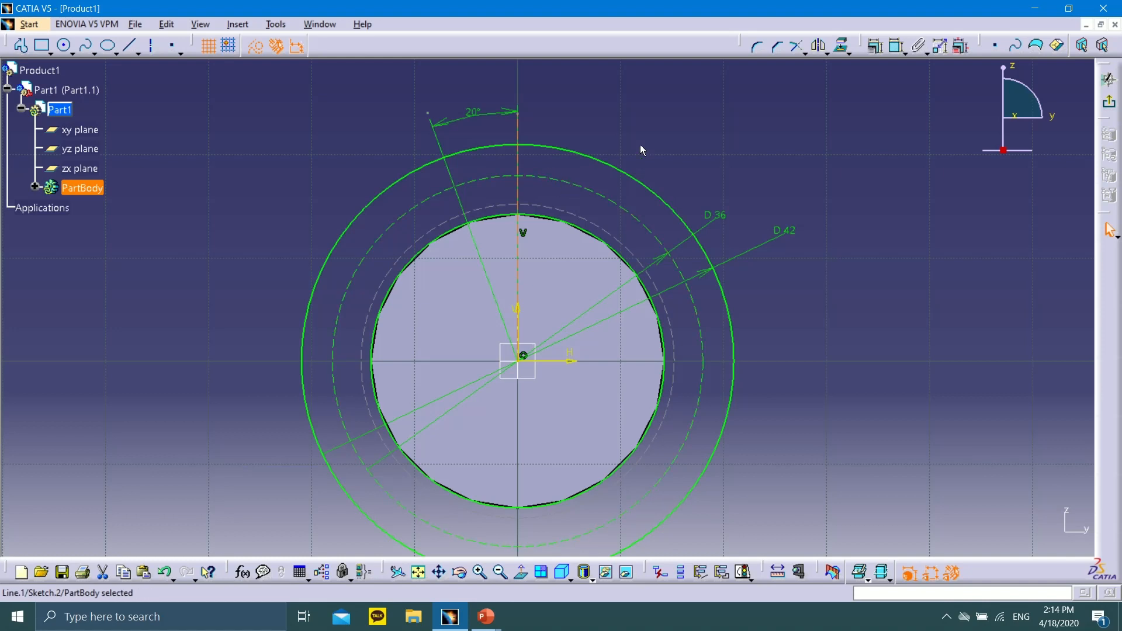
pyautogui.click(682, 110)
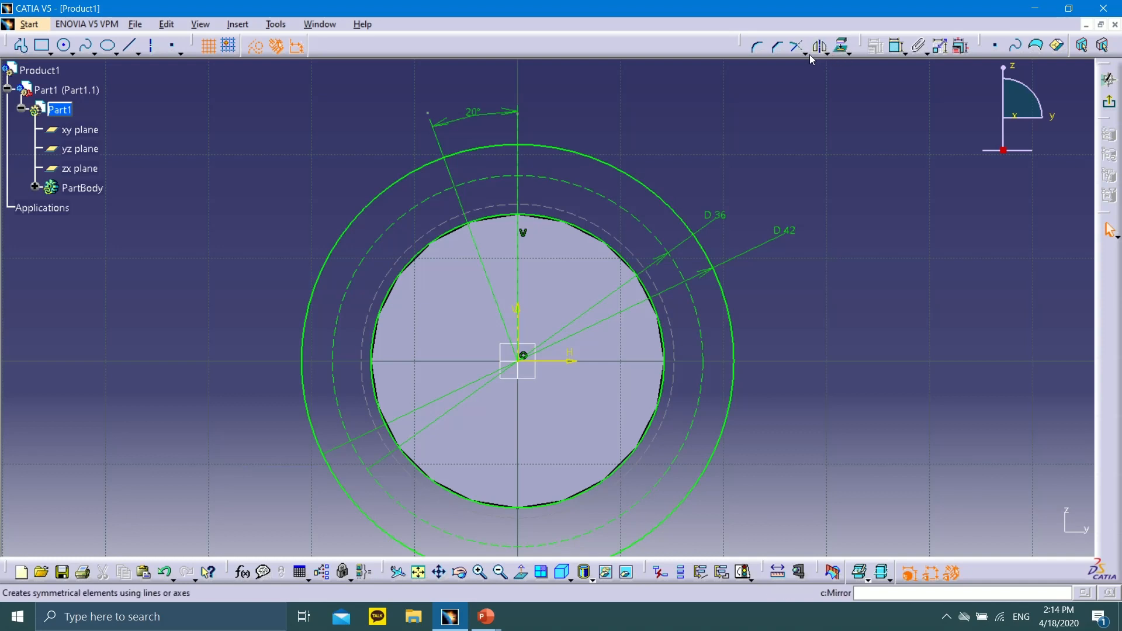
pyautogui.click(181, 53)
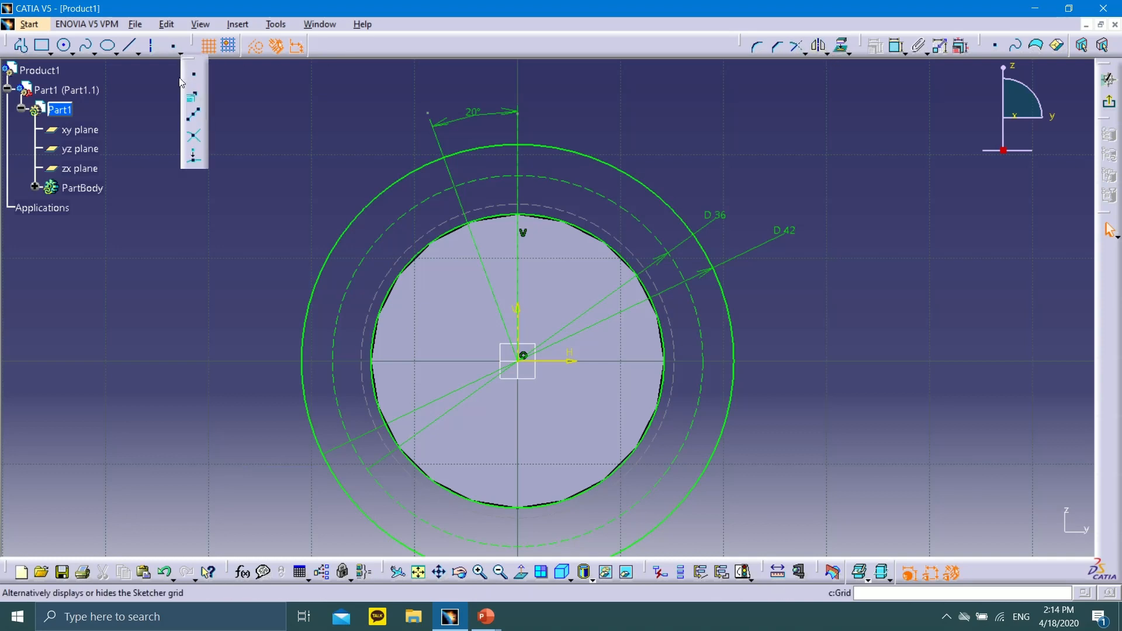
pyautogui.click(193, 135)
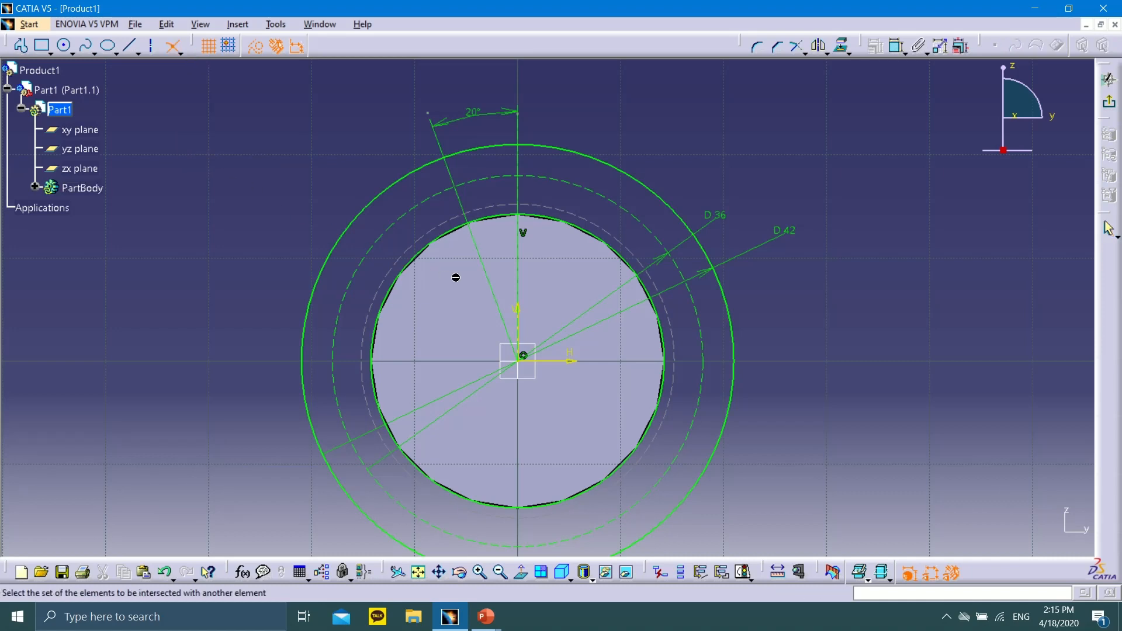
pyautogui.click(180, 54)
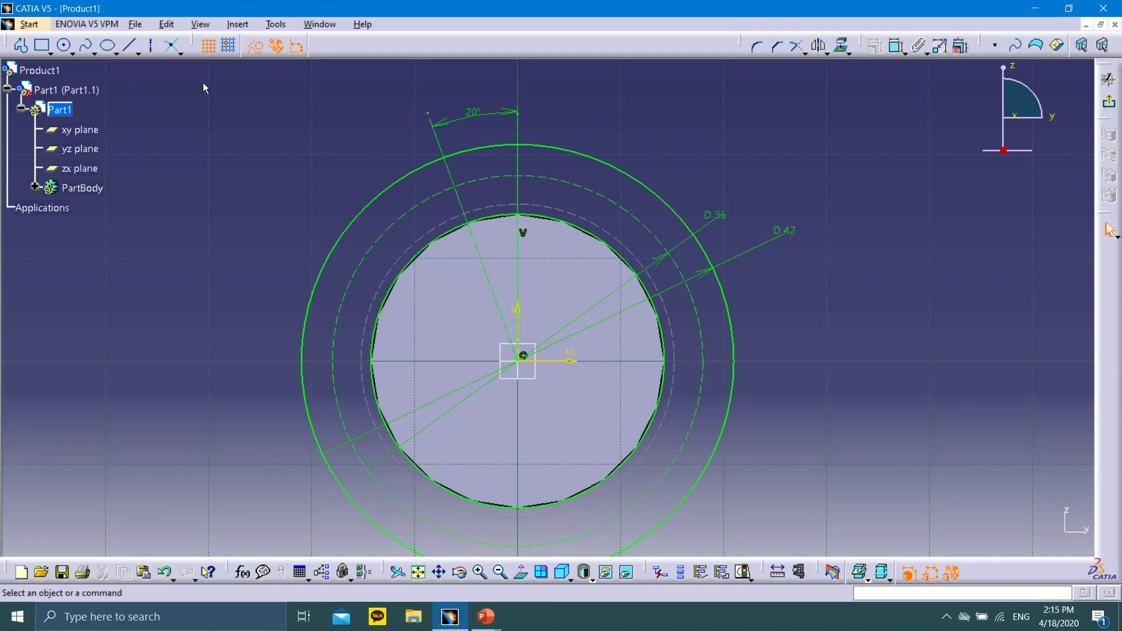
pyautogui.click(527, 190)
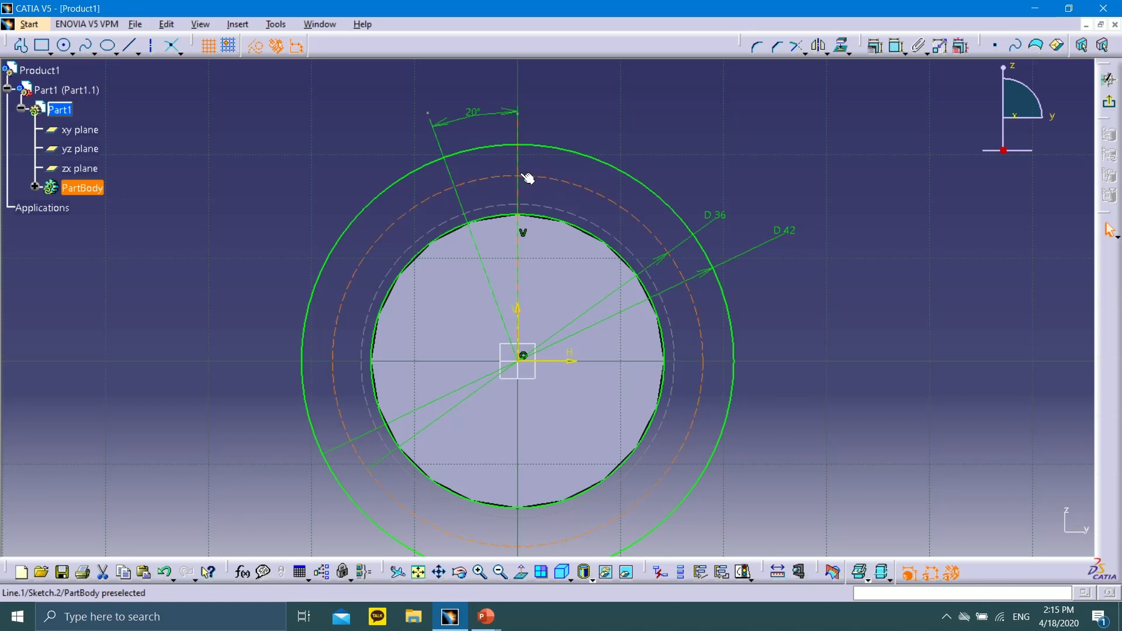
pyautogui.moveTo(531, 180)
pyautogui.mouseDown(button='middle')
pyautogui.moveTo(536, 83)
pyautogui.moveTo(536, 430)
pyautogui.moveTo(584, 418)
pyautogui.mouseUp(button='middle')
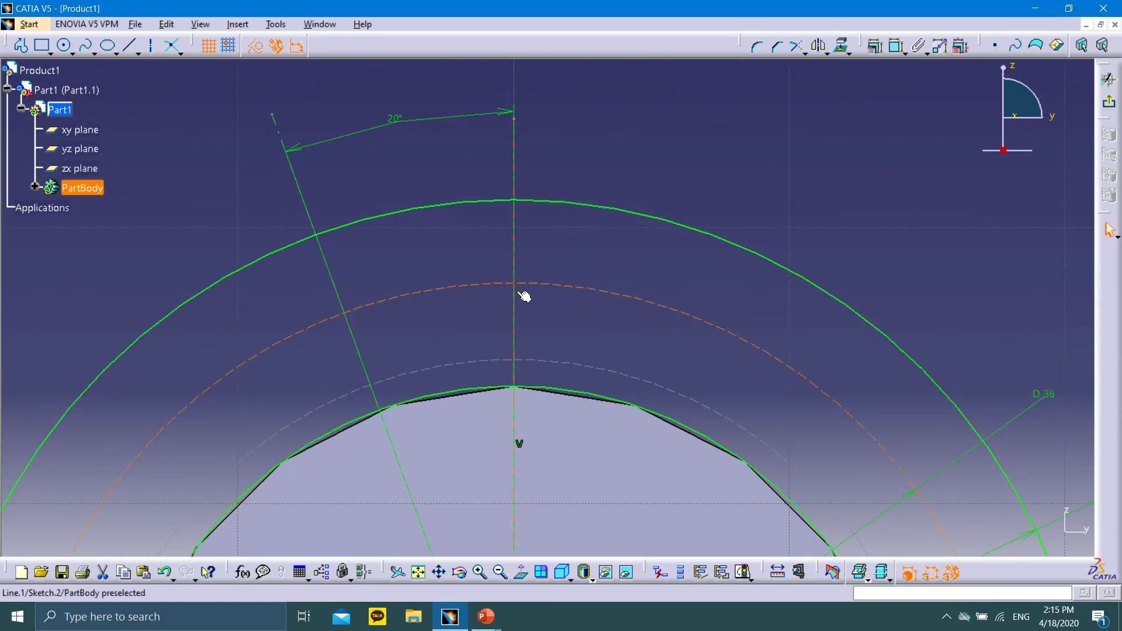
pyautogui.click(172, 46)
pyautogui.click(517, 310)
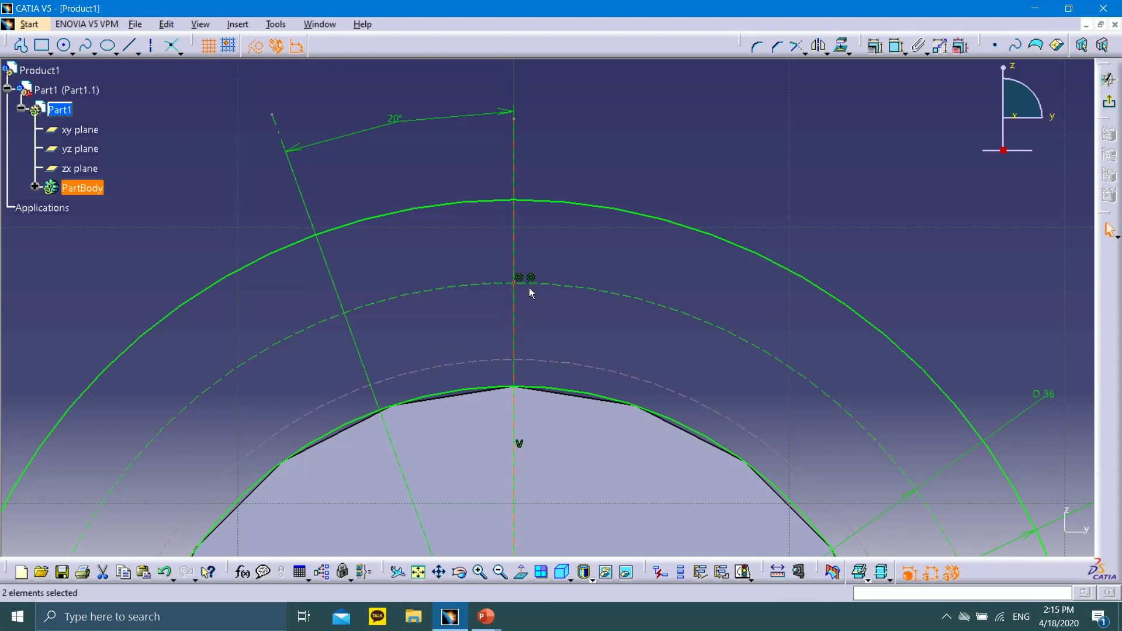
pyautogui.click(540, 285)
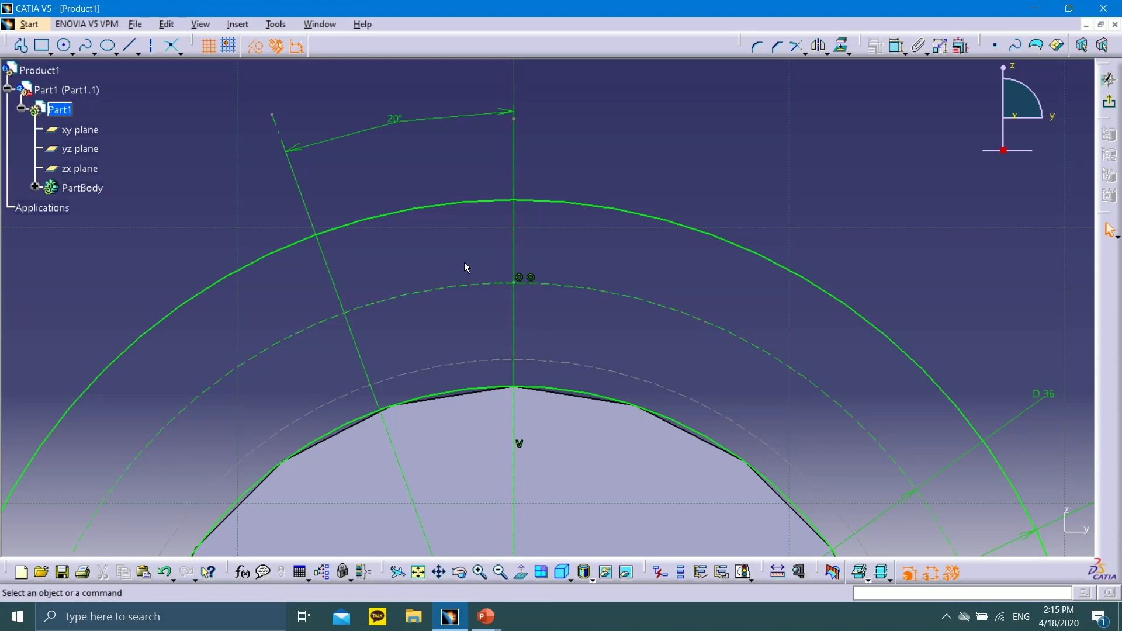
pyautogui.click(517, 283)
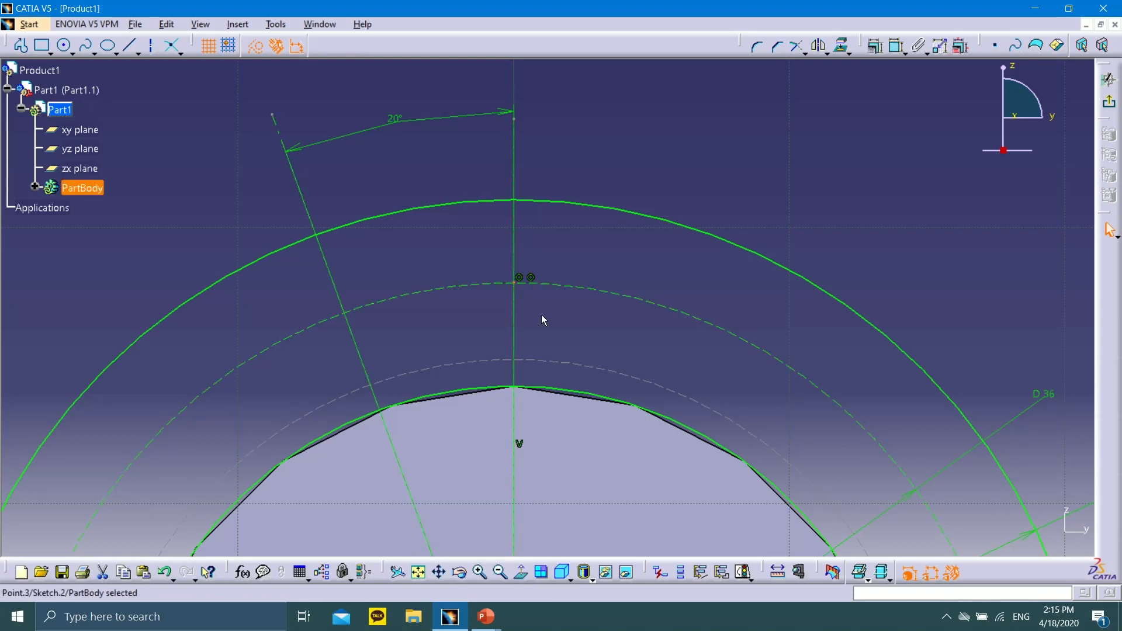
pyautogui.click(543, 319)
# Step: Draw an axis about 16.4 mm long leftward from the intersection point and constrain it to be horizontal
pyautogui.moveTo(454, 295)
pyautogui.mouseDown(button='middle')
pyautogui.moveTo(538, 219)
pyautogui.moveTo(551, 262)
pyautogui.moveTo(552, 243)
pyautogui.moveTo(580, 256)
pyautogui.mouseUp(button='middle')
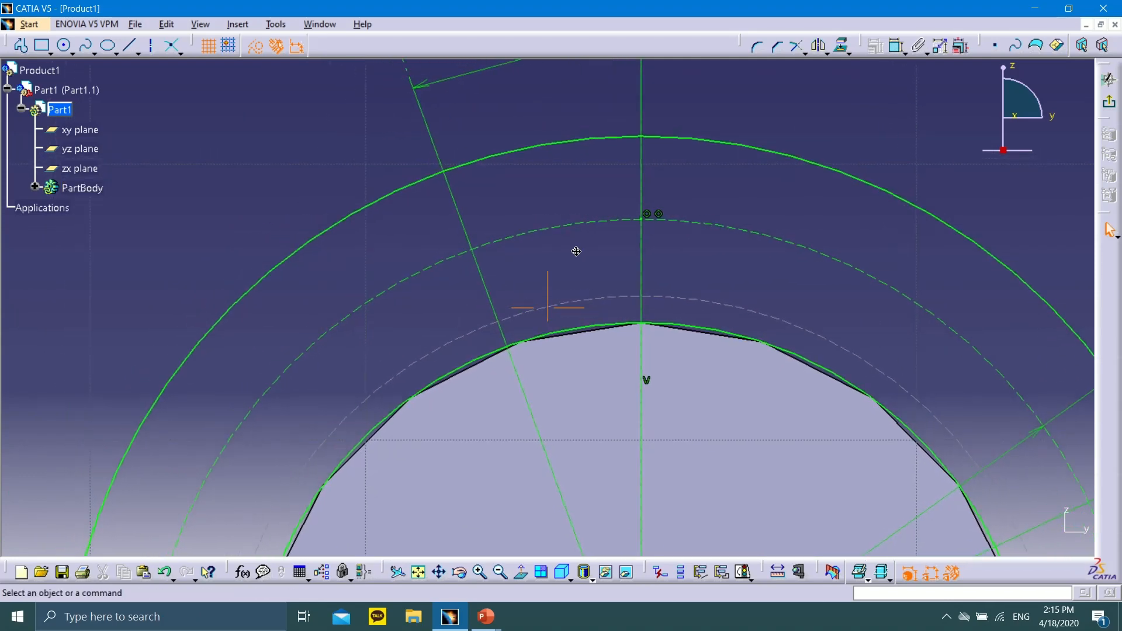
pyautogui.click(151, 45)
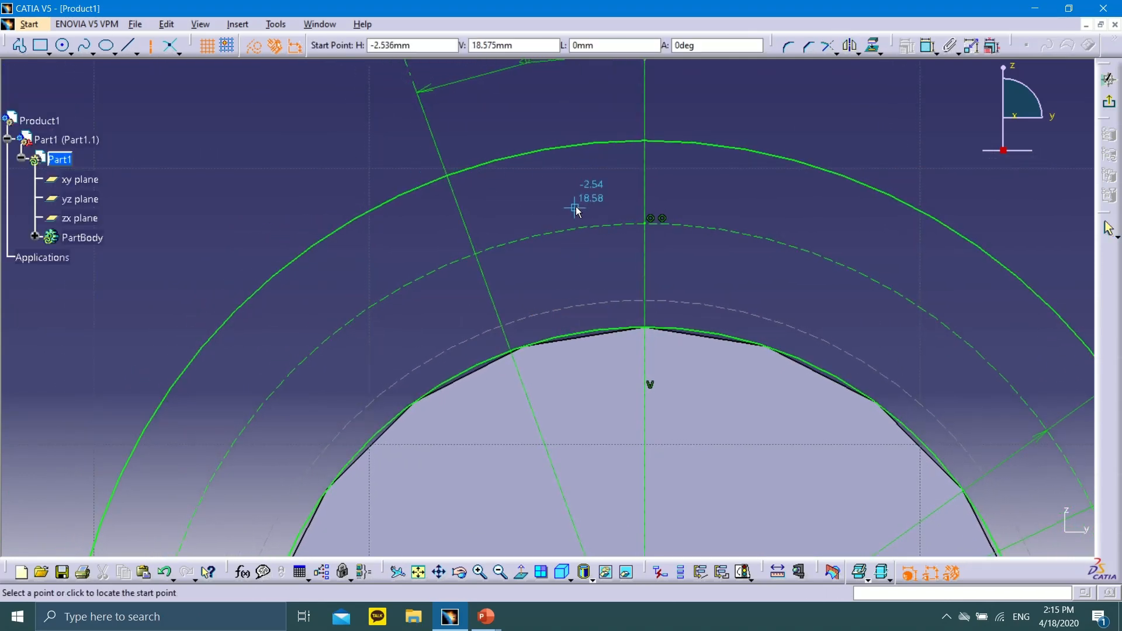
pyautogui.click(648, 224)
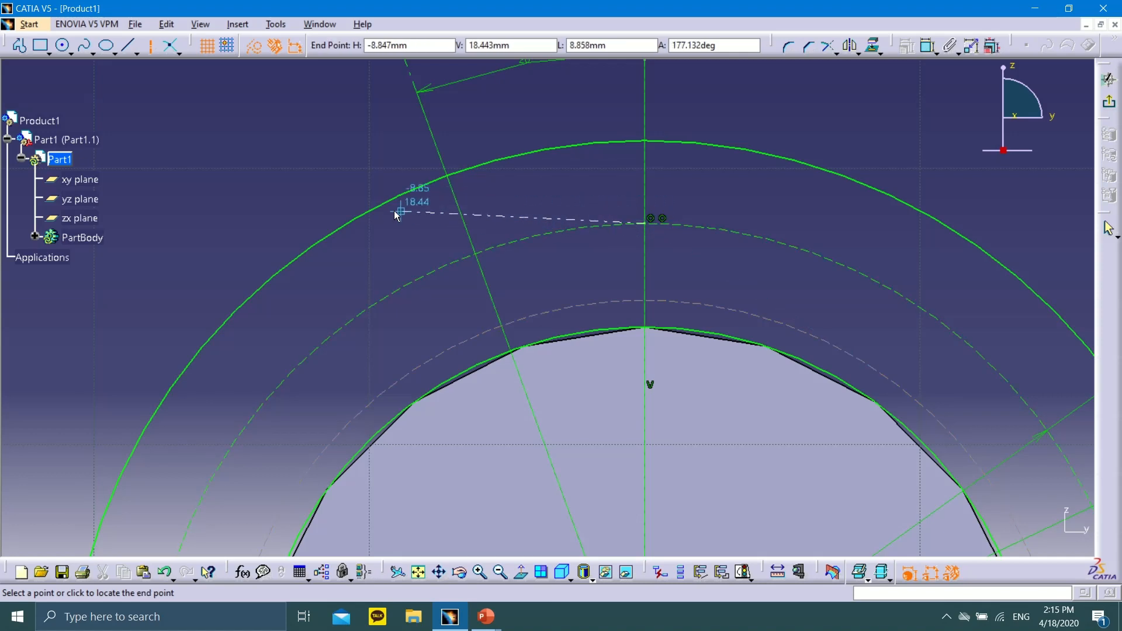
pyautogui.click(194, 223)
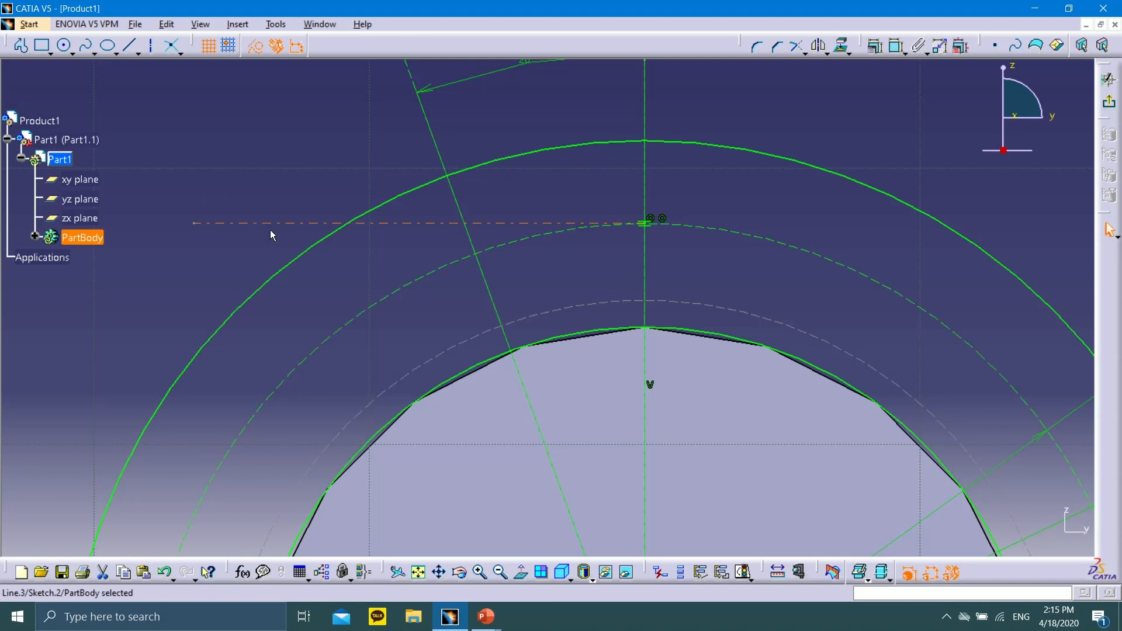
pyautogui.click(401, 223)
pyautogui.click(874, 46)
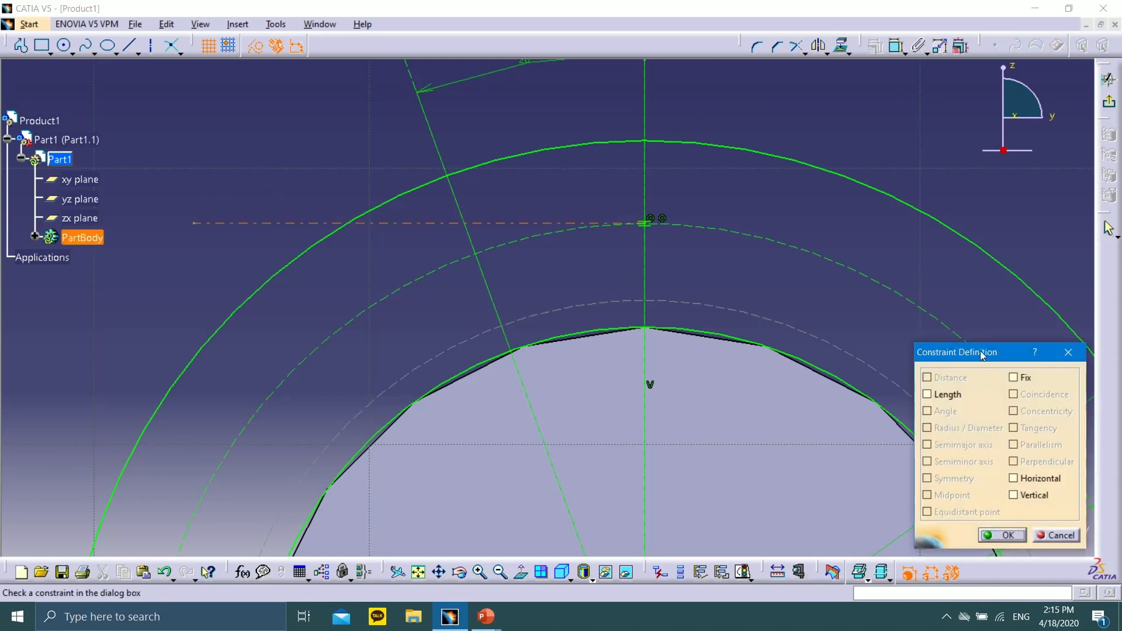
pyautogui.click(1030, 478)
pyautogui.click(1019, 534)
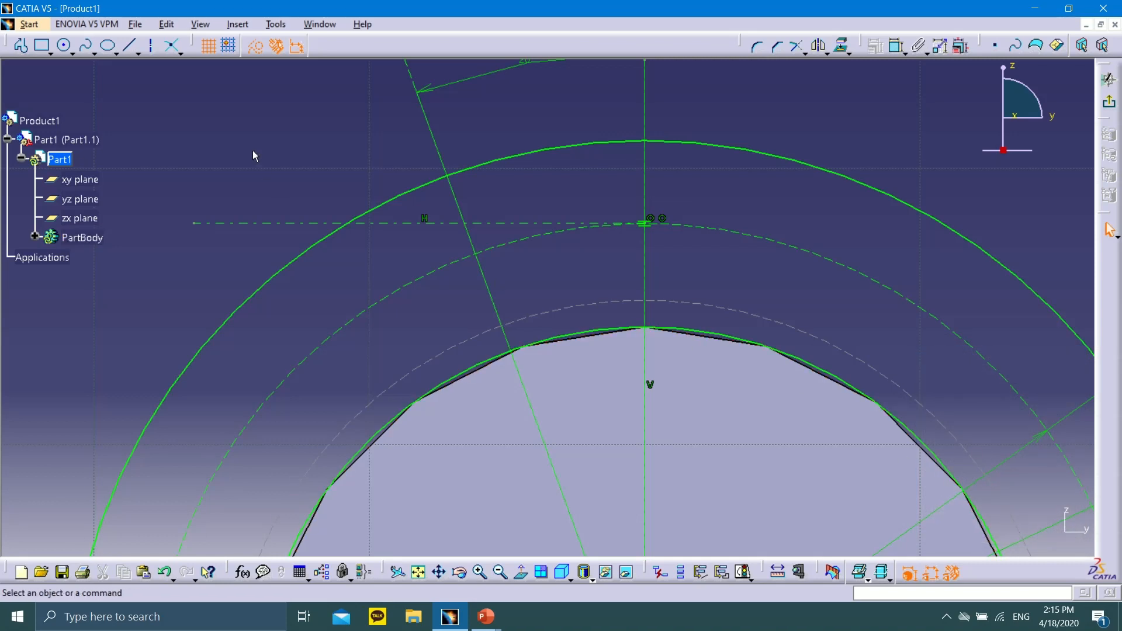
# Step: Draw another axis from the intersection point down to the left past the 42 mm circle, about 18° below the horizontal axis
pyautogui.moveTo(267, 148)
pyautogui.mouseDown(button='middle')
pyautogui.moveTo(401, 180)
pyautogui.moveTo(384, 171)
pyautogui.mouseUp(button='middle')
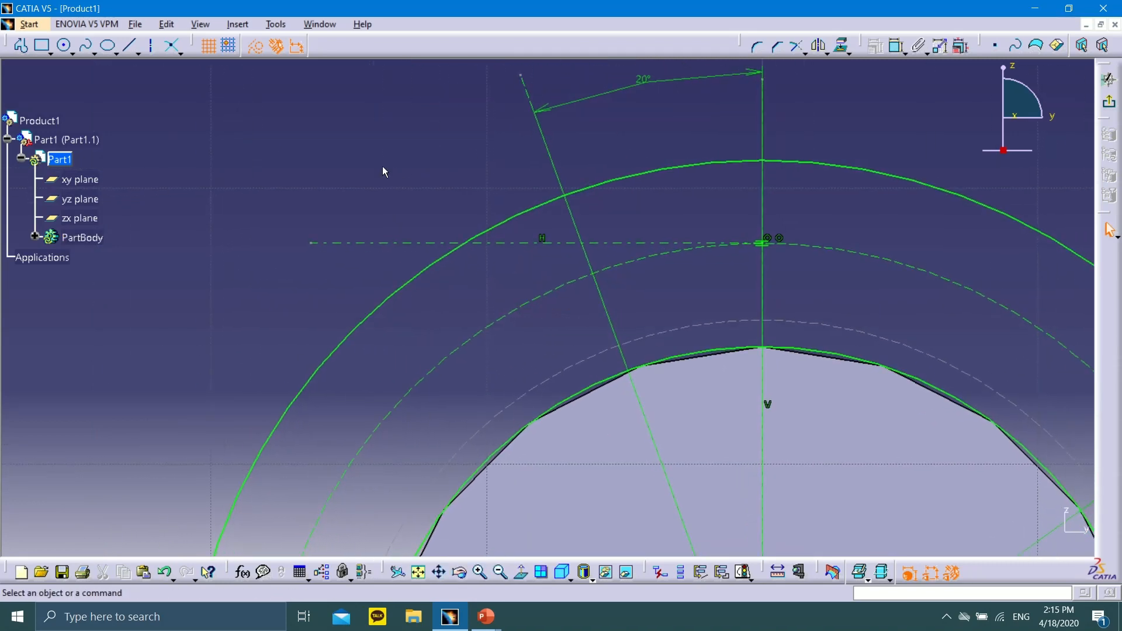
pyautogui.click(131, 43)
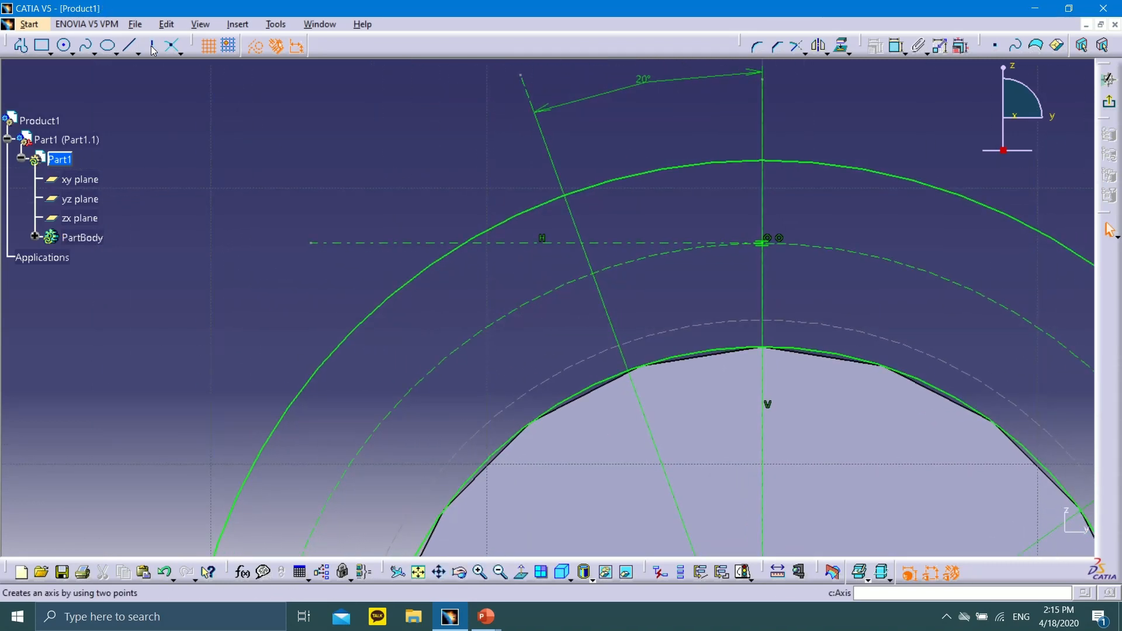
pyautogui.click(765, 243)
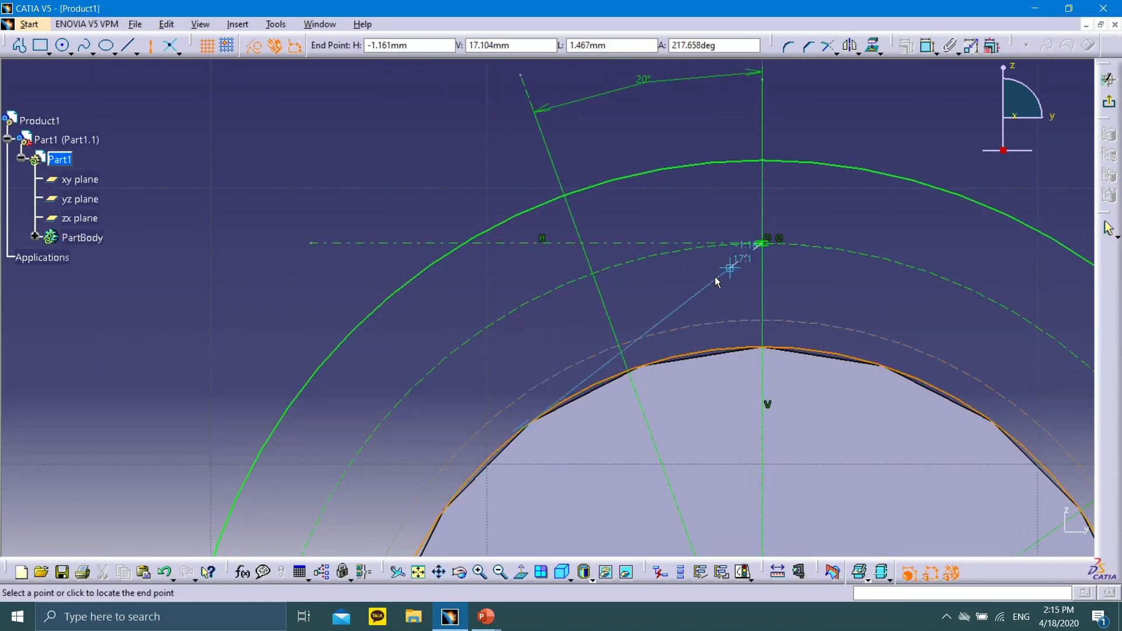
pyautogui.click(214, 423)
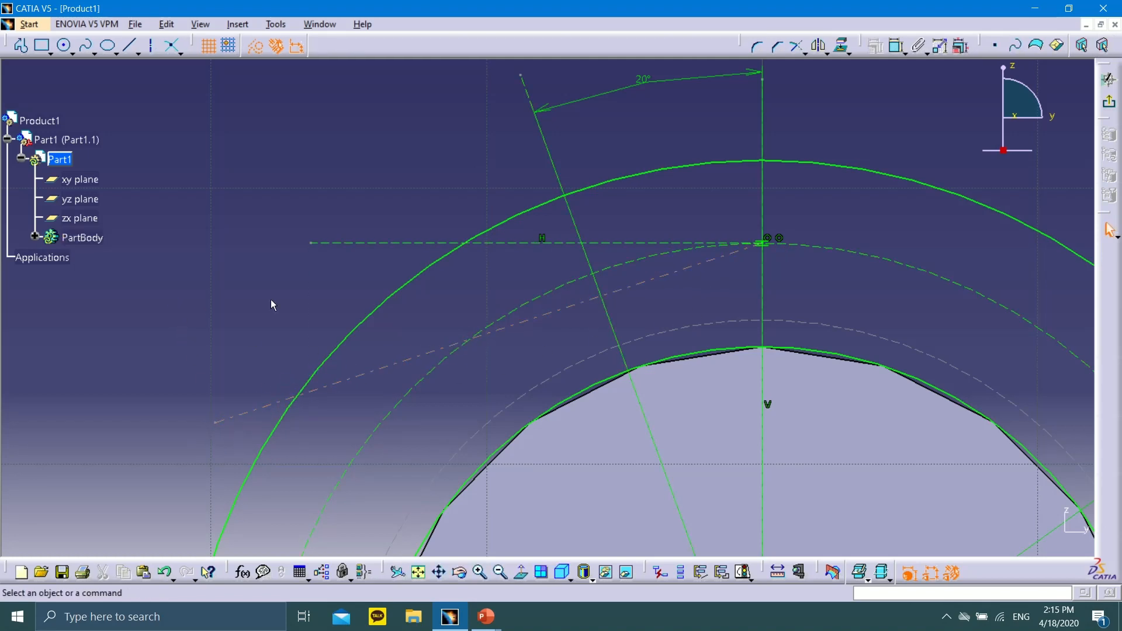
# Step: Dimension the angle between the horizontal axis and the sloping axis below it and set it to 20°
pyautogui.click(897, 46)
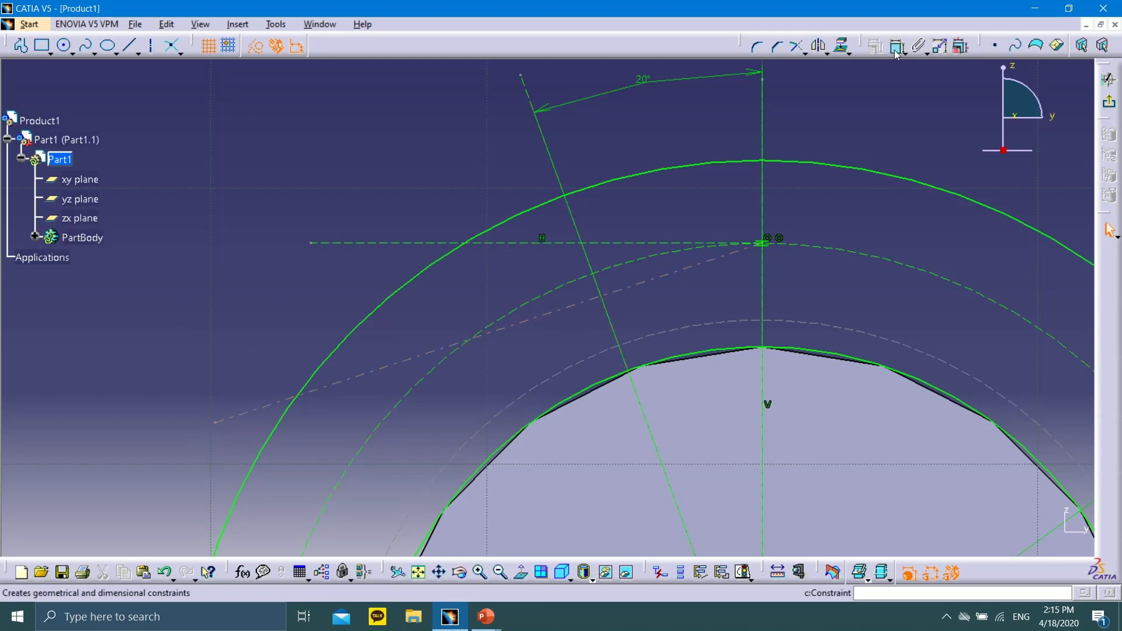
pyautogui.click(488, 241)
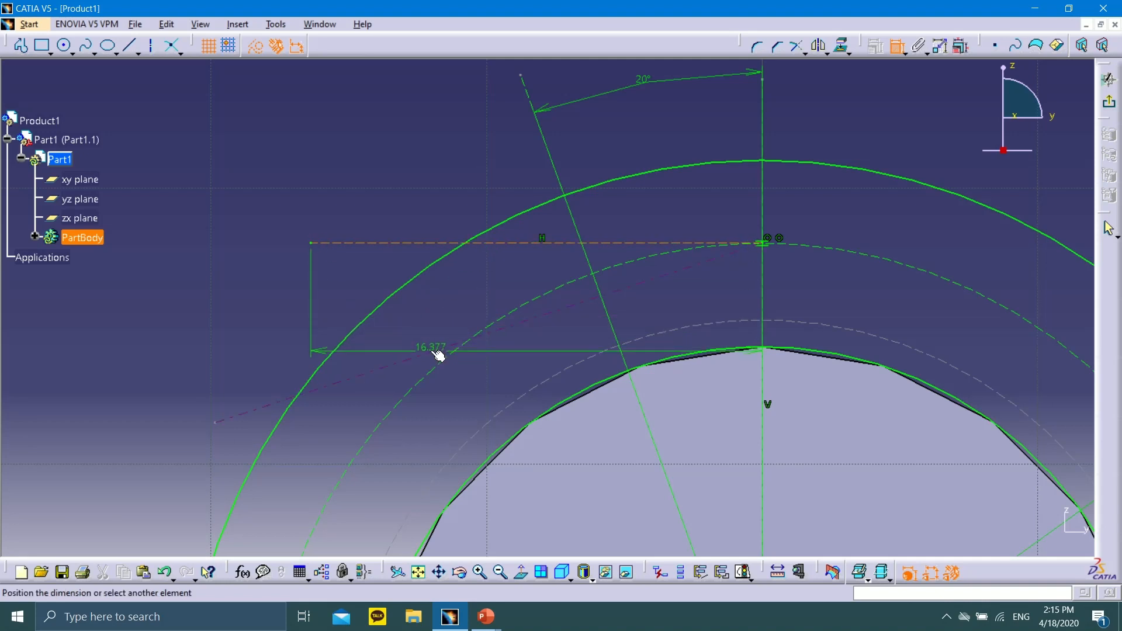
pyautogui.click(437, 352)
pyautogui.click(268, 315)
pyautogui.doubleClick(262, 318)
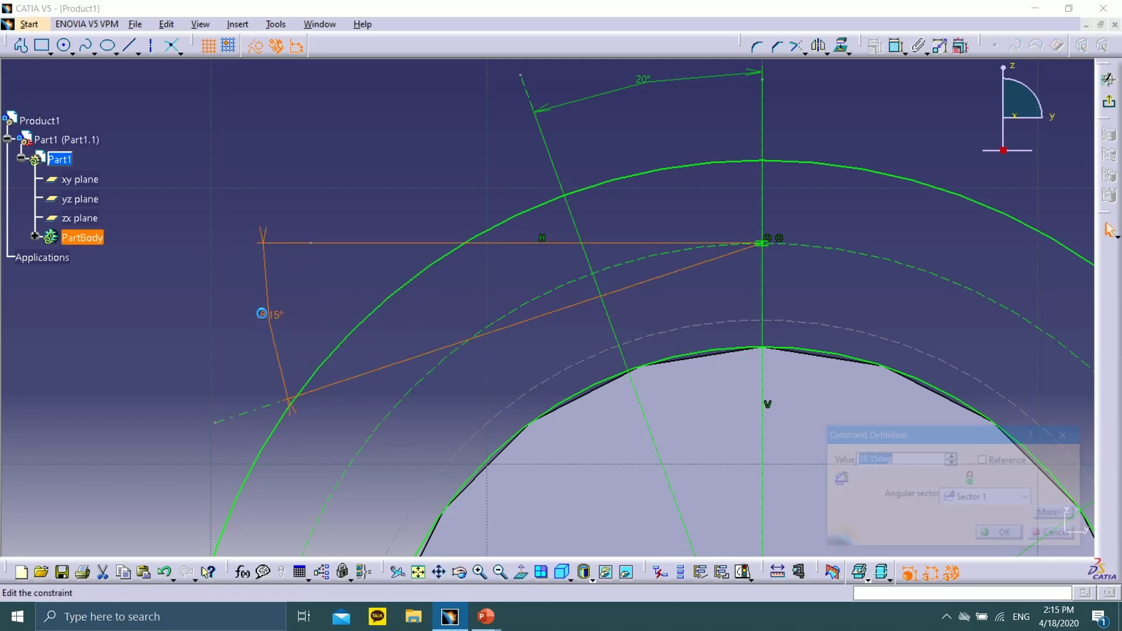
pyautogui.write('2')
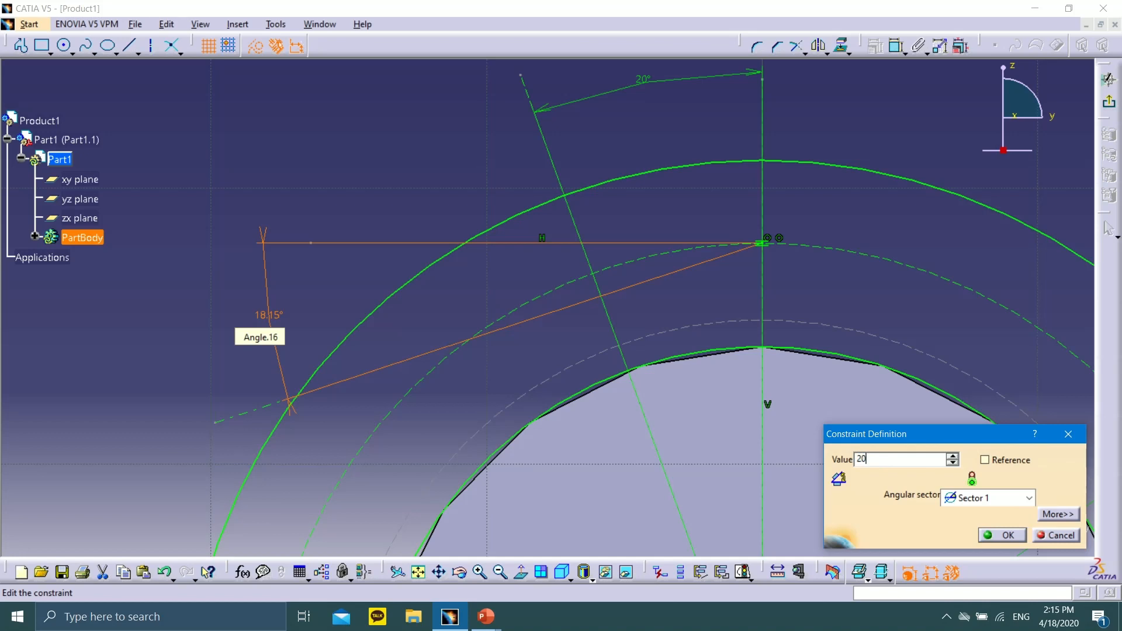
pyautogui.write('0')
pyautogui.press('Return')
pyautogui.click(189, 315)
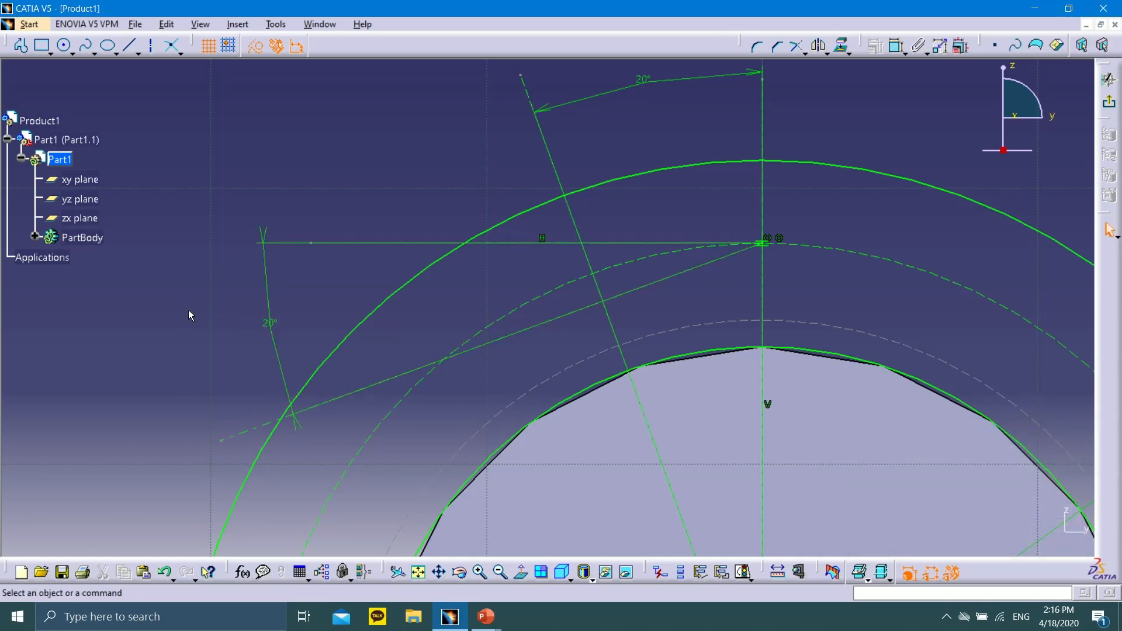
# Step: Move the 20° angle dimension between the horizontal and sloping axes farther outward, beyond the 42 mm circle
pyautogui.moveTo(263, 243)
pyautogui.mouseDown()
pyautogui.moveTo(163, 243)
pyautogui.moveTo(196, 269)
pyautogui.mouseUp()
pyautogui.click(270, 291)
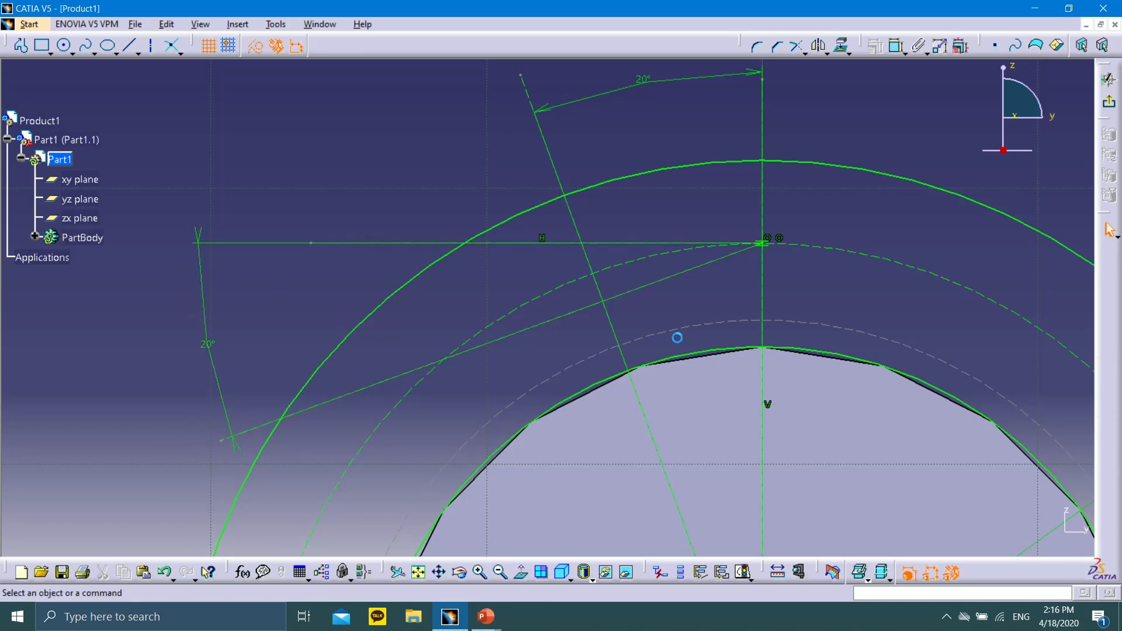
# Step: Enlarge the innermost dashed construction circle and constrain it tangent to the sloping axis running down from the 36 mm circle's intersection point
pyautogui.moveTo(869, 327)
pyautogui.mouseDown(button='middle')
pyautogui.moveTo(395, 340)
pyautogui.moveTo(818, 284)
pyautogui.mouseUp(button='middle')
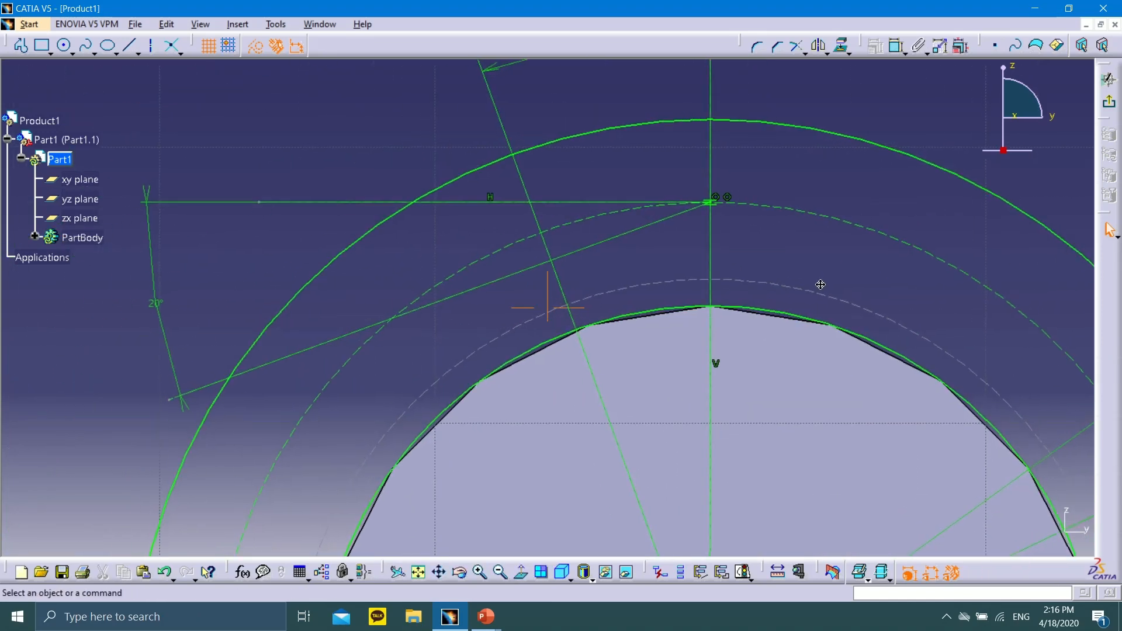
pyautogui.scroll(1, 817, 284)
pyautogui.doubleClick(613, 290)
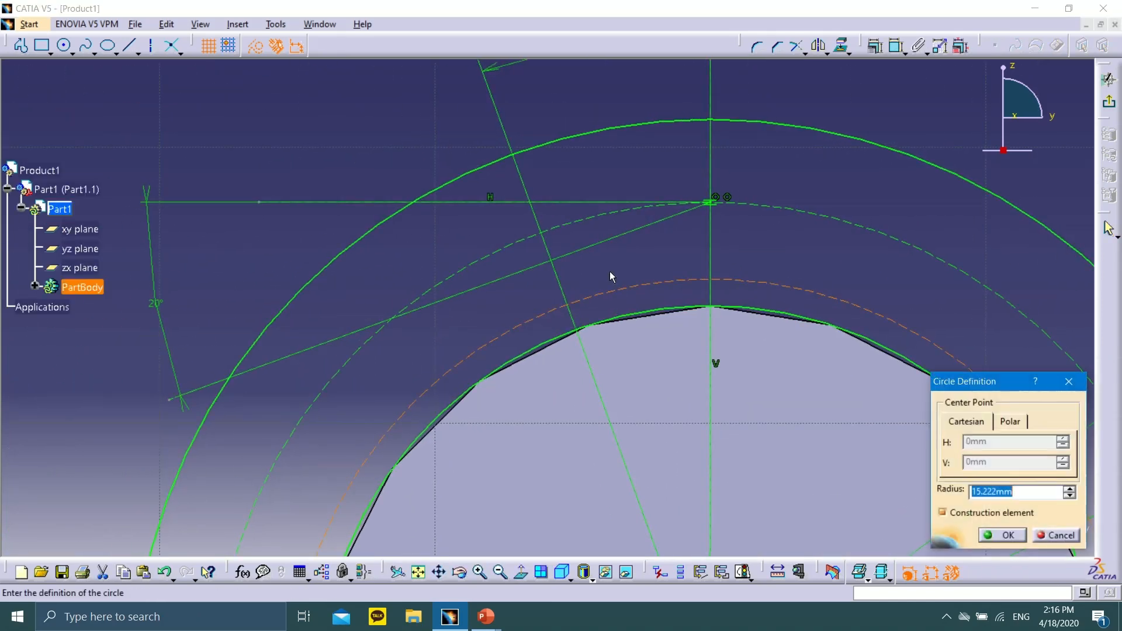
pyautogui.click(1046, 536)
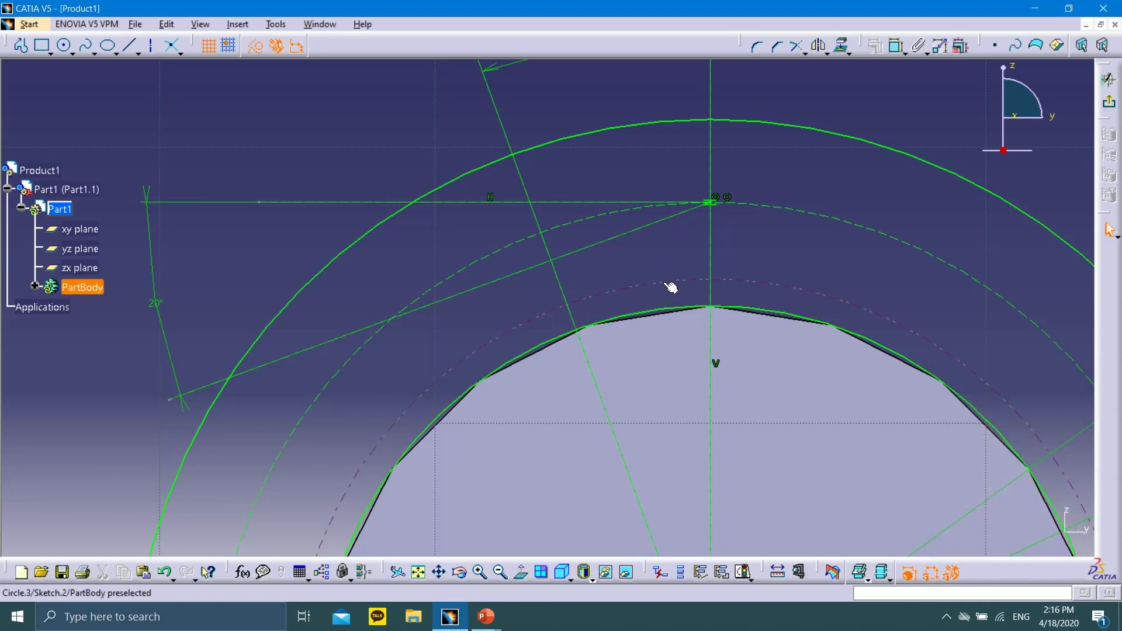
pyautogui.moveTo(668, 288); pyautogui.dragTo(613, 242)
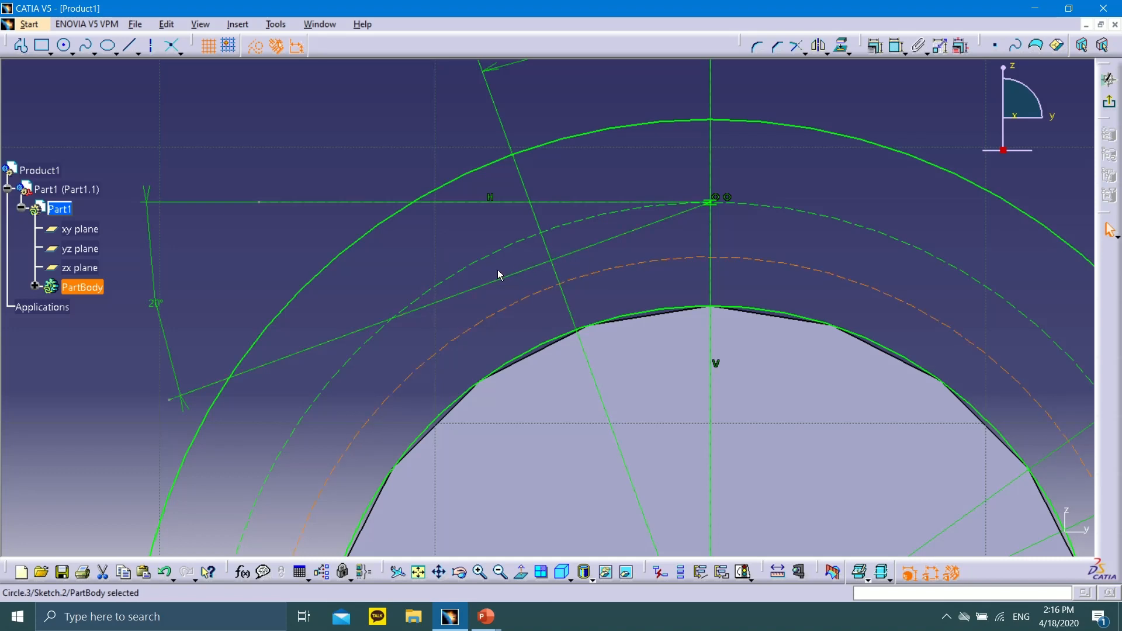
pyautogui.keyDown('ctrl'); pyautogui.click(509, 285); pyautogui.keyUp('ctrl')
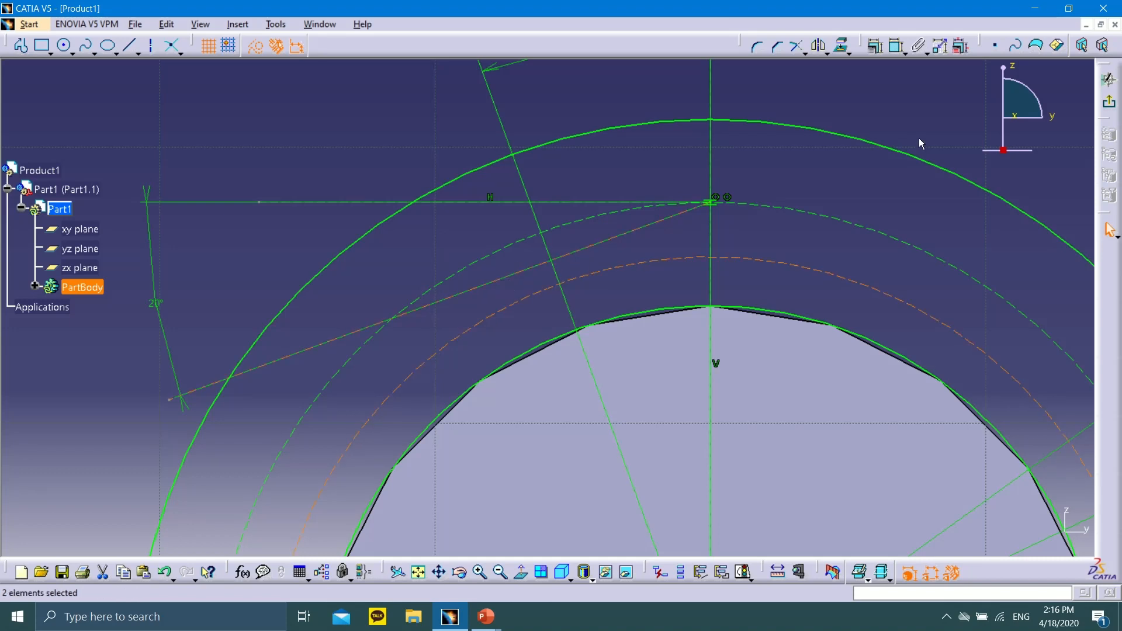
pyautogui.click(876, 47)
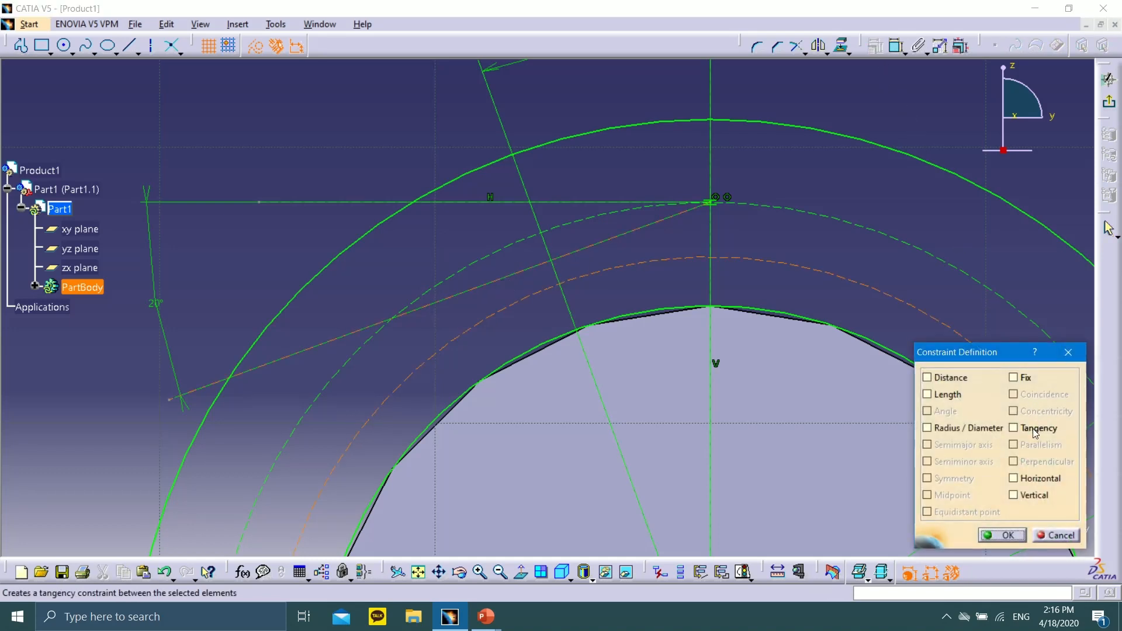
pyautogui.click(1014, 429)
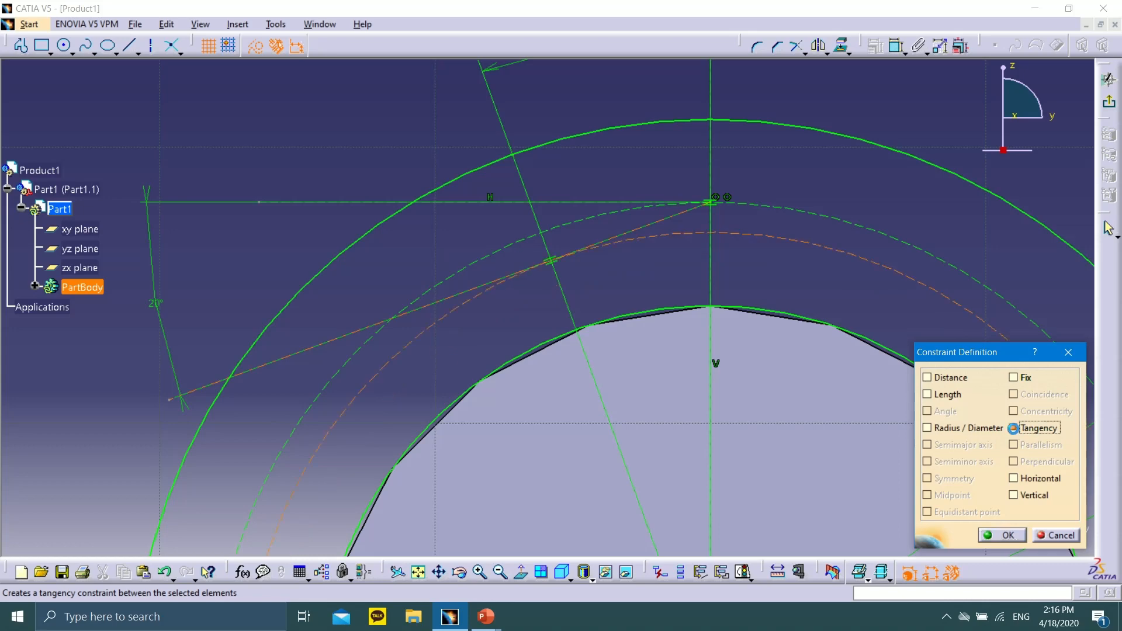
pyautogui.click(1004, 535)
# Step: Dimension the diameter of the tangent construction circle
pyautogui.moveTo(815, 261); pyautogui.dragTo(821, 321, button='middle')
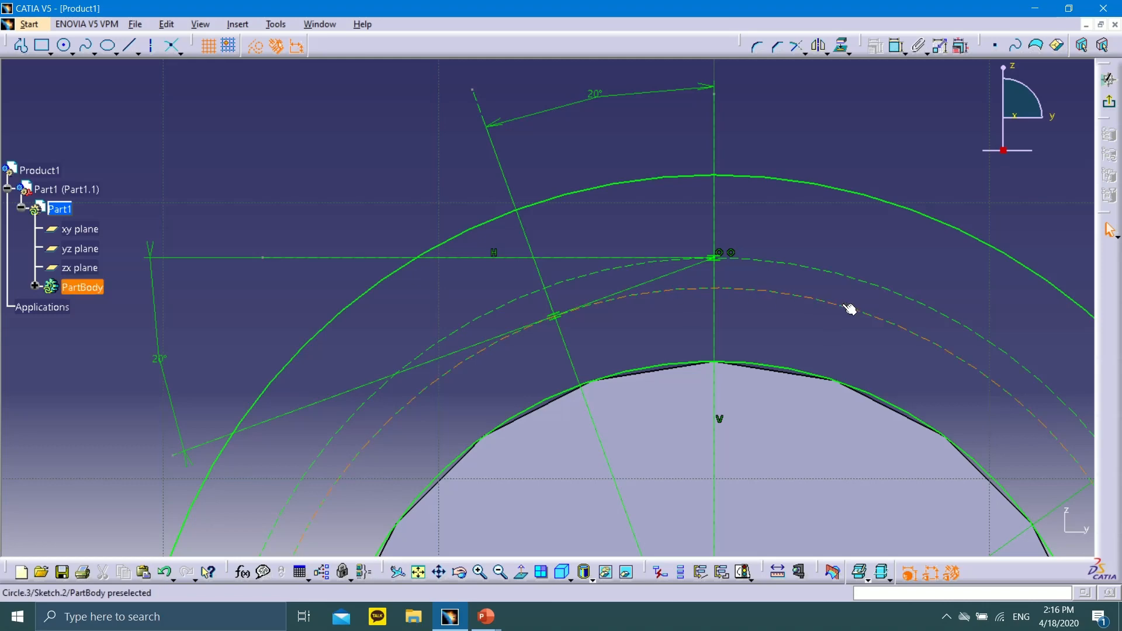
pyautogui.moveTo(870, 343)
pyautogui.mouseDown(button='middle')
pyautogui.moveTo(836, 268)
pyautogui.moveTo(800, 265)
pyautogui.moveTo(800, 314)
pyautogui.mouseUp(button='middle')
pyautogui.click(801, 266)
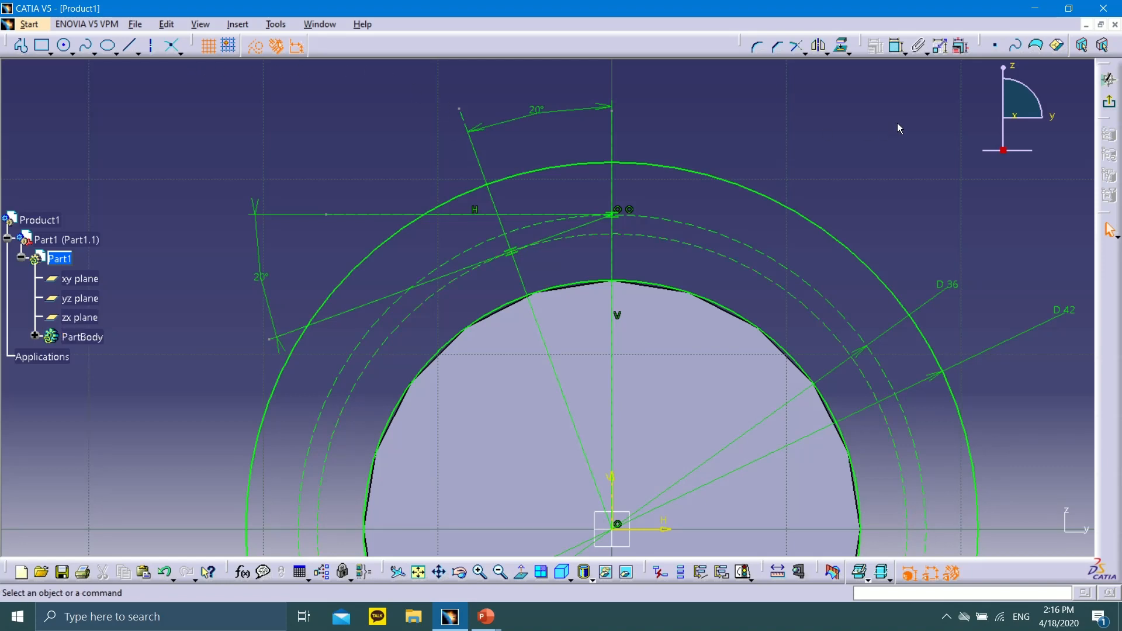
pyautogui.click(894, 49)
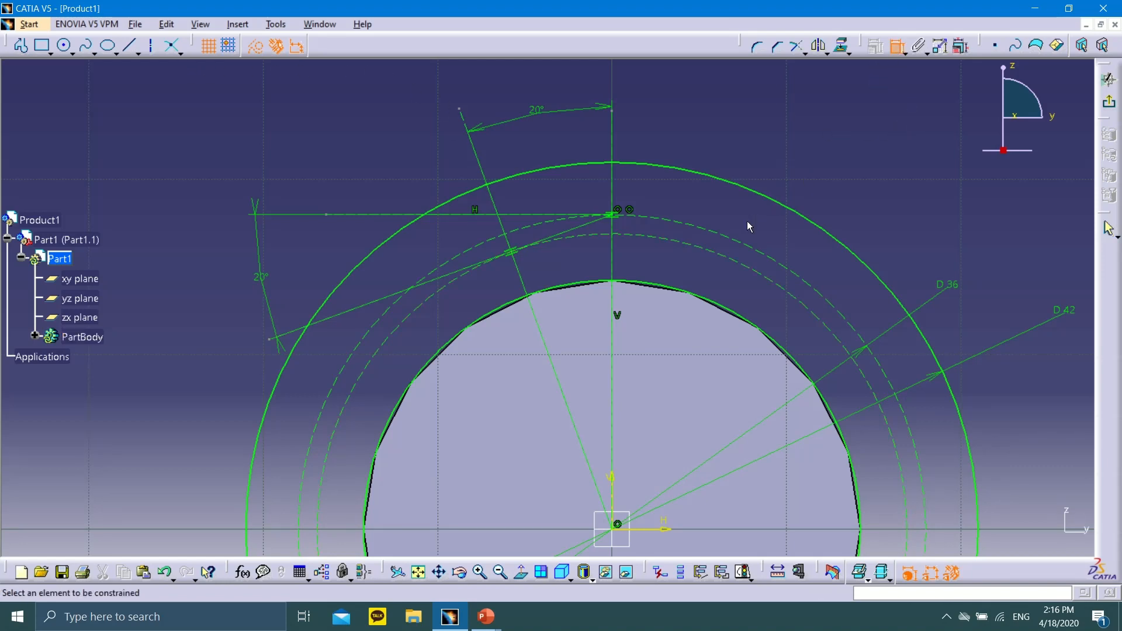
pyautogui.click(721, 251)
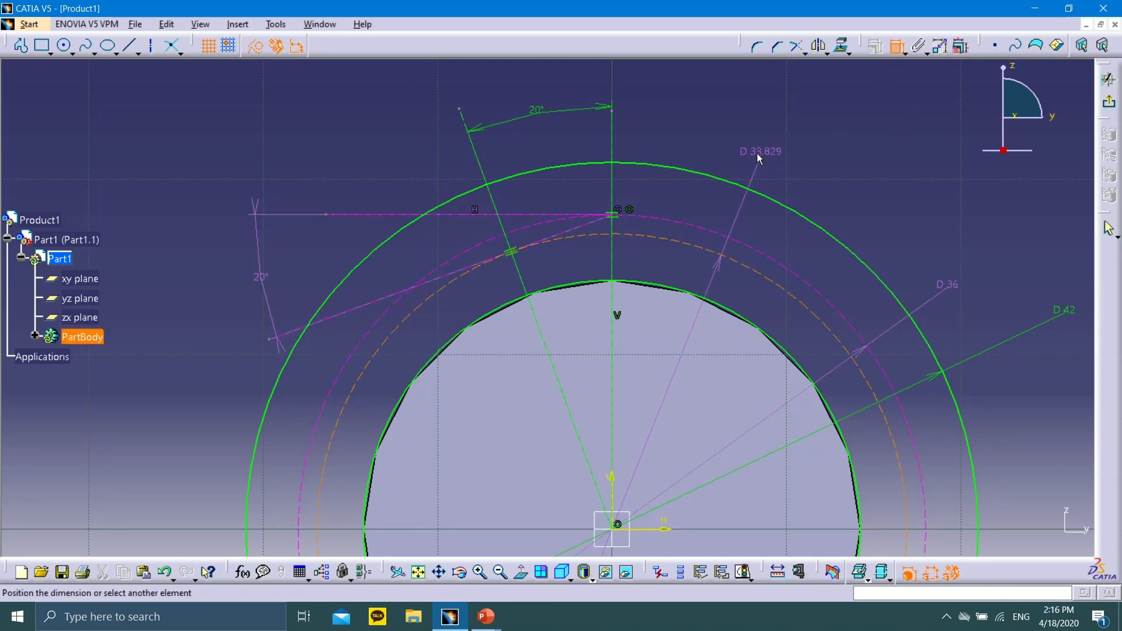
pyautogui.click(749, 151)
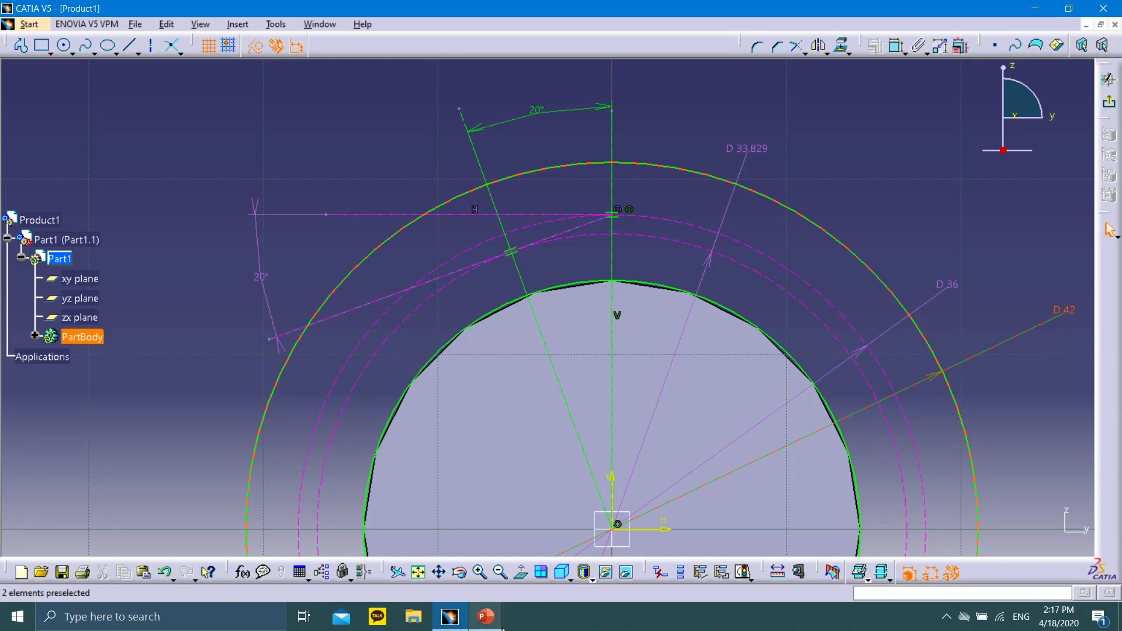
# Step: Switch to the PowerPoint presentation, check the pinion's base diameter in the Standard Gear table, and return to CATIA
pyautogui.moveTo(495, 621)
pyautogui.click(453, 569)
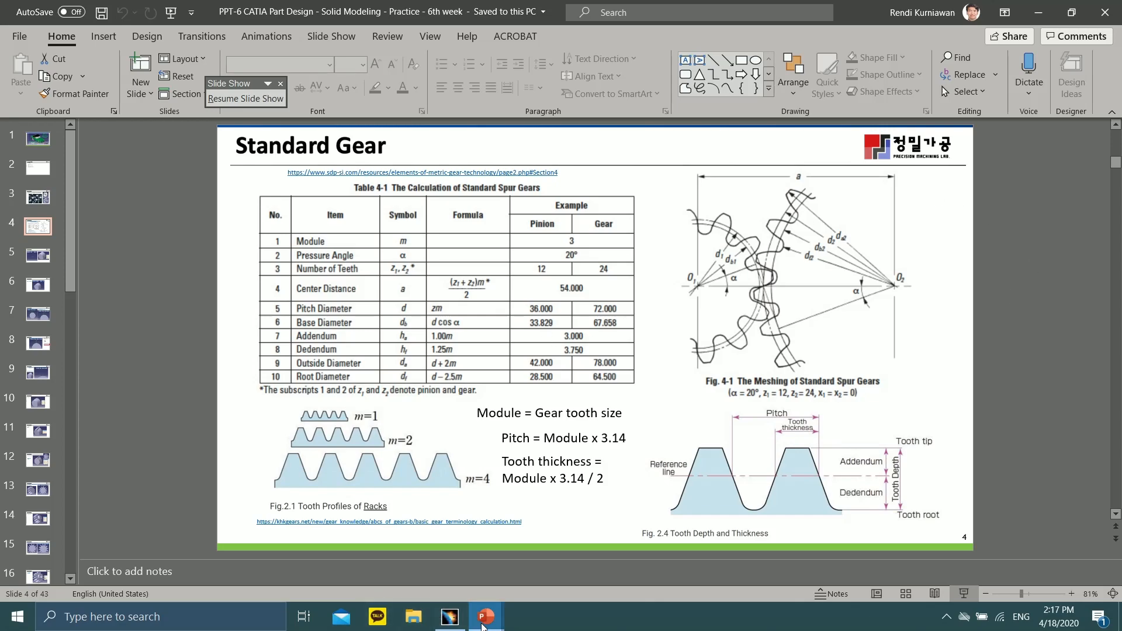
pyautogui.moveTo(488, 627)
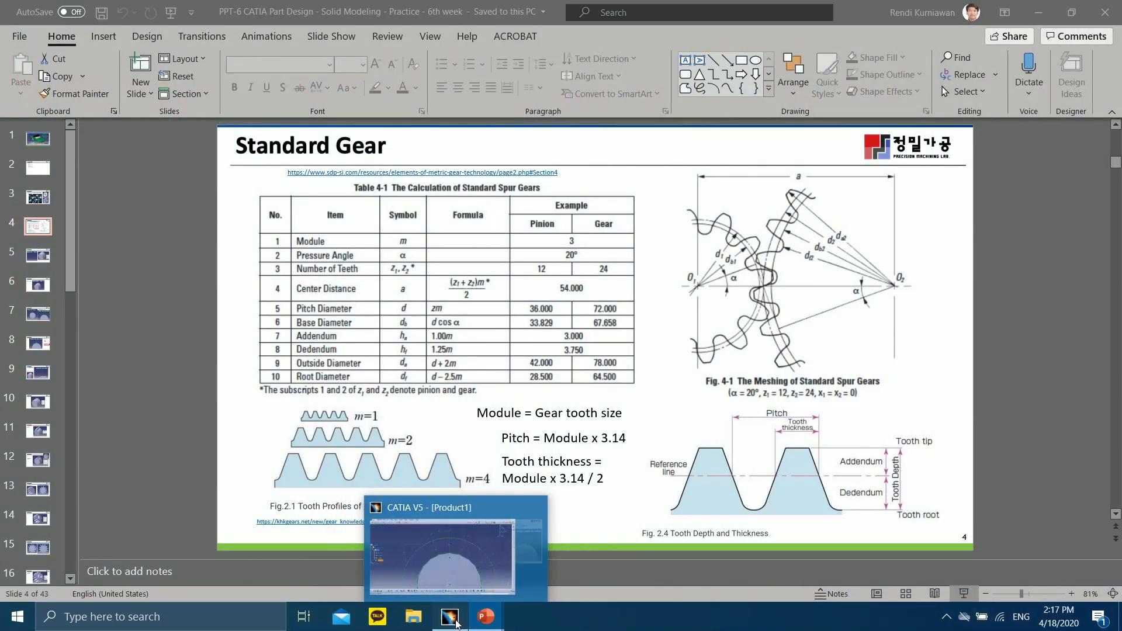
pyautogui.click(450, 617)
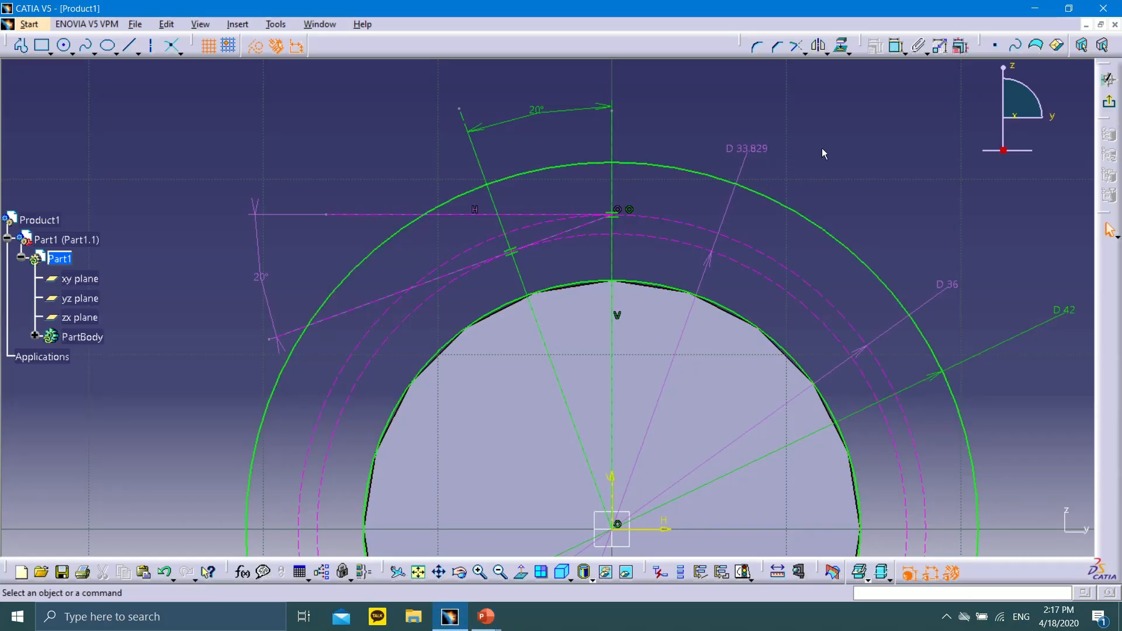
# Step: Delete the diameter dimension from the tangent construction circle
pyautogui.click(751, 154)
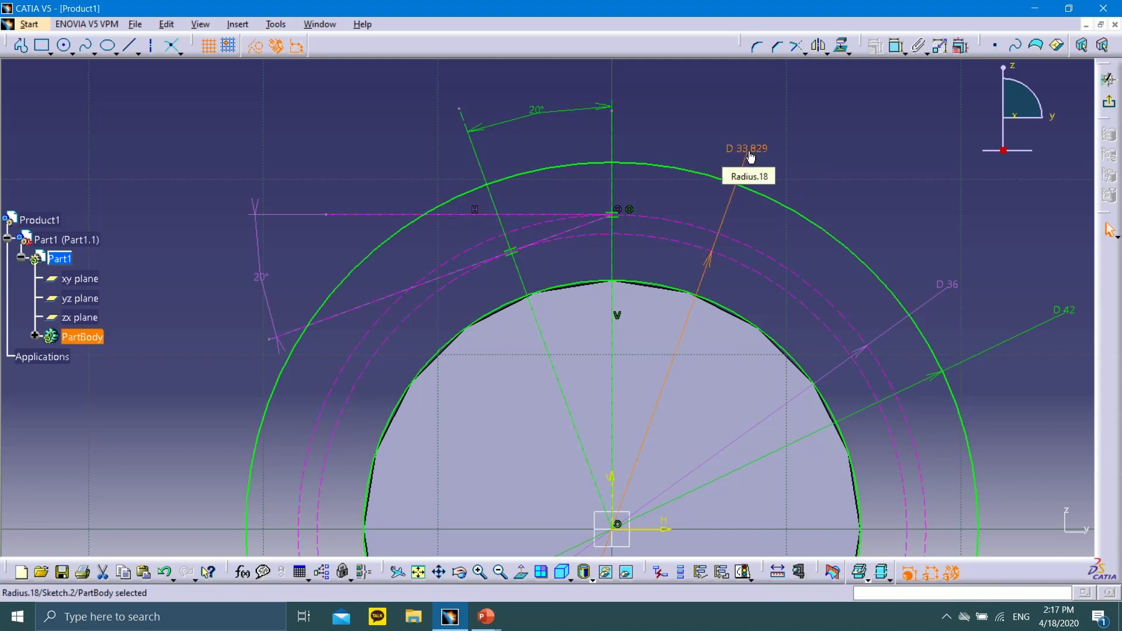
pyautogui.press('Delete')
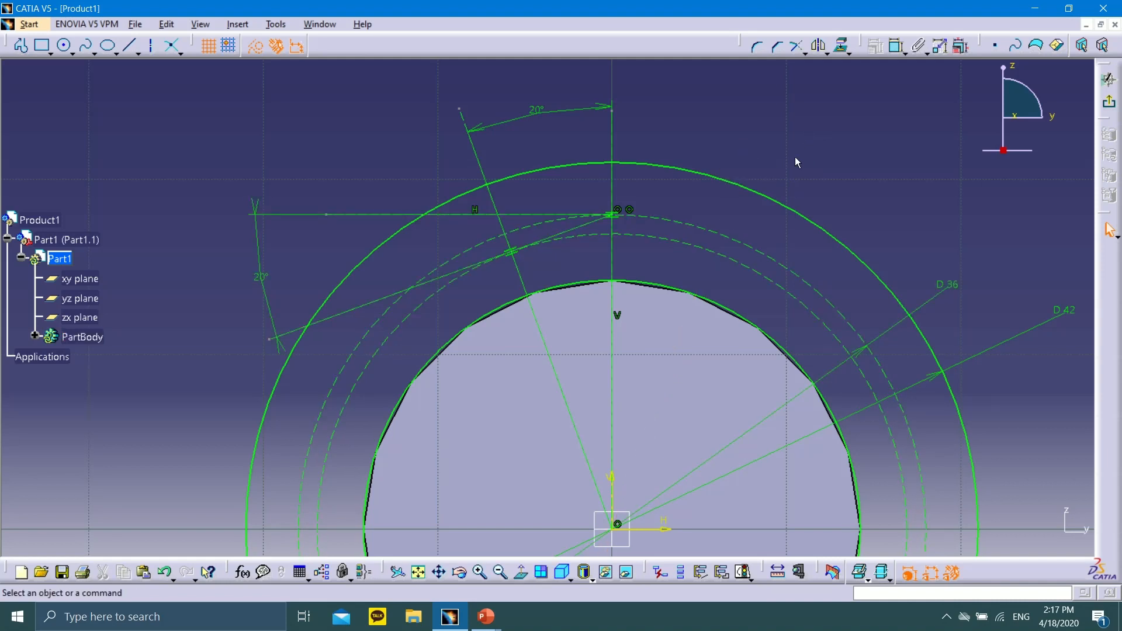
# Step: Create an intersection point where the axis tilted 20° from vertical crosses the tangent construction circle
pyautogui.click(528, 277)
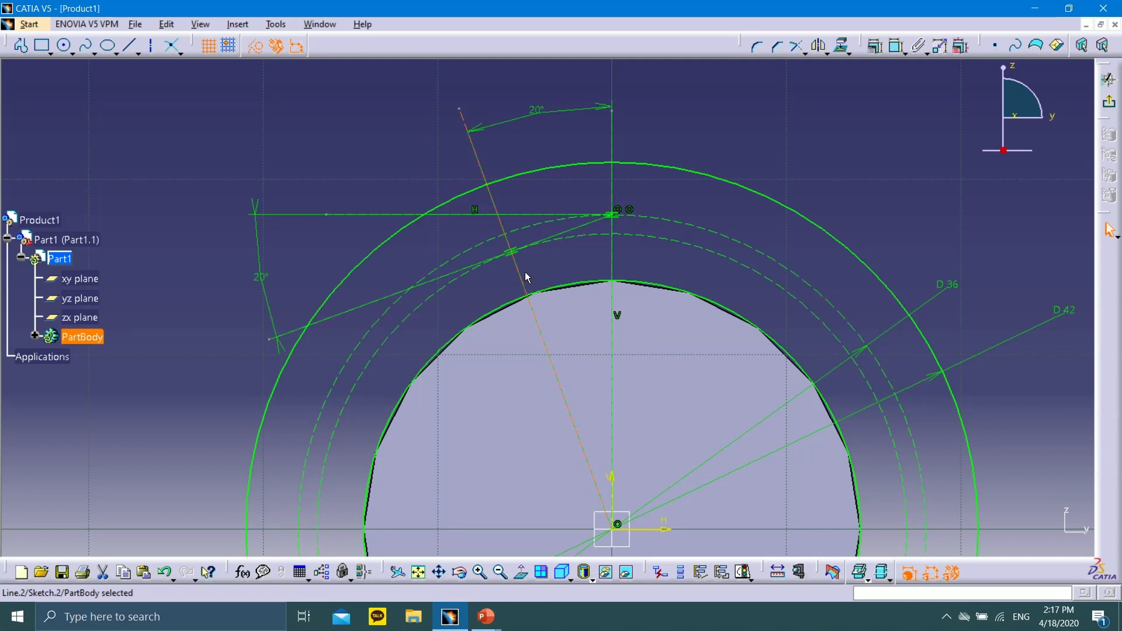
pyautogui.click(172, 48)
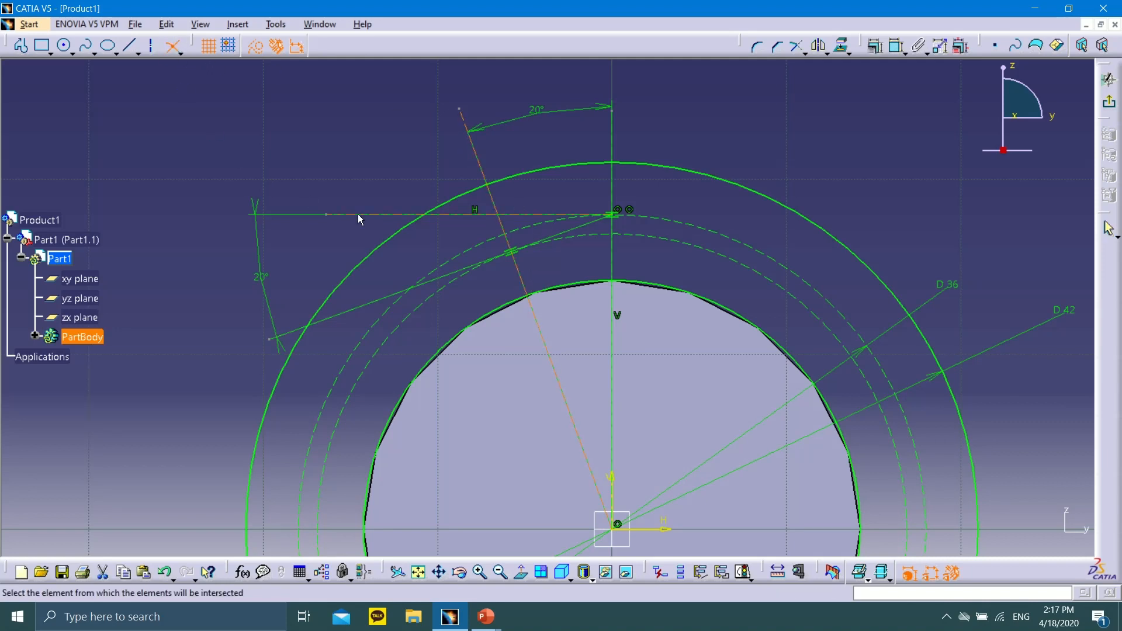
pyautogui.click(575, 237)
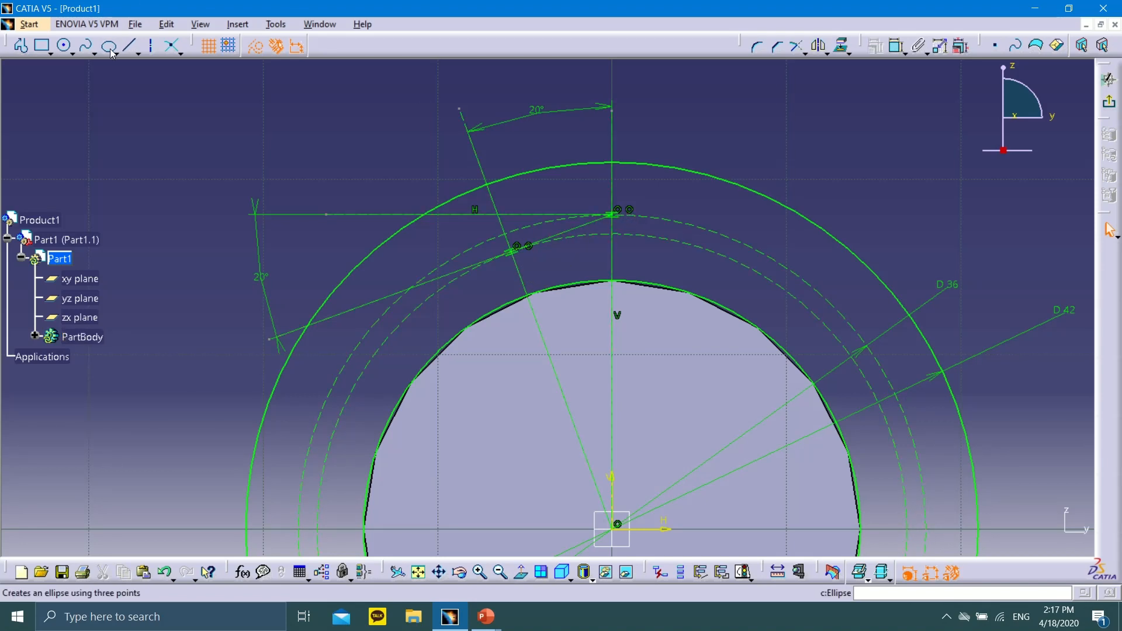
# Step: Draw a circle centred on the new intersection point and passing through the point where the vertical axis crosses the 36 mm circle
pyautogui.click(62, 47)
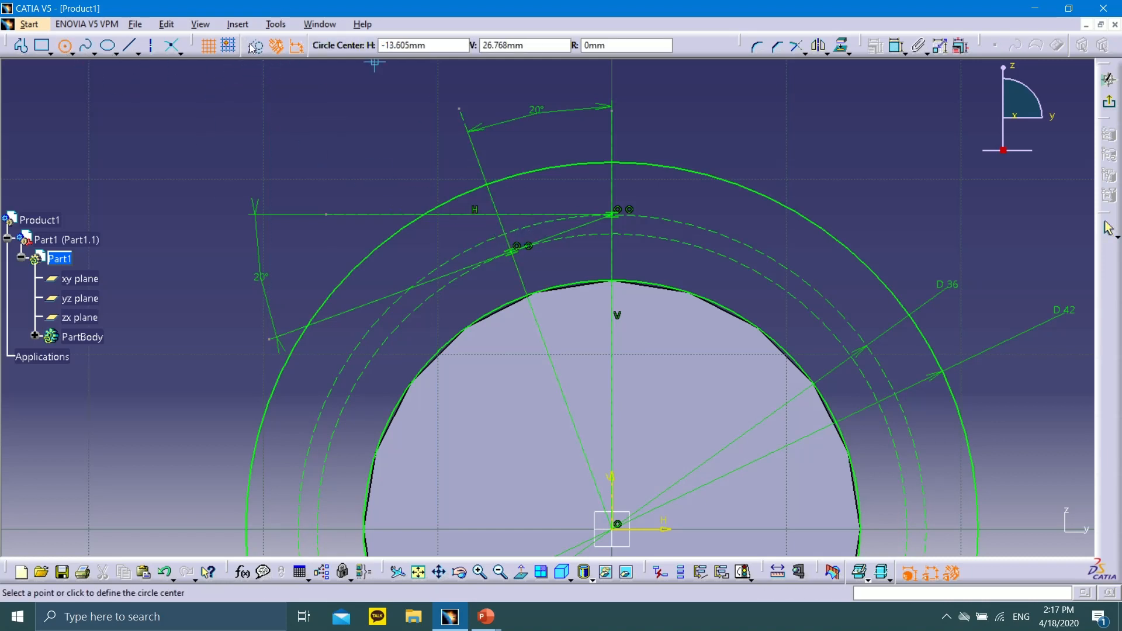
pyautogui.click(512, 252)
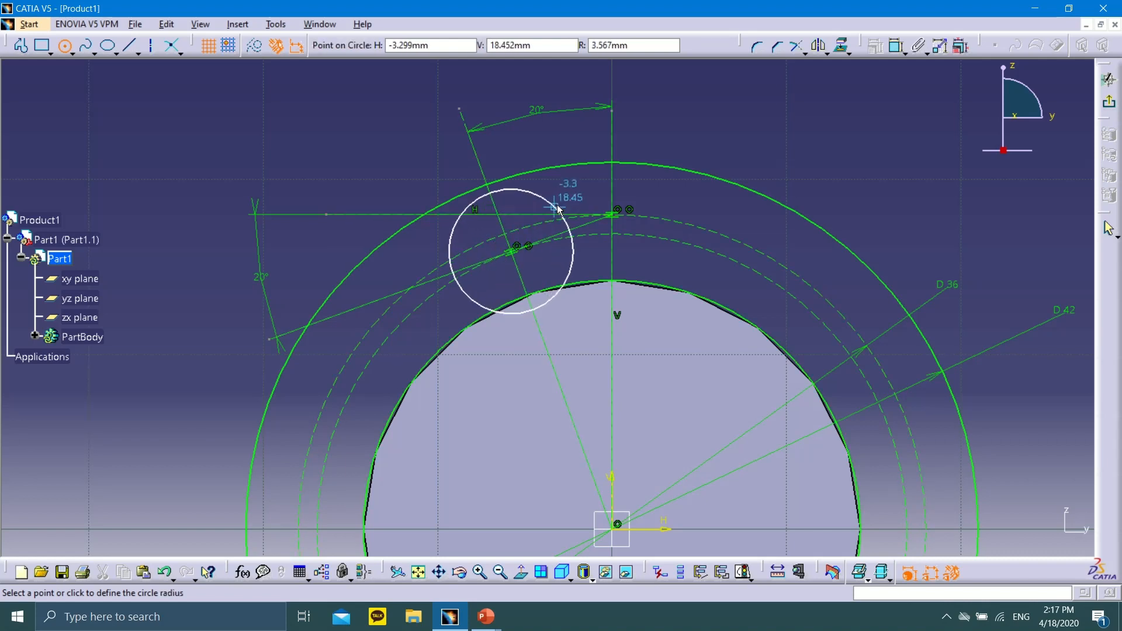
pyautogui.click(618, 216)
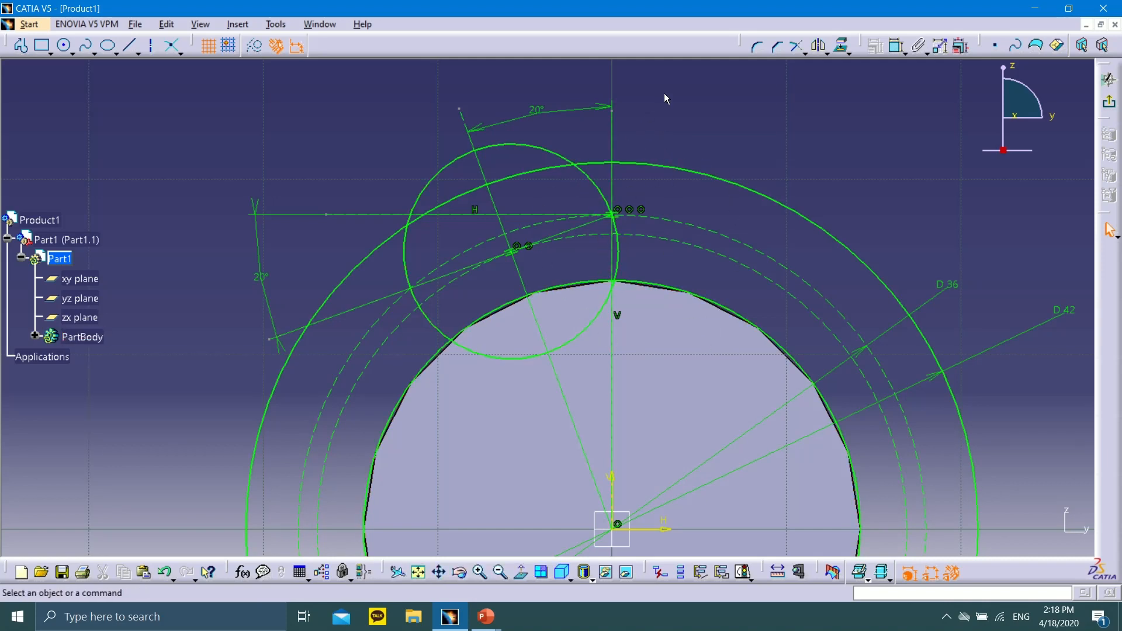
# Step: Switch to the PowerPoint slide show and activate the laser pointer on the "Draw Gear Profile in 2D Sketch" slide
pyautogui.scroll(-2, 665, 131)
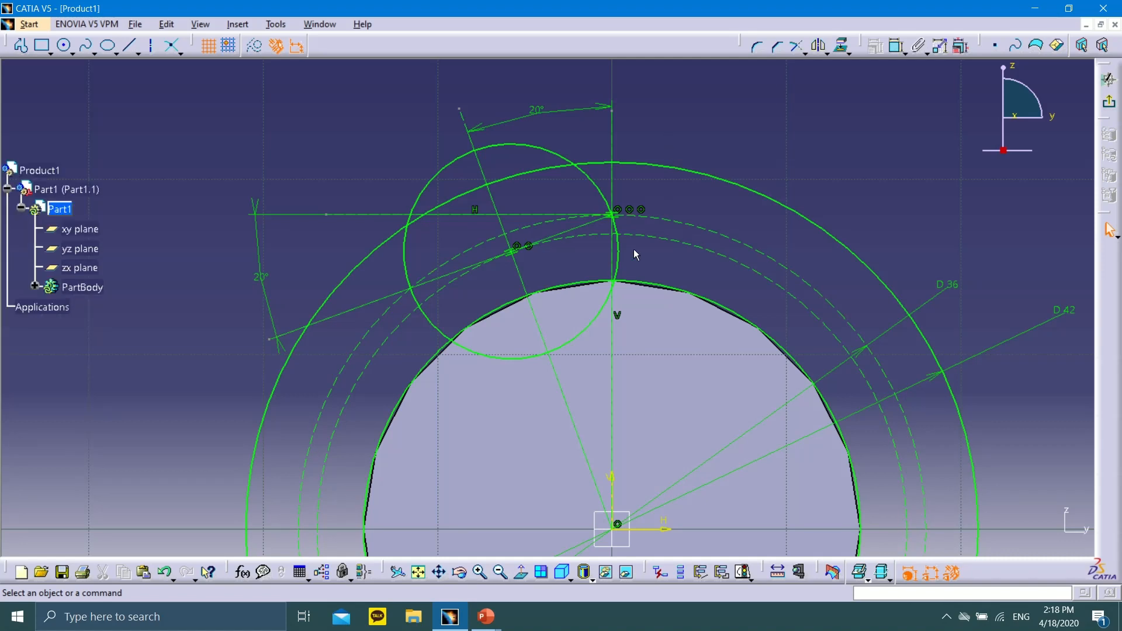
pyautogui.scroll(-2, 656, 143)
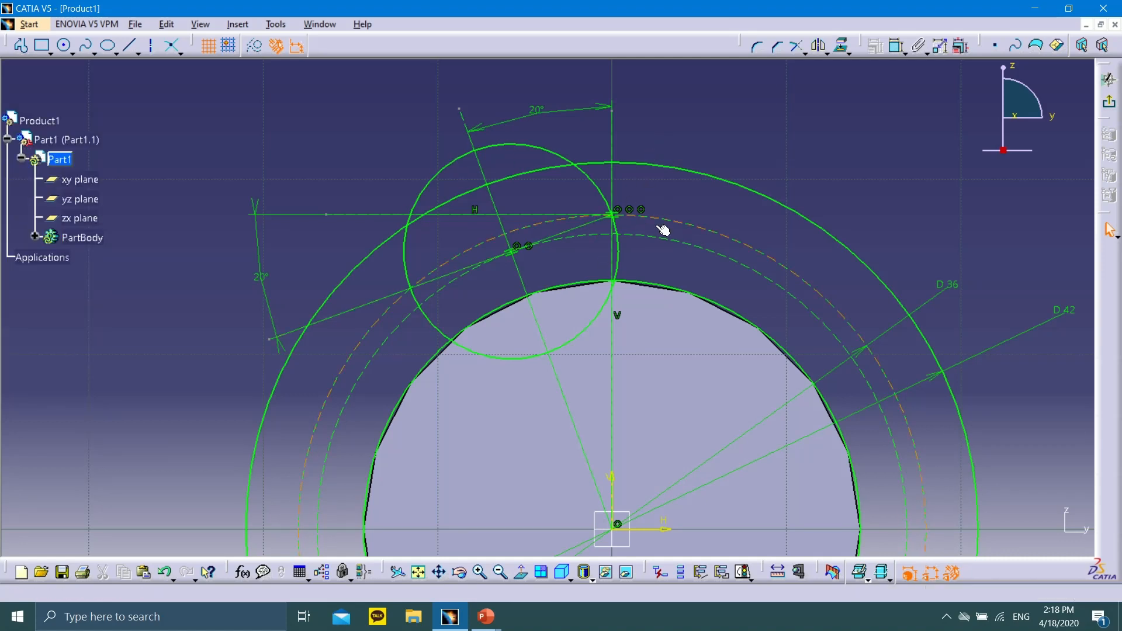
pyautogui.moveTo(490, 621)
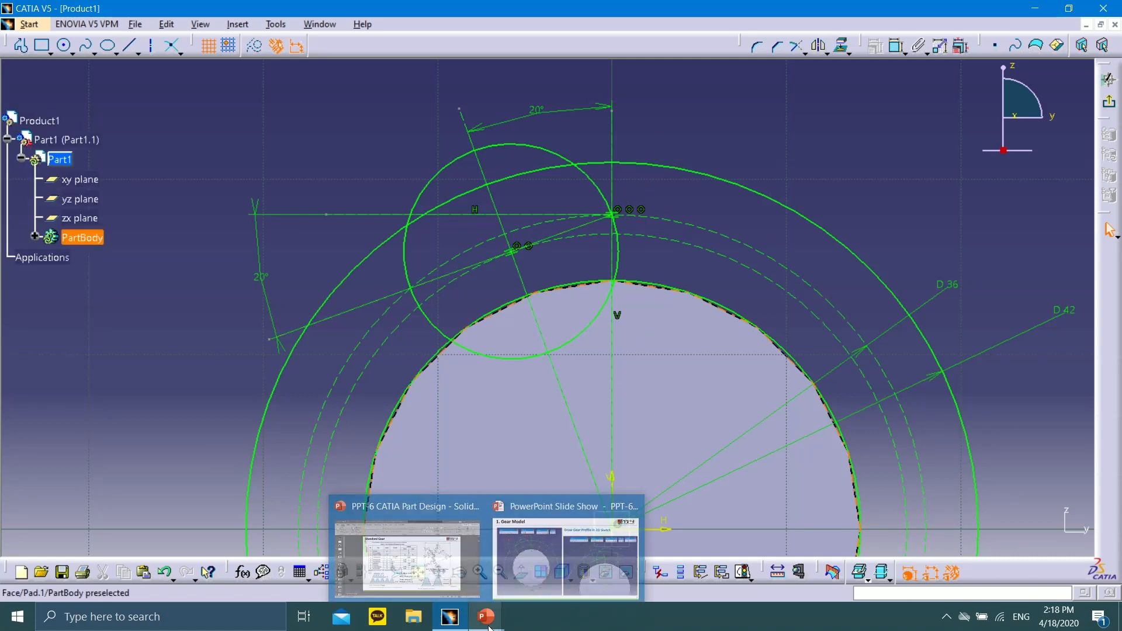
pyautogui.click(534, 577)
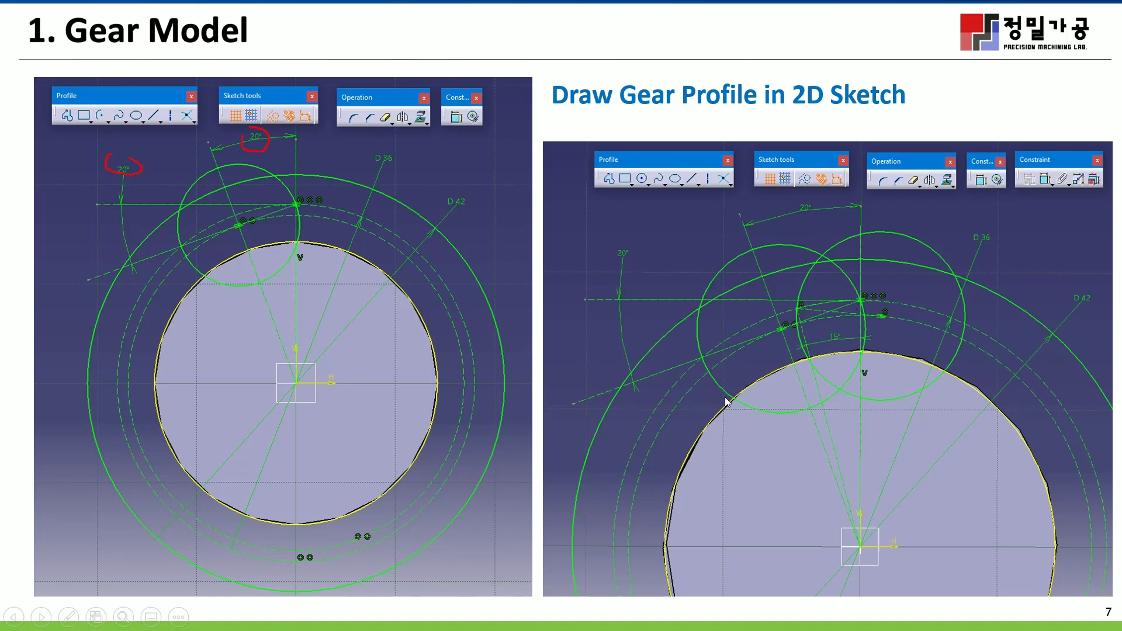
pyautogui.click(68, 617)
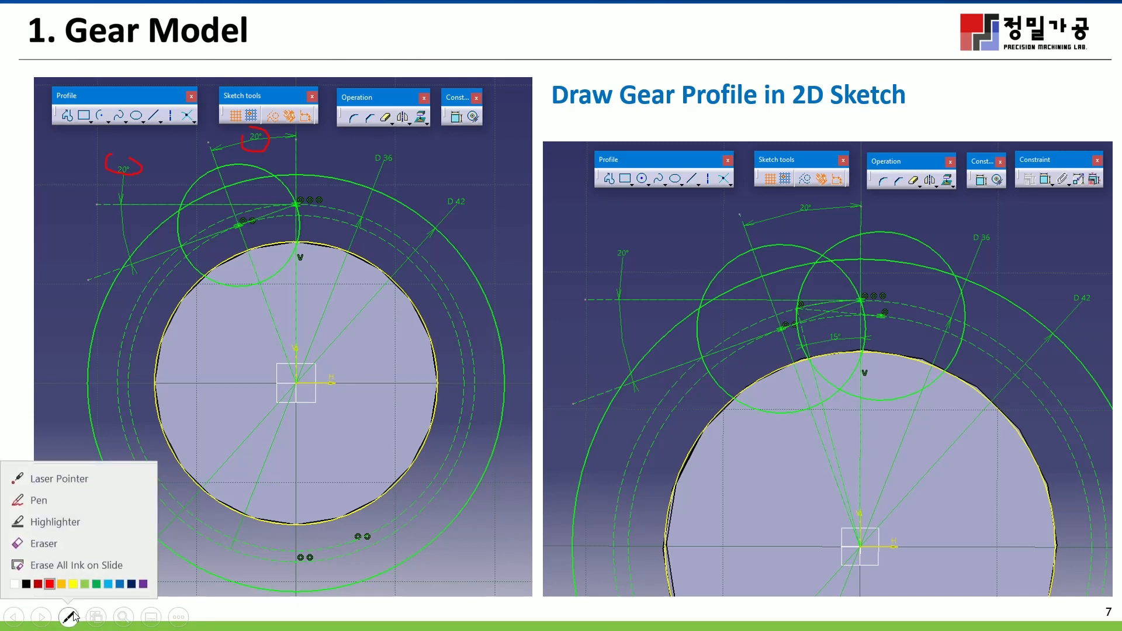
pyautogui.click(29, 503)
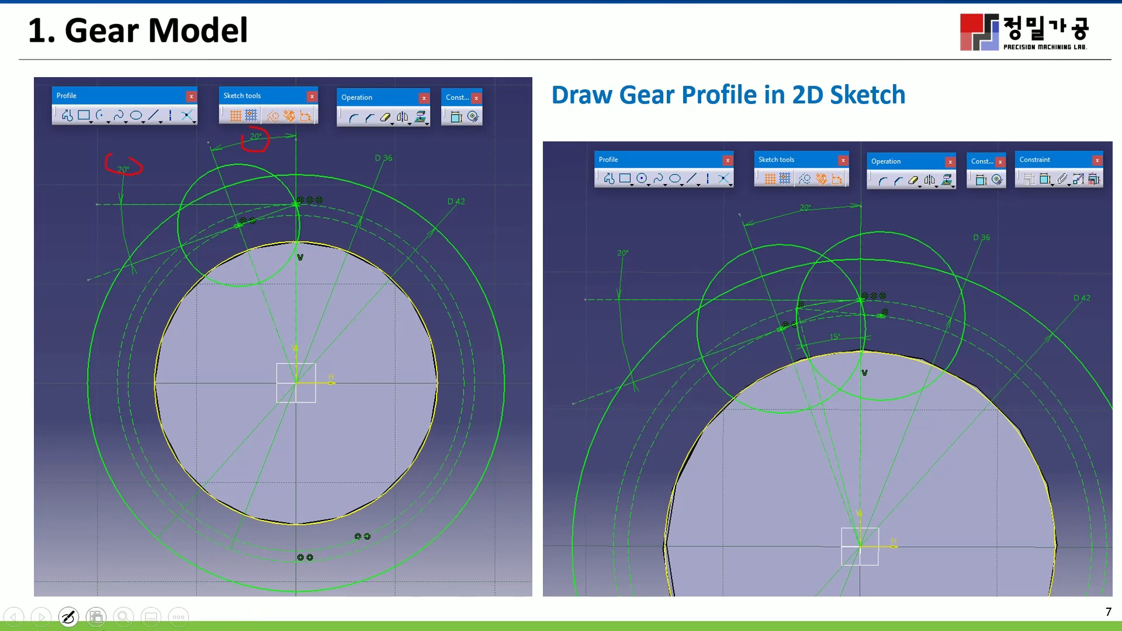
pyautogui.click(69, 616)
pyautogui.click(53, 471)
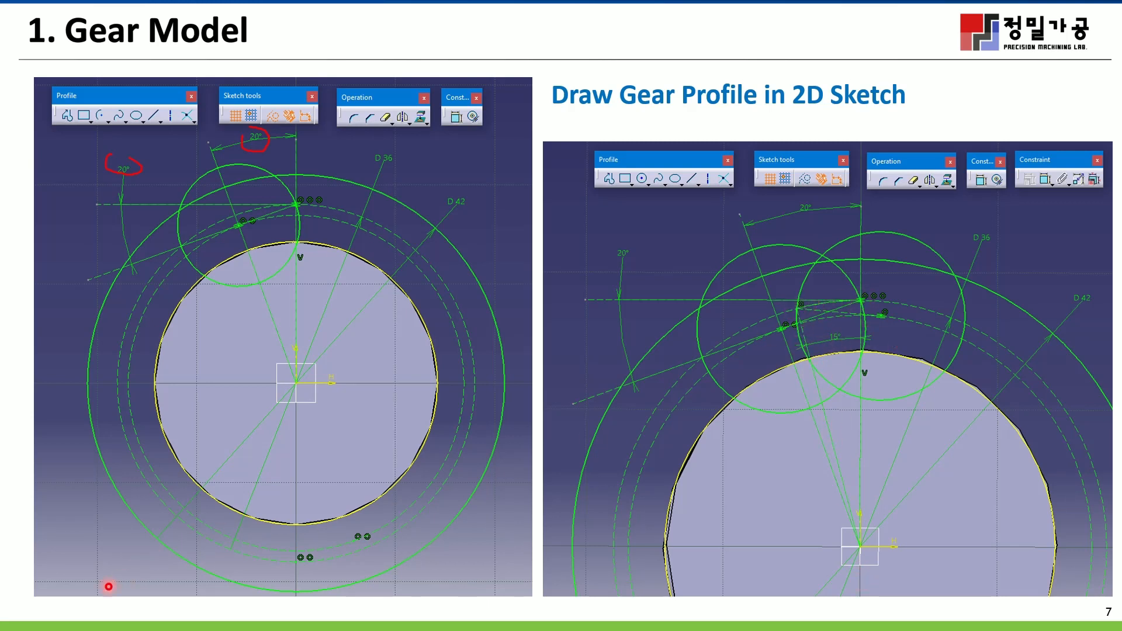
# Step: Examine the tooth thickness and angle calculation on slide 8 and go back to the Standard Gear table on slide 4
pyautogui.moveTo(71, 618)
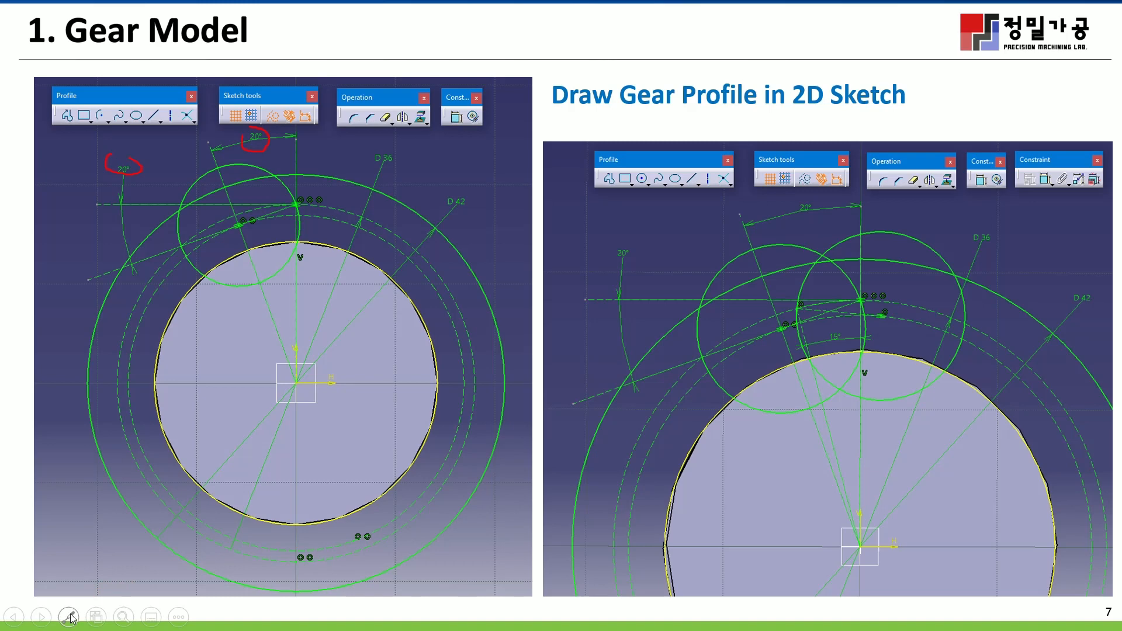
pyautogui.click(41, 617)
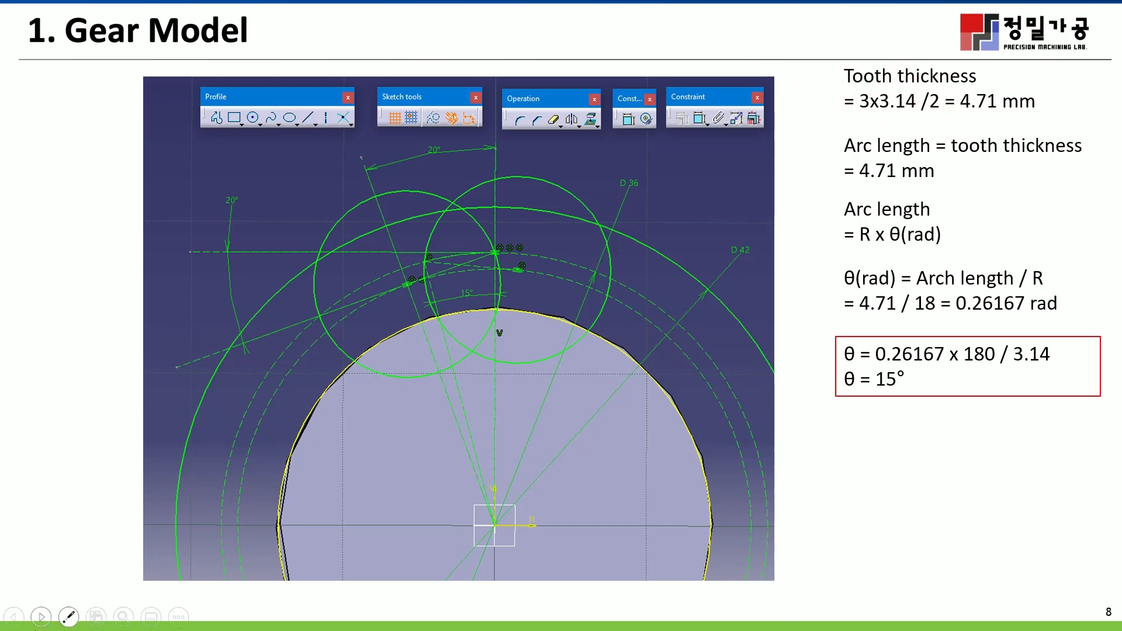
pyautogui.click(14, 616)
pyautogui.click(14, 616)
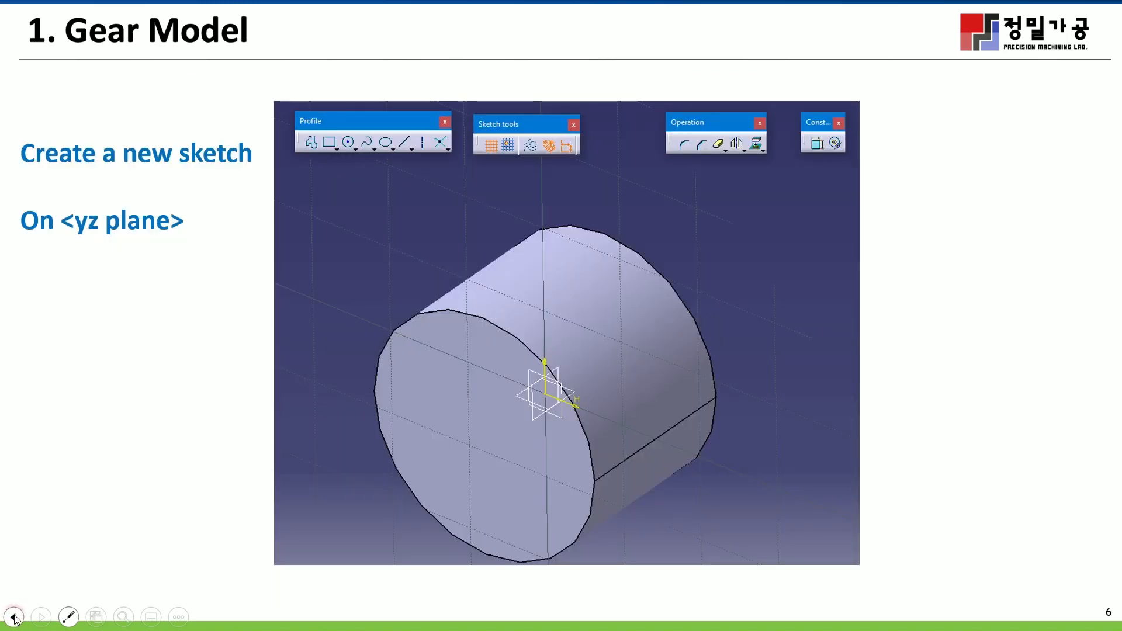
pyautogui.click(13, 617)
pyautogui.click(13, 616)
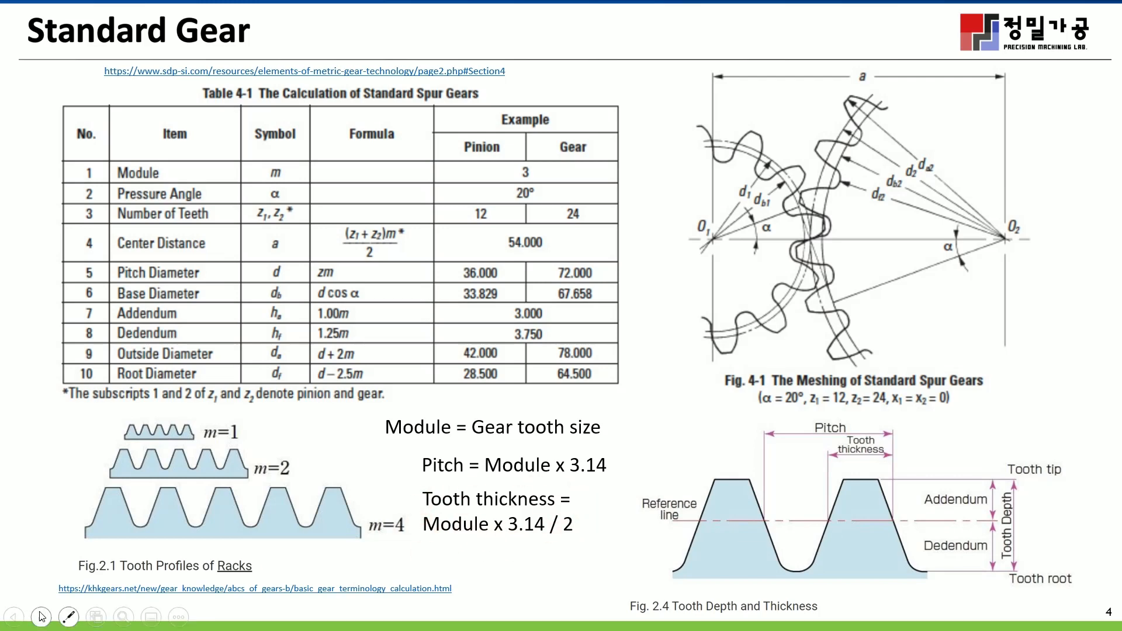
# Step: Advance to the tooth thickness and angle calculation on slide 8, examine it, and switch back to CATIA
pyautogui.click(41, 617)
pyautogui.click(41, 617)
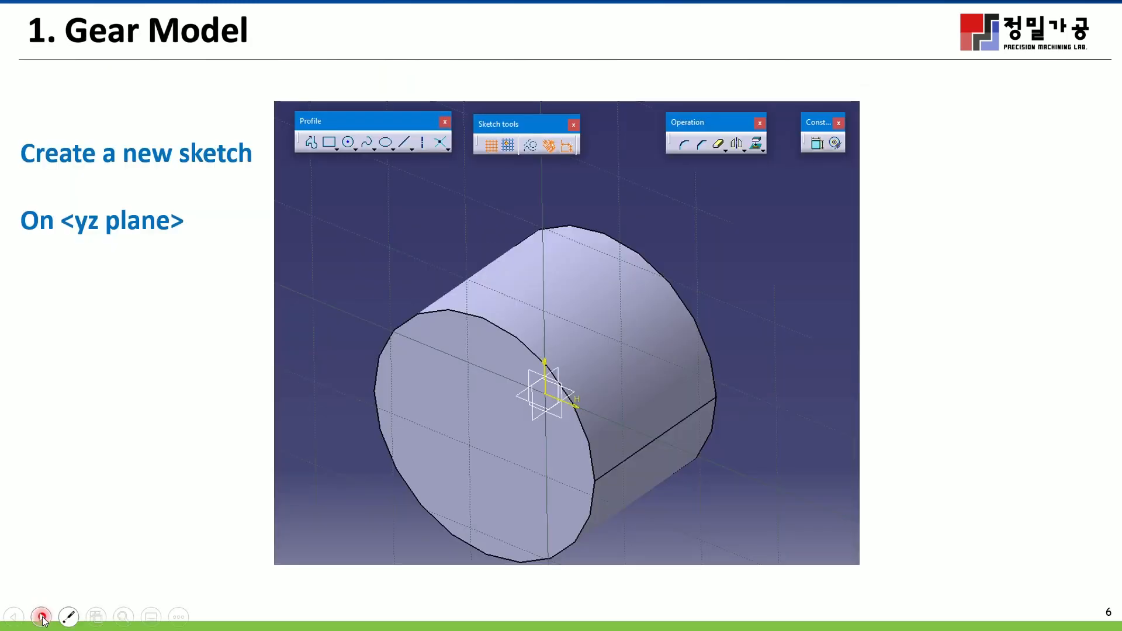
pyautogui.click(41, 617)
pyautogui.click(41, 617)
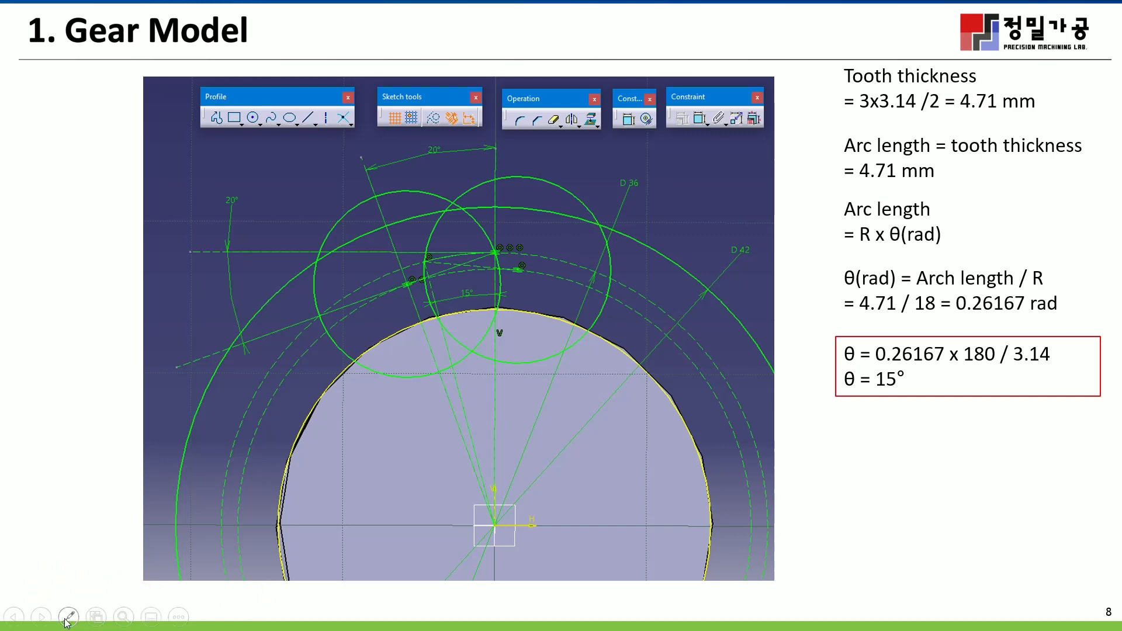
pyautogui.press('super')
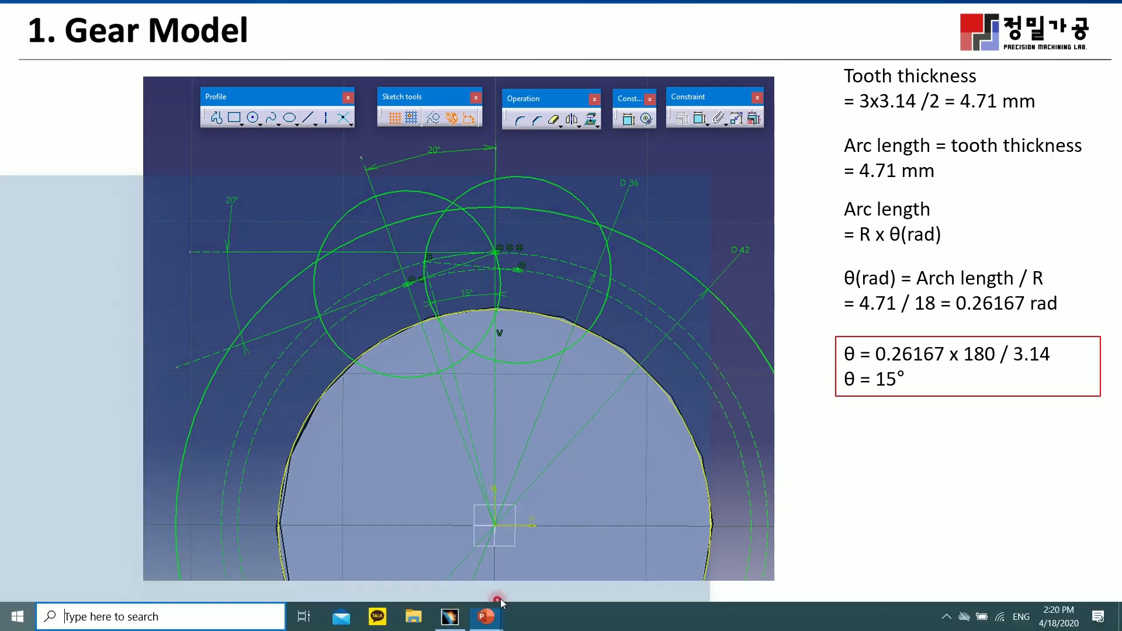
pyautogui.click(450, 617)
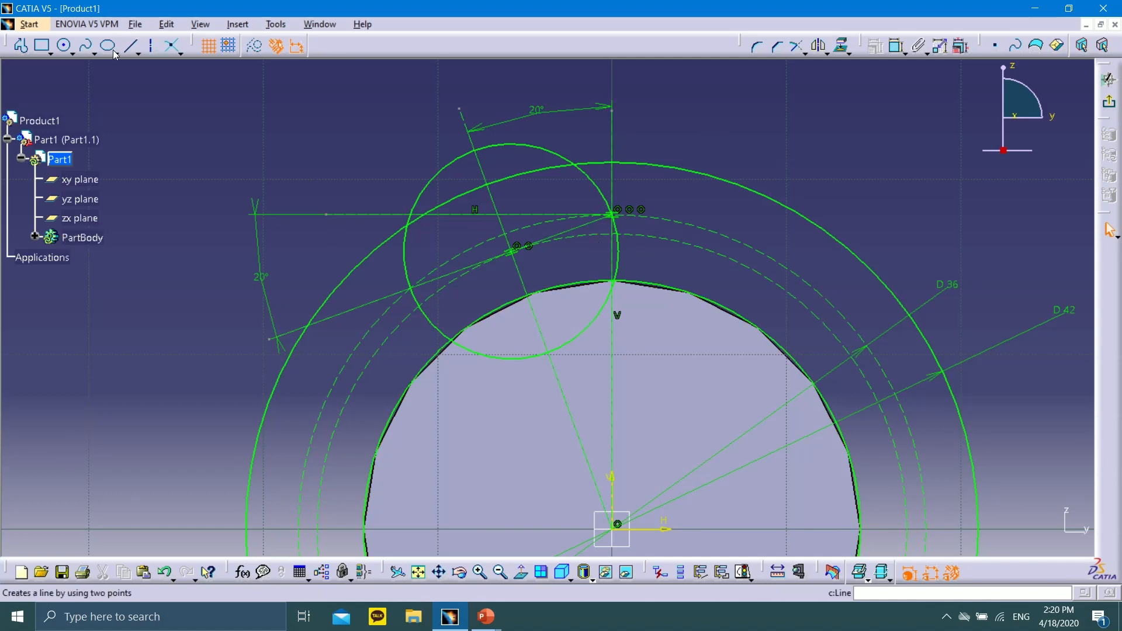
# Step: Draw a construction arc centred on the origin, starting where the vertical axis meets the 36 mm circle and ending a short way counterclockwise
pyautogui.click(72, 52)
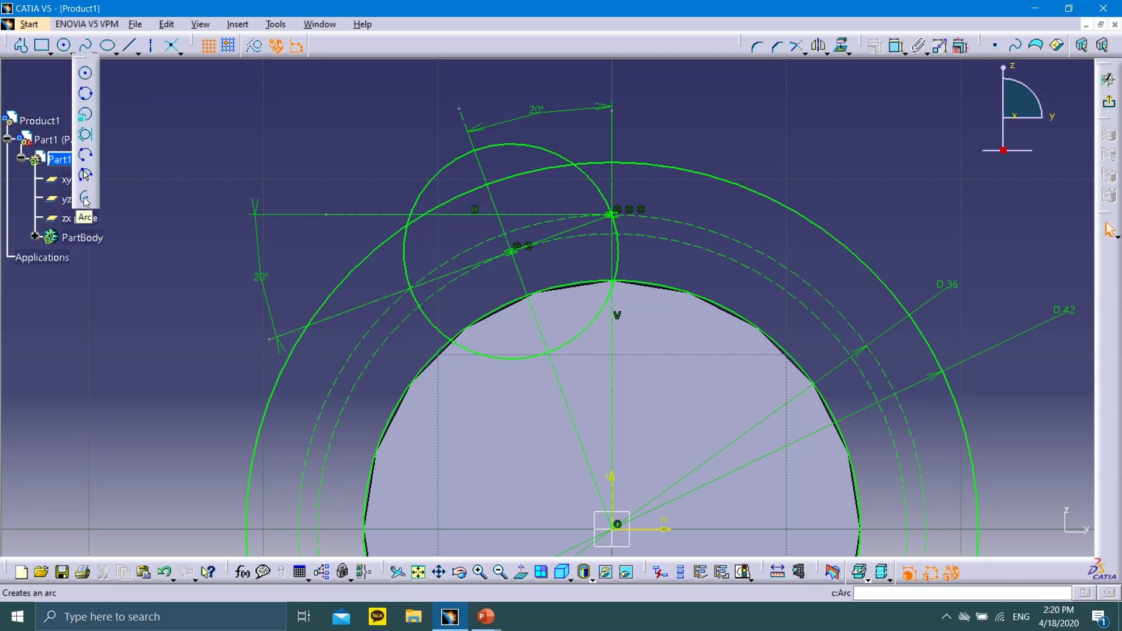
pyautogui.click(85, 200)
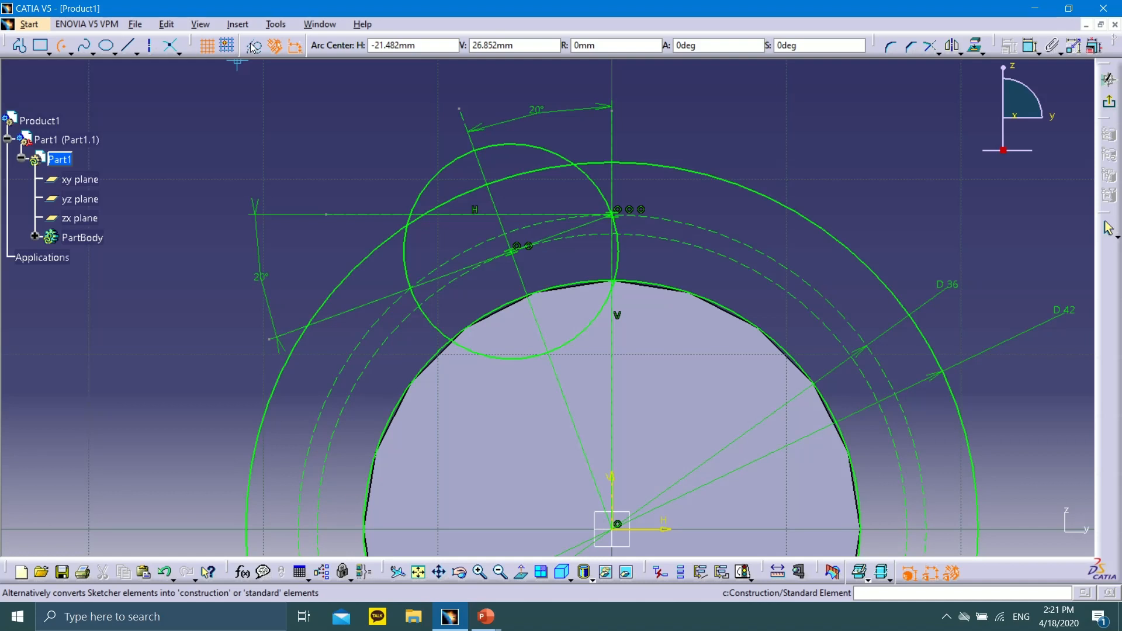
pyautogui.click(618, 527)
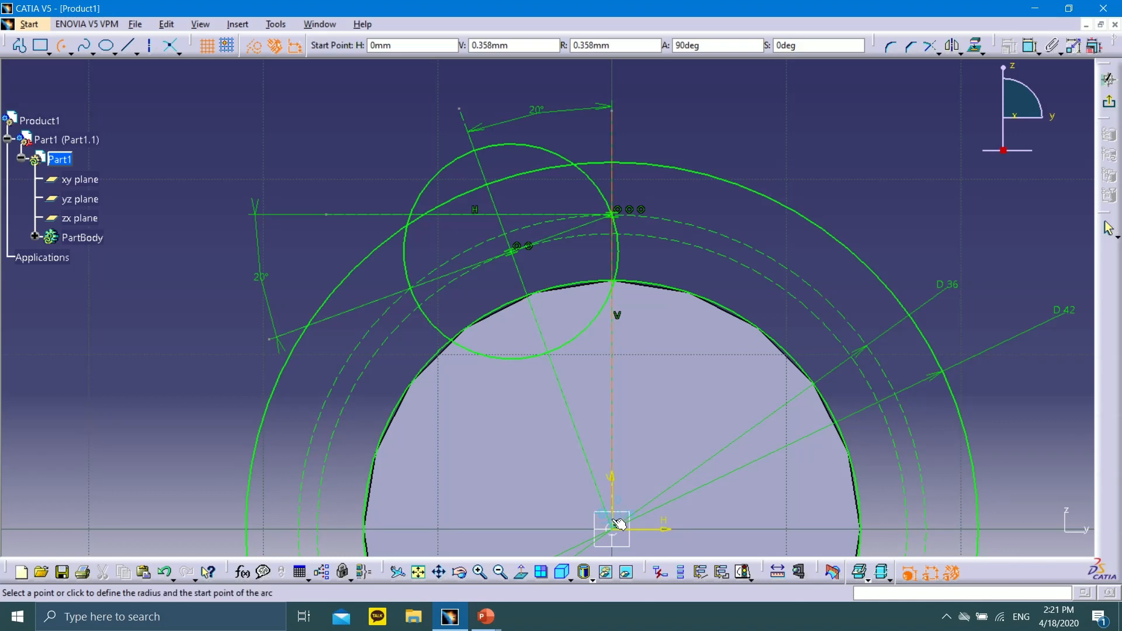
pyautogui.click(614, 216)
pyautogui.click(526, 229)
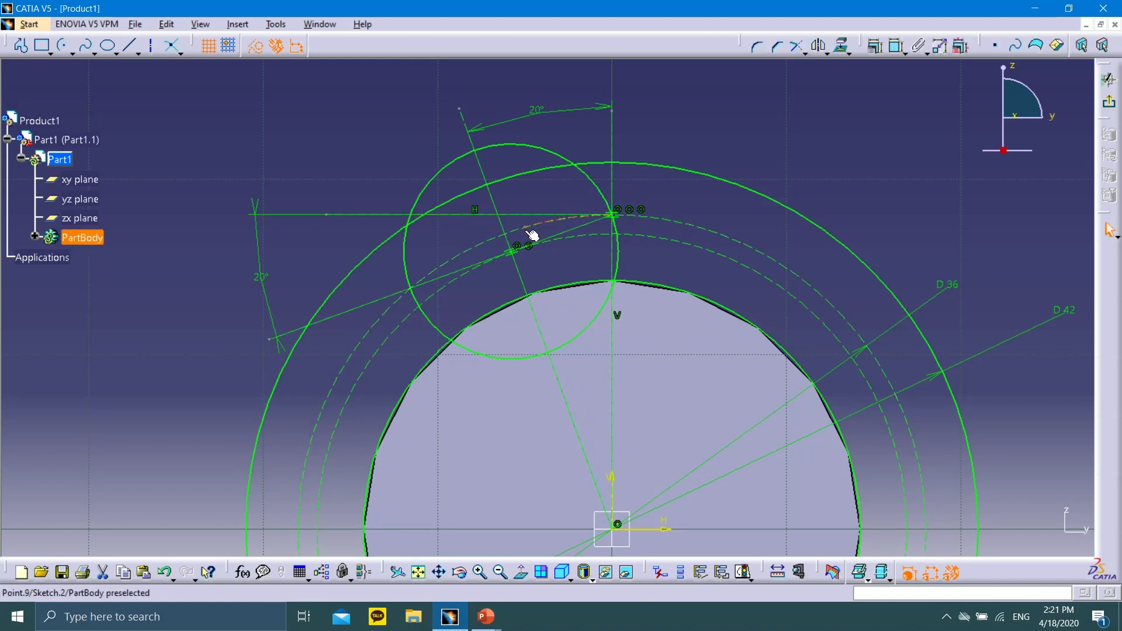
# Step: Draw a construction line from the free end of the new arc to the sketch origin
pyautogui.click(131, 47)
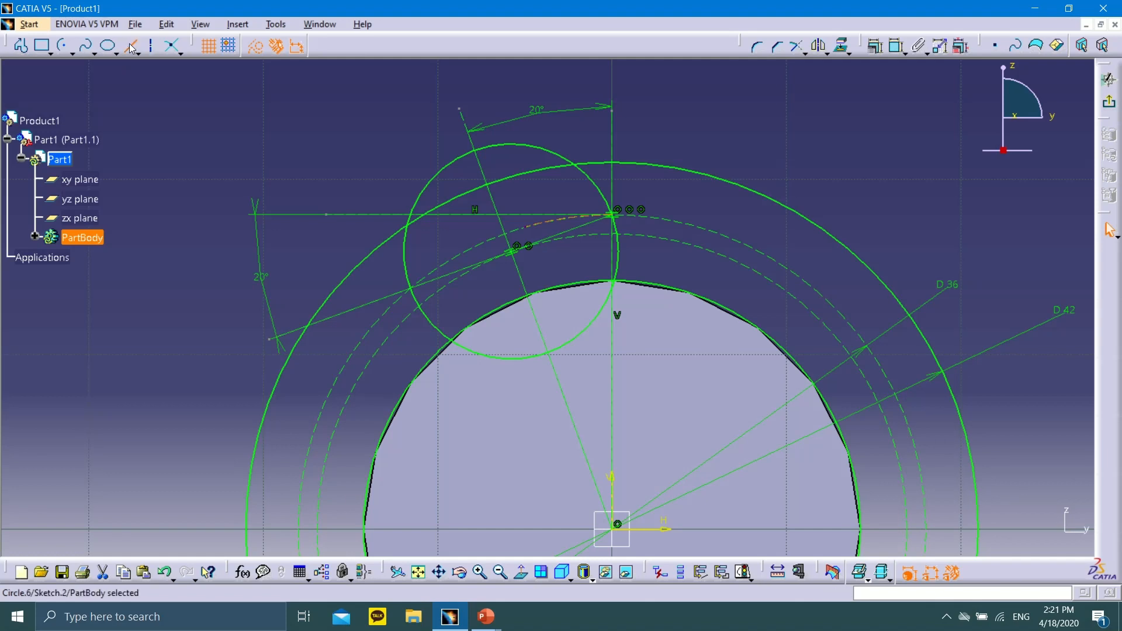
pyautogui.click(528, 229)
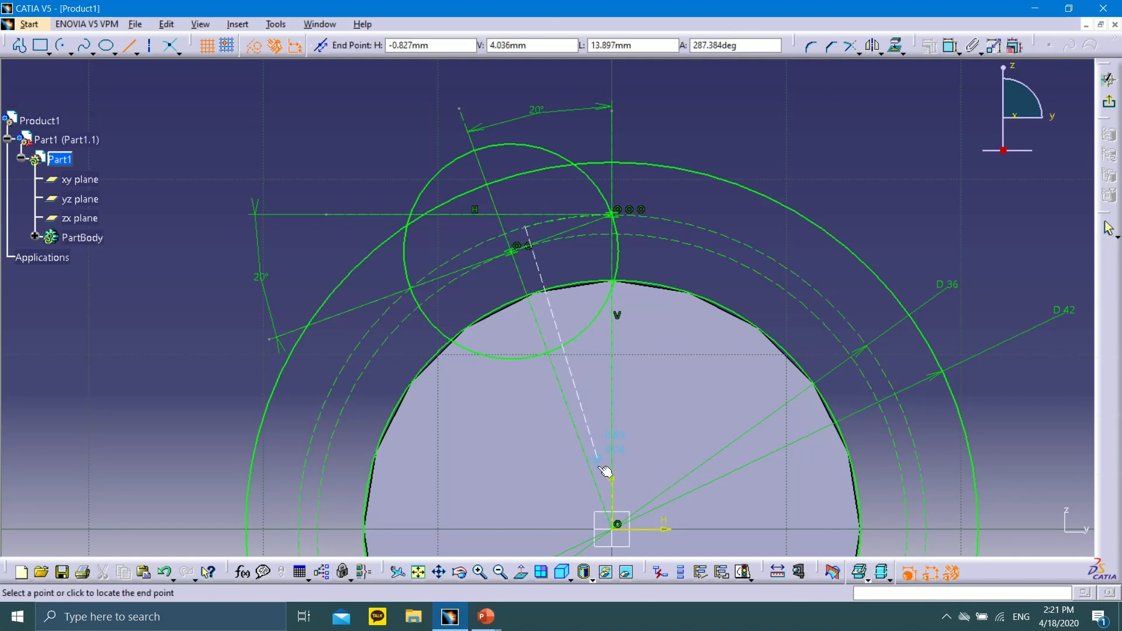
pyautogui.click(614, 527)
# Step: Constrain the angle between the new construction line and the vertical axis to 15°
pyautogui.click(897, 47)
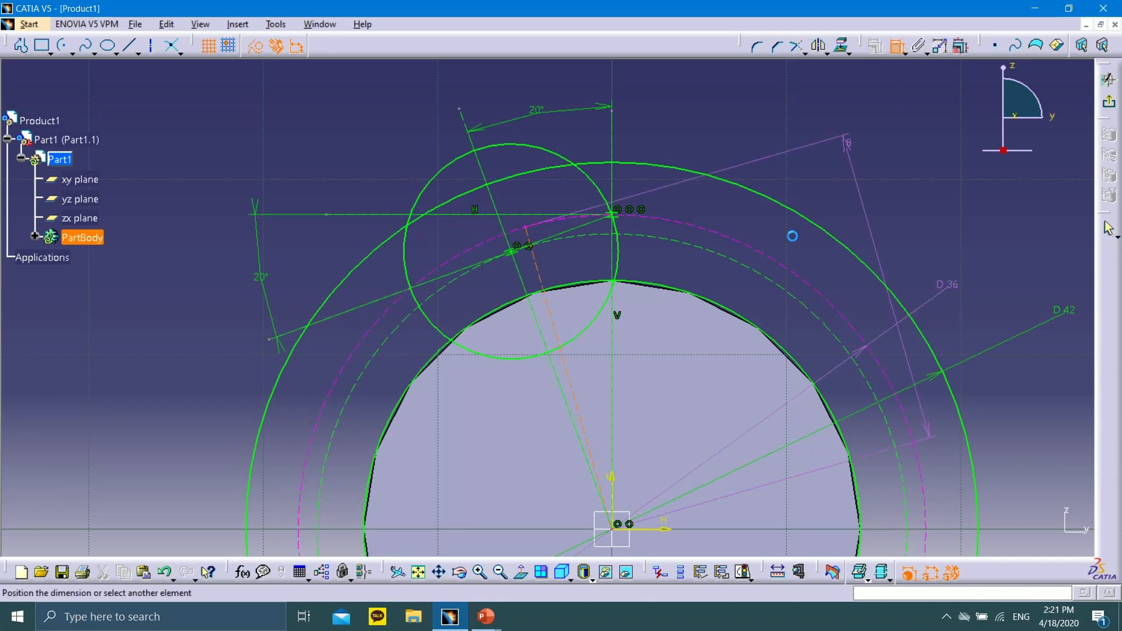
pyautogui.click(614, 370)
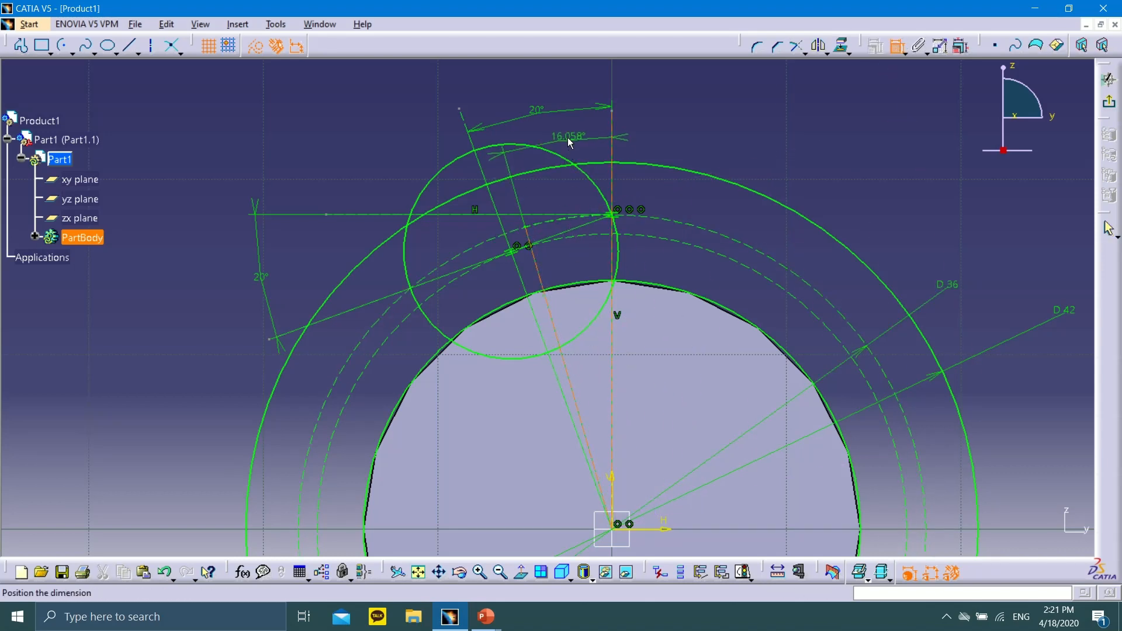
pyautogui.click(578, 134)
pyautogui.doubleClick(580, 135)
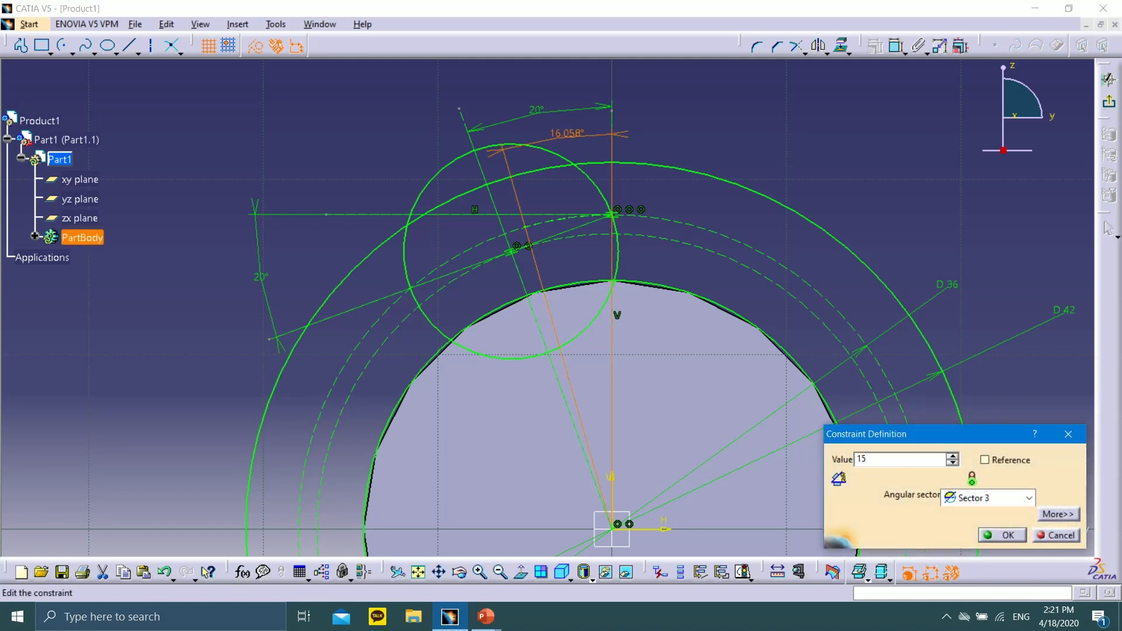
pyautogui.write('15')
pyautogui.press('Return')
pyautogui.click(751, 120)
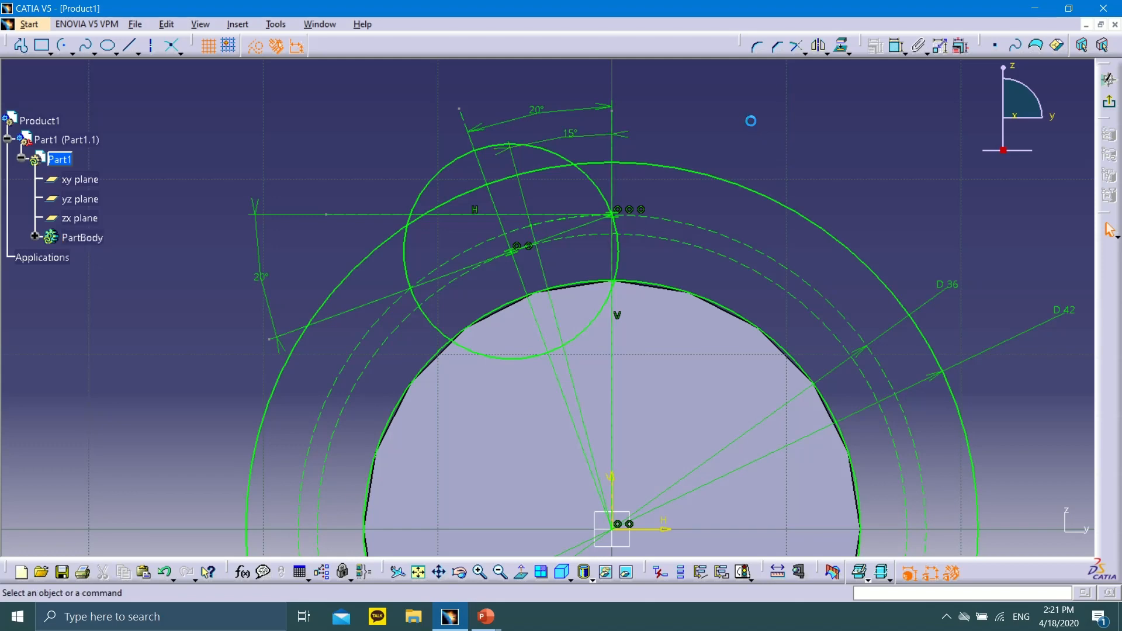
# Step: Draw a construction line from the arc's free end, tangent to the inner construction circle and extending past the tangent point
pyautogui.moveTo(687, 130); pyautogui.dragTo(678, 72, button='middle')
pyautogui.moveTo(805, 185)
pyautogui.mouseDown(button='middle')
pyautogui.moveTo(703, 317)
pyautogui.moveTo(689, 276)
pyautogui.mouseUp(button='middle')
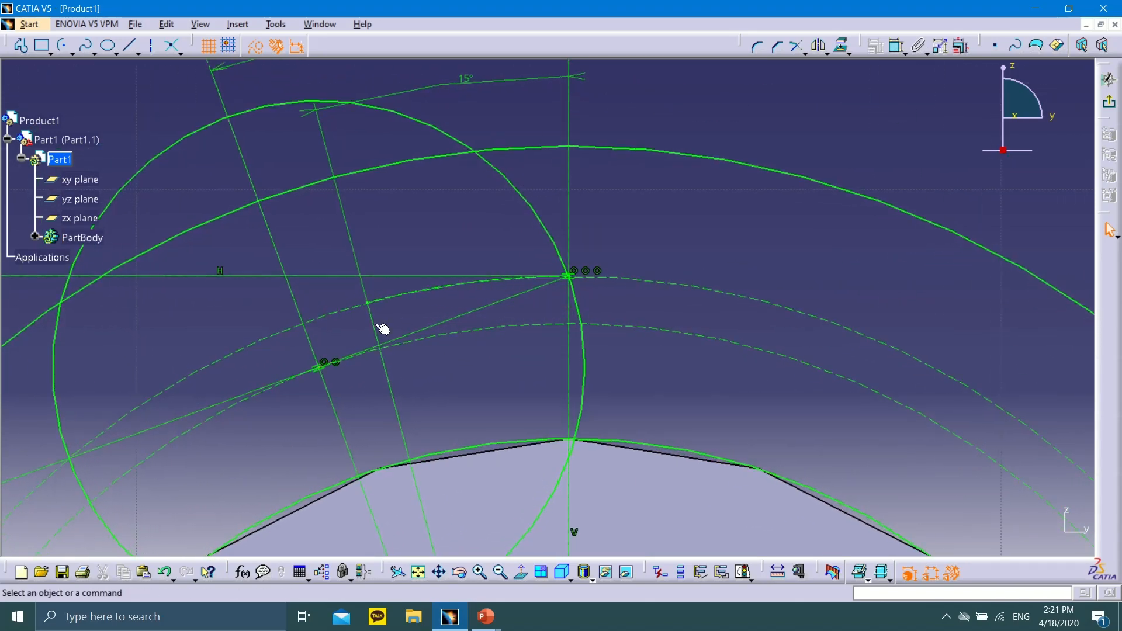
pyautogui.click(129, 45)
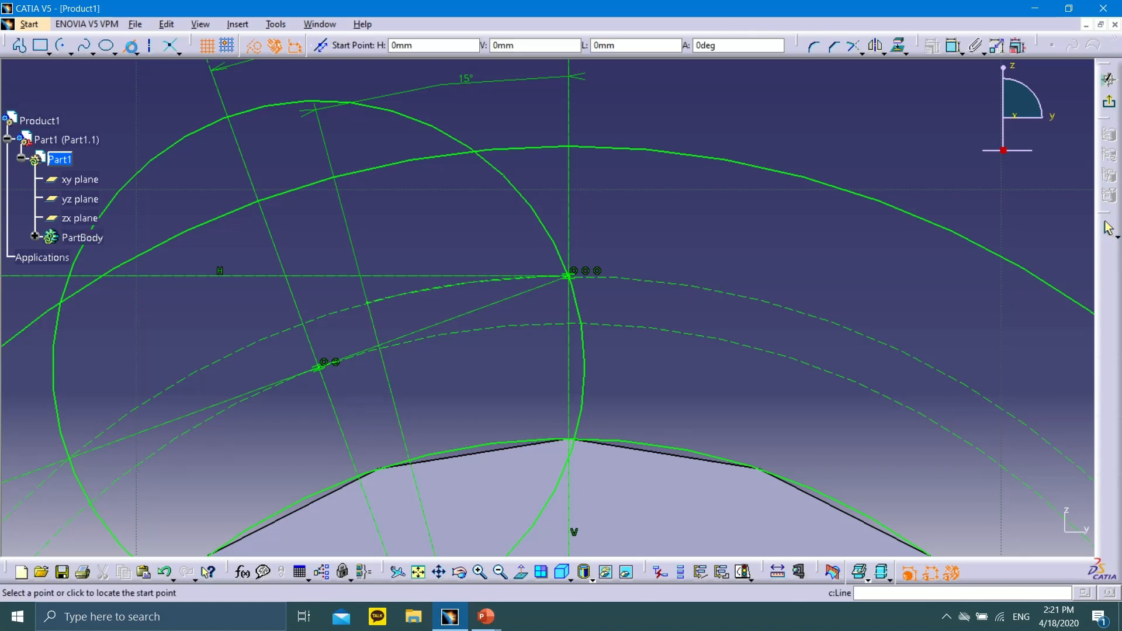
pyautogui.click(367, 302)
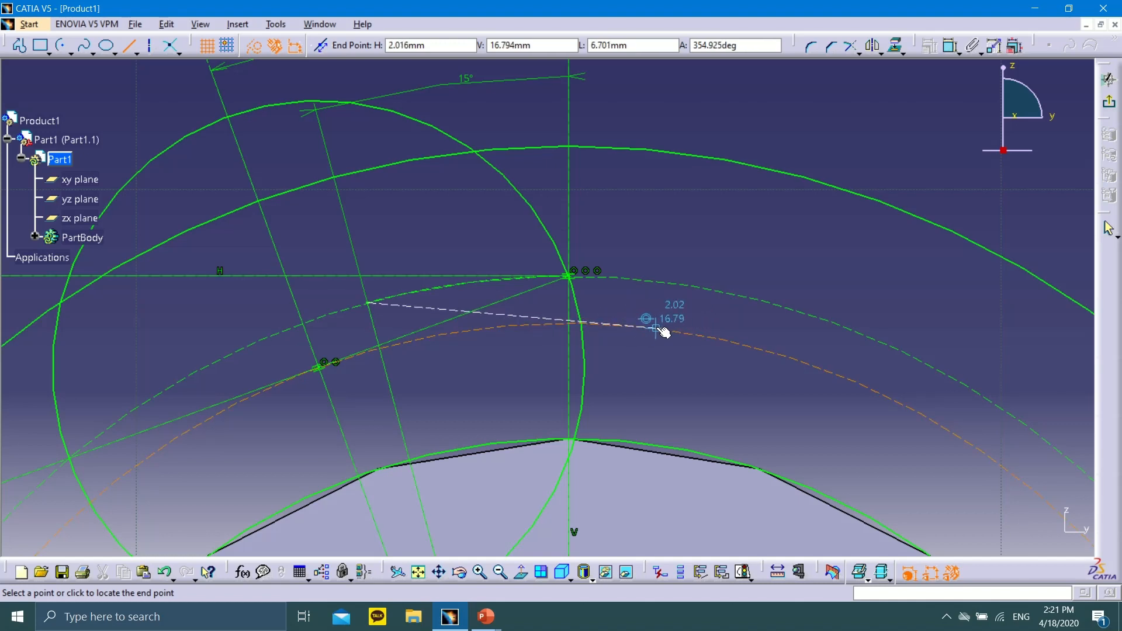
pyautogui.click(777, 339)
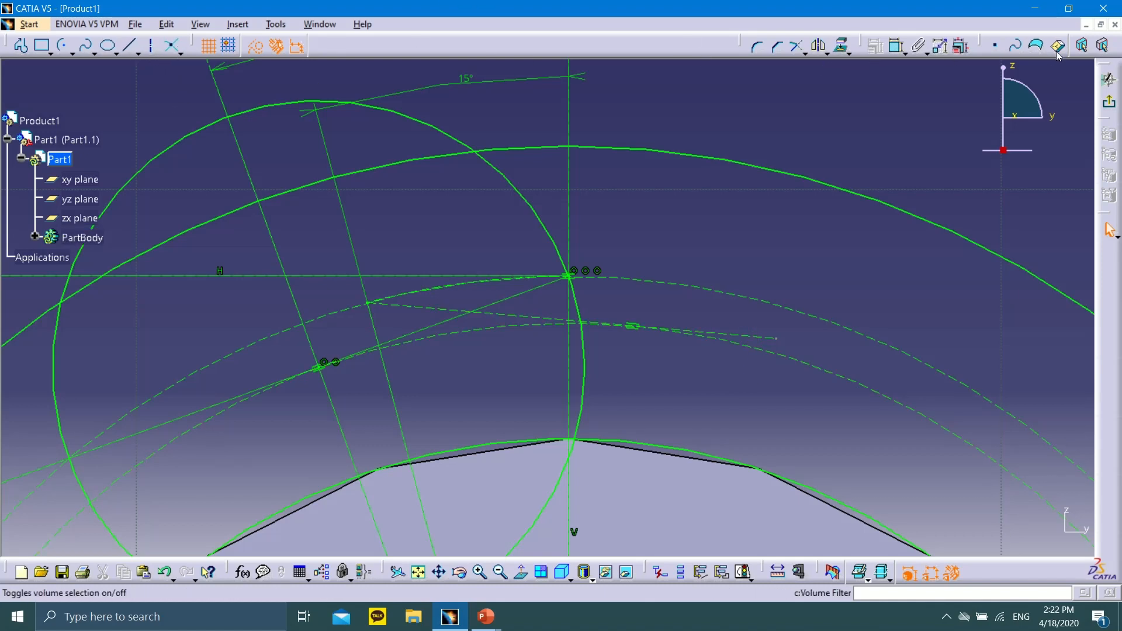
# Step: Quick trim the part of the new construction line beyond its tangent point on the inner construction circle
pyautogui.click(827, 51)
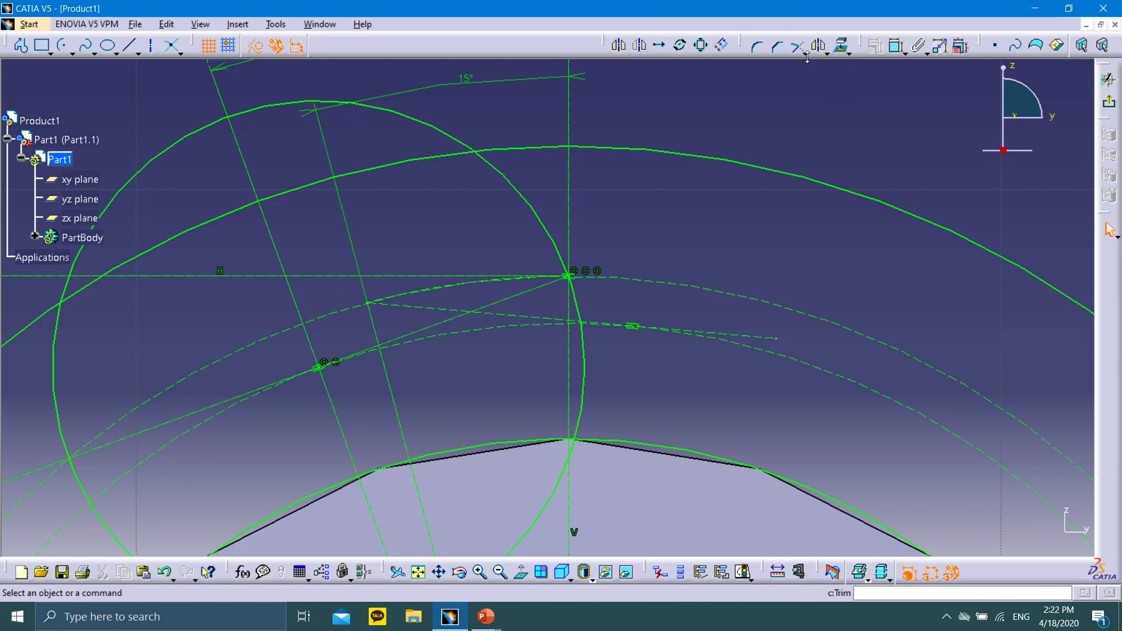
pyautogui.click(806, 53)
pyautogui.click(803, 63)
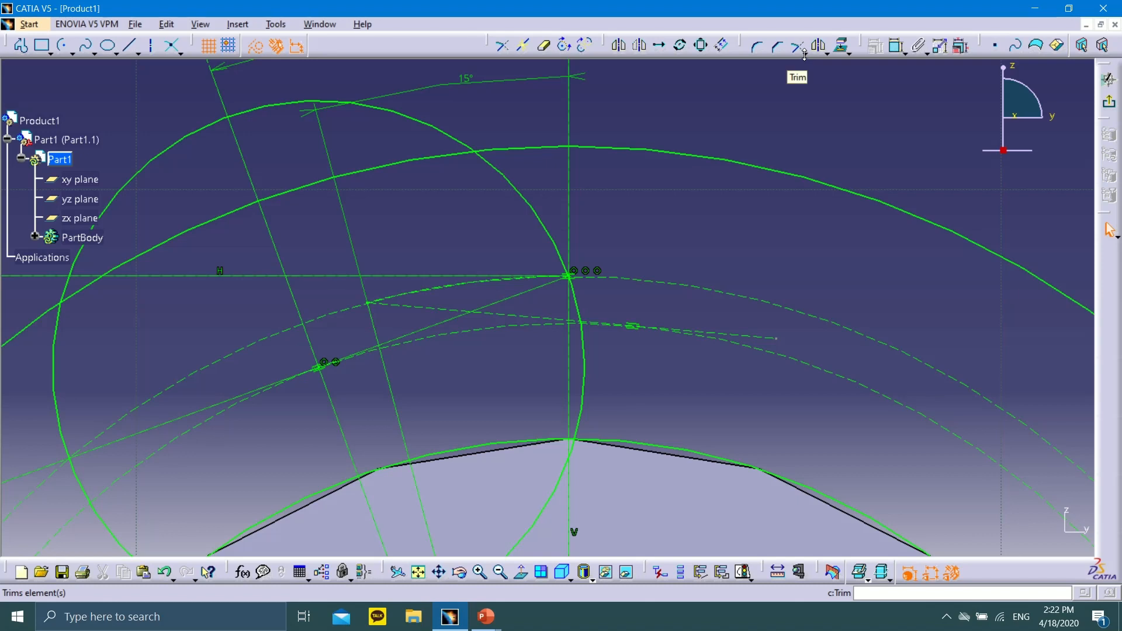
pyautogui.click(805, 54)
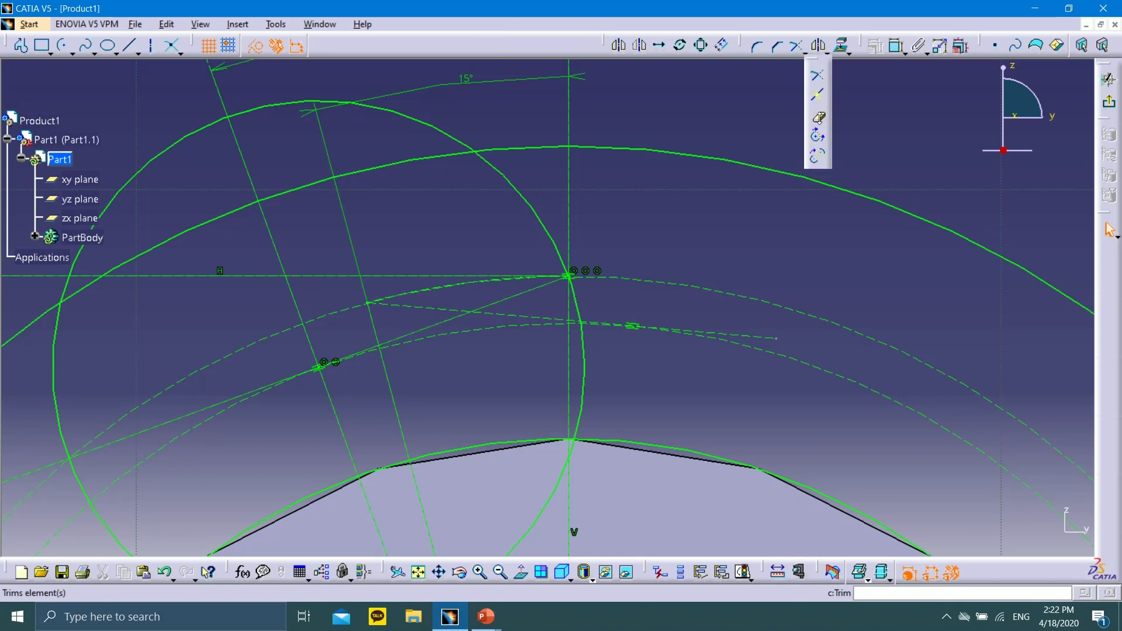
pyautogui.click(819, 115)
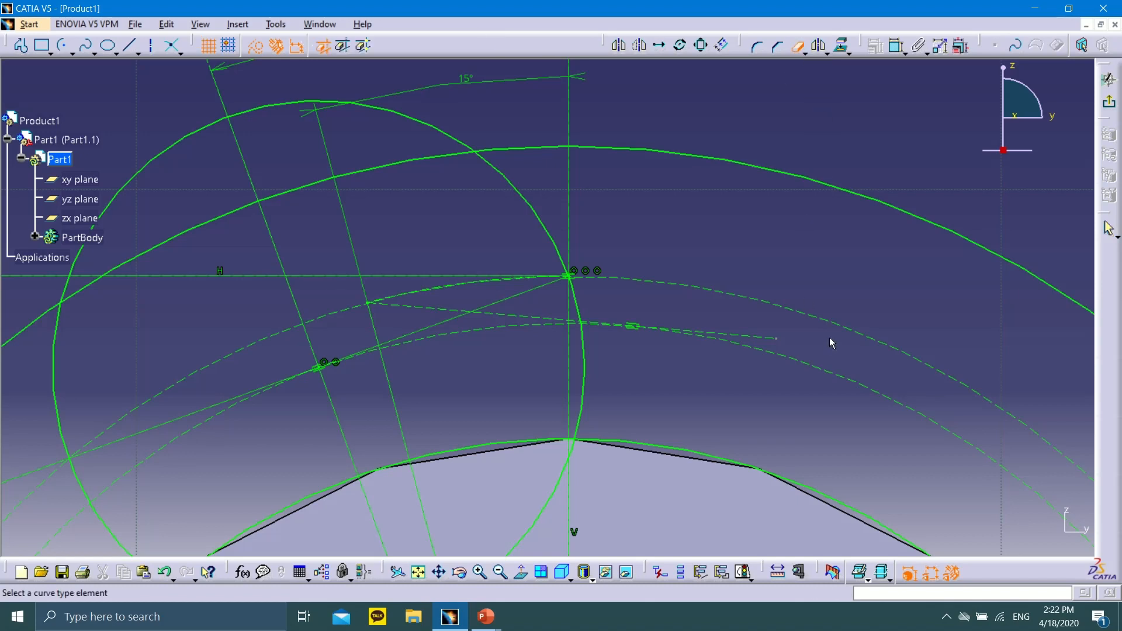
pyautogui.click(743, 337)
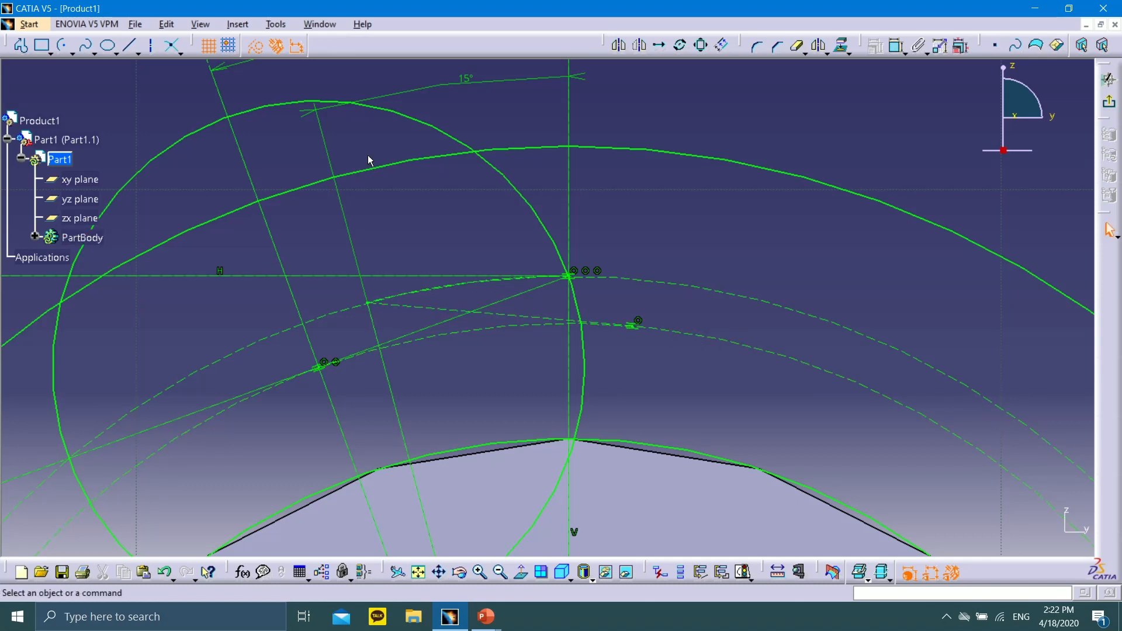
# Step: Draw a standard-element circle centred on the trimmed line's end on the inner construction circle and passing through the arc's free end
pyautogui.click(73, 53)
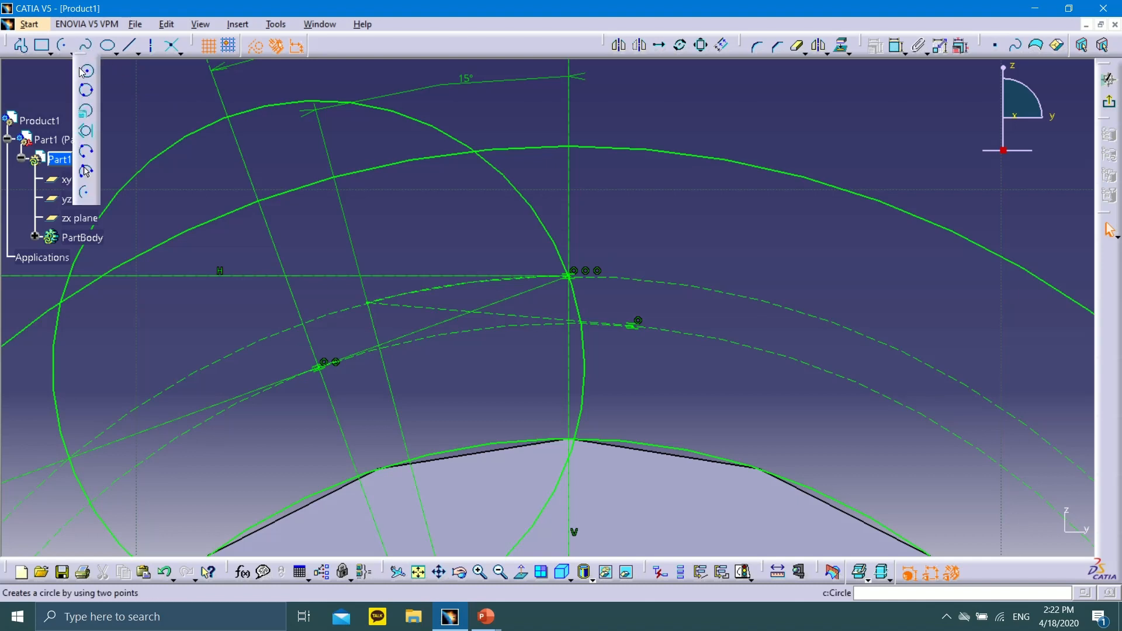
pyautogui.click(88, 72)
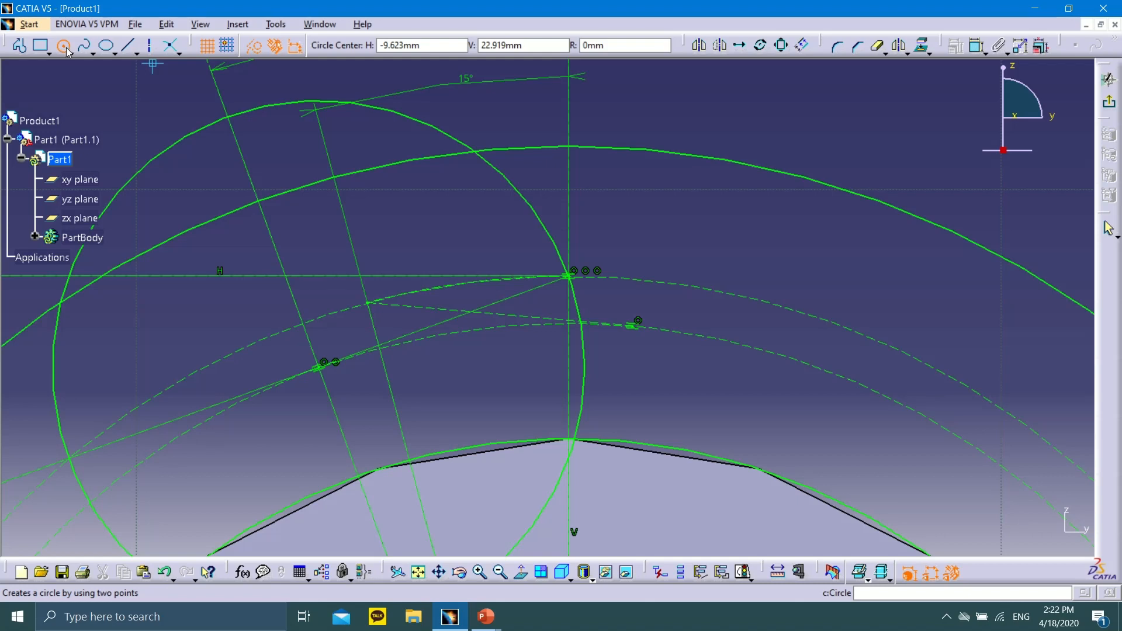
pyautogui.click(637, 327)
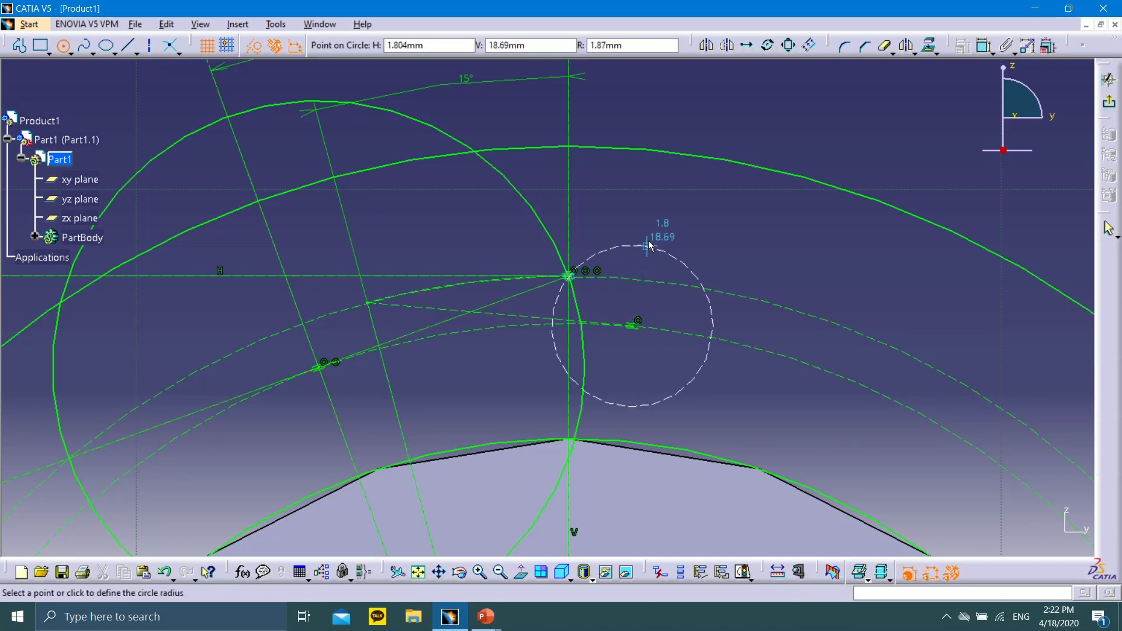
pyautogui.click(254, 50)
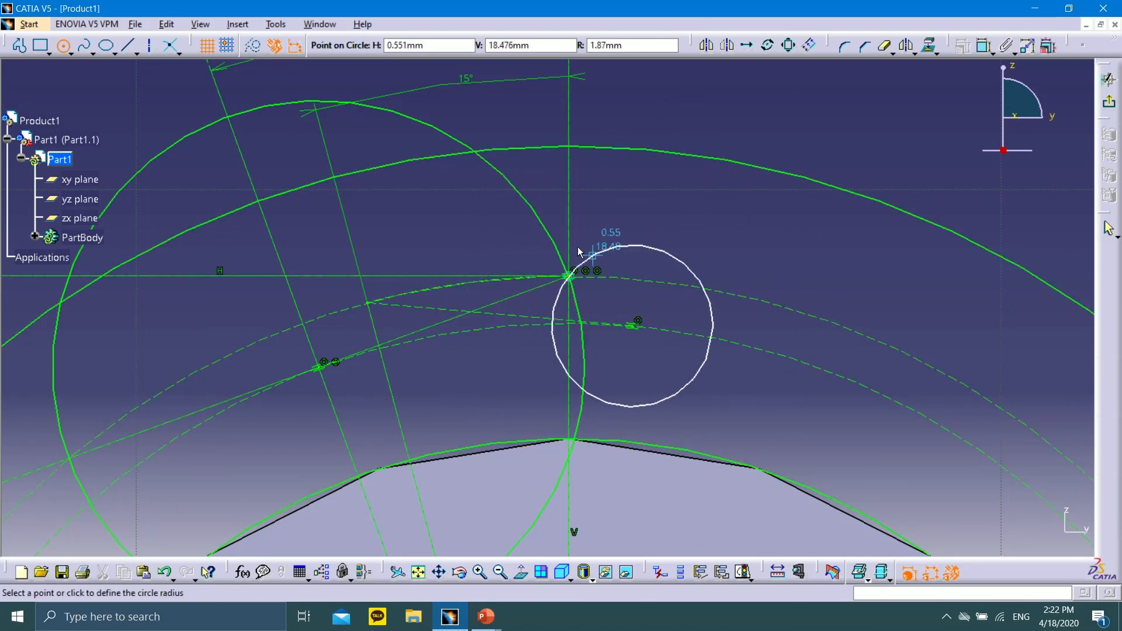
pyautogui.click(371, 305)
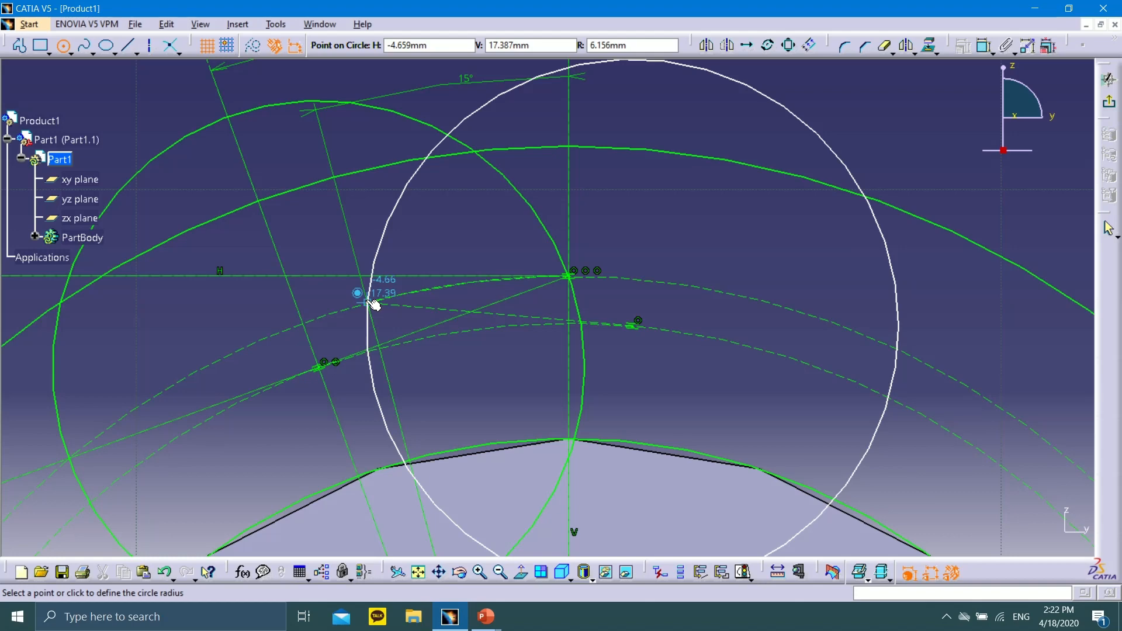
pyautogui.click(374, 304)
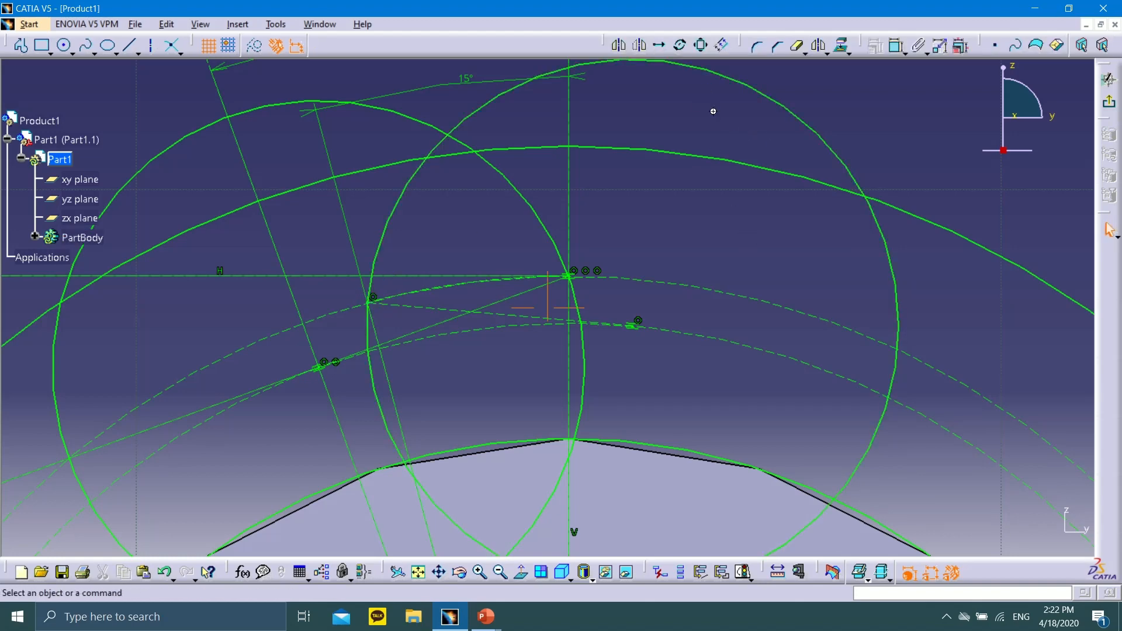
pyautogui.moveTo(713, 111)
pyautogui.keyDown('ctrl'); pyautogui.mouseDown(button='middle')
pyautogui.moveTo(674, 191)
pyautogui.moveTo(666, 177)
pyautogui.mouseUp(button='middle'); pyautogui.keyUp('ctrl')
pyautogui.moveTo(639, 214); pyautogui.dragTo(682, 131, button='middle')
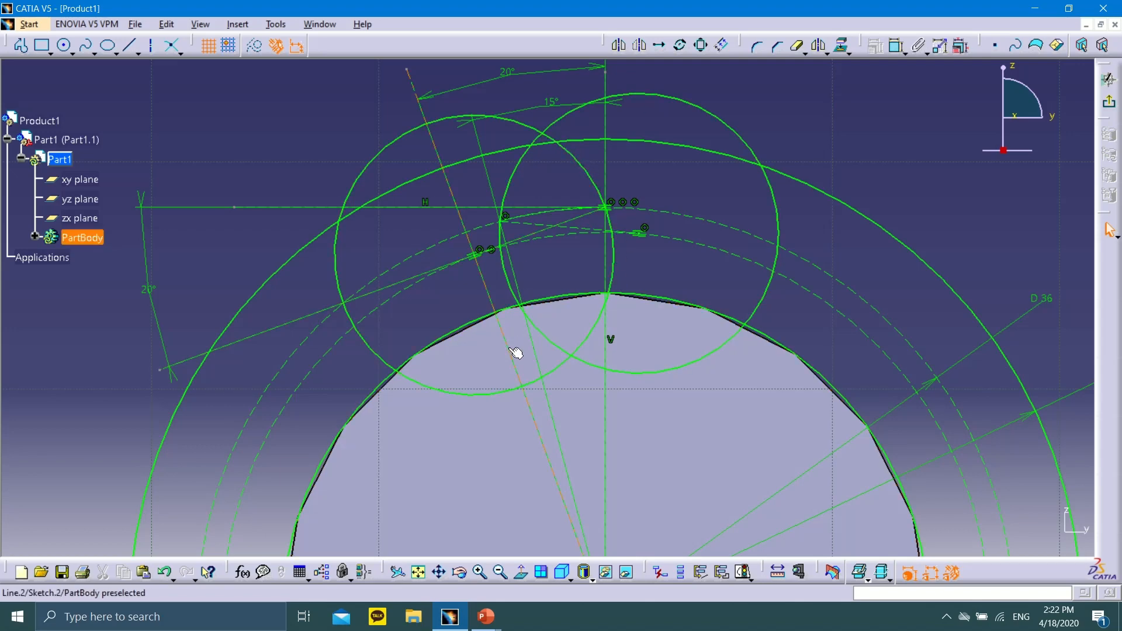
# Step: Switch to the PowerPoint slide show and examine the quick trim slide 9 and the Pad slide 10
pyautogui.moveTo(492, 625)
pyautogui.click(566, 552)
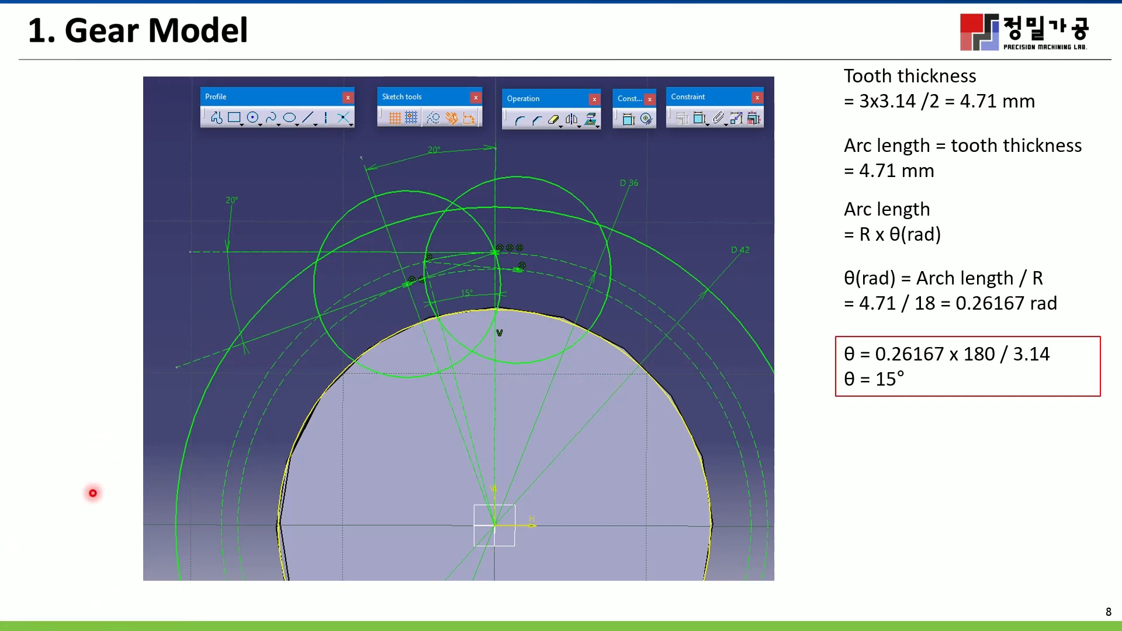
pyautogui.moveTo(48, 619)
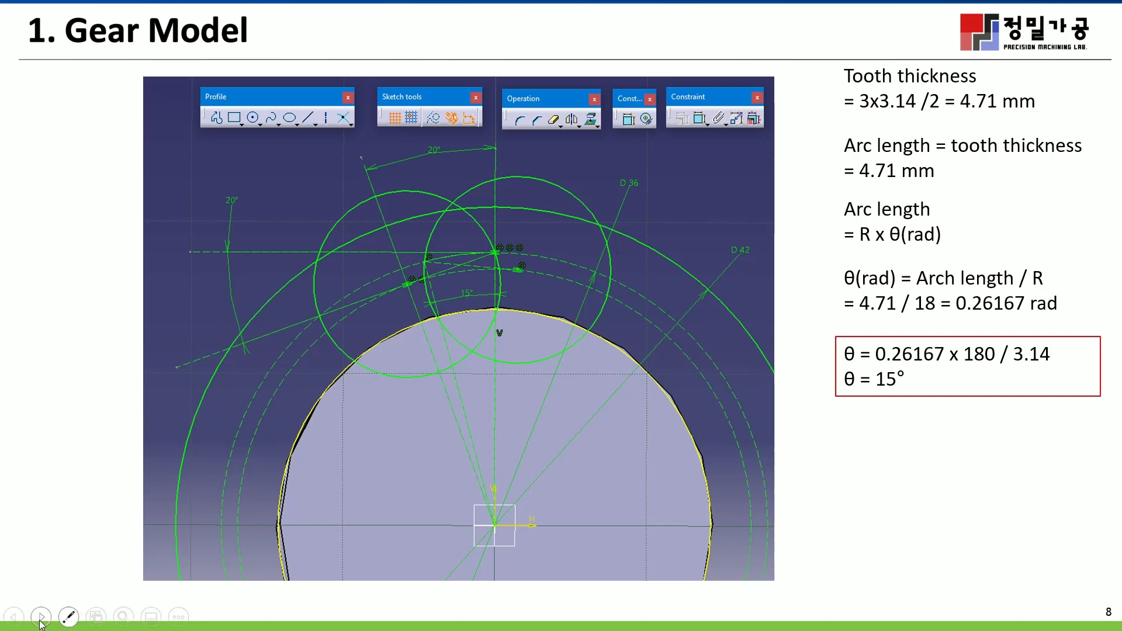
pyautogui.click(40, 622)
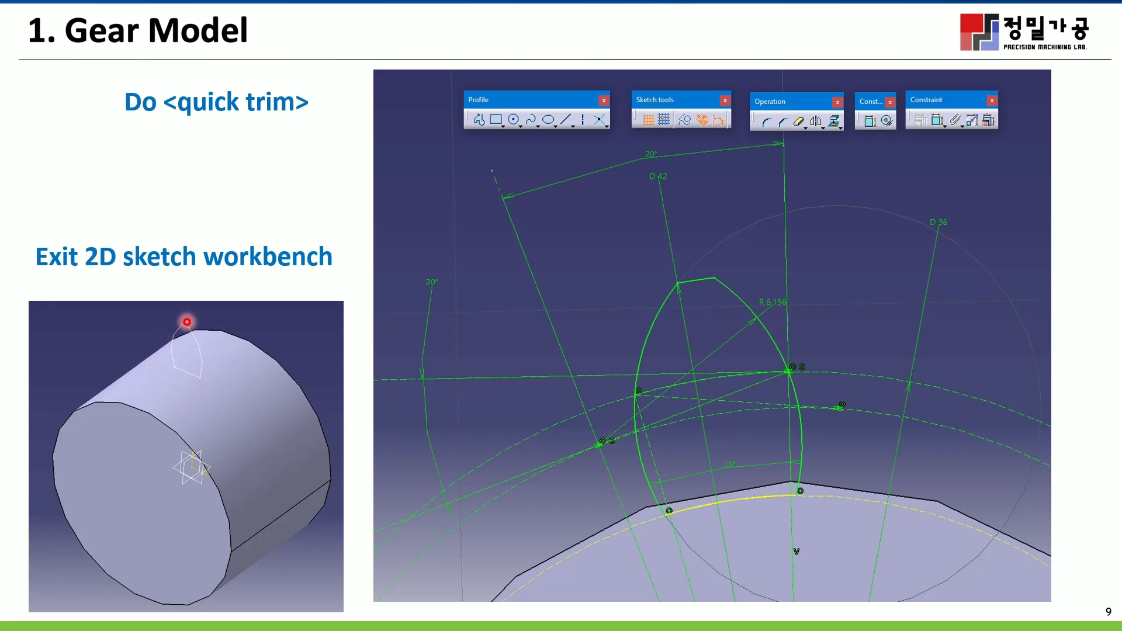
pyautogui.moveTo(92, 628)
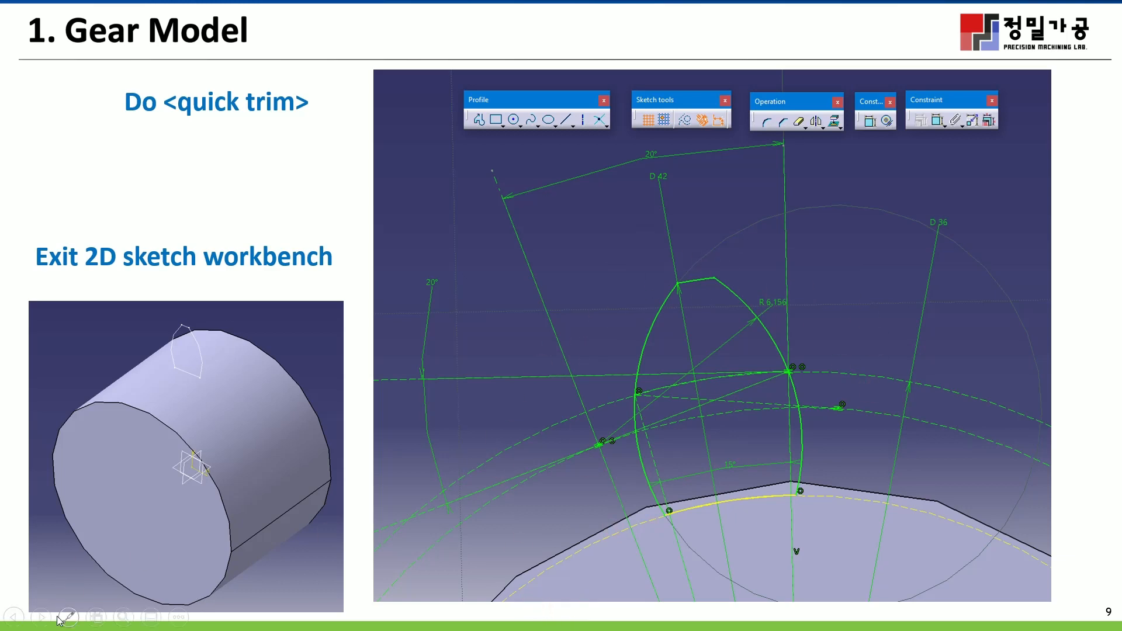
pyautogui.click(45, 623)
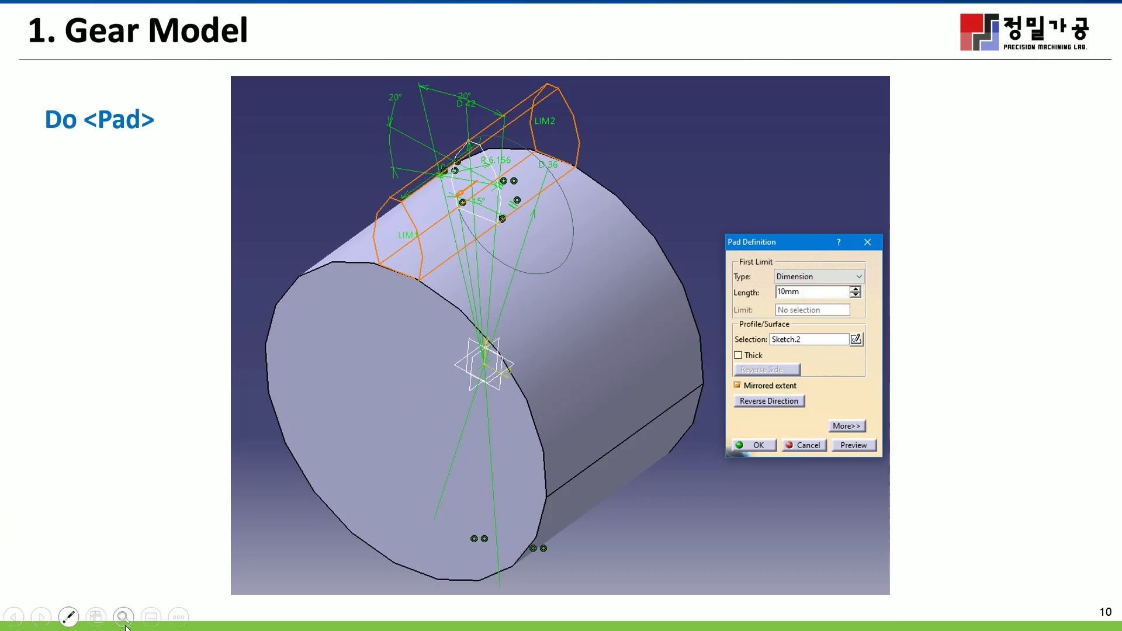
# Step: Switch back to CATIA and quick trim the left flank circle so only its arc from the other flank circle to the root circle remains
pyautogui.press('super')
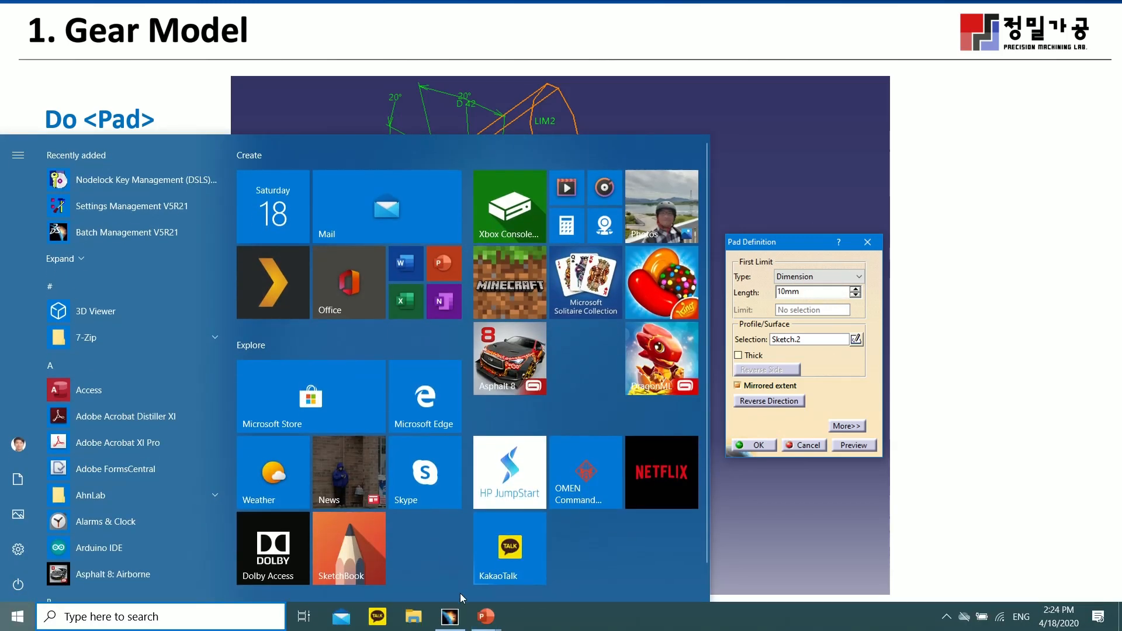
pyautogui.click(449, 615)
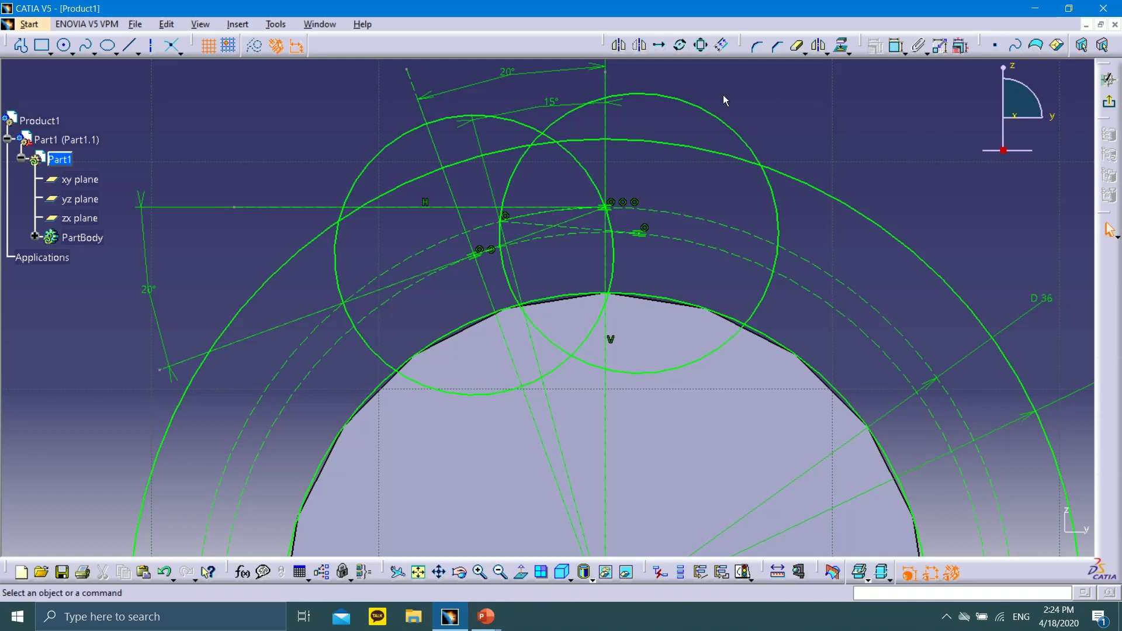
pyautogui.click(797, 46)
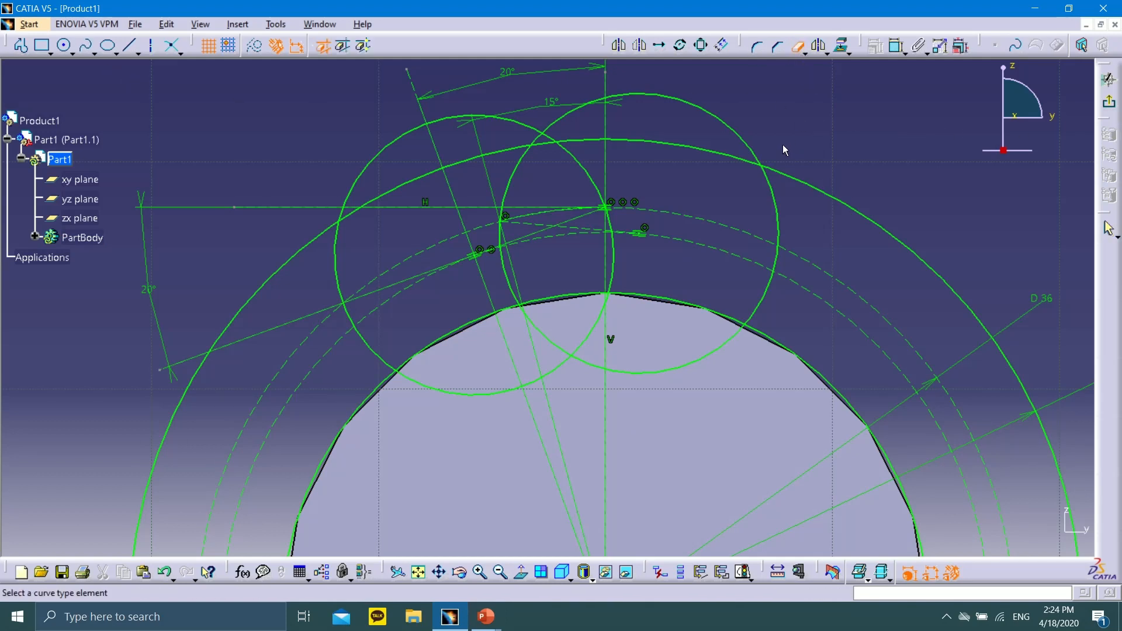
pyautogui.click(379, 156)
pyautogui.click(464, 121)
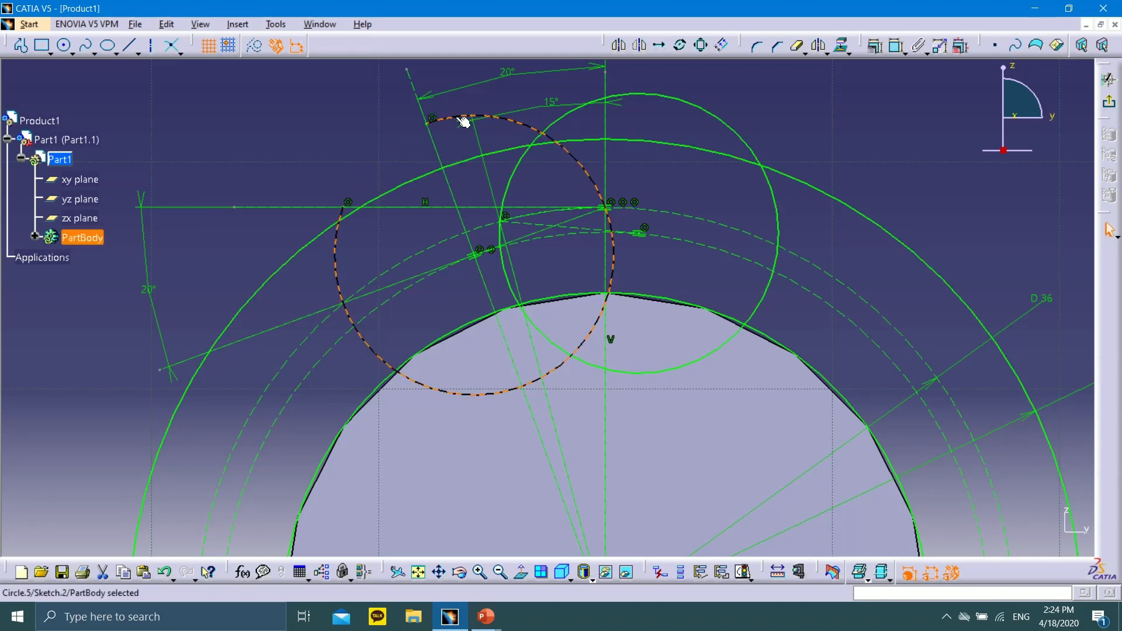
pyautogui.click(797, 47)
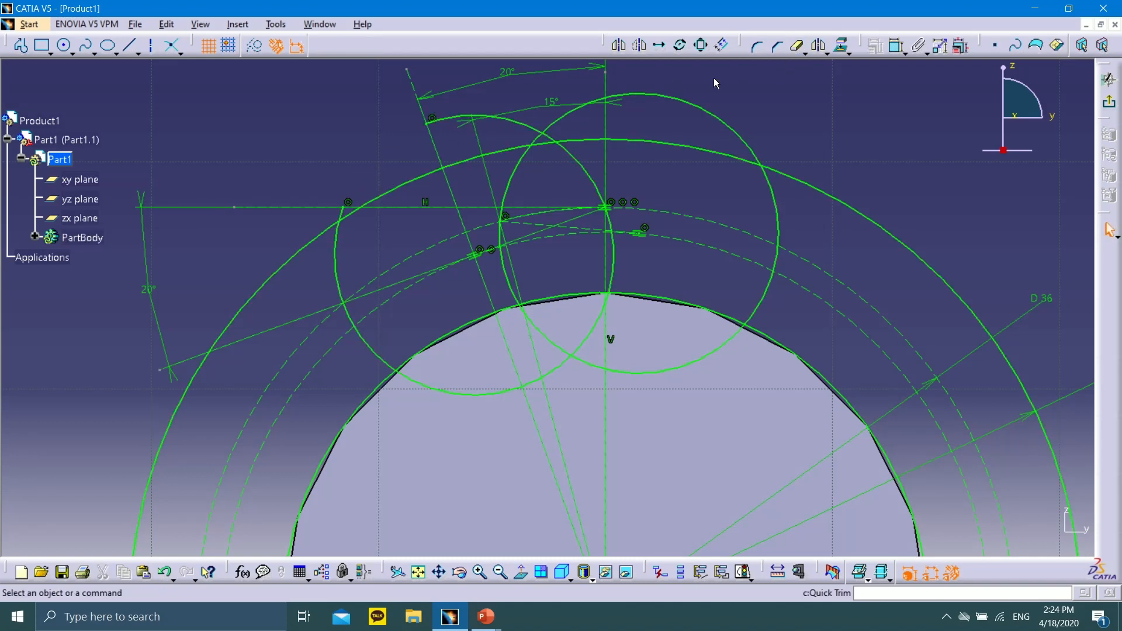
pyautogui.click(803, 51)
pyautogui.click(459, 120)
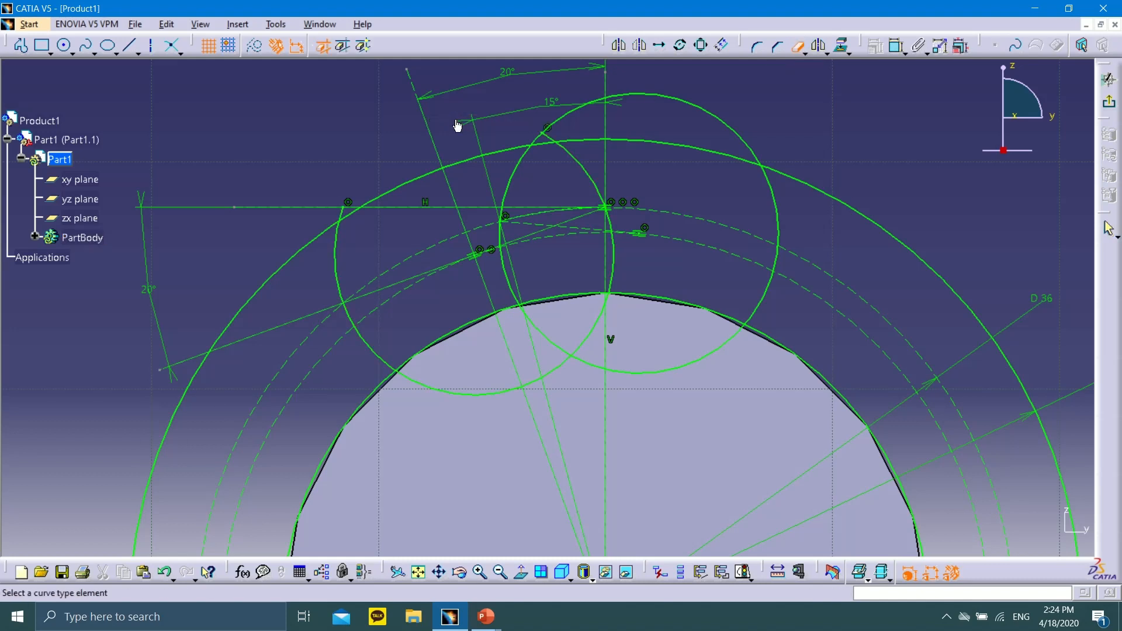
pyautogui.click(345, 217)
pyautogui.click(345, 242)
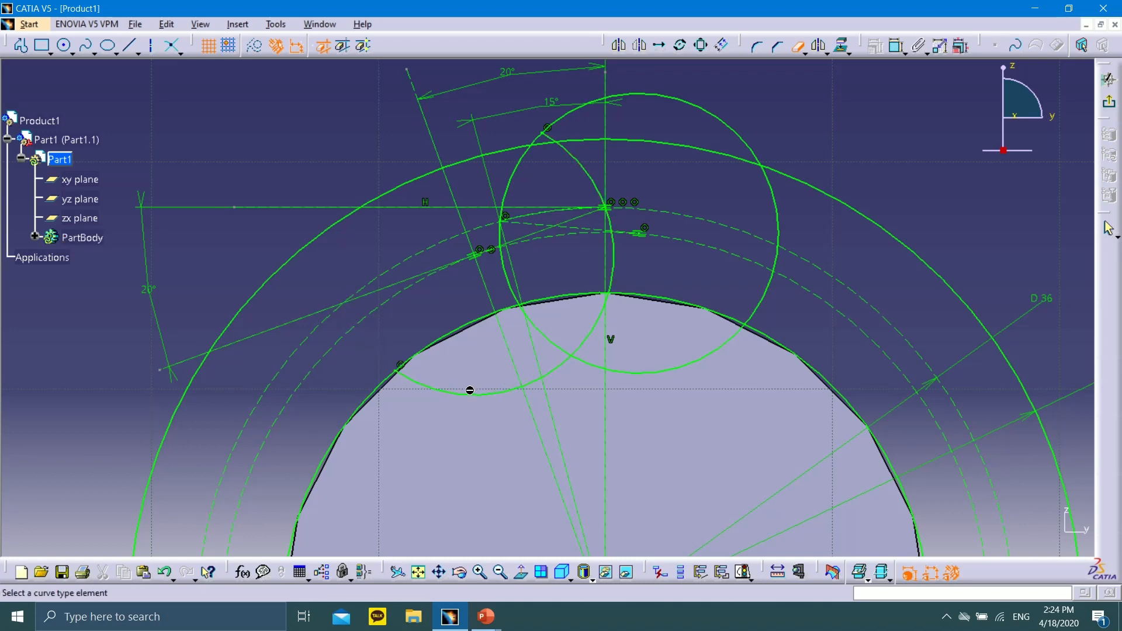
pyautogui.click(471, 392)
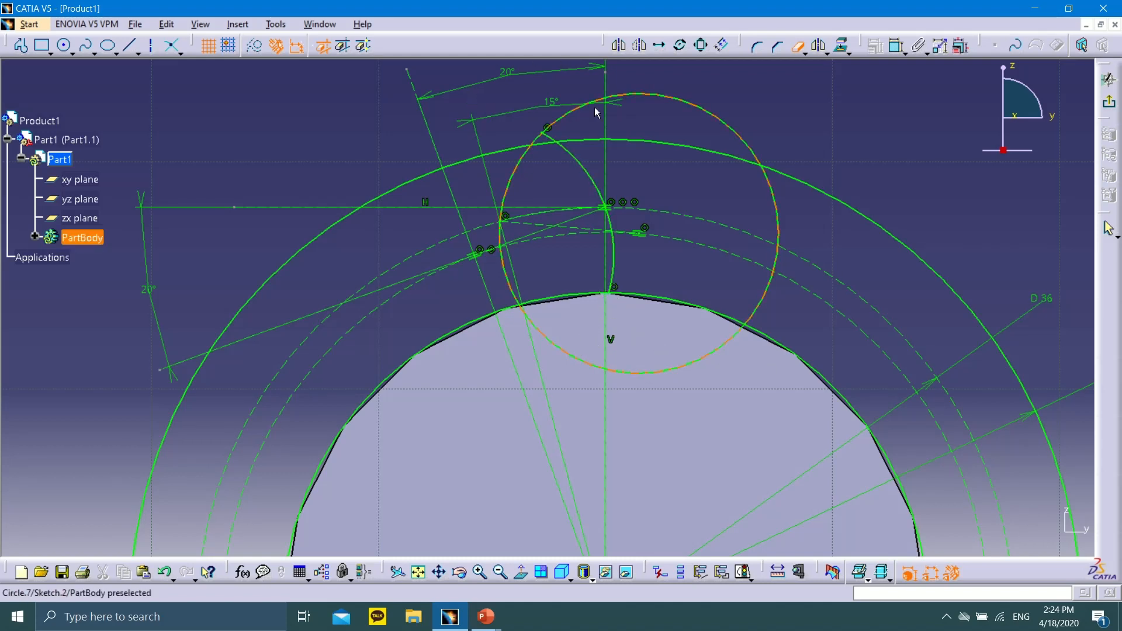
# Step: Quick trim the right flank circle down to the tooth's left flank and cut both flank tips off at the outer circle
pyautogui.click(572, 110)
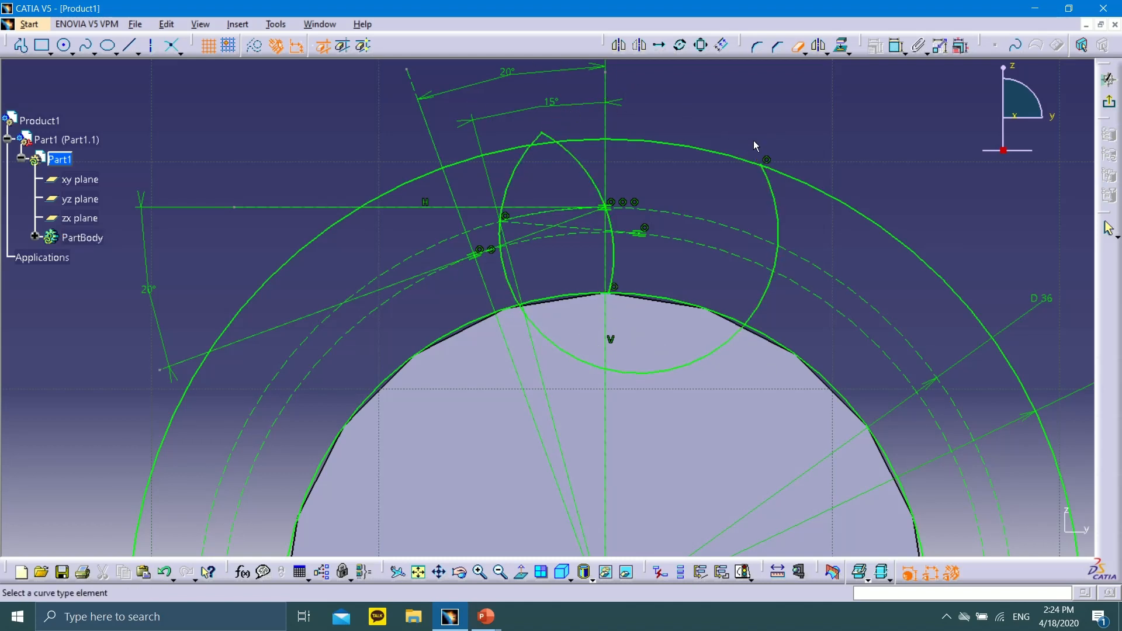
pyautogui.click(767, 175)
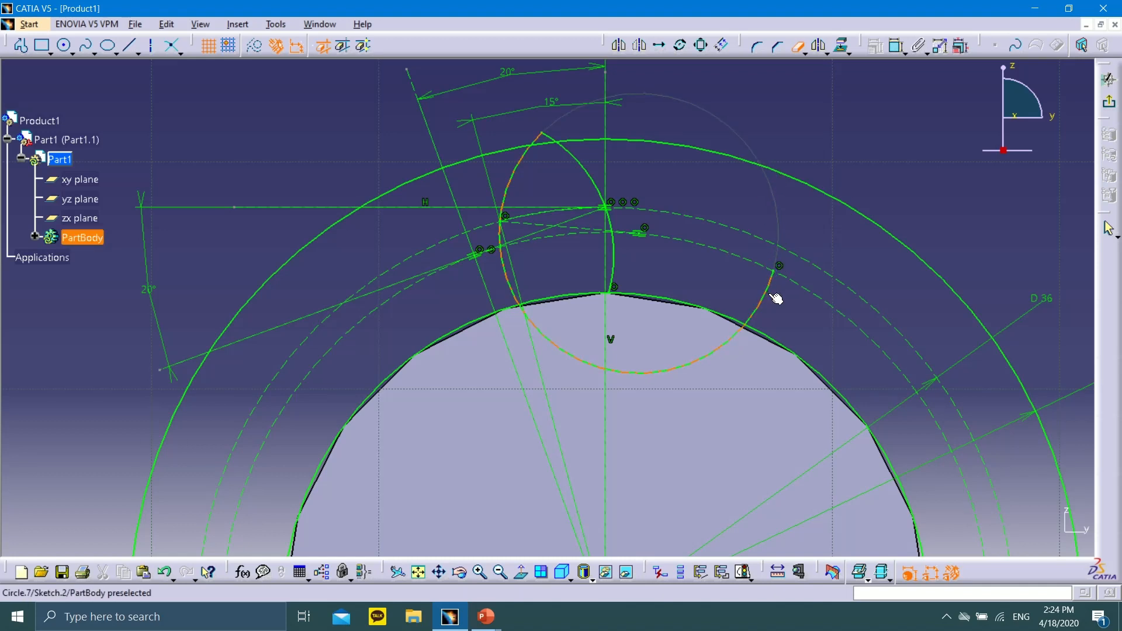
pyautogui.click(770, 295)
pyautogui.click(722, 350)
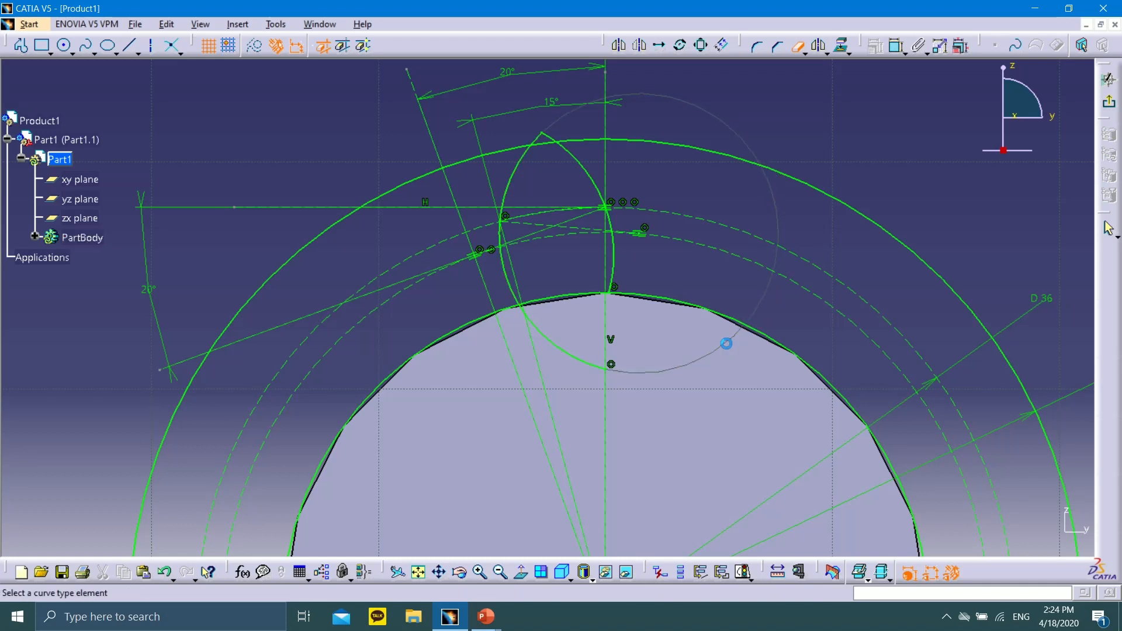
pyautogui.click(593, 368)
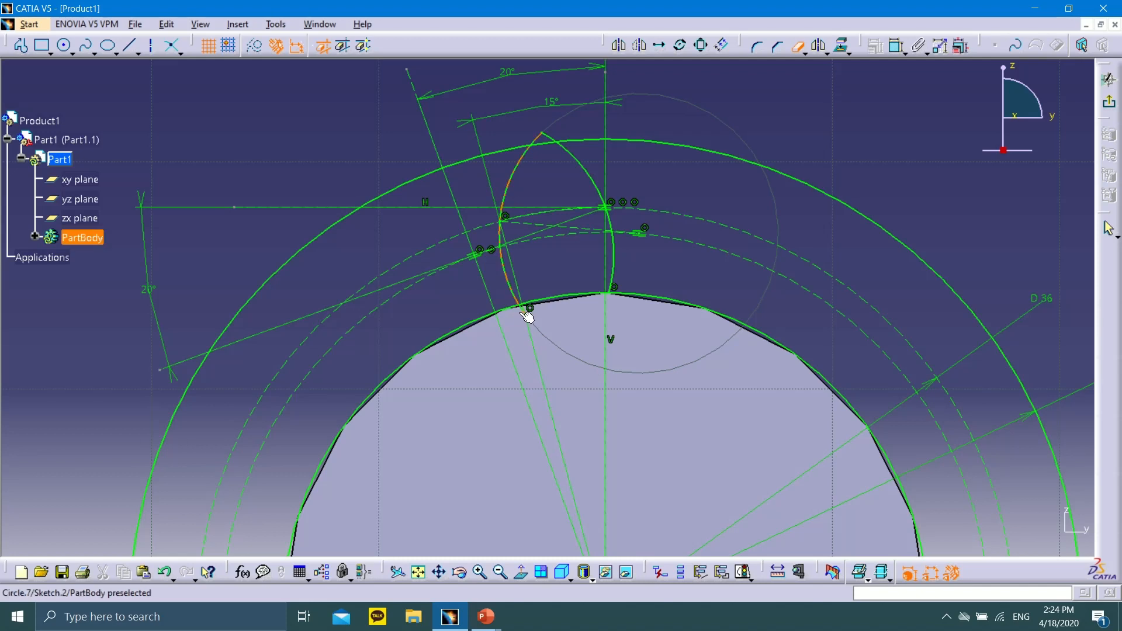
pyautogui.click(543, 138)
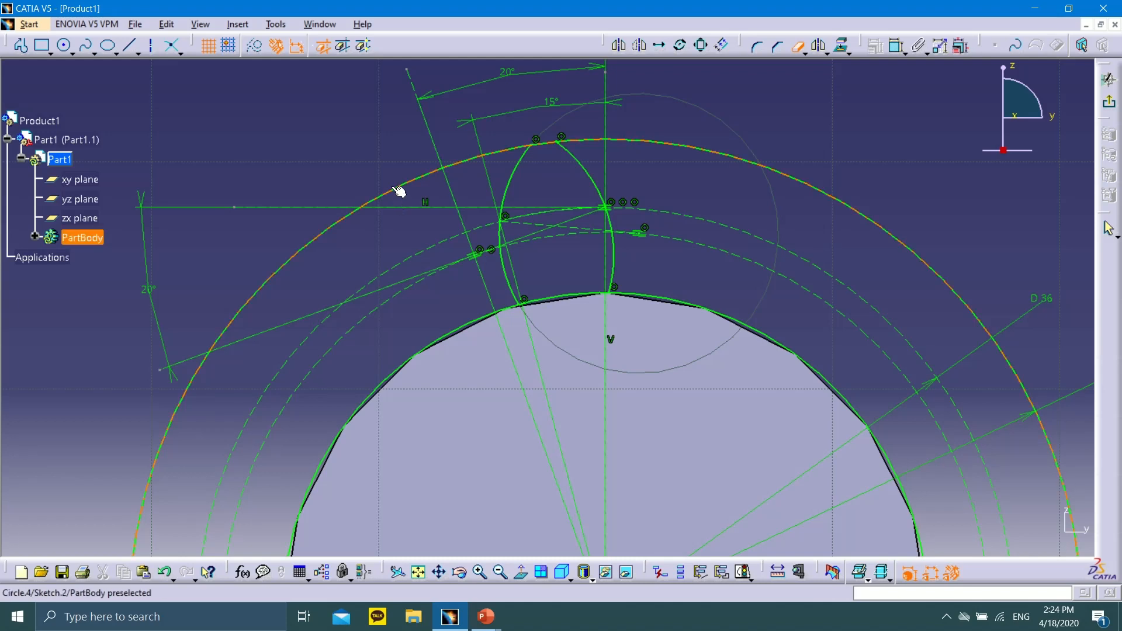
# Step: Quick trim the outer and root circles, keeping only the arcs between the two flanks to close the tooth profile
pyautogui.click(458, 164)
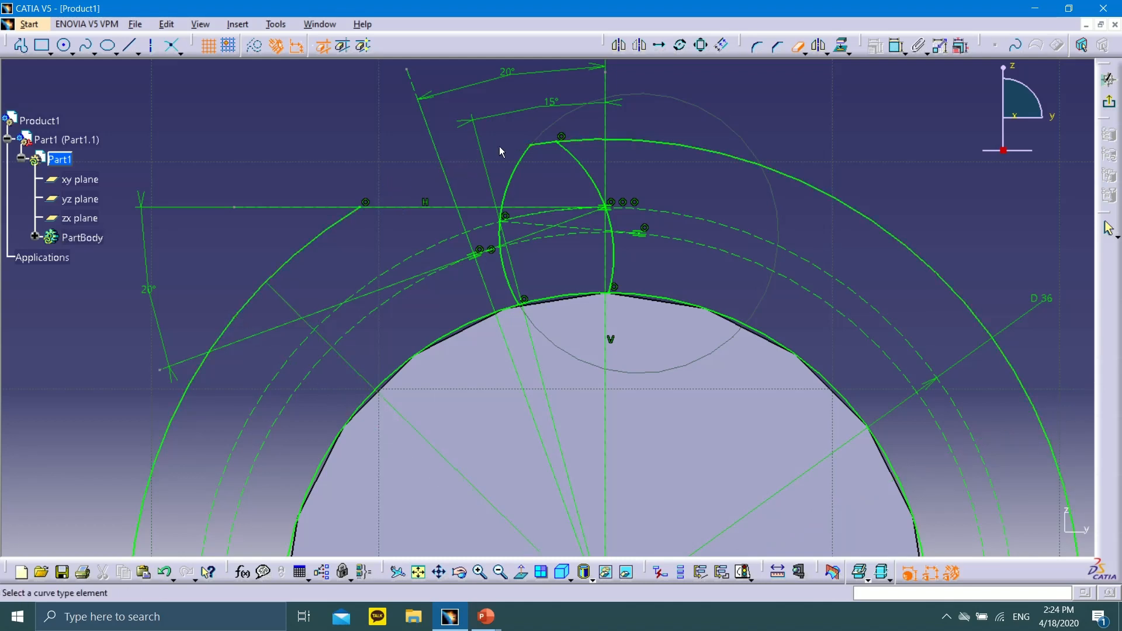
pyautogui.click(347, 224)
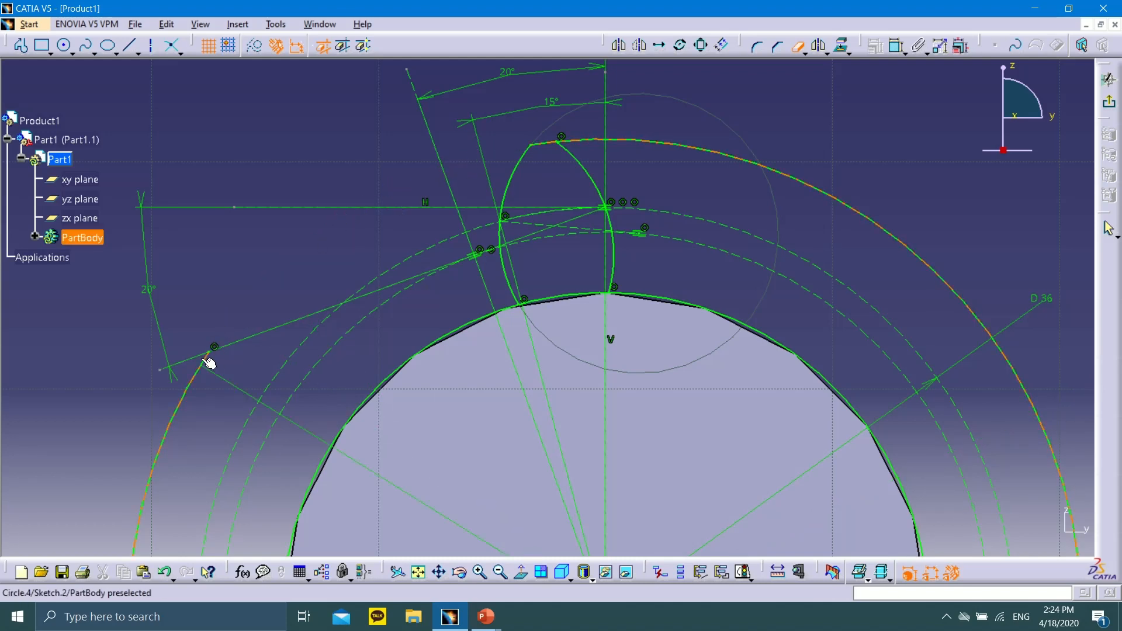
pyautogui.click(204, 377)
pyautogui.click(582, 141)
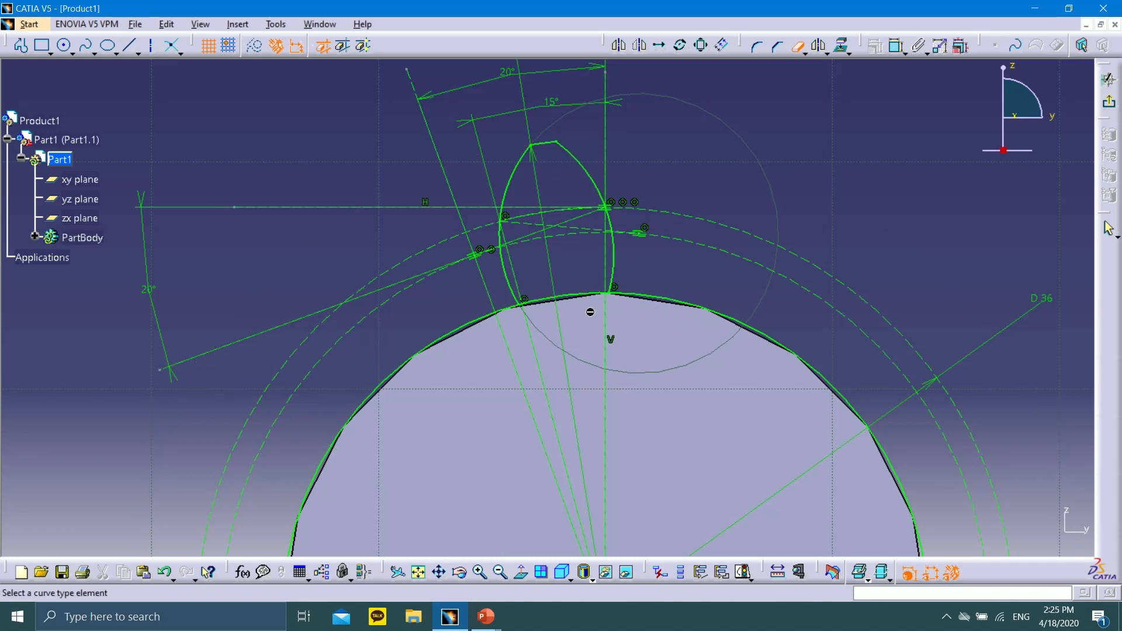
pyautogui.click(428, 349)
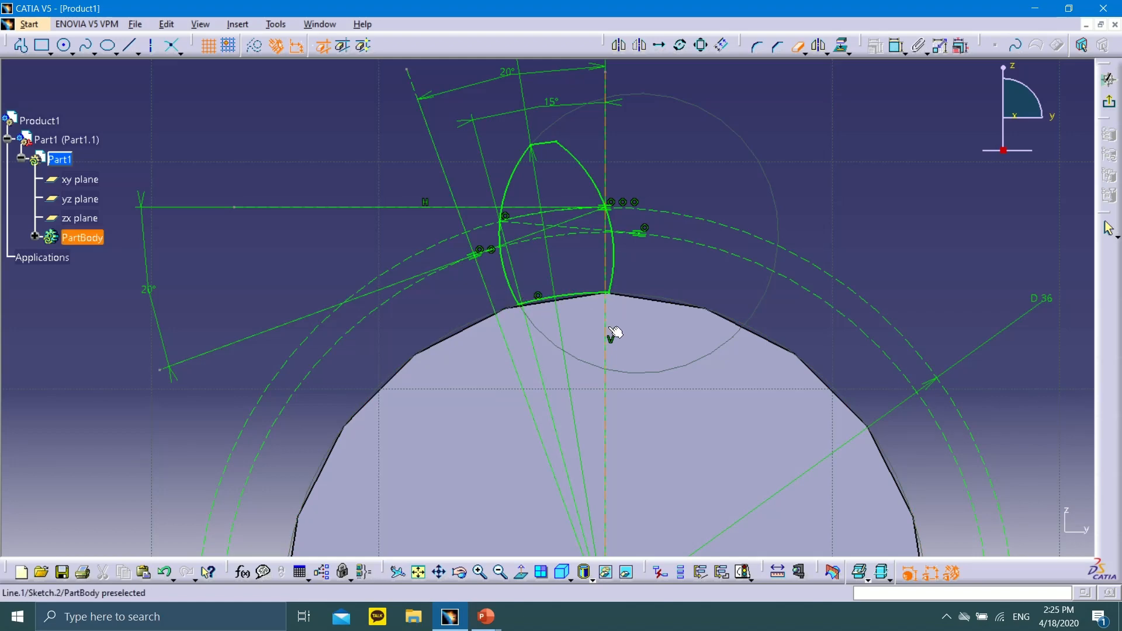
# Step: Examine the trimmed tooth profile from close up and in 3D for leftover segments or gaps
pyautogui.moveTo(608, 334)
pyautogui.mouseDown(button='middle')
pyautogui.moveTo(616, 211)
pyautogui.moveTo(605, 162)
pyautogui.moveTo(556, 100)
pyautogui.moveTo(514, 85)
pyautogui.moveTo(603, 130)
pyautogui.moveTo(693, 283)
pyautogui.moveTo(626, 183)
pyautogui.moveTo(602, 261)
pyautogui.moveTo(610, 324)
pyautogui.moveTo(623, 333)
pyautogui.moveTo(618, 295)
pyautogui.mouseUp(button='middle')
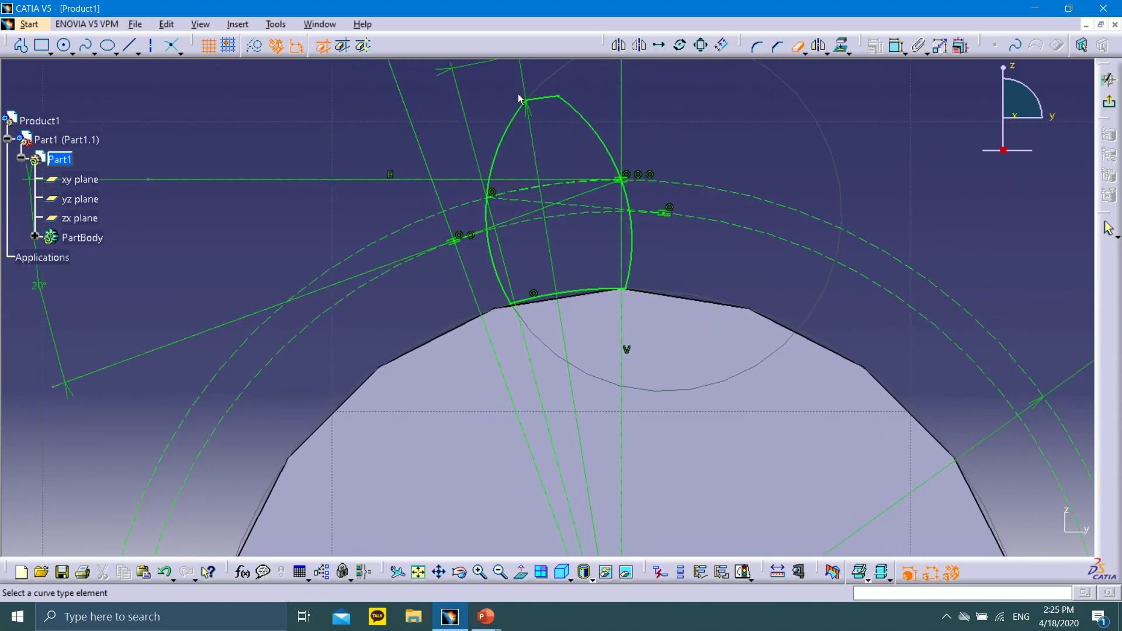
pyautogui.moveTo(582, 131); pyautogui.dragTo(582, 237, button='middle')
pyautogui.moveTo(575, 188)
pyautogui.mouseDown(button='middle')
pyautogui.moveTo(579, 116)
pyautogui.moveTo(561, 178)
pyautogui.moveTo(549, 110)
pyautogui.moveTo(549, 288)
pyautogui.mouseUp(button='middle')
pyautogui.scroll(1, 556, 327)
pyautogui.moveTo(558, 340); pyautogui.dragTo(550, 182, button='middle')
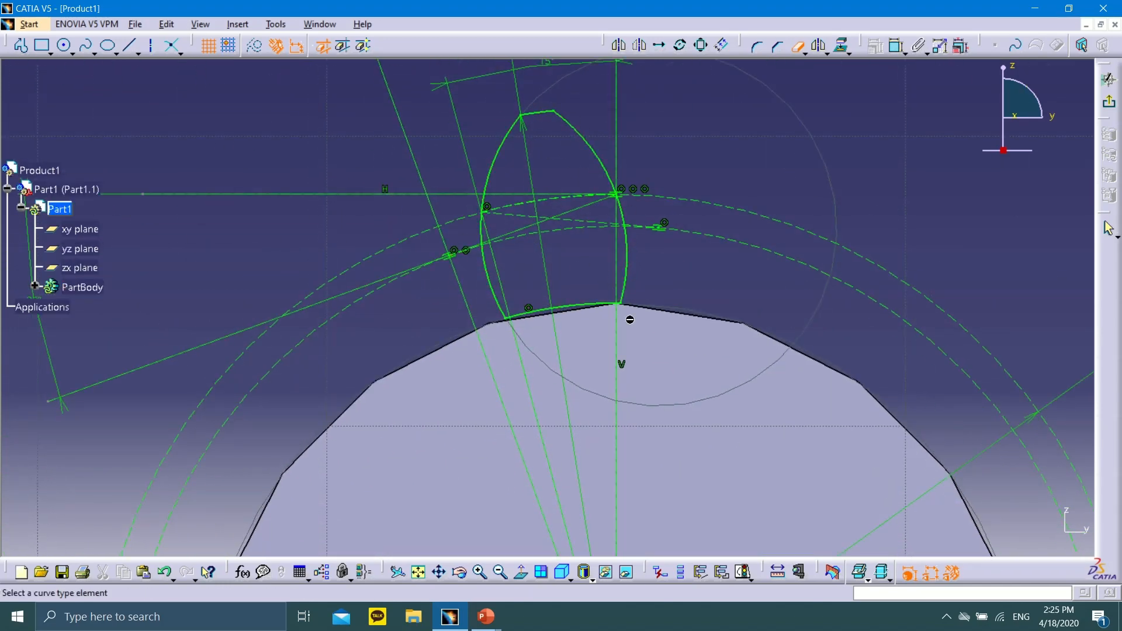
pyautogui.moveTo(686, 157); pyautogui.dragTo(681, 198, button='middle')
pyautogui.moveTo(693, 244)
pyautogui.mouseDown(button='middle')
pyautogui.moveTo(691, 49)
pyautogui.moveTo(707, 276)
pyautogui.mouseUp(button='middle')
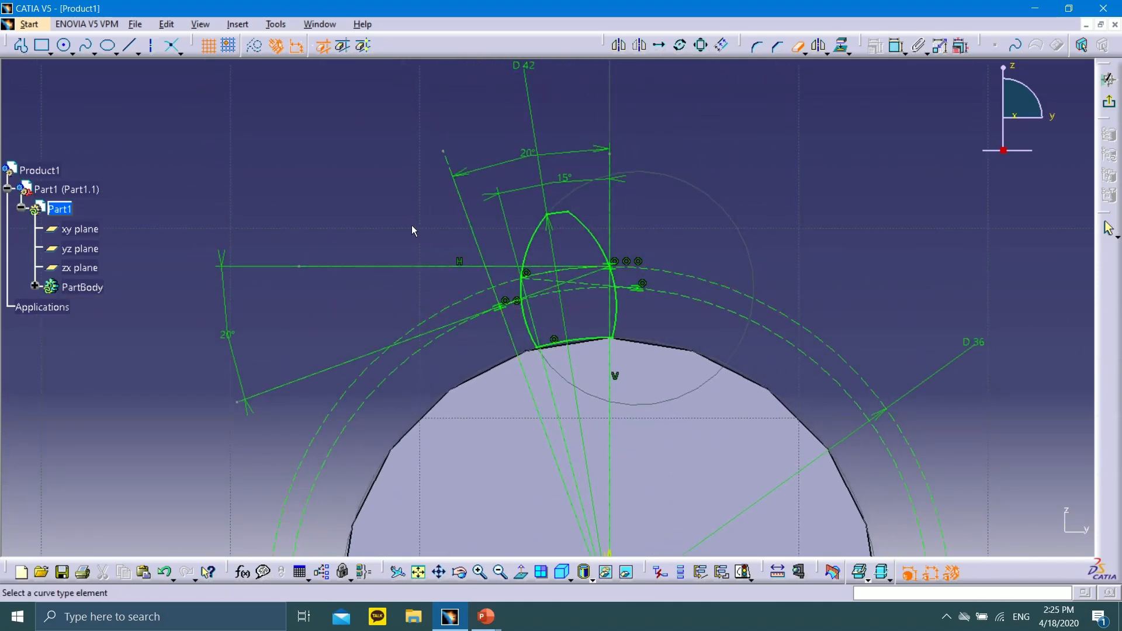
pyautogui.moveTo(411, 226); pyautogui.dragTo(404, 171, button='middle')
pyautogui.click(907, 51)
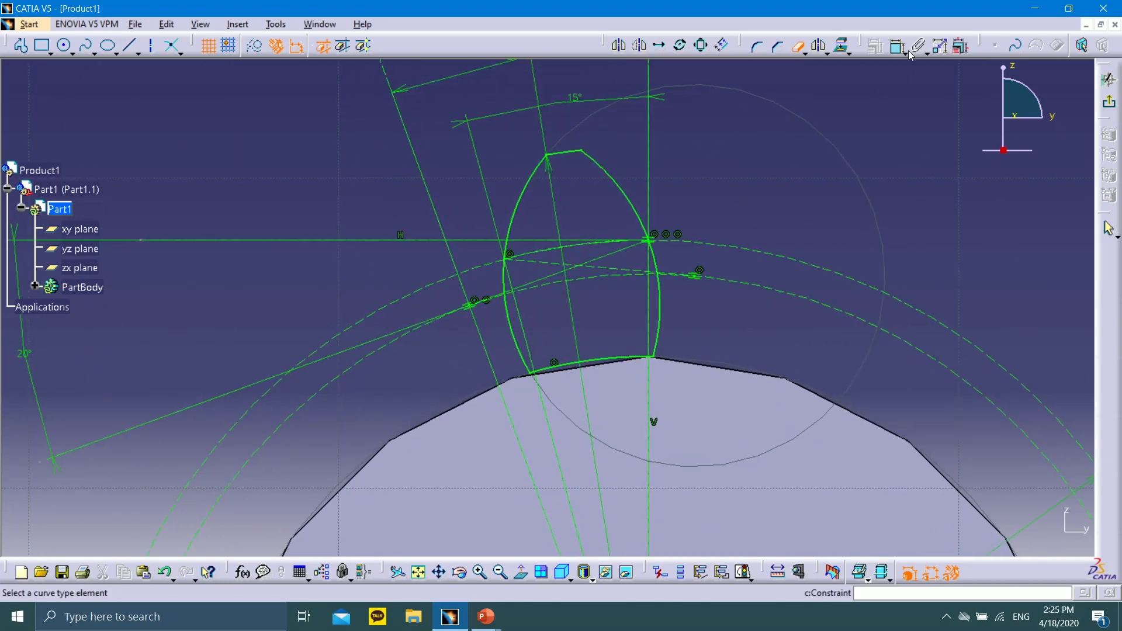
pyautogui.moveTo(705, 139)
pyautogui.mouseDown(button='middle')
pyautogui.moveTo(707, 175)
pyautogui.moveTo(668, 289)
pyautogui.moveTo(668, 363)
pyautogui.moveTo(613, 253)
pyautogui.mouseUp(button='middle')
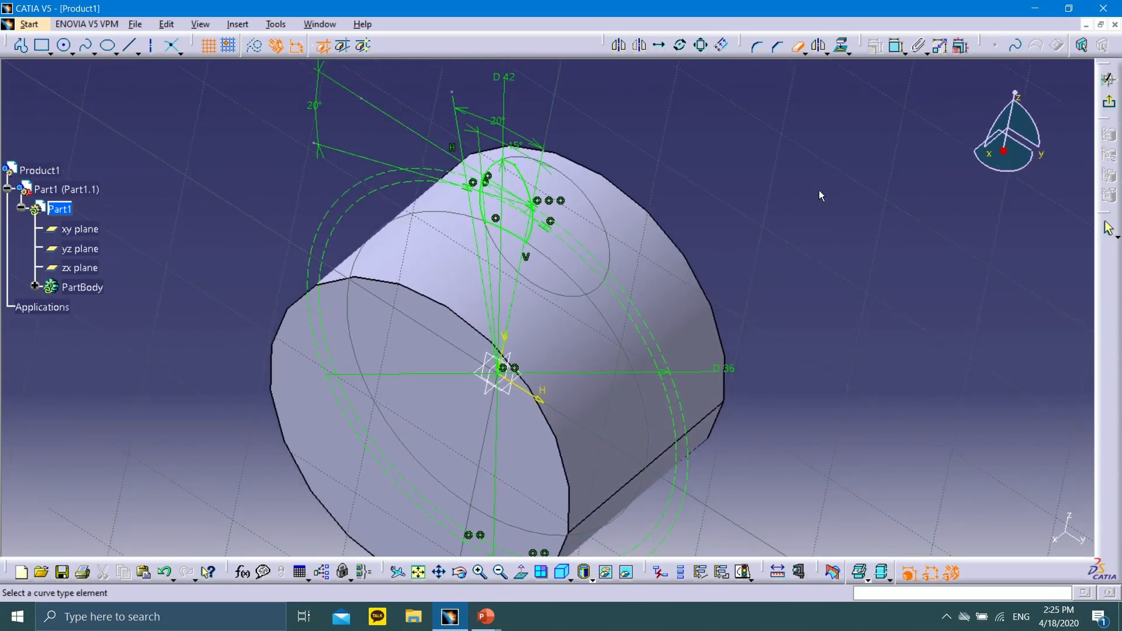
# Step: Exit the tooth sketch to the 3D part and leave its profile deselected
pyautogui.click(1109, 102)
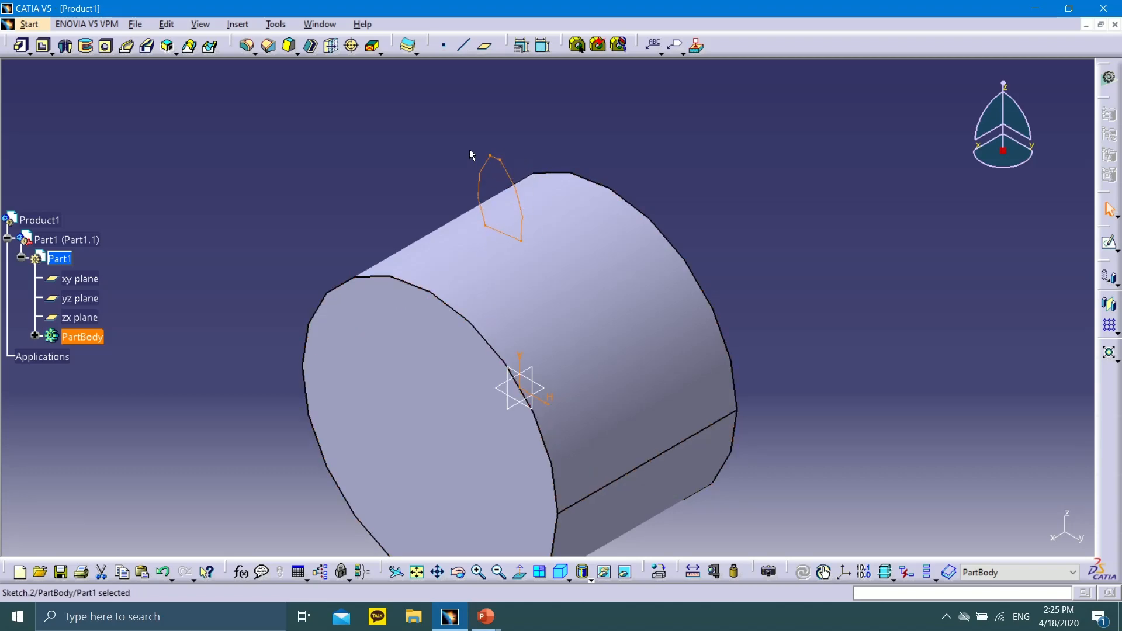
pyautogui.click(524, 170)
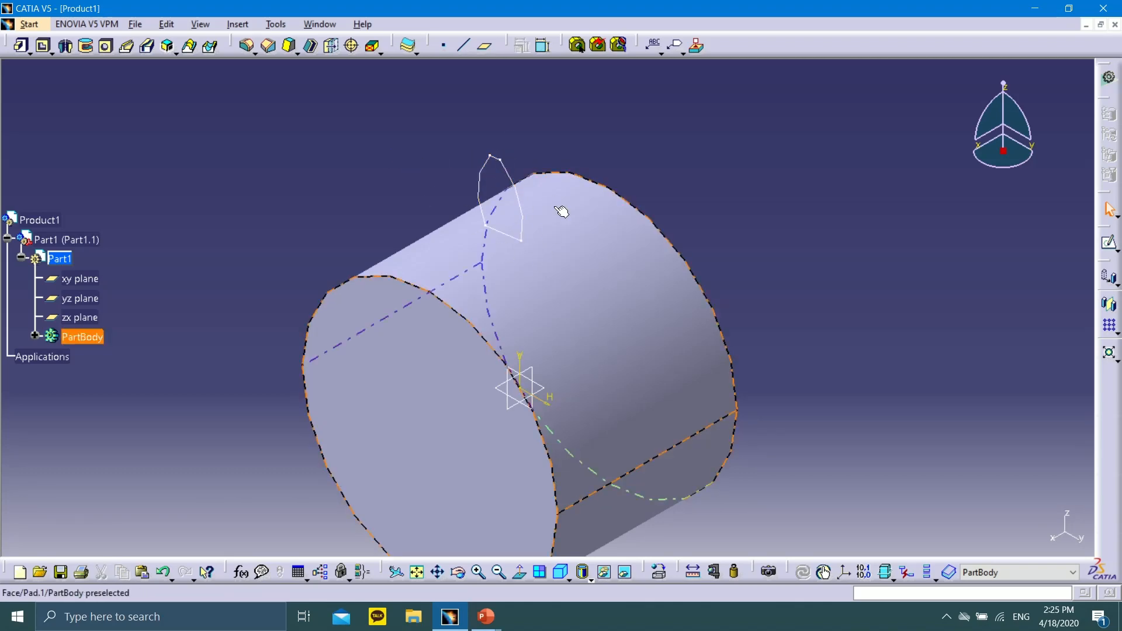
pyautogui.moveTo(564, 213); pyautogui.dragTo(409, 152, button='middle')
pyautogui.moveTo(306, 114); pyautogui.dragTo(33, 75, button='middle')
# Step: Start a 10 mm Pad with mirrored extent and select the tooth sketch as its profile
pyautogui.click(21, 45)
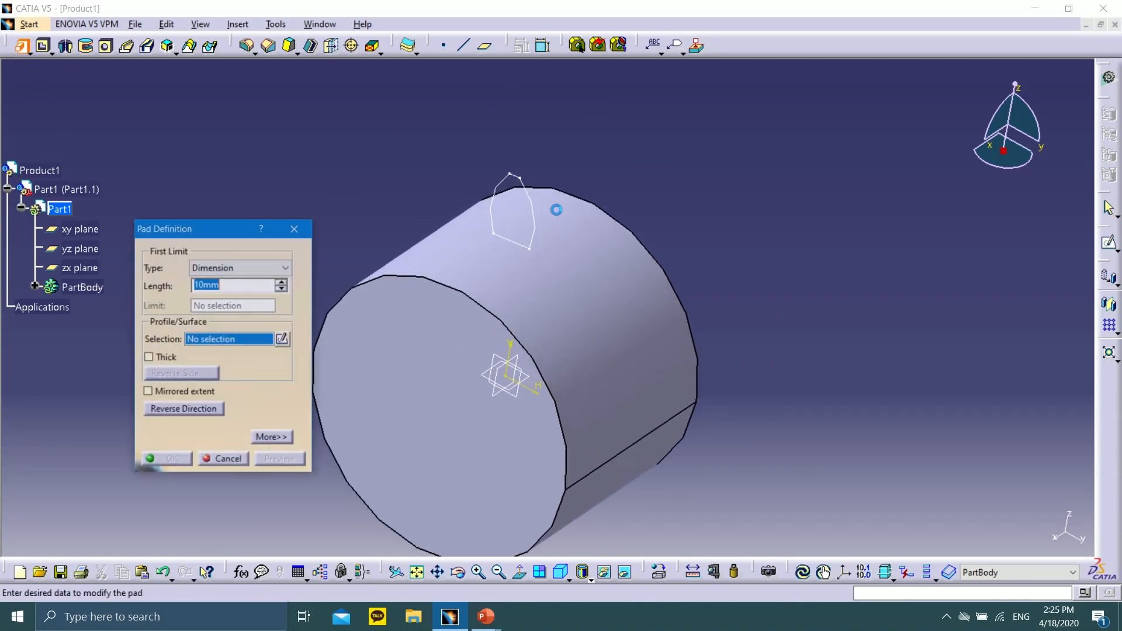
pyautogui.moveTo(225, 225); pyautogui.dragTo(834, 172)
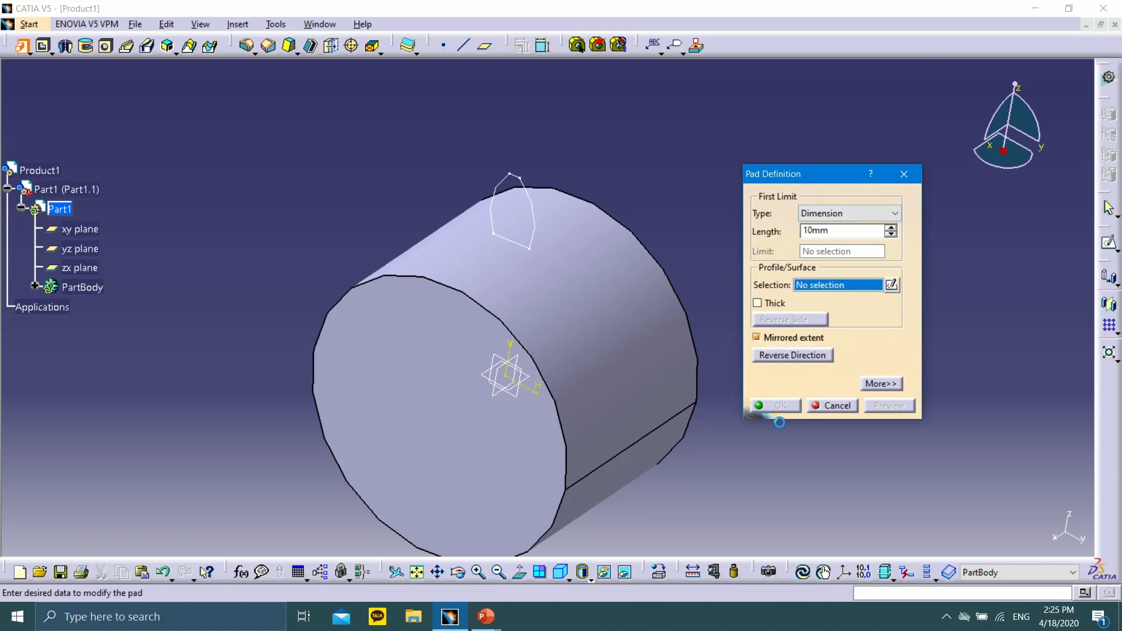
pyautogui.click(529, 200)
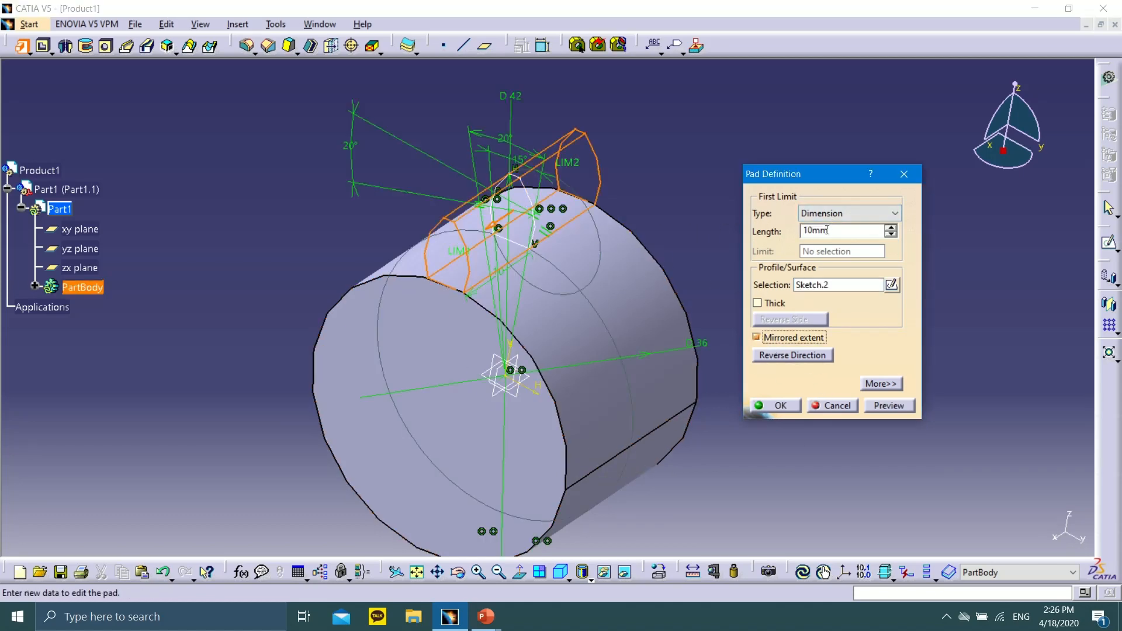
# Step: Try Up to next, Up to plane and Up to surface as the tooth pad's first limit type and return it to Dimension
pyautogui.click(841, 213)
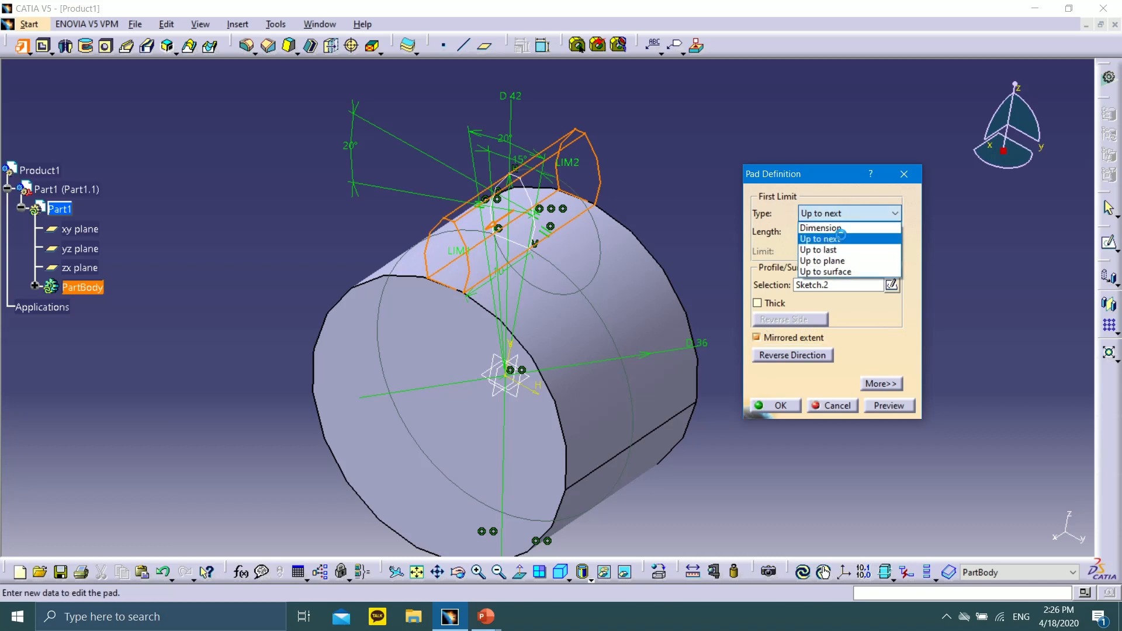
pyautogui.click(842, 239)
pyautogui.click(685, 342)
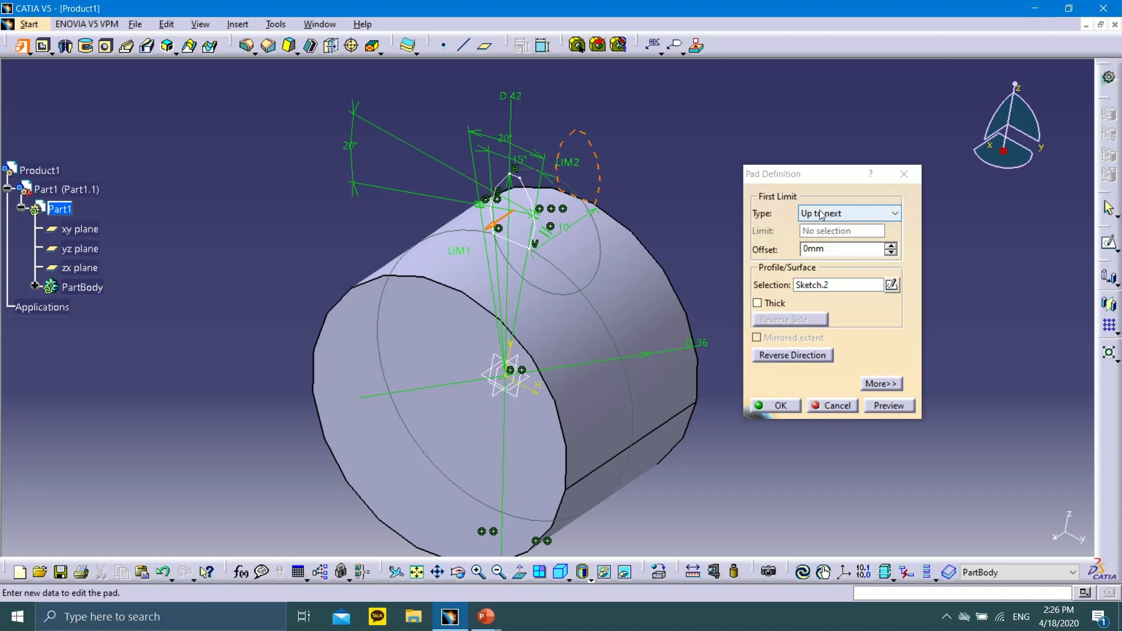
pyautogui.click(815, 213)
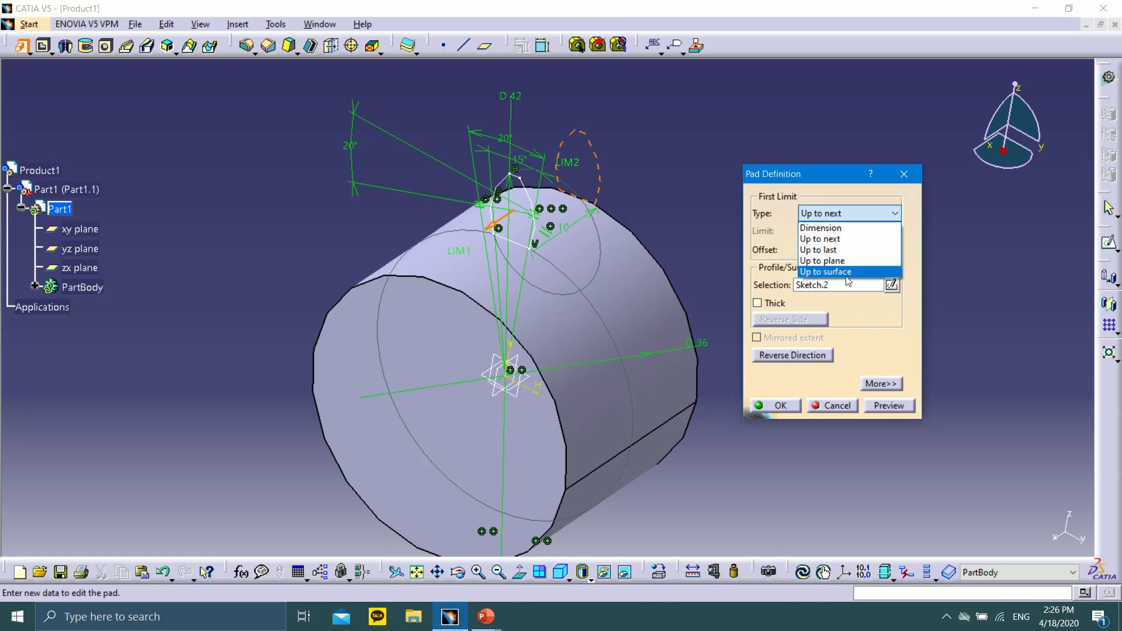
pyautogui.click(833, 261)
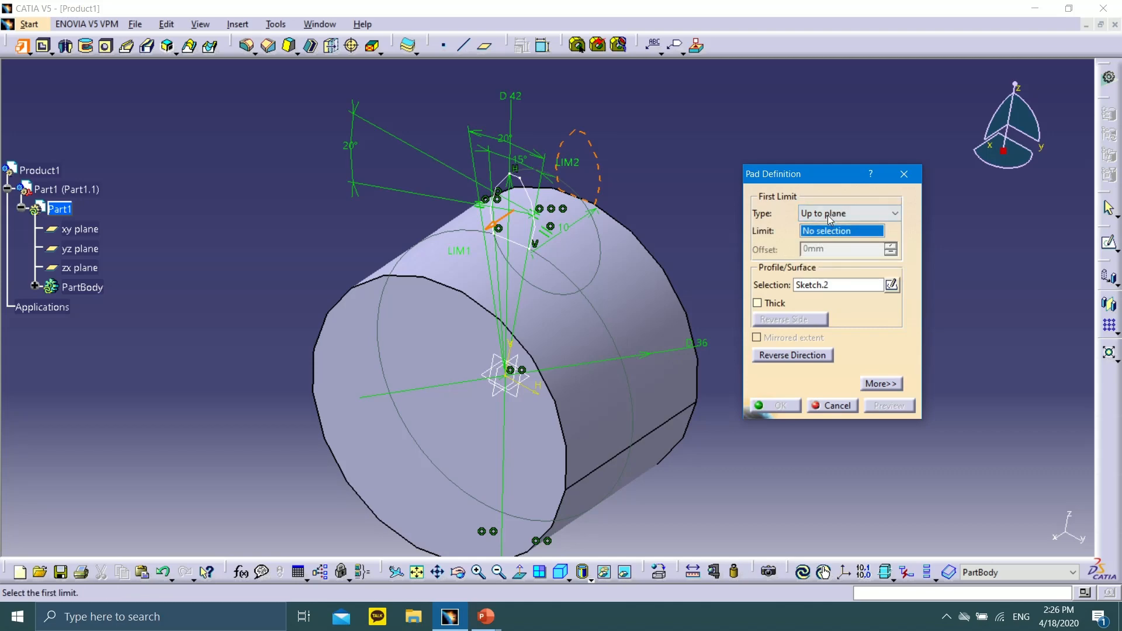
pyautogui.click(827, 215)
pyautogui.click(820, 268)
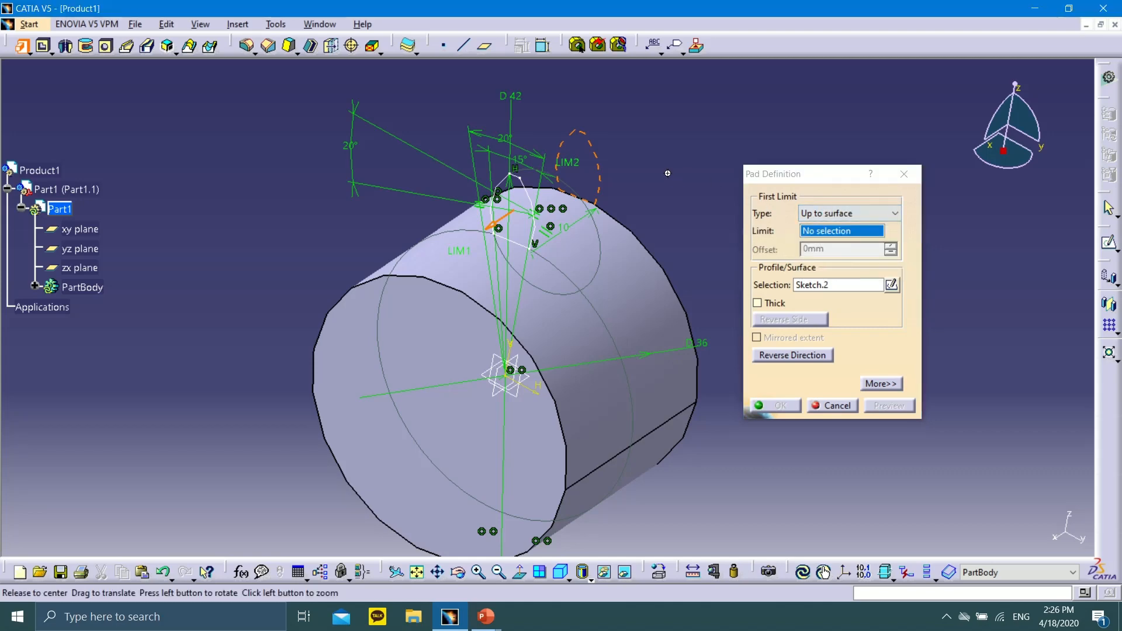
pyautogui.moveTo(666, 170); pyautogui.dragTo(724, 187, button='middle')
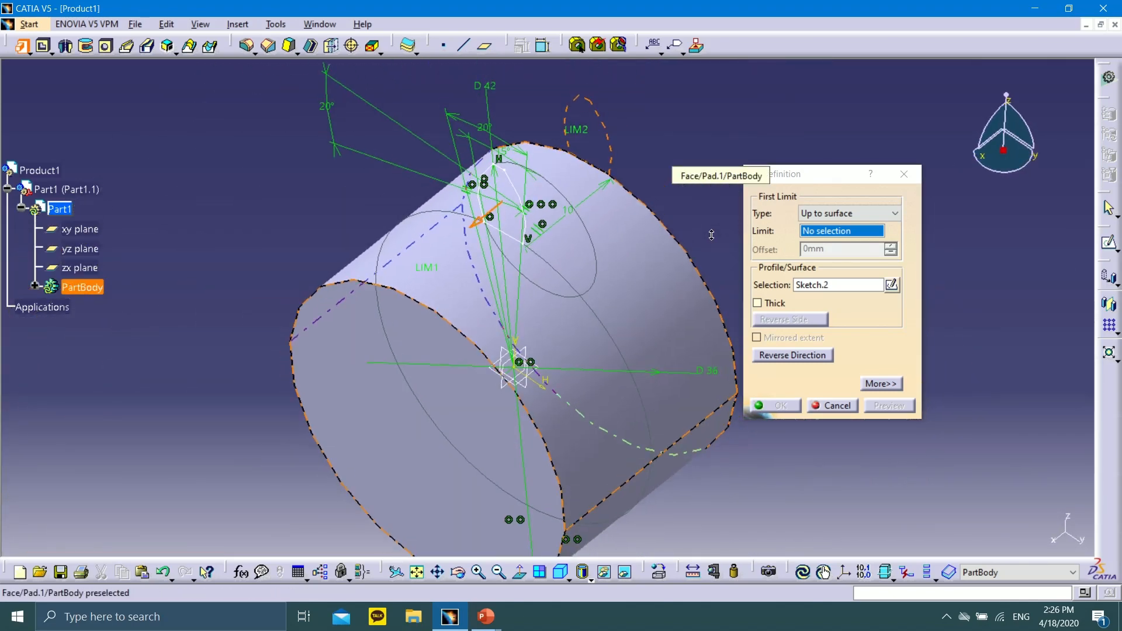
pyautogui.click(851, 214)
pyautogui.click(843, 229)
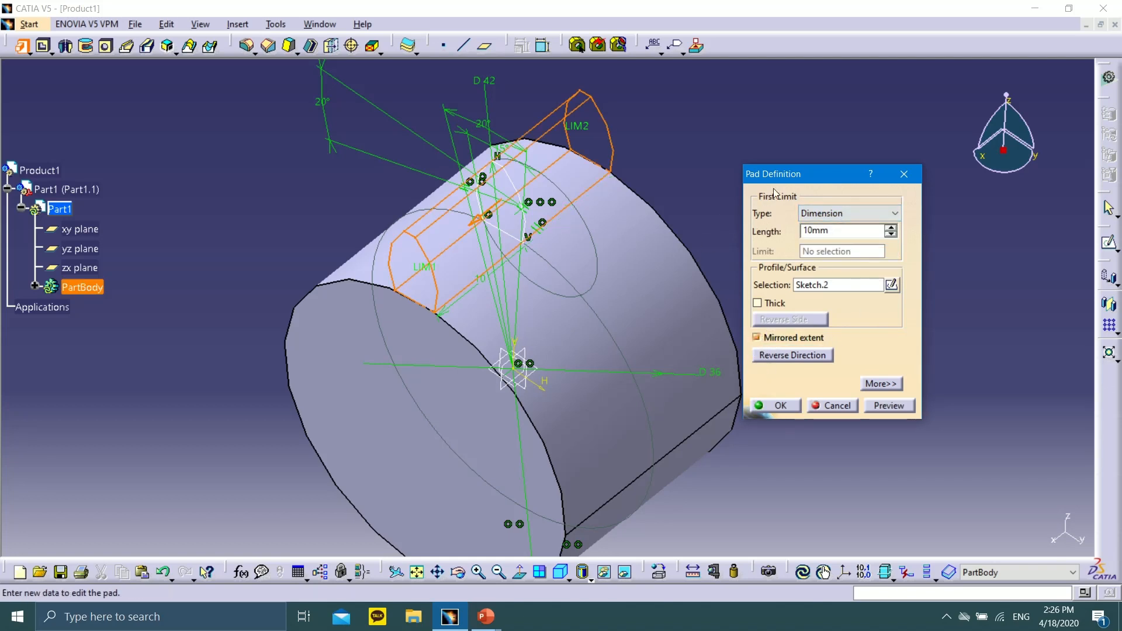
pyautogui.moveTo(786, 171); pyautogui.dragTo(804, 195)
pyautogui.click(793, 362)
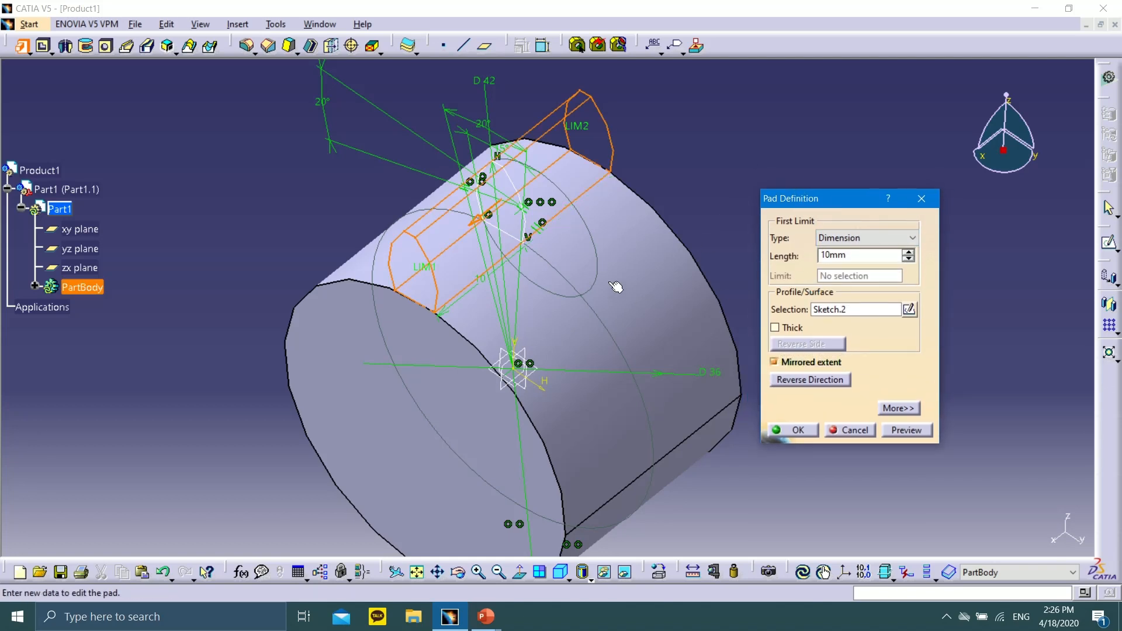
# Step: Preview the 10 mm mirrored tooth pad on the cylinder and complete it
pyautogui.moveTo(714, 169); pyautogui.dragTo(626, 193, button='middle')
pyautogui.moveTo(608, 232)
pyautogui.mouseDown(button='middle')
pyautogui.moveTo(567, 172)
pyautogui.moveTo(594, 241)
pyautogui.mouseUp(button='middle')
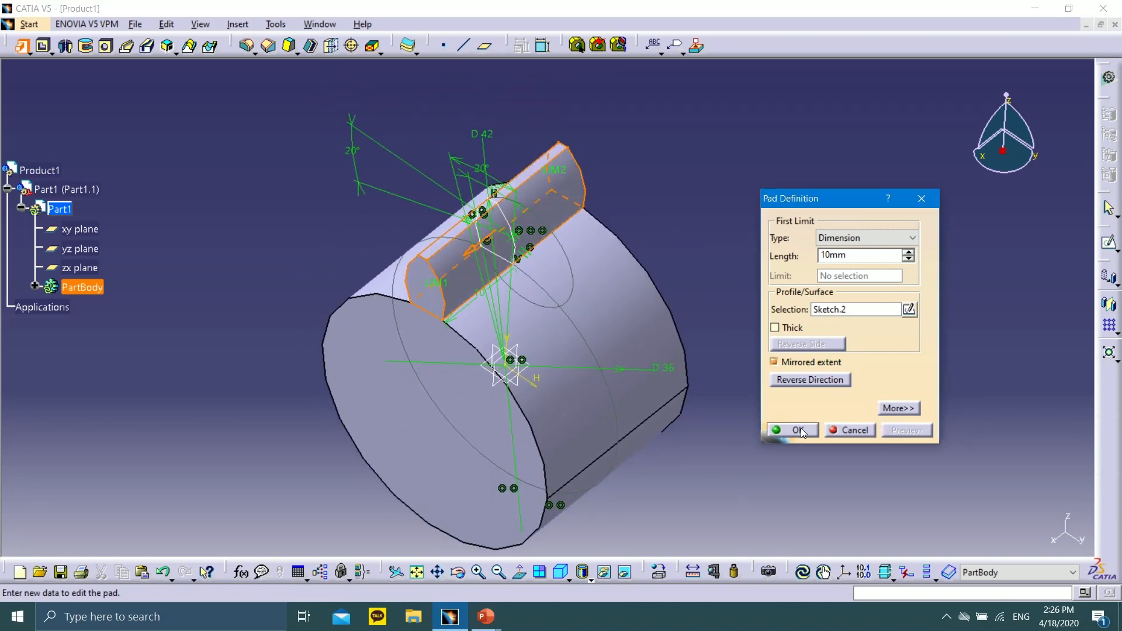
pyautogui.click(797, 430)
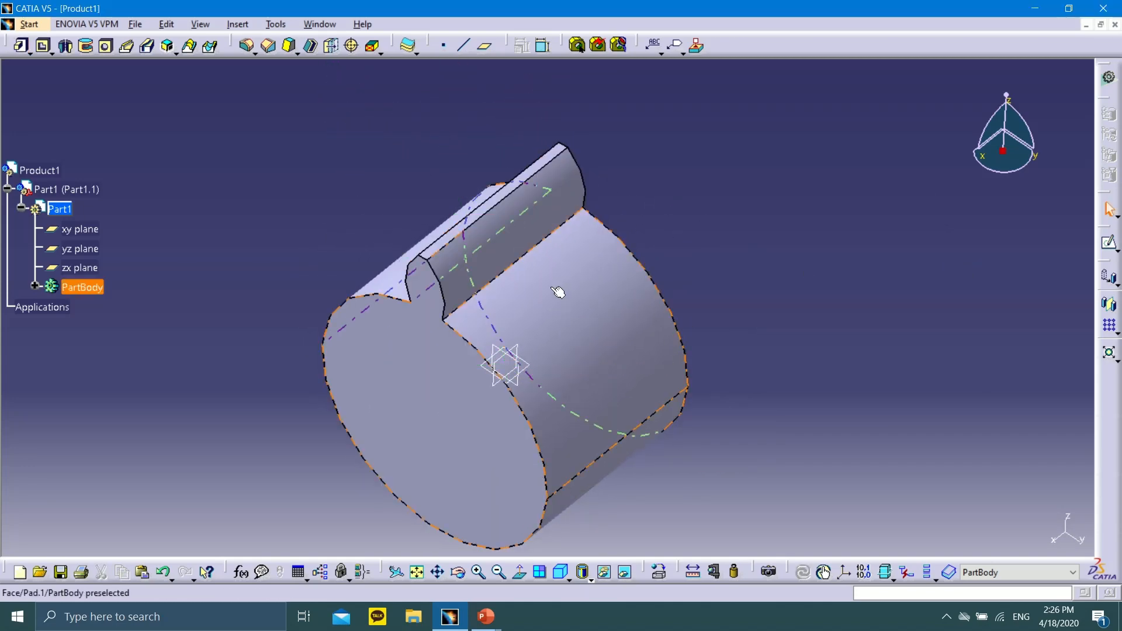
pyautogui.moveTo(566, 290); pyautogui.dragTo(669, 280, button='middle')
# Step: Switch to the PowerPoint slide show, consult the Edge Fillet slide that follows the Pad slide, and return to CATIA
pyautogui.moveTo(506, 611)
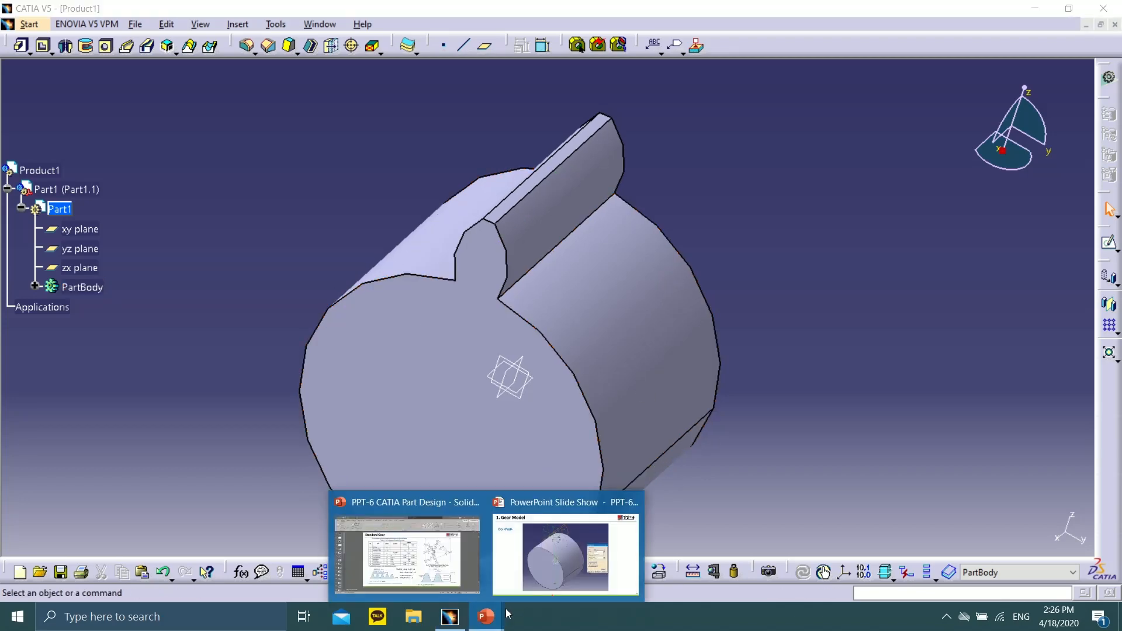
pyautogui.click(529, 559)
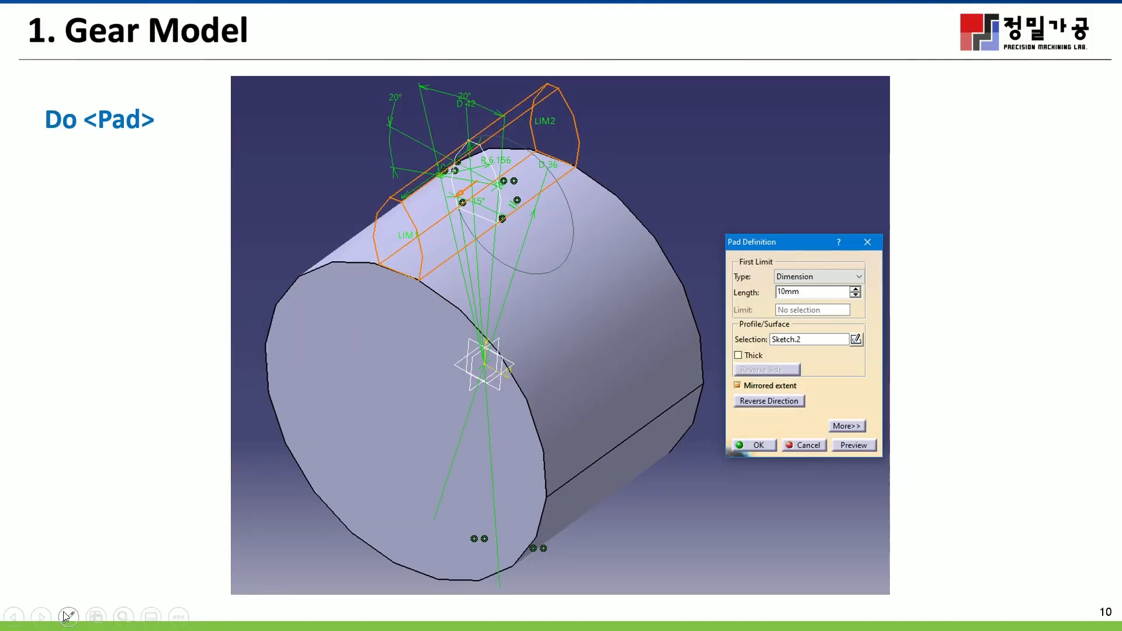
pyautogui.click(41, 616)
pyautogui.hotkey('ctrl', 'l')
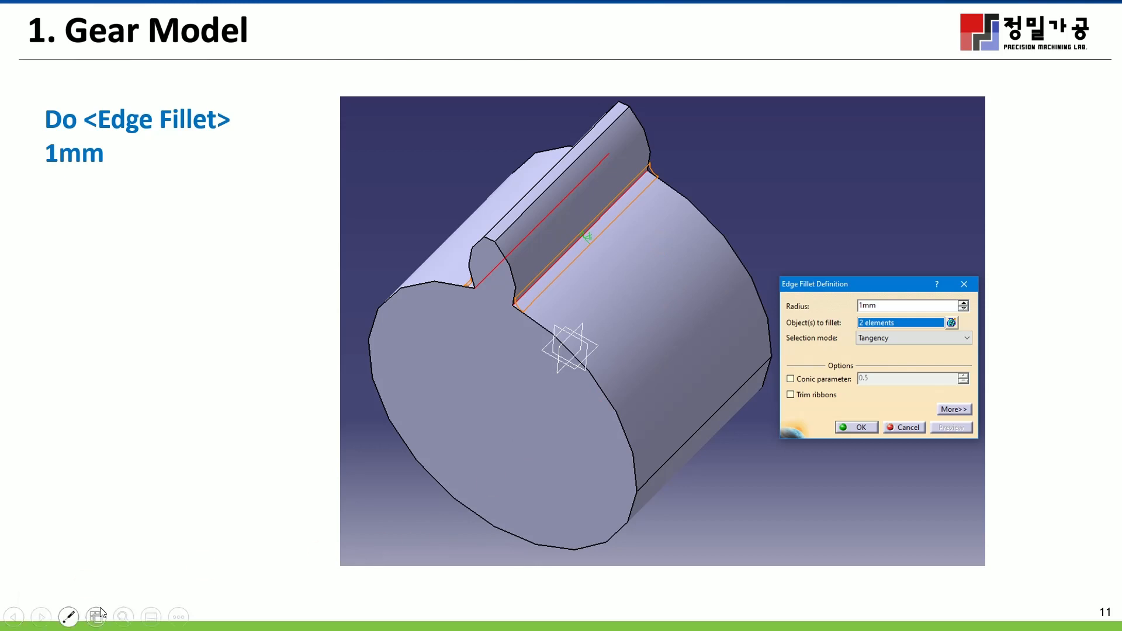
pyautogui.press('super')
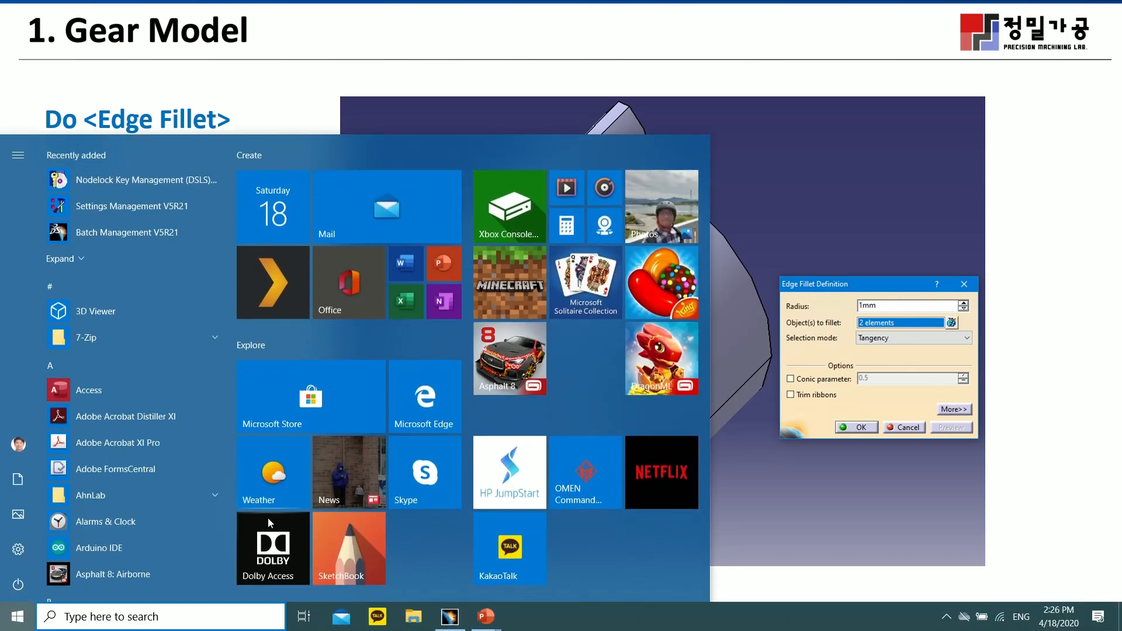
pyautogui.click(451, 617)
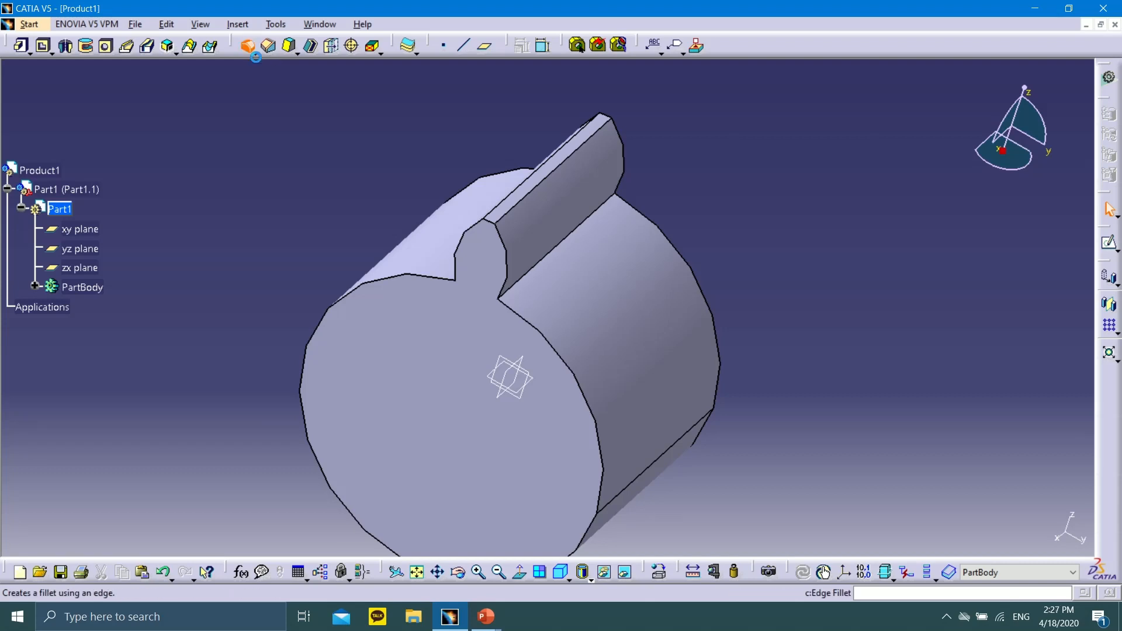
# Step: Apply a 1 mm Edge Fillet to the two root edges where the tooth meets the cylinder
pyautogui.click(248, 46)
pyautogui.moveTo(990, 390); pyautogui.dragTo(913, 398)
pyautogui.write('1')
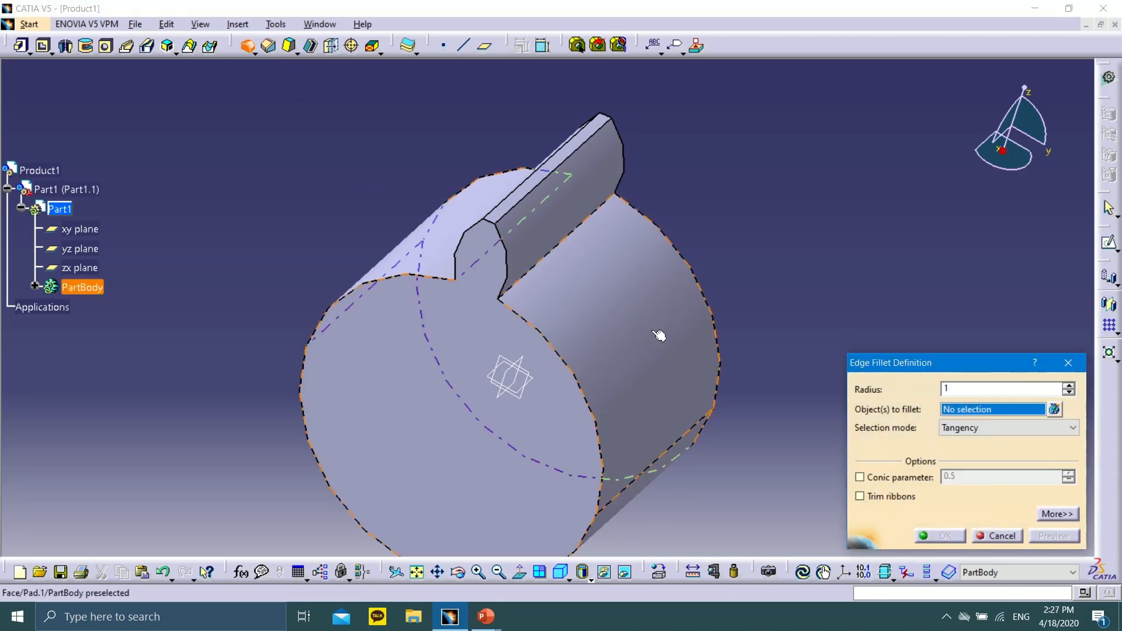
pyautogui.click(564, 244)
pyautogui.moveTo(564, 245); pyautogui.dragTo(527, 312, button='middle')
pyautogui.moveTo(437, 234); pyautogui.dragTo(533, 313, button='middle')
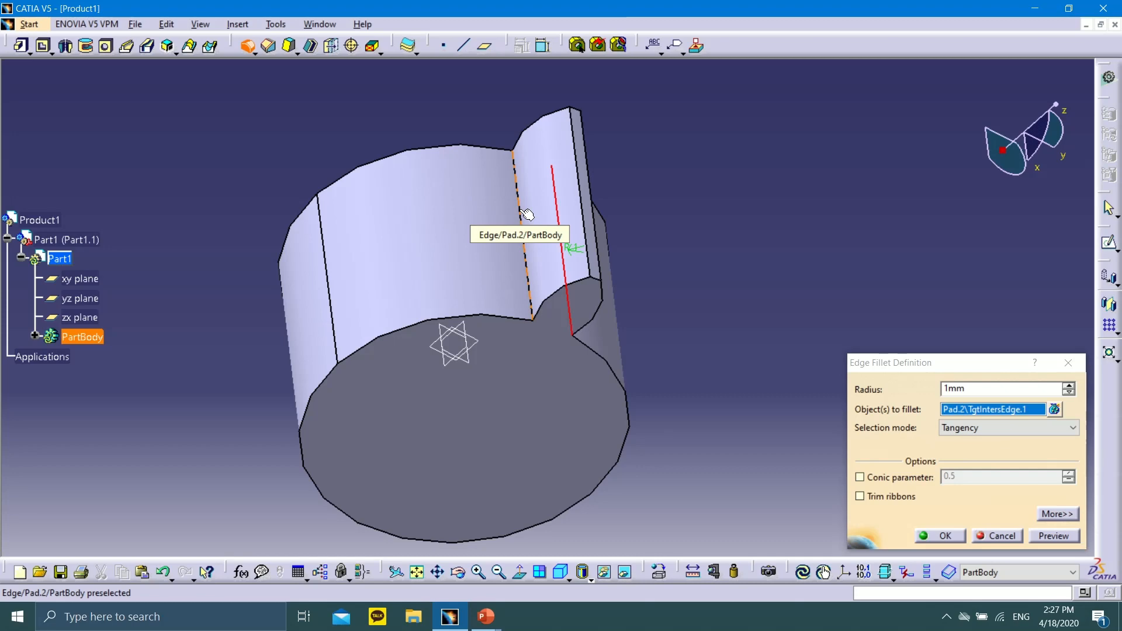
pyautogui.click(525, 229)
pyautogui.click(1061, 536)
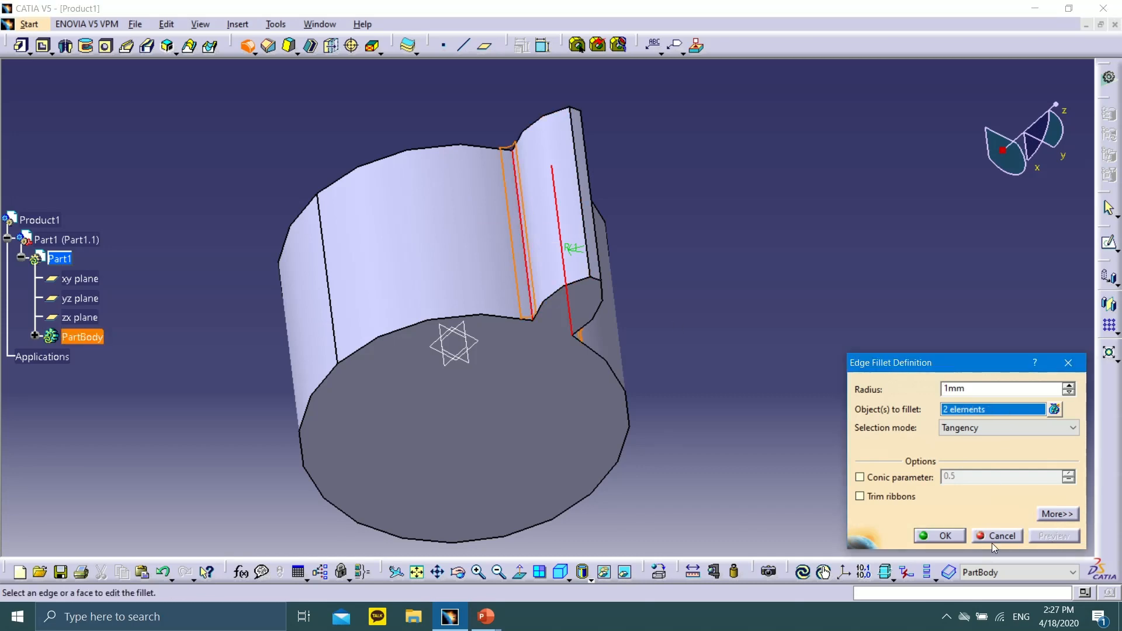
pyautogui.click(955, 539)
pyautogui.moveTo(700, 321); pyautogui.dragTo(441, 193, button='middle')
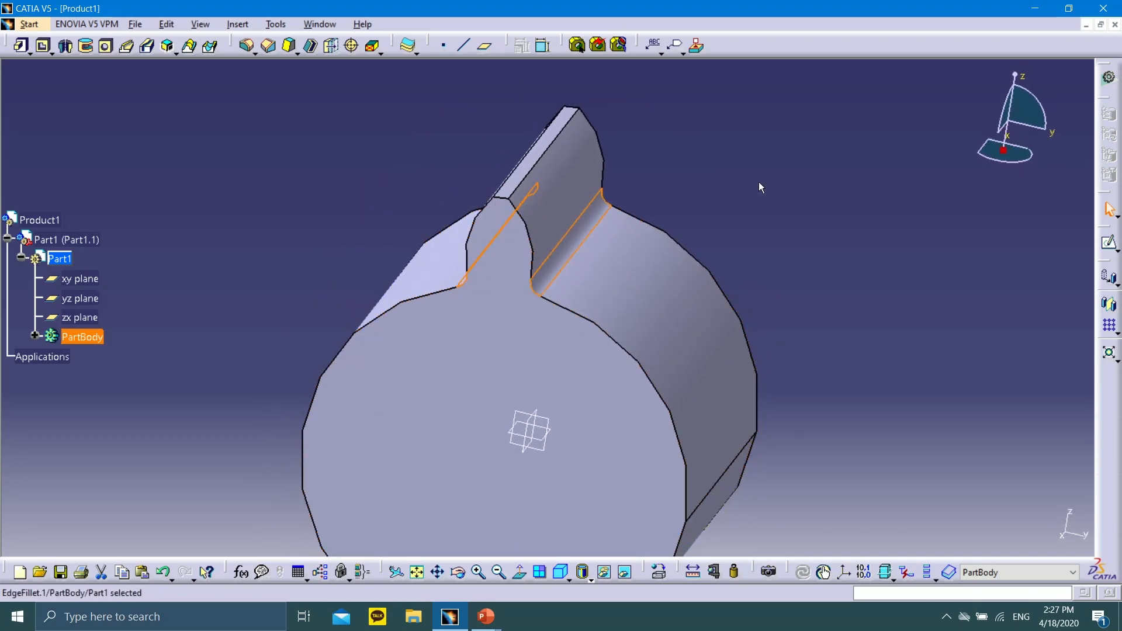
# Step: Consult the Circular Pattern slide in the PowerPoint slide show and return to CATIA
pyautogui.moveTo(485, 617)
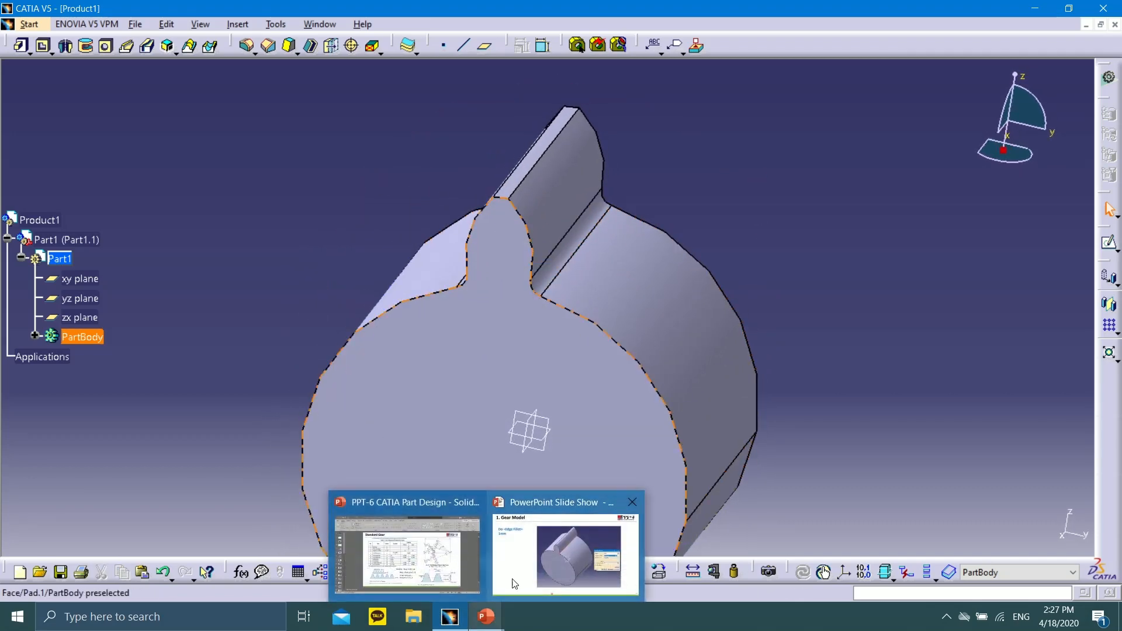
pyautogui.click(514, 582)
pyautogui.click(65, 615)
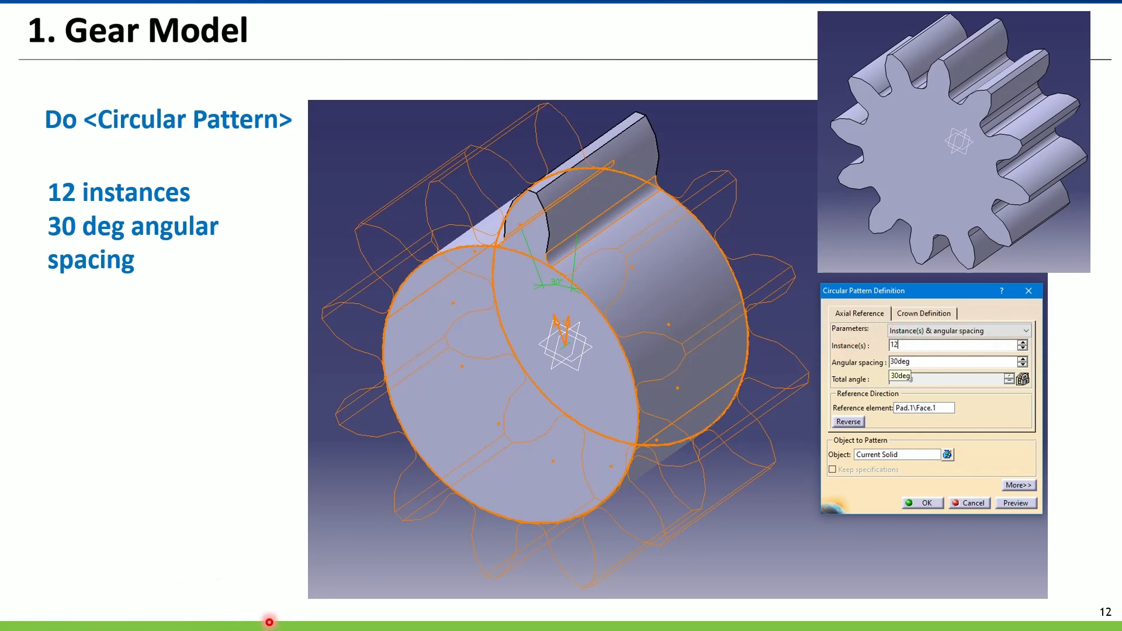
pyautogui.press('super')
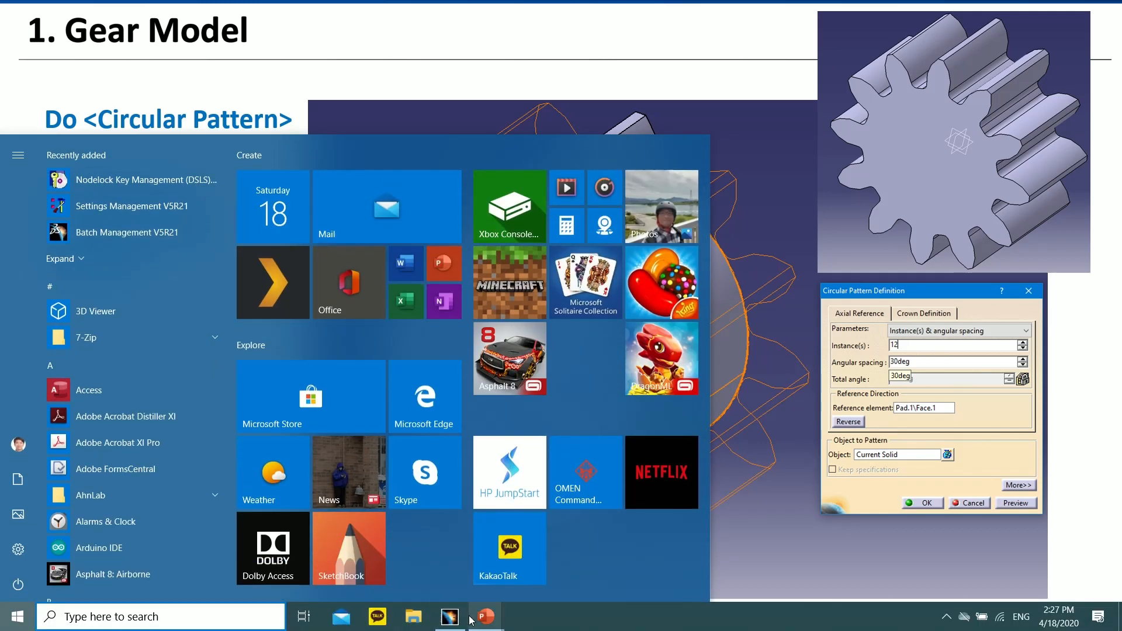
pyautogui.click(450, 616)
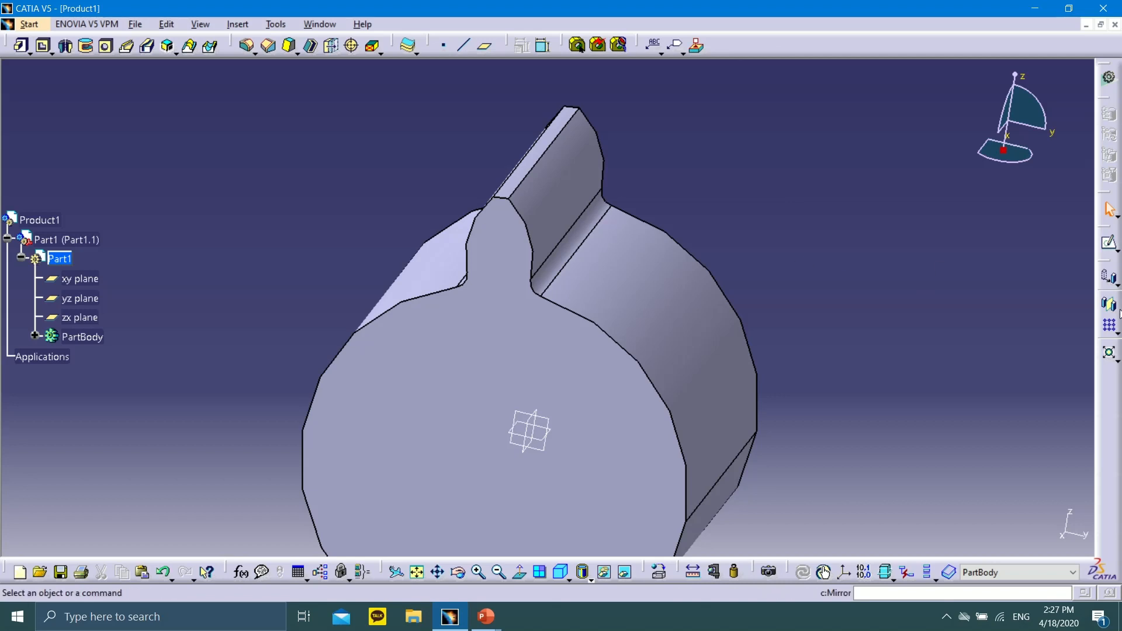
# Step: Start a Circular Pattern of the current solid as a complete crown with 24 instances about the X axis
pyautogui.click(1118, 333)
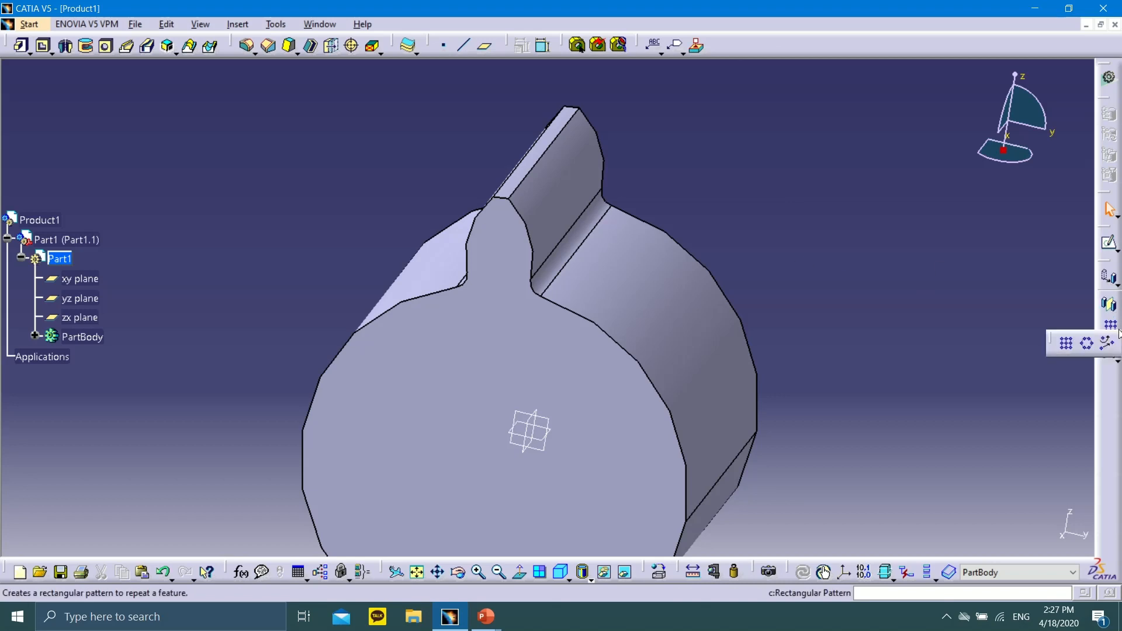
pyautogui.click(1089, 344)
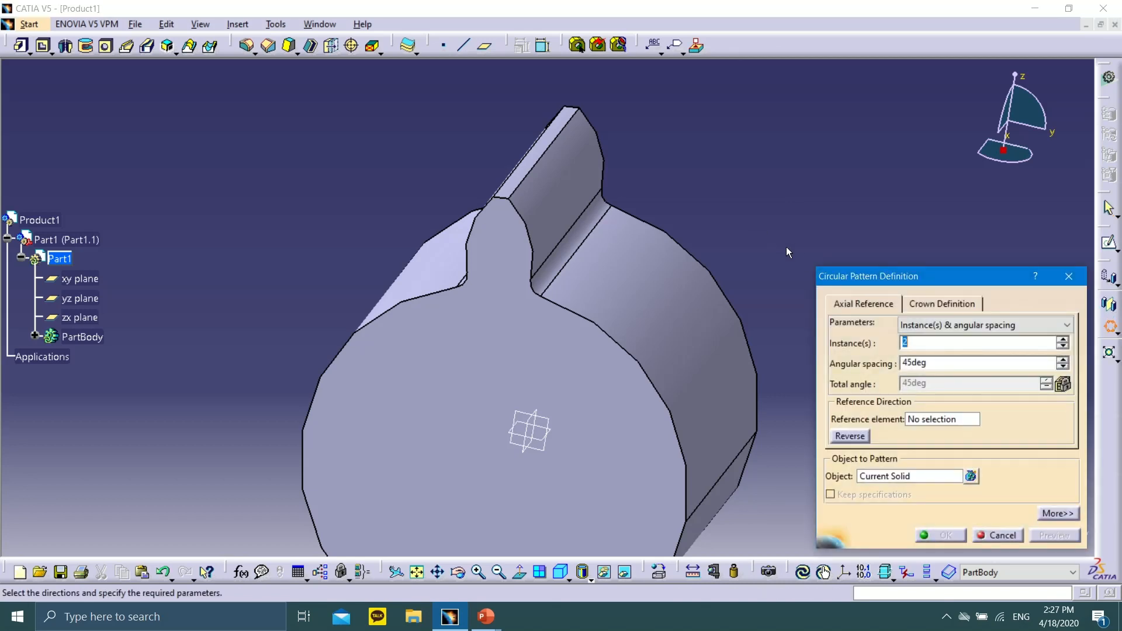
pyautogui.click(942, 327)
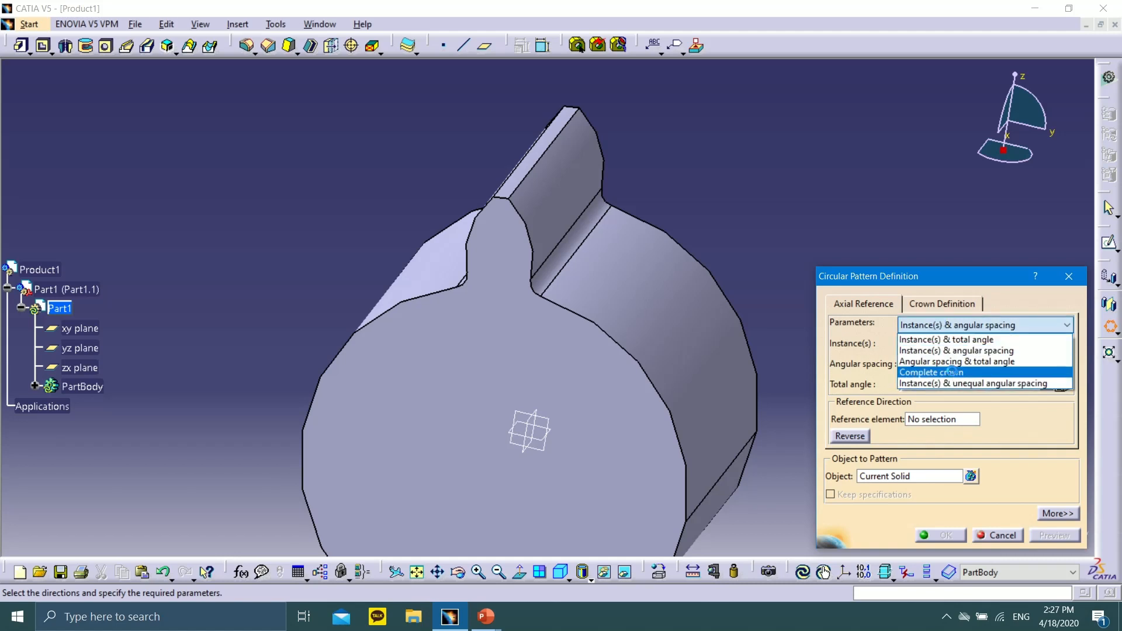
pyautogui.click(952, 372)
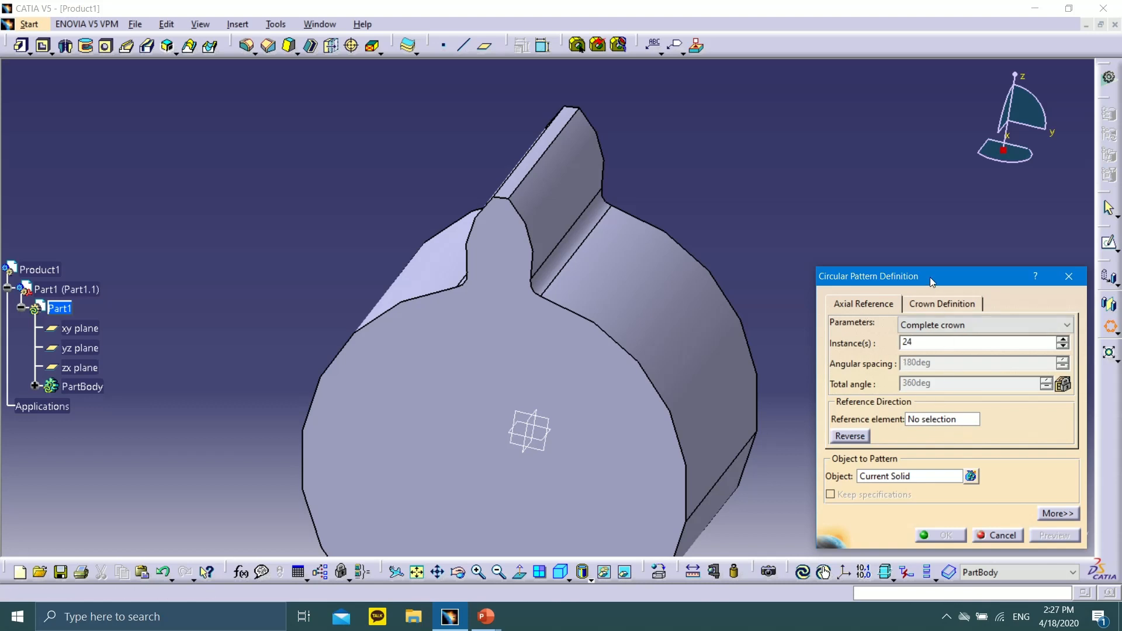
pyautogui.moveTo(931, 281); pyautogui.dragTo(846, 171)
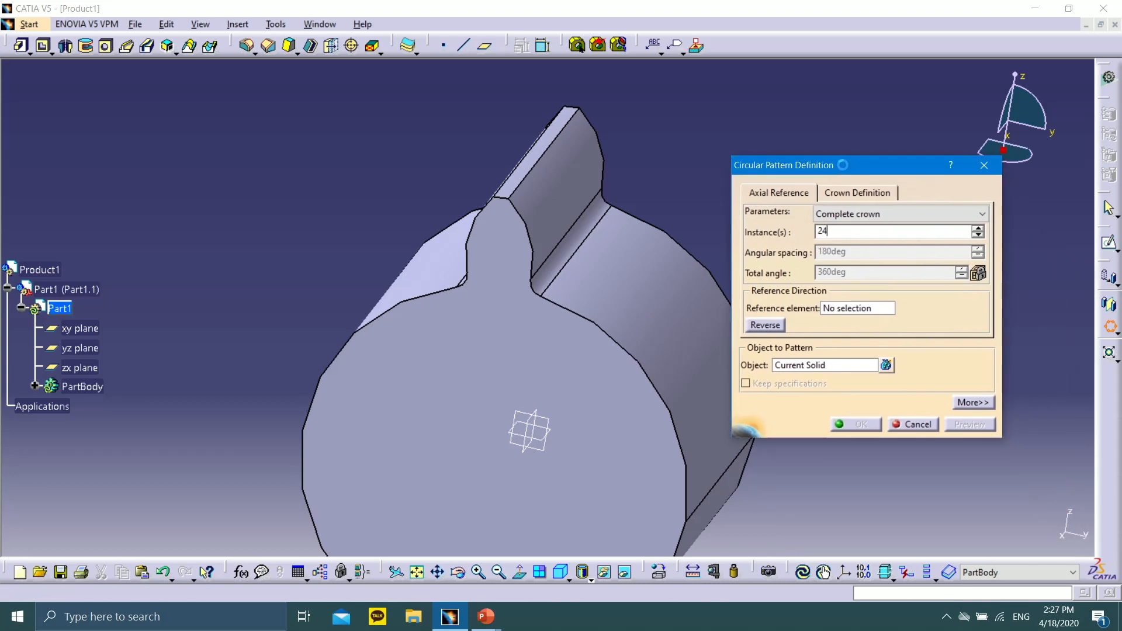
pyautogui.click(845, 309)
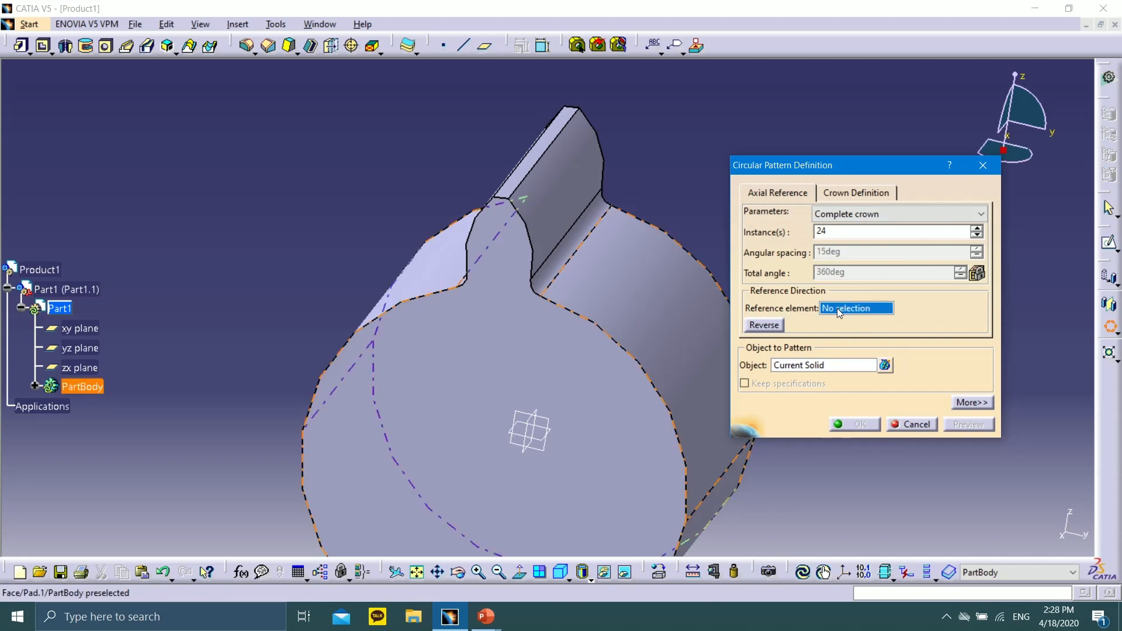
pyautogui.rightClick(839, 312)
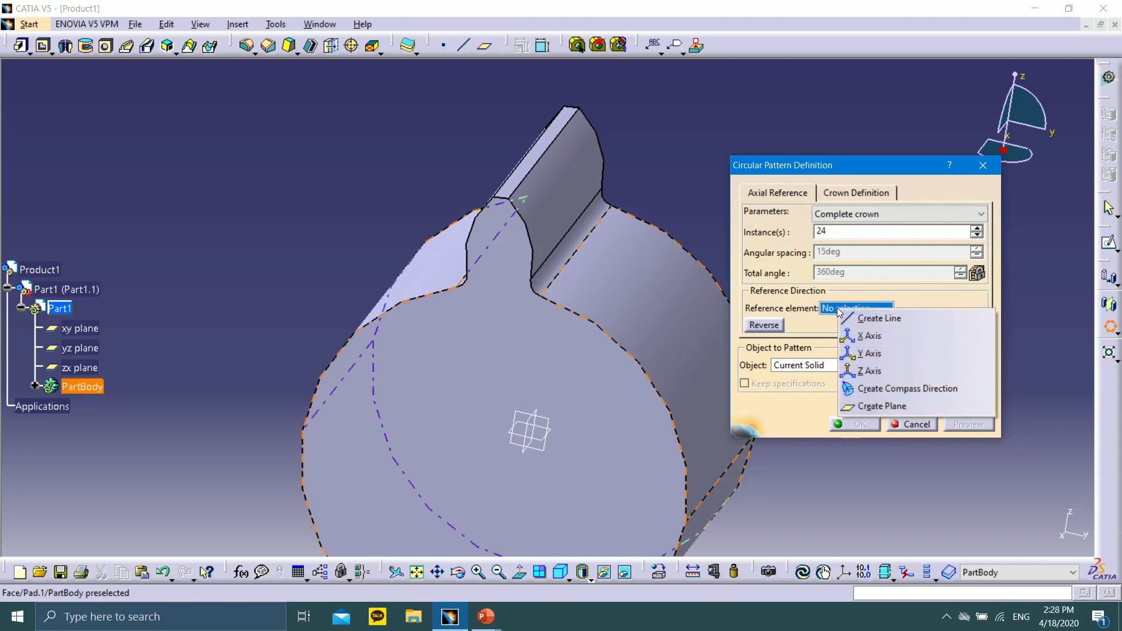
pyautogui.click(884, 337)
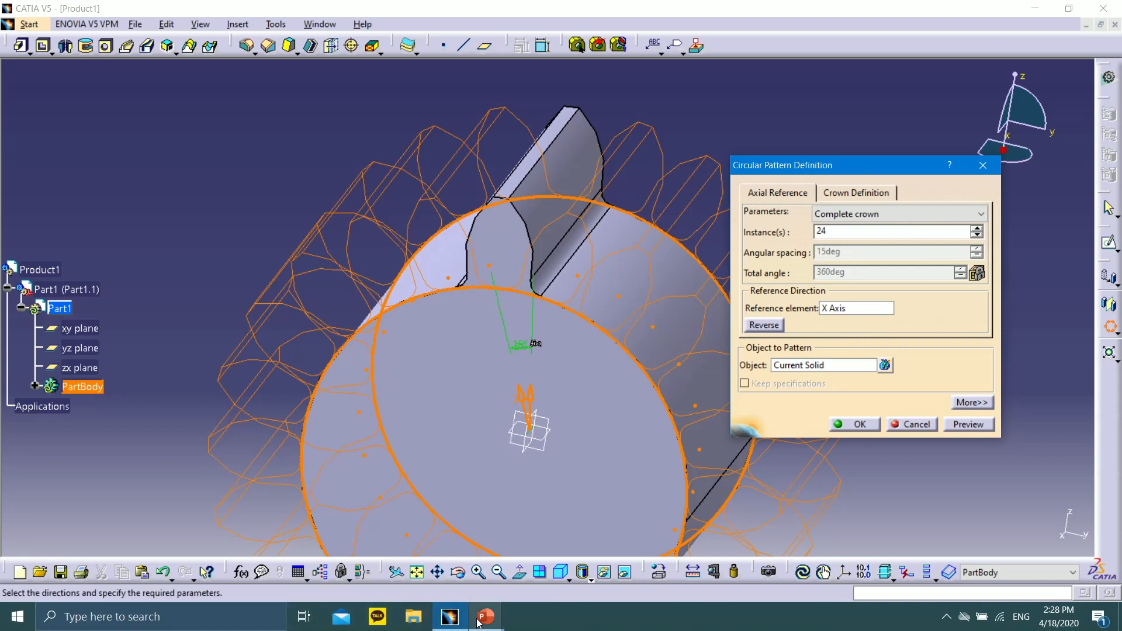
# Step: Check the required instance count on the Circular Pattern slide in PowerPoint and return to the pattern definition in CATIA
pyautogui.moveTo(478, 622)
pyautogui.click(500, 584)
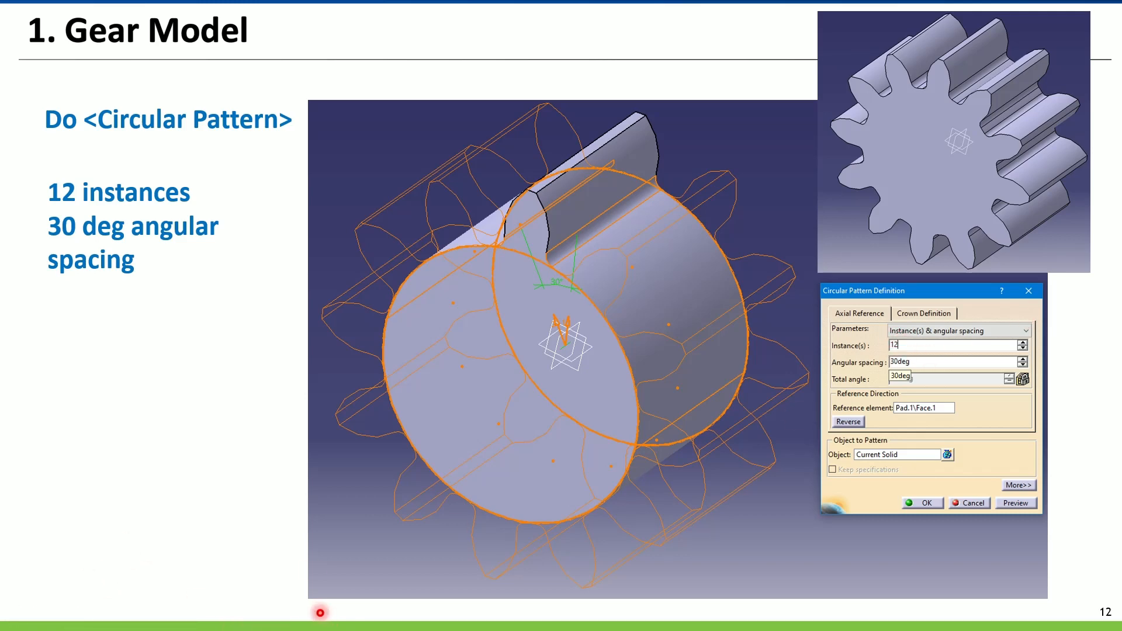
pyautogui.press('super')
pyautogui.click(449, 616)
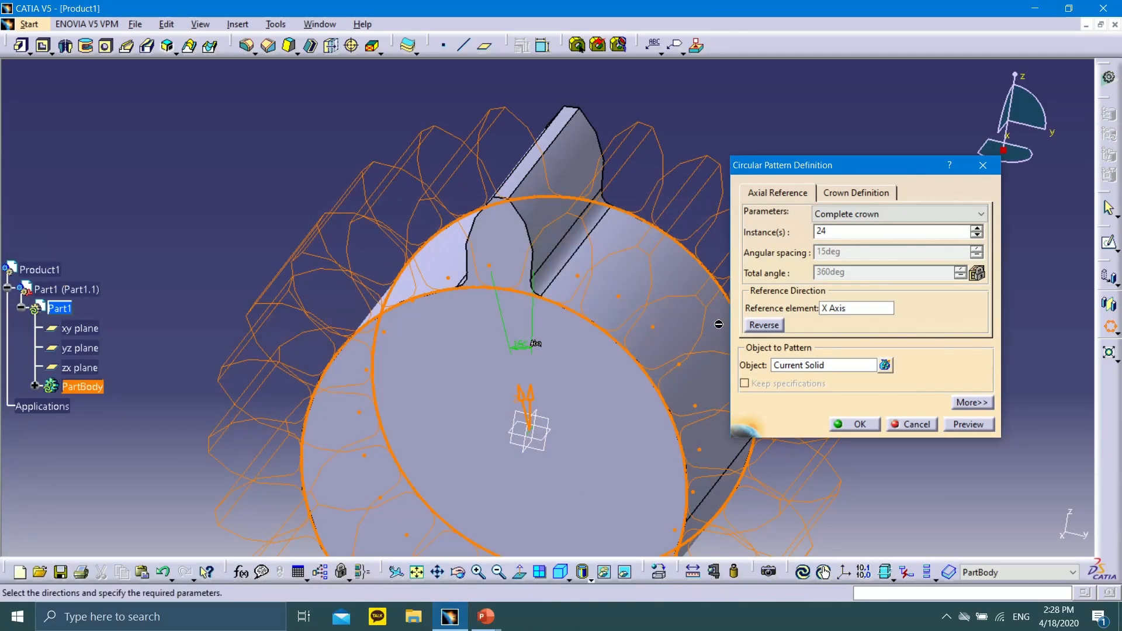
# Step: Set the circular pattern to 12 instances, preview it and complete the gear's ring of teeth
pyautogui.doubleClick(823, 231)
pyautogui.write('12')
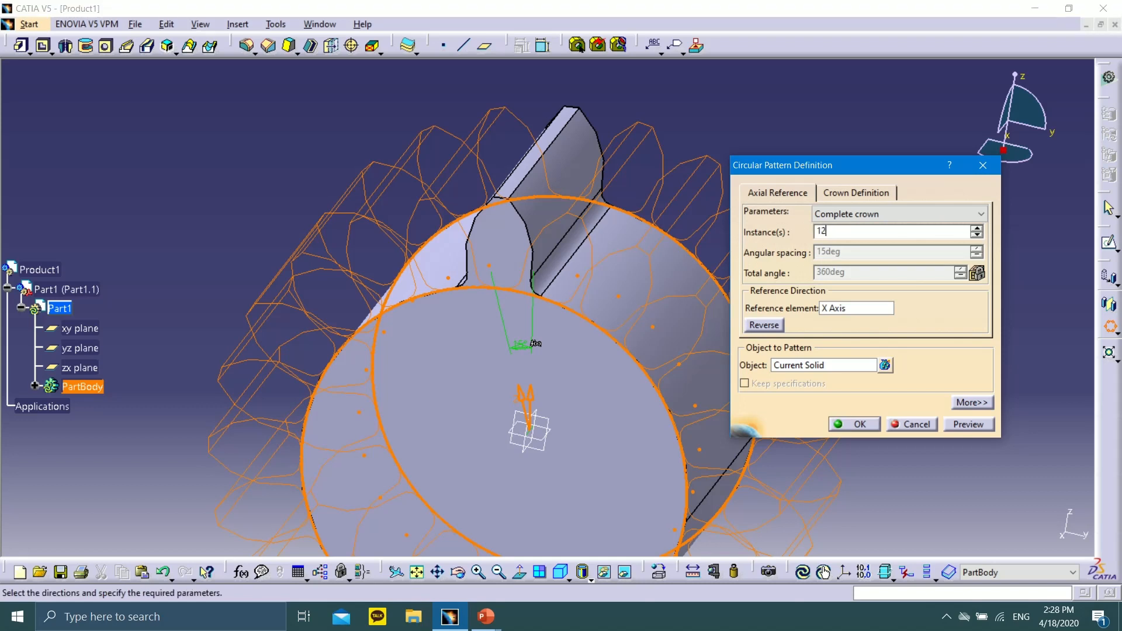
pyautogui.click(930, 250)
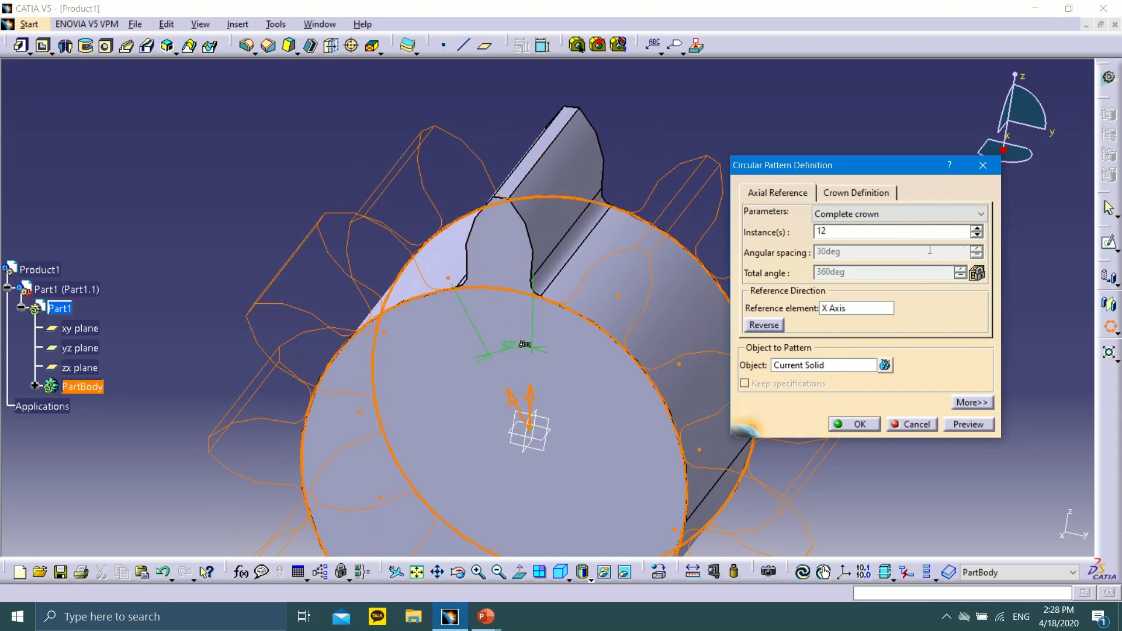
pyautogui.moveTo(846, 163); pyautogui.dragTo(917, 250)
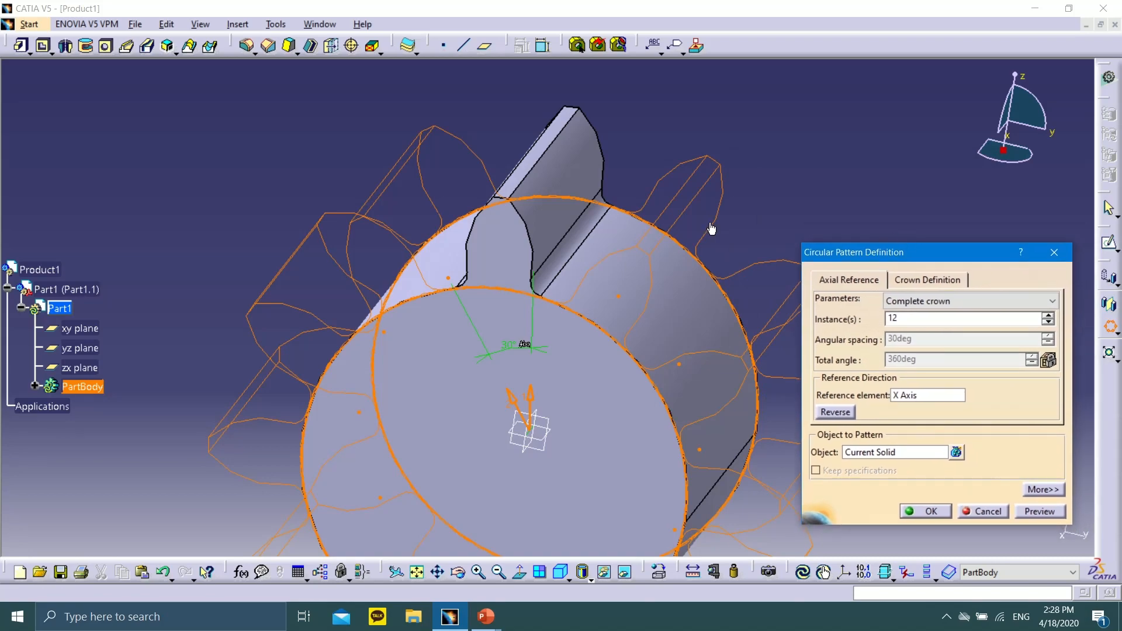
pyautogui.moveTo(737, 280); pyautogui.dragTo(711, 254, button='middle')
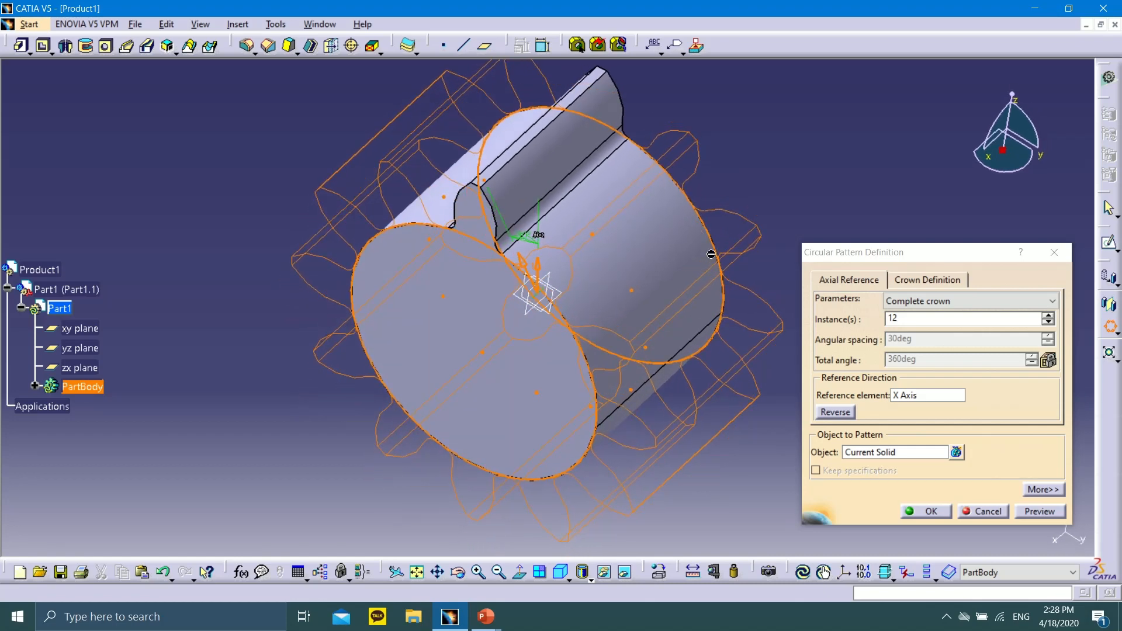
pyautogui.click(1042, 512)
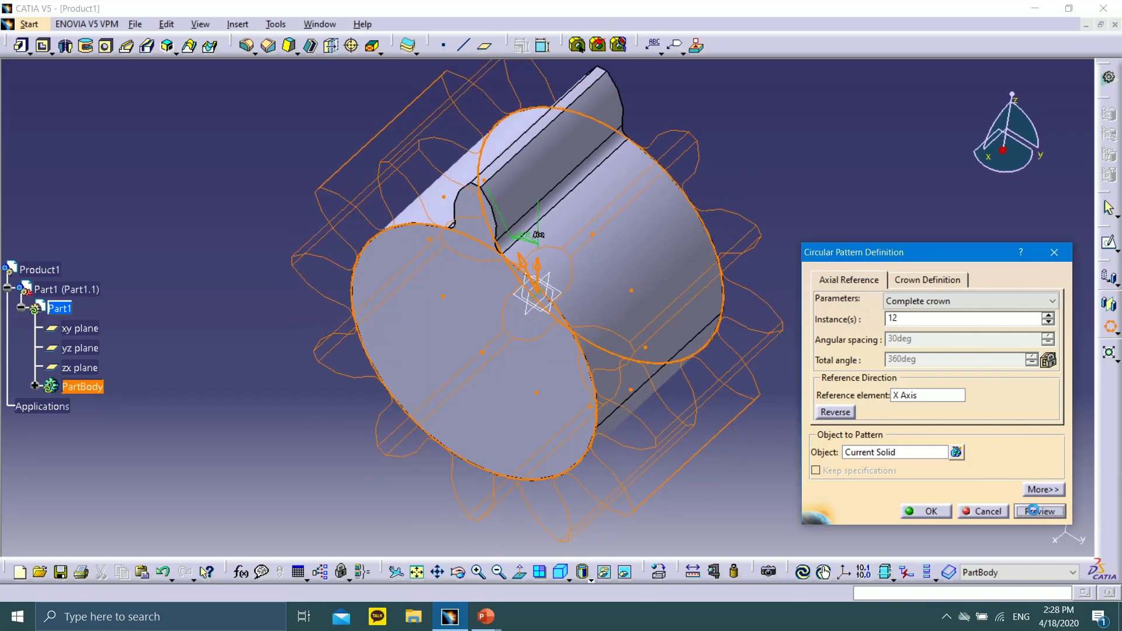
pyautogui.click(927, 512)
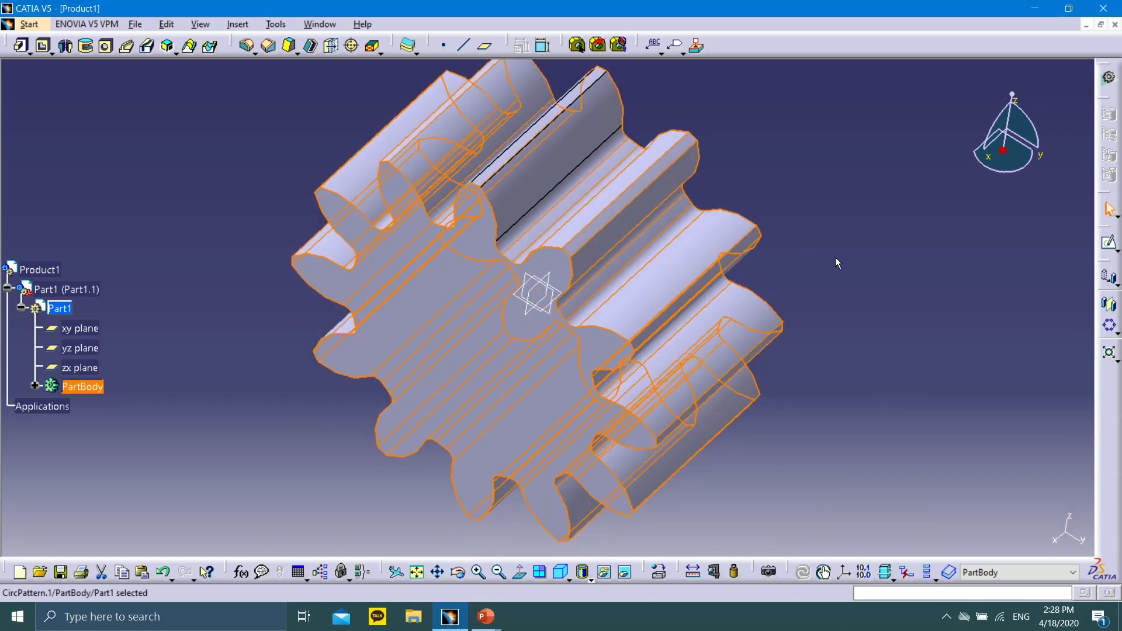
# Step: Examine the patterned gear in 3D and face-on in the standard front view
pyautogui.moveTo(355, 277); pyautogui.dragTo(510, 268, button='middle')
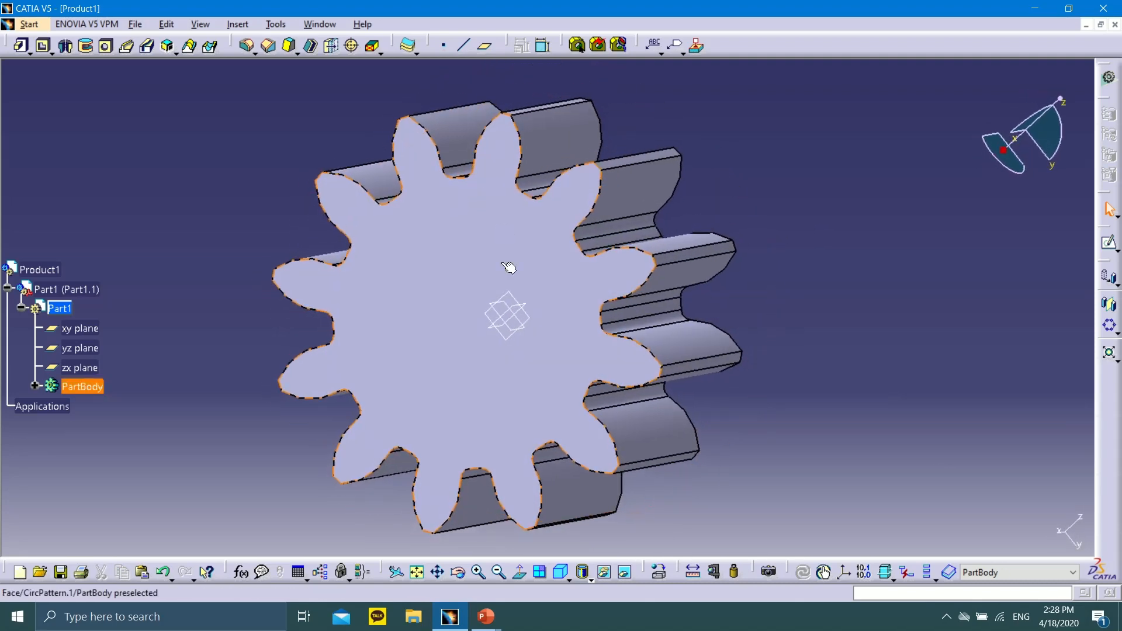
pyautogui.click(568, 575)
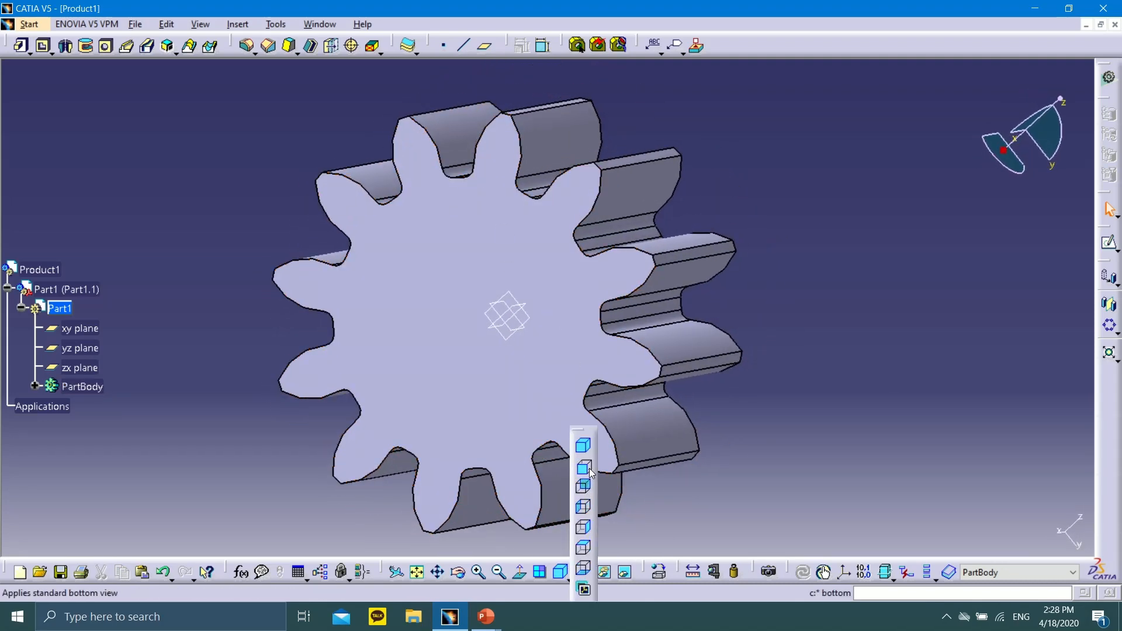
pyautogui.click(589, 468)
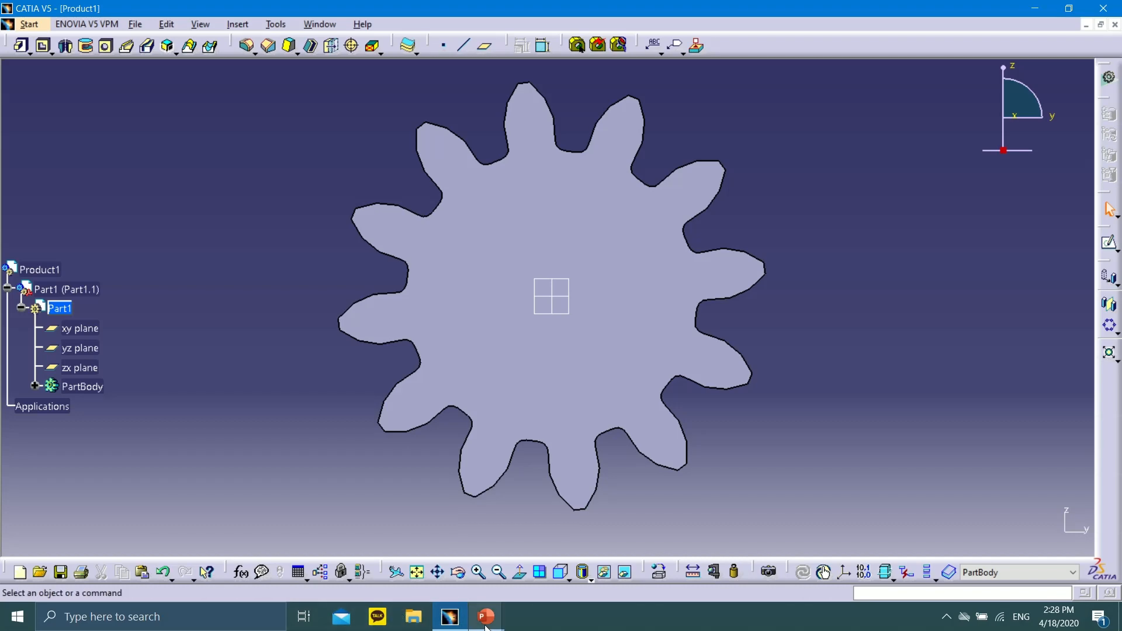
# Step: Check the PowerPoint slides for the hub's circle sketch and pad settings, and return to the gear in CATIA
pyautogui.moveTo(486, 625)
pyautogui.click(567, 544)
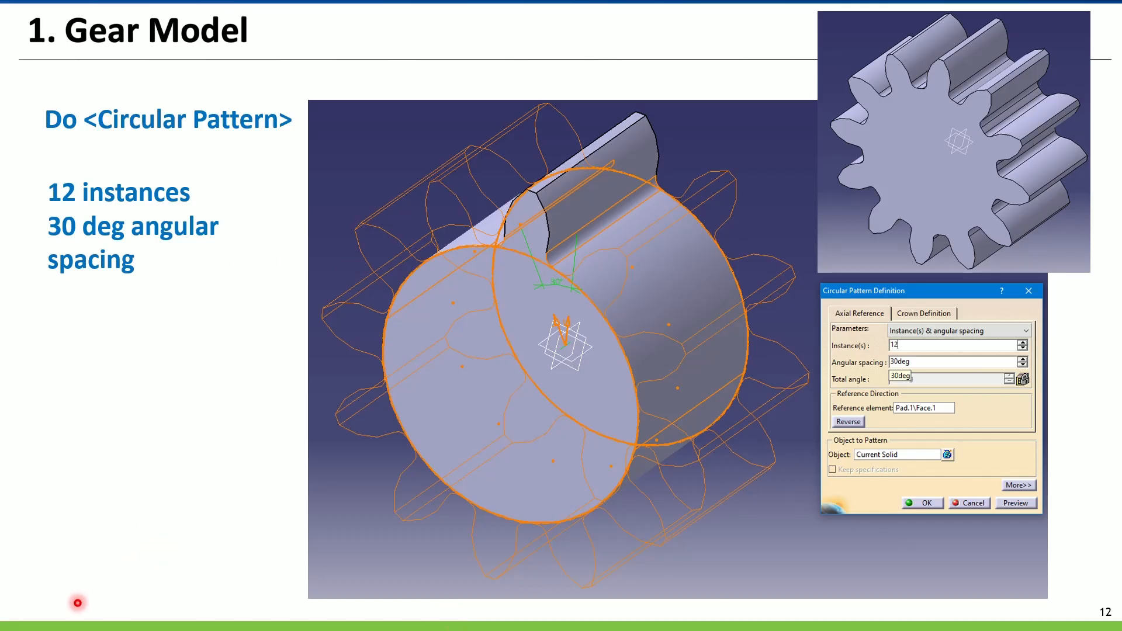
pyautogui.click(41, 618)
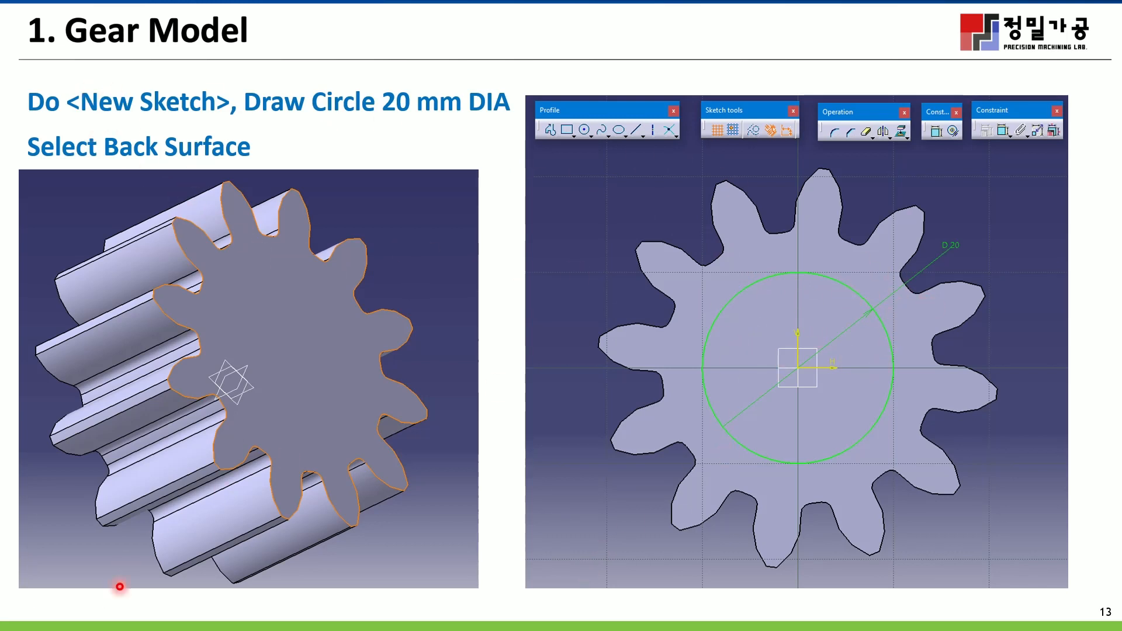
pyautogui.moveTo(107, 618)
pyautogui.click(40, 618)
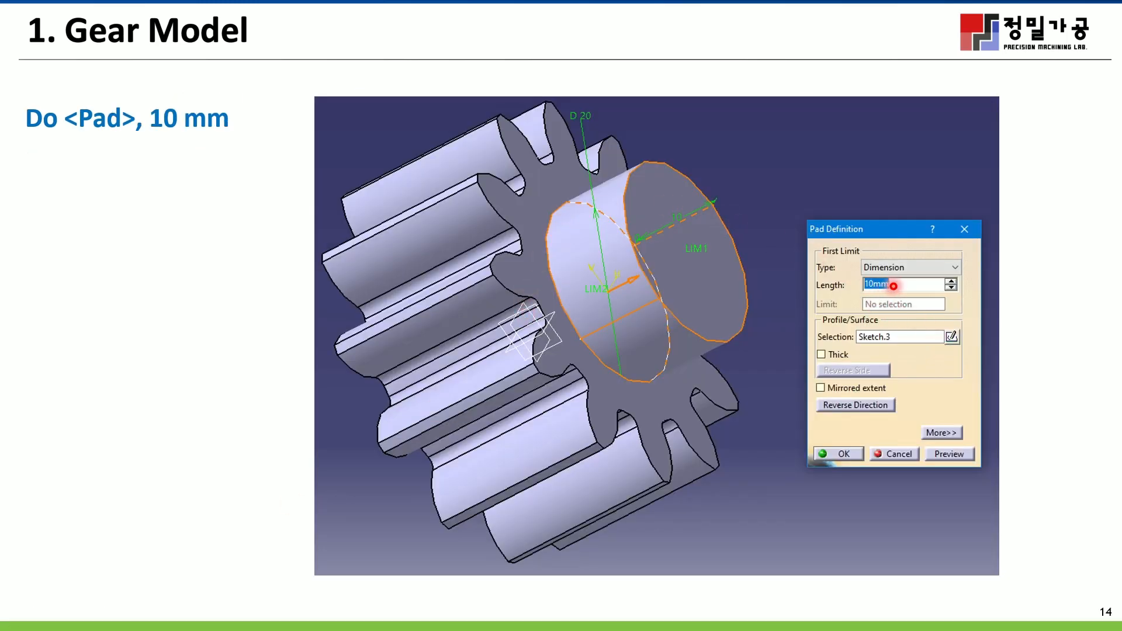
pyautogui.moveTo(76, 625)
pyautogui.press('super')
pyautogui.moveTo(486, 617)
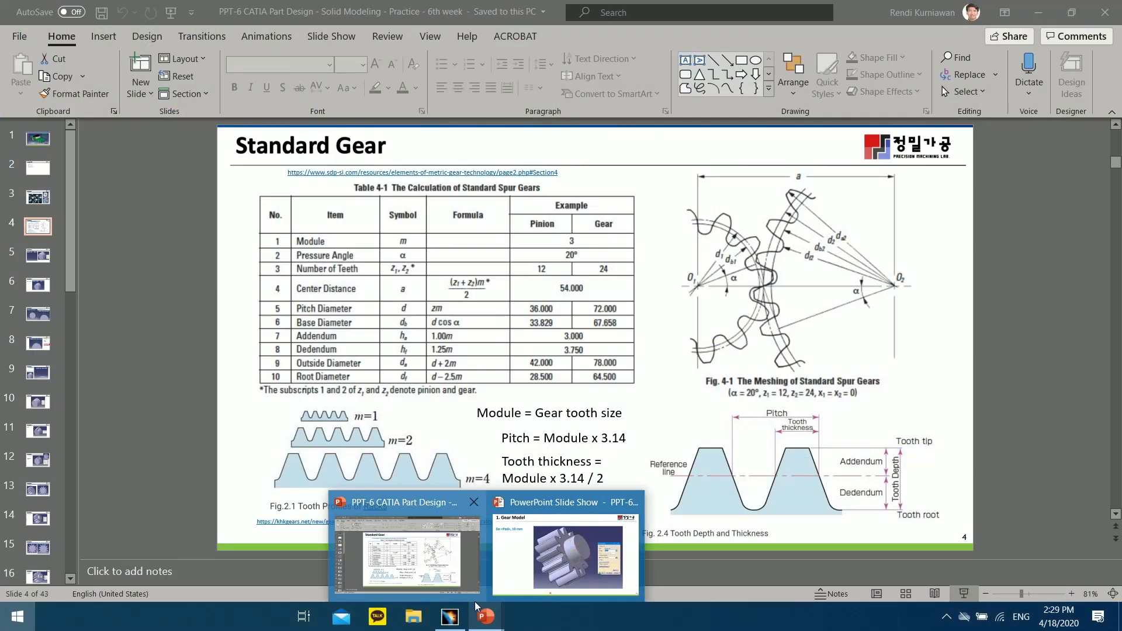
pyautogui.click(450, 616)
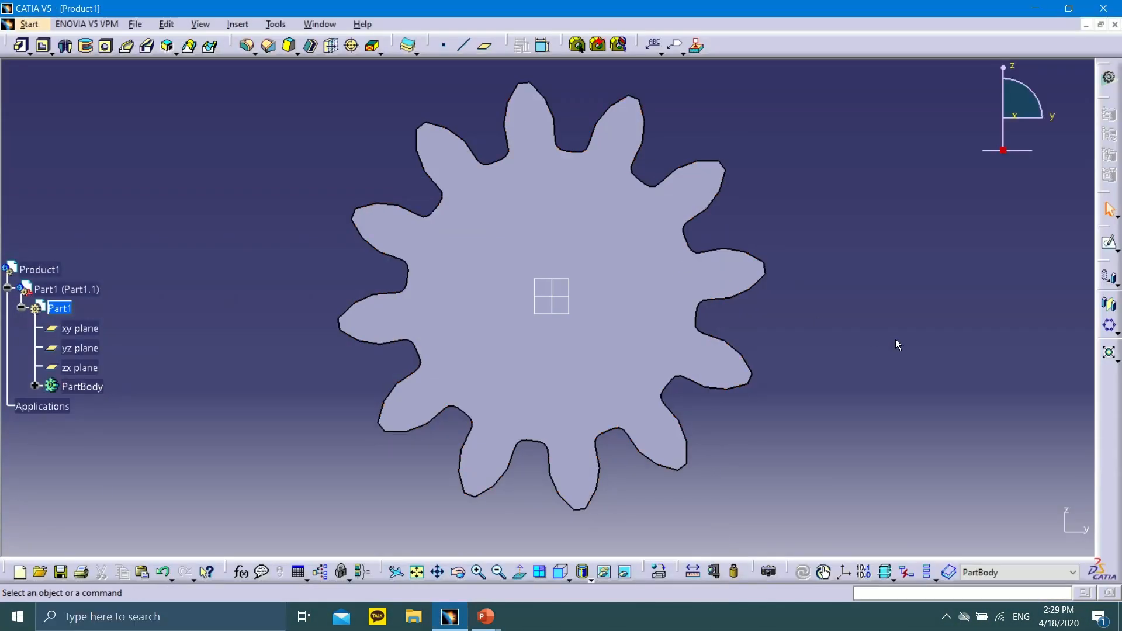
# Step: Create a positioned sketch on the gear's back face with implicit origin and orientation
pyautogui.moveTo(808, 241)
pyautogui.mouseDown(button='middle')
pyautogui.moveTo(744, 313)
pyautogui.moveTo(600, 309)
pyautogui.moveTo(681, 270)
pyautogui.mouseUp(button='middle')
pyautogui.click(681, 271)
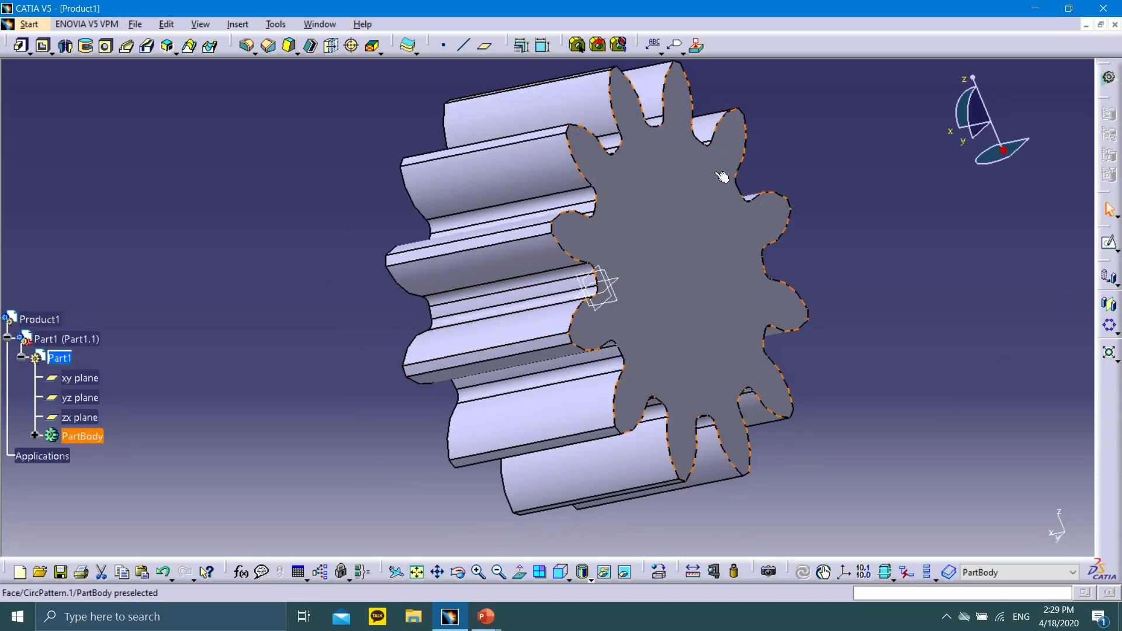
pyautogui.click(727, 282)
pyautogui.click(1116, 248)
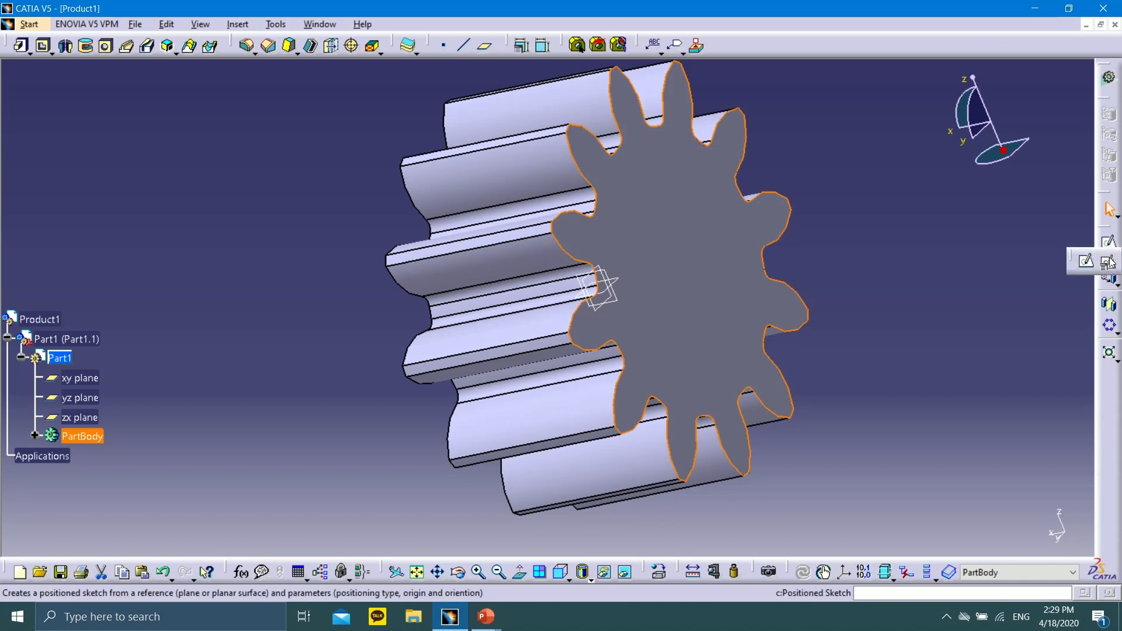
pyautogui.click(1109, 263)
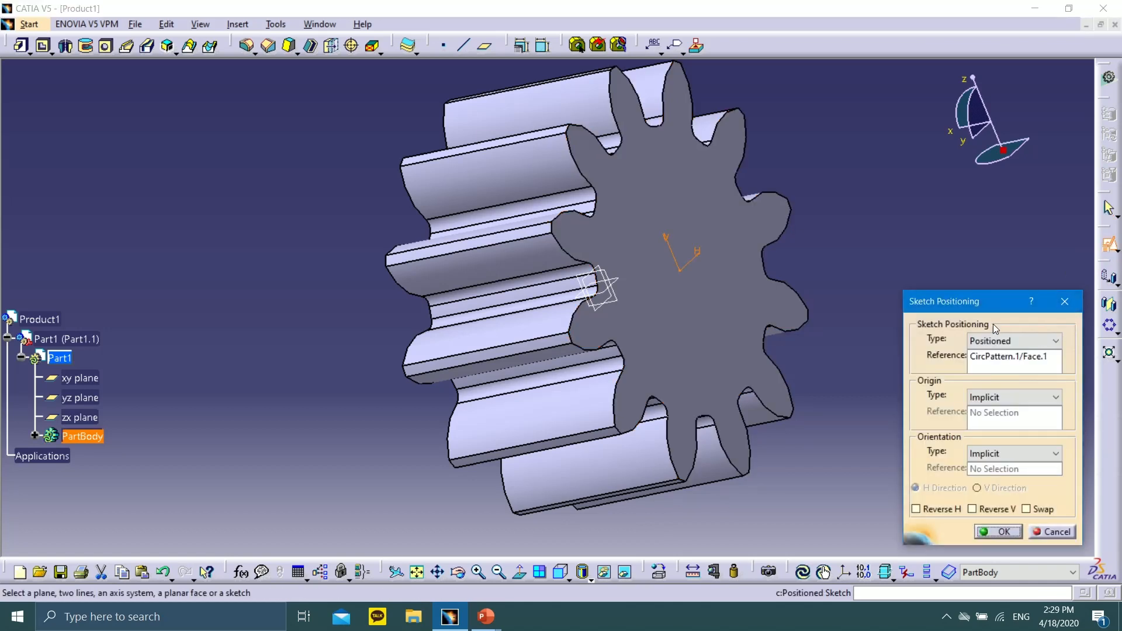
pyautogui.moveTo(977, 303); pyautogui.dragTo(986, 261)
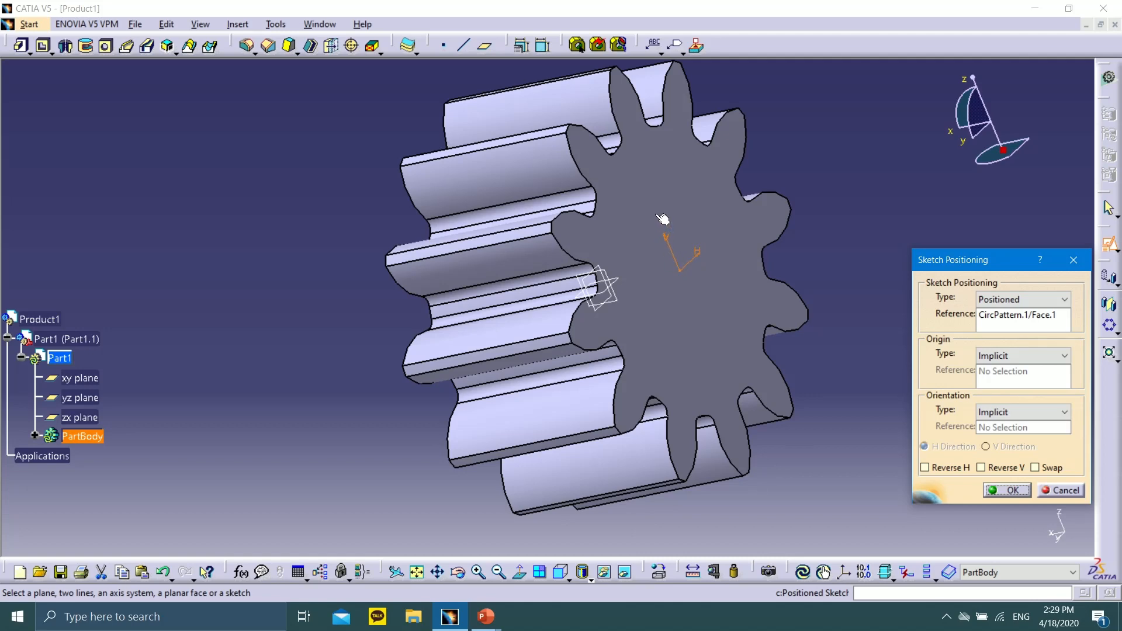
pyautogui.click(1011, 490)
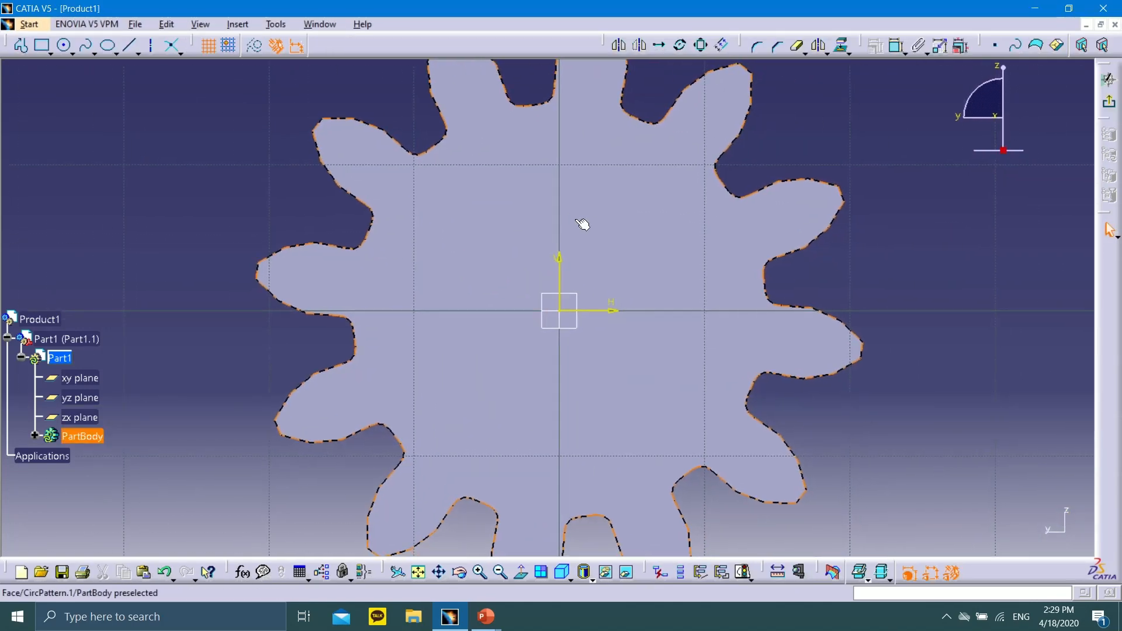
# Step: Sketch a circle about 22.7 mm in diameter centred on the sketch origin
pyautogui.click(63, 45)
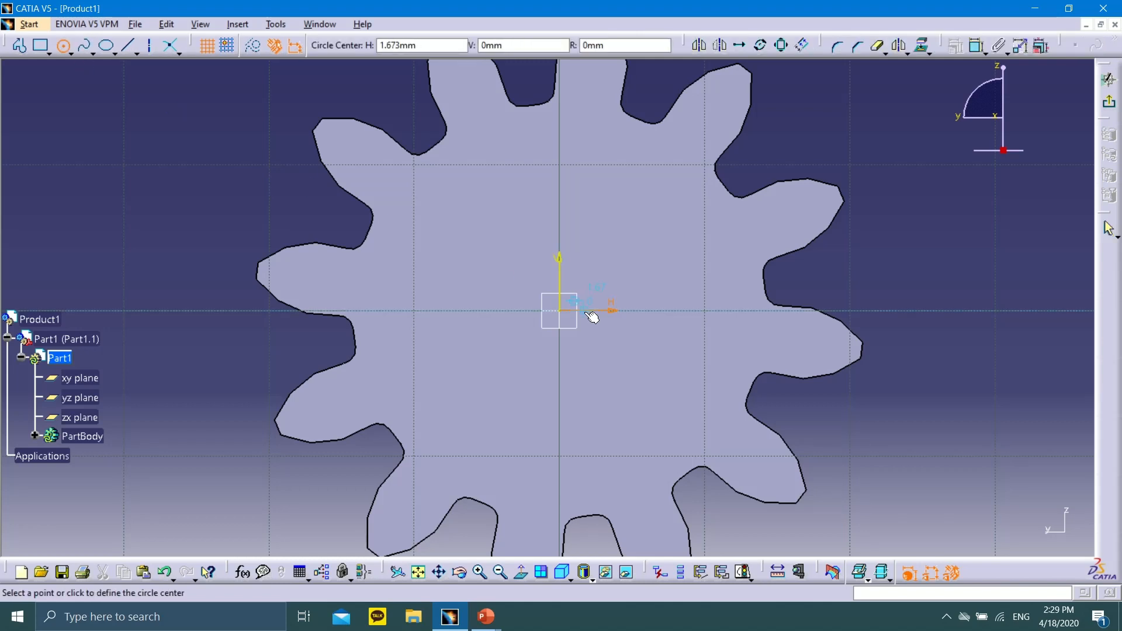
pyautogui.click(561, 311)
pyautogui.click(500, 156)
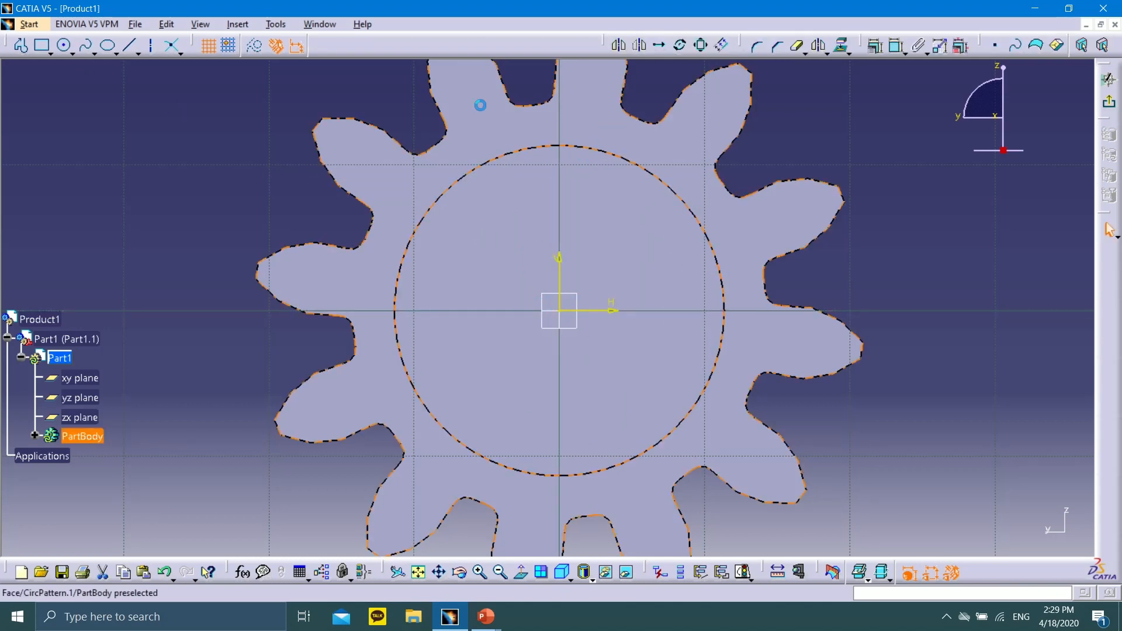
# Step: Dimension the circle's diameter and set it to 20 mm
pyautogui.click(897, 45)
pyautogui.click(689, 206)
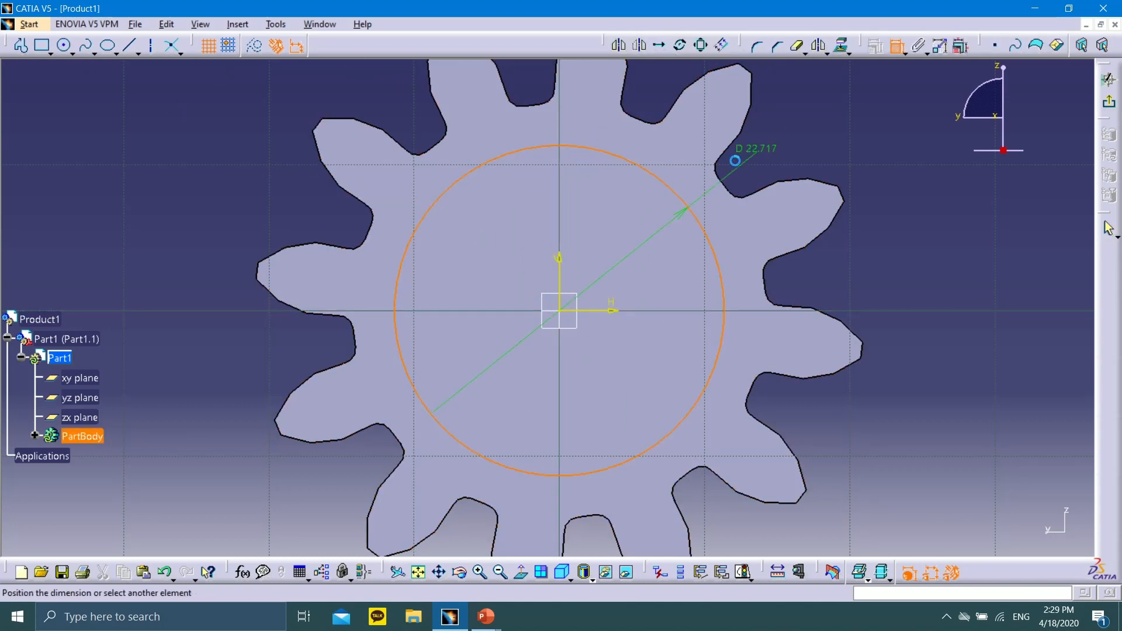
pyautogui.click(646, 198)
pyautogui.doubleClick(649, 204)
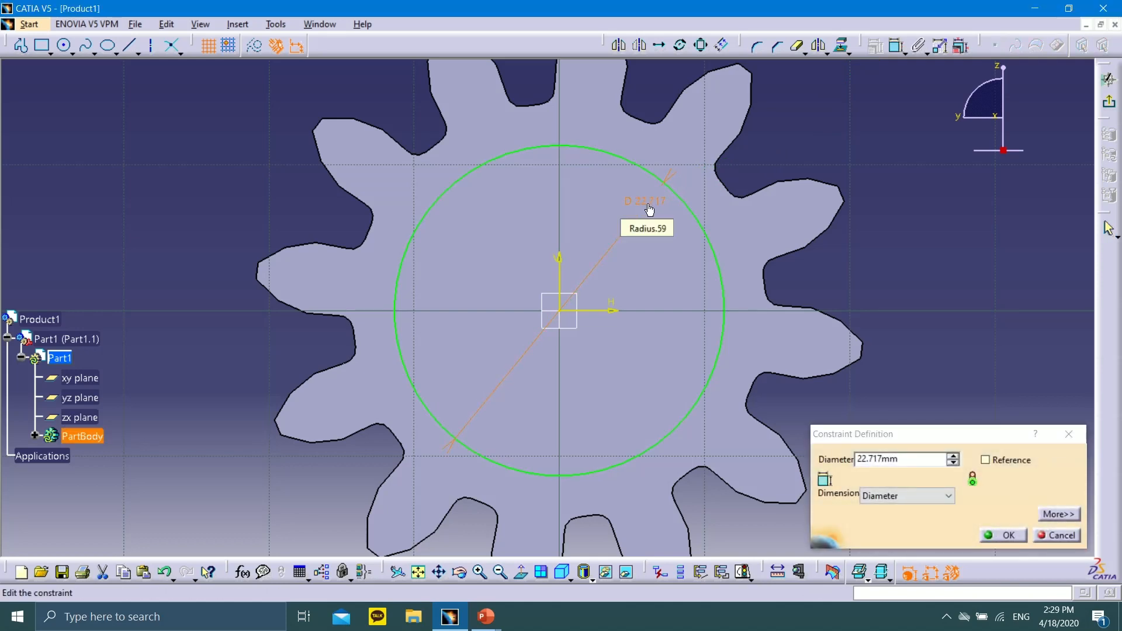
pyautogui.click(907, 459)
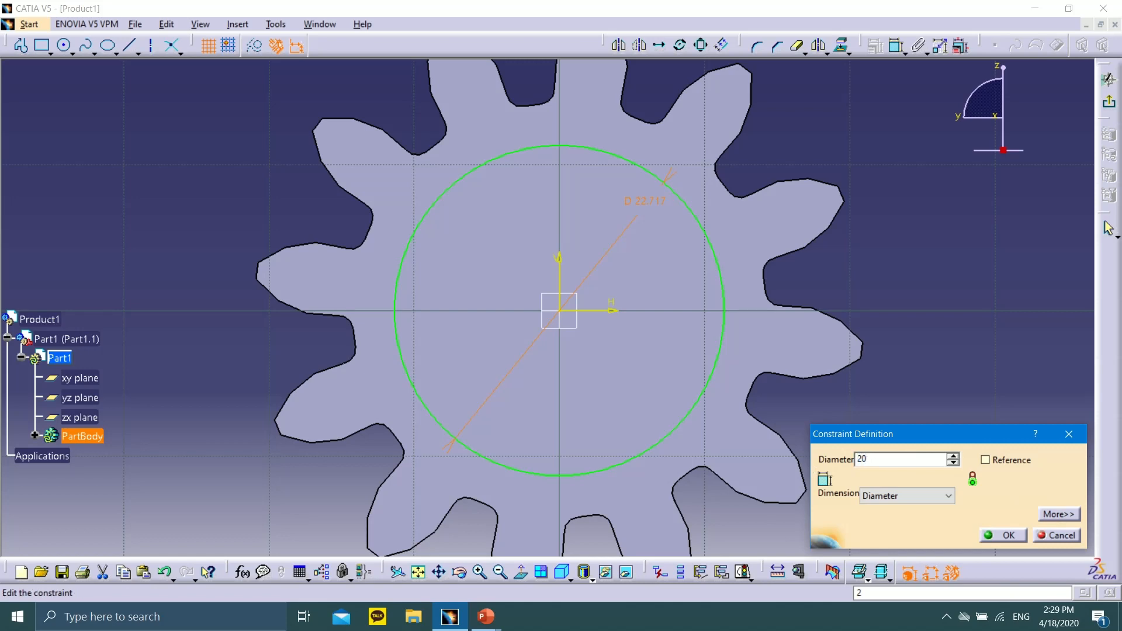
pyautogui.click(1003, 535)
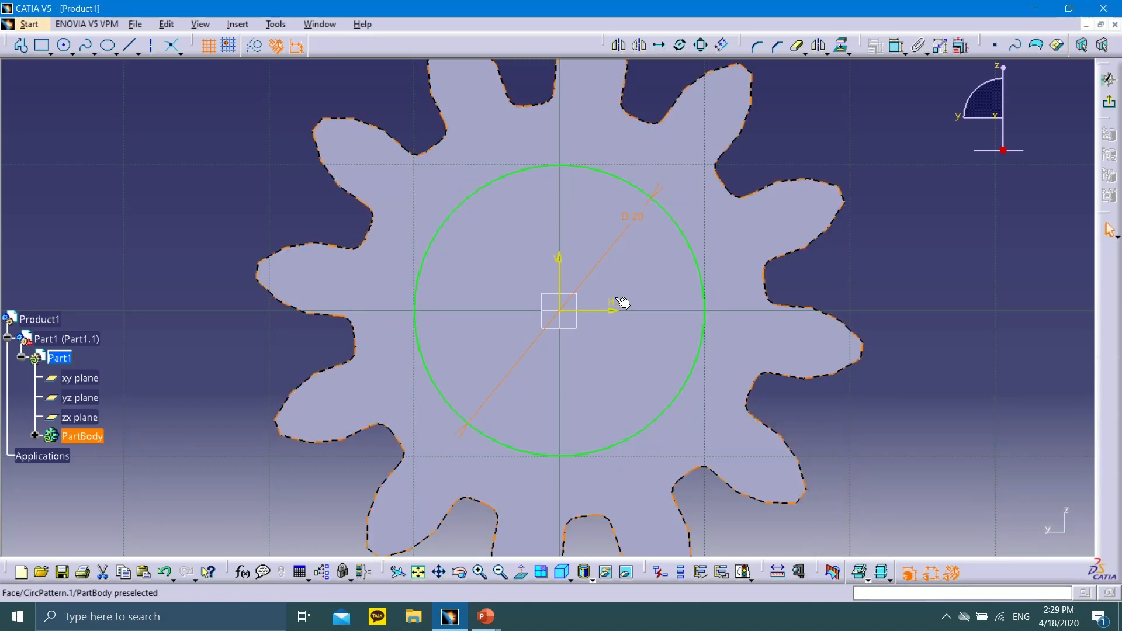
# Step: Leave the sketch and pad the circle 10 mm outward from the gear's back face as a hub
pyautogui.click(1109, 78)
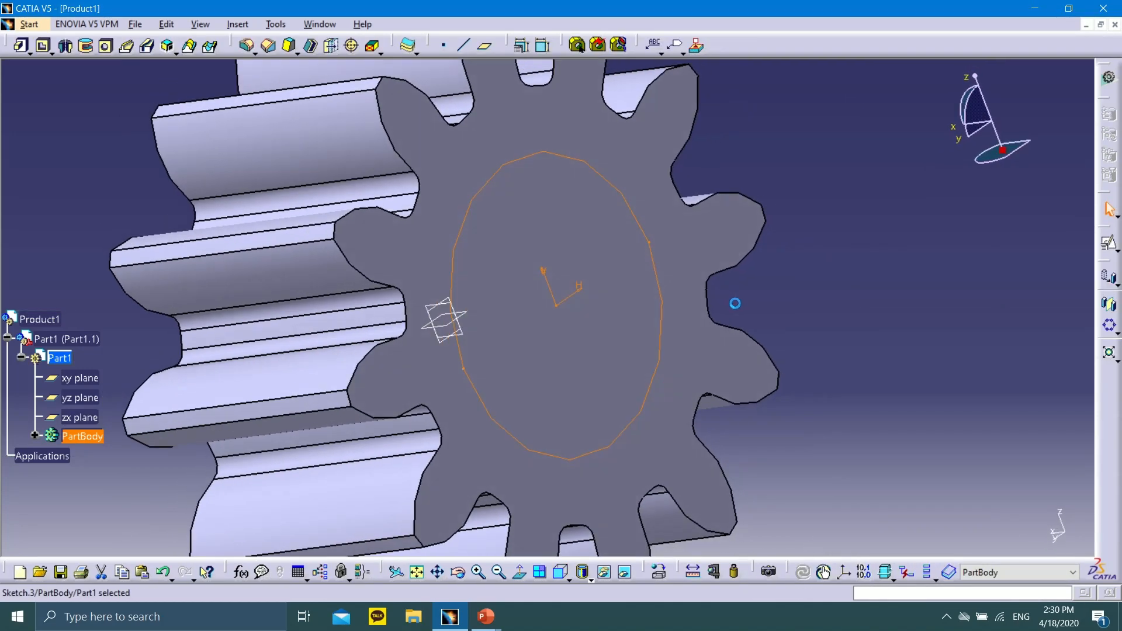
pyautogui.click(21, 45)
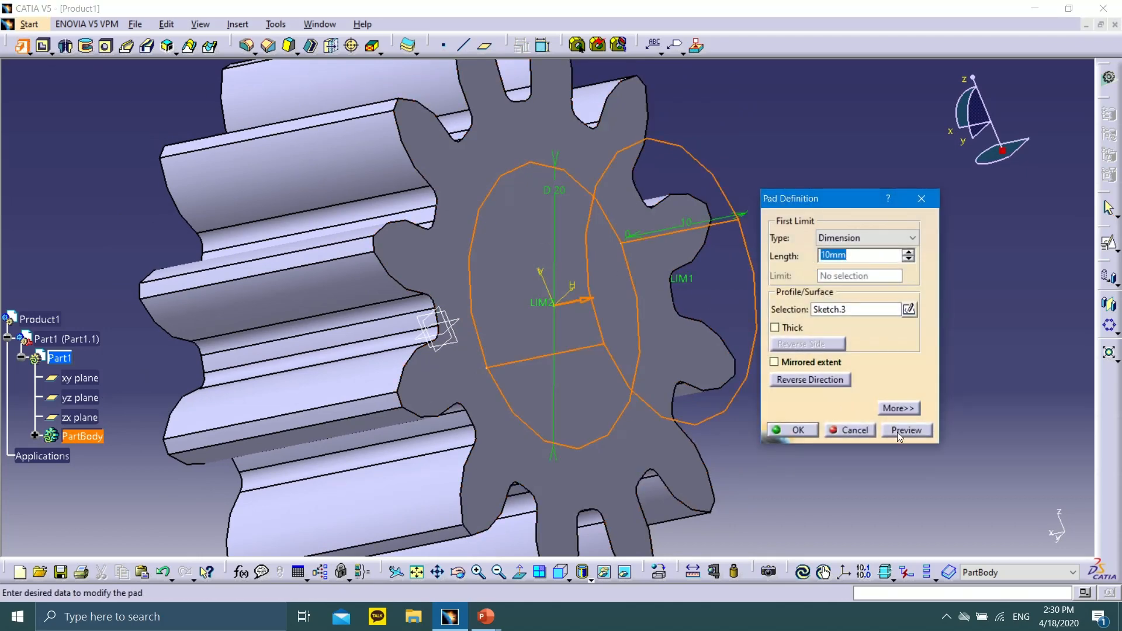
pyautogui.click(796, 430)
pyautogui.moveTo(826, 201); pyautogui.dragTo(701, 462, button='middle')
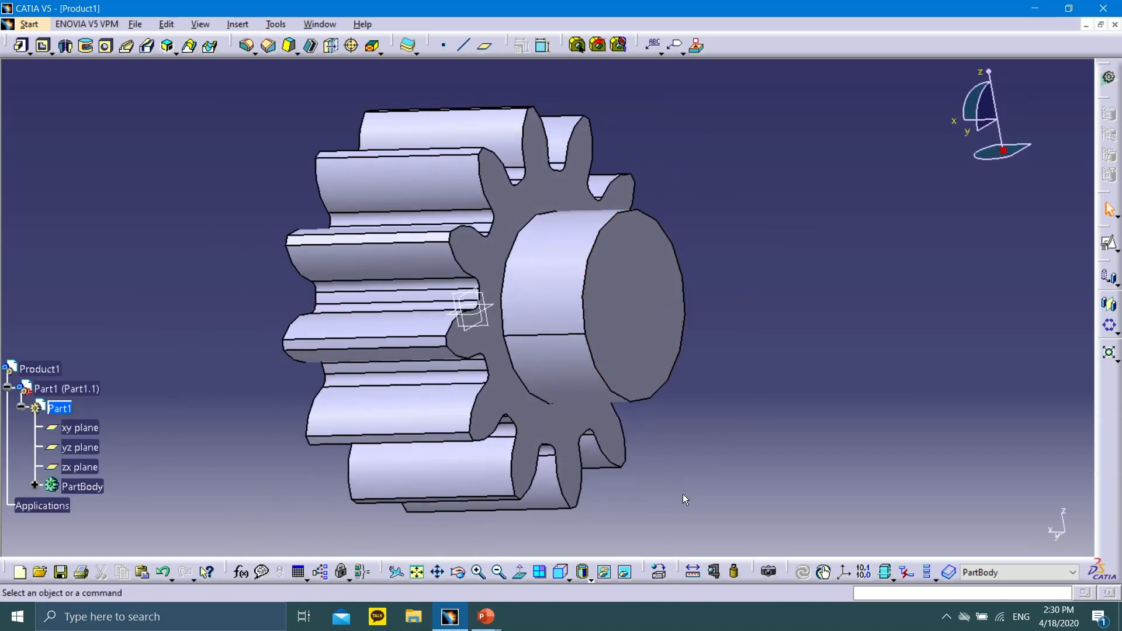
# Step: Check the PowerPoint slide on the key hole profile sketch and return to the gear model in CATIA
pyautogui.moveTo(484, 618)
pyautogui.click(569, 551)
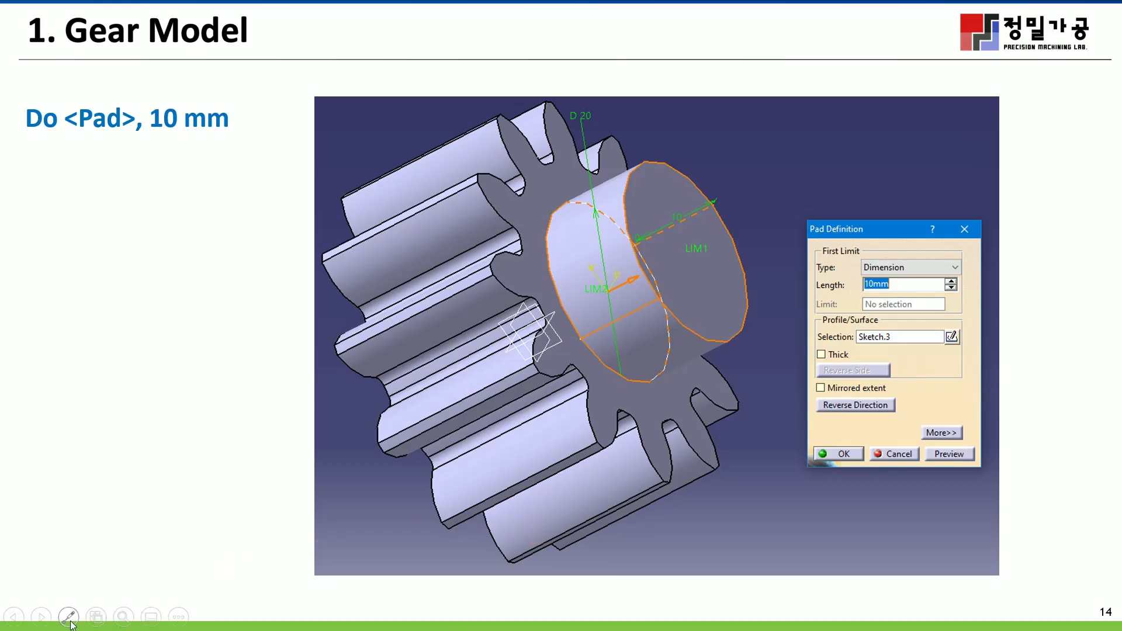
pyautogui.click(46, 617)
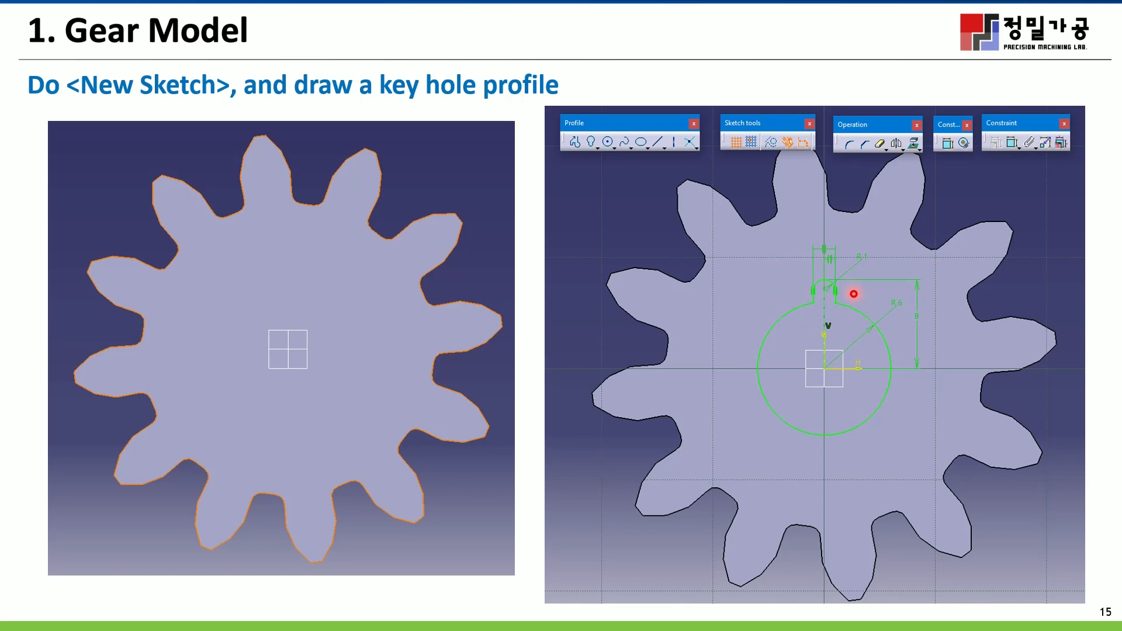
pyautogui.moveTo(178, 616)
pyautogui.press('super')
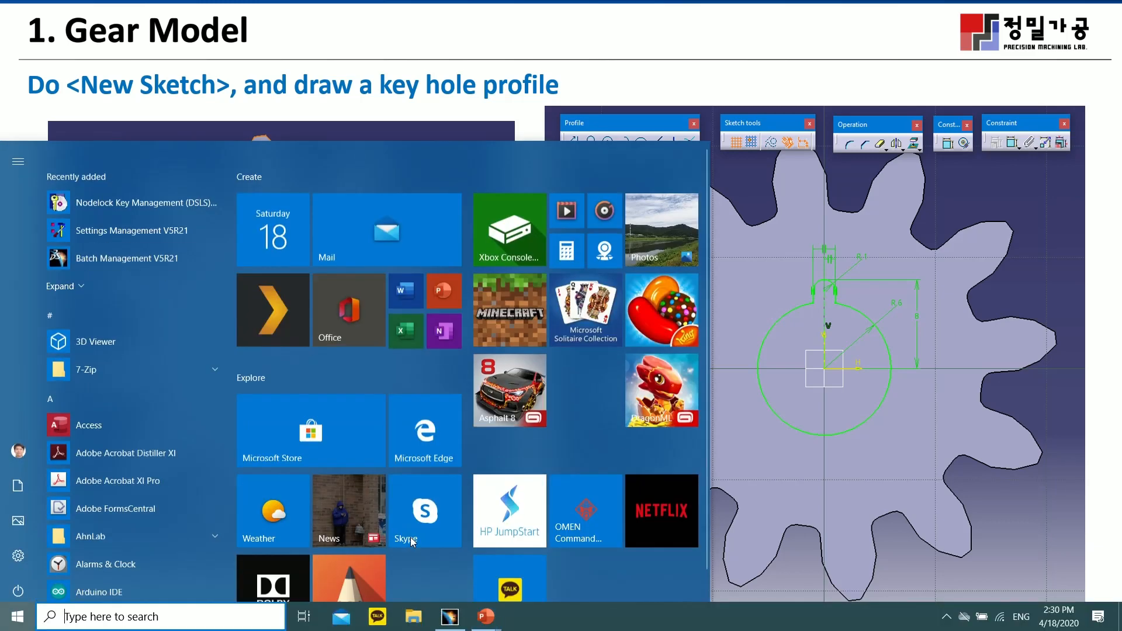
pyautogui.click(450, 616)
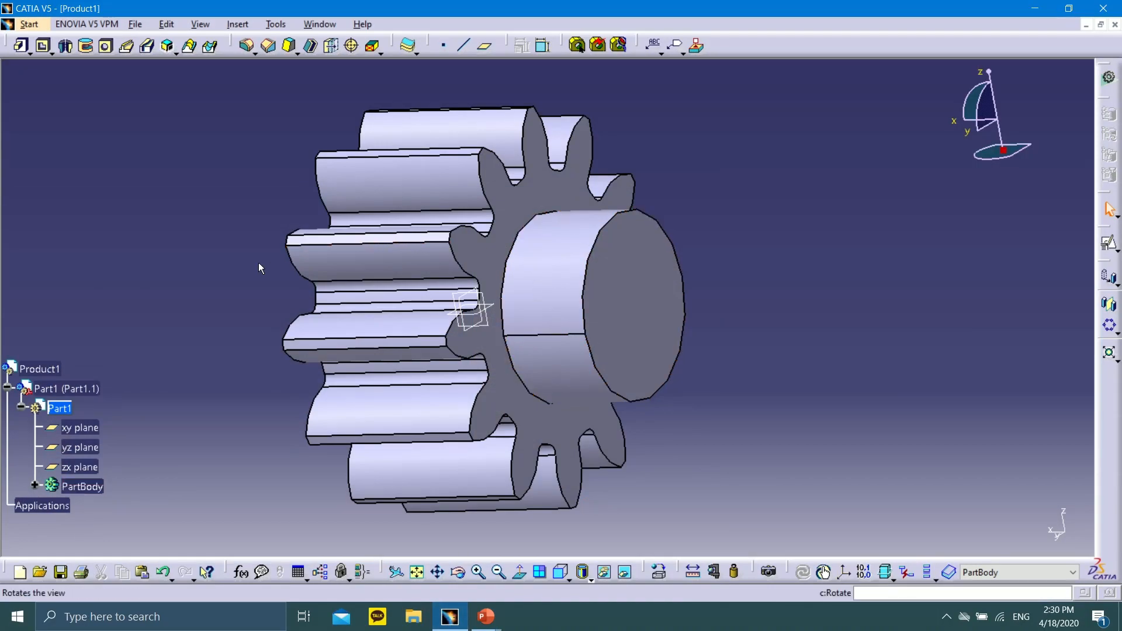
# Step: Create a positioned sketch on the gear's front face, opposite the hub, with implicit origin and orientation
pyautogui.moveTo(258, 266); pyautogui.dragTo(493, 319, button='middle')
pyautogui.click(492, 318)
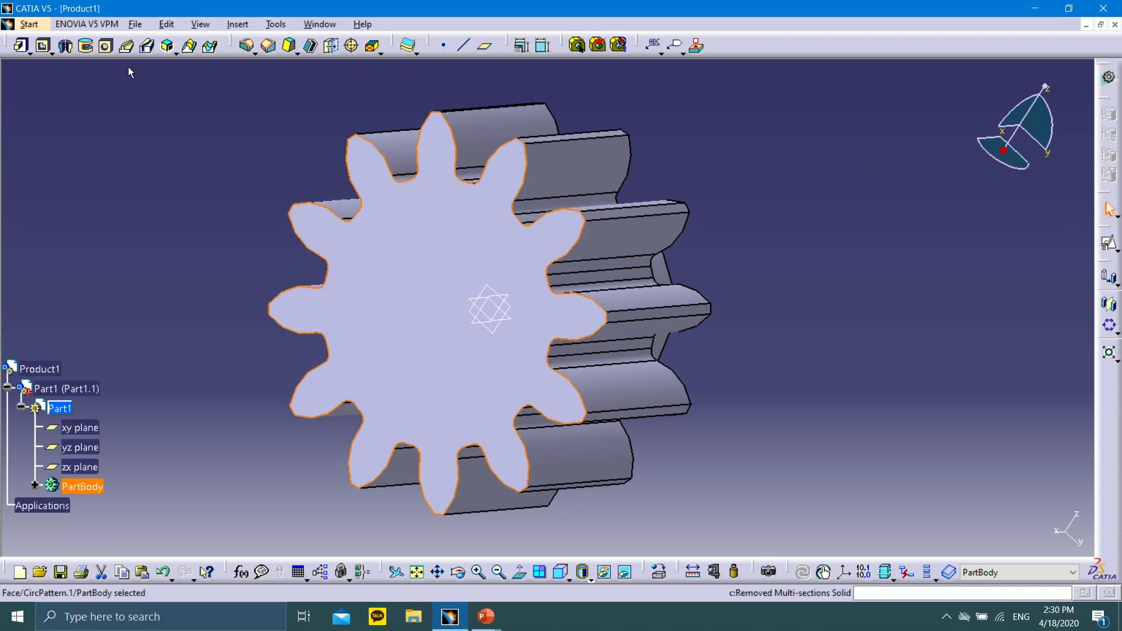
pyautogui.click(1116, 250)
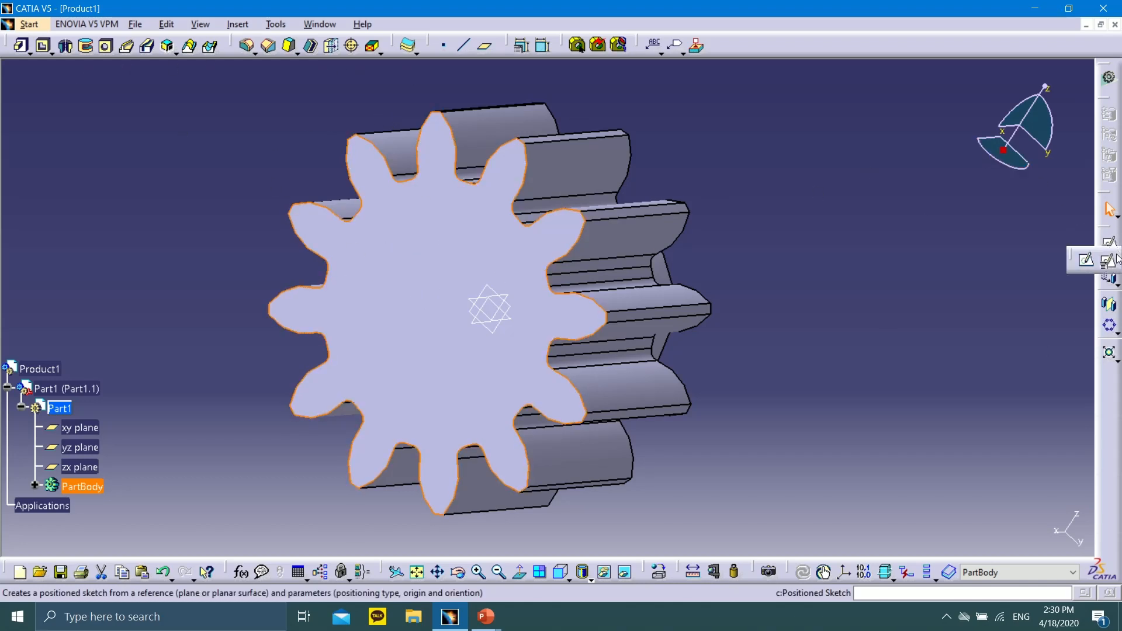
pyautogui.click(1110, 260)
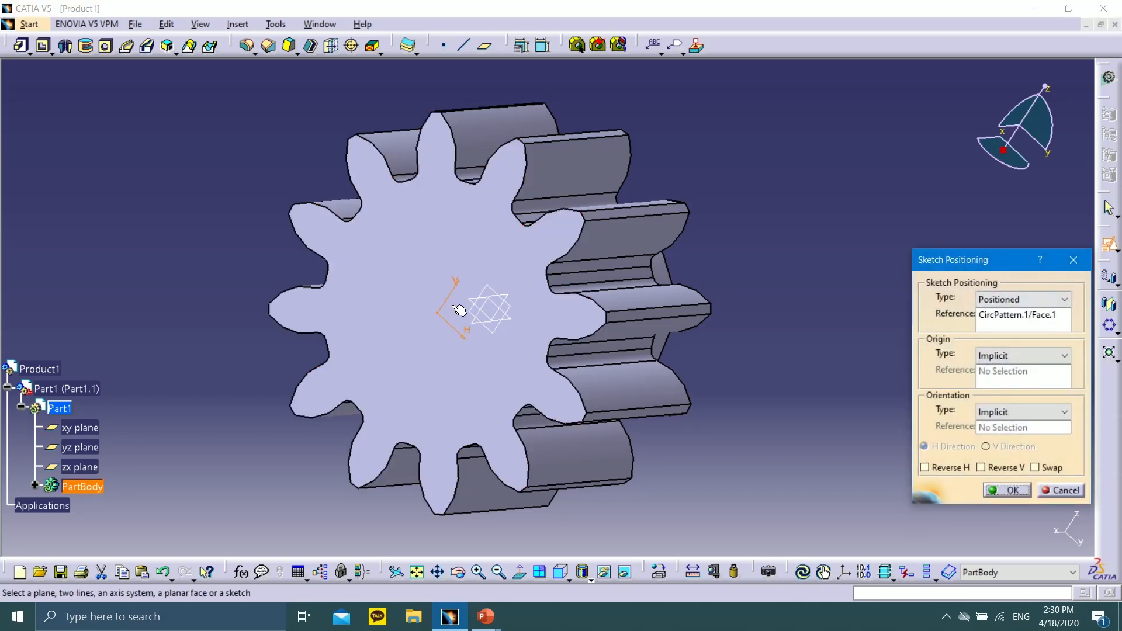
pyautogui.click(1011, 490)
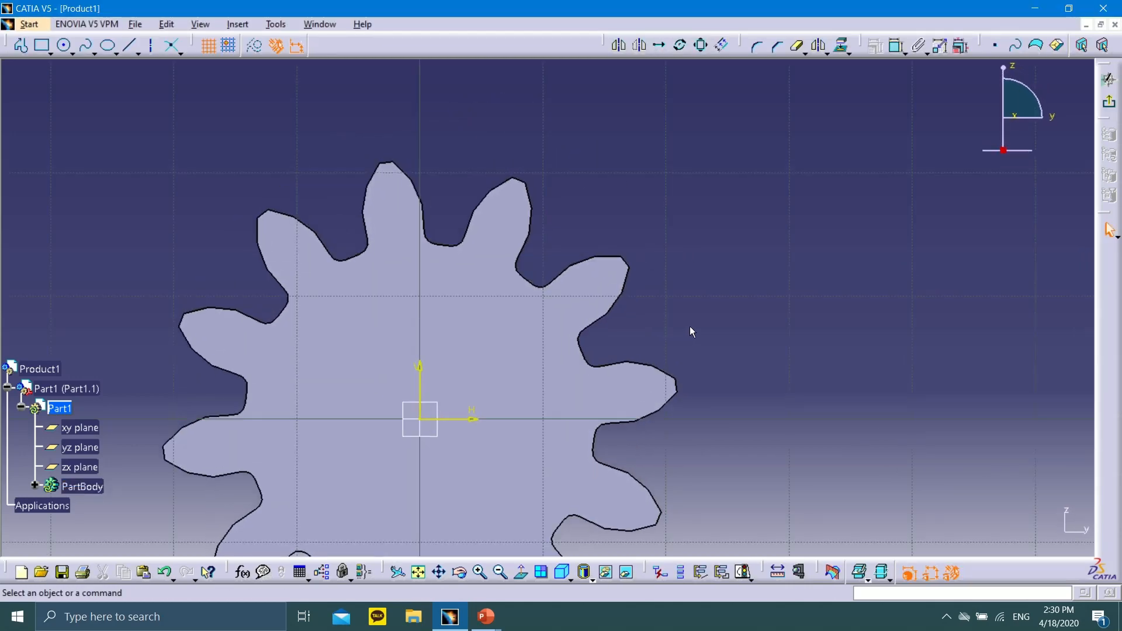
# Step: Sketch a keyhole profile centred on the origin with its slot pointing up the vertical axis and a large radius of about 6.9 mm
pyautogui.click(71, 49)
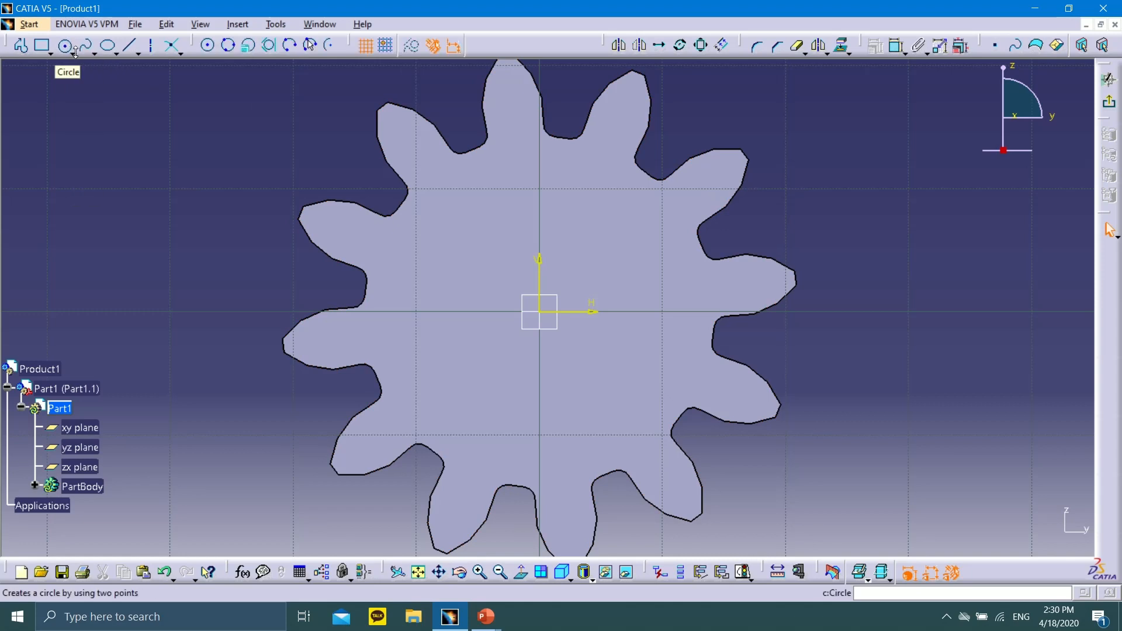
pyautogui.click(74, 51)
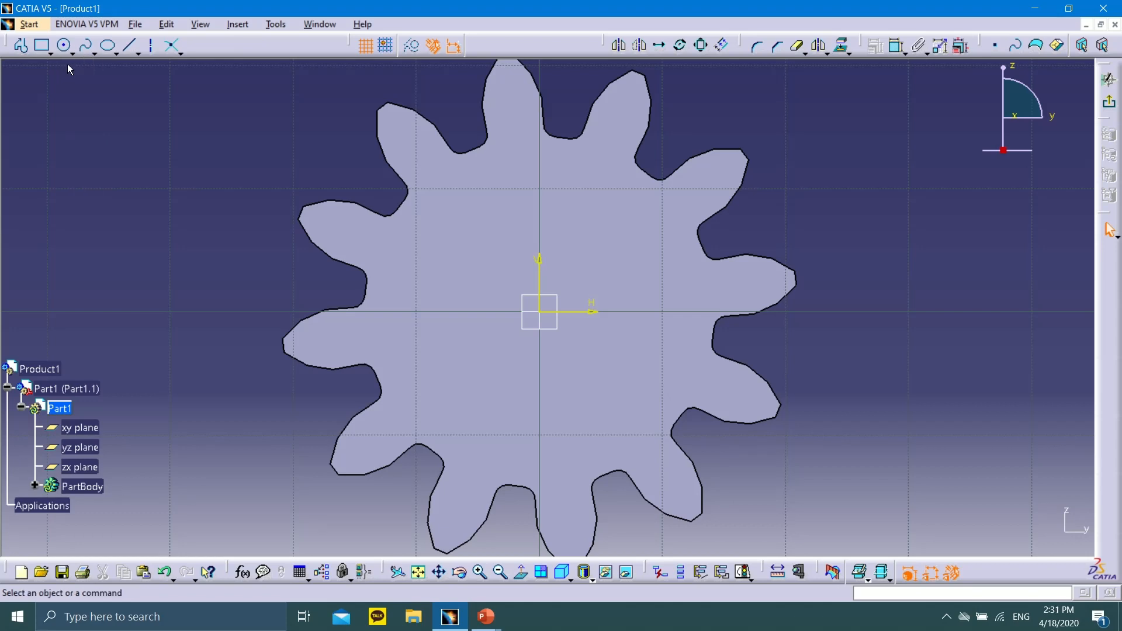
pyautogui.click(49, 53)
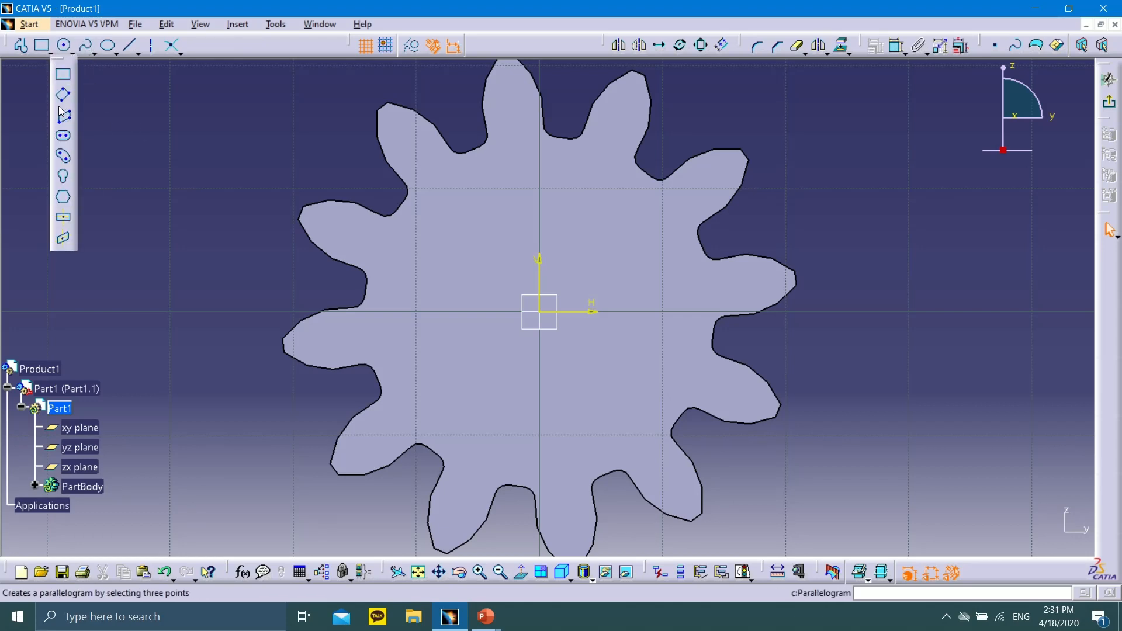
pyautogui.click(66, 179)
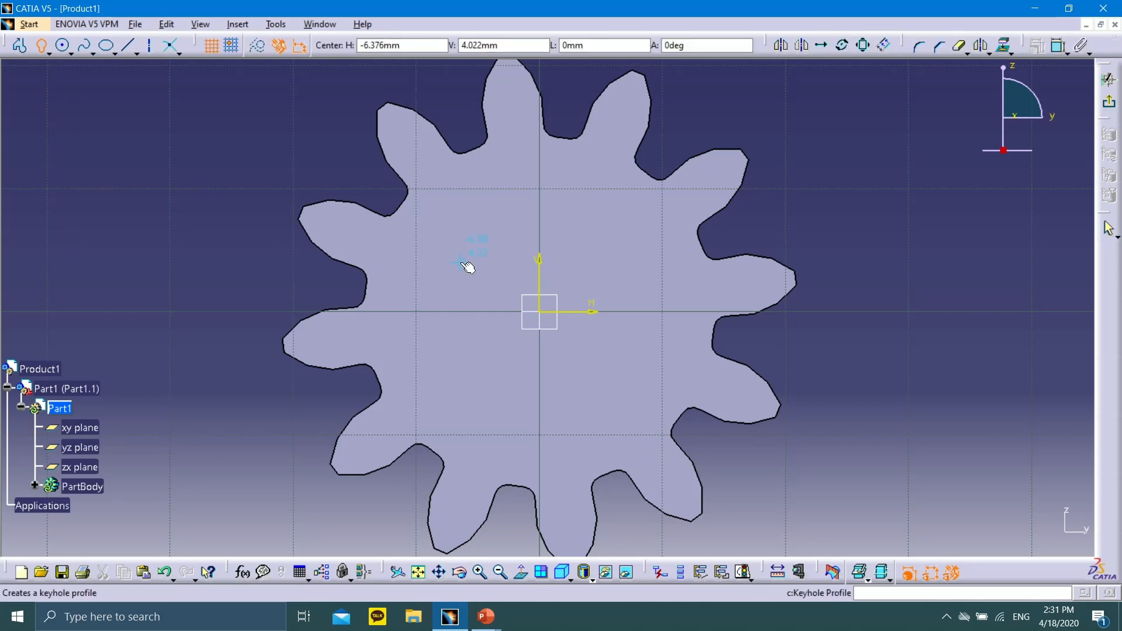
pyautogui.click(540, 312)
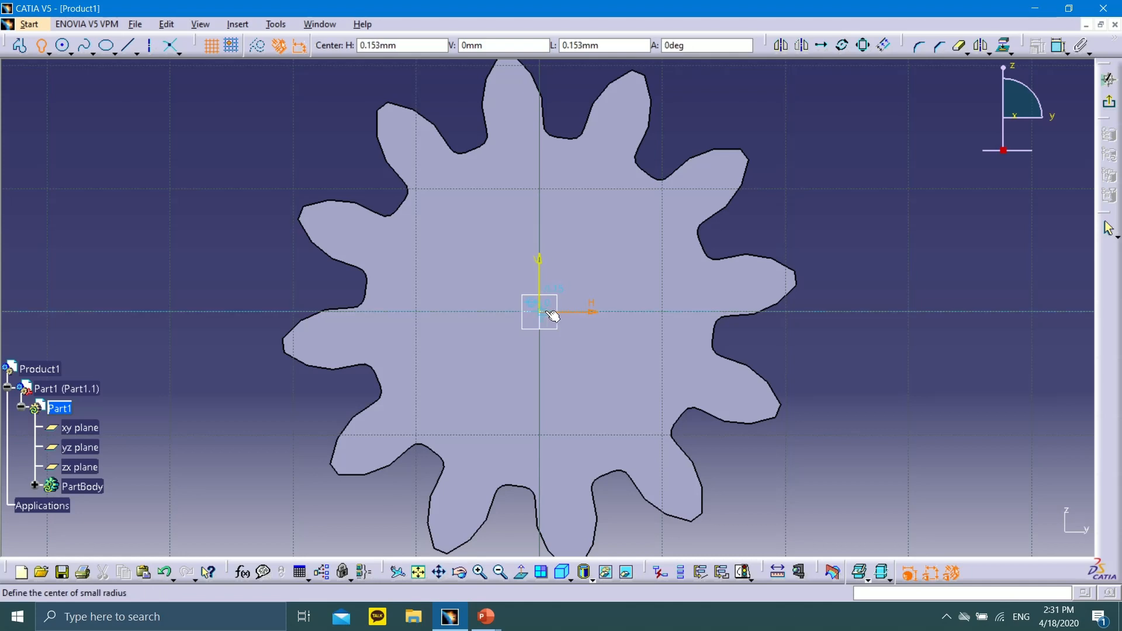
pyautogui.click(541, 210)
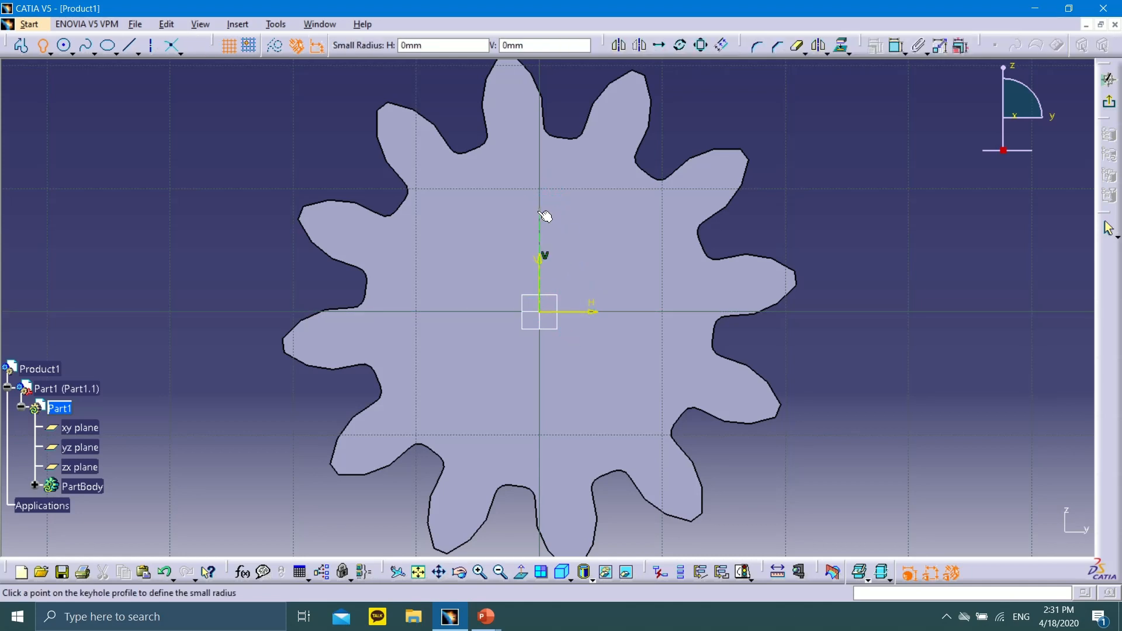
pyautogui.click(562, 242)
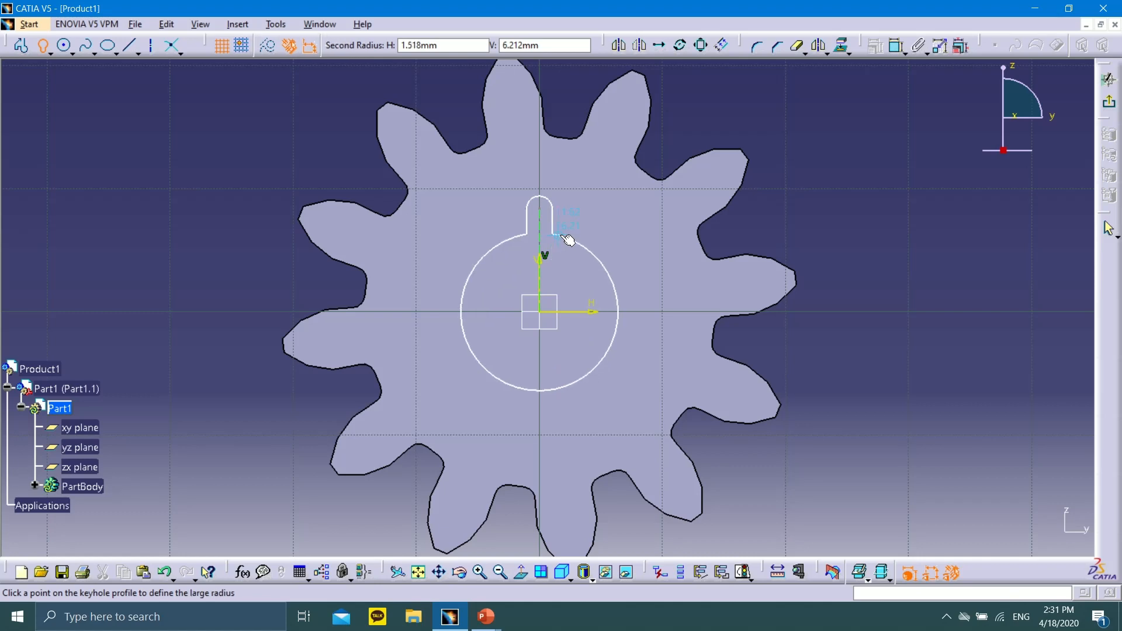
pyautogui.click(602, 252)
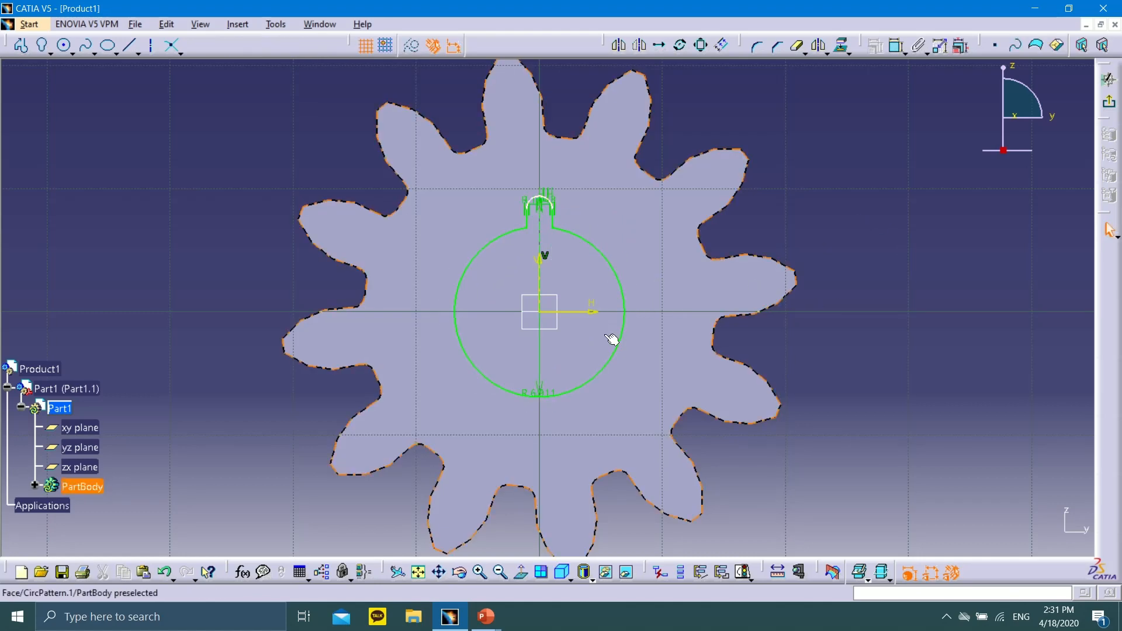
# Step: Place the radius dimension of the keyhole's large arc outside the circle and set it to 8 mm
pyautogui.moveTo(546, 395); pyautogui.dragTo(662, 272)
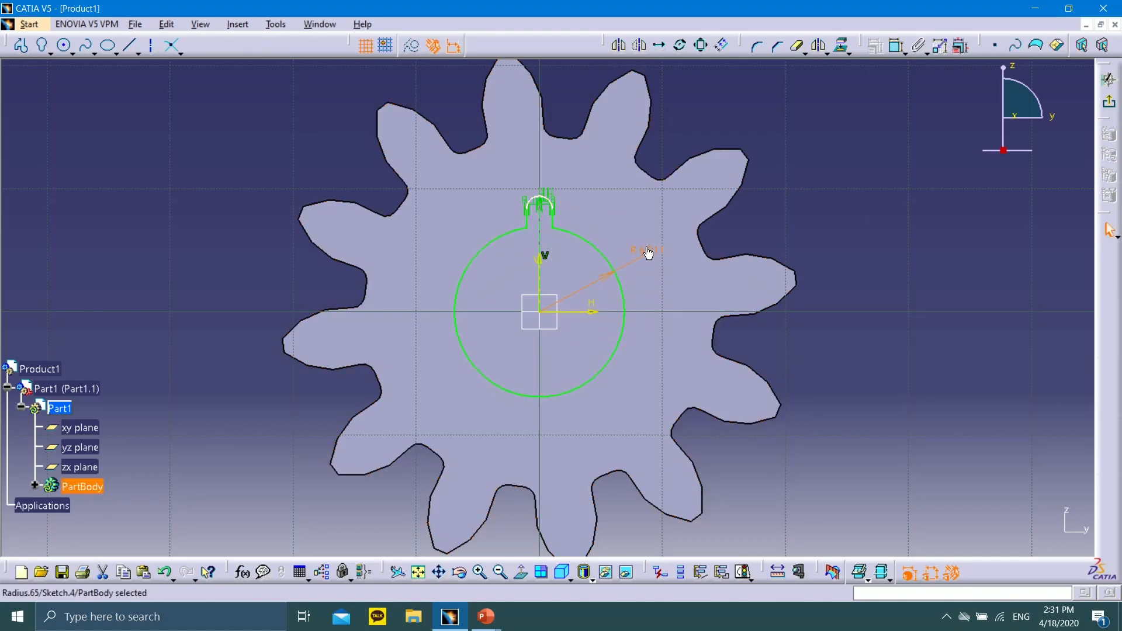
pyautogui.doubleClick(648, 252)
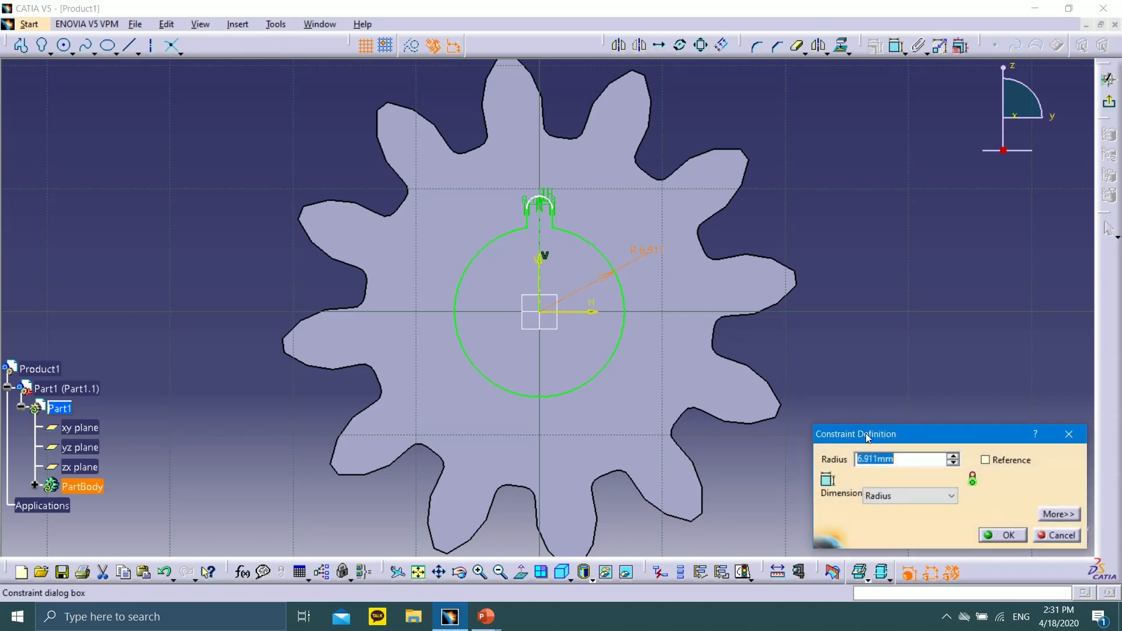
pyautogui.moveTo(867, 437); pyautogui.dragTo(711, 305)
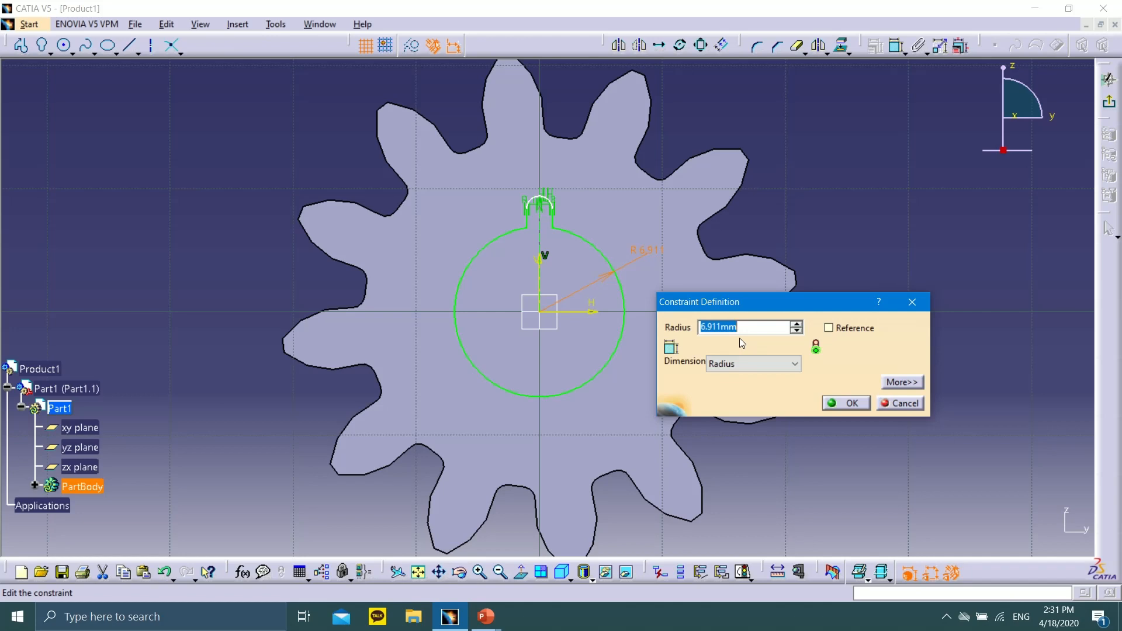
pyautogui.write('8')
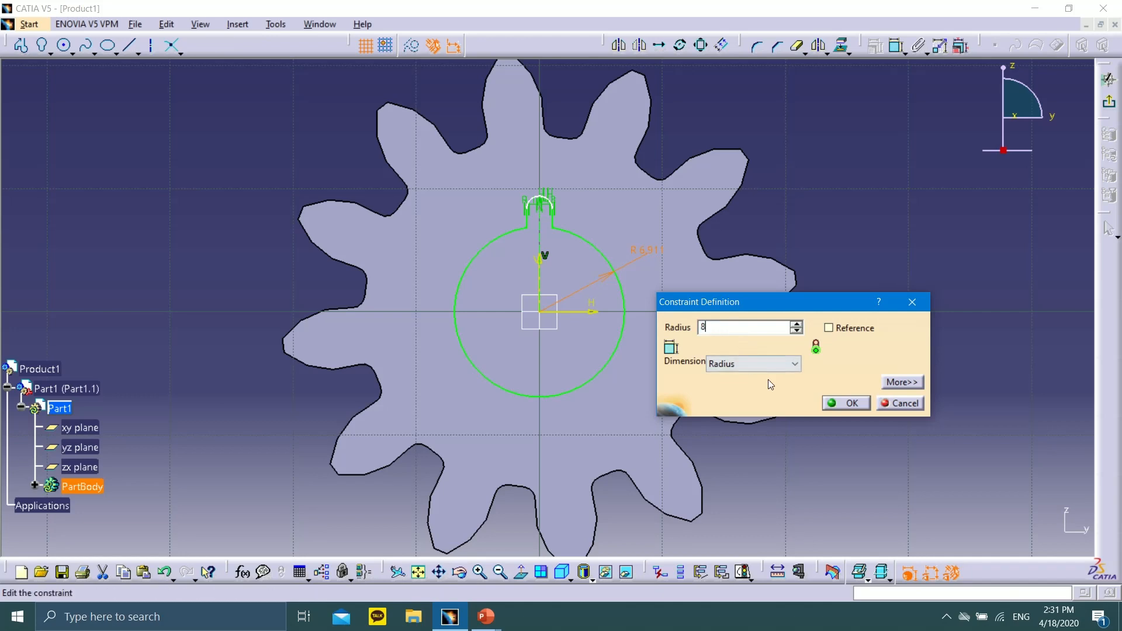
pyautogui.click(845, 403)
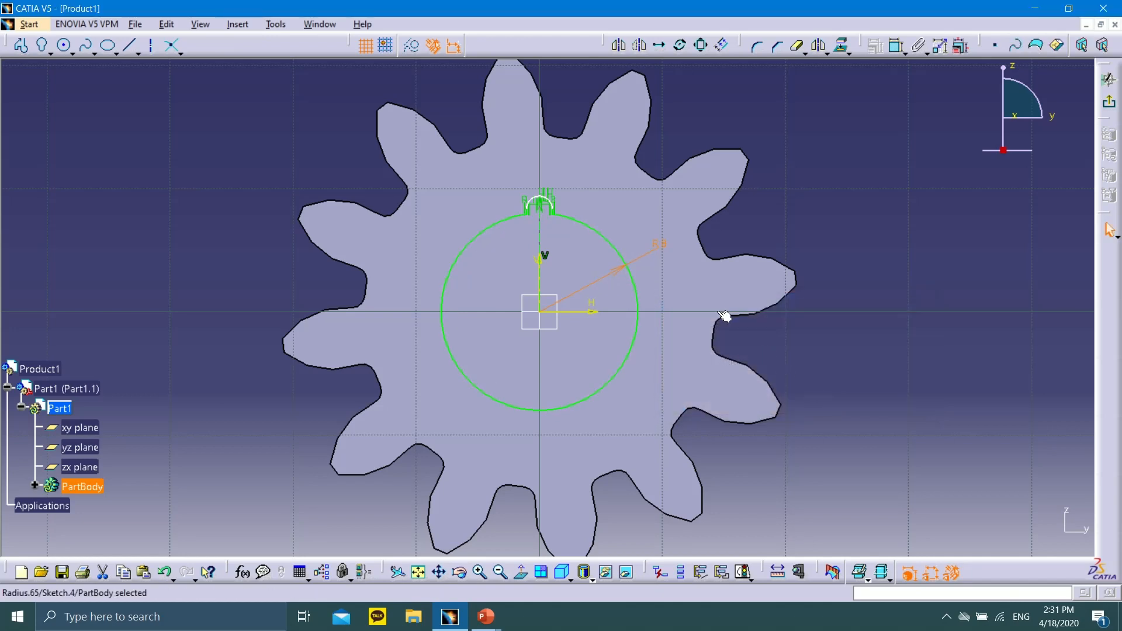
# Step: Set the radius of the keyhole's small end arc to 1 mm
pyautogui.doubleClick(522, 199)
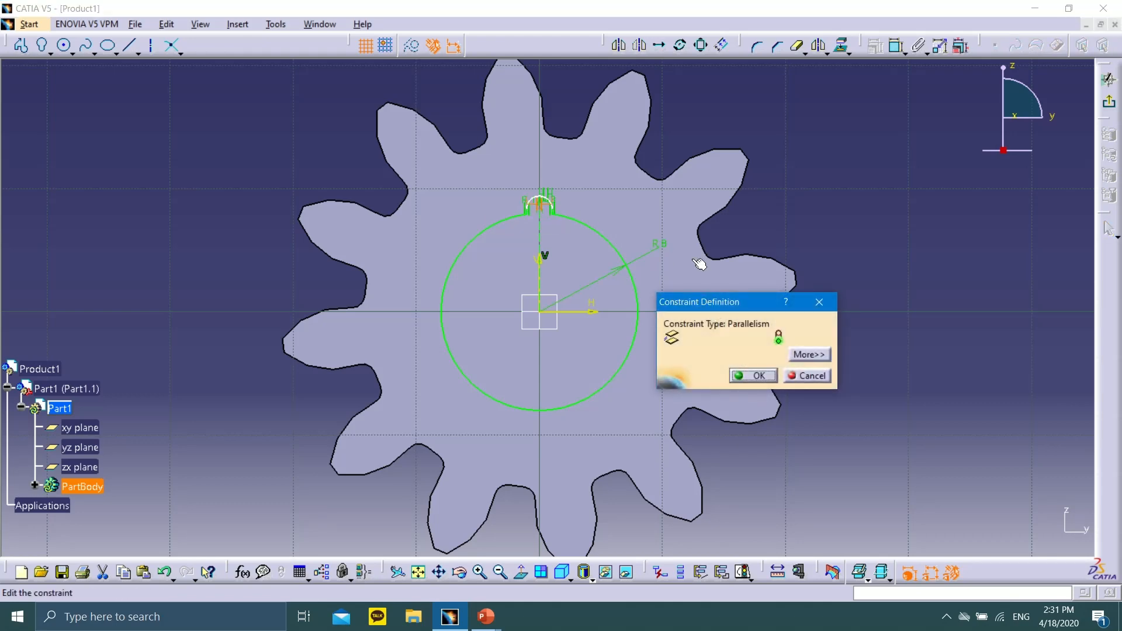
pyautogui.click(803, 375)
pyautogui.moveTo(556, 156)
pyautogui.mouseDown(button='middle')
pyautogui.moveTo(549, 103)
pyautogui.moveTo(530, 77)
pyautogui.mouseUp(button='middle')
pyautogui.scroll(1, 589, 228)
pyautogui.moveTo(581, 200); pyautogui.dragTo(626, 518, button='middle')
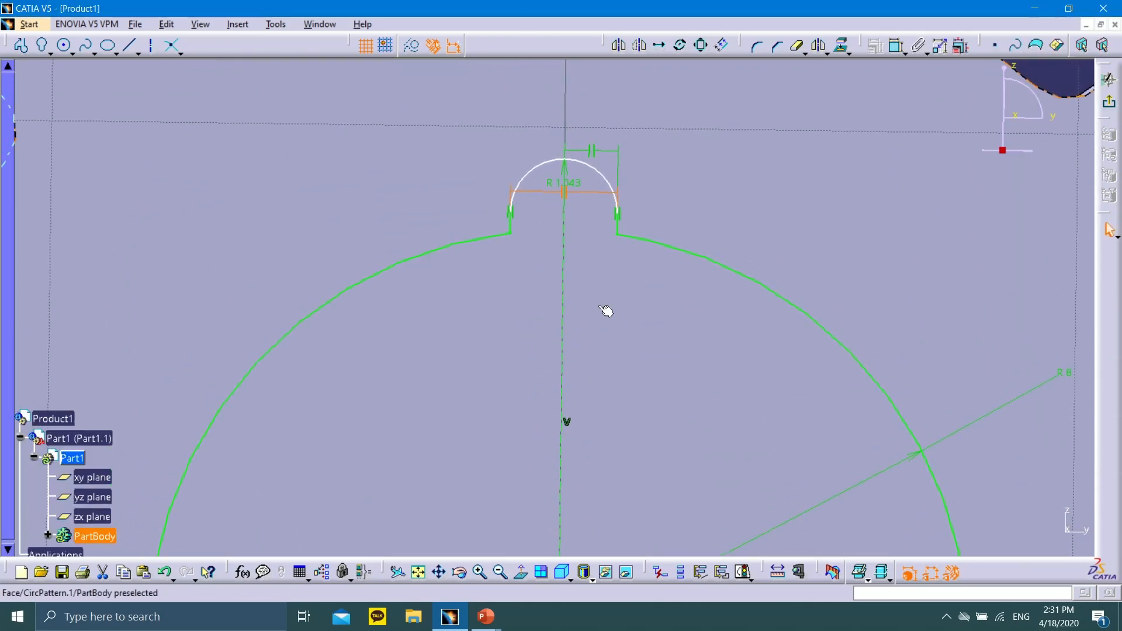
pyautogui.doubleClick(572, 174)
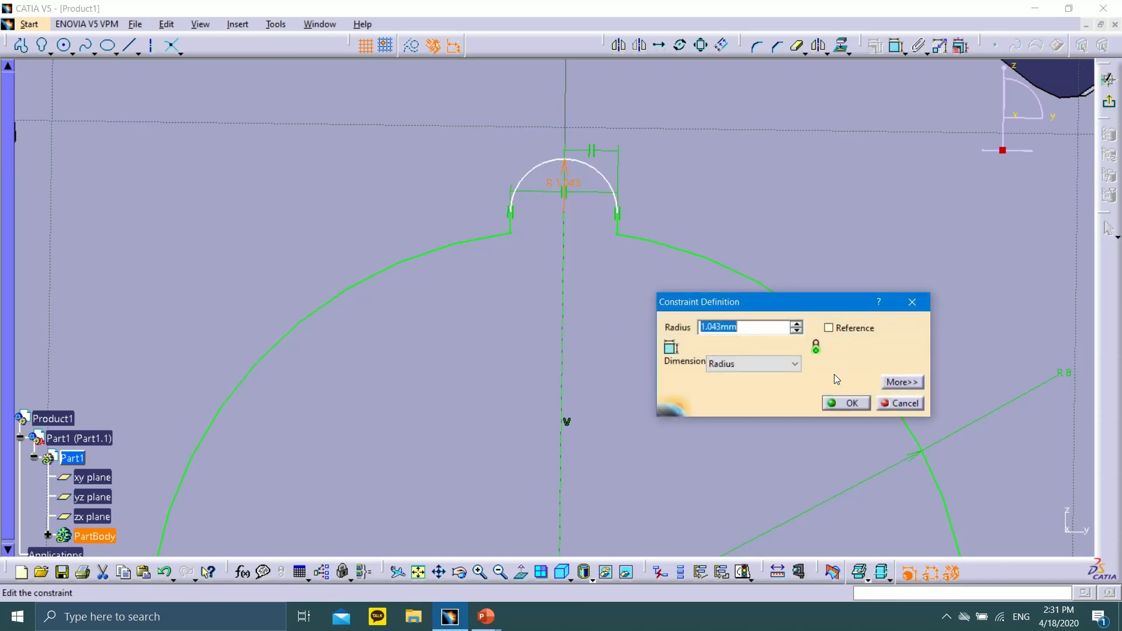
pyautogui.write('1')
pyautogui.click(846, 403)
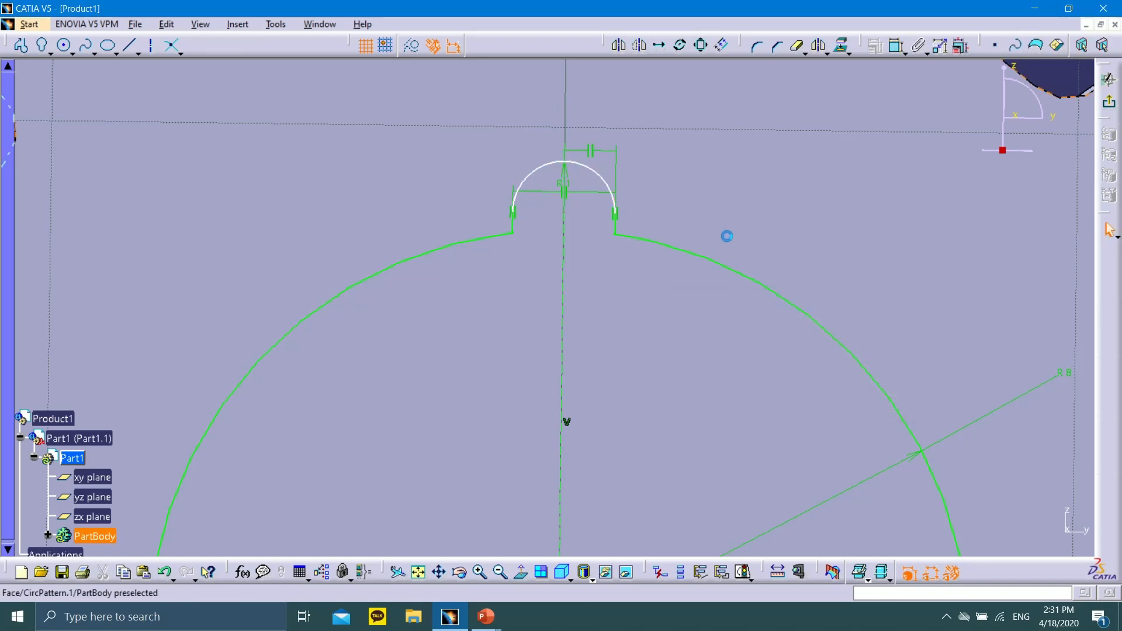
# Step: Stretch the keyhole's slot upward along the vertical axis and set the large arc's radius to 6 mm
pyautogui.moveTo(570, 183); pyautogui.dragTo(586, 71)
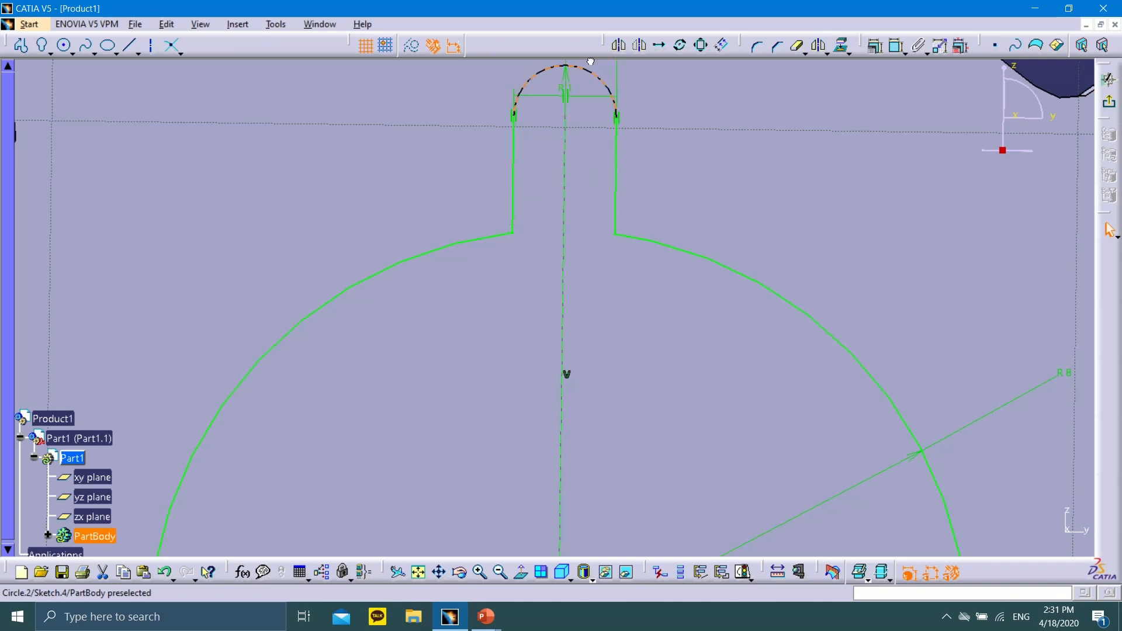
pyautogui.moveTo(704, 188)
pyautogui.mouseDown(button='middle')
pyautogui.moveTo(712, 156)
pyautogui.moveTo(710, 216)
pyautogui.mouseUp(button='middle')
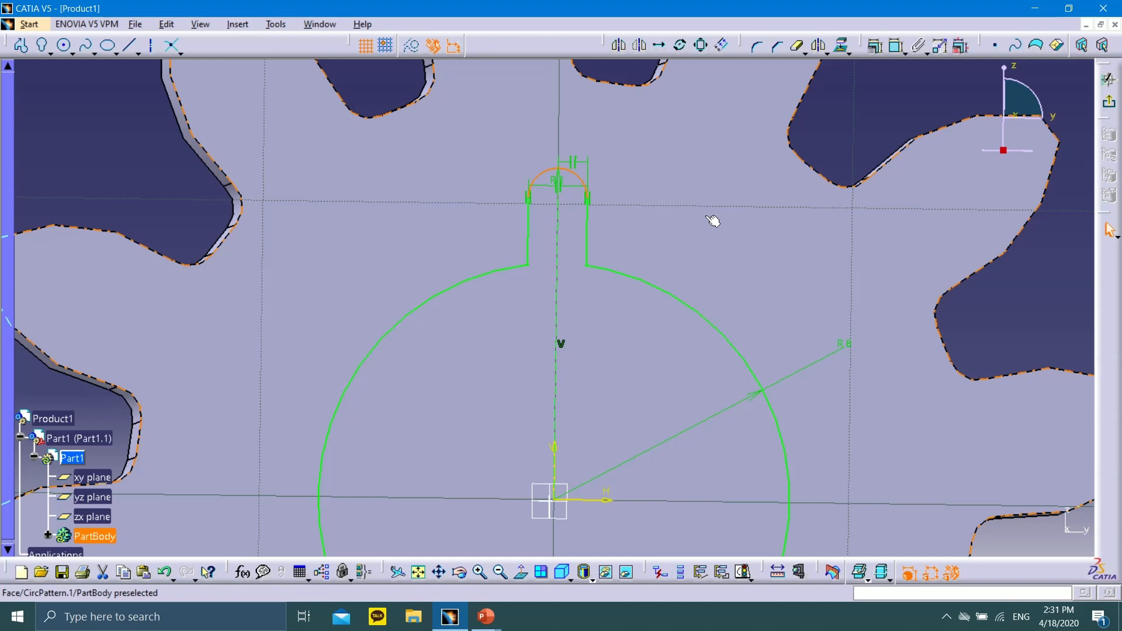
pyautogui.doubleClick(844, 345)
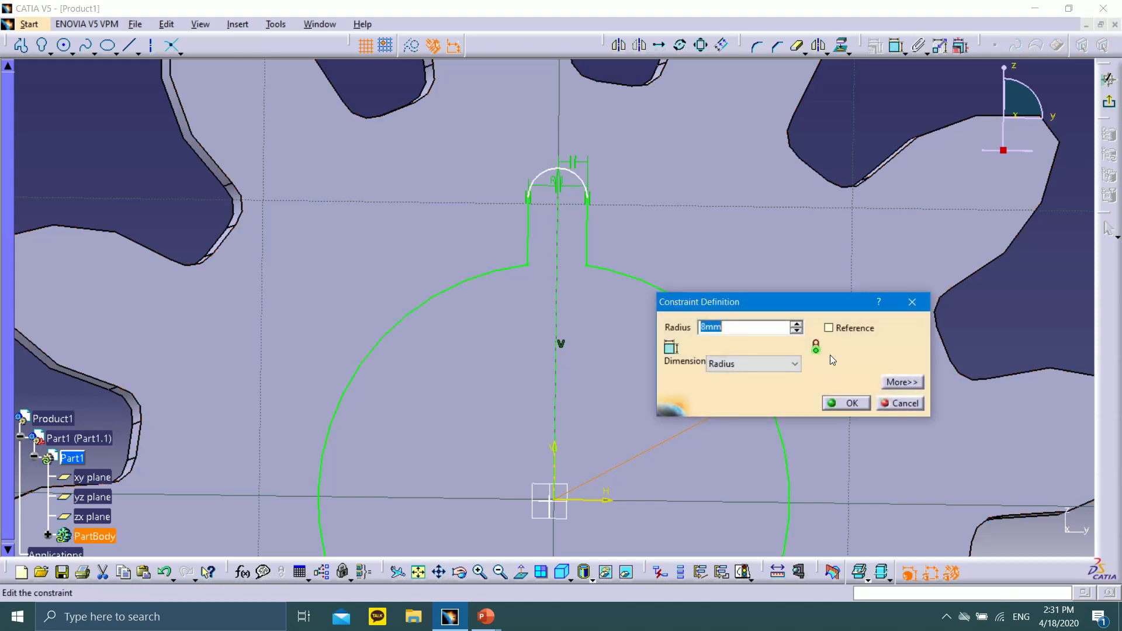
pyautogui.write('6')
pyautogui.click(844, 409)
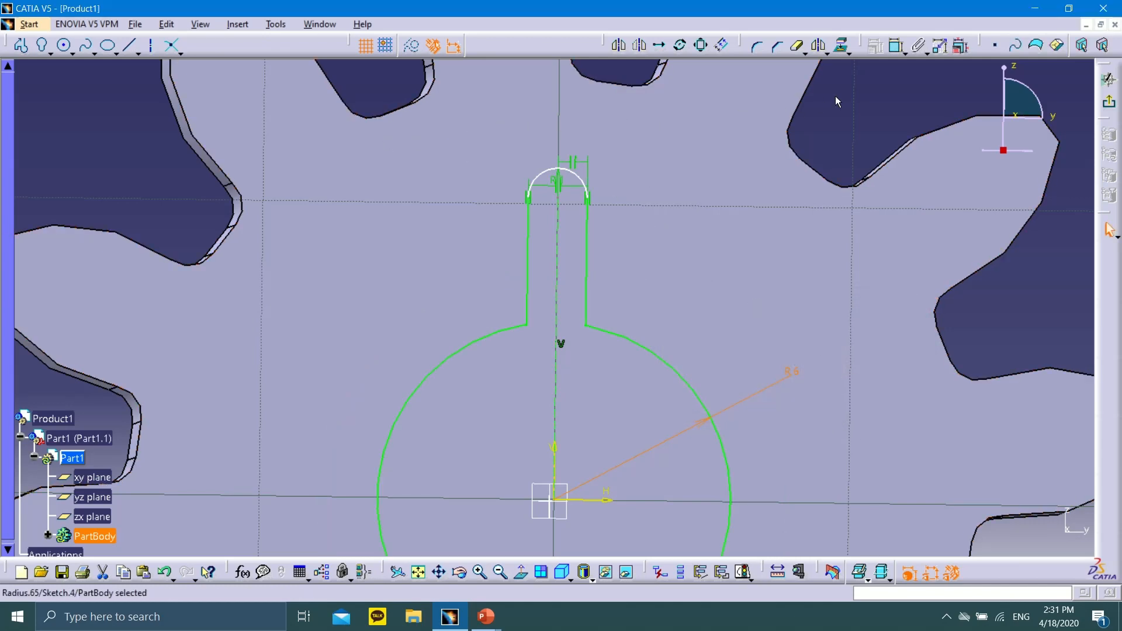
# Step: Constrain the slot's end arc to a distance of 8 mm from the horizontal axis
pyautogui.click(87, 108)
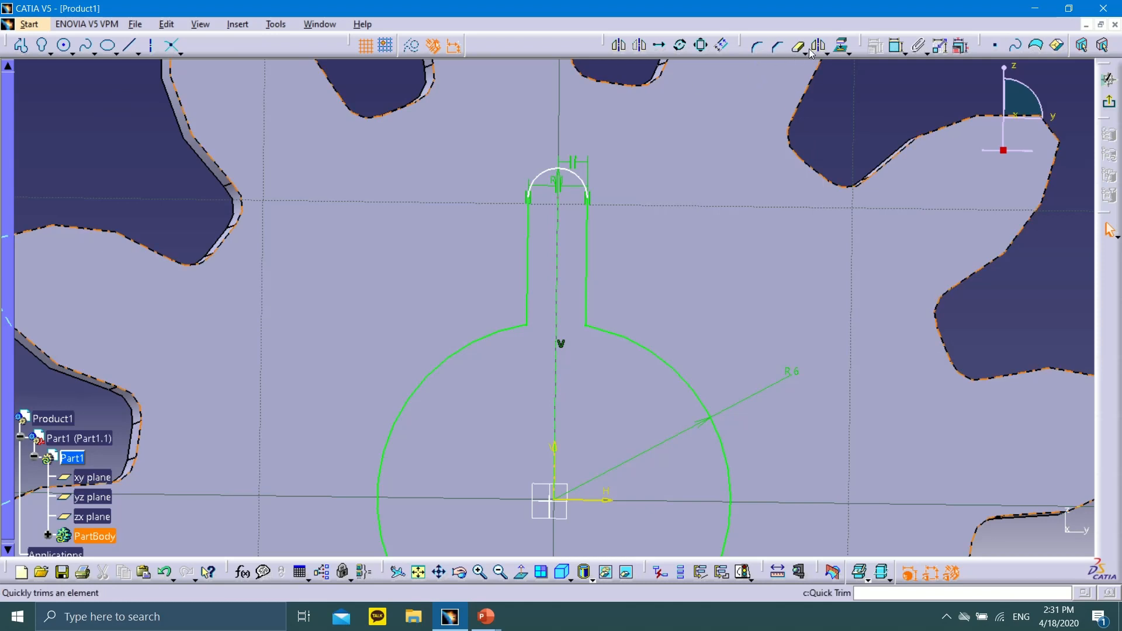
pyautogui.click(896, 45)
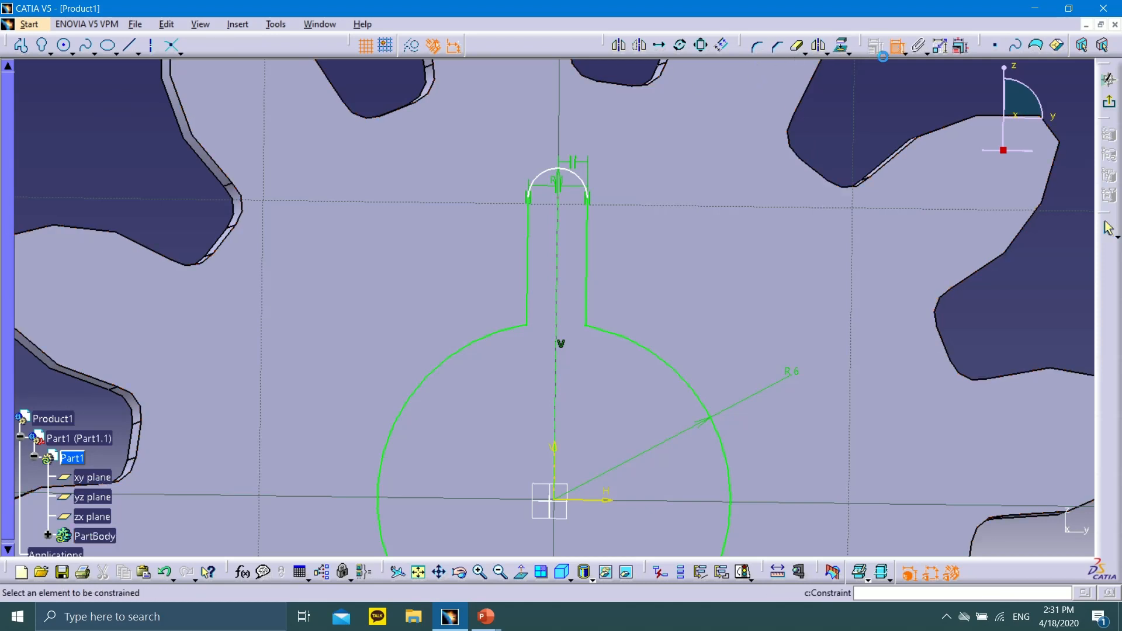
pyautogui.click(576, 175)
pyautogui.click(603, 500)
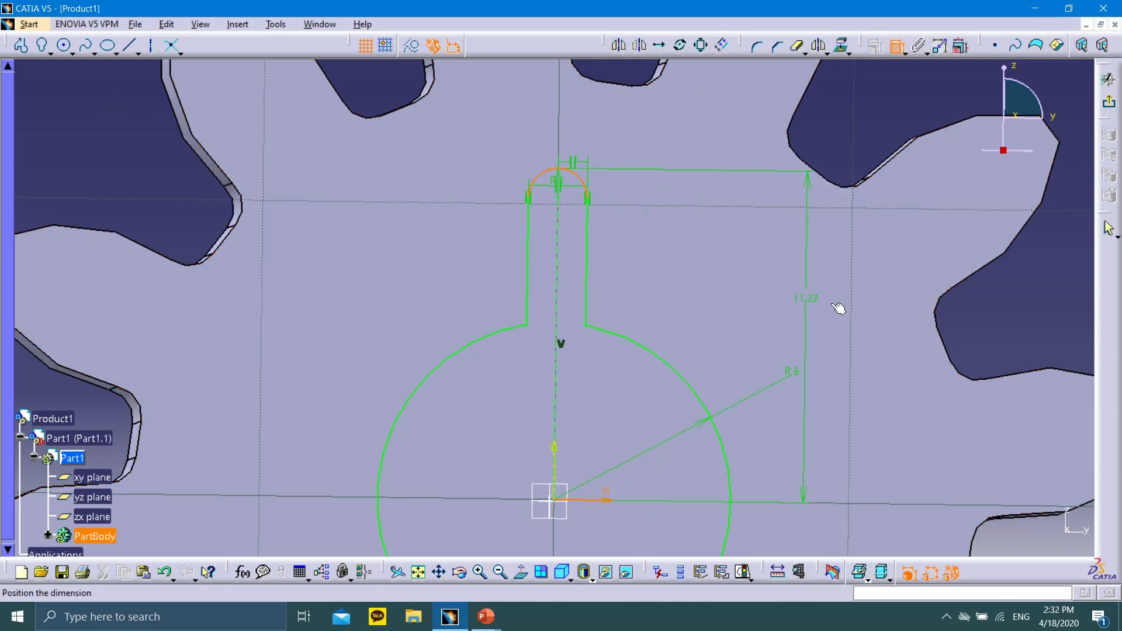
pyautogui.click(828, 334)
pyautogui.doubleClick(822, 326)
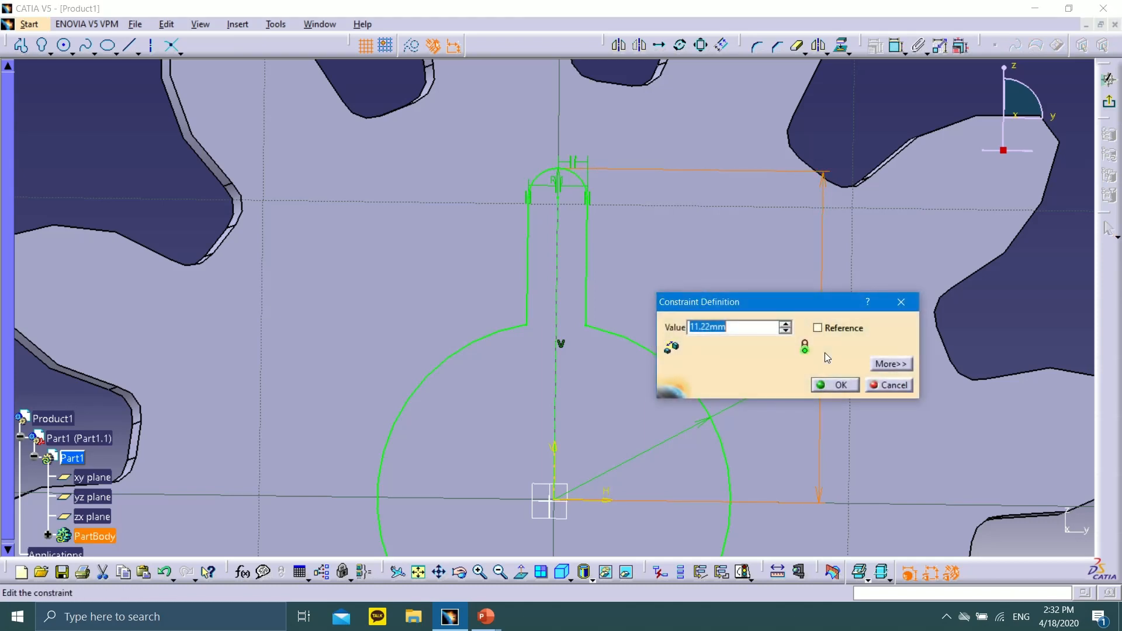
pyautogui.write('8')
pyautogui.click(842, 386)
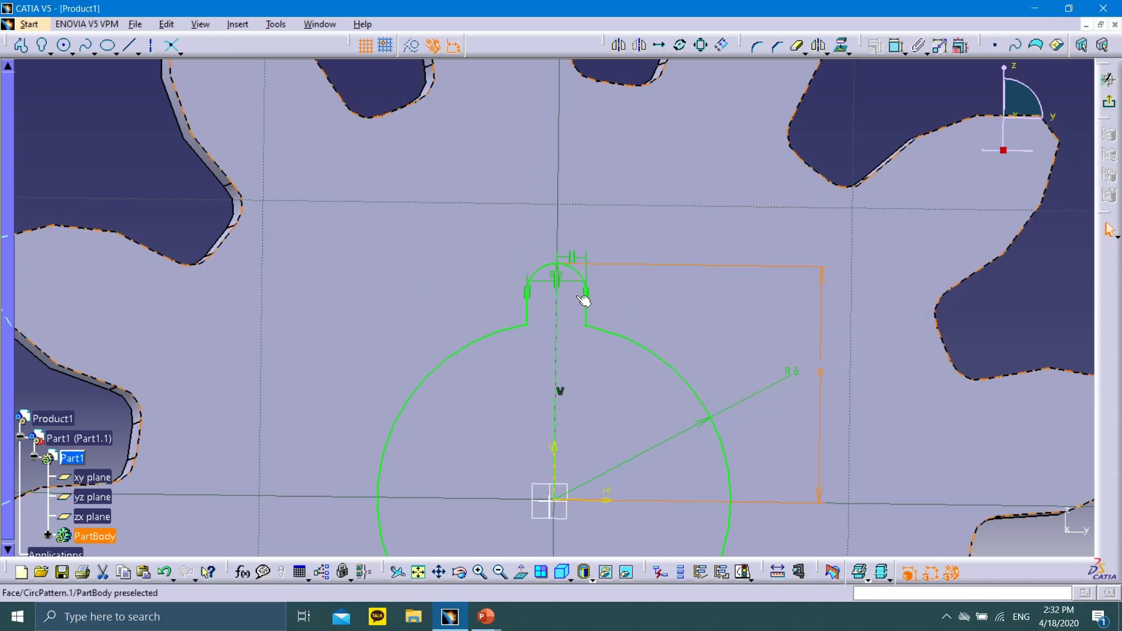
# Step: Leave the sketch and pocket the keyhole profile through the gear and hub with the Up to last limit
pyautogui.scroll(-1, 736, 364)
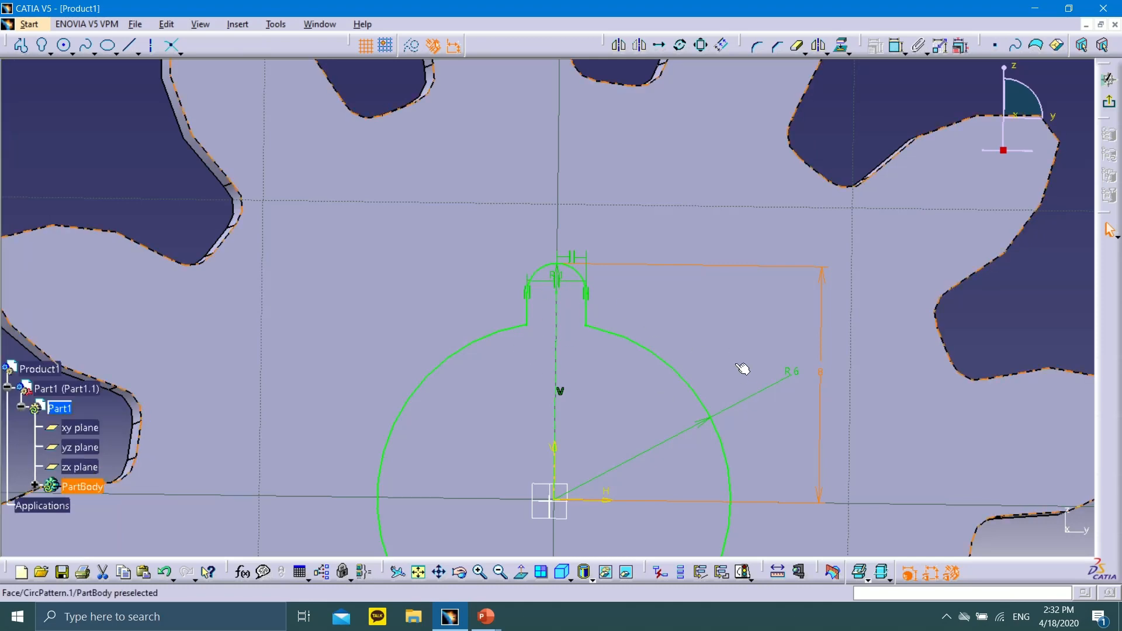
pyautogui.moveTo(723, 307); pyautogui.dragTo(467, 321, button='middle')
pyautogui.click(724, 306)
pyautogui.moveTo(776, 332); pyautogui.dragTo(748, 298, button='middle')
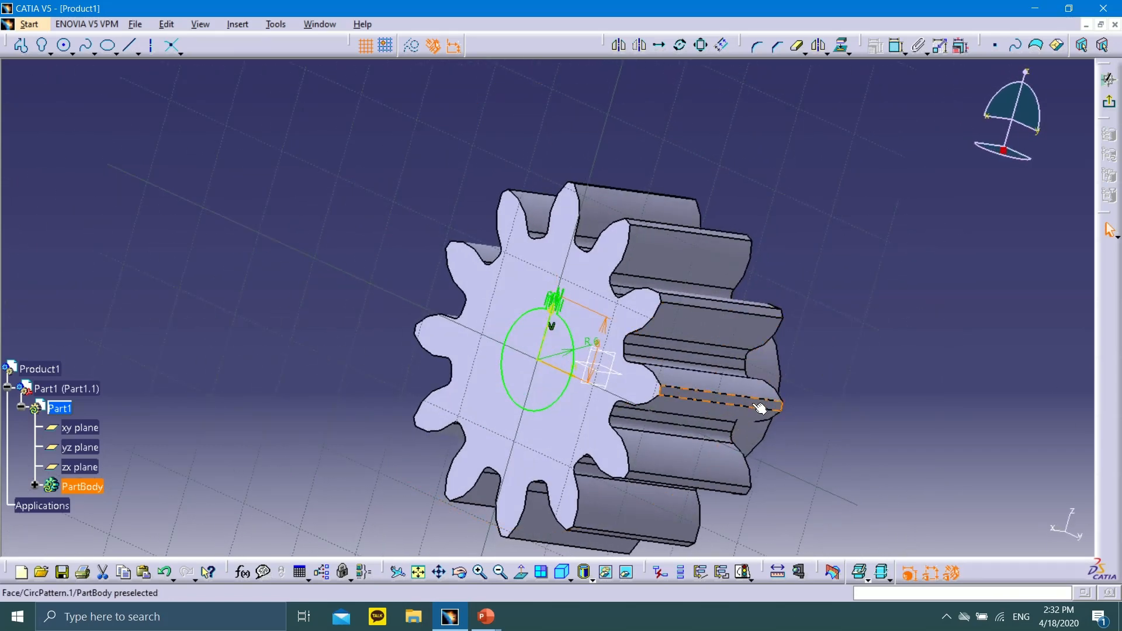
pyautogui.click(1111, 105)
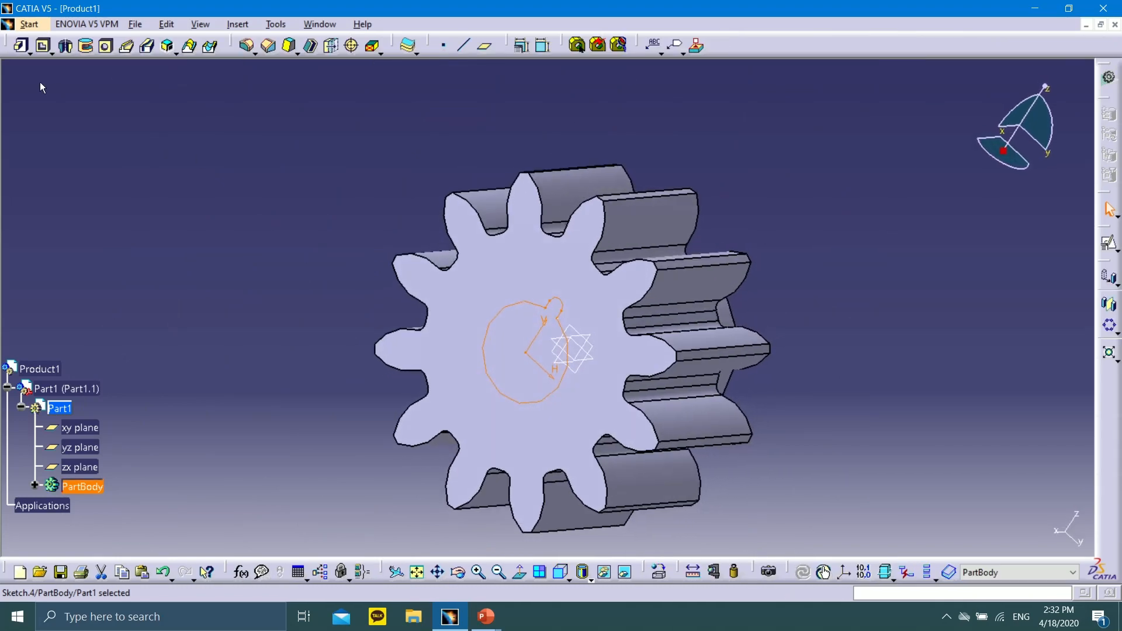
pyautogui.click(44, 46)
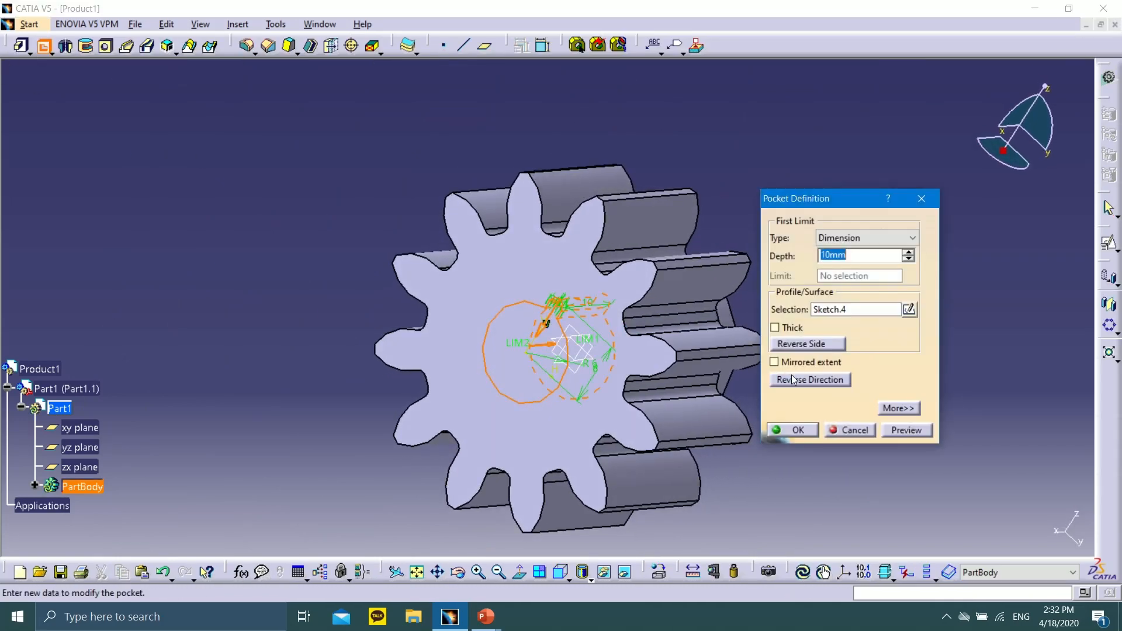
pyautogui.click(858, 237)
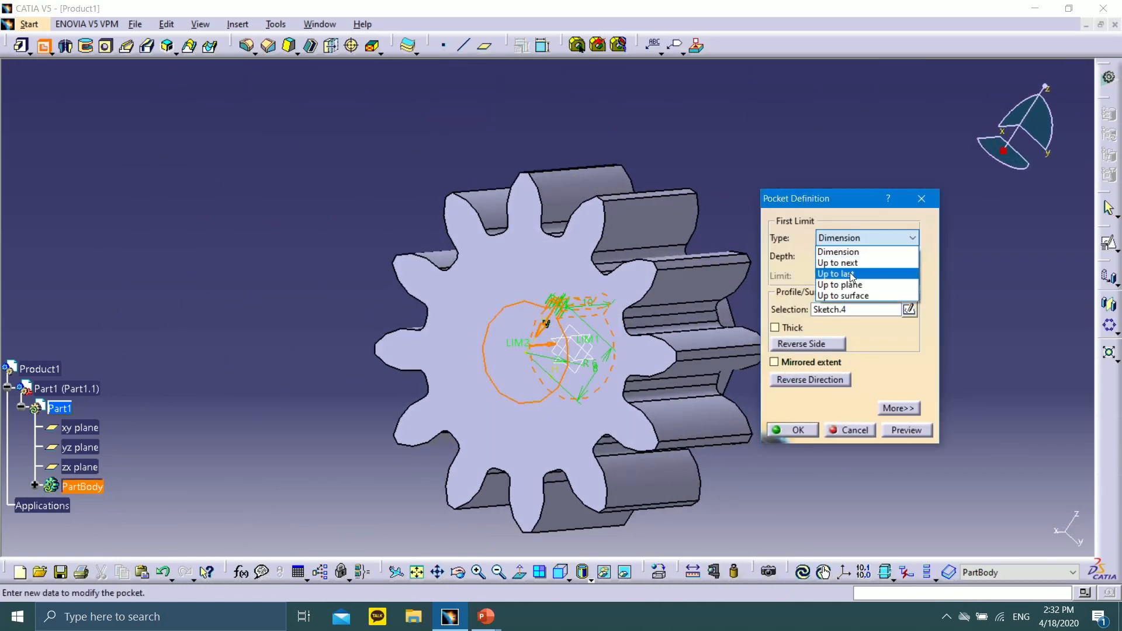
pyautogui.click(861, 275)
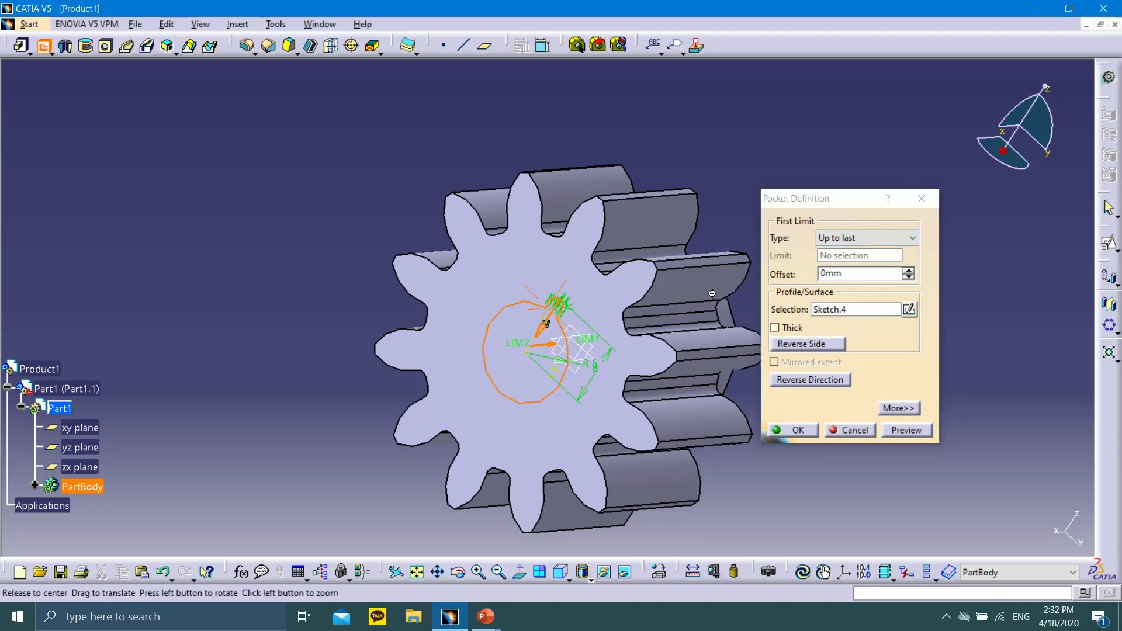
pyautogui.moveTo(514, 333); pyautogui.dragTo(454, 256, button='middle')
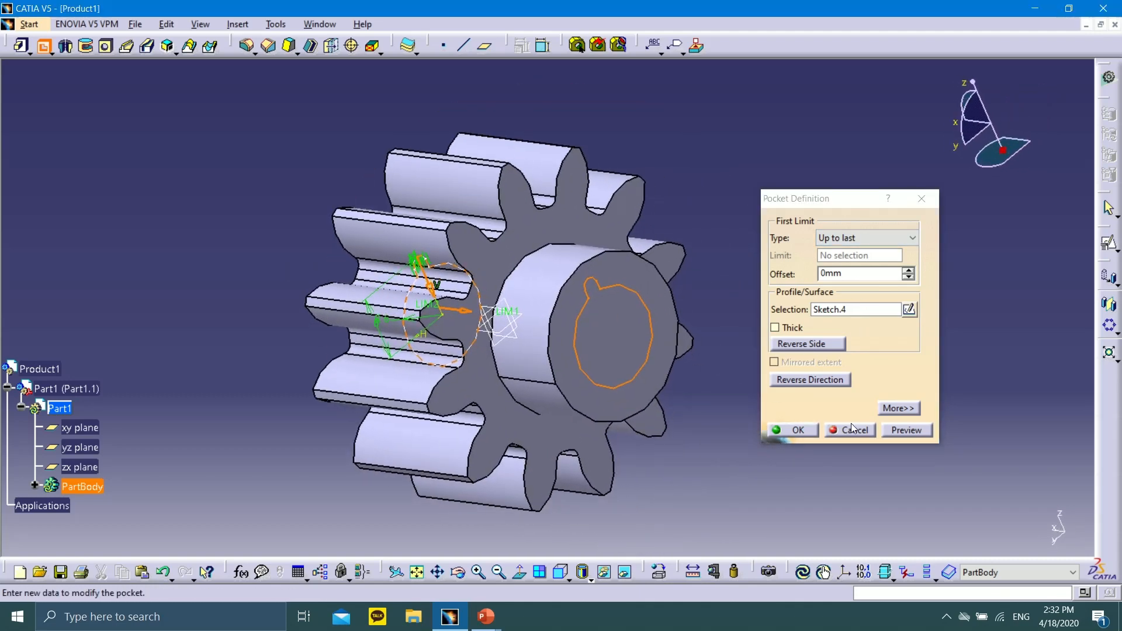
pyautogui.click(811, 430)
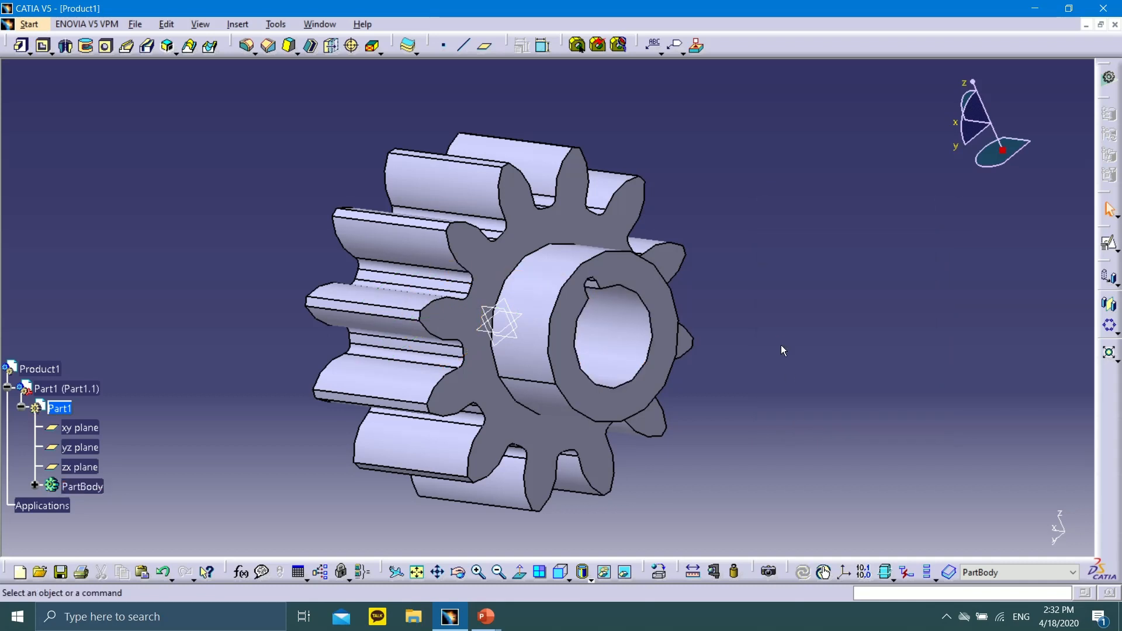
# Step: Create a positioned sketch on the gear's front face around the keyhole bore, with implicit origin and orientation
pyautogui.moveTo(782, 345); pyautogui.dragTo(533, 201, button='middle')
pyautogui.click(534, 200)
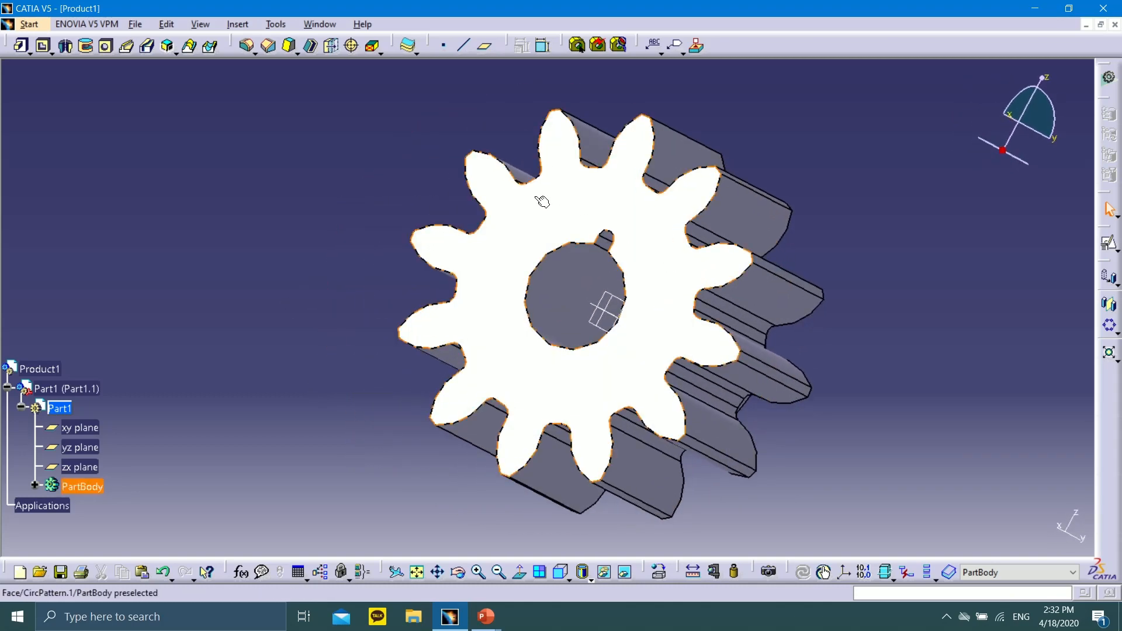
pyautogui.click(1118, 250)
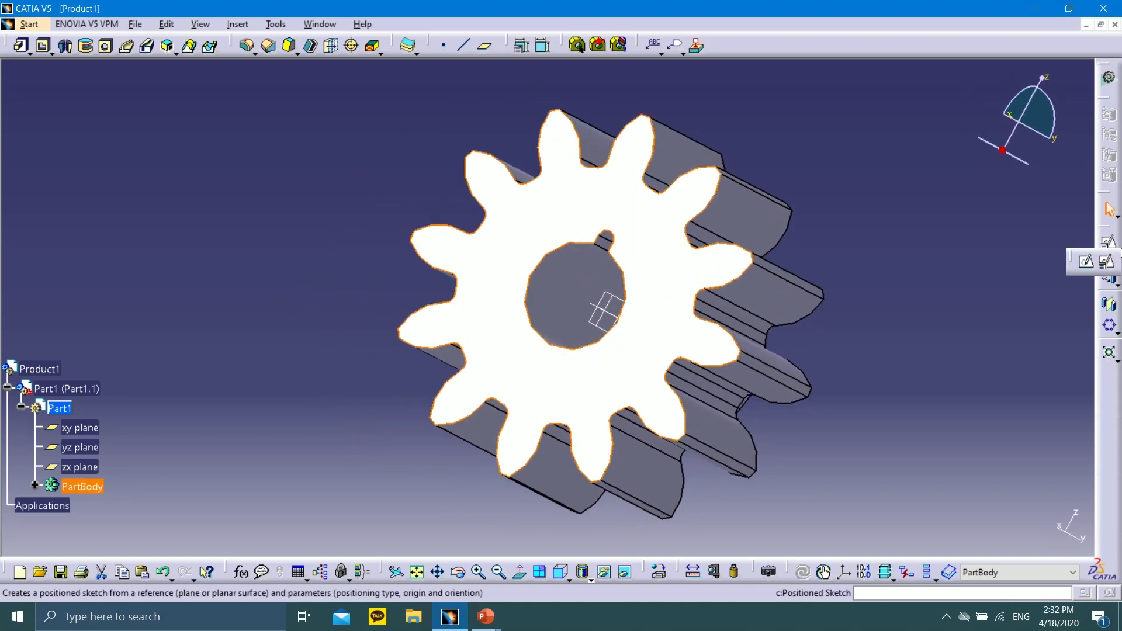
pyautogui.click(1110, 265)
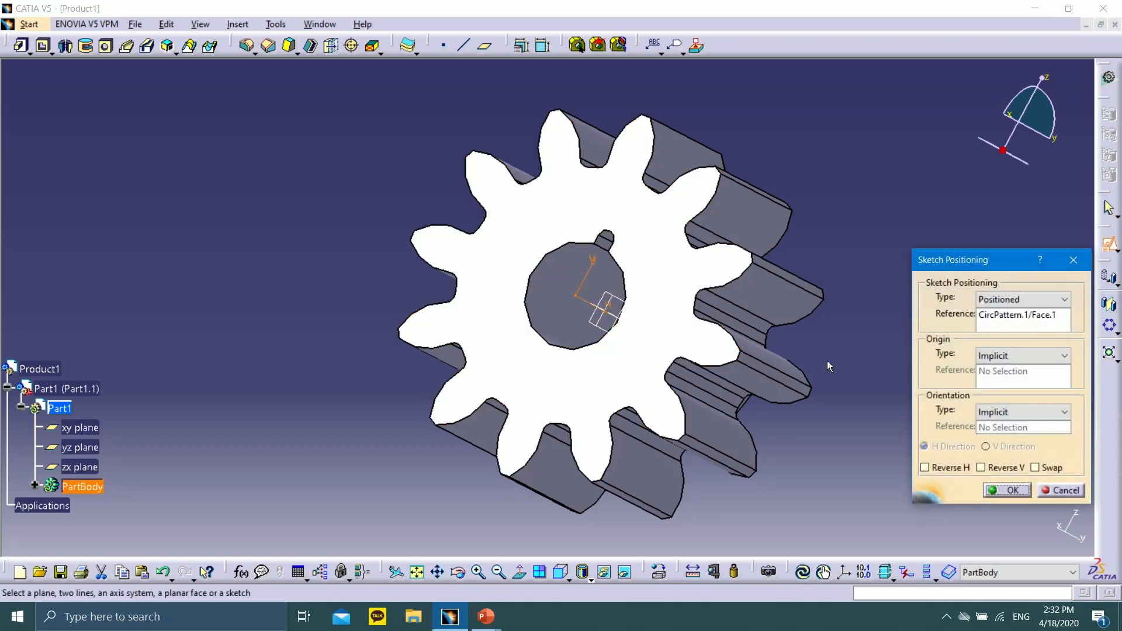
pyautogui.click(1020, 490)
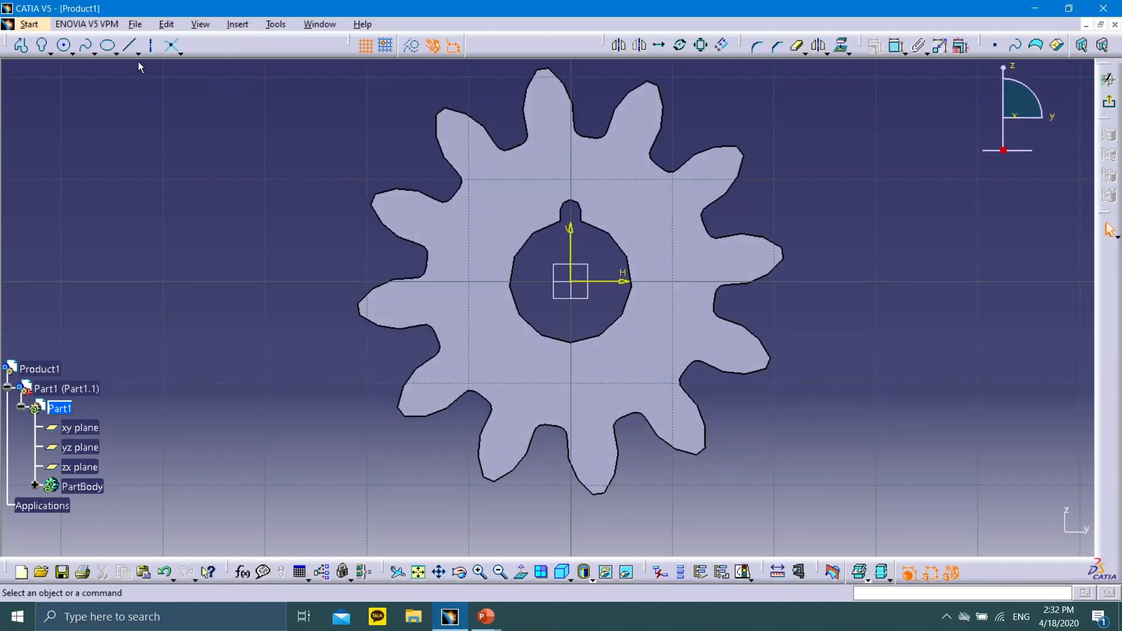
# Step: Sketch a circle centred on the origin around the keyhole bore and dimension its diameter to 25 mm
pyautogui.click(64, 45)
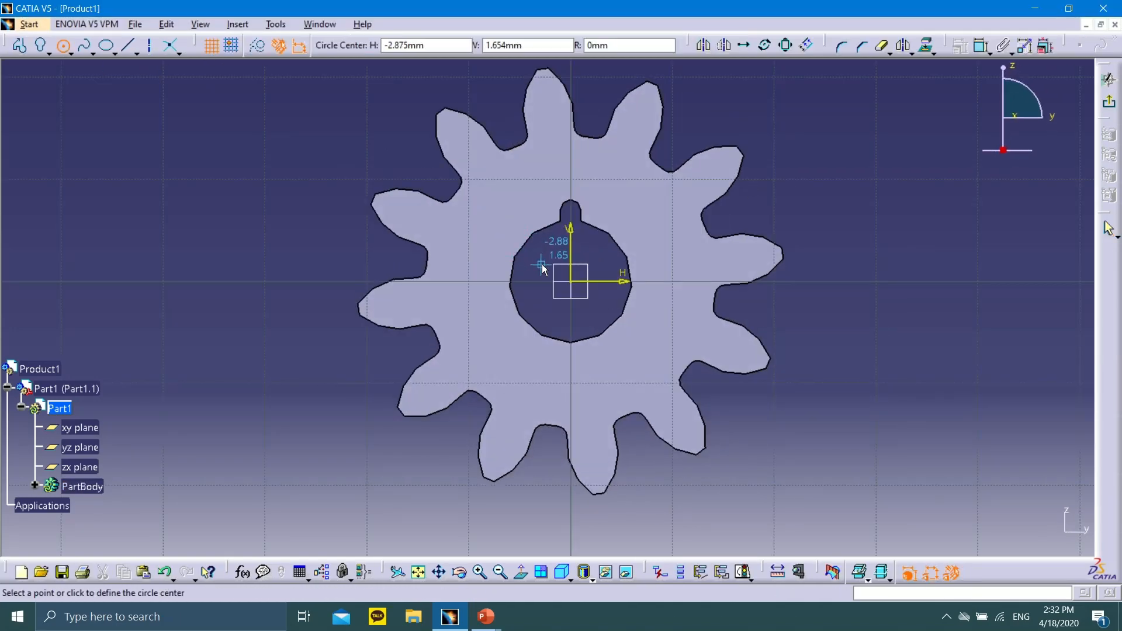
pyautogui.click(574, 282)
pyautogui.click(614, 170)
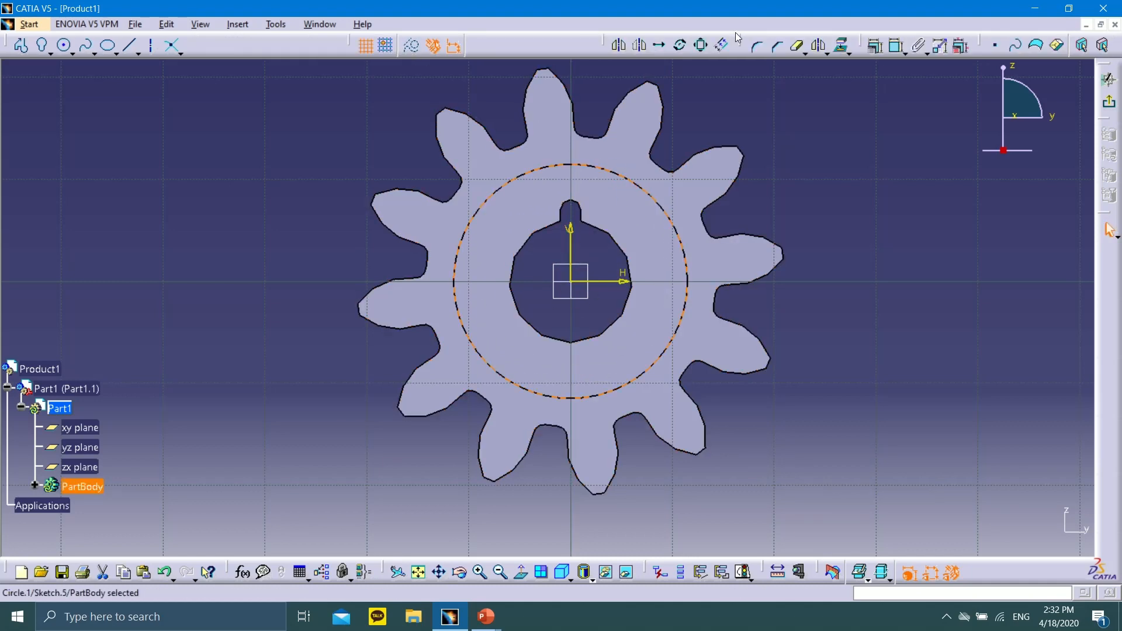
pyautogui.click(895, 45)
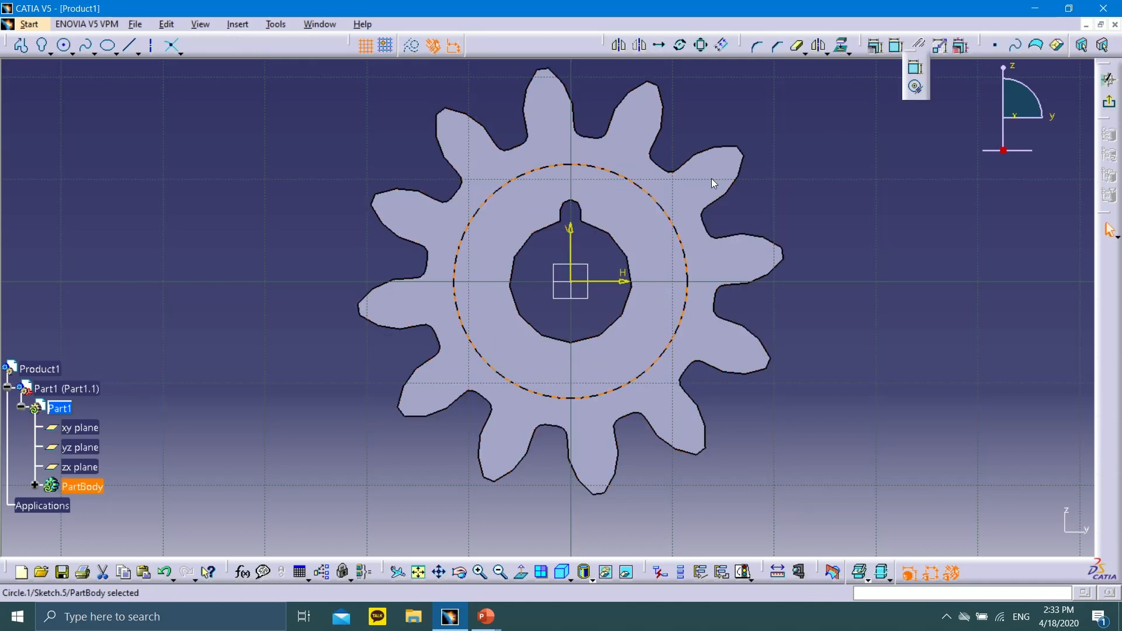
pyautogui.click(660, 206)
pyautogui.click(678, 190)
pyautogui.doubleClick(699, 189)
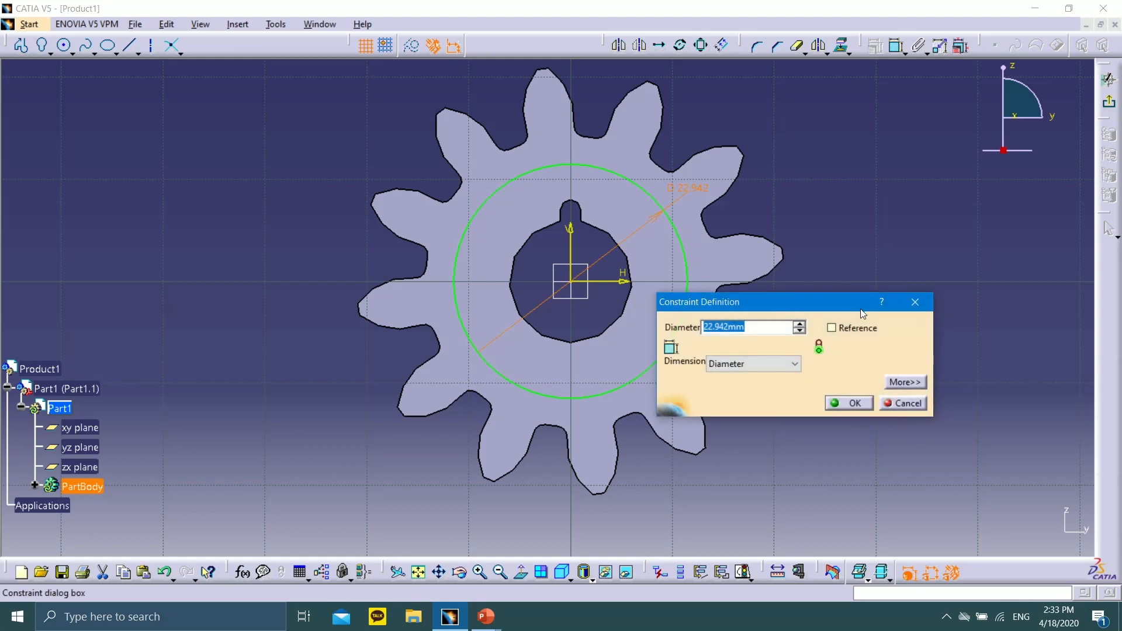
pyautogui.write('25')
pyautogui.click(850, 403)
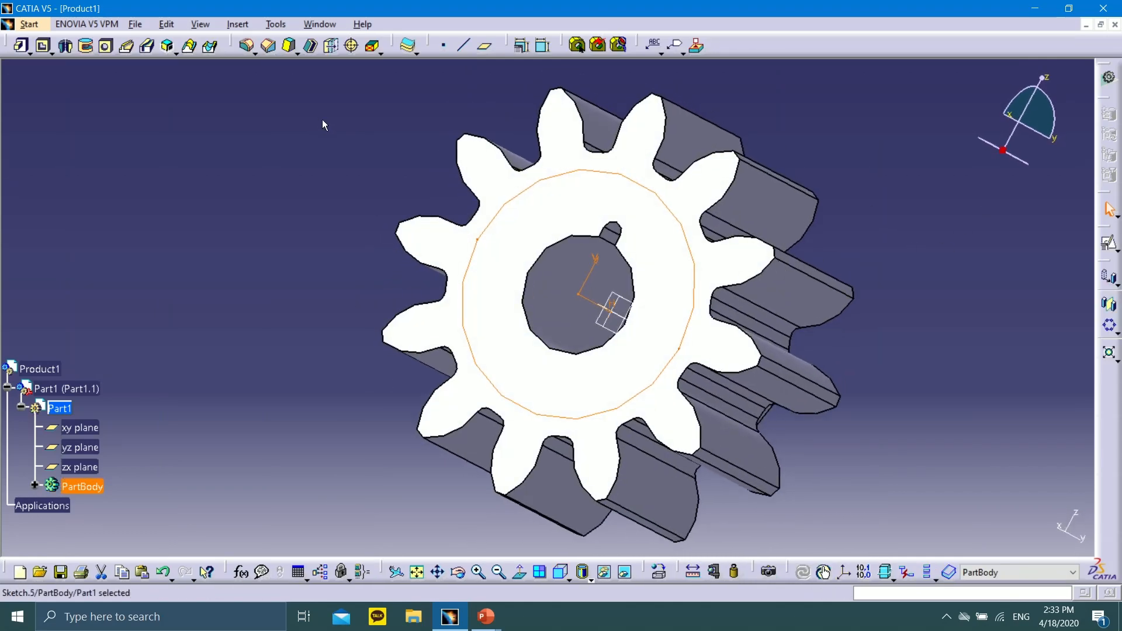
# Step: Pocket the 25 mm circle on the gear's front face with a Dimension limit to a depth of 10 mm
pyautogui.click(43, 47)
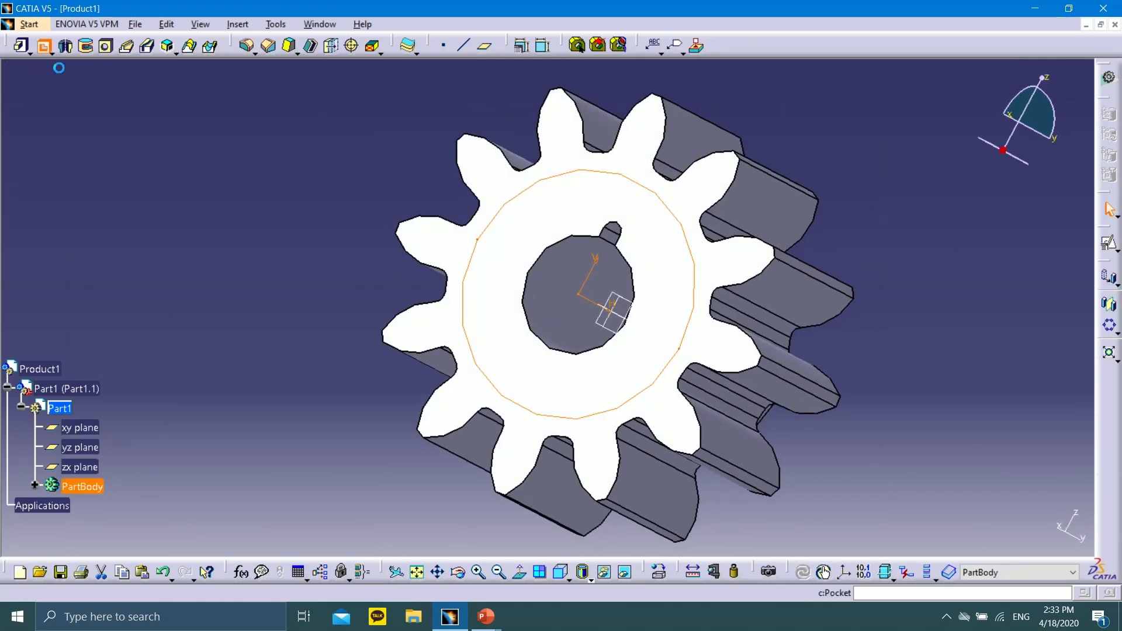
pyautogui.click(862, 239)
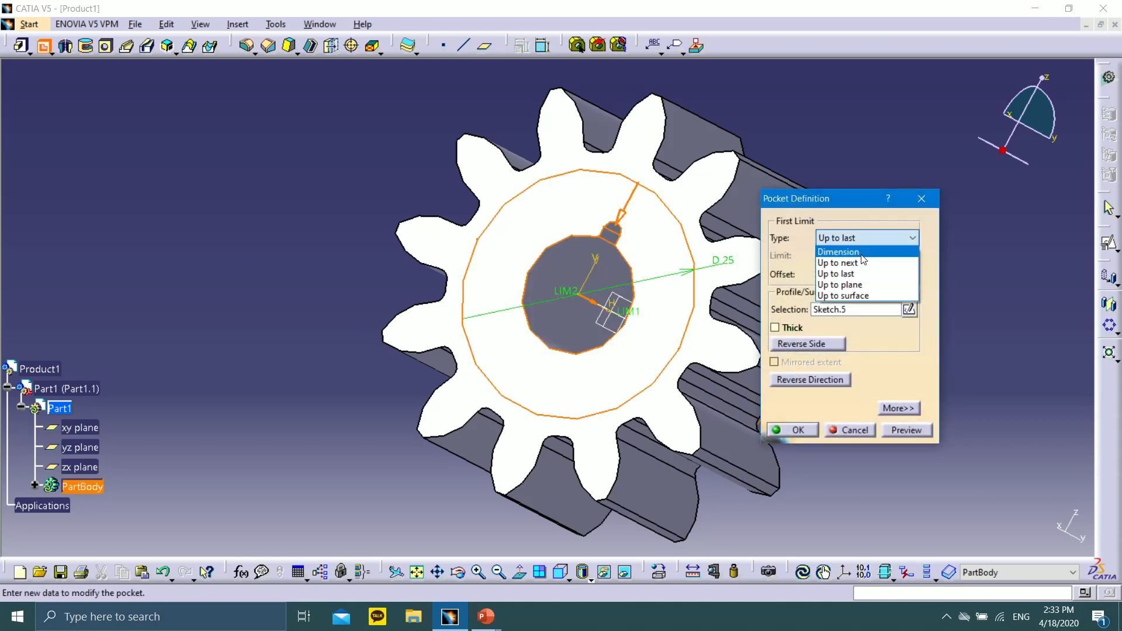
pyautogui.click(854, 250)
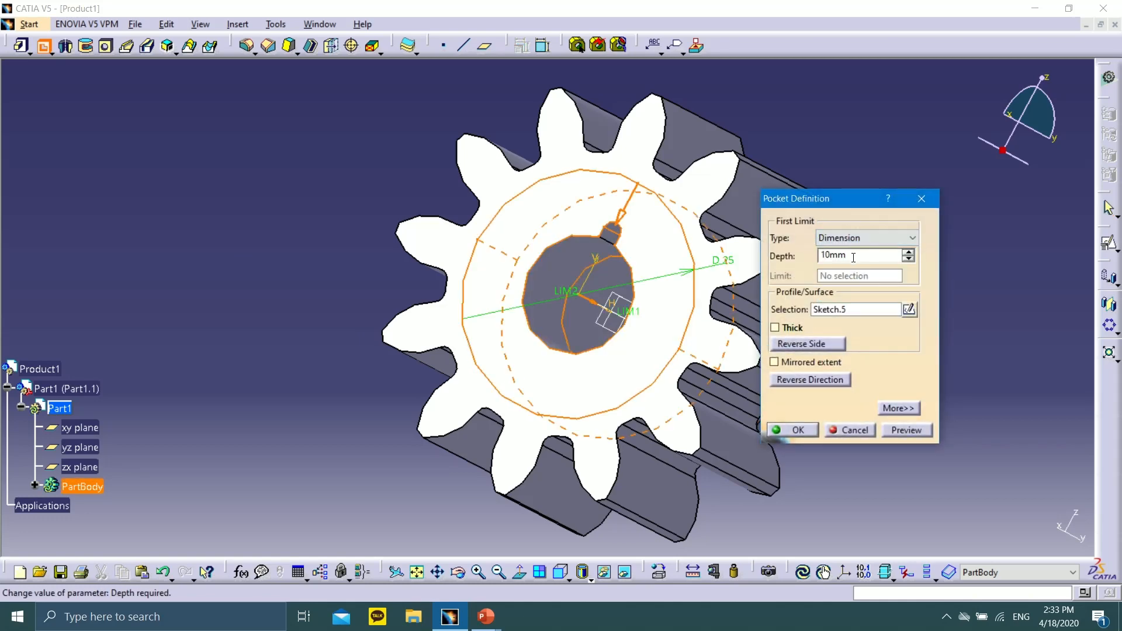
pyautogui.click(906, 430)
pyautogui.click(795, 430)
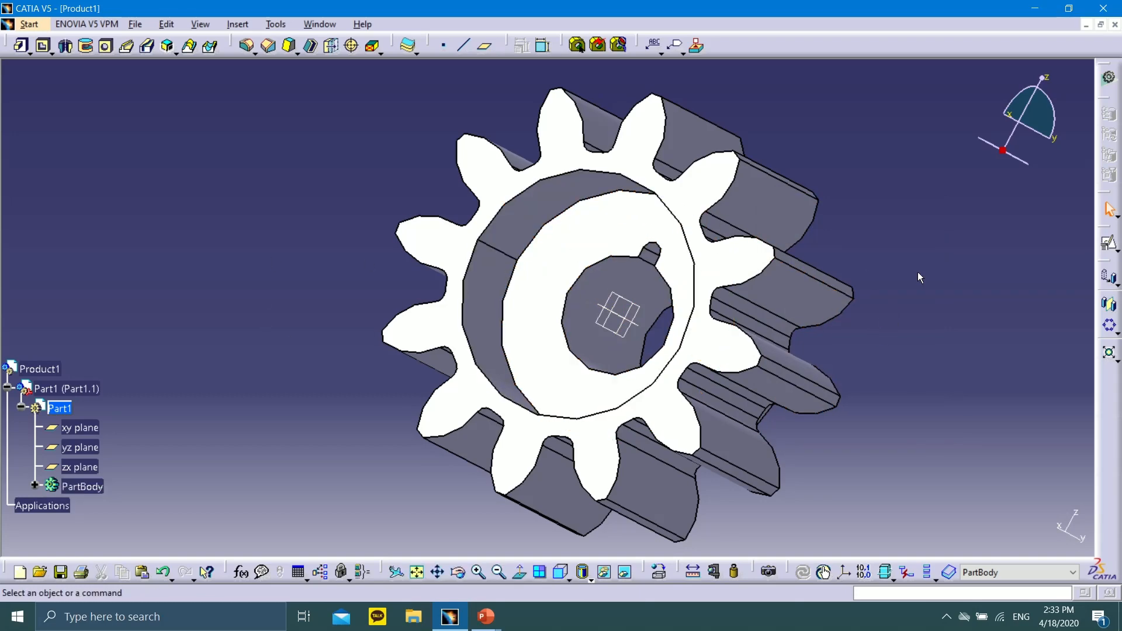
# Step: Inspect the gear from the isometric view and nearby angles, examining the front recess, bore and teeth
pyautogui.click(590, 579)
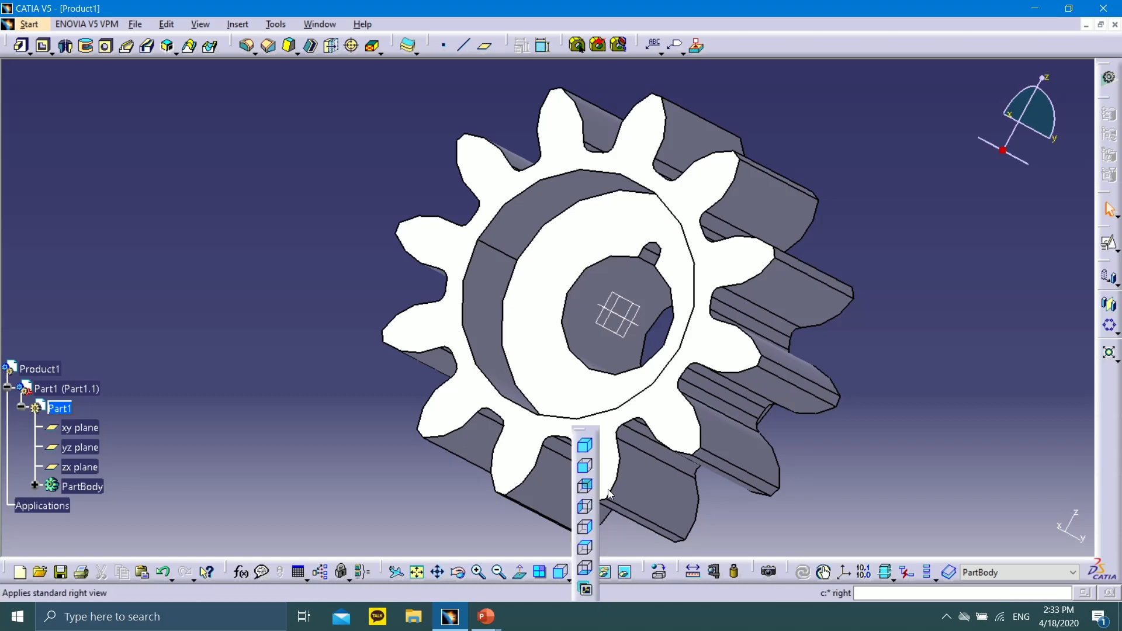
pyautogui.click(586, 448)
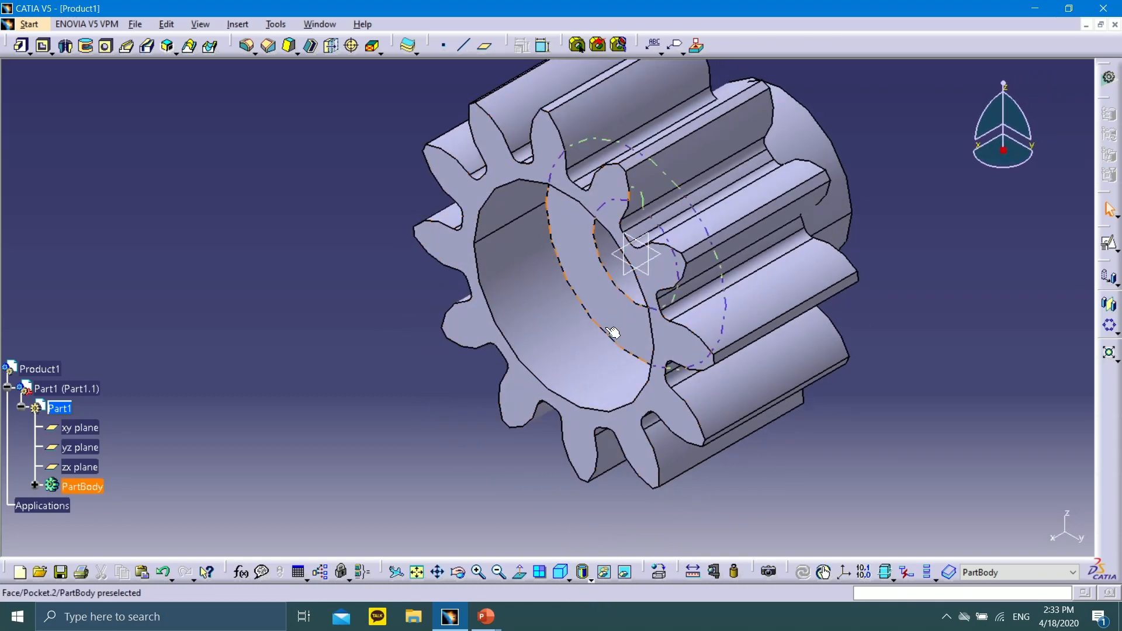
pyautogui.moveTo(871, 284); pyautogui.dragTo(836, 308, button='middle')
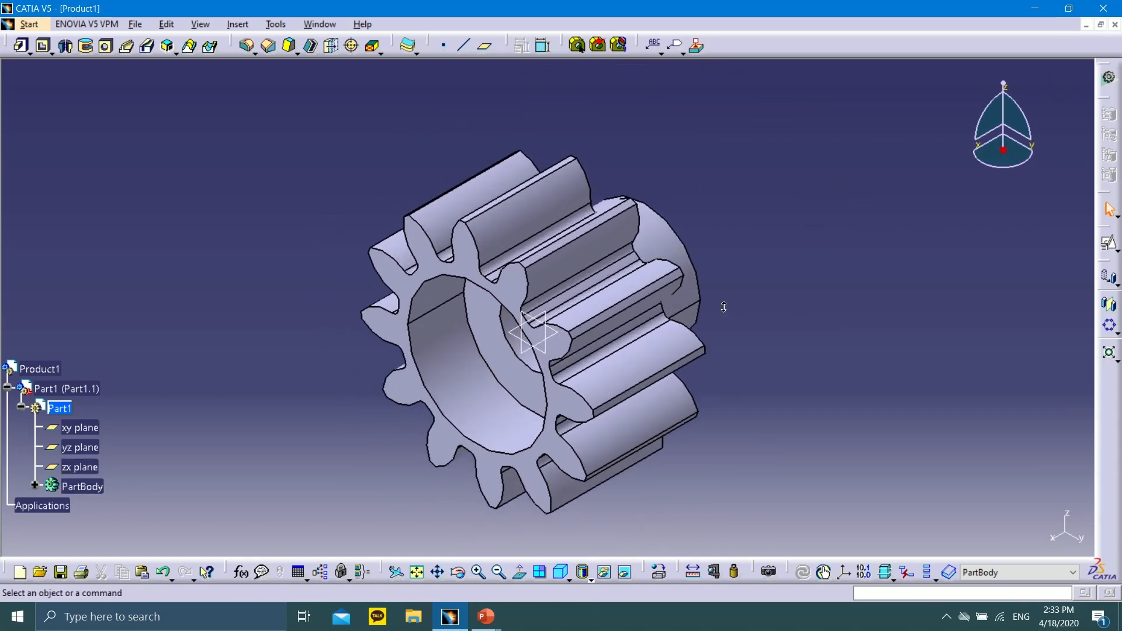
pyautogui.moveTo(306, 367); pyautogui.dragTo(215, 364, button='middle')
pyautogui.moveTo(711, 335); pyautogui.dragTo(632, 334, button='middle')
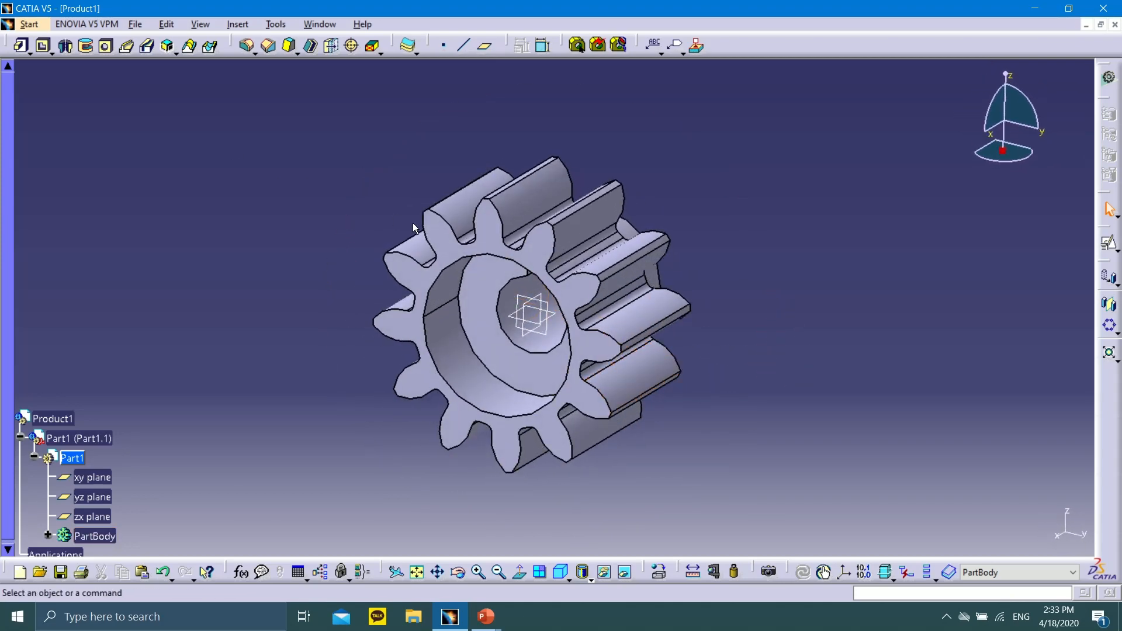
pyautogui.moveTo(413, 229); pyautogui.dragTo(417, 200, button='middle')
pyautogui.scroll(1, 409, 200)
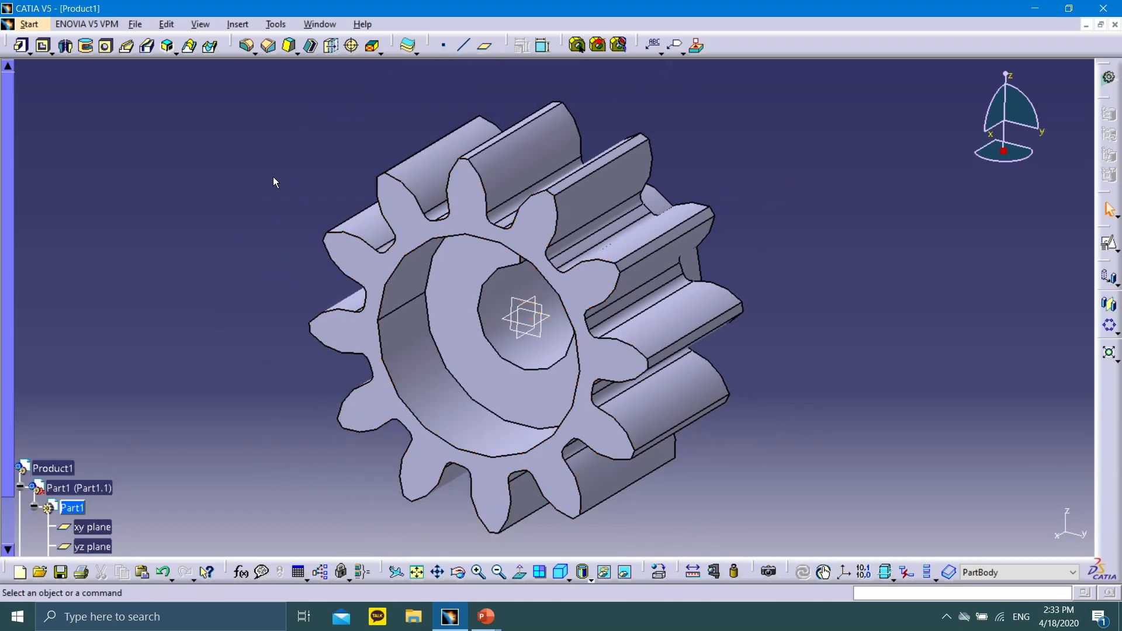
pyautogui.scroll(-5, 70, 202)
pyautogui.scroll(-5, 69, 201)
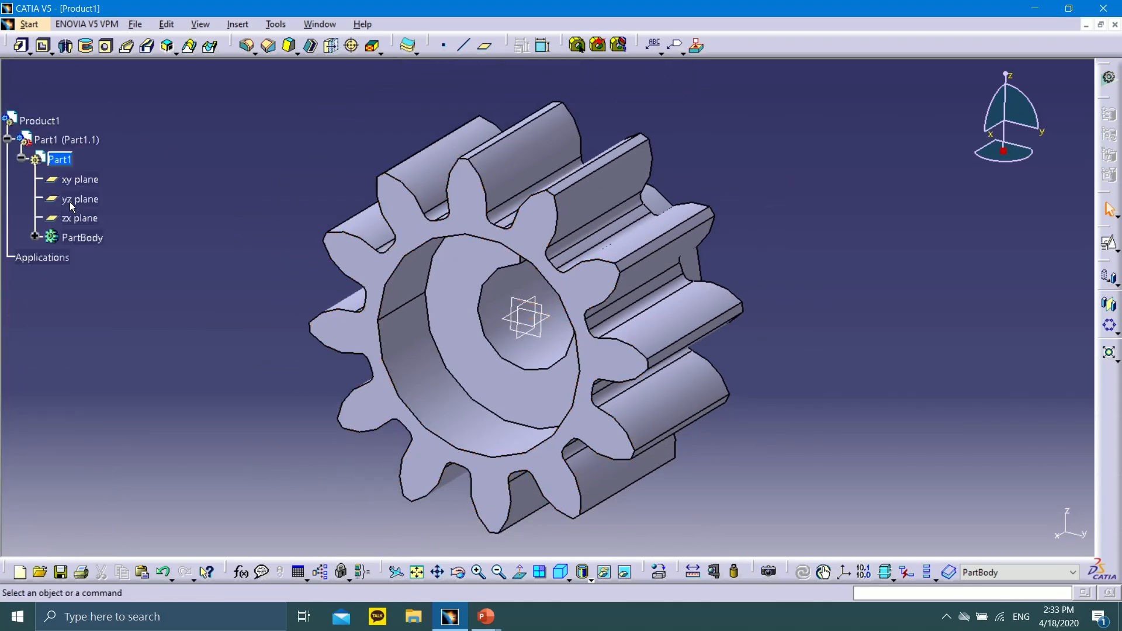
# Step: Save the part as a CATPart named "Pionion Gear" in the CATIA Class folder, accepting the link update
pyautogui.click(133, 26)
pyautogui.click(143, 118)
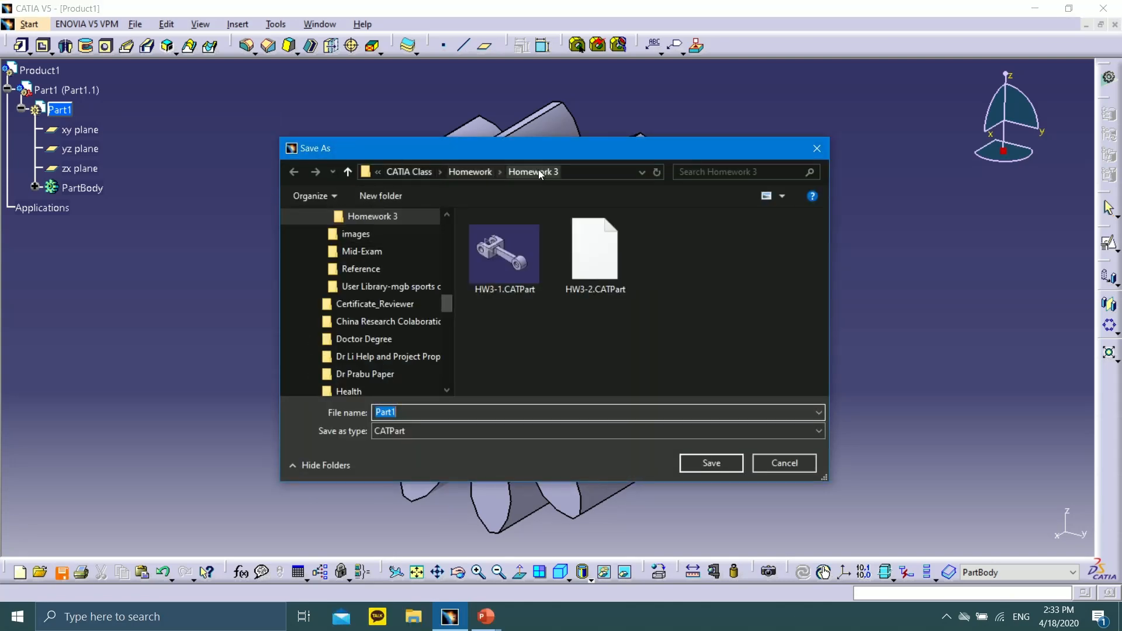
pyautogui.click(409, 171)
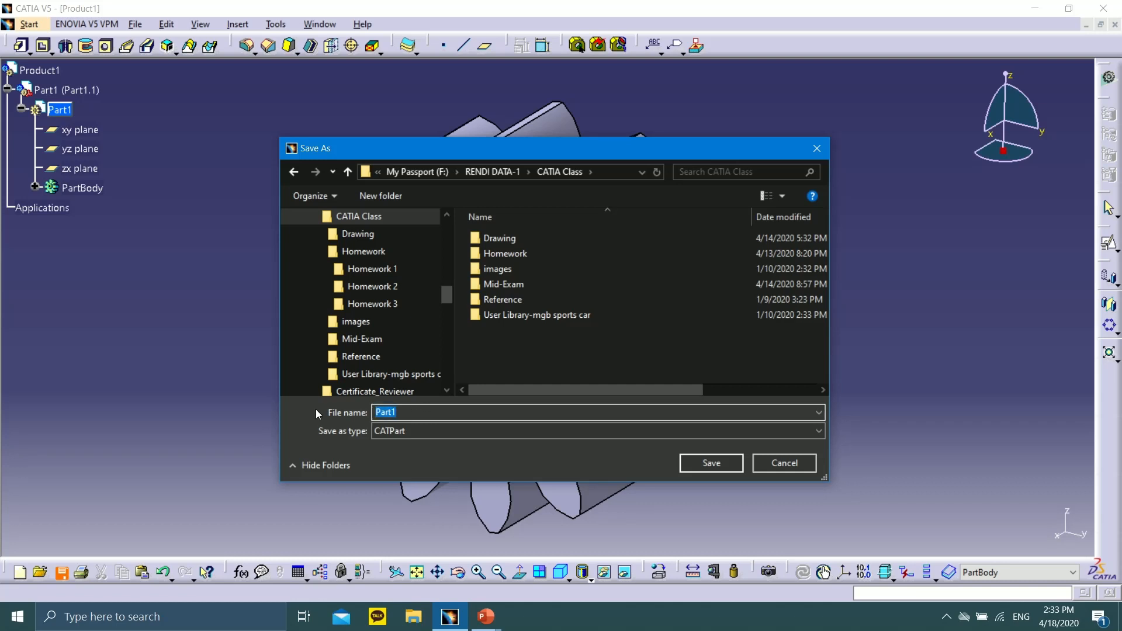
pyautogui.write('Pionioo')
pyautogui.click(711, 463)
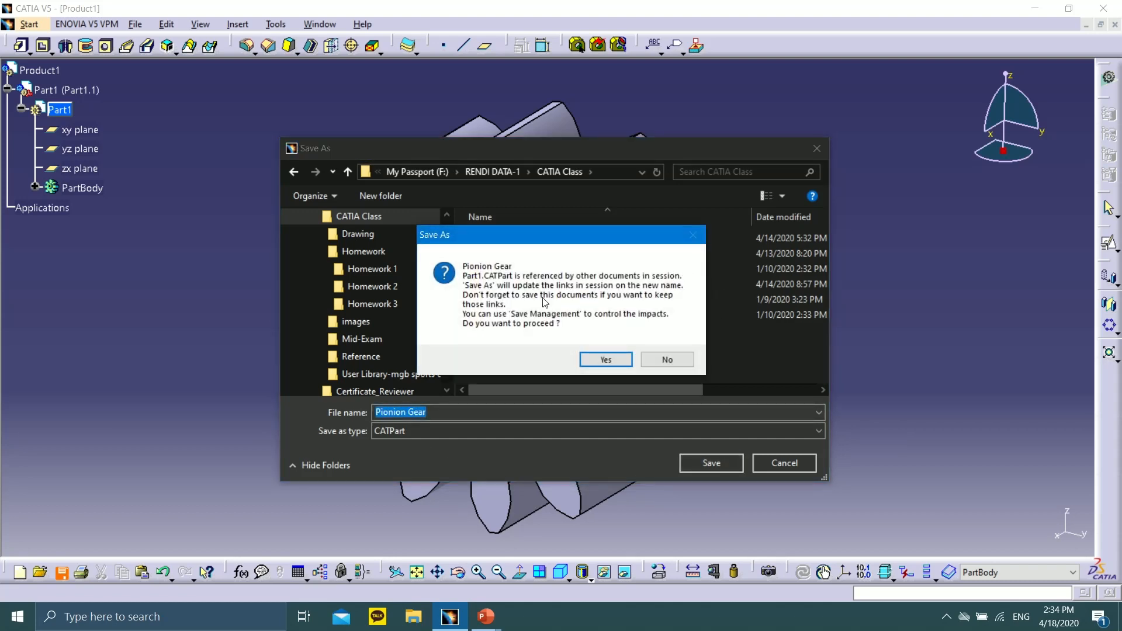
pyautogui.click(605, 360)
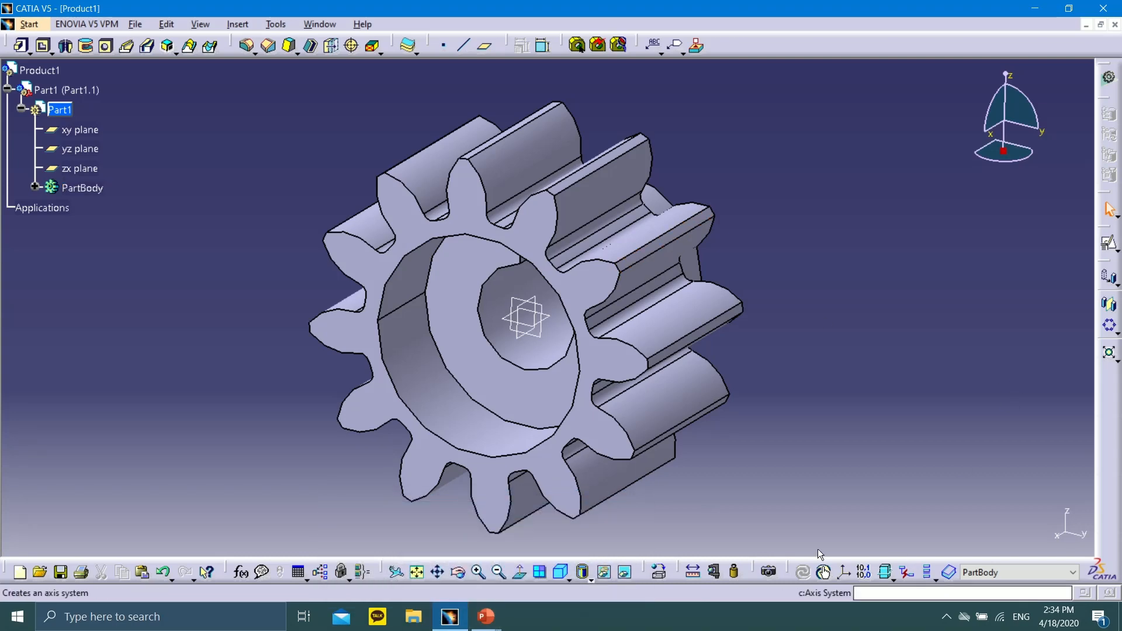
# Step: Set the isometric view, expand the PartBody and open the sketch of Pad.1 for review
pyautogui.click(564, 577)
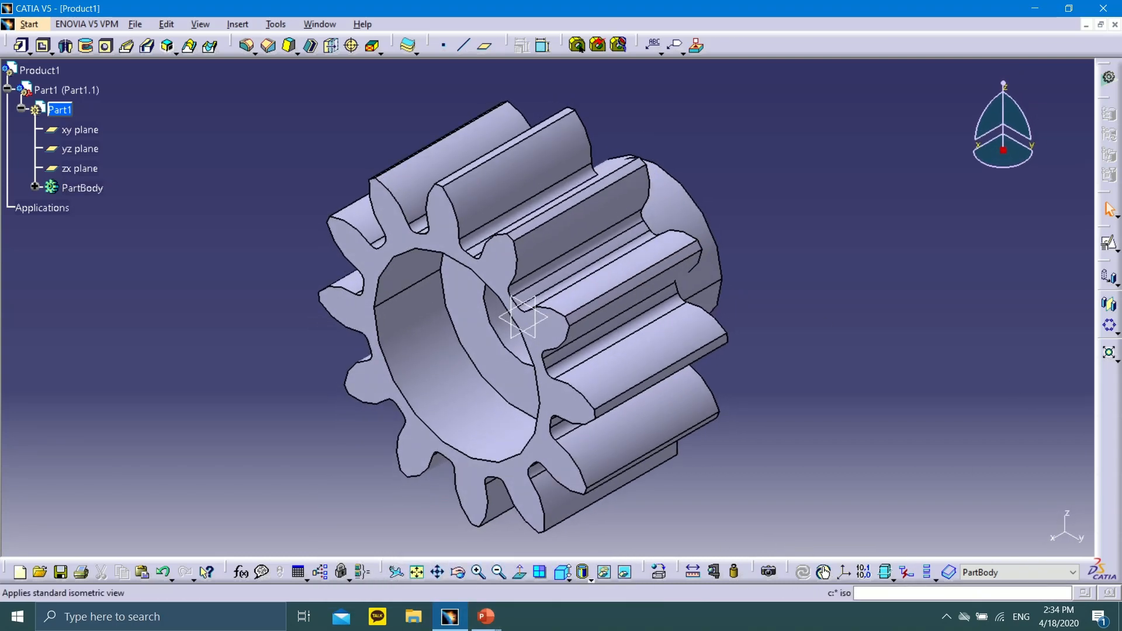
pyautogui.click(35, 188)
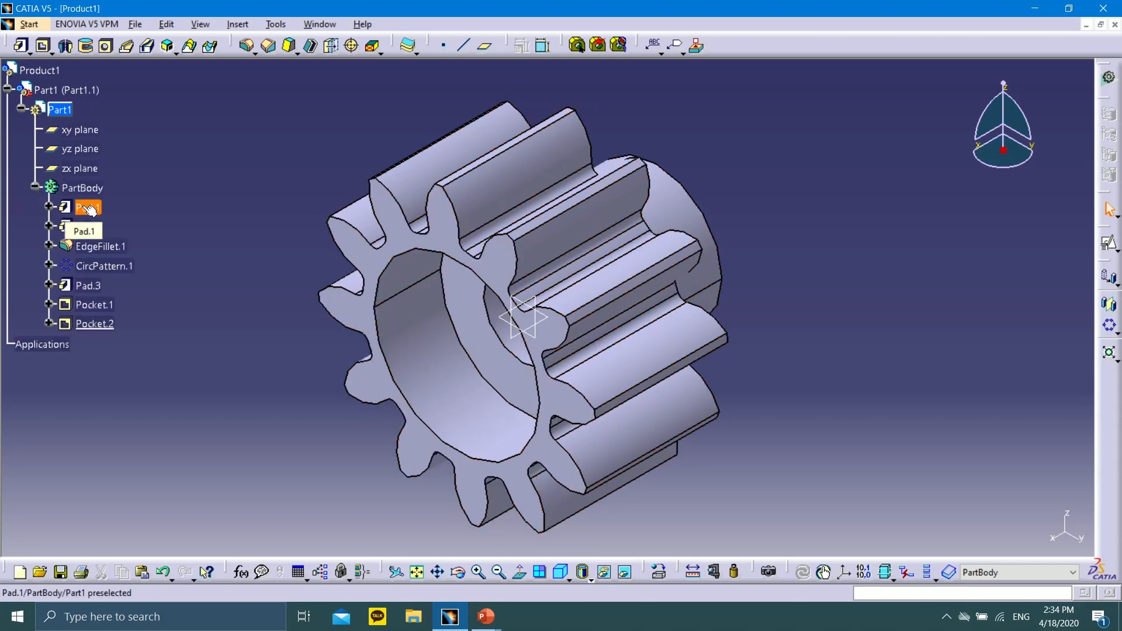
pyautogui.click(49, 207)
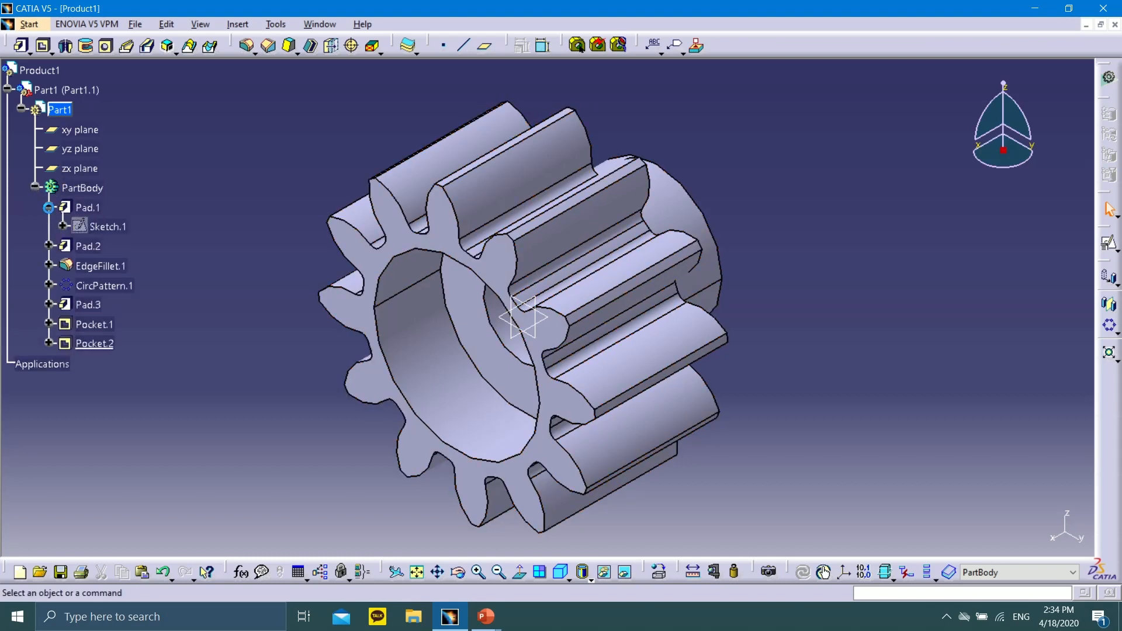
pyautogui.doubleClick(107, 227)
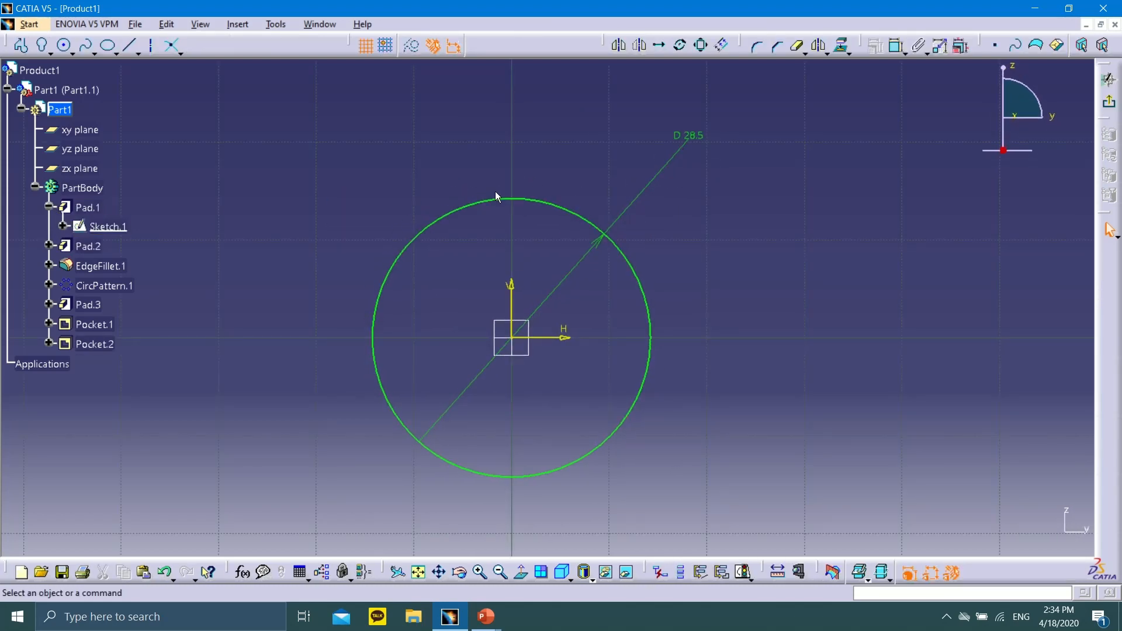
# Step: Open the sketch of Pad.2 and examine the tooth profile's geometry and constraints up close
pyautogui.click(48, 246)
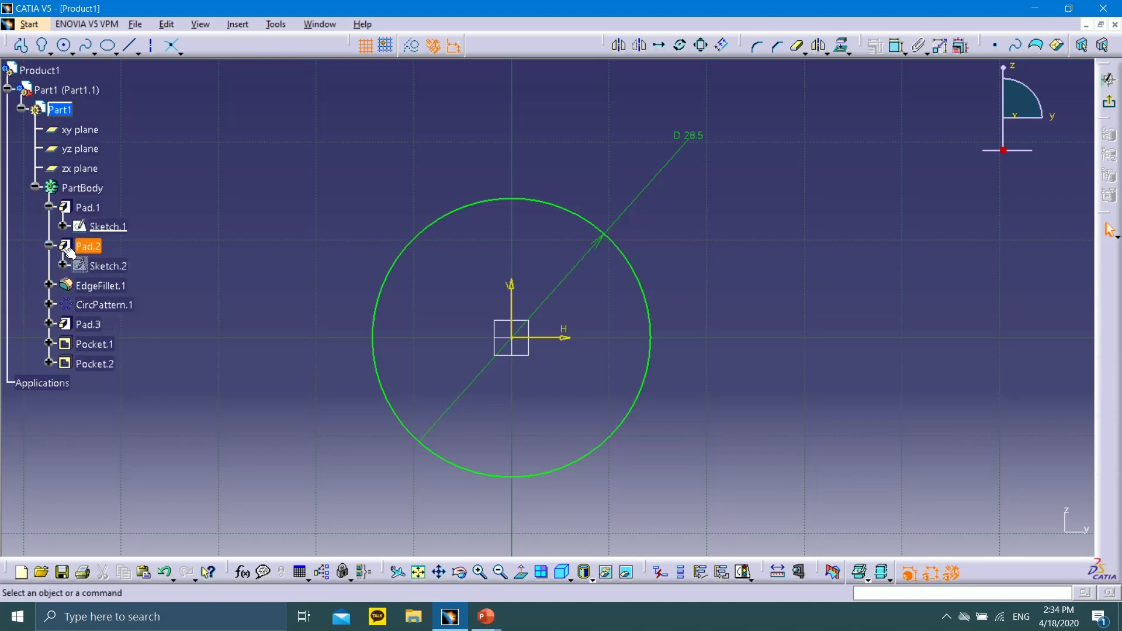
pyautogui.click(103, 265)
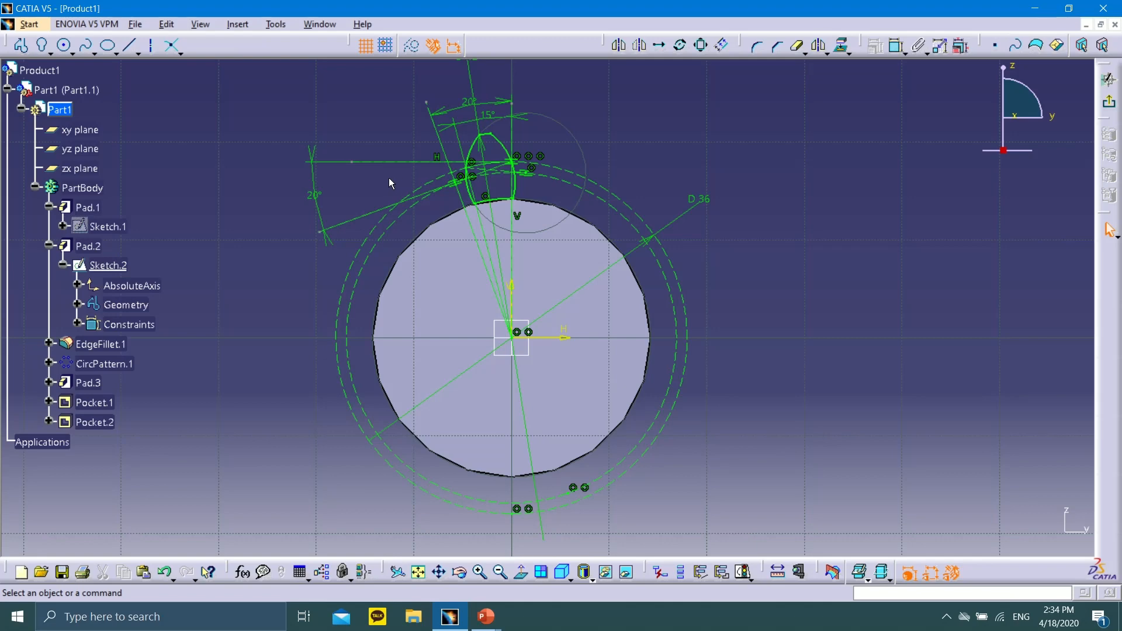
pyautogui.moveTo(623, 129); pyautogui.dragTo(575, 61, button='middle')
pyautogui.click(623, 128)
pyautogui.moveTo(572, 146)
pyautogui.mouseDown(button='middle')
pyautogui.moveTo(586, 205)
pyautogui.moveTo(706, 343)
pyautogui.mouseUp(button='middle')
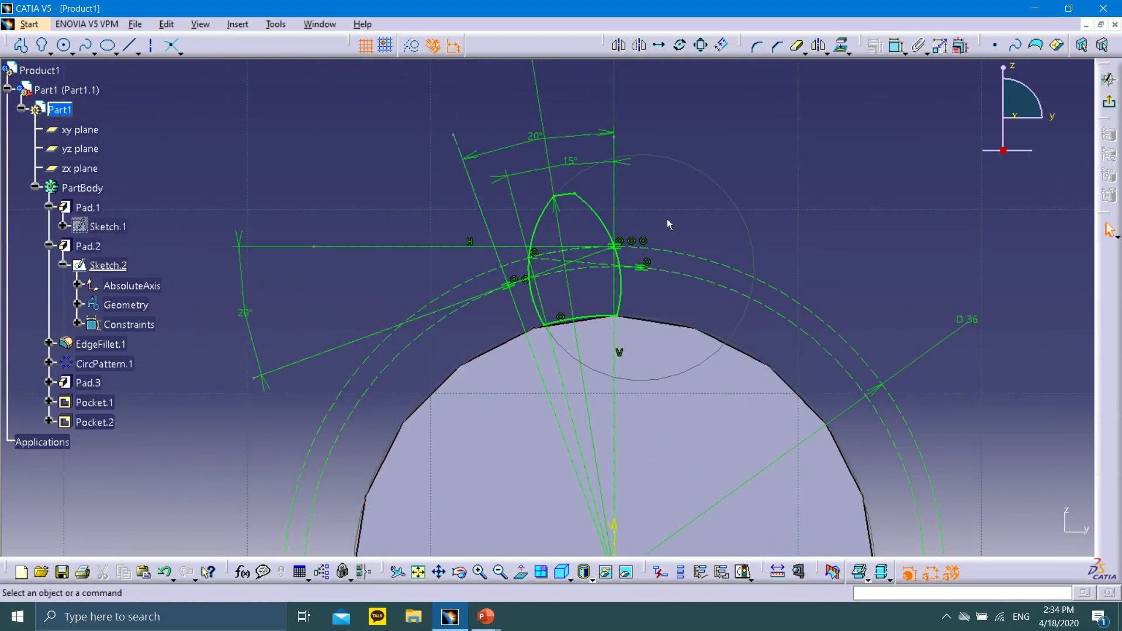
pyautogui.moveTo(419, 210); pyautogui.dragTo(415, 170, button='middle')
pyautogui.click(418, 209)
pyautogui.scroll(1, 415, 170)
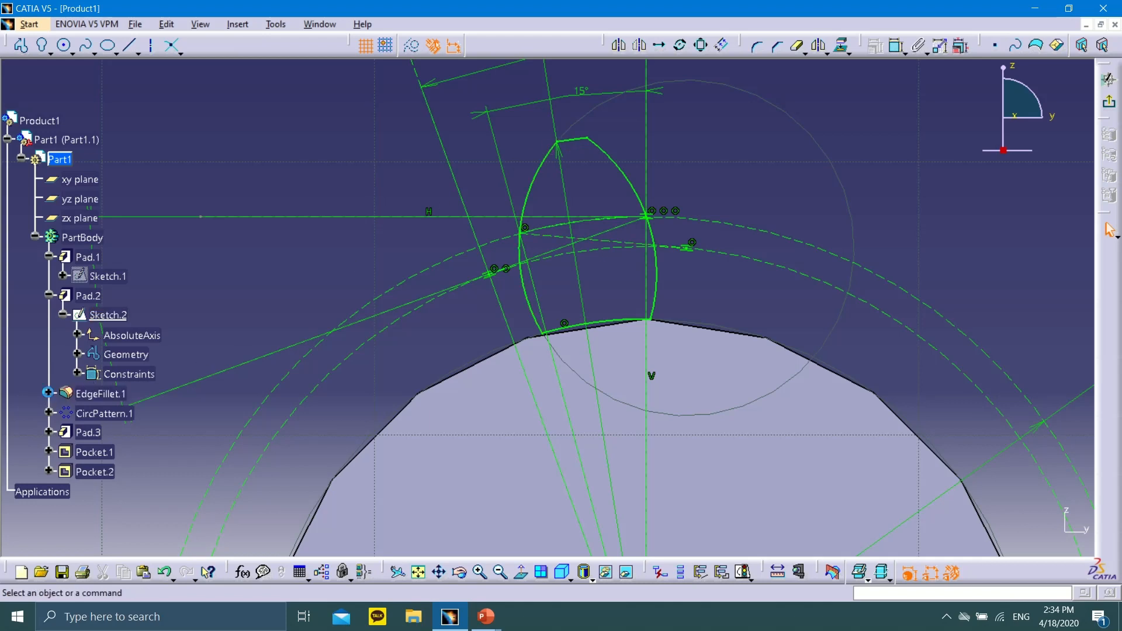
# Step: Open the definition of the tooth-root edge fillet, preview it on the two root edges and close it
pyautogui.click(48, 393)
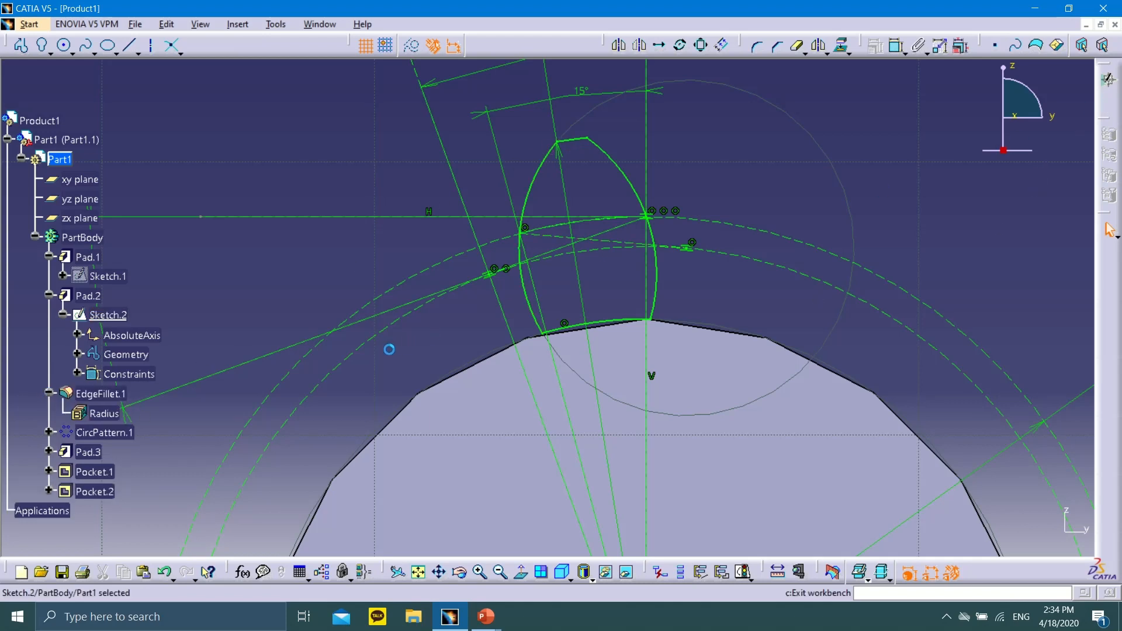
pyautogui.doubleClick(99, 393)
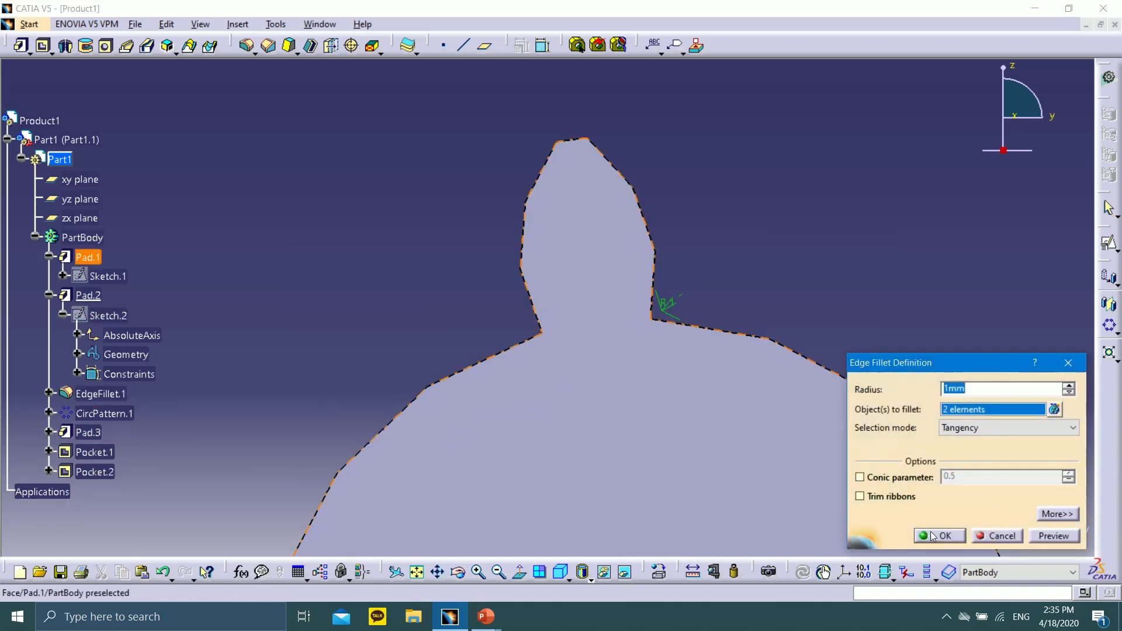
pyautogui.moveTo(757, 293); pyautogui.dragTo(700, 388, button='middle')
pyautogui.click(1052, 536)
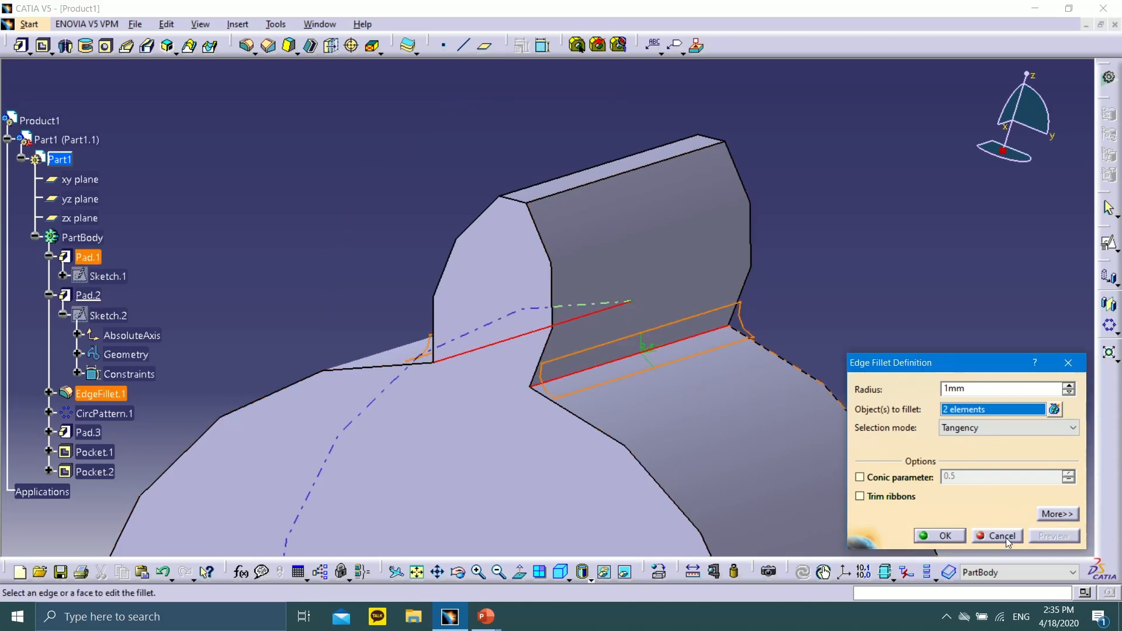
pyautogui.click(941, 536)
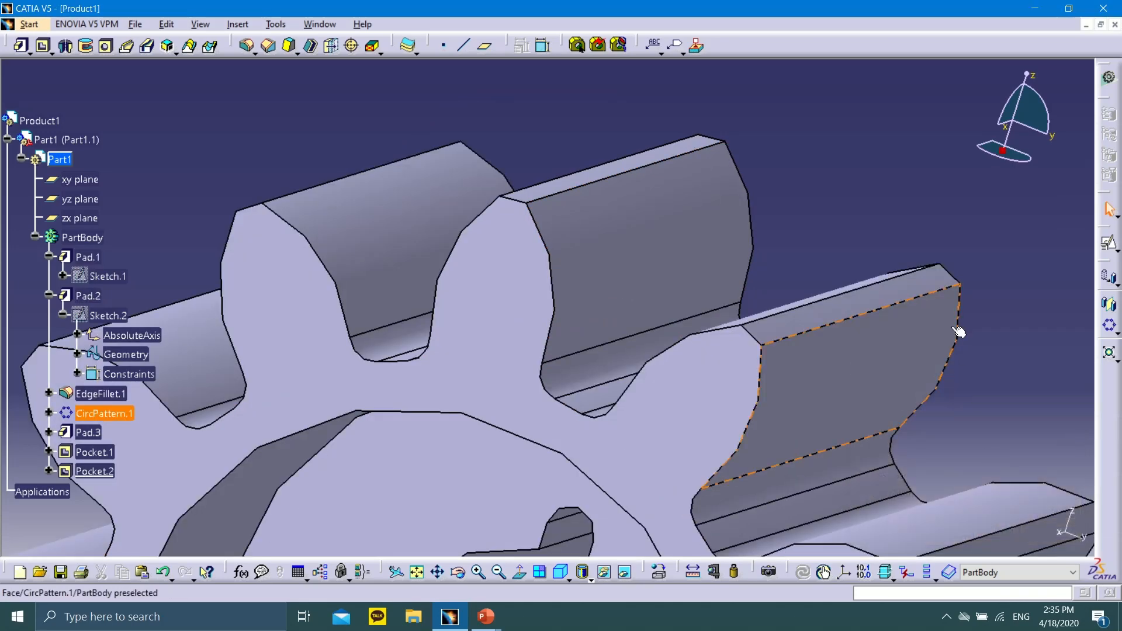
# Step: Review the circular pattern's definition and its parameter options, cancel without changes and restore the isometric view
pyautogui.doubleClick(106, 414)
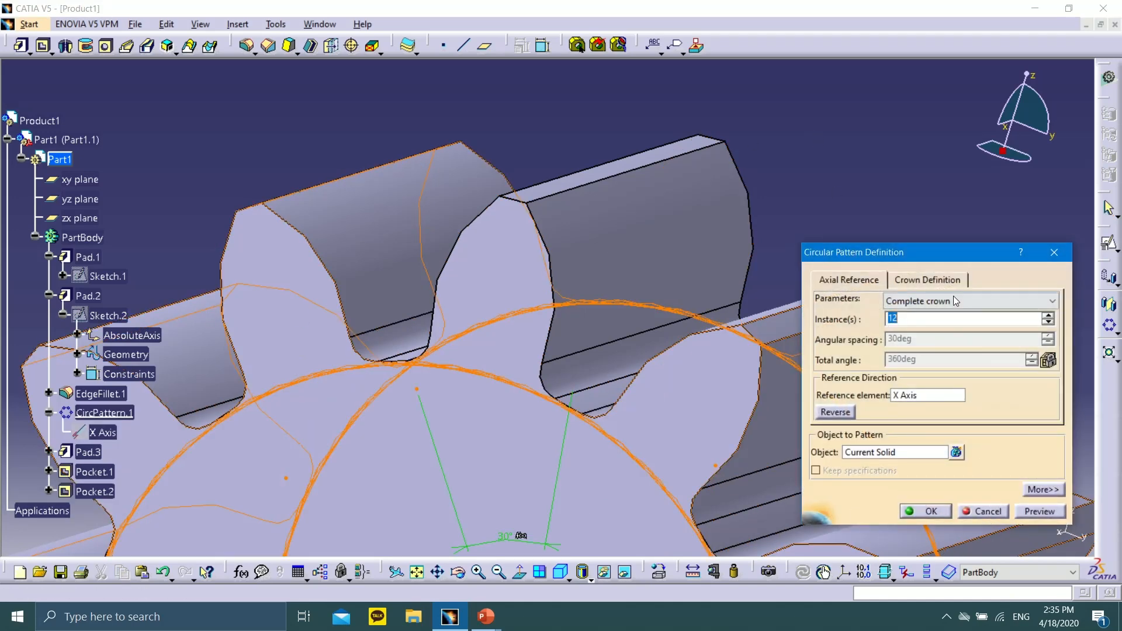
pyautogui.click(925, 301)
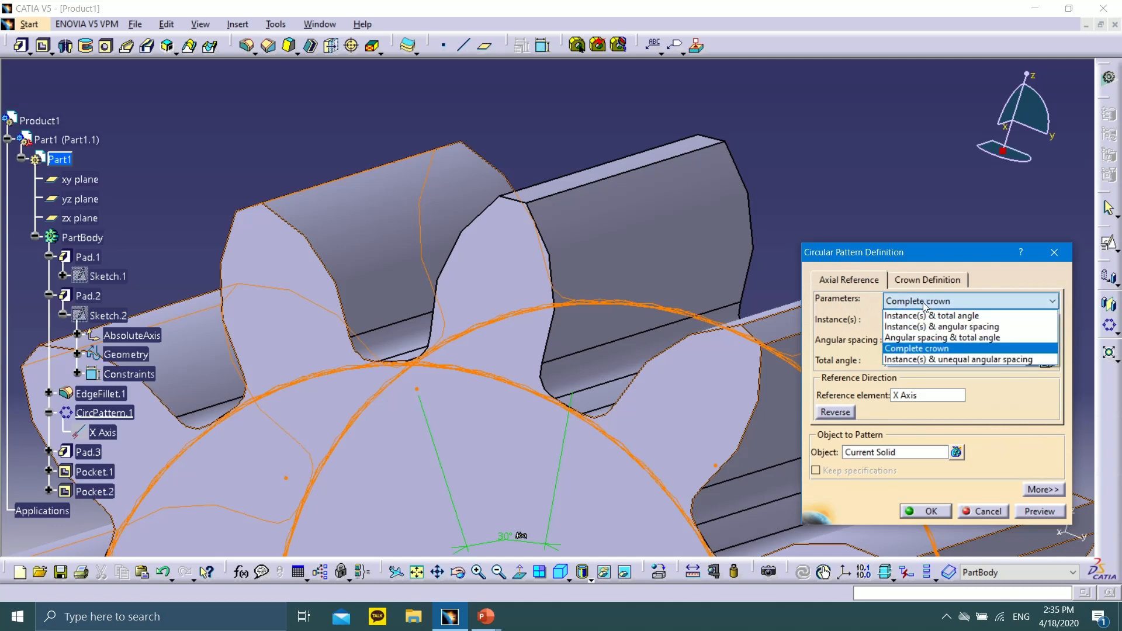
pyautogui.click(992, 273)
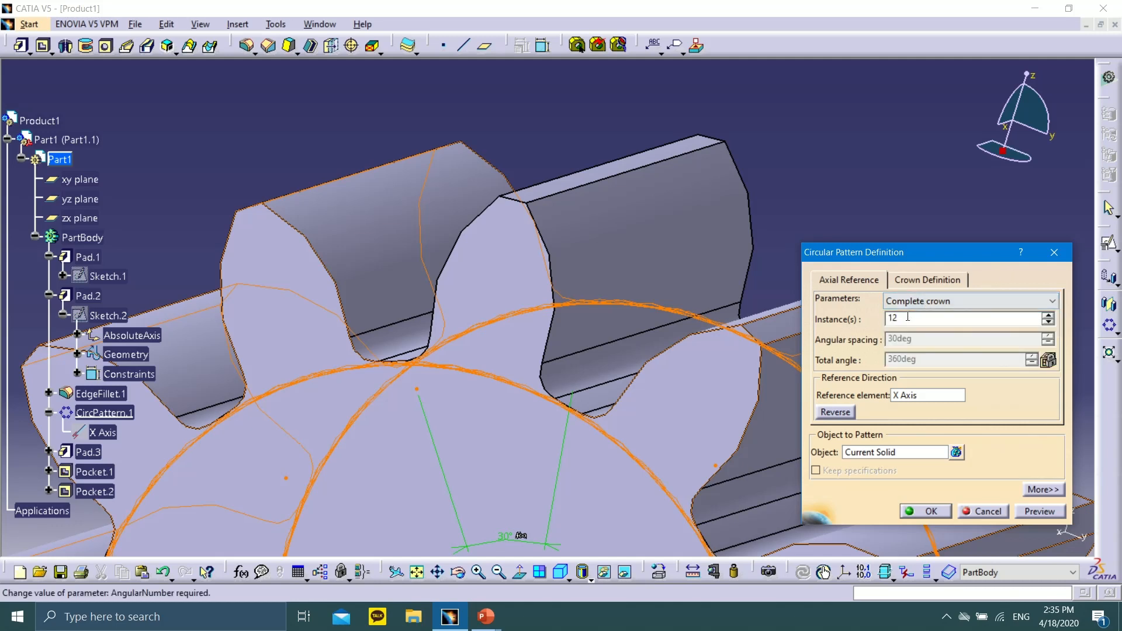
pyautogui.click(982, 511)
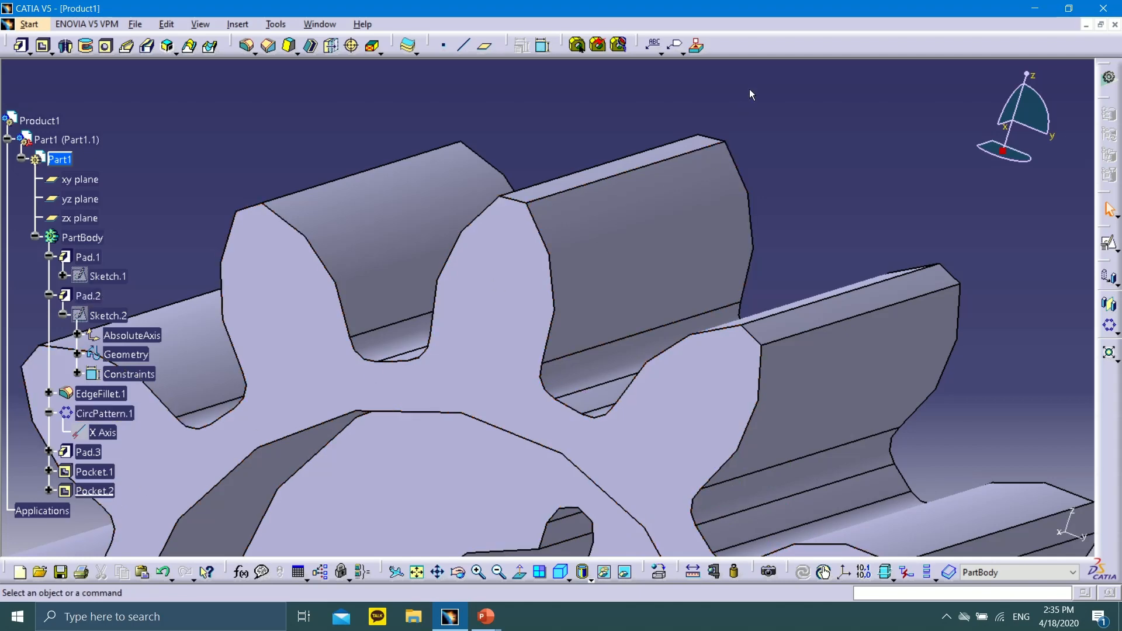
pyautogui.moveTo(797, 129); pyautogui.dragTo(534, 399, button='middle')
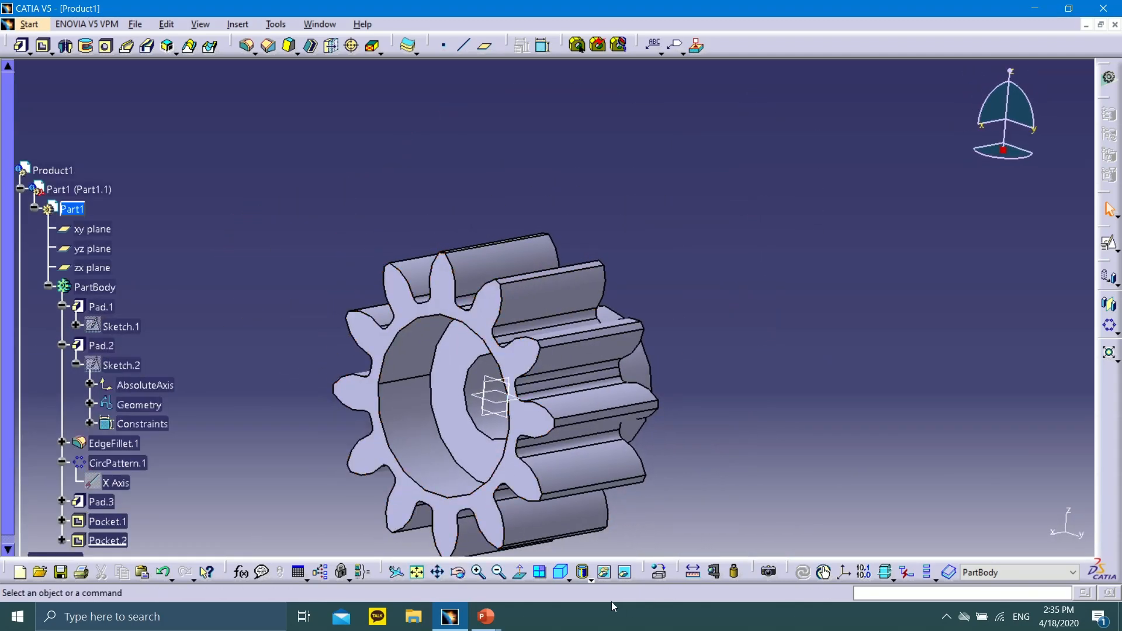
pyautogui.click(570, 580)
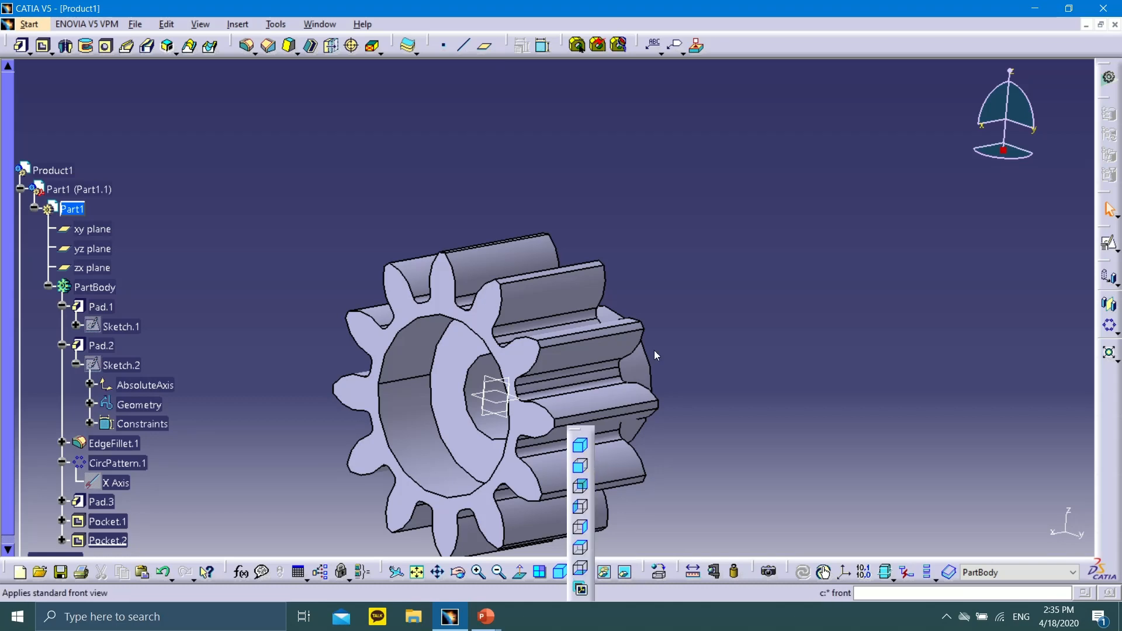
pyautogui.click(581, 447)
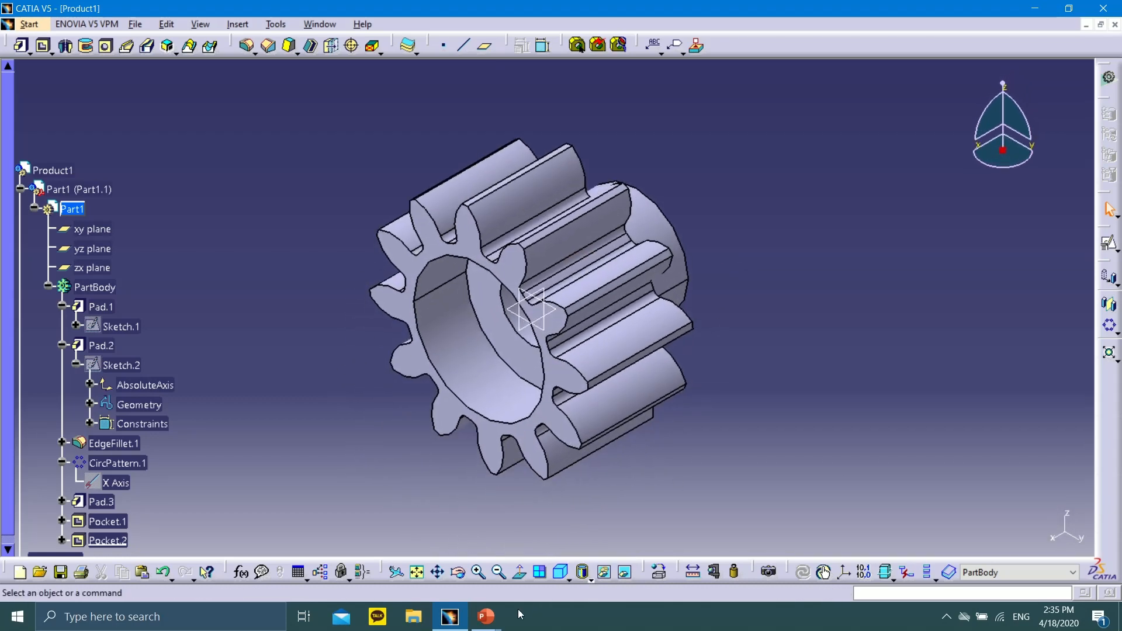
pyautogui.moveTo(494, 622)
pyautogui.click(509, 590)
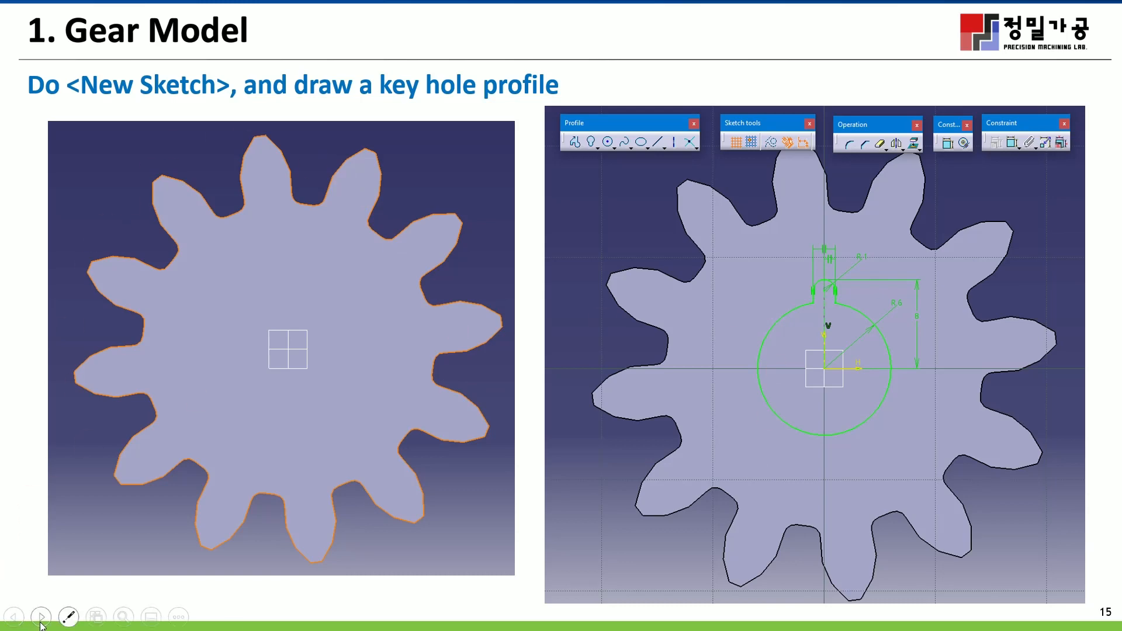
pyautogui.click(41, 621)
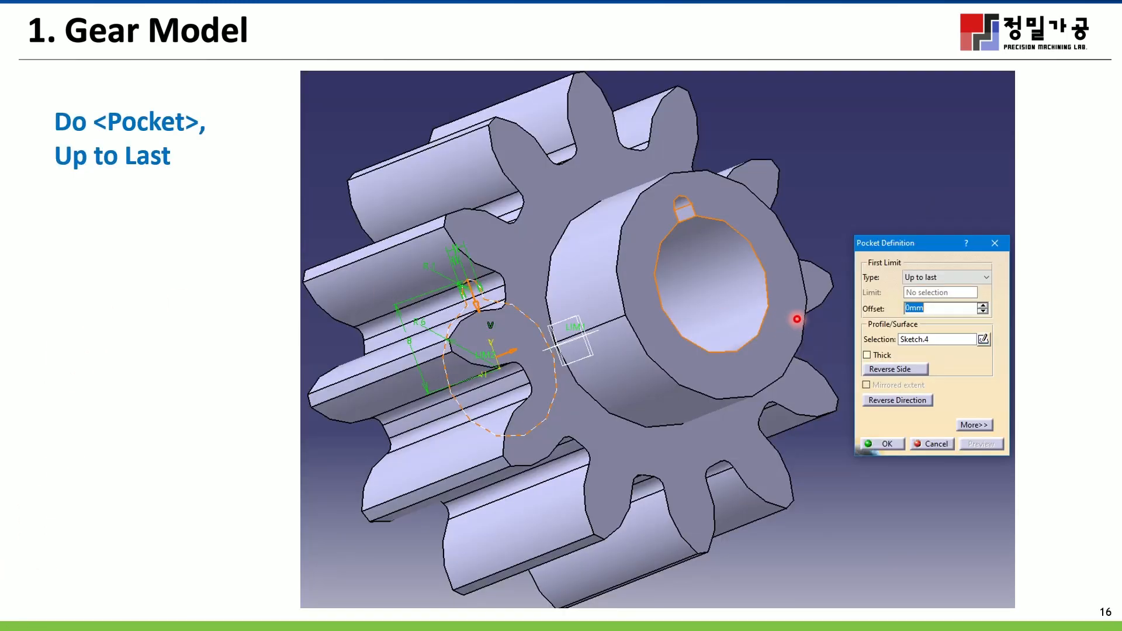
pyautogui.click(43, 616)
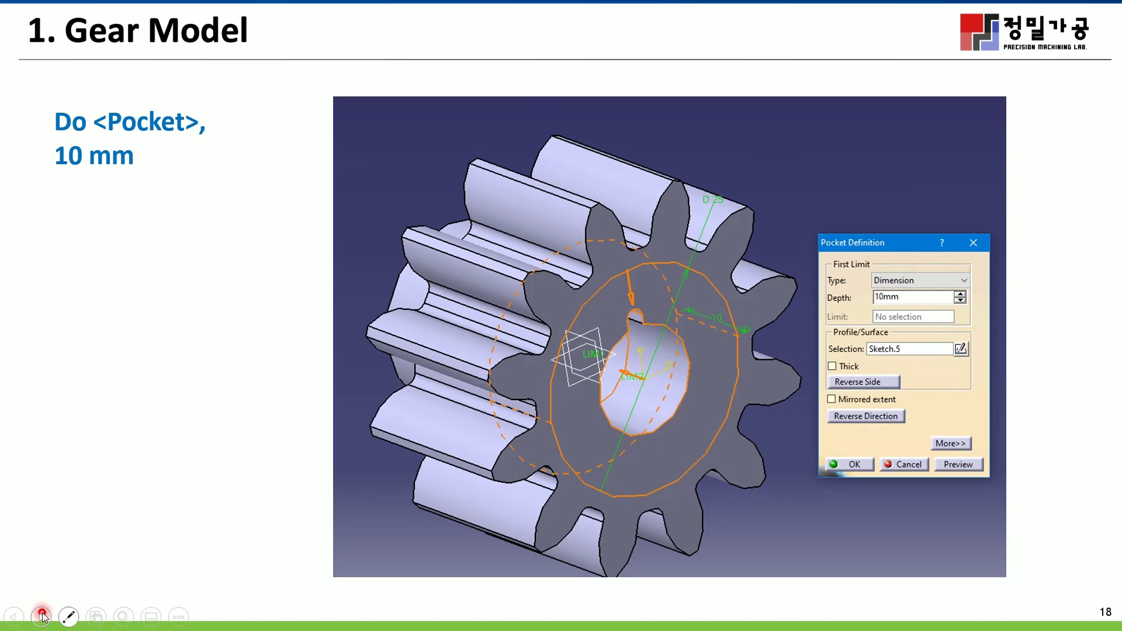
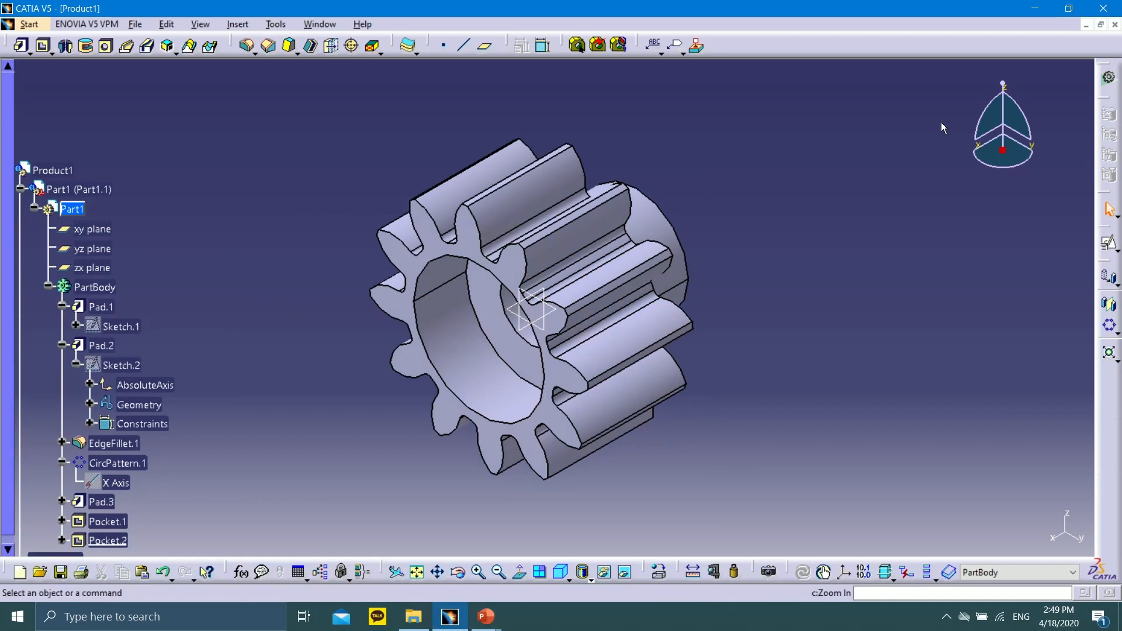
# Step: Close the Product1 document without saving its changes
pyautogui.click(1115, 24)
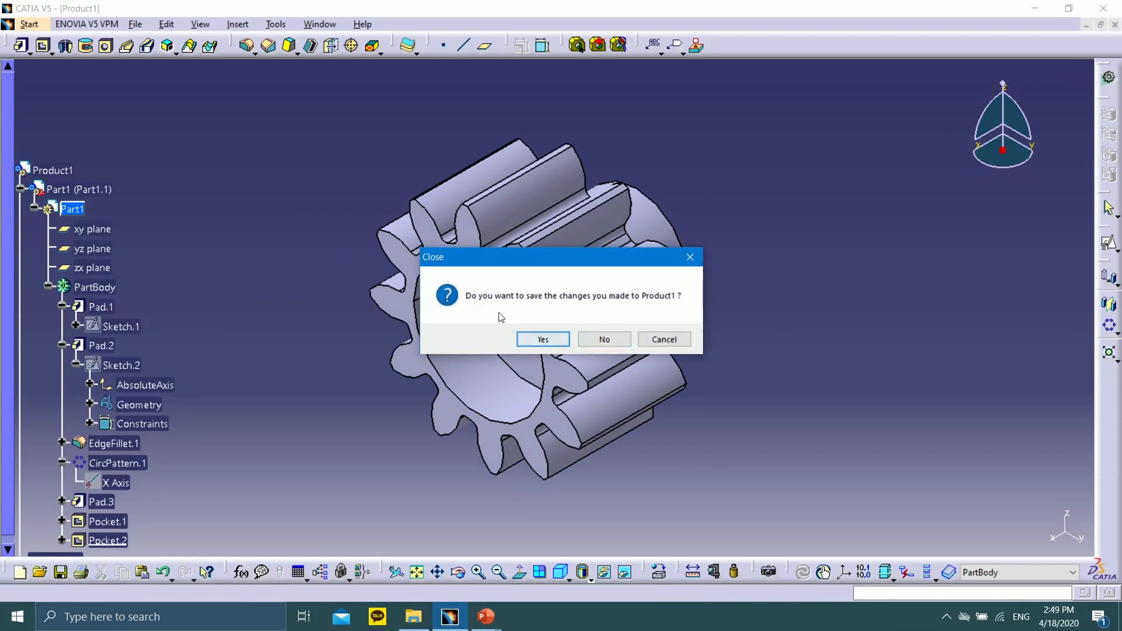
pyautogui.click(602, 336)
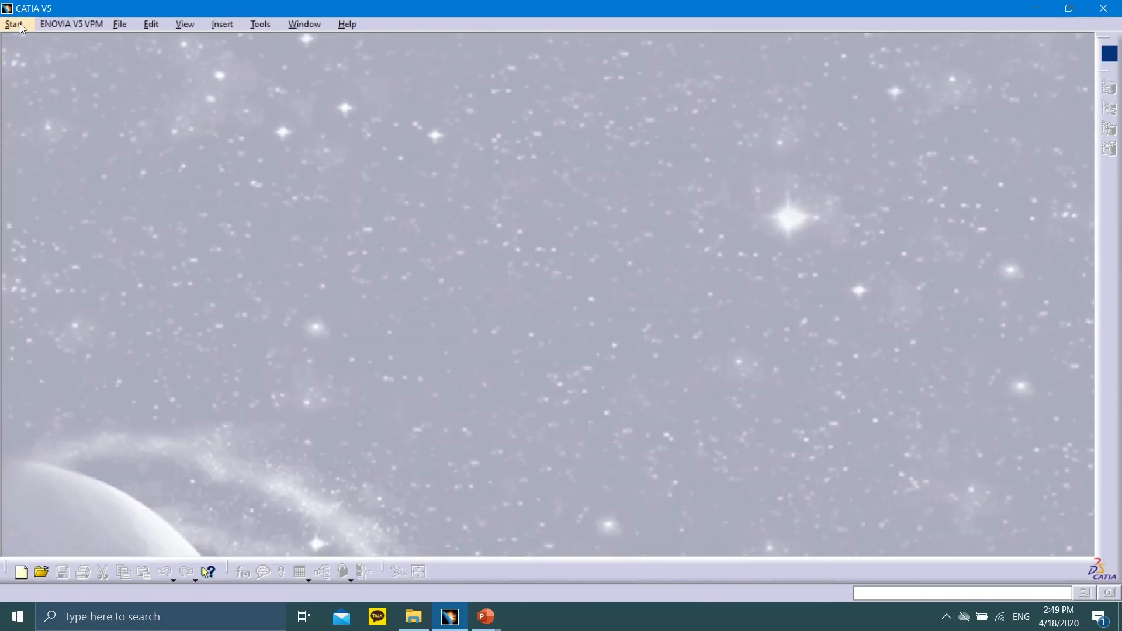
# Step: Create a new part named Part1 with hybrid design enabled
pyautogui.click(18, 25)
pyautogui.click(27, 42)
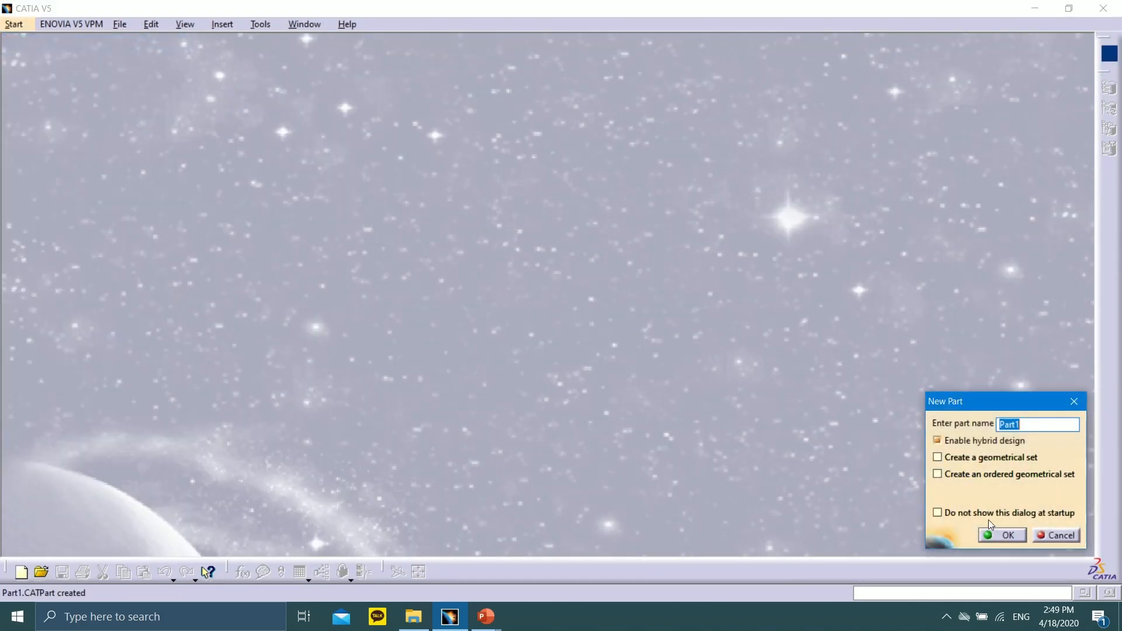
pyautogui.click(1001, 536)
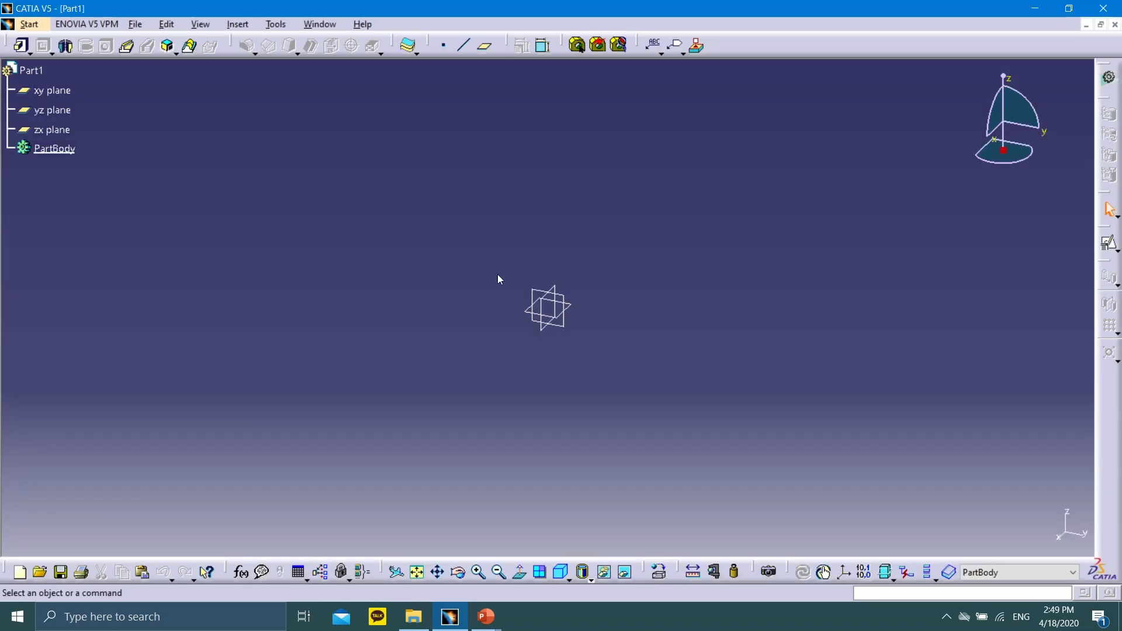
# Step: Start a sketch on the yz plane and draw a circle about 168 mm in diameter centred at the origin
pyautogui.click(568, 301)
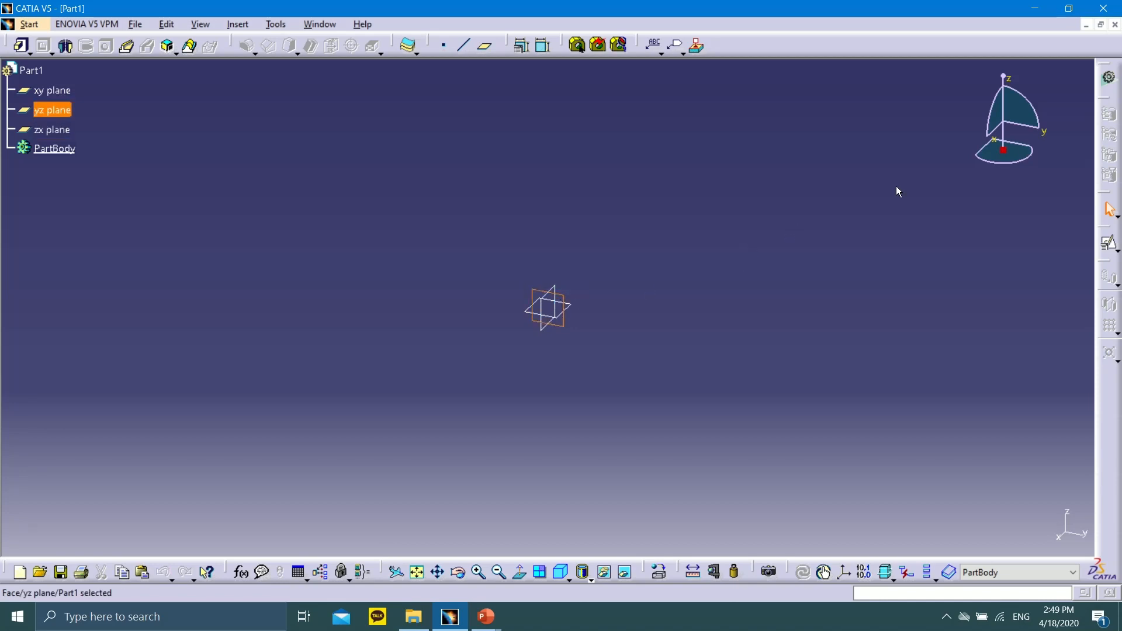
pyautogui.click(1111, 244)
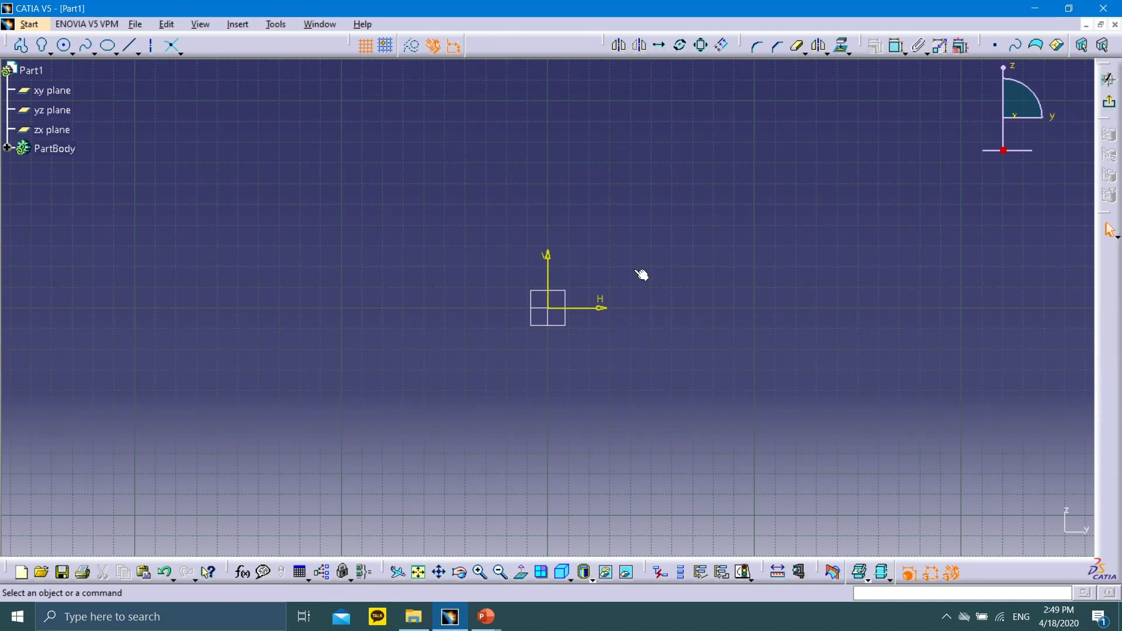
pyautogui.click(64, 45)
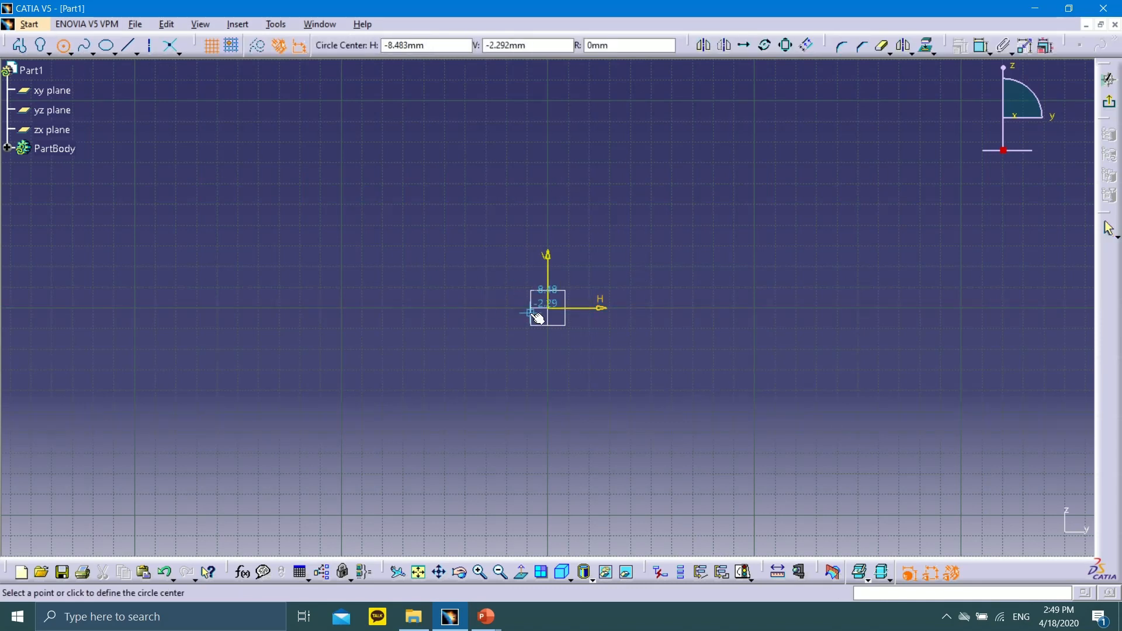
pyautogui.click(558, 314)
pyautogui.click(609, 148)
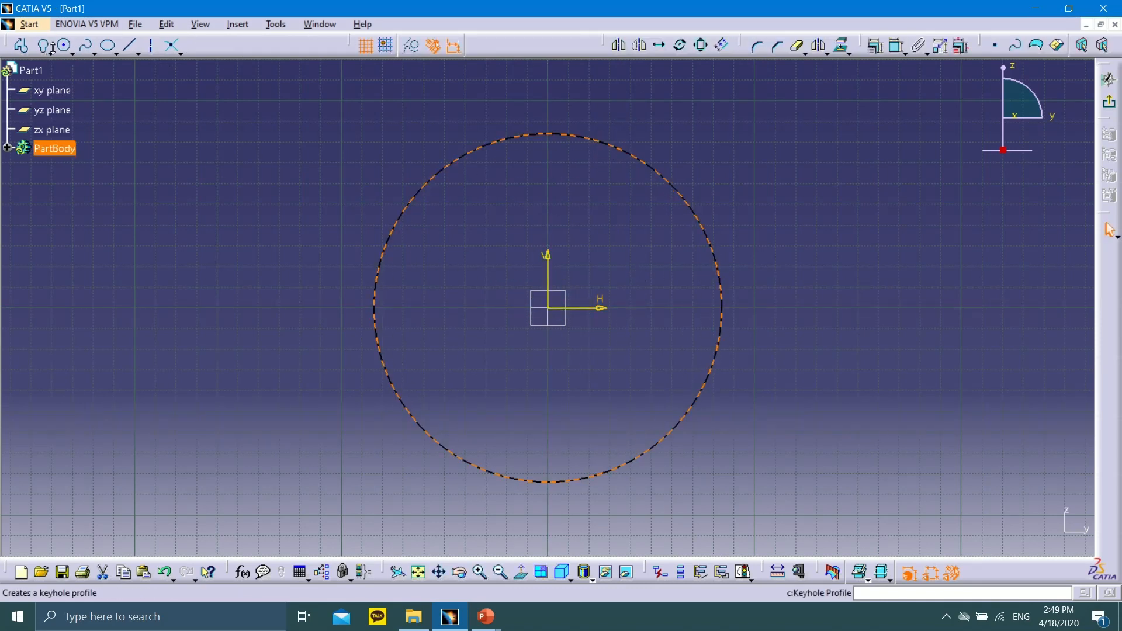
# Step: Dimension the circle's diameter, set it to 75.638 mm, and exit the sketch
pyautogui.click(875, 45)
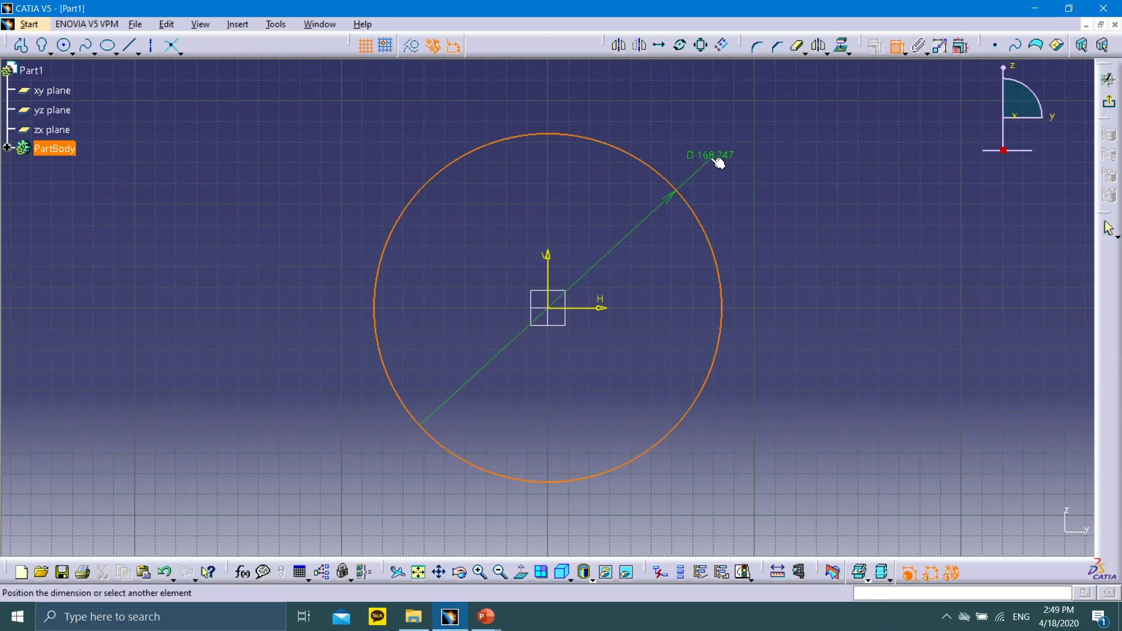
pyautogui.doubleClick(712, 162)
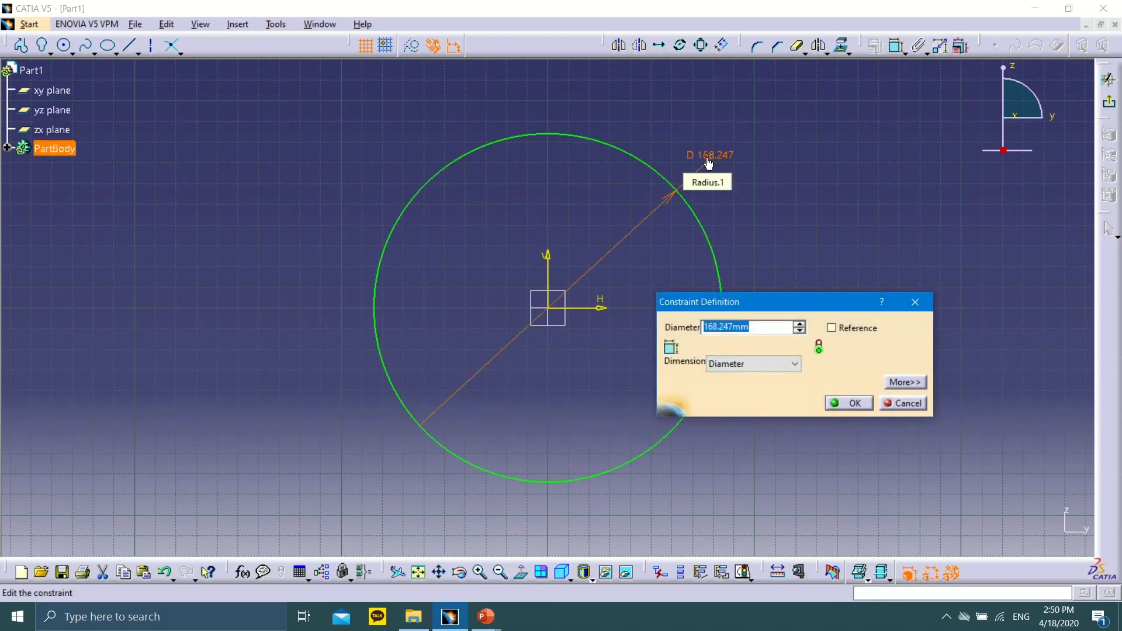
pyautogui.write('75.638')
pyautogui.press('Return')
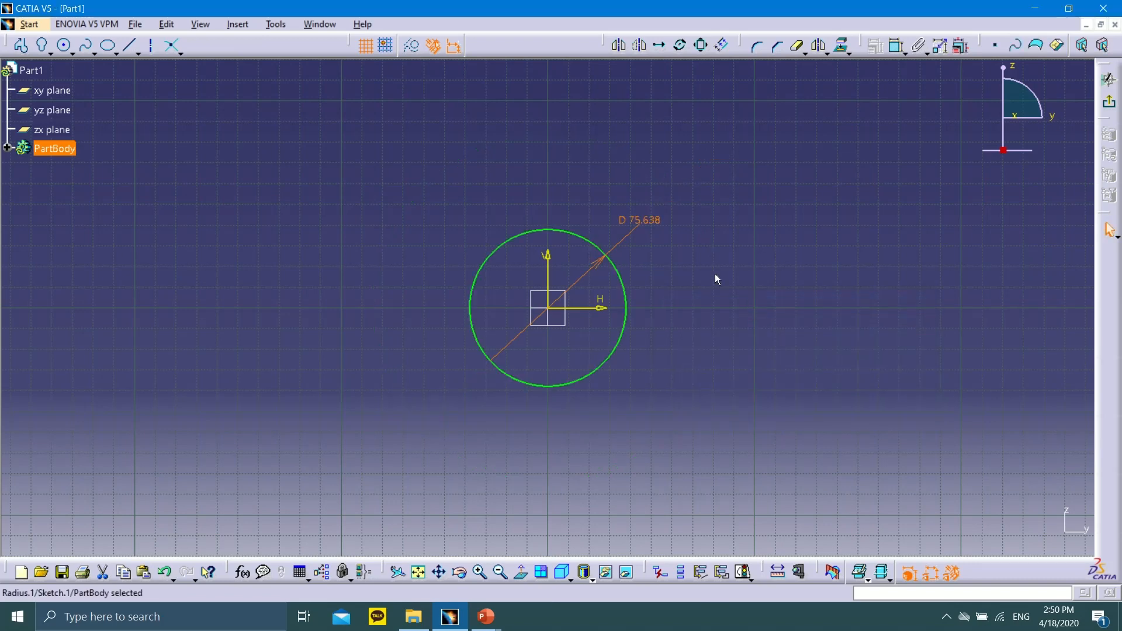
pyautogui.moveTo(672, 267)
pyautogui.mouseDown(button='middle')
pyautogui.moveTo(661, 265)
pyautogui.moveTo(636, 134)
pyautogui.mouseUp(button='middle')
pyautogui.moveTo(671, 142); pyautogui.dragTo(678, 181, button='middle')
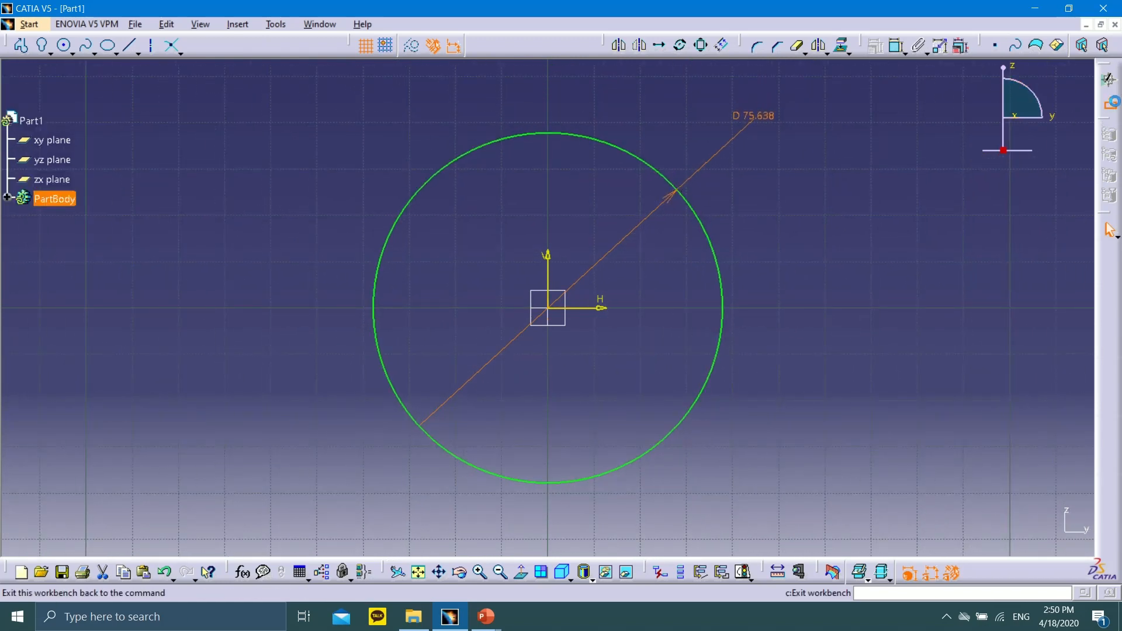
pyautogui.click(1109, 79)
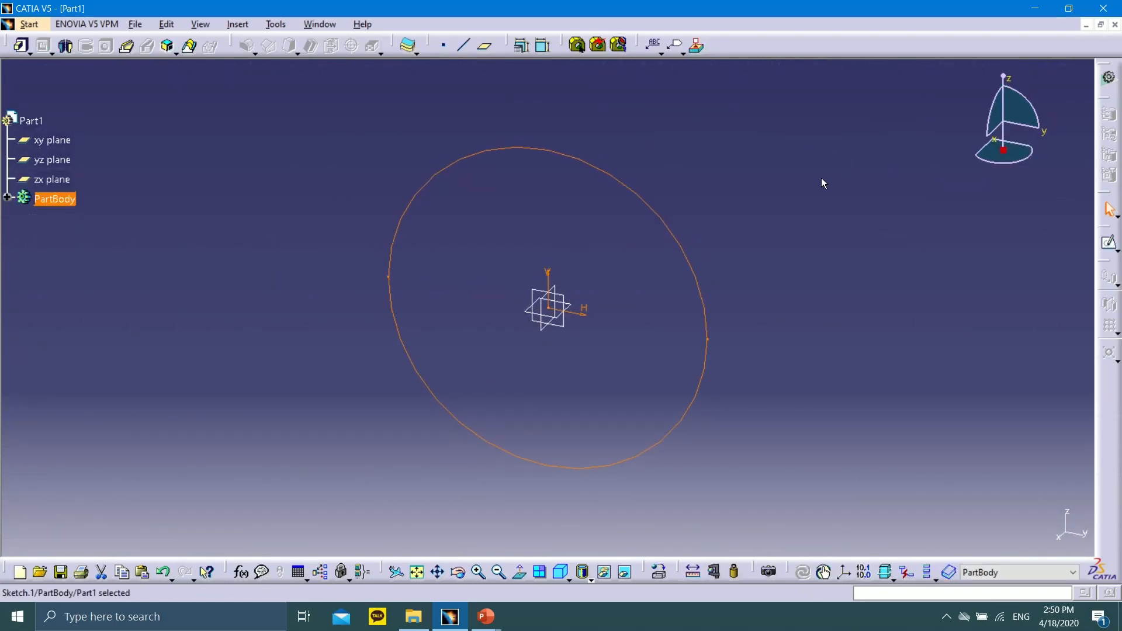
# Step: Pad the circle sketch 40 mm in the reversed direction to form a solid cylinder
pyautogui.click(22, 45)
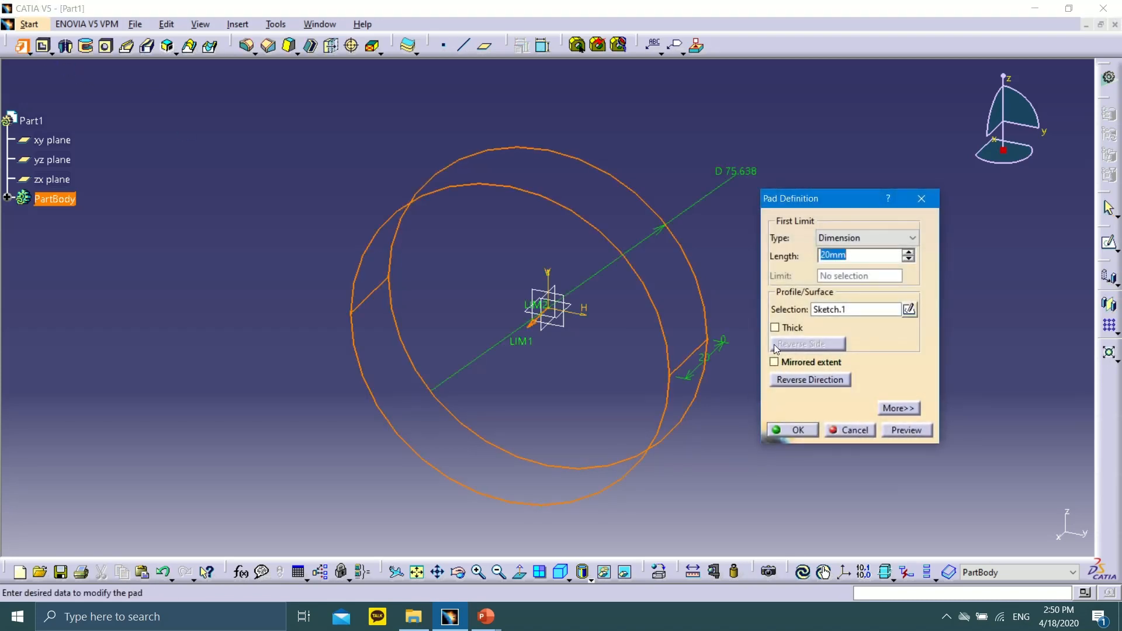
pyautogui.click(788, 381)
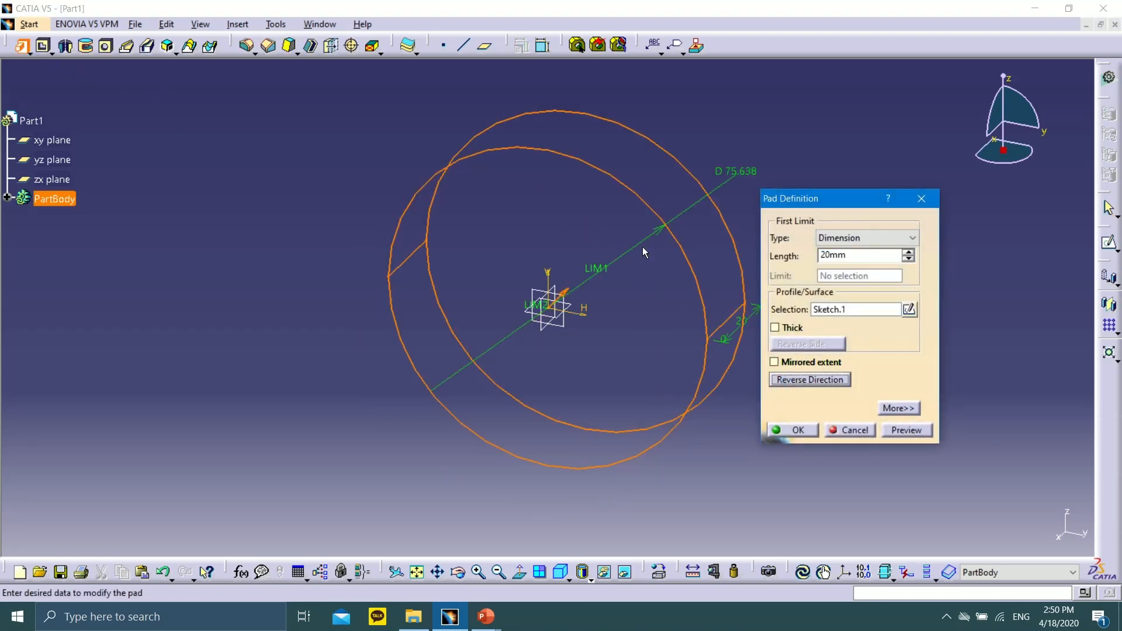
pyautogui.moveTo(580, 254); pyautogui.dragTo(612, 276, button='middle')
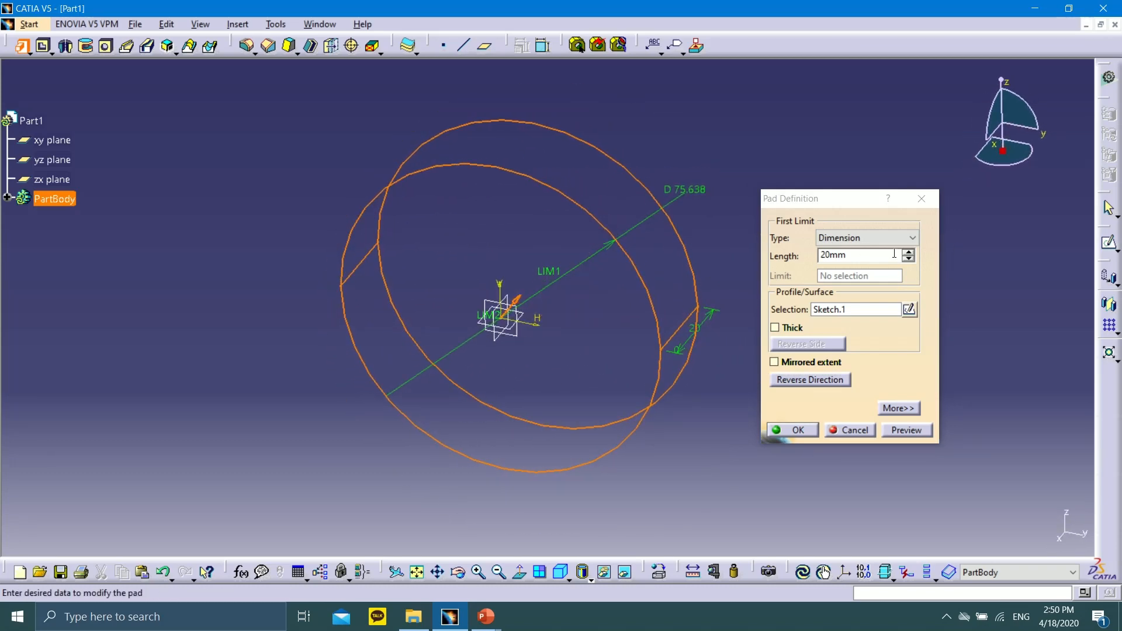
pyautogui.moveTo(851, 256); pyautogui.dragTo(793, 257)
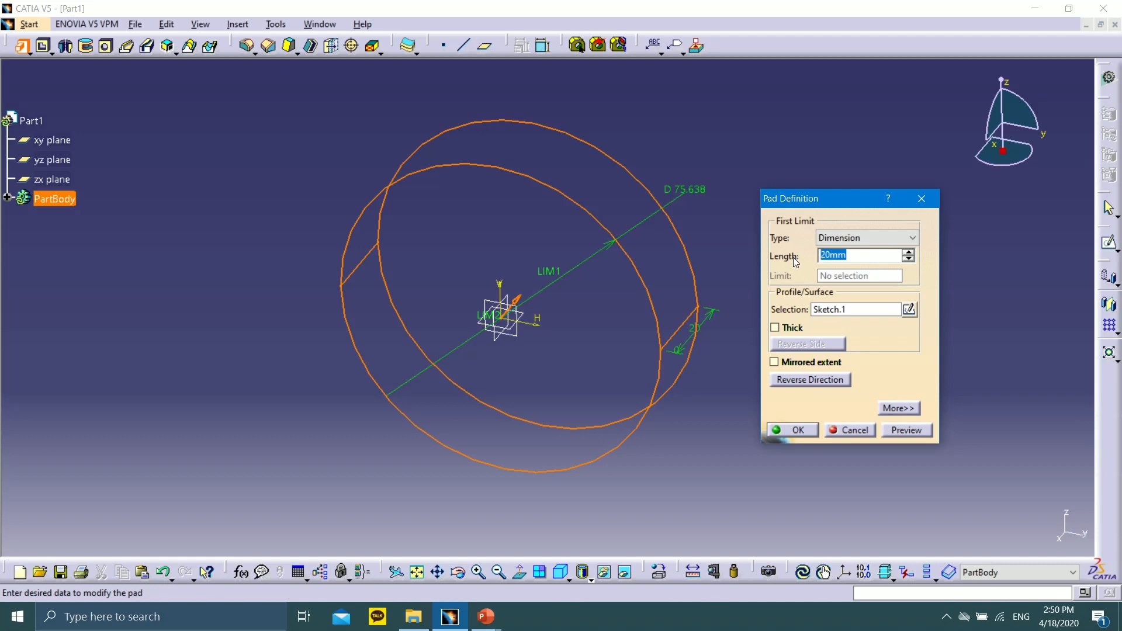
pyautogui.write('4')
pyautogui.click(900, 432)
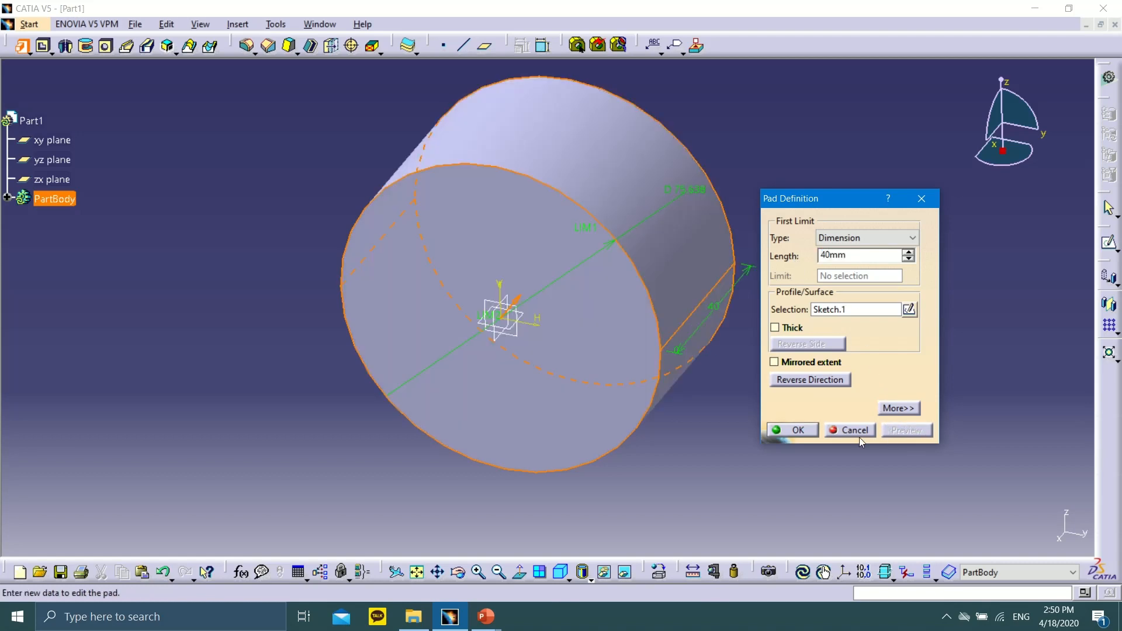
pyautogui.click(798, 431)
pyautogui.moveTo(804, 368); pyautogui.dragTo(762, 304, button='middle')
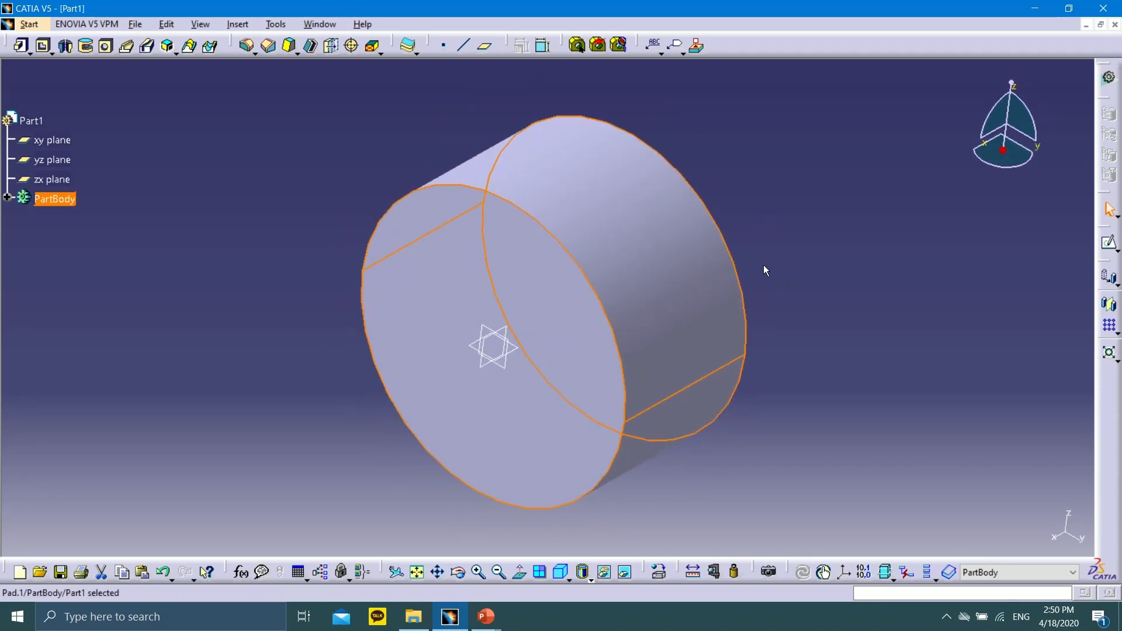
pyautogui.click(562, 574)
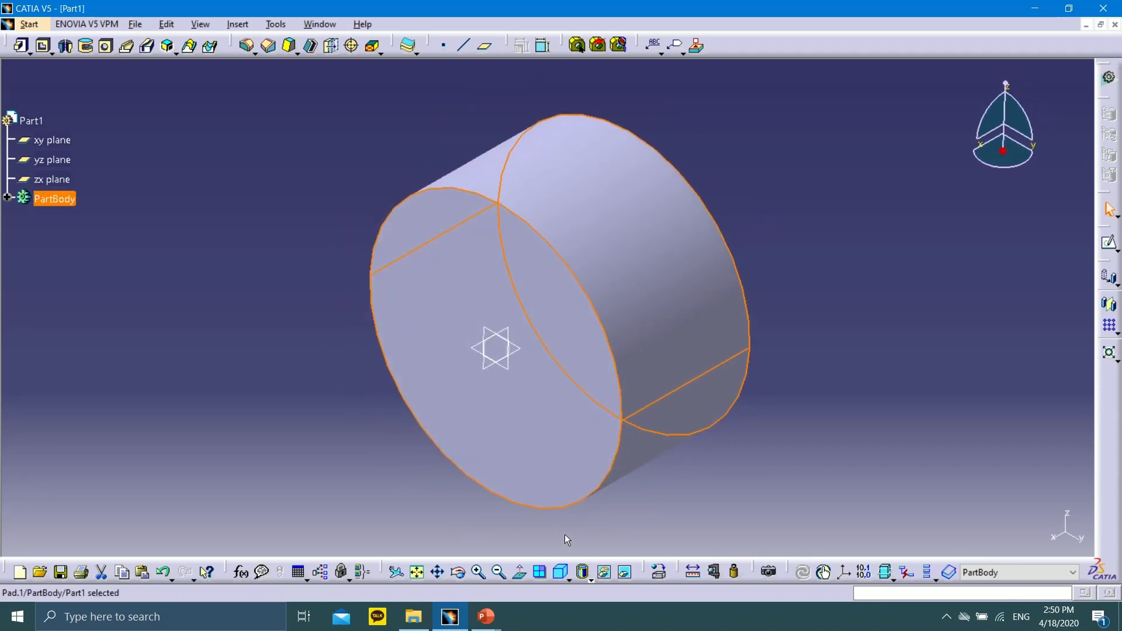
# Step: Open a new non-positioned sketch on the yz plane at the cylinder's end face
pyautogui.click(491, 335)
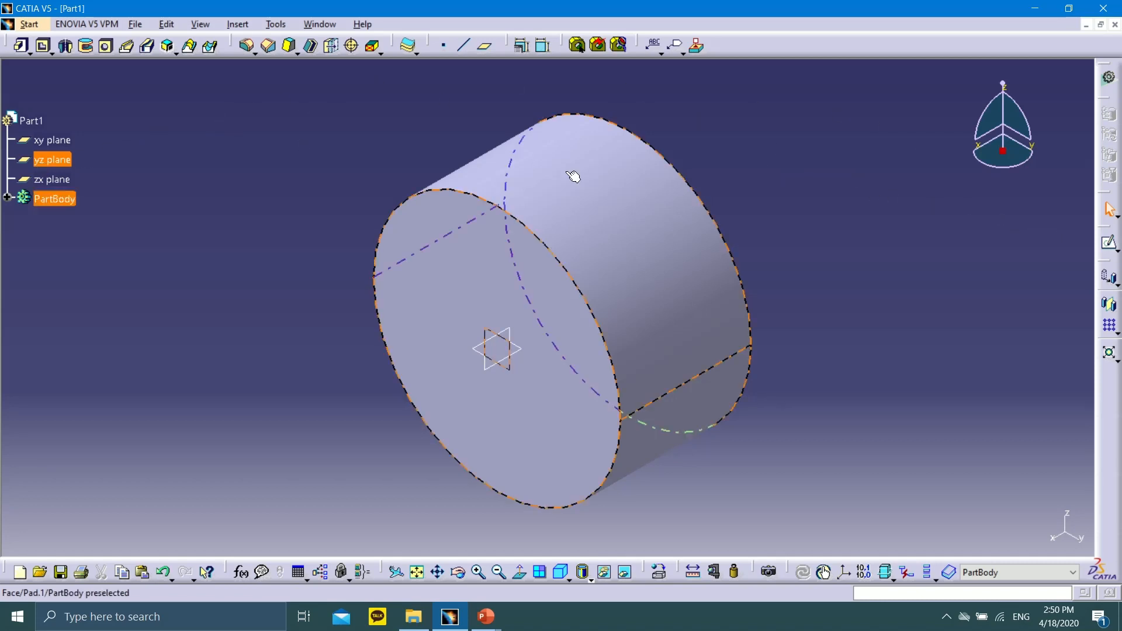
pyautogui.scroll(-1, 137, 199)
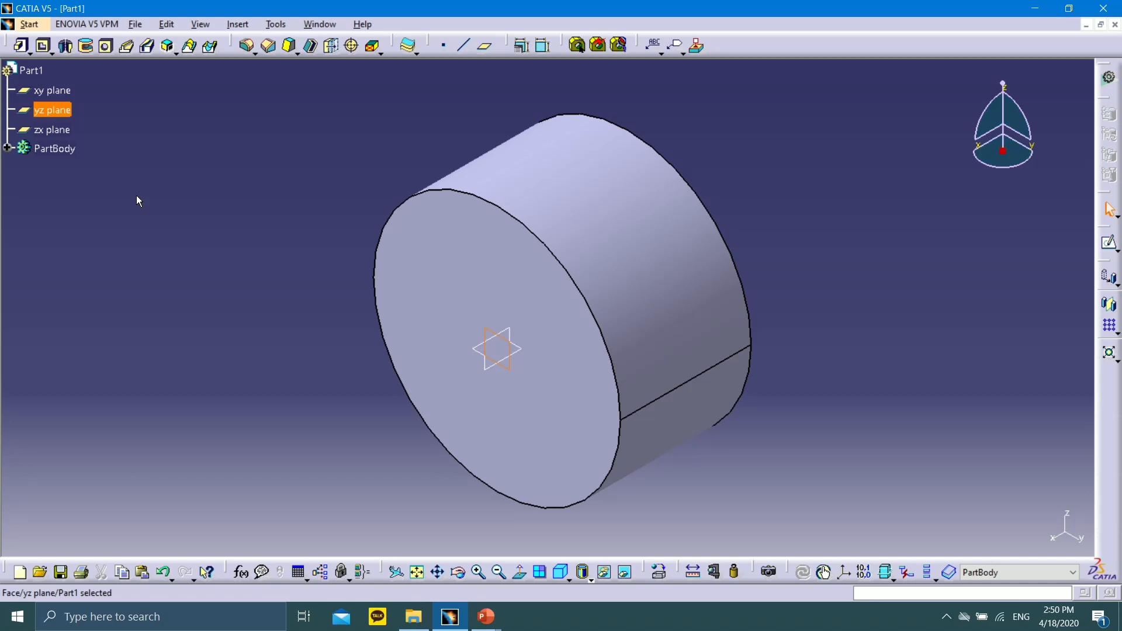
pyautogui.click(825, 244)
pyautogui.click(514, 345)
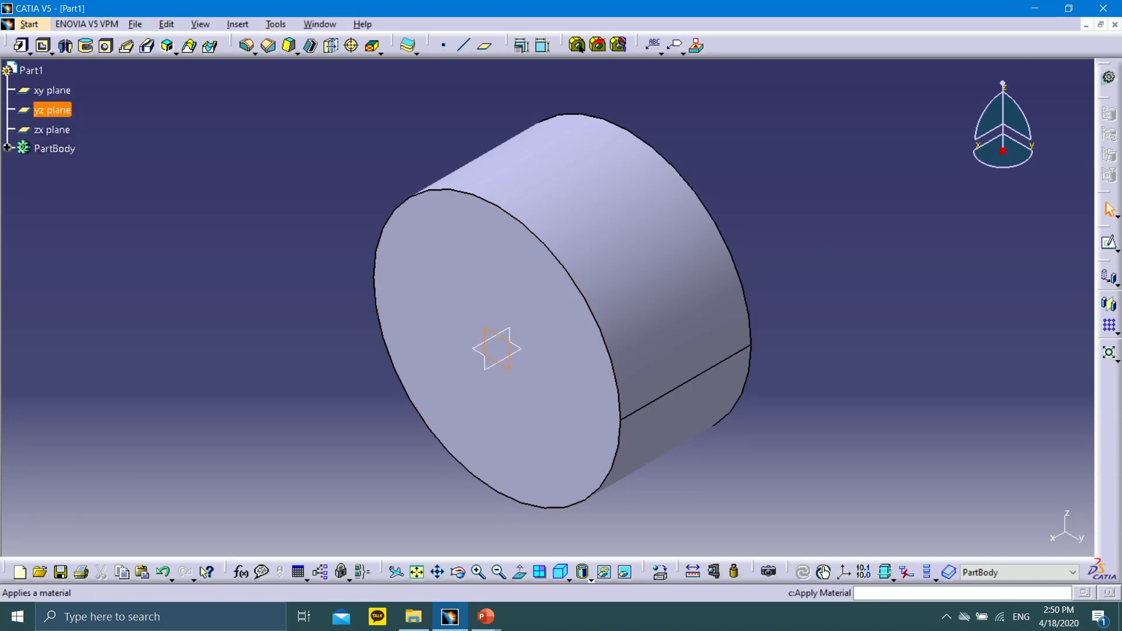
pyautogui.click(1117, 245)
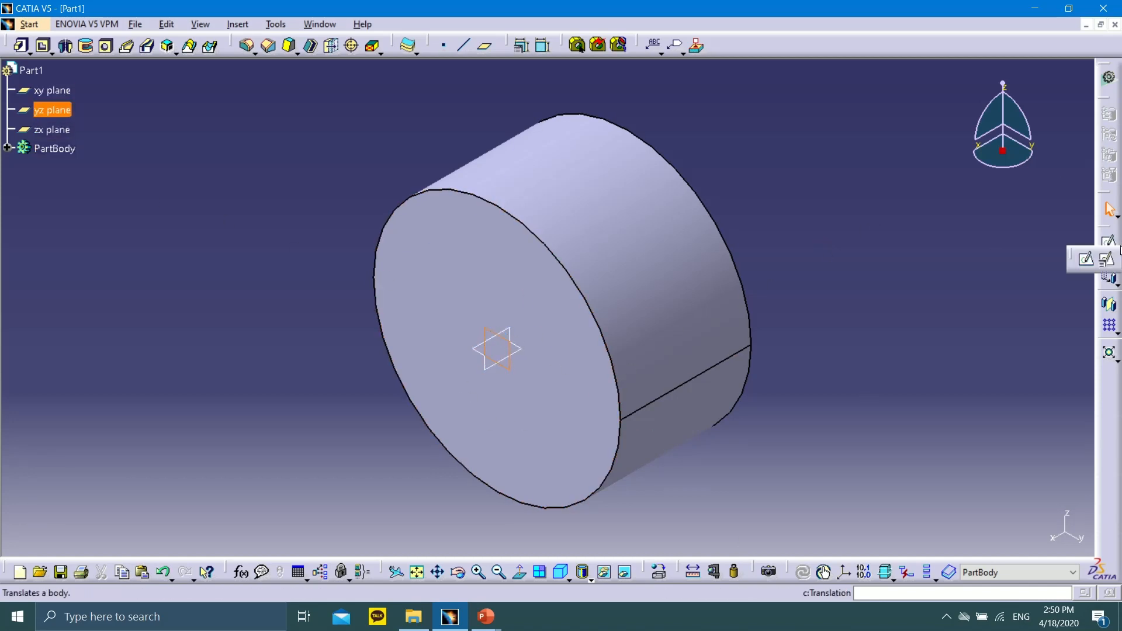
pyautogui.click(1089, 260)
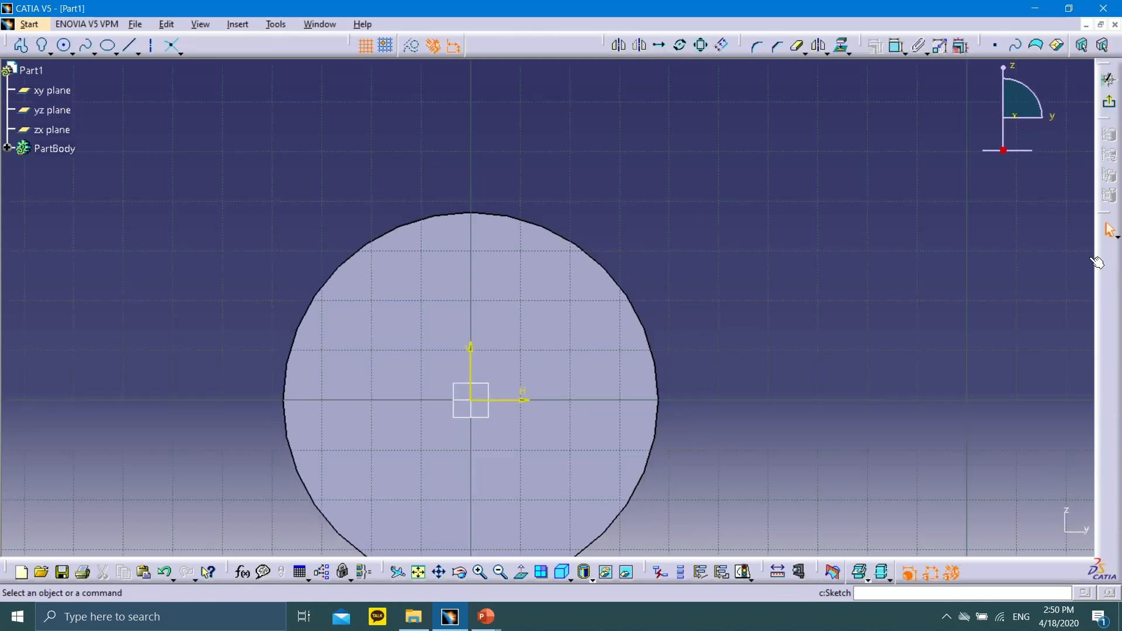
pyautogui.moveTo(799, 279); pyautogui.dragTo(836, 235, button='middle')
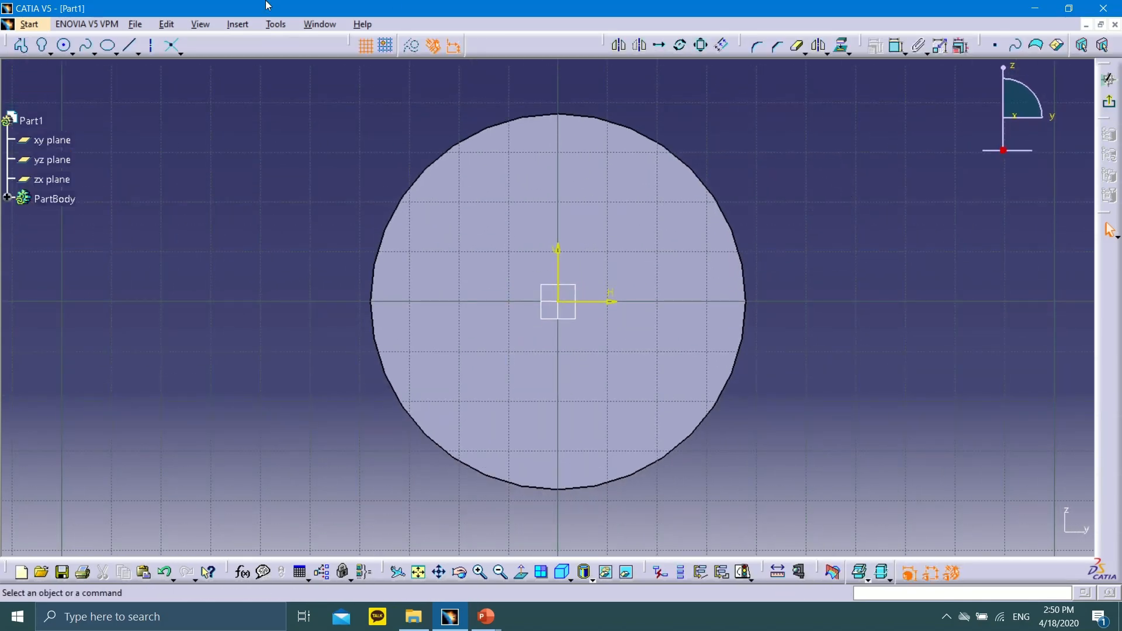
# Step: Draw a circle centred at the origin inside the cylinder outline and constrain it coincident with the cylinder's outer edge
pyautogui.click(64, 45)
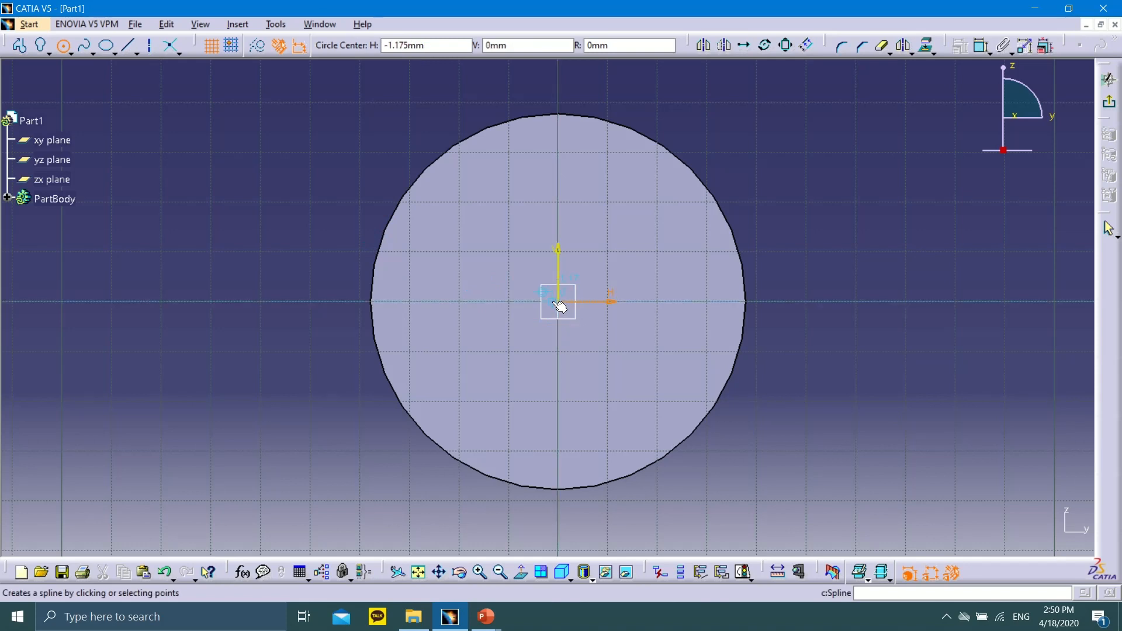
pyautogui.click(565, 304)
pyautogui.click(592, 156)
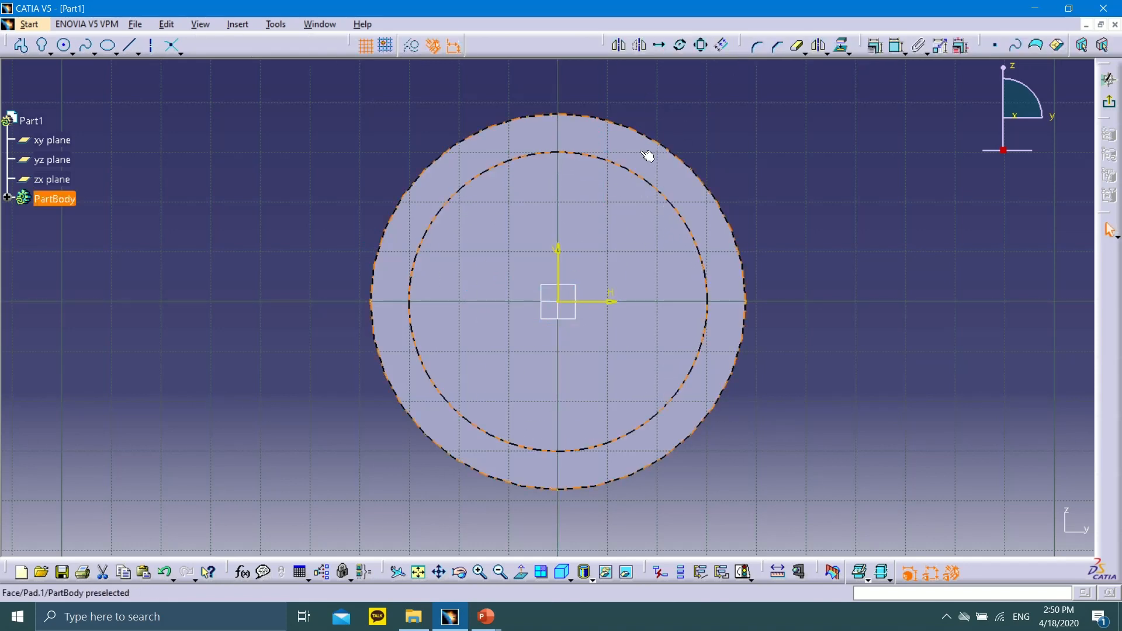
pyautogui.click(639, 170)
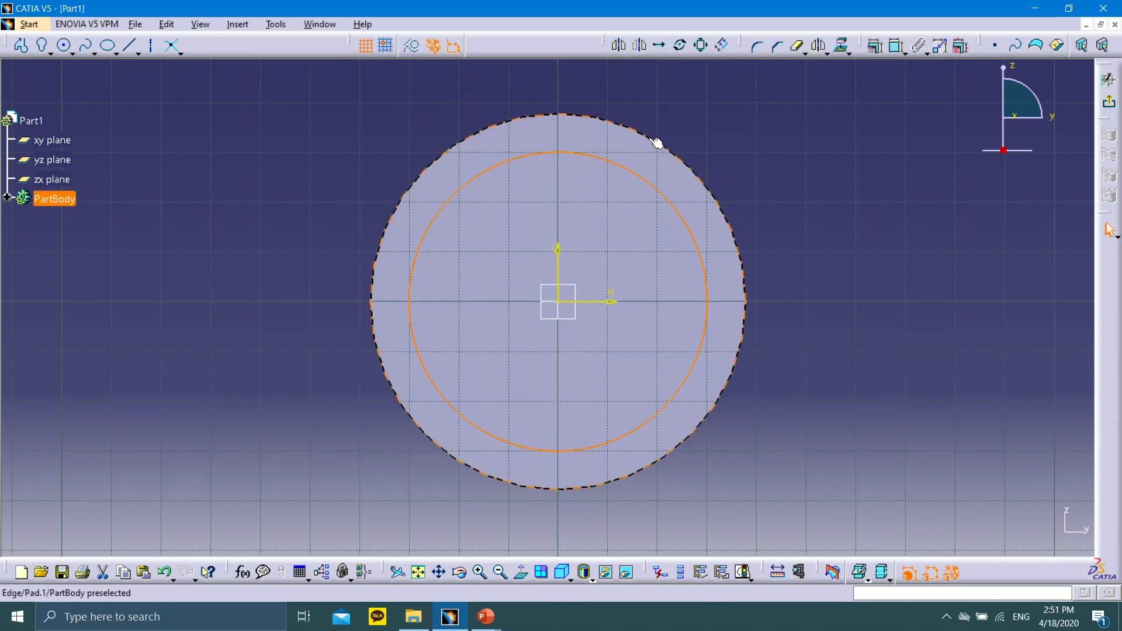
pyautogui.keyDown('ctrl'); pyautogui.click(656, 142); pyautogui.keyUp('ctrl')
pyautogui.click(875, 45)
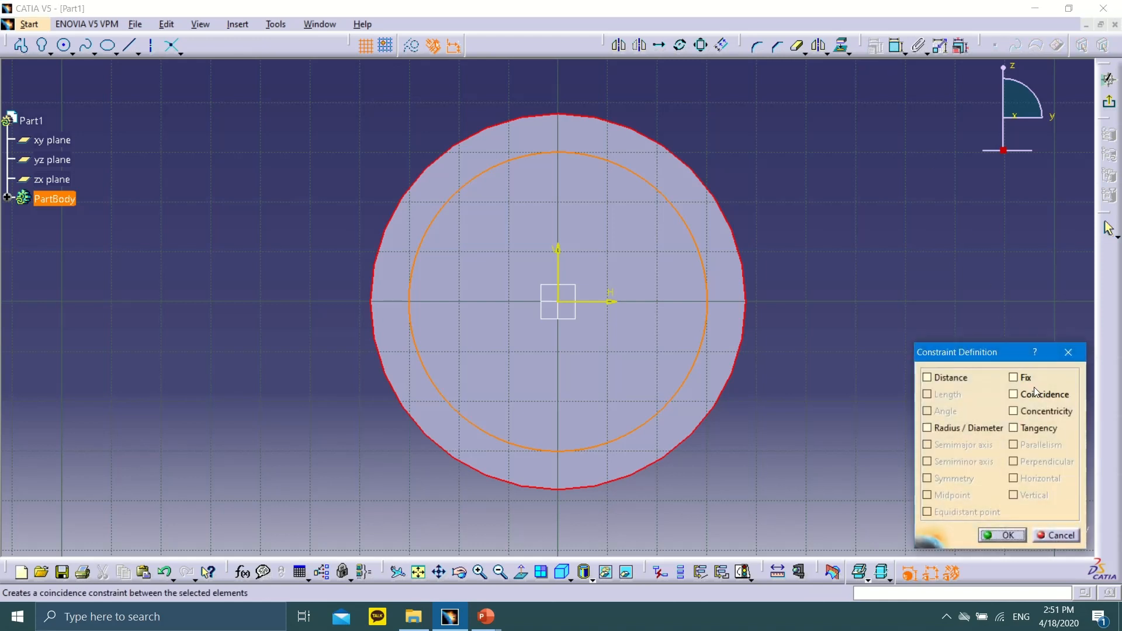
pyautogui.click(1017, 409)
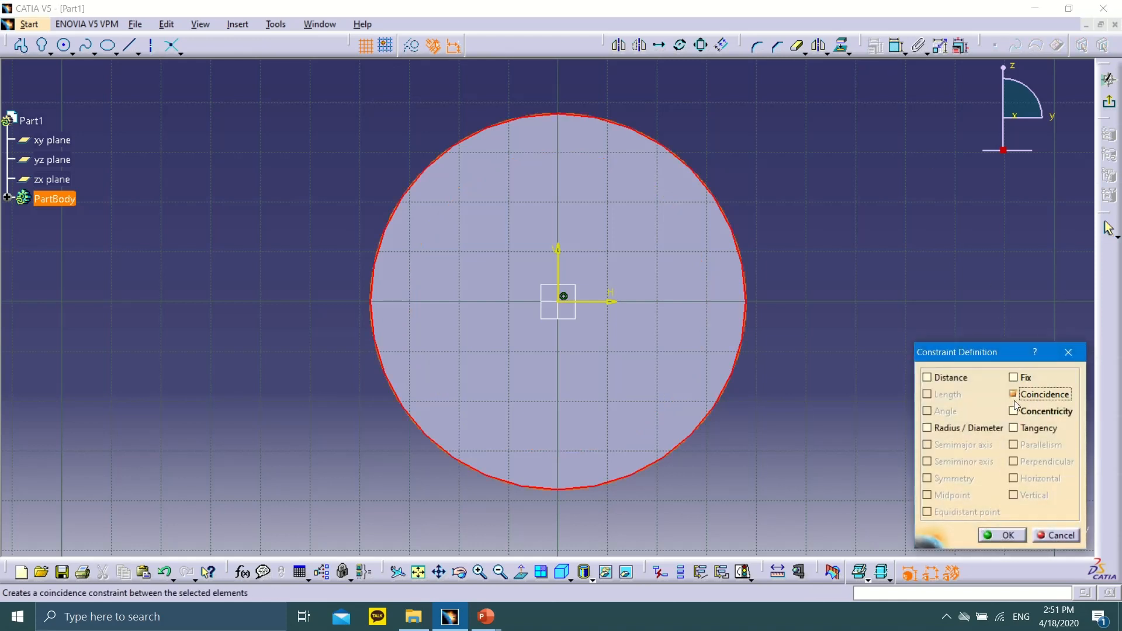
pyautogui.click(1002, 536)
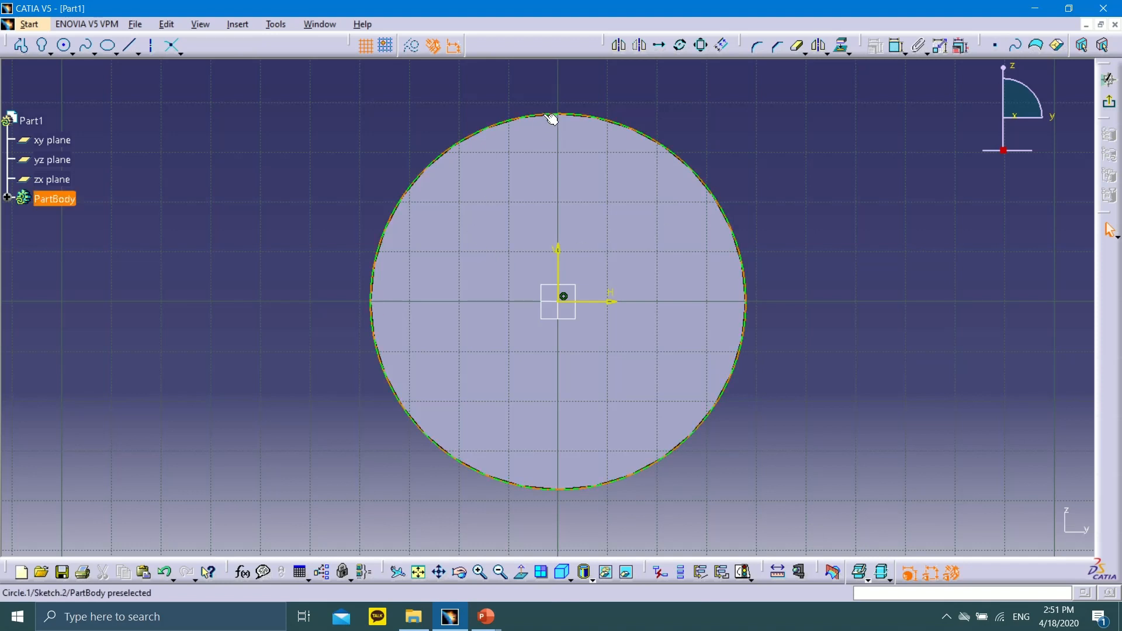
# Step: Draw a second origin-centred circle around the cylinder outline with a radius of about 52 mm
pyautogui.moveTo(706, 128)
pyautogui.keyDown('ctrl'); pyautogui.mouseDown(button='middle')
pyautogui.moveTo(703, 145)
pyautogui.moveTo(687, 141)
pyautogui.mouseUp(button='middle'); pyautogui.keyUp('ctrl')
pyautogui.click(57, 52)
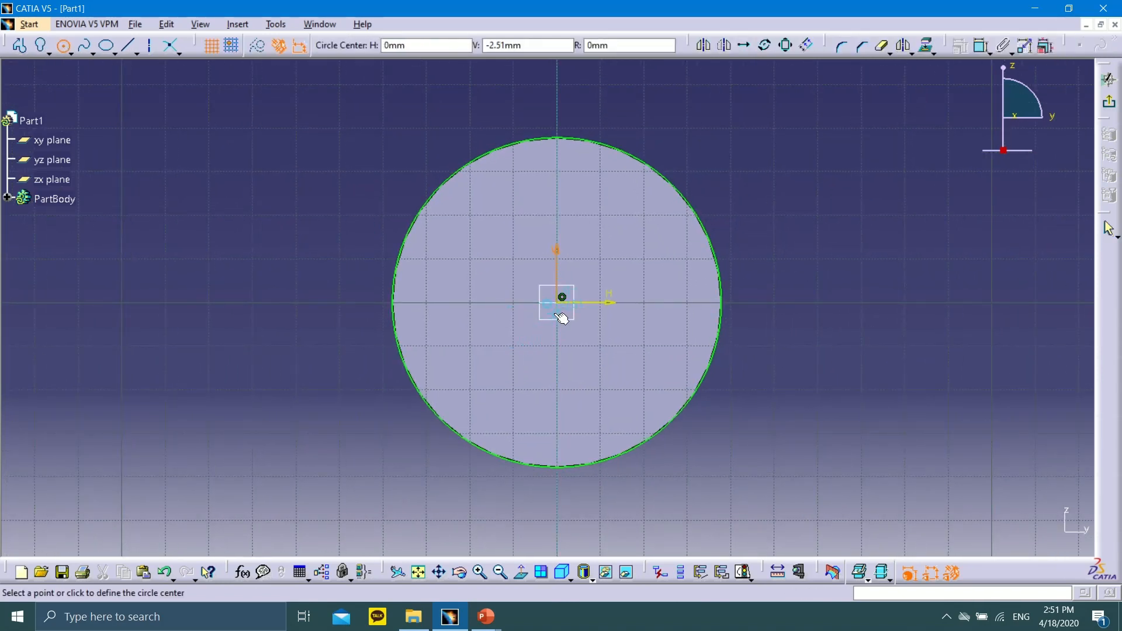
pyautogui.click(562, 301)
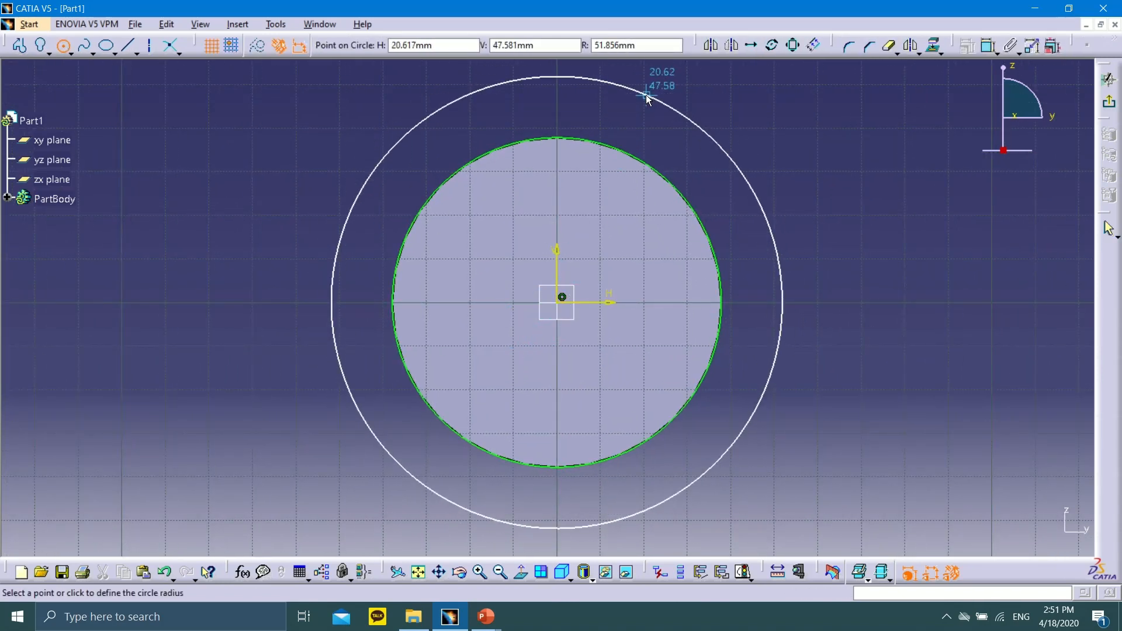
pyautogui.click(657, 83)
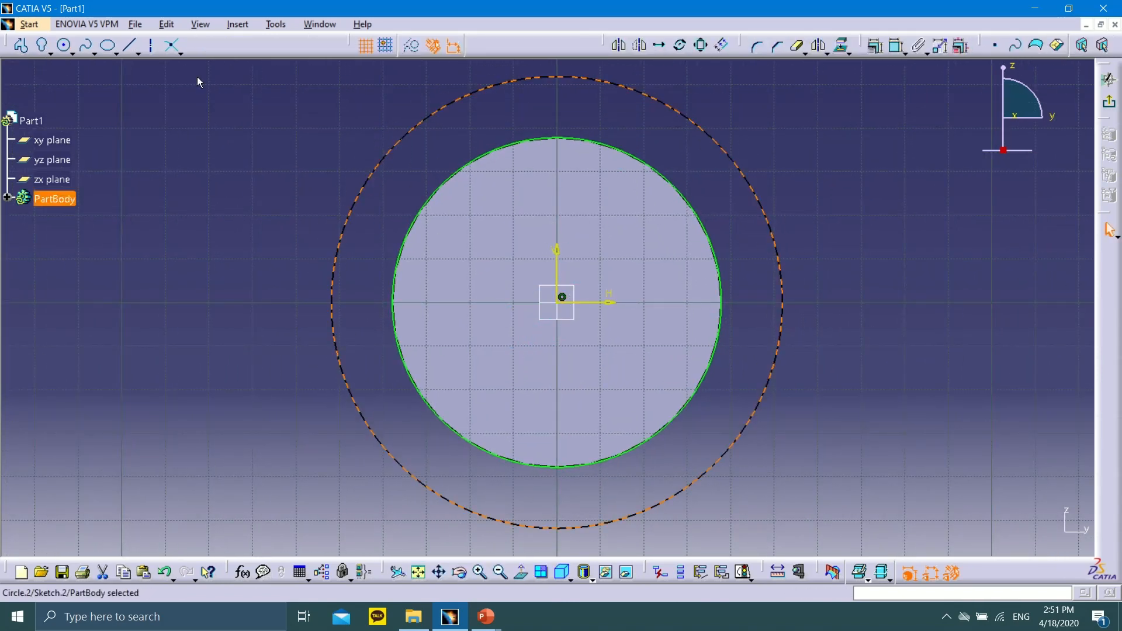
# Step: Dimension the diameter of the outer sketch circle and set it to 89.138 mm
pyautogui.click(897, 45)
pyautogui.click(748, 170)
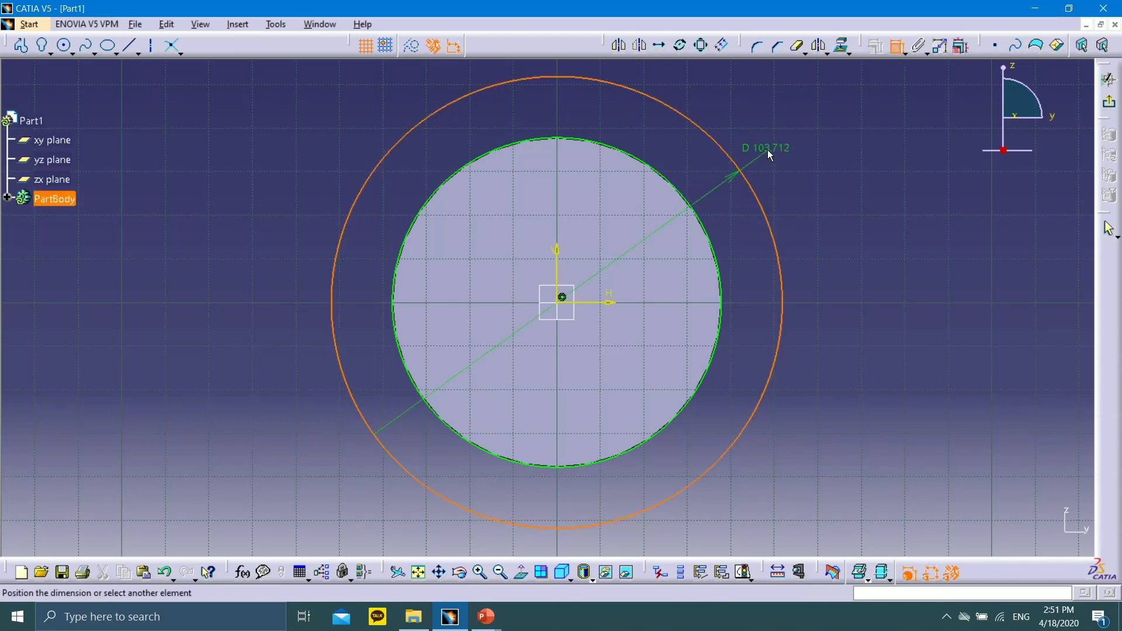
pyautogui.click(775, 146)
pyautogui.doubleClick(776, 145)
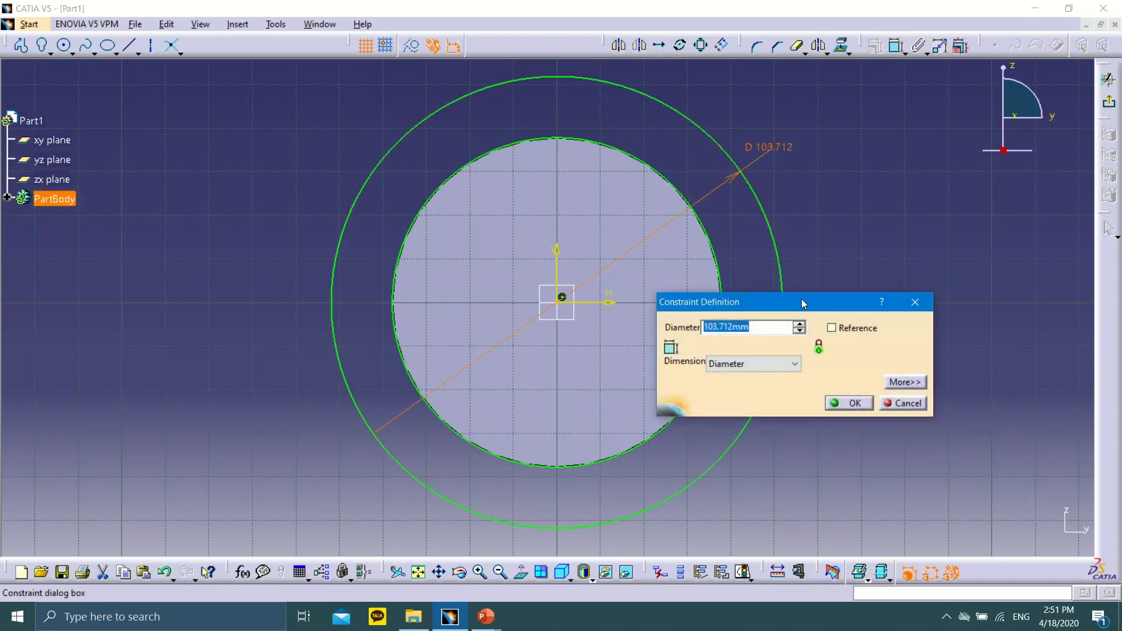
pyautogui.moveTo(801, 299); pyautogui.dragTo(903, 385)
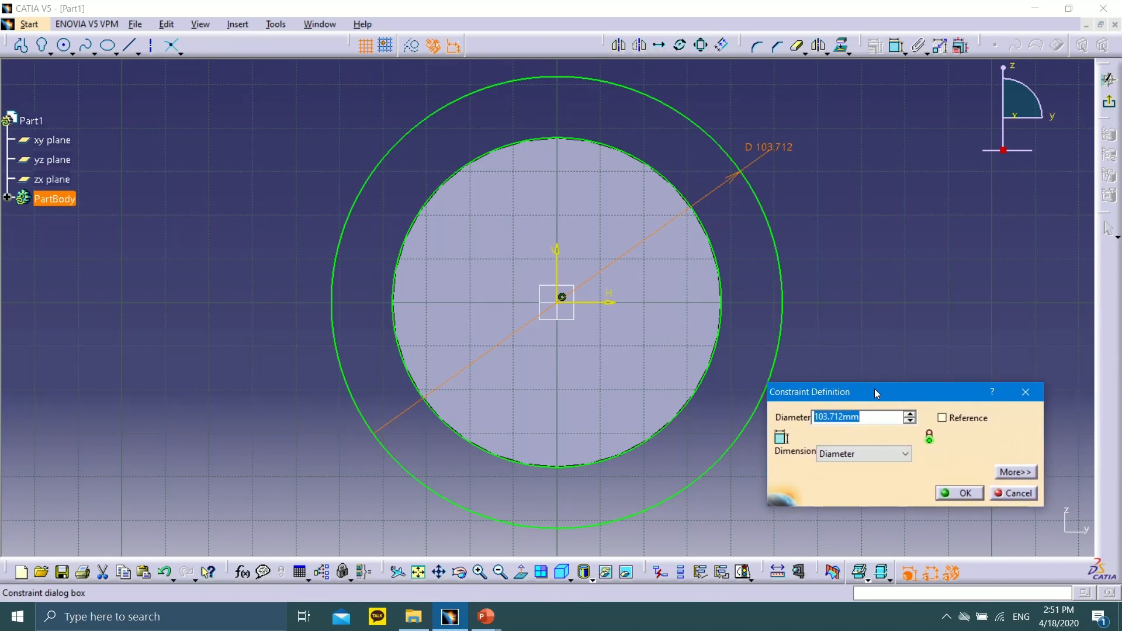
pyautogui.write('8')
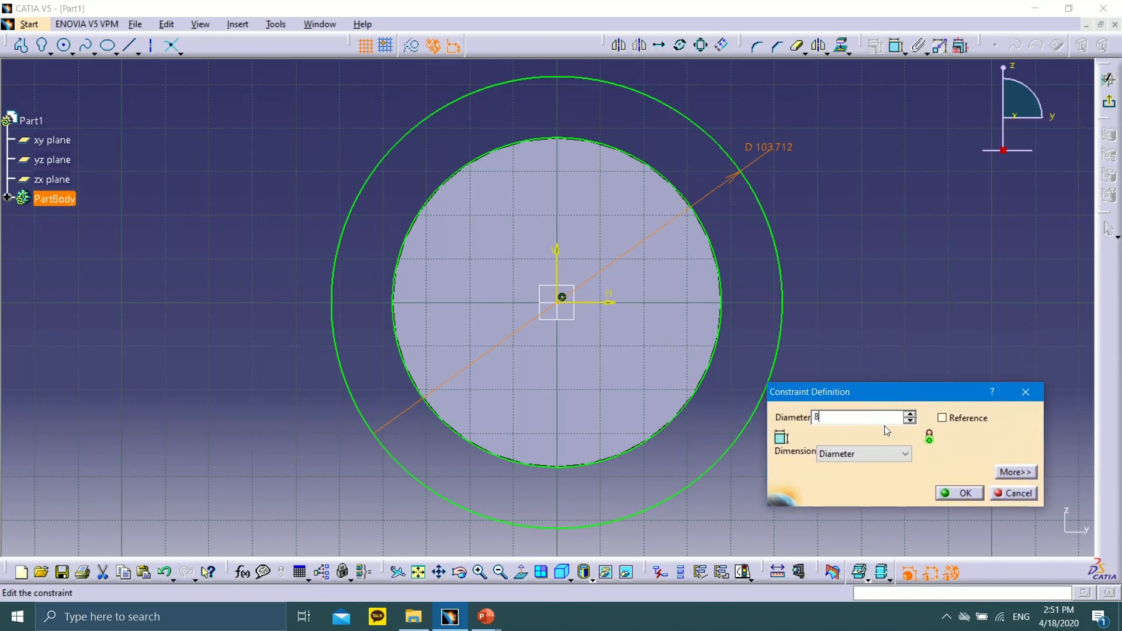
pyautogui.write('9.')
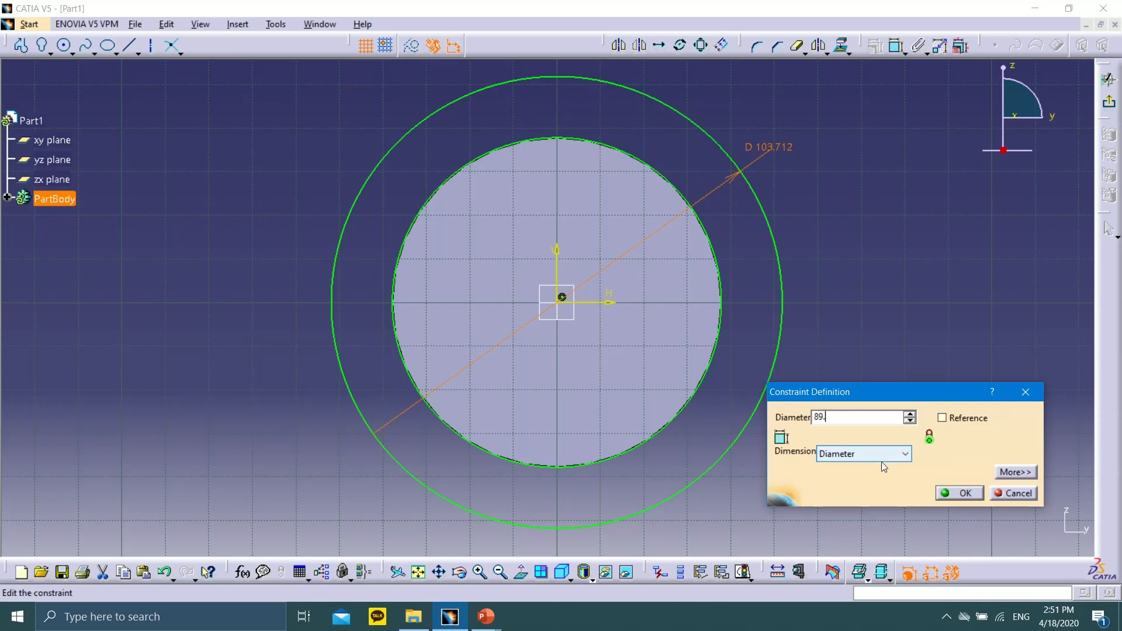
pyautogui.write('138')
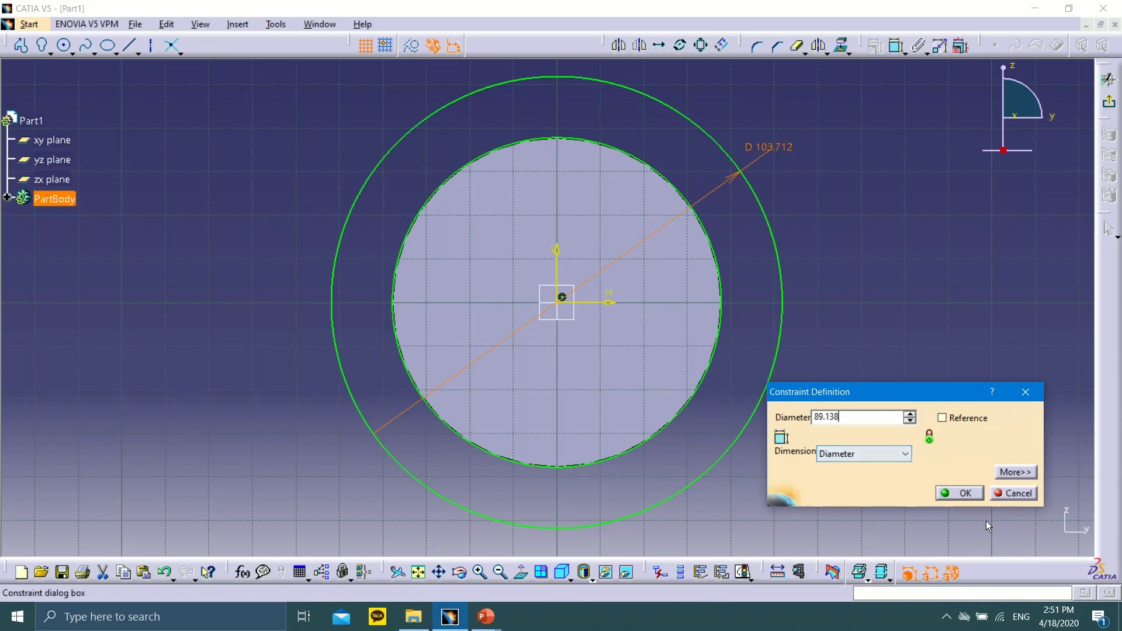
pyautogui.click(979, 494)
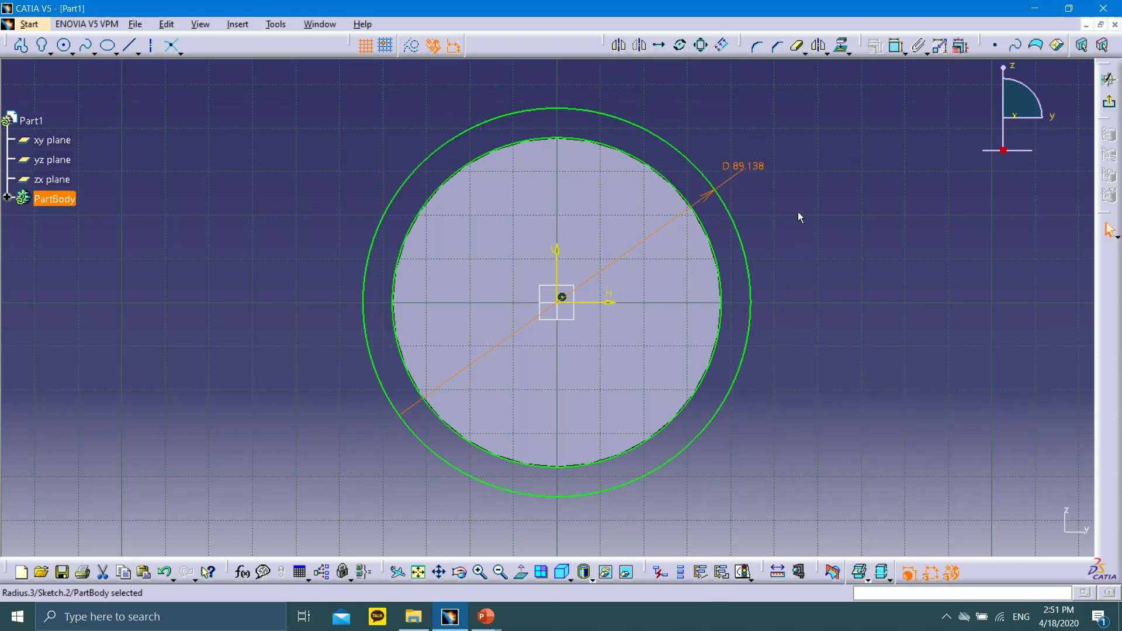
# Step: Draw an origin-centred construction circle with a radius of about 42 mm between the cylinder outline and the 89.138 mm circle
pyautogui.moveTo(798, 212)
pyautogui.keyDown('ctrl'); pyautogui.mouseDown(button='middle')
pyautogui.moveTo(805, 168)
pyautogui.moveTo(767, 298)
pyautogui.mouseUp(button='middle'); pyautogui.keyUp('ctrl')
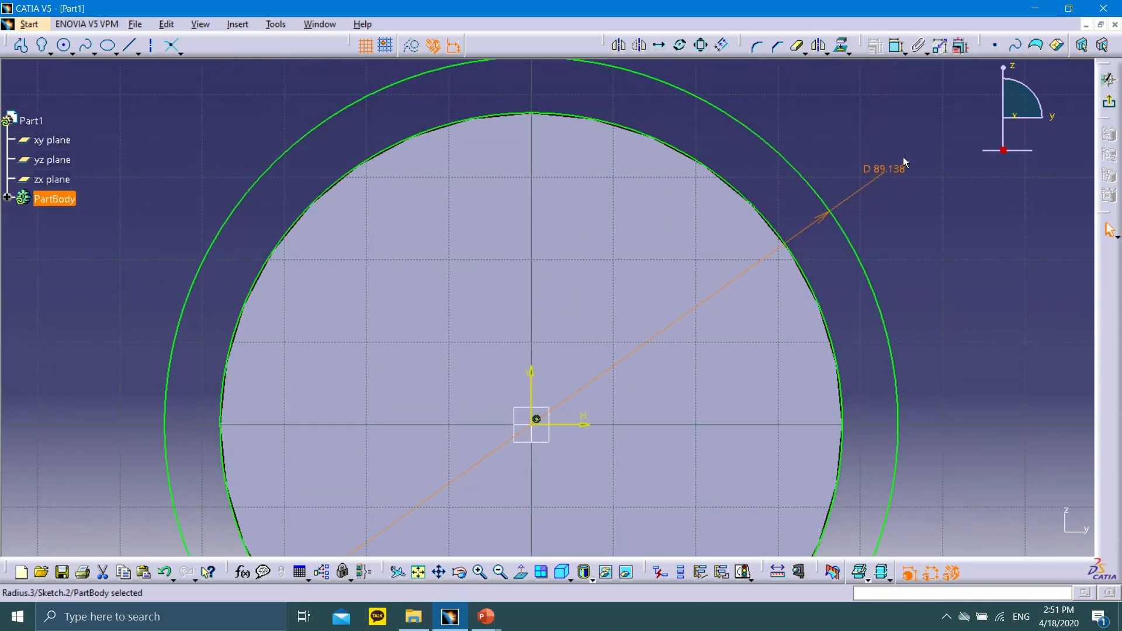
pyautogui.click(63, 45)
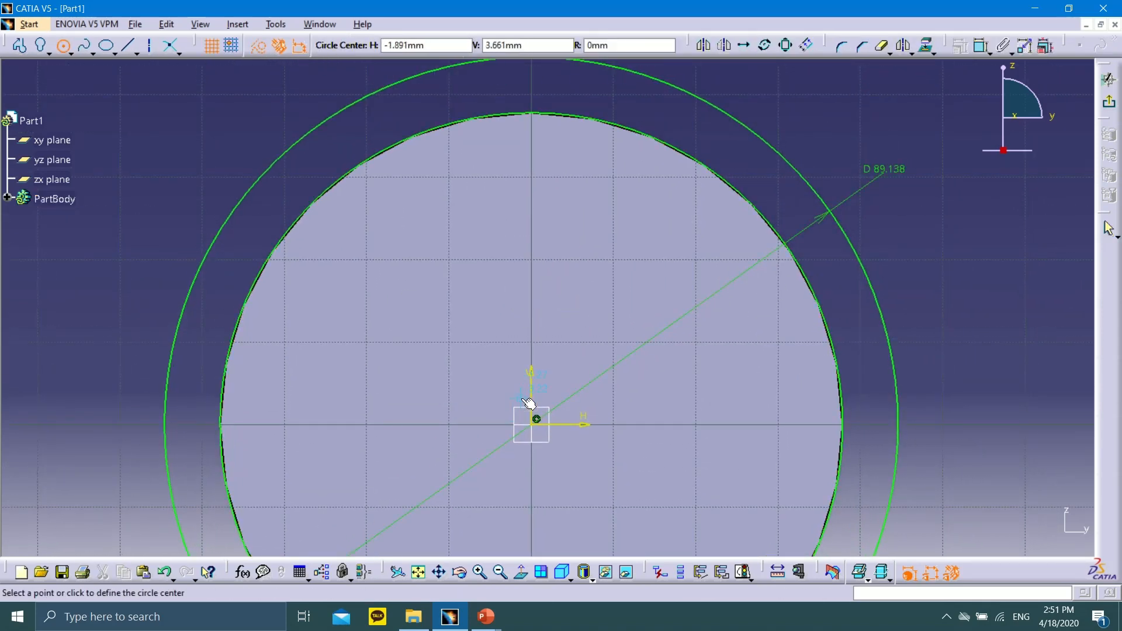
pyautogui.click(534, 420)
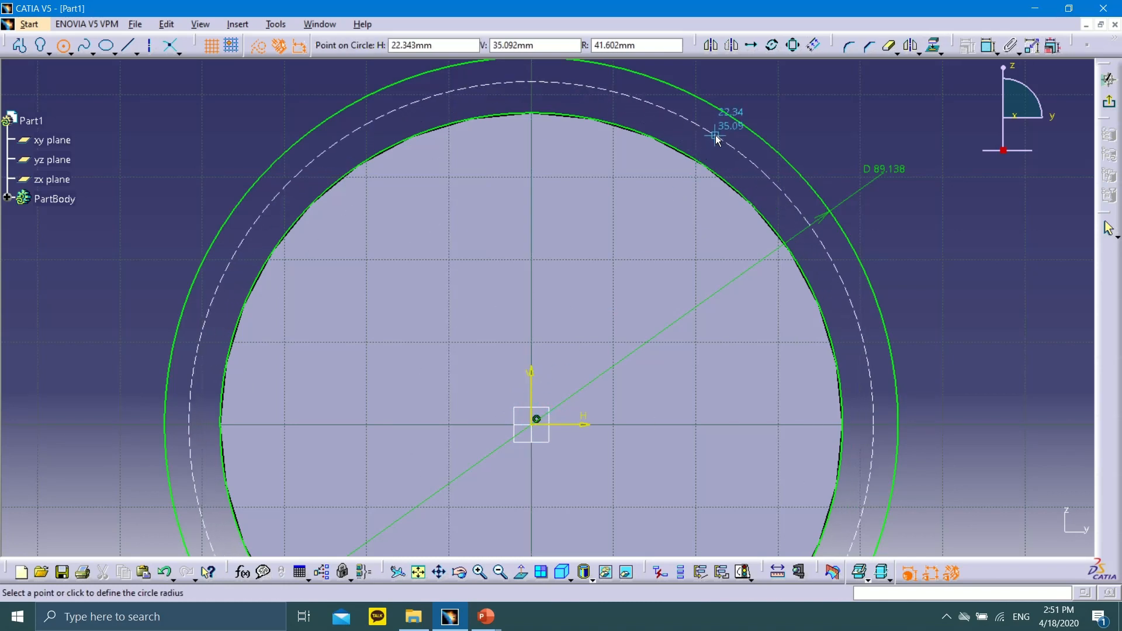
pyautogui.click(721, 130)
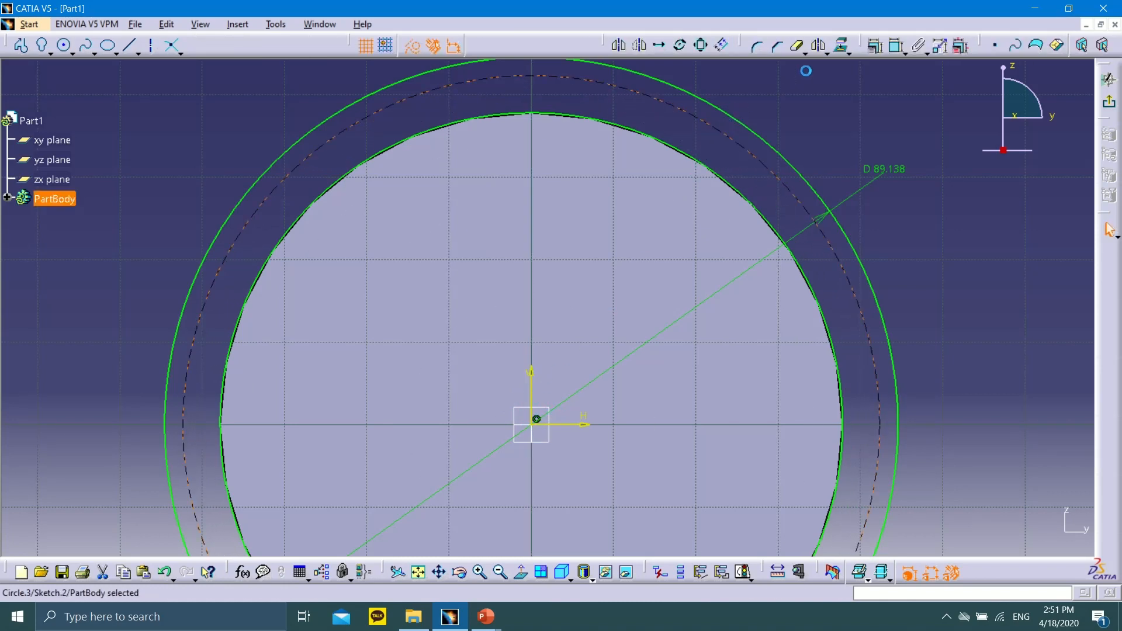
# Step: Dimension the diameter of the construction circle and set it to 83.138 mm
pyautogui.click(896, 53)
pyautogui.click(776, 176)
pyautogui.click(824, 134)
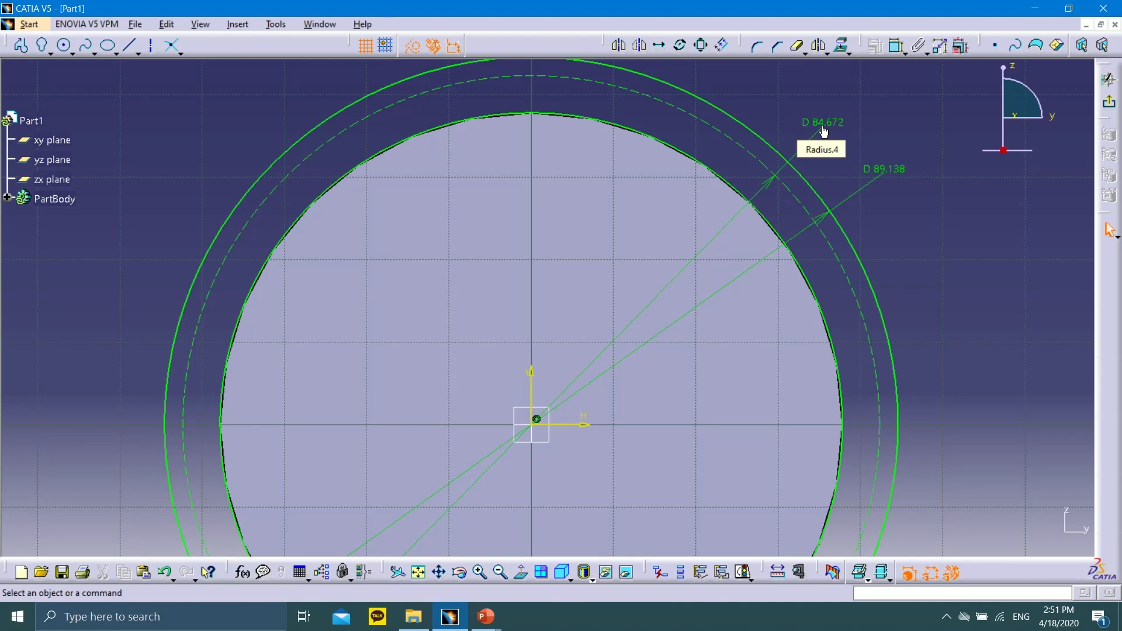
pyautogui.doubleClick(824, 130)
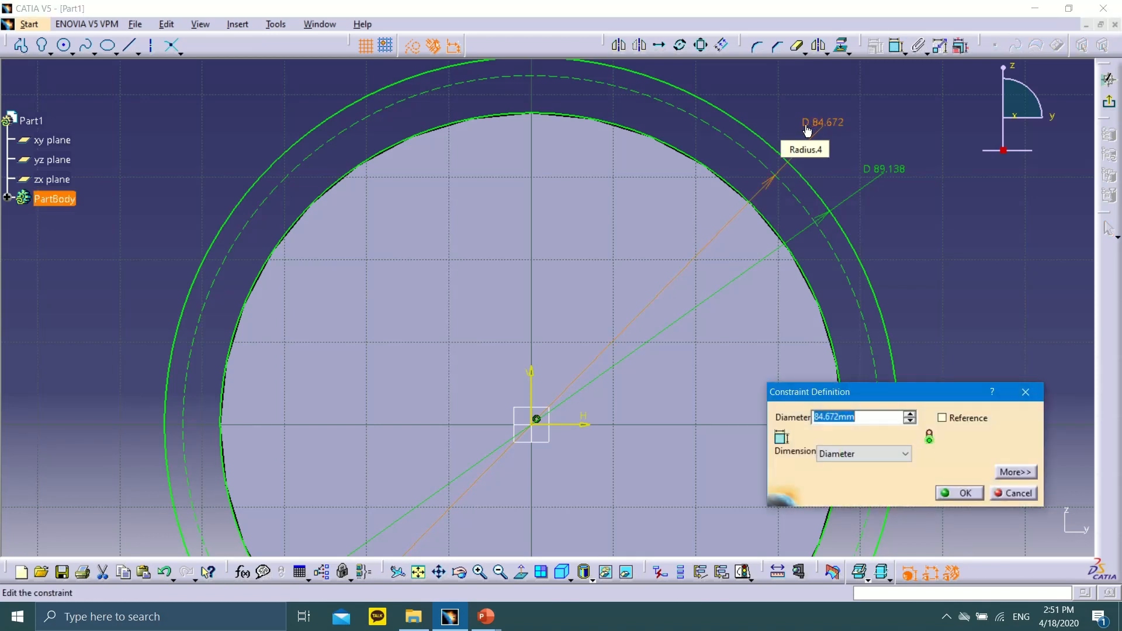
pyautogui.write('83.138')
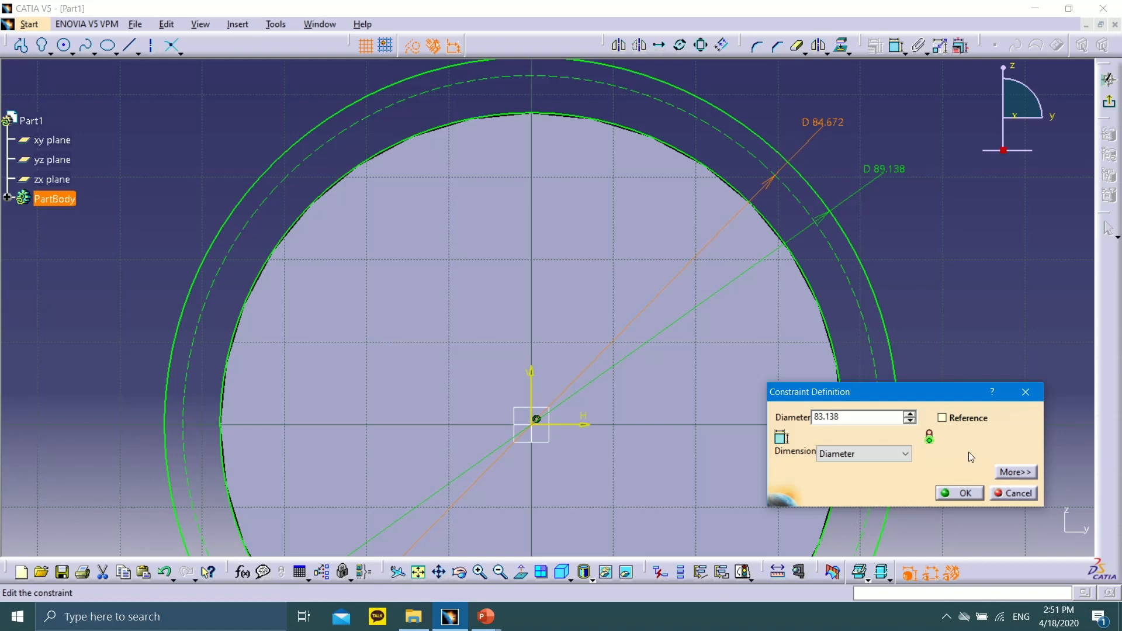
pyautogui.click(969, 494)
pyautogui.click(886, 90)
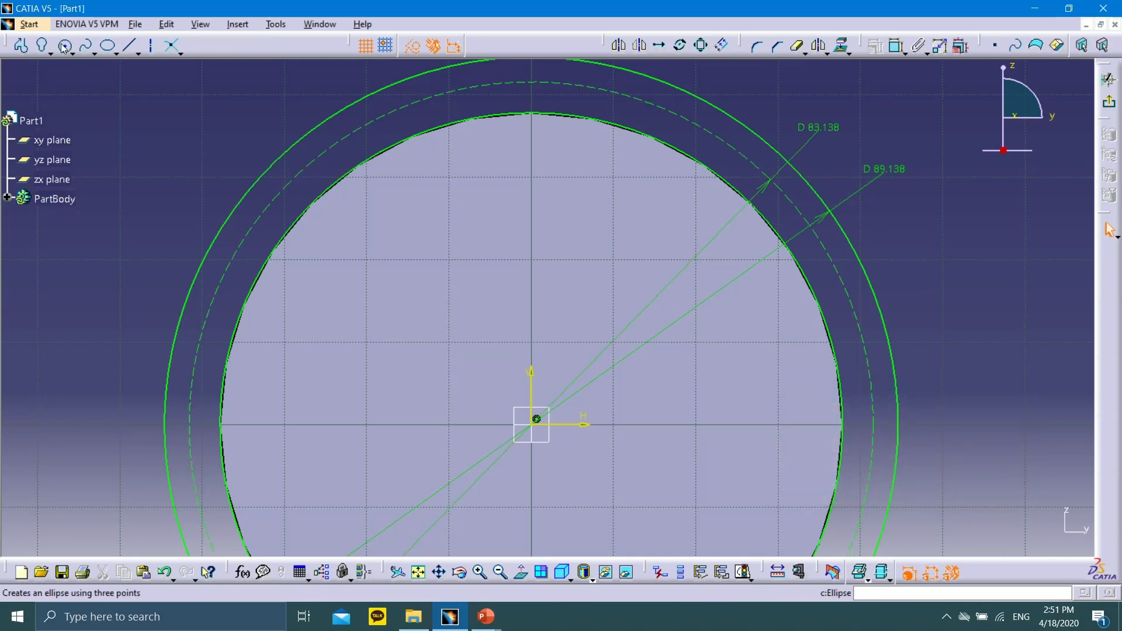
# Step: Draw another origin-centred construction circle with a radius of about 39 mm just outside the cylinder outline
pyautogui.click(64, 45)
pyautogui.click(537, 422)
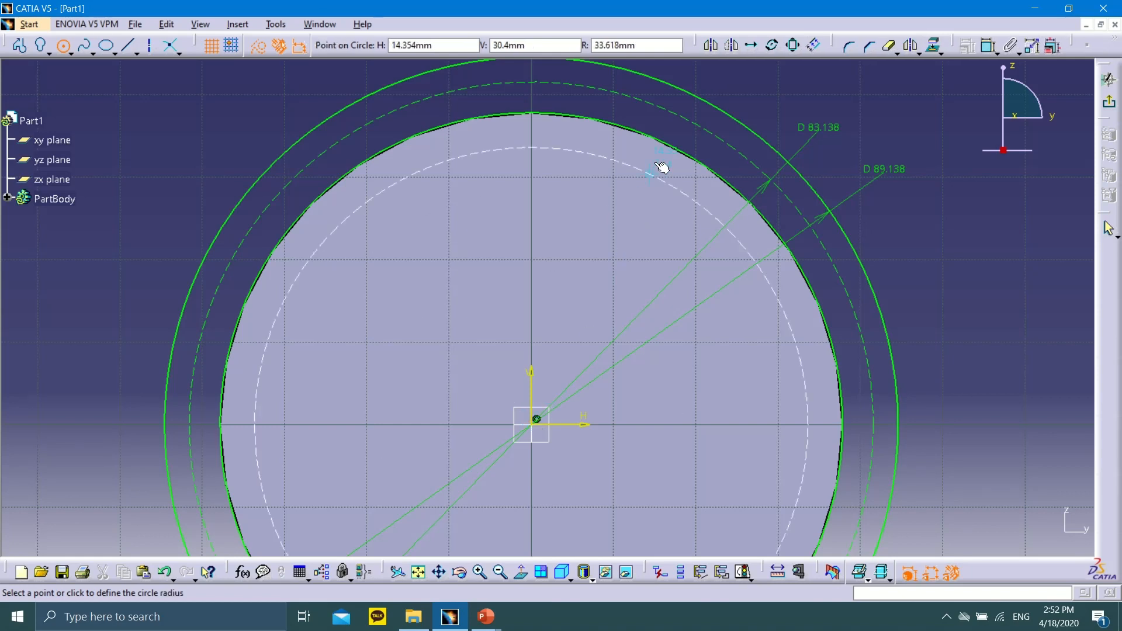
pyautogui.click(671, 138)
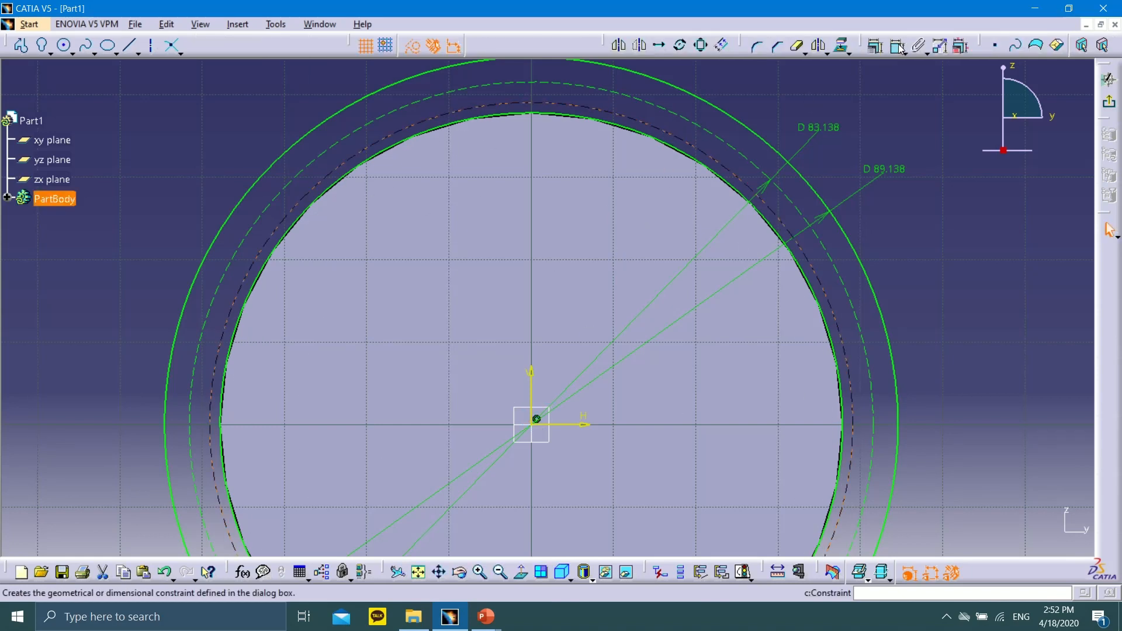
# Step: Dimension the diameter of the innermost construction circle and set it to 76.644 mm
pyautogui.click(897, 45)
pyautogui.click(709, 166)
pyautogui.click(758, 108)
pyautogui.click(753, 109)
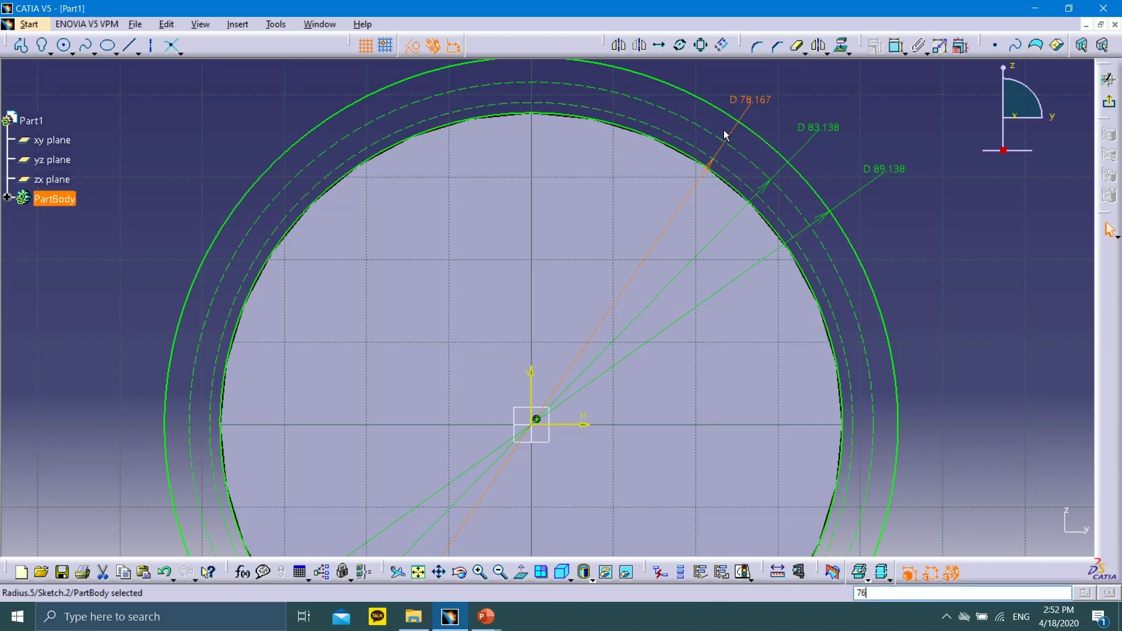
pyautogui.doubleClick(752, 101)
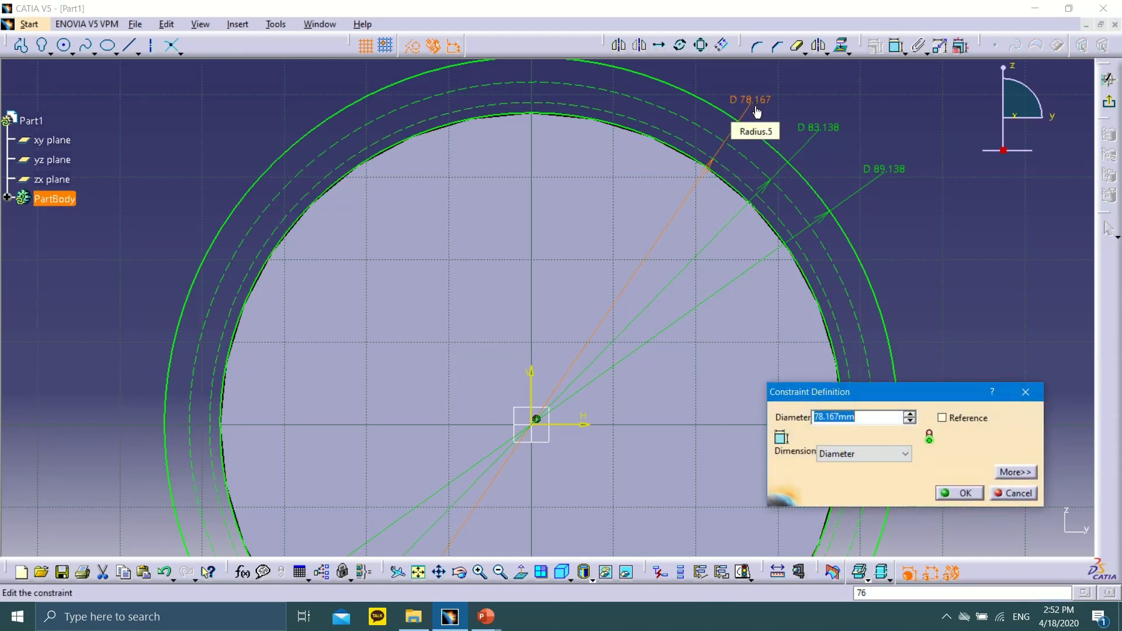
pyautogui.write('76.644')
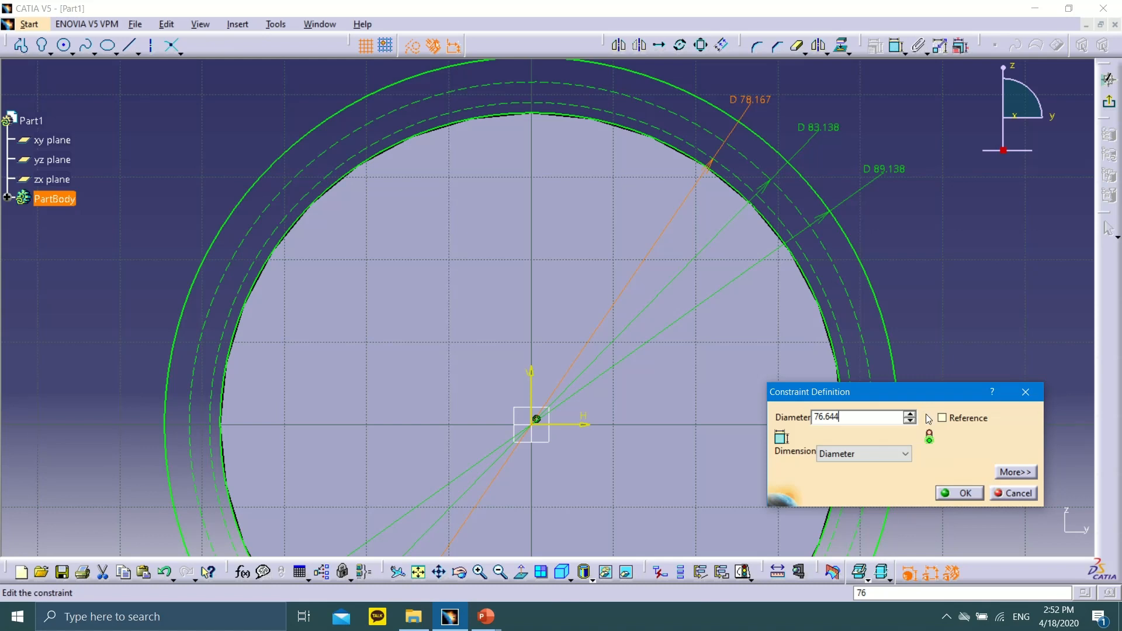
pyautogui.click(961, 493)
pyautogui.click(957, 265)
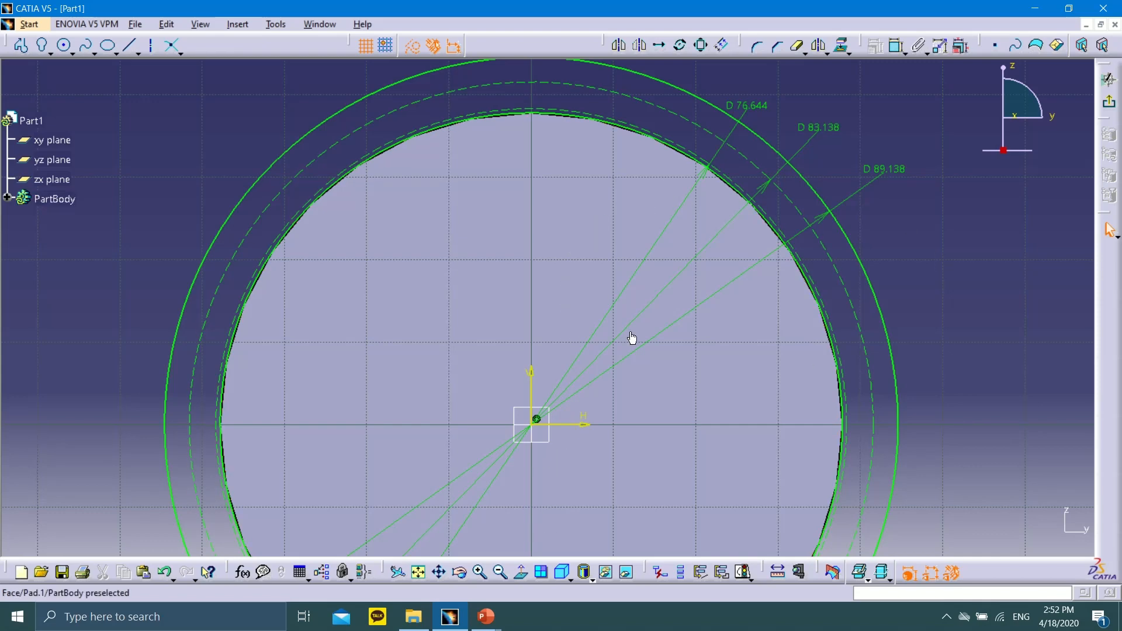
# Step: Switch to PowerPoint and advance the helical gear slides to the one on the pressure-angle axis and intersection points
pyautogui.click(483, 618)
pyautogui.click(500, 538)
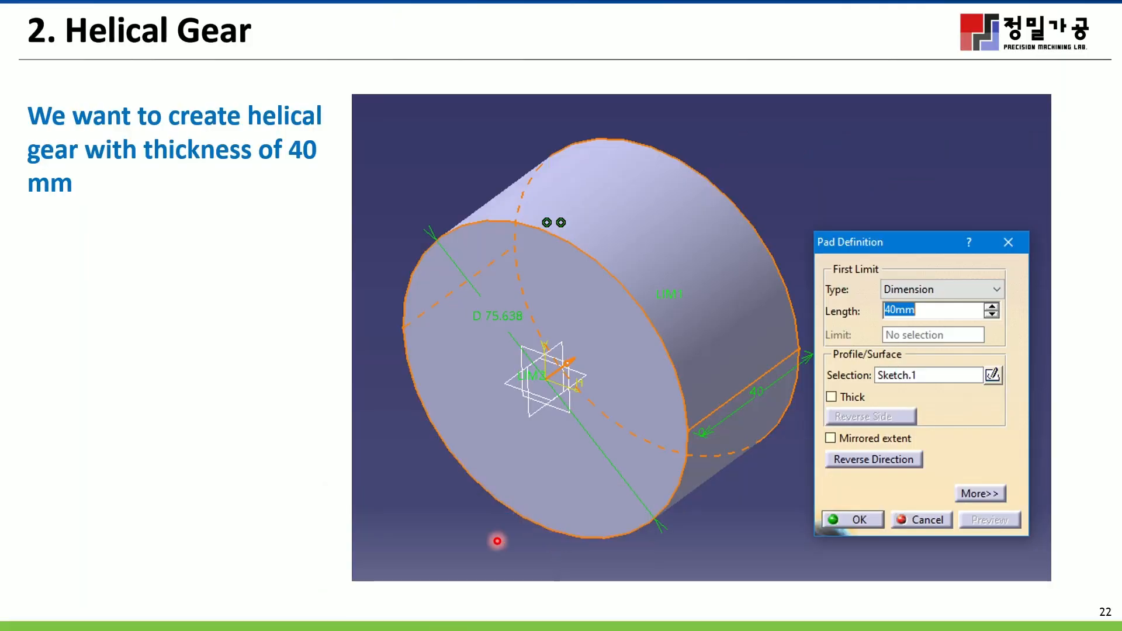
pyautogui.click(42, 617)
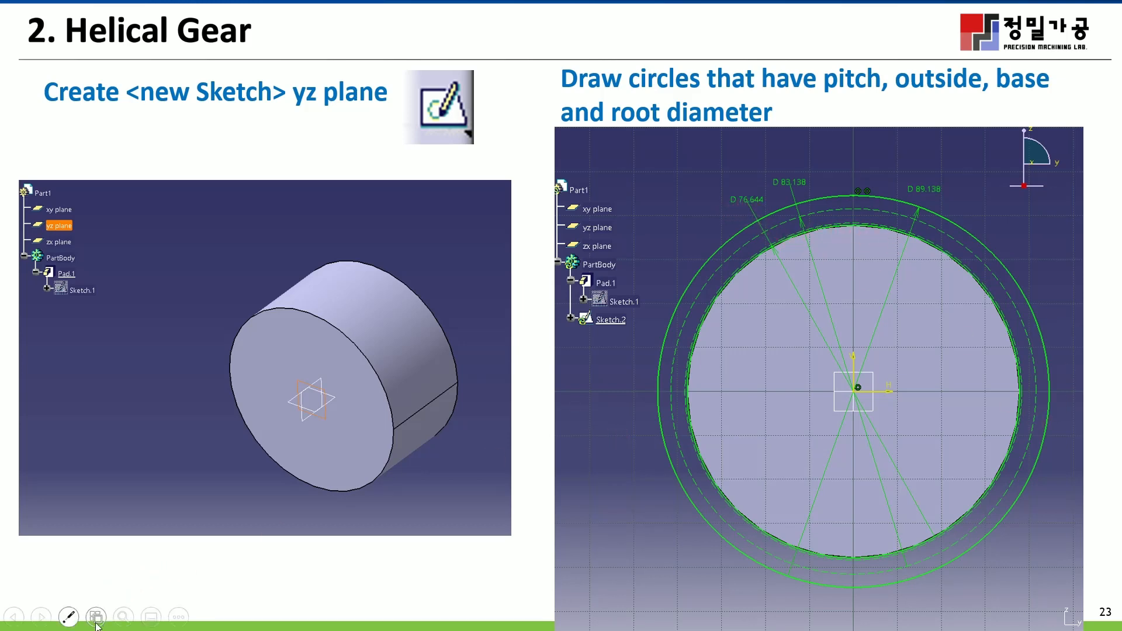
pyautogui.click(40, 618)
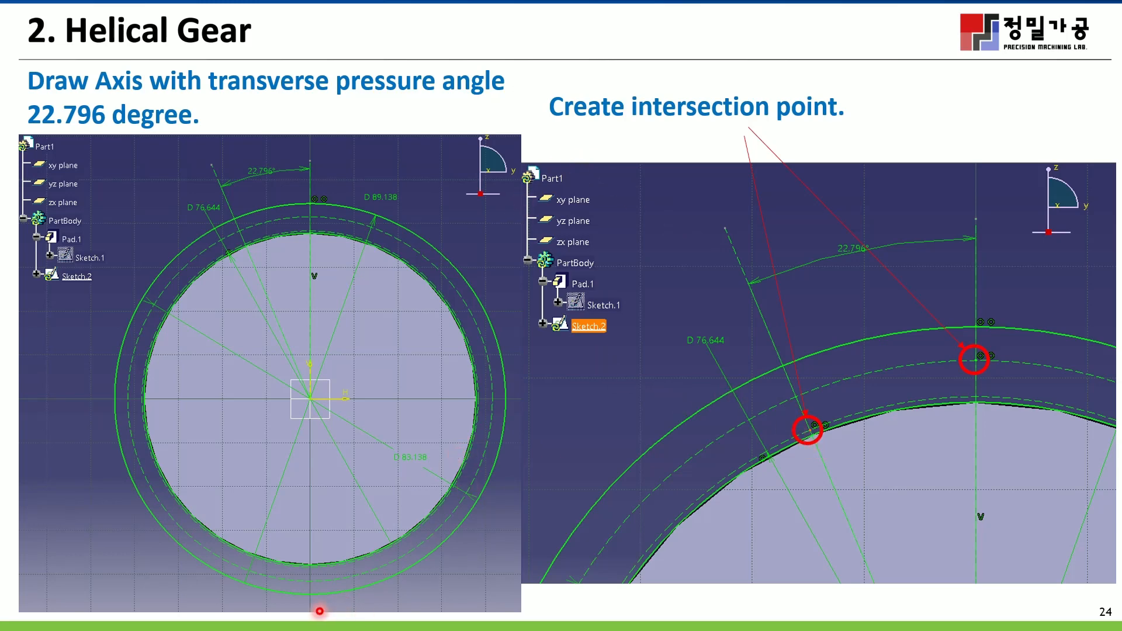
# Step: Return to CATIA and draw two axes from the origin past the outer circle, one vertical and one tilted about 24 degrees to its left
pyautogui.press('super')
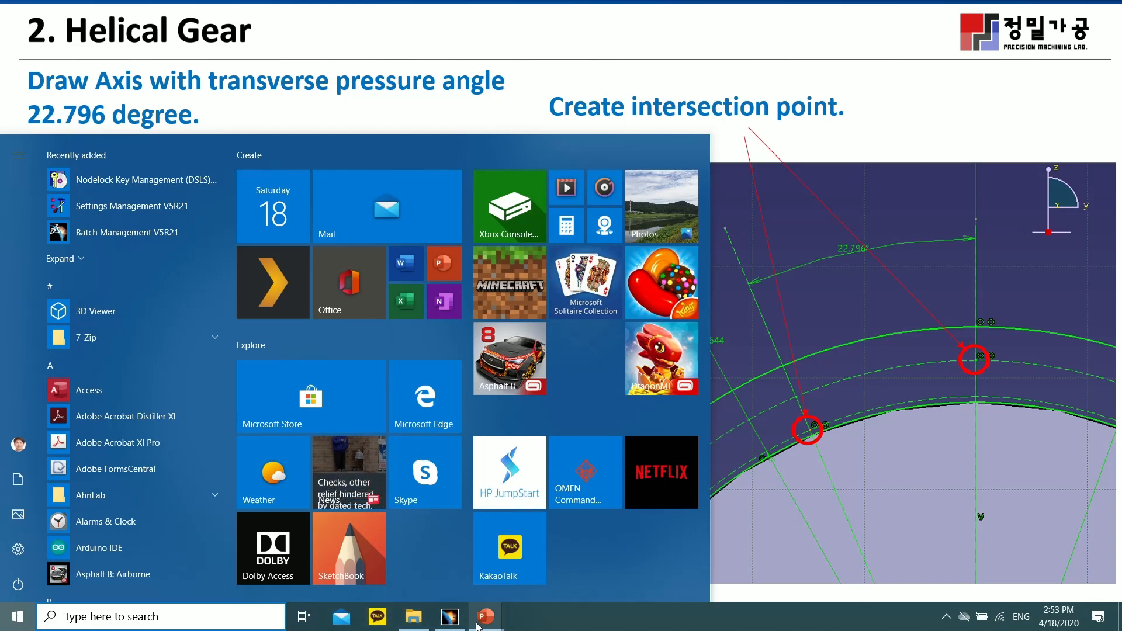
pyautogui.click(450, 617)
pyautogui.moveTo(501, 168); pyautogui.dragTo(505, 207, button='middle')
pyautogui.click(150, 45)
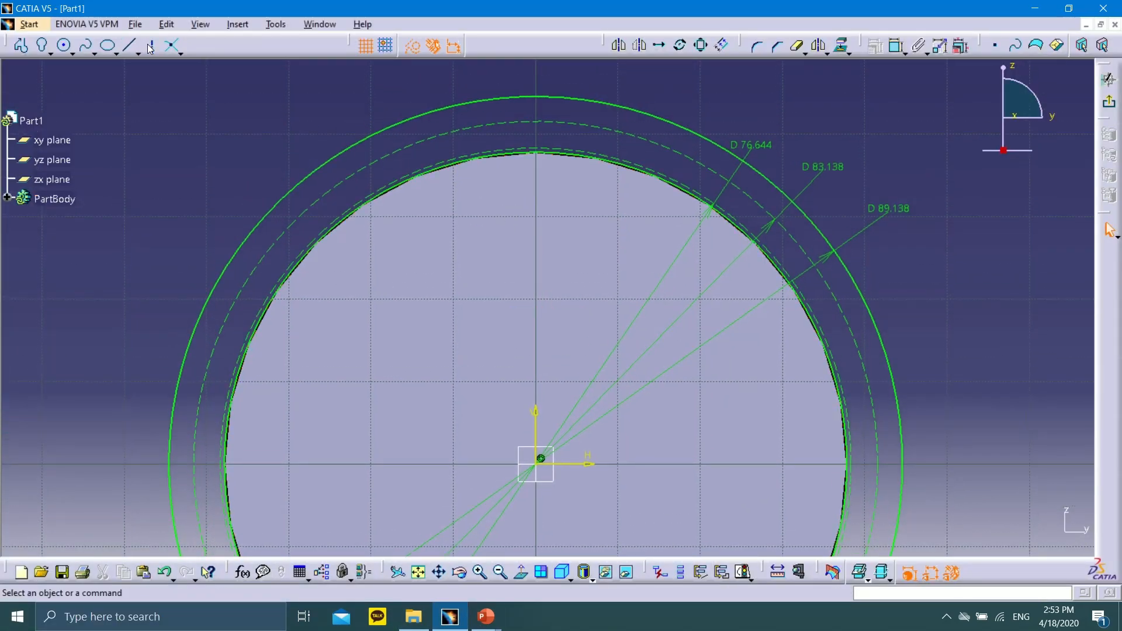
pyautogui.click(536, 464)
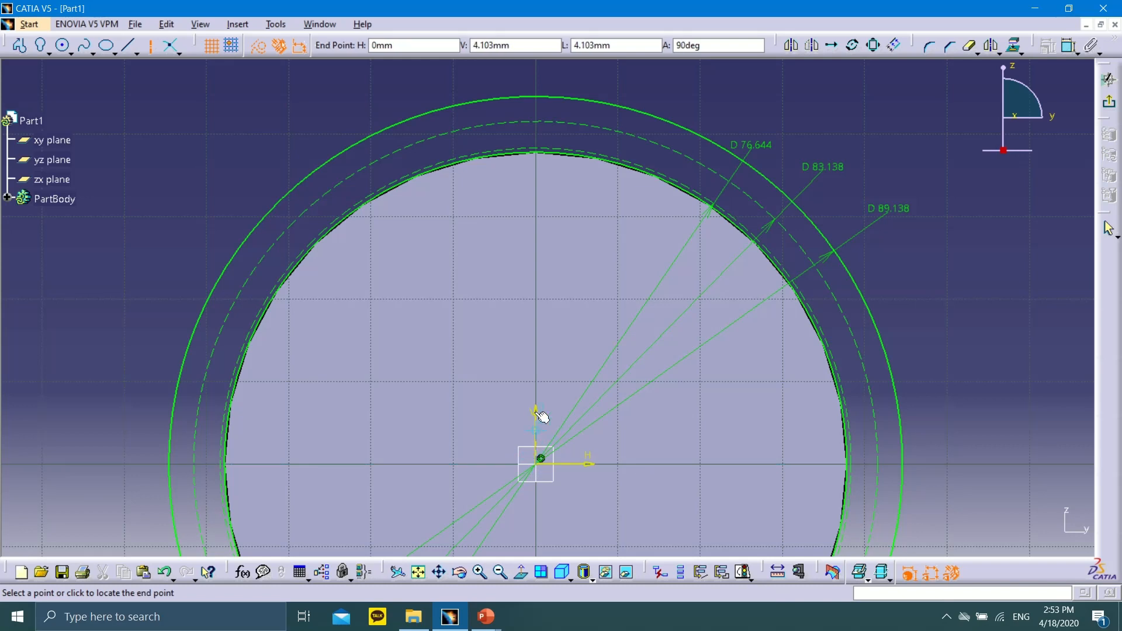
pyautogui.click(536, 73)
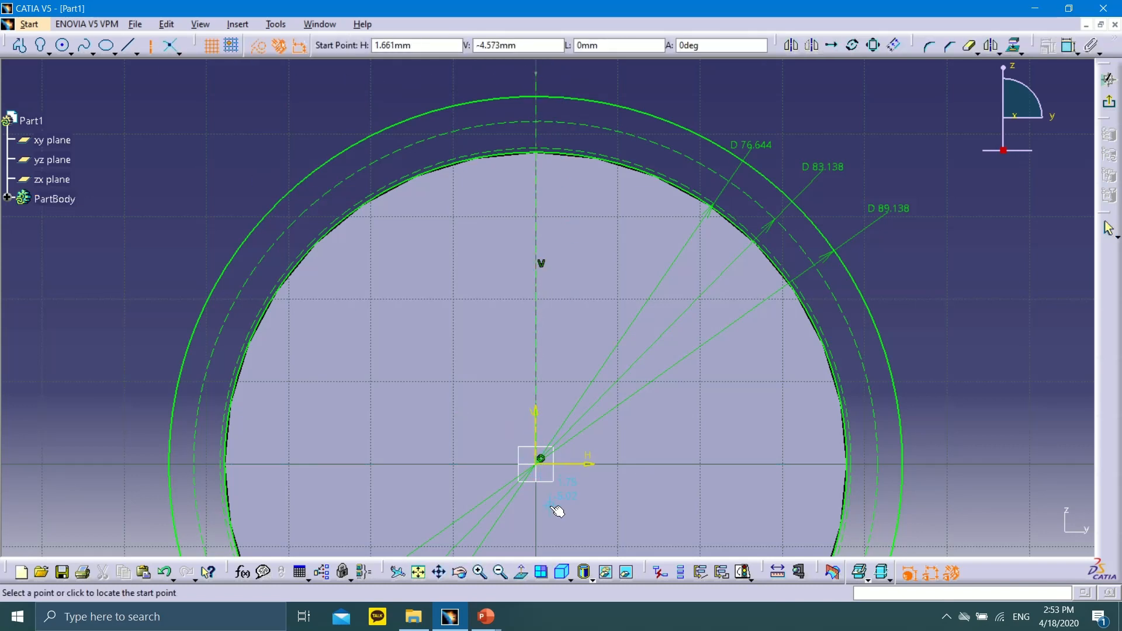
pyautogui.click(536, 464)
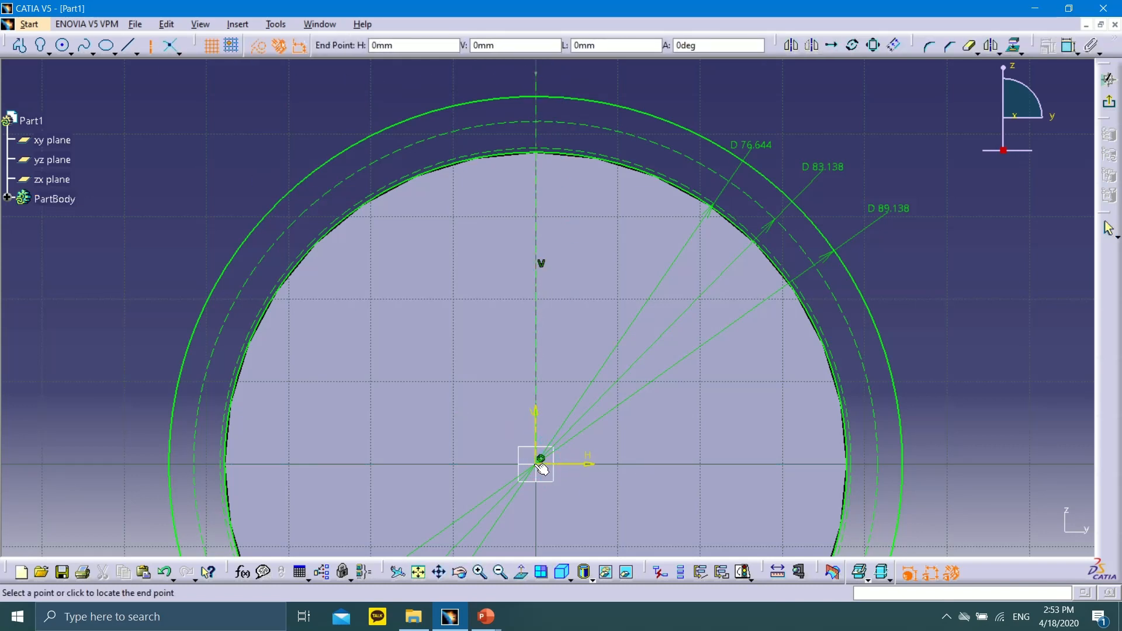
pyautogui.click(367, 84)
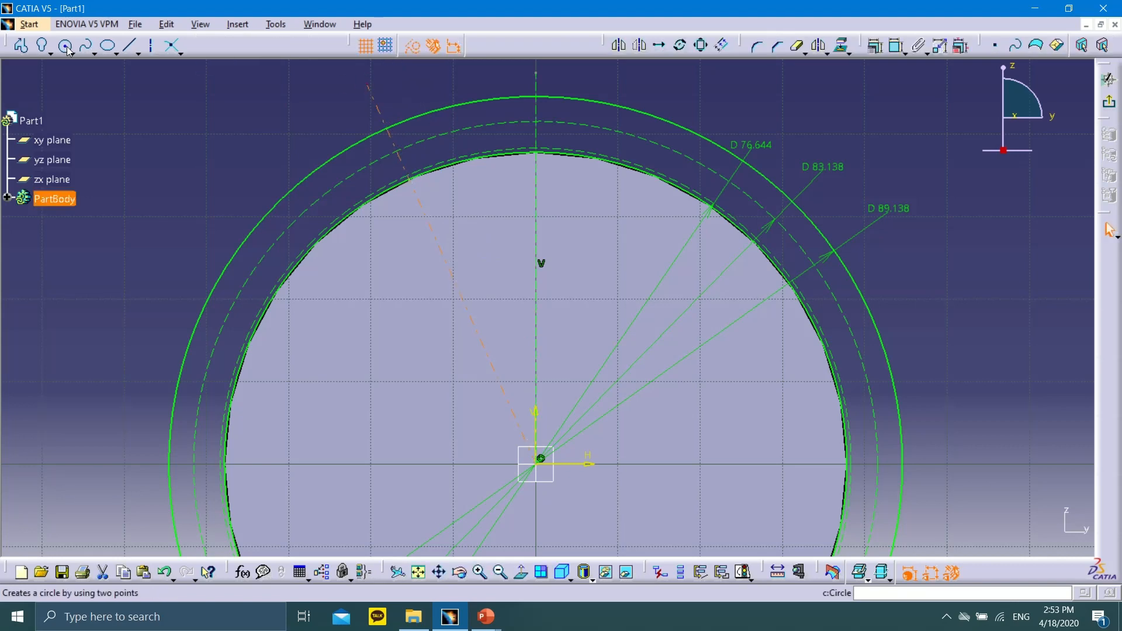
# Step: Dimension the angle between the vertical and tilted axes above the outer circle and set it to 22.796 degrees
pyautogui.click(898, 47)
pyautogui.click(537, 217)
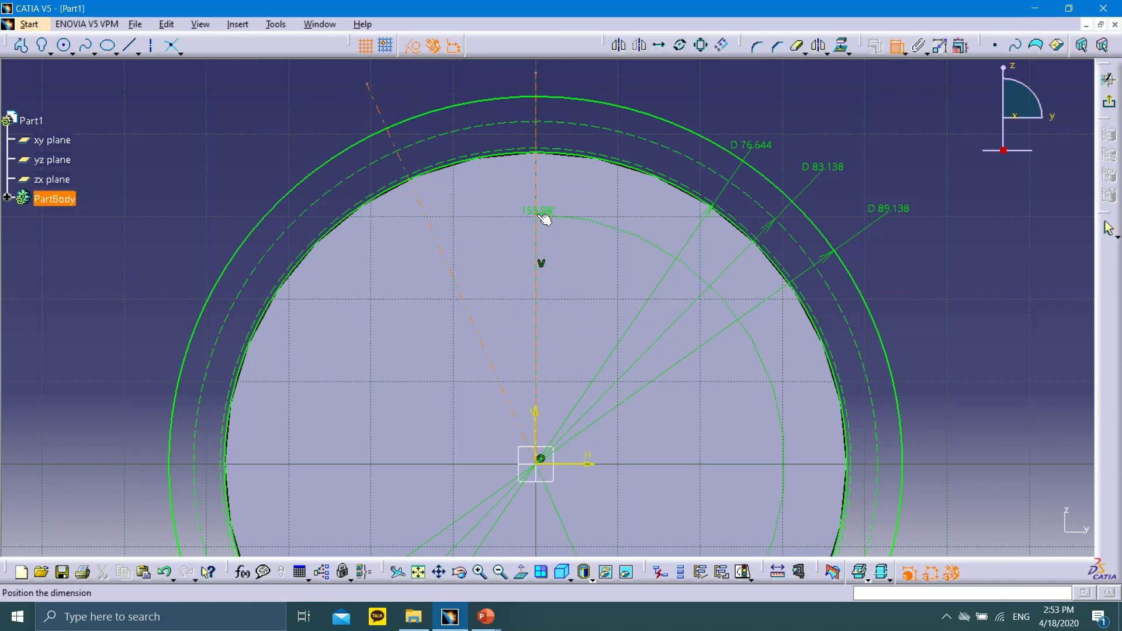
pyautogui.click(433, 86)
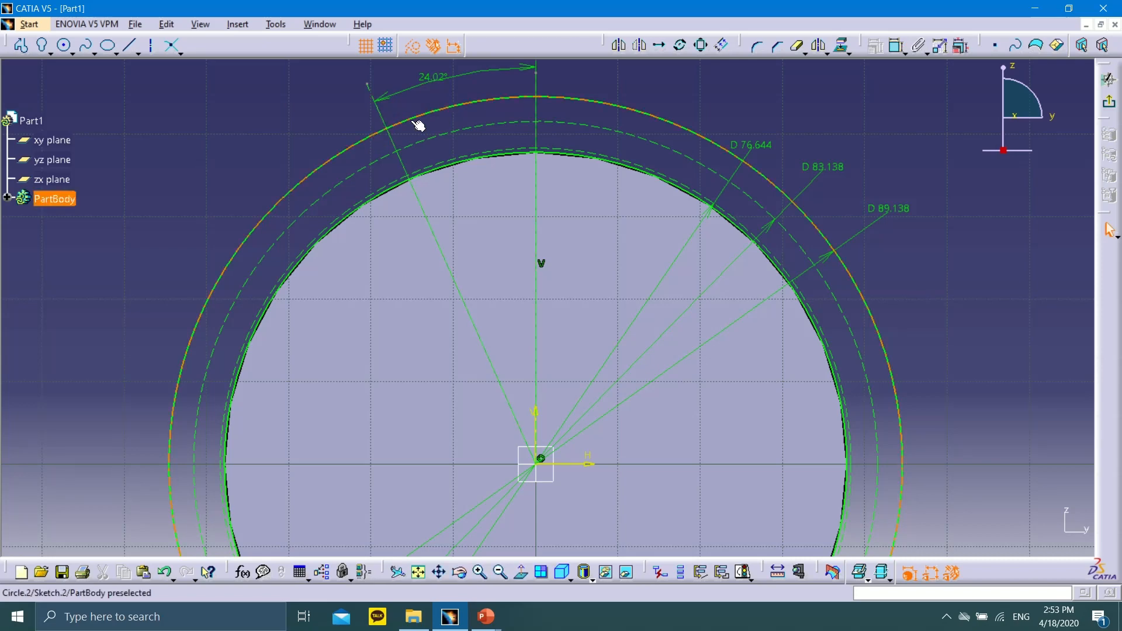
pyautogui.moveTo(455, 130); pyautogui.dragTo(484, 258, button='middle')
pyautogui.doubleClick(468, 212)
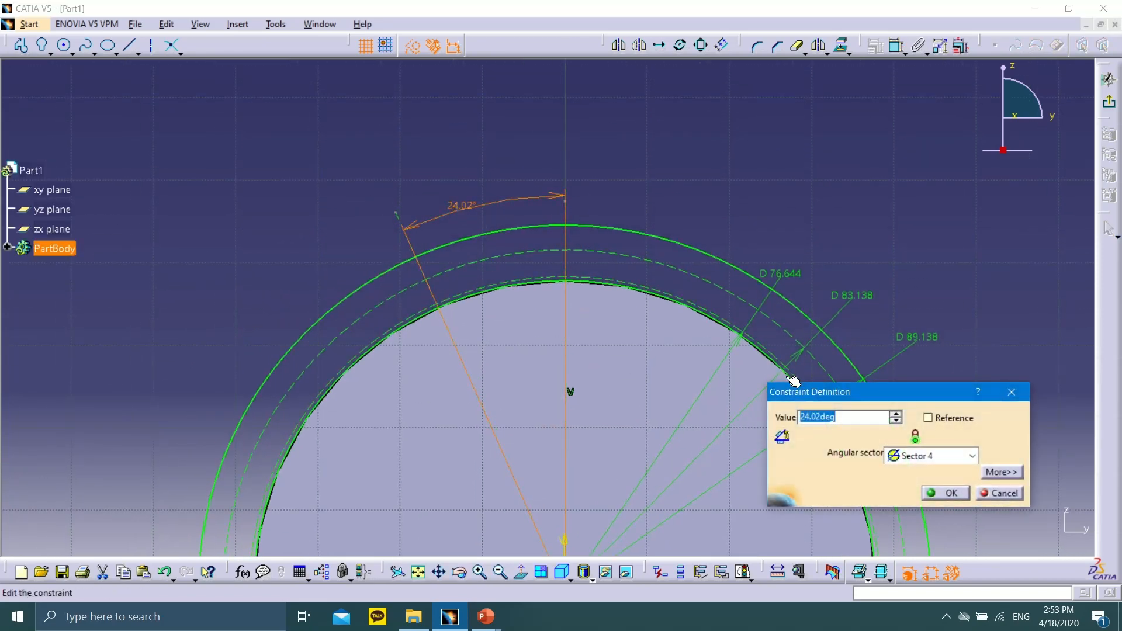
pyautogui.moveTo(796, 392); pyautogui.dragTo(121, 121)
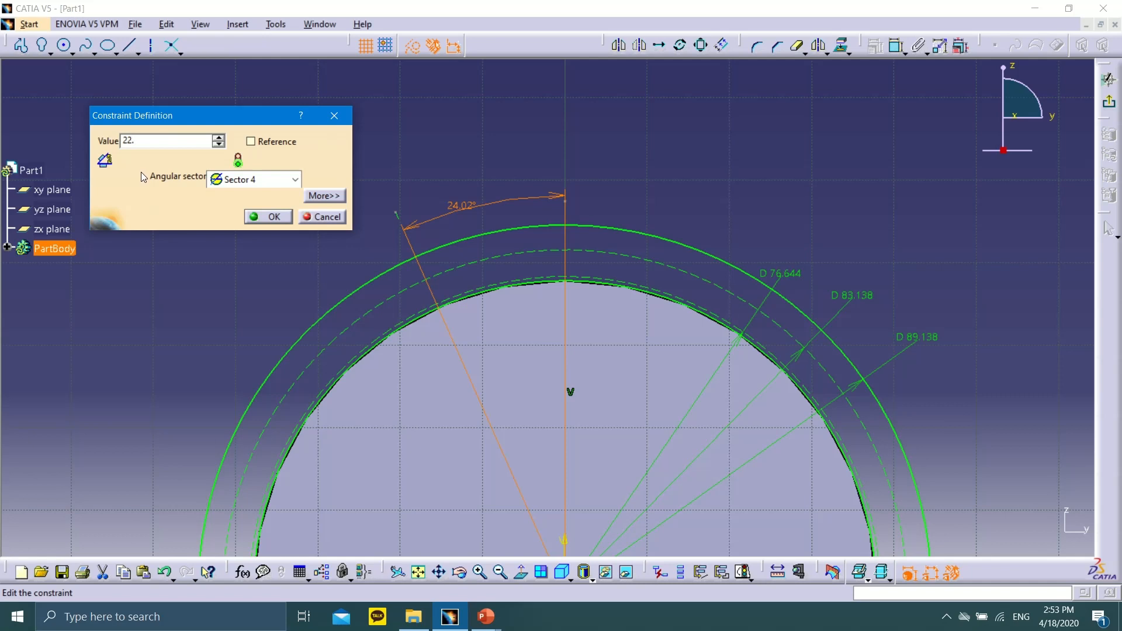
pyautogui.write('22.796')
pyautogui.click(274, 217)
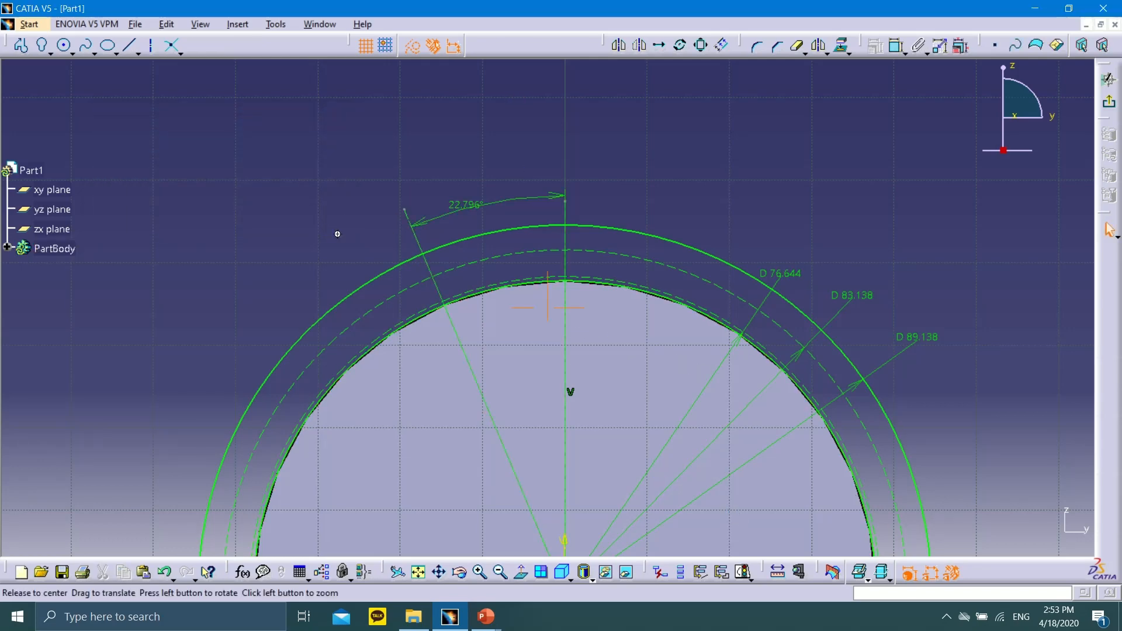
# Step: Create intersection points where the vertical axis crosses the pitch circle and where the tilted axis crosses the base circle
pyautogui.moveTo(338, 234); pyautogui.dragTo(352, 170, button='middle')
pyautogui.moveTo(471, 209); pyautogui.dragTo(609, 254, button='middle')
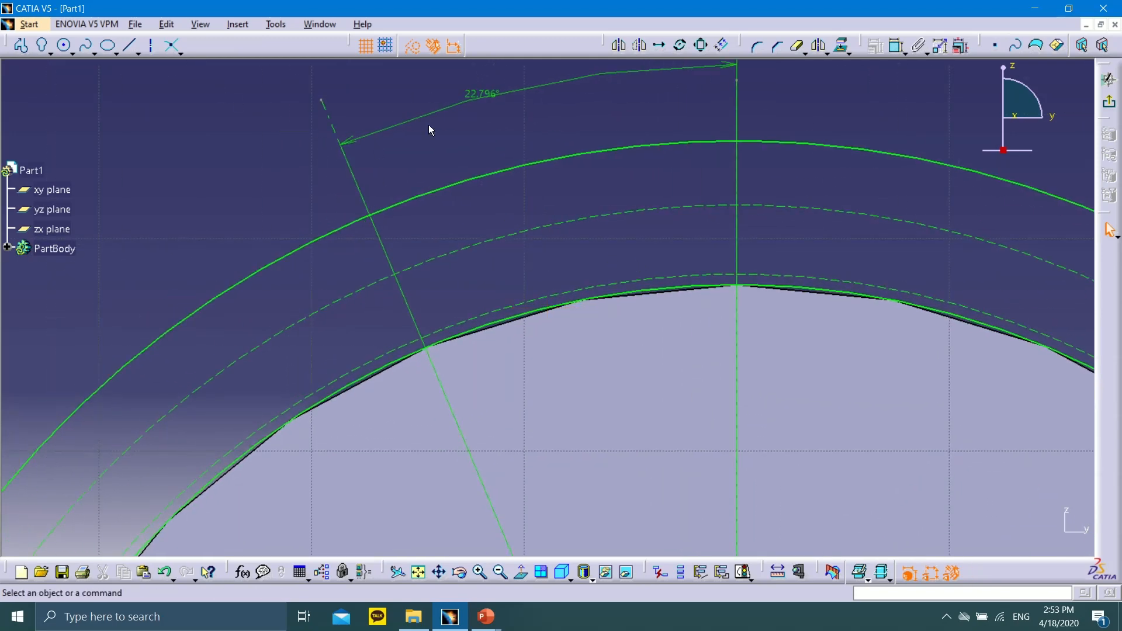
pyautogui.moveTo(500, 98)
pyautogui.mouseDown()
pyautogui.moveTo(523, 85)
pyautogui.moveTo(522, 101)
pyautogui.mouseUp()
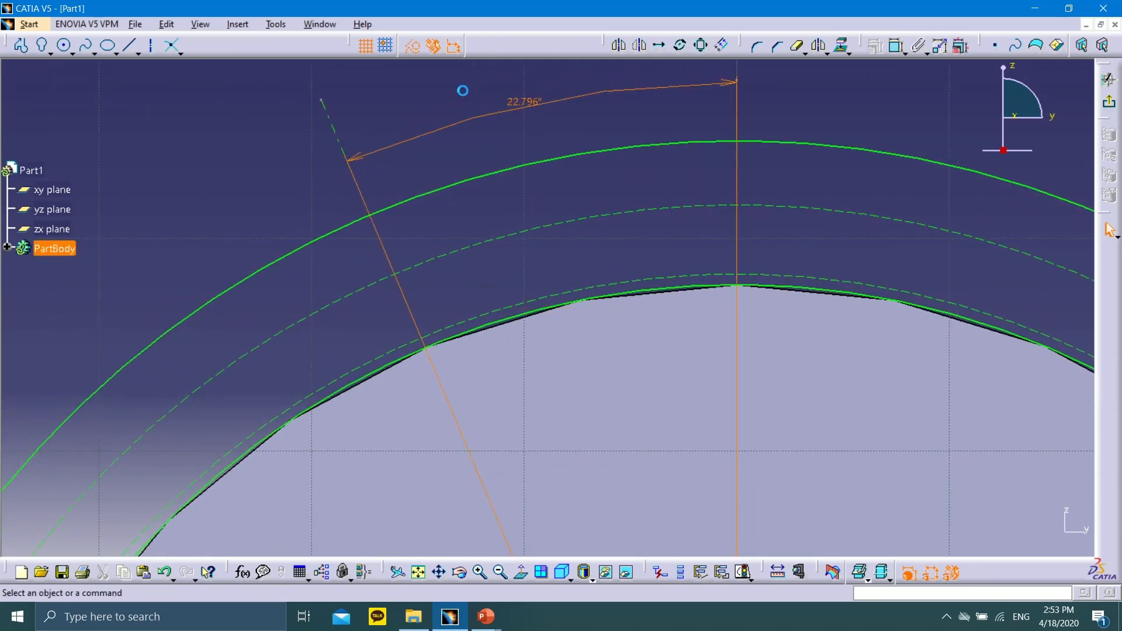
pyautogui.click(174, 46)
pyautogui.click(744, 186)
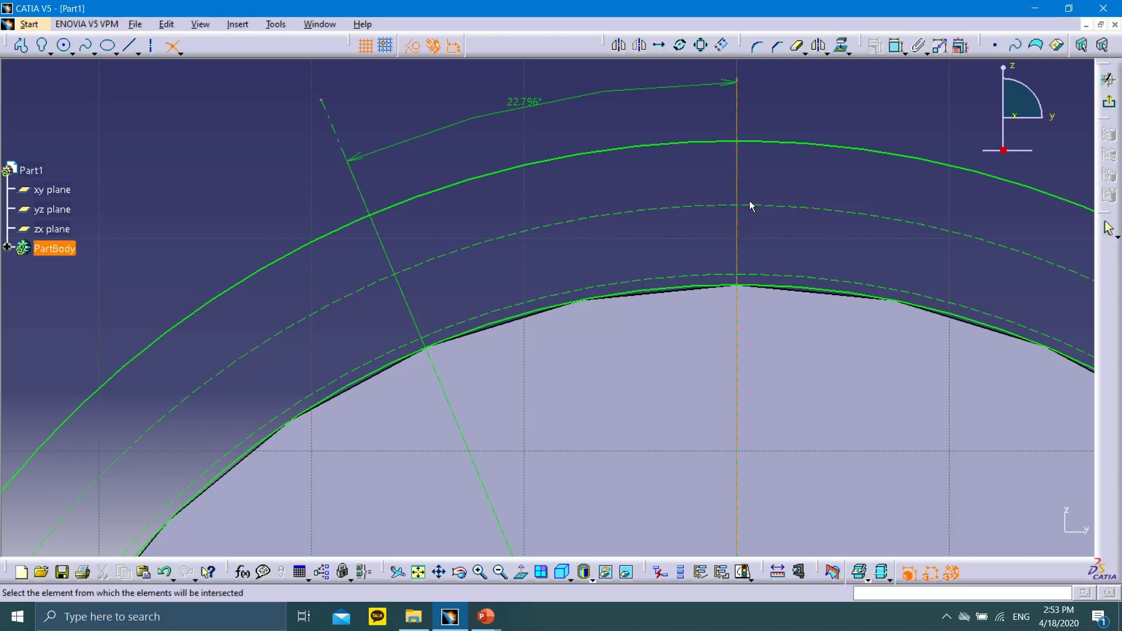
pyautogui.click(755, 206)
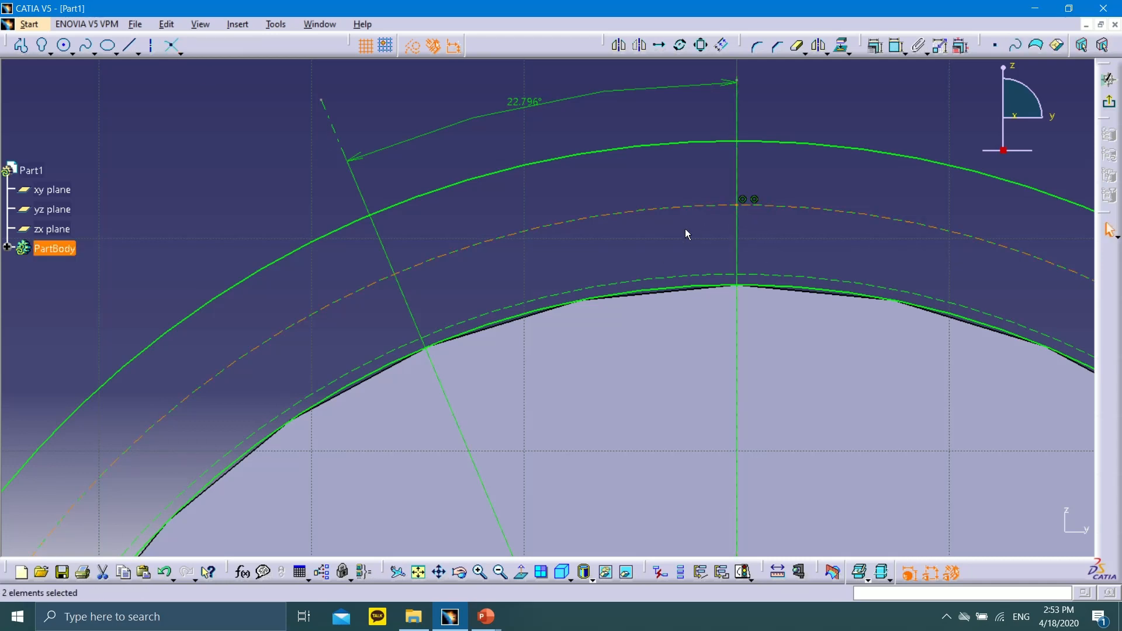
pyautogui.click(174, 47)
pyautogui.click(422, 319)
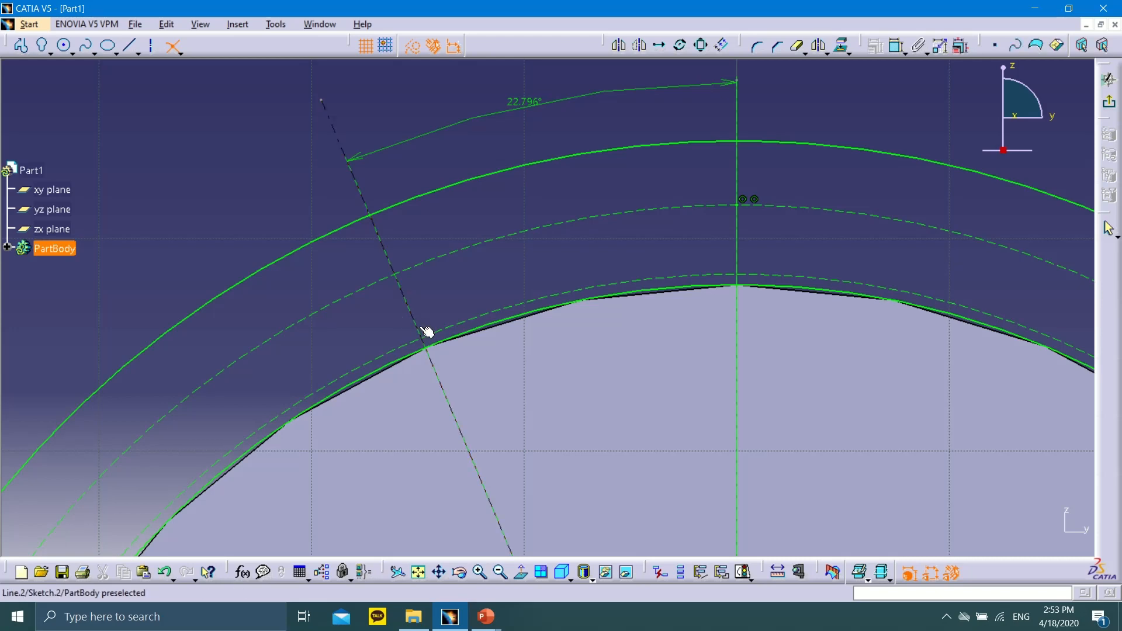
pyautogui.click(435, 336)
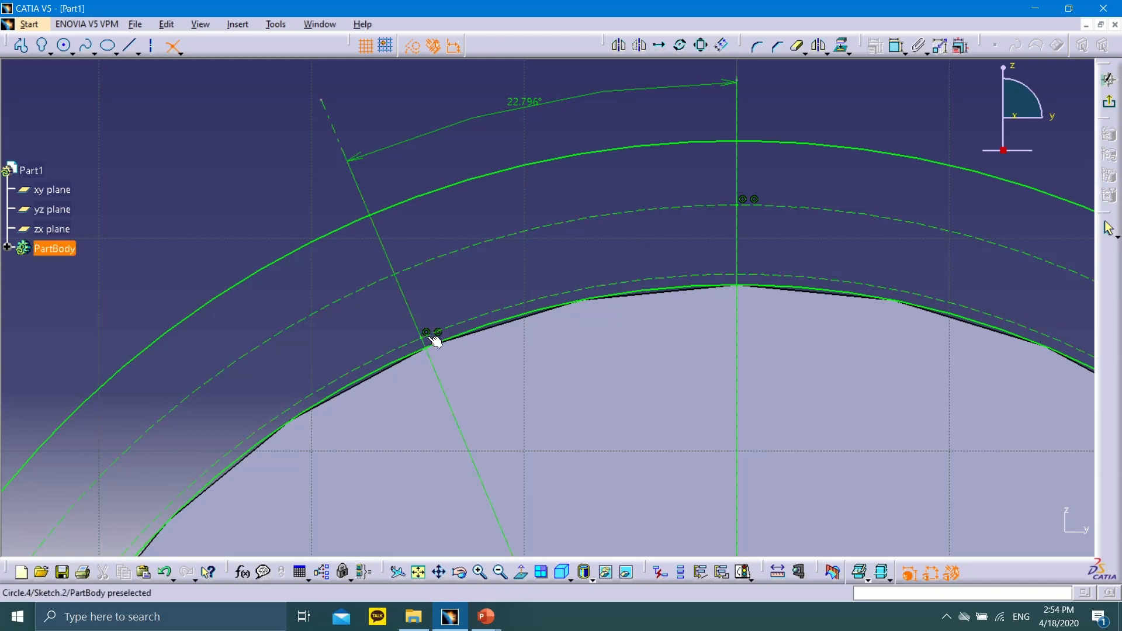
# Step: Draw a 16.106 mm radius circle centred on the base-circle intersection point and passing through the pitch-circle intersection point
pyautogui.click(63, 45)
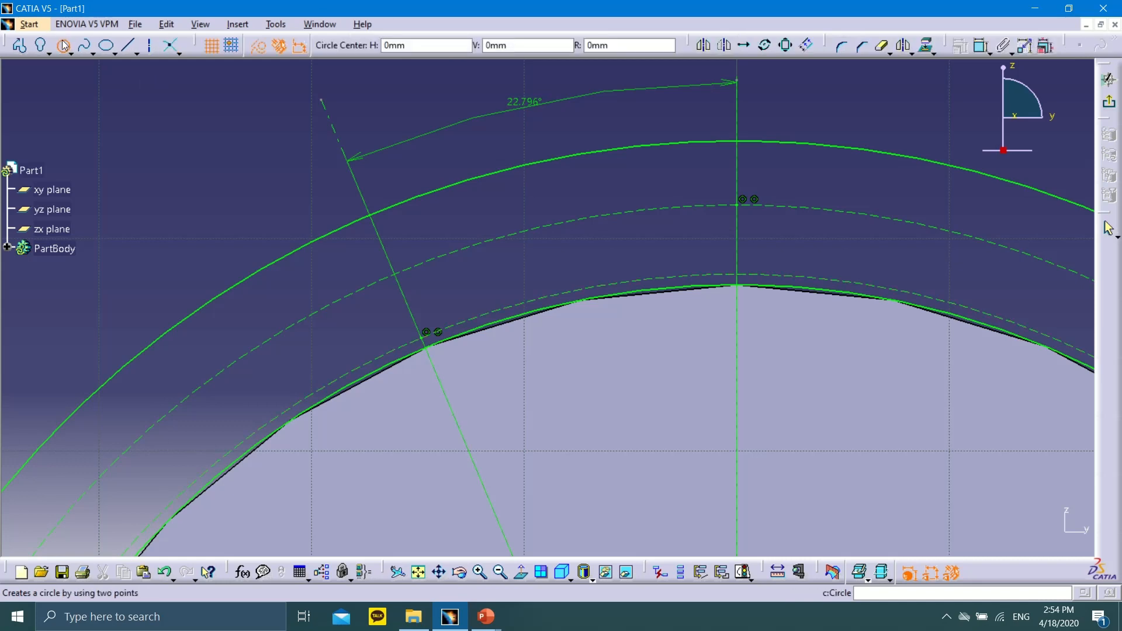
pyautogui.click(422, 337)
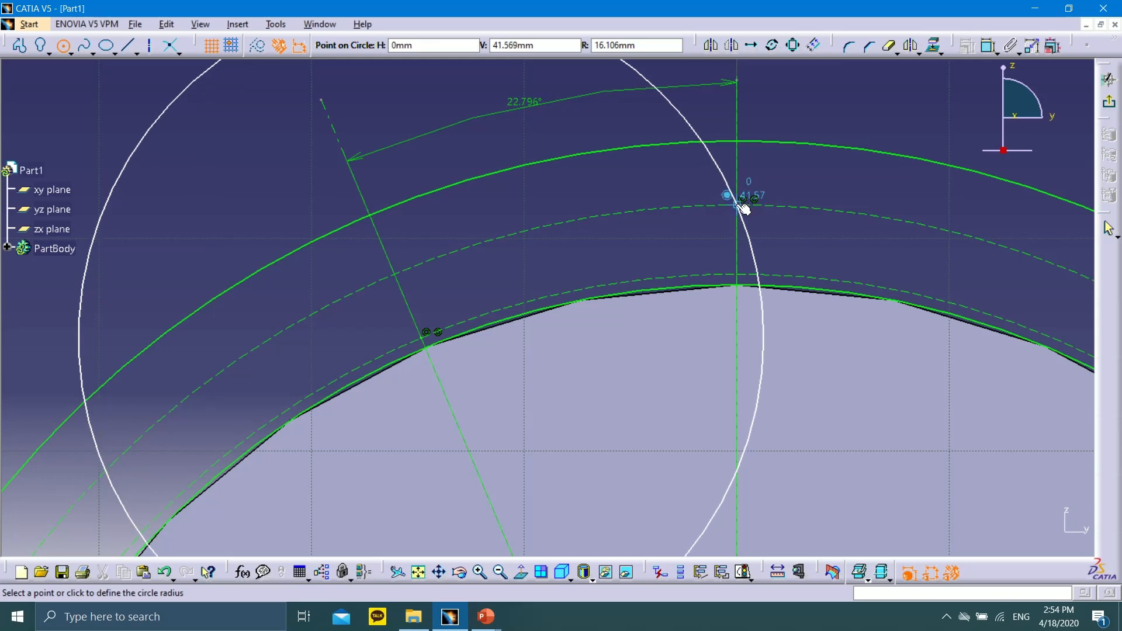
pyautogui.click(741, 203)
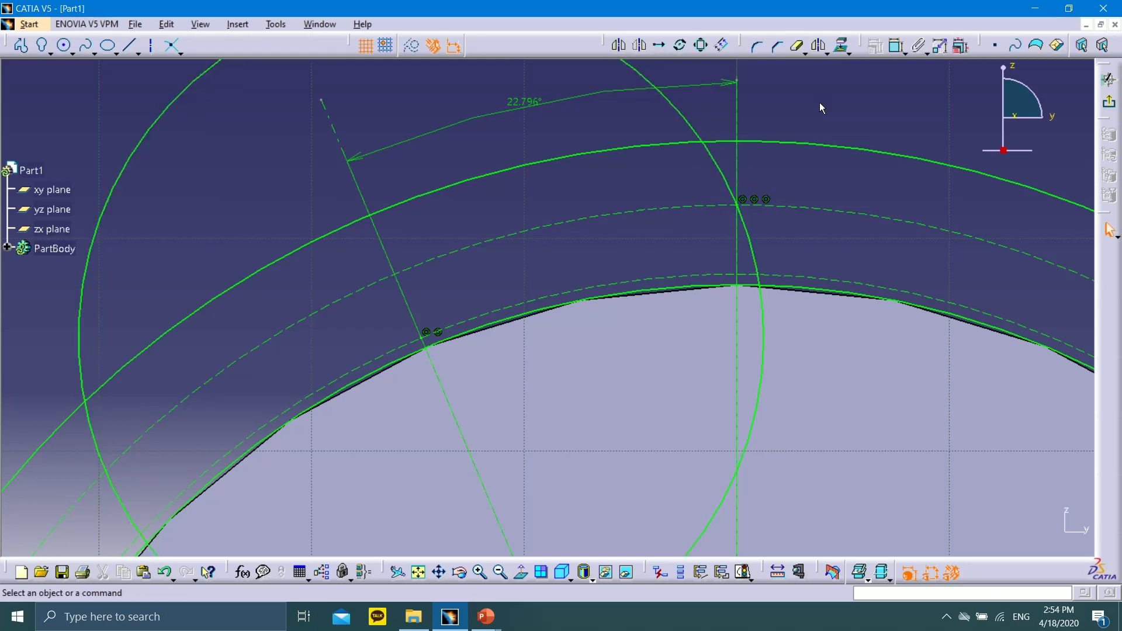
# Step: Draw a construction line about 39 mm long leftward from the pitch-circle intersection point and constrain it horizontal
pyautogui.moveTo(819, 110)
pyautogui.mouseDown(button='middle')
pyautogui.moveTo(768, 185)
pyautogui.moveTo(732, 206)
pyautogui.moveTo(719, 185)
pyautogui.moveTo(703, 187)
pyautogui.mouseUp(button='middle')
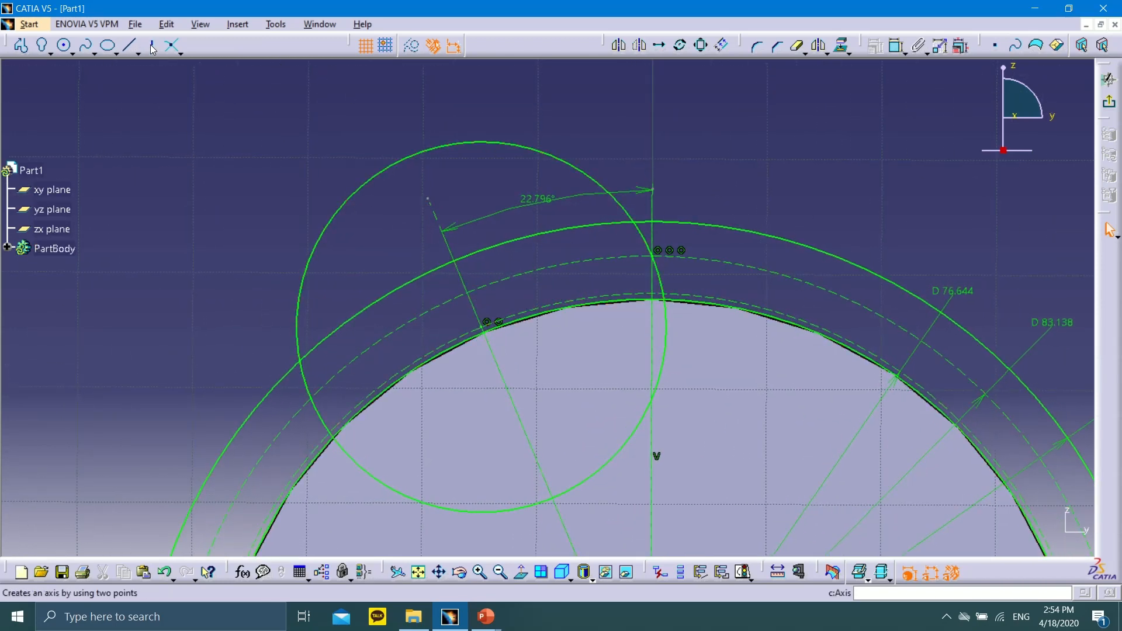
pyautogui.click(132, 47)
pyautogui.click(132, 48)
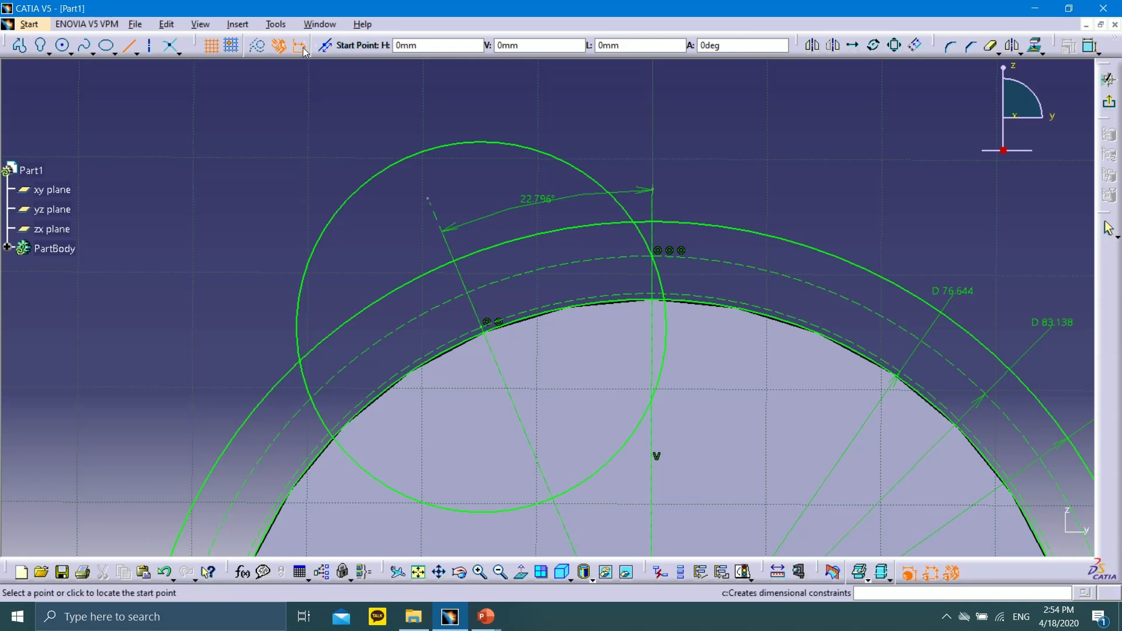
pyautogui.click(652, 255)
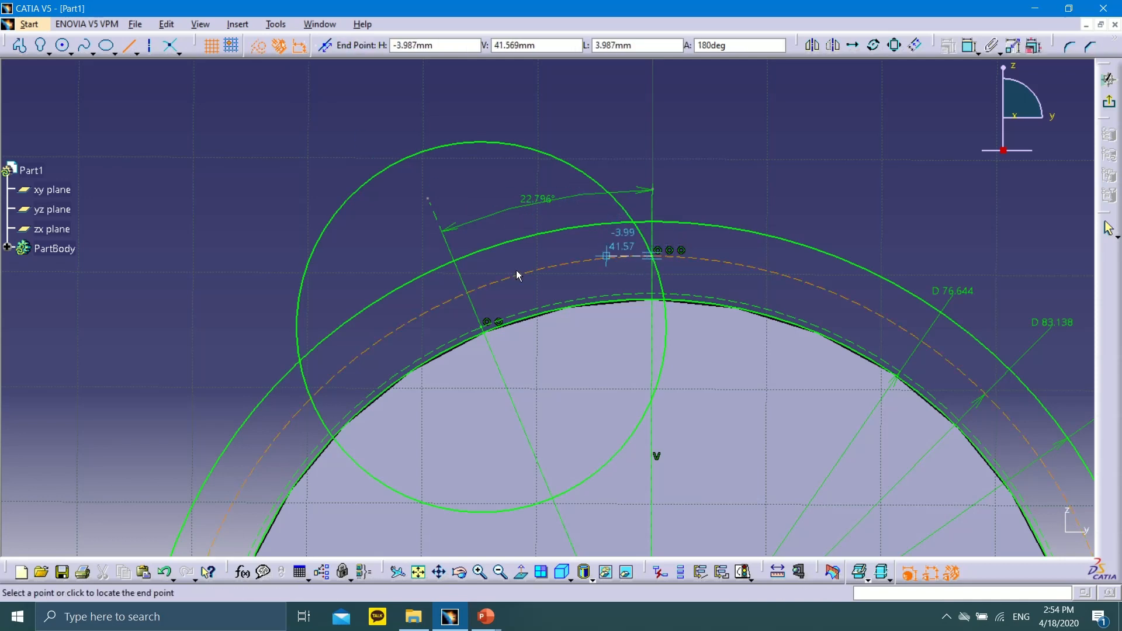
pyautogui.click(200, 250)
pyautogui.click(245, 254)
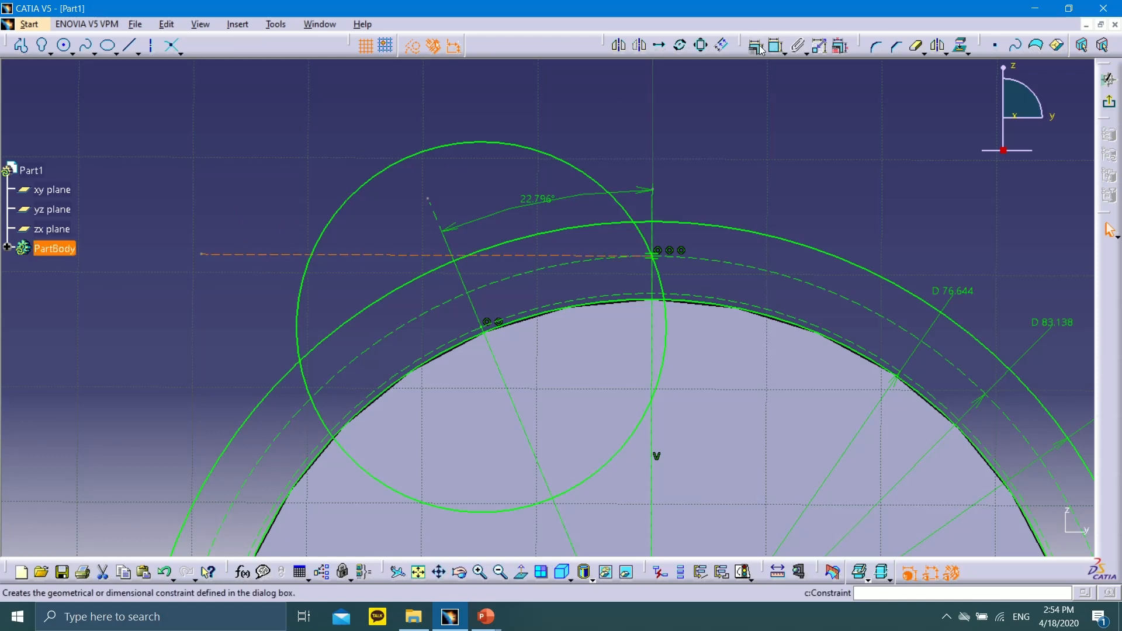
pyautogui.click(763, 52)
pyautogui.click(1013, 477)
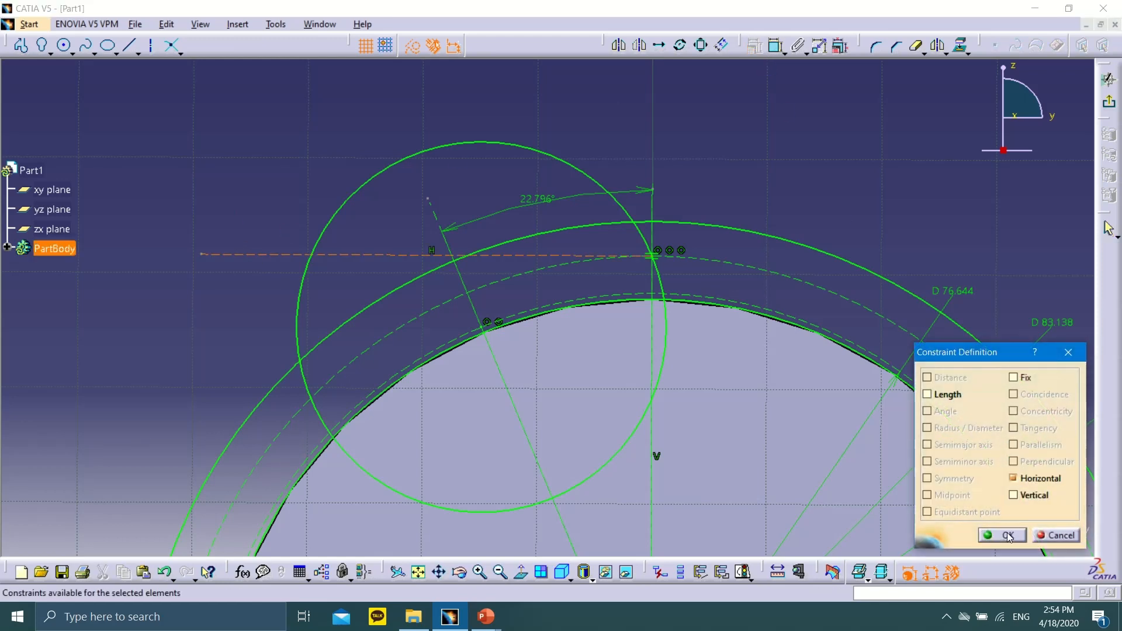
pyautogui.click(1002, 535)
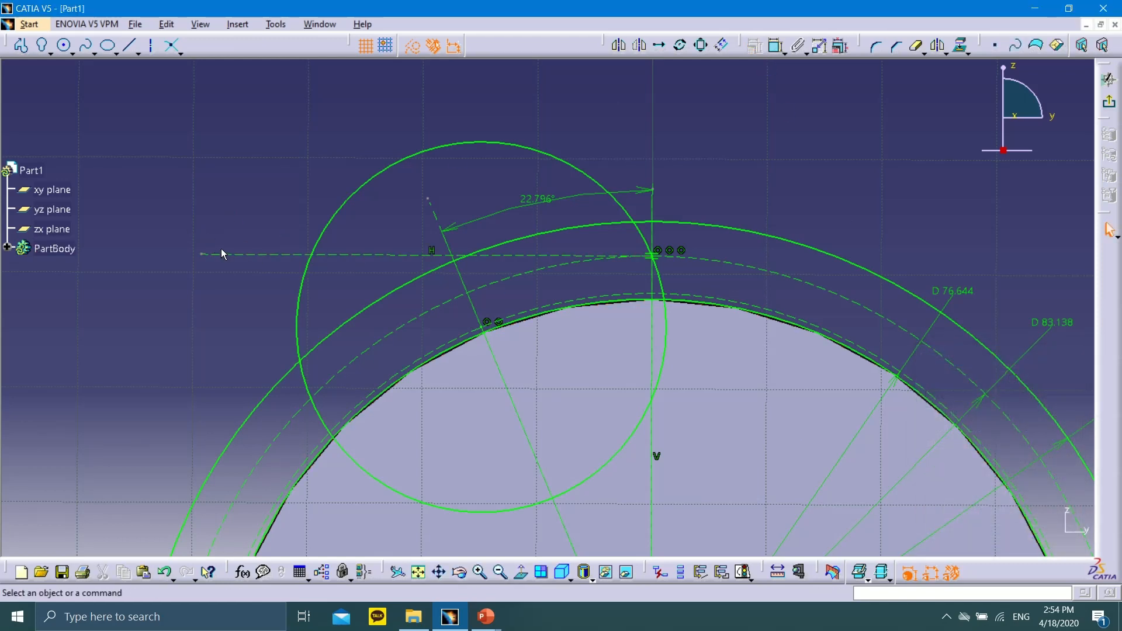
# Step: Draw a sloping construction line from the pitch-circle intersection point, make it tangent to the base circle, and extend its free end past the outer circle
pyautogui.click(570, 579)
pyautogui.click(585, 468)
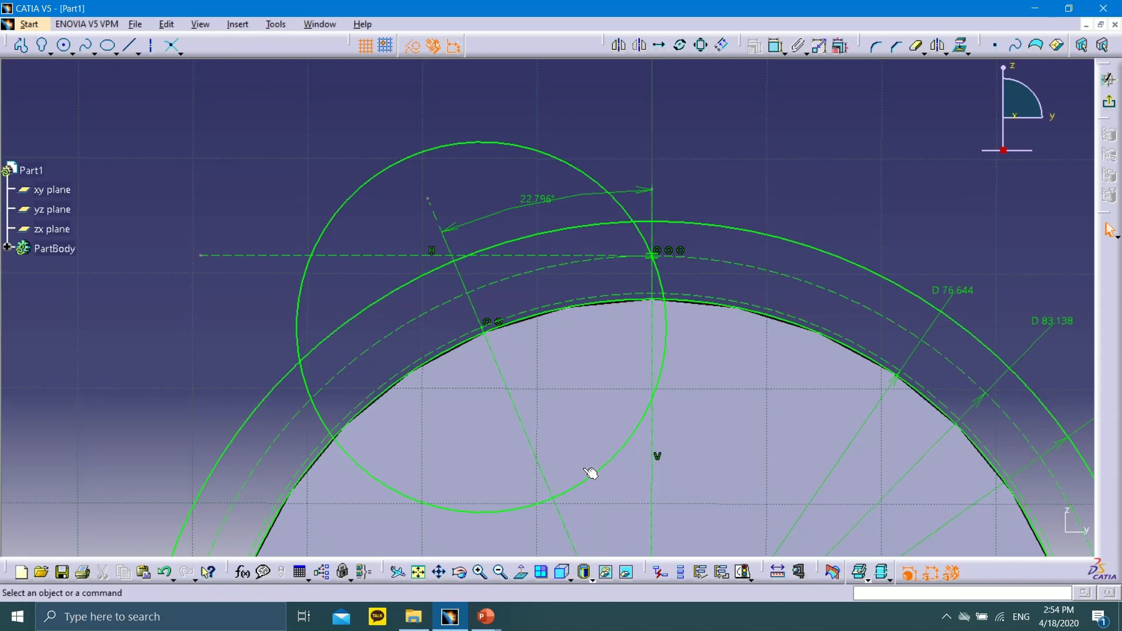
pyautogui.click(131, 46)
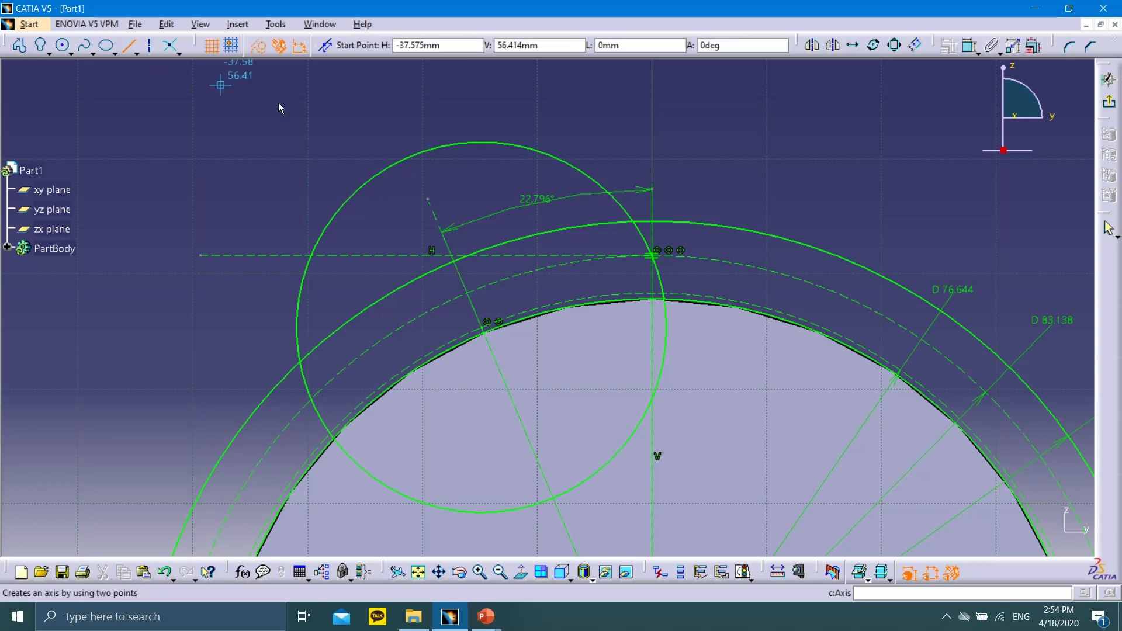
pyautogui.click(655, 257)
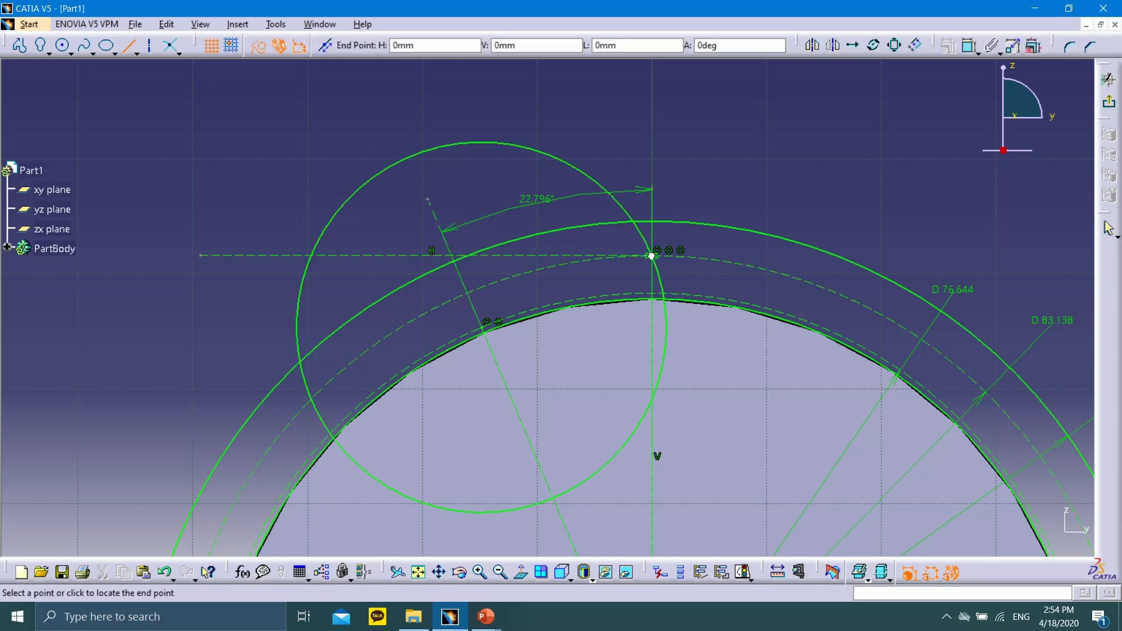
pyautogui.click(369, 365)
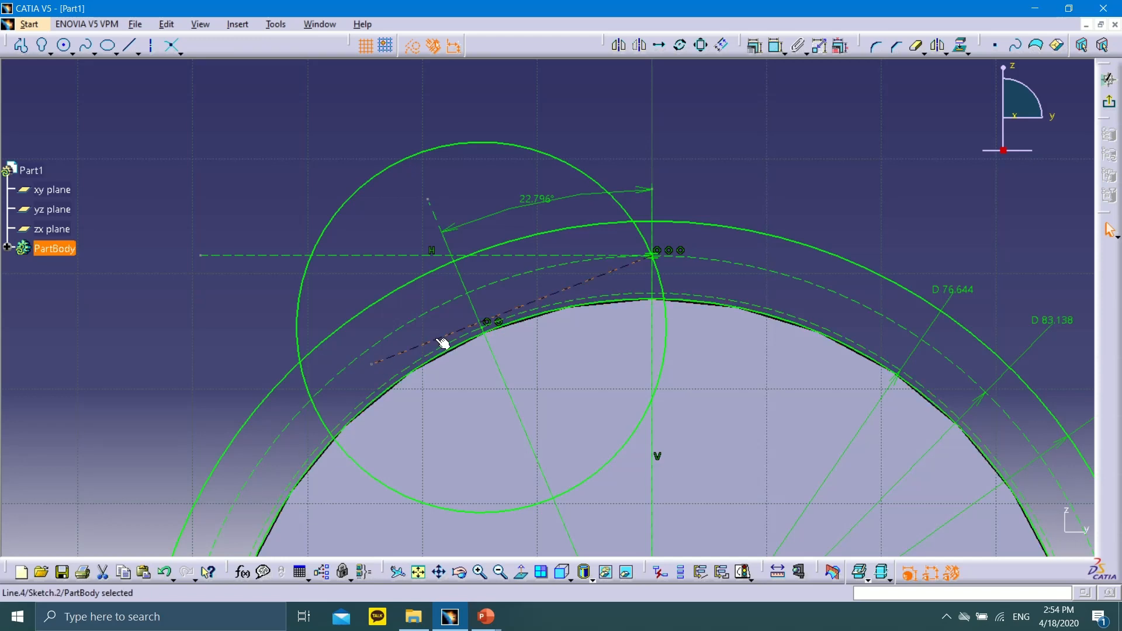
pyautogui.keyDown('ctrl'); pyautogui.click(545, 311); pyautogui.keyUp('ctrl')
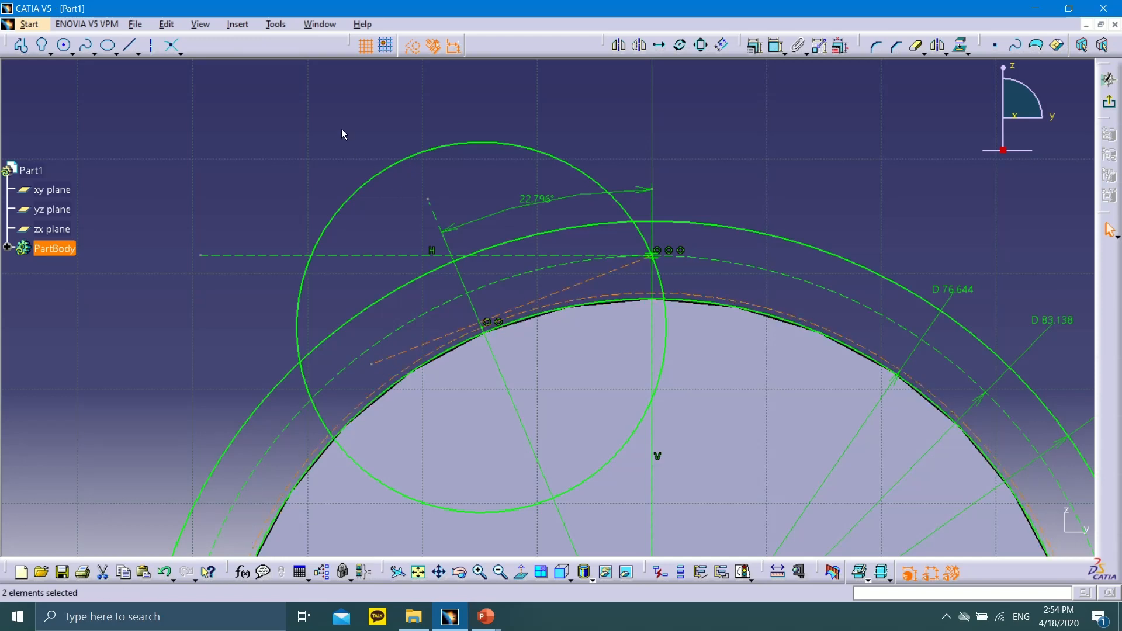
pyautogui.click(754, 45)
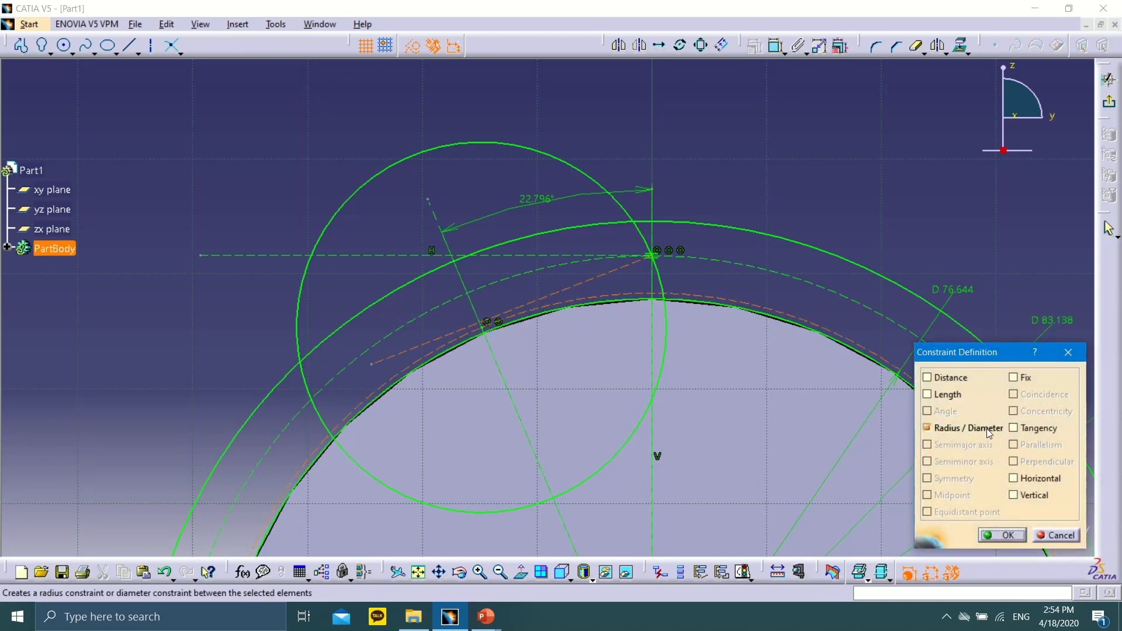
pyautogui.click(1013, 429)
pyautogui.click(1002, 535)
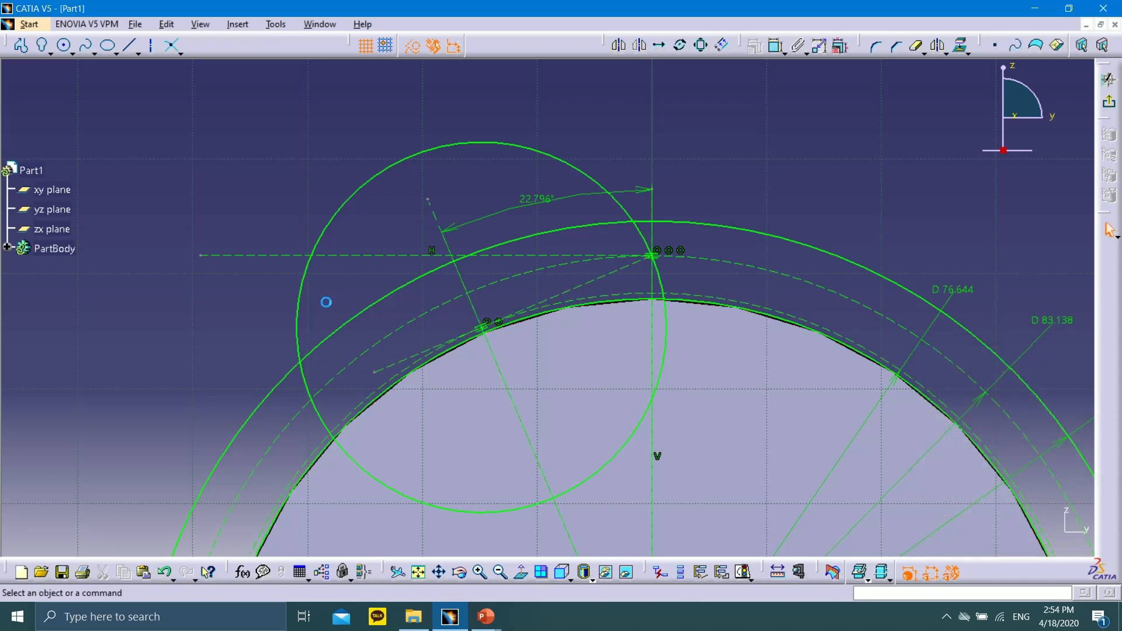
pyautogui.moveTo(378, 374); pyautogui.dragTo(308, 410)
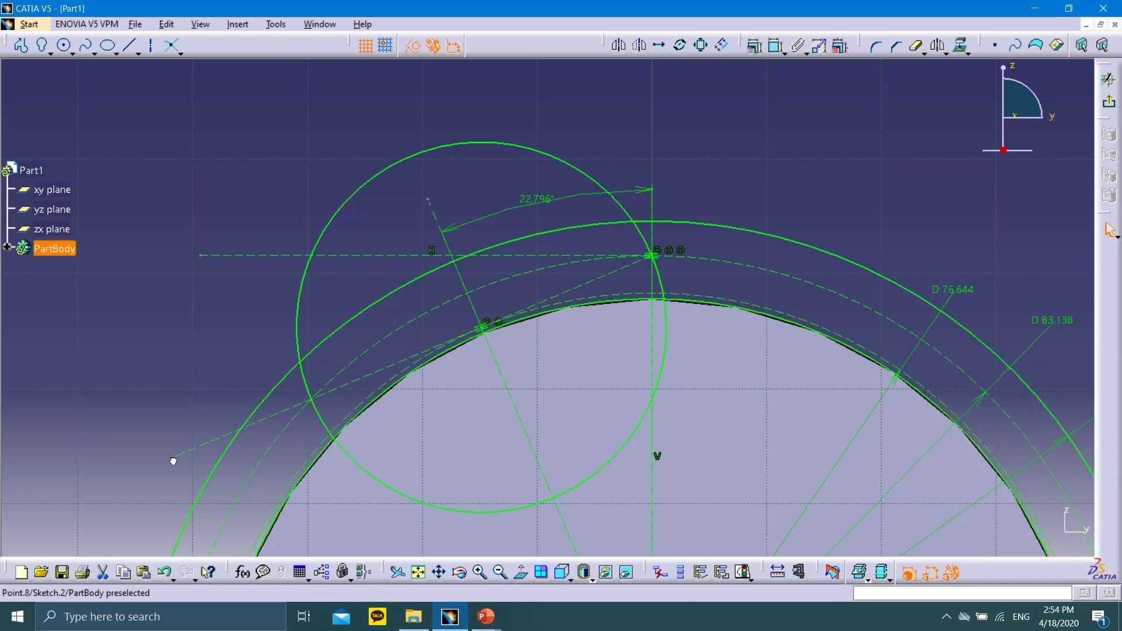
pyautogui.click(186, 379)
# Step: Dimension the angle between the horizontal and tangent construction lines
pyautogui.click(71, 46)
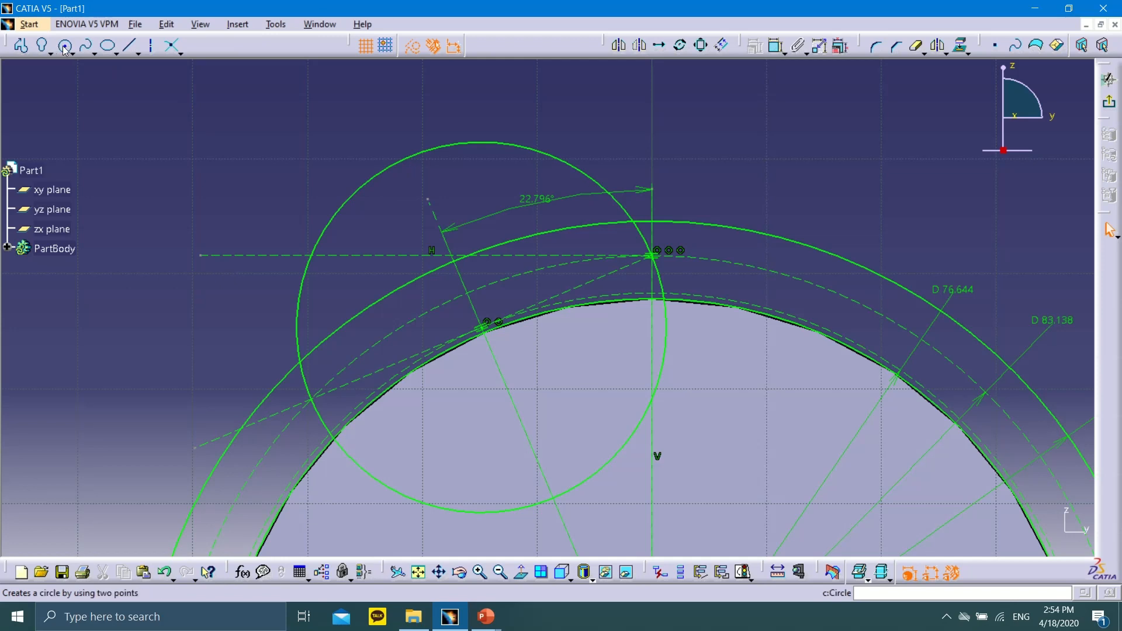
pyautogui.click(777, 45)
pyautogui.click(374, 255)
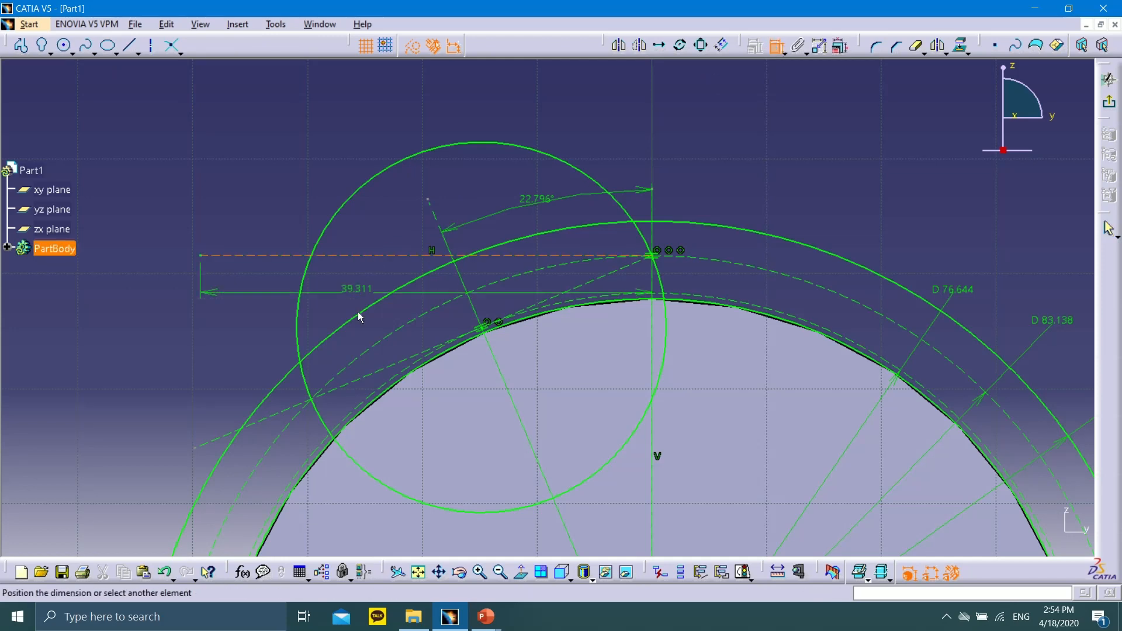
pyautogui.click(374, 374)
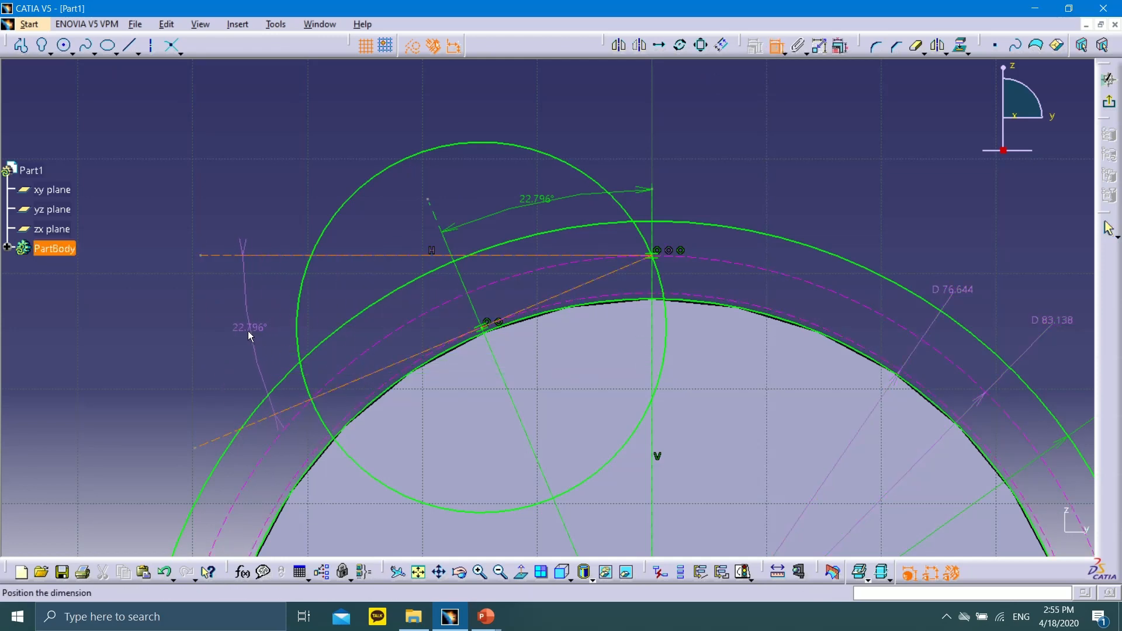
pyautogui.click(248, 331)
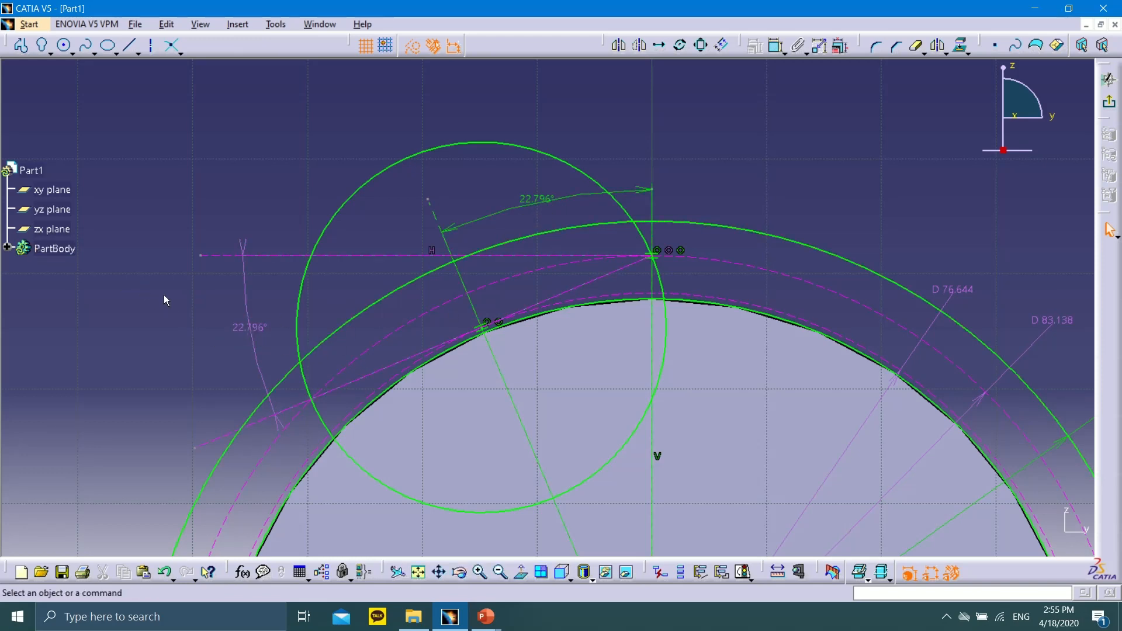
# Step: Delete the angle dimension between the horizontal and tangent lines, along with both construction lines
pyautogui.click(238, 334)
pyautogui.press('Delete')
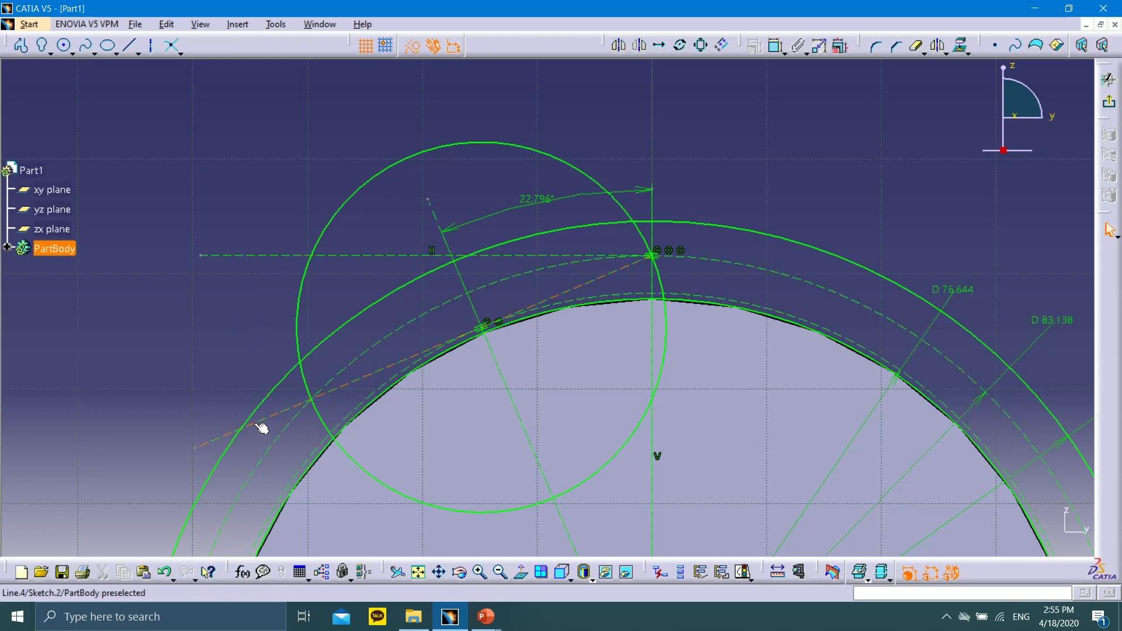
pyautogui.click(290, 412)
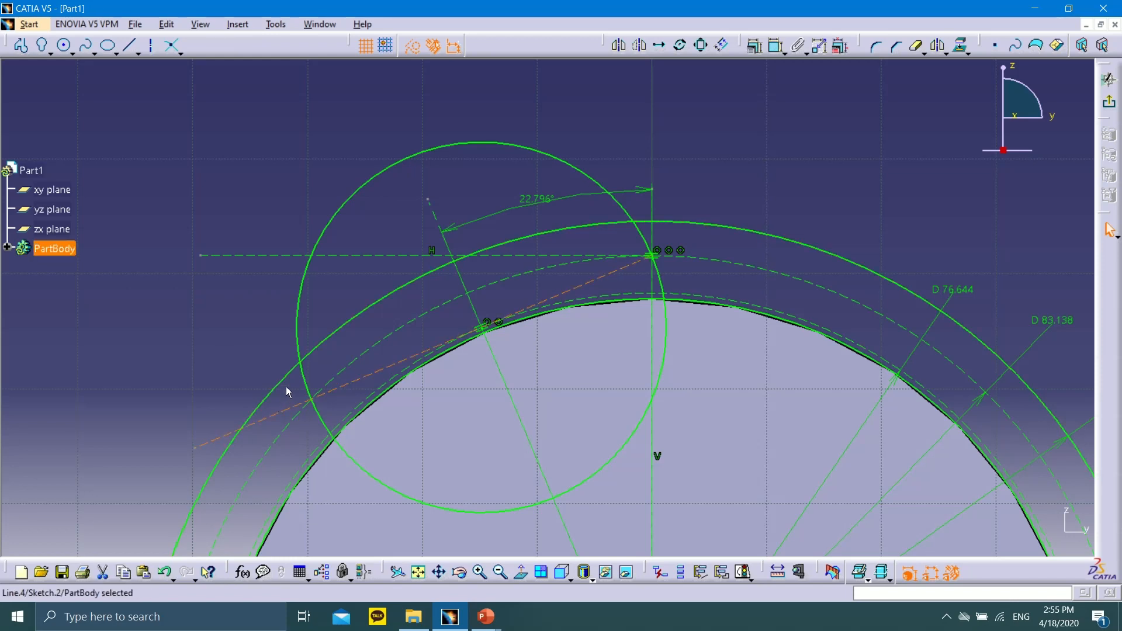
pyautogui.click(290, 388)
pyautogui.press('Delete')
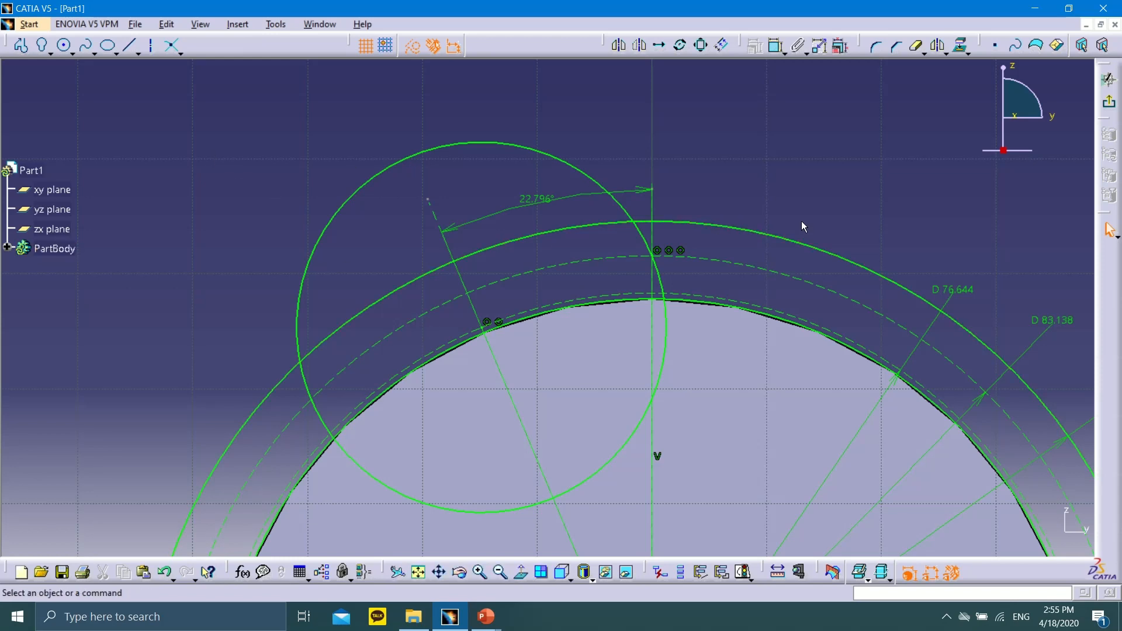
# Step: Switch to PowerPoint and advance the helical gear slides to the tooth thickness and arc angle calculation
pyautogui.click(547, 544)
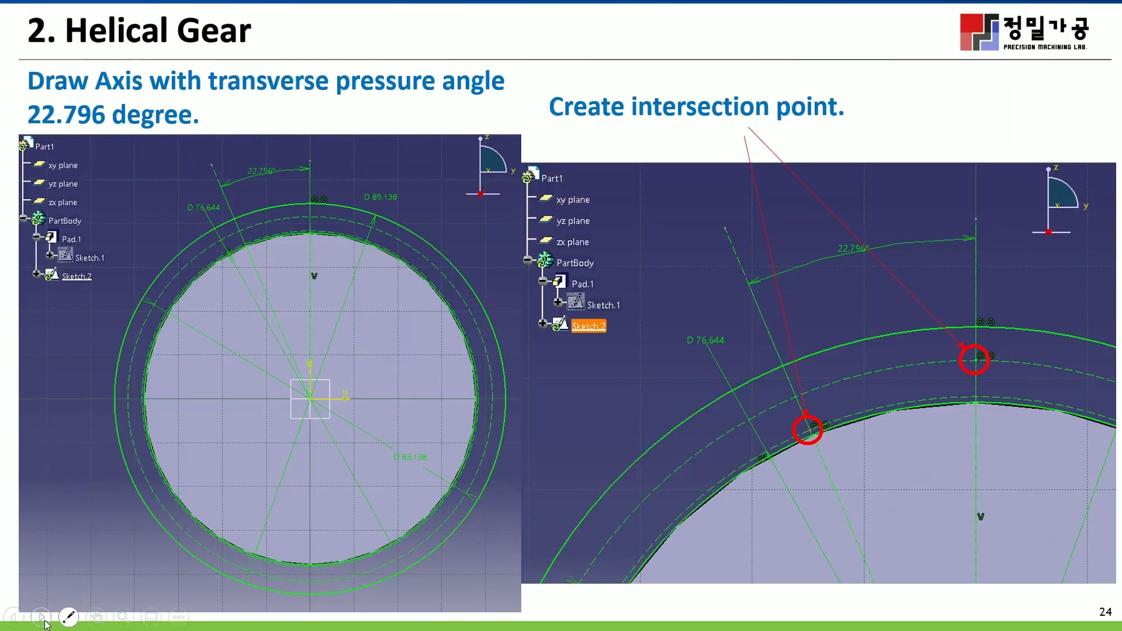
pyautogui.click(42, 617)
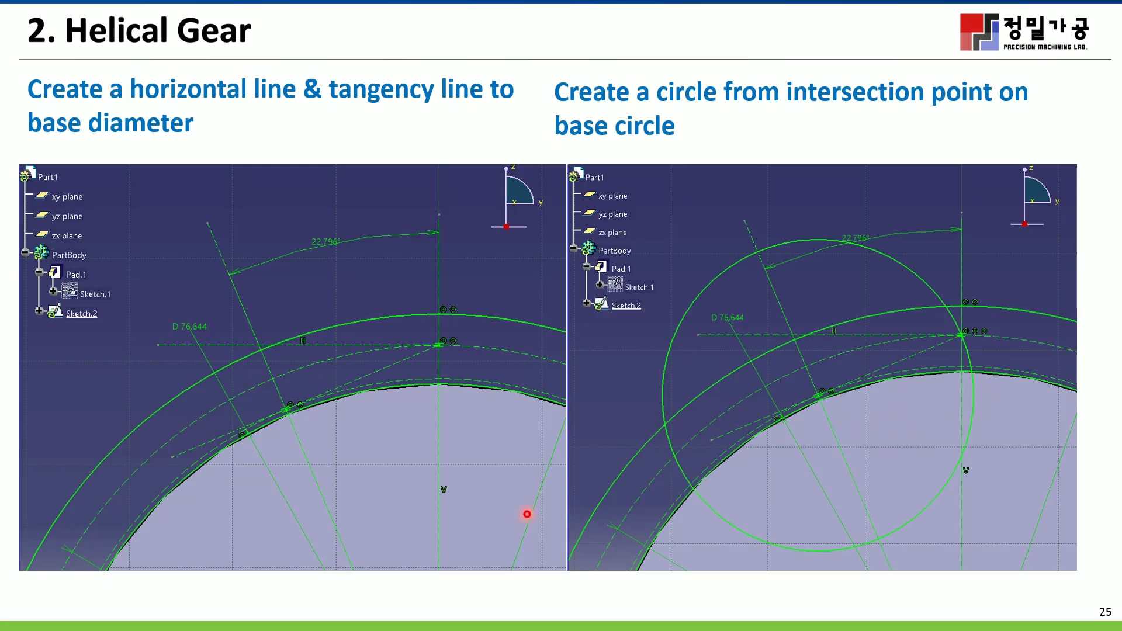
pyautogui.click(42, 617)
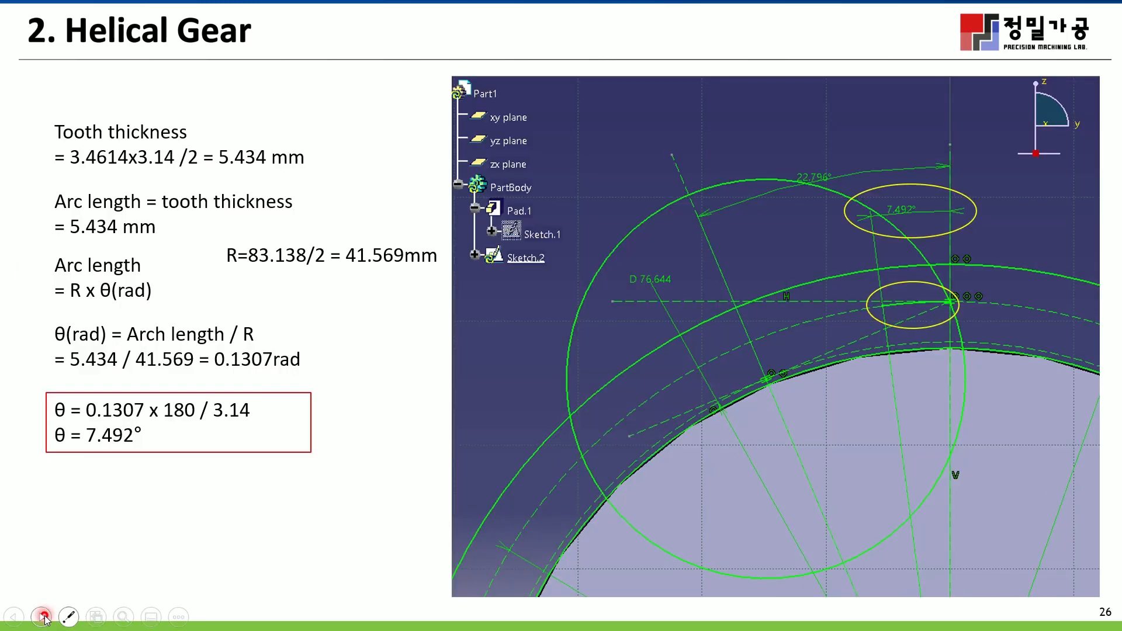
# Step: Switch to CATIA and draw a construction arc of about 10.7 degrees, centred on the origin, along the pitch circle from its vertical-axis intersection point
pyautogui.hotkey('ctrl', 'l')
pyautogui.press('super')
pyautogui.click(449, 616)
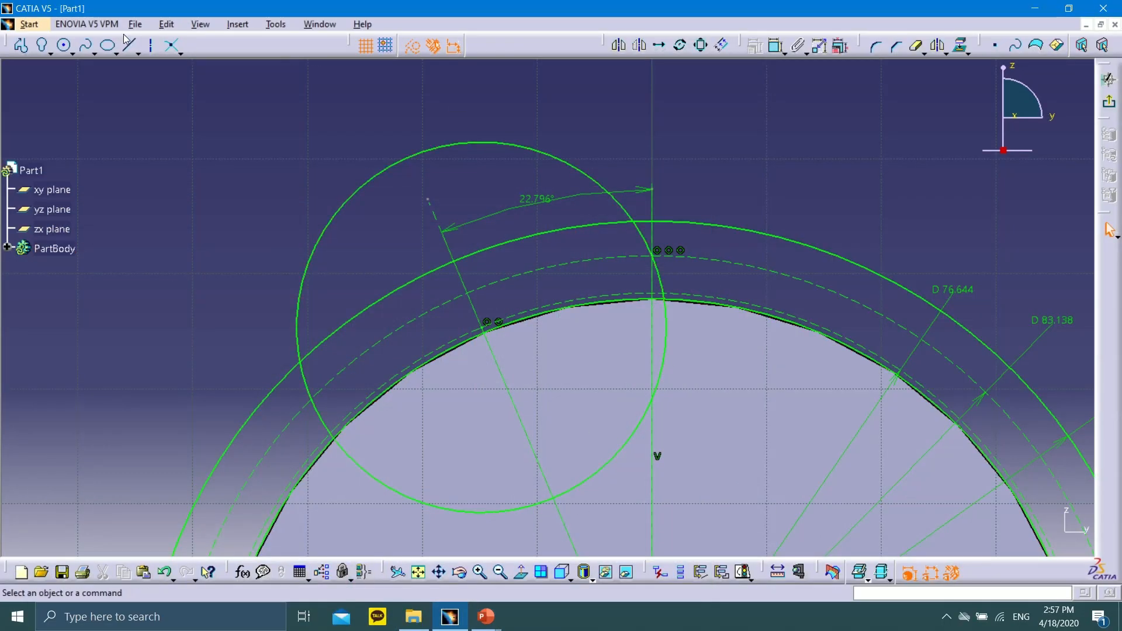
pyautogui.click(73, 53)
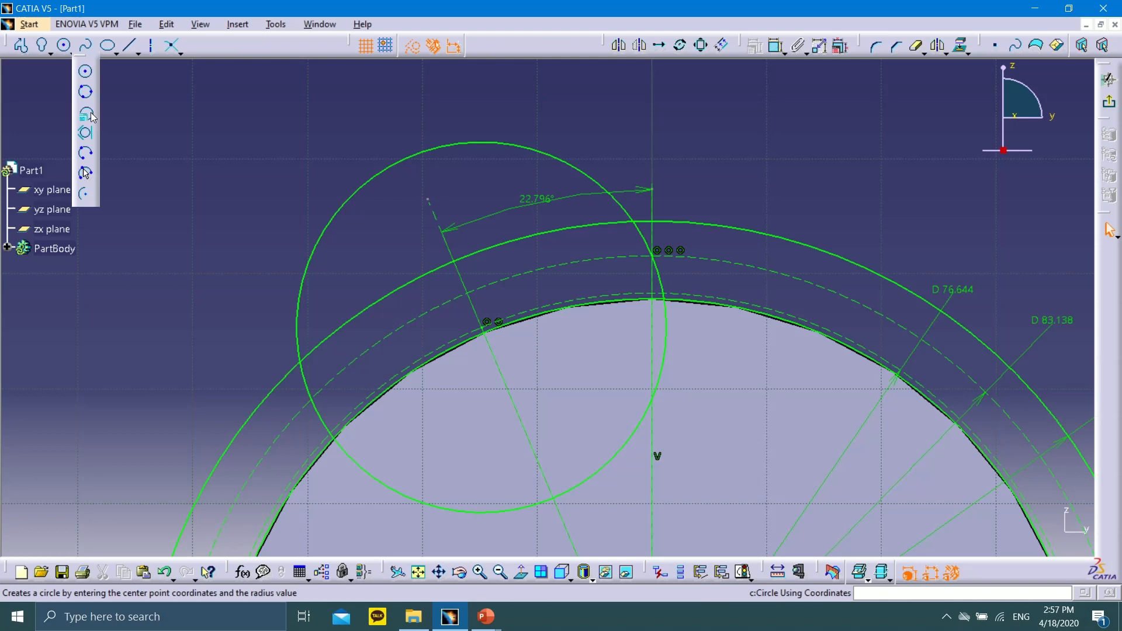
pyautogui.click(86, 194)
pyautogui.moveTo(693, 441); pyautogui.dragTo(663, 233, button='middle')
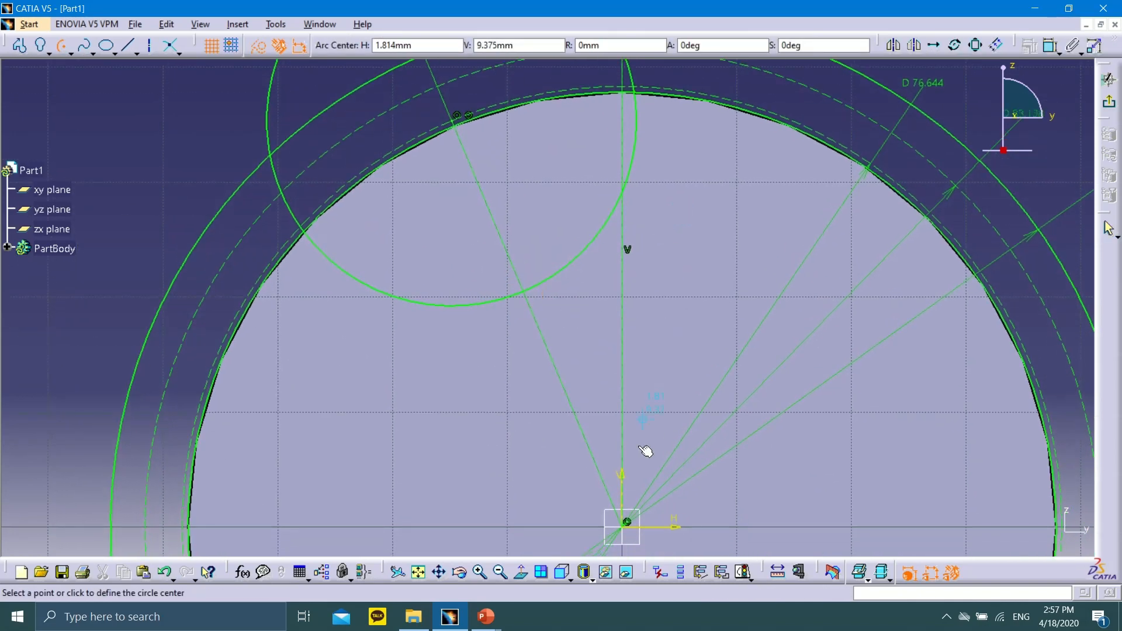
pyautogui.click(623, 526)
pyautogui.moveTo(698, 150); pyautogui.dragTo(696, 325, button='middle')
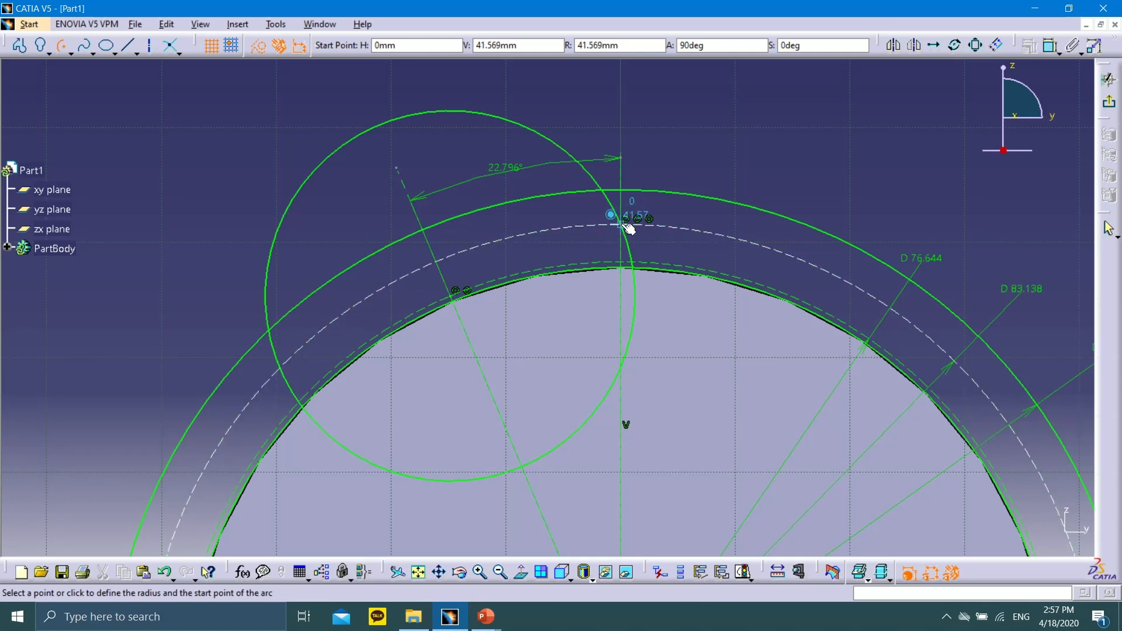
pyautogui.click(627, 226)
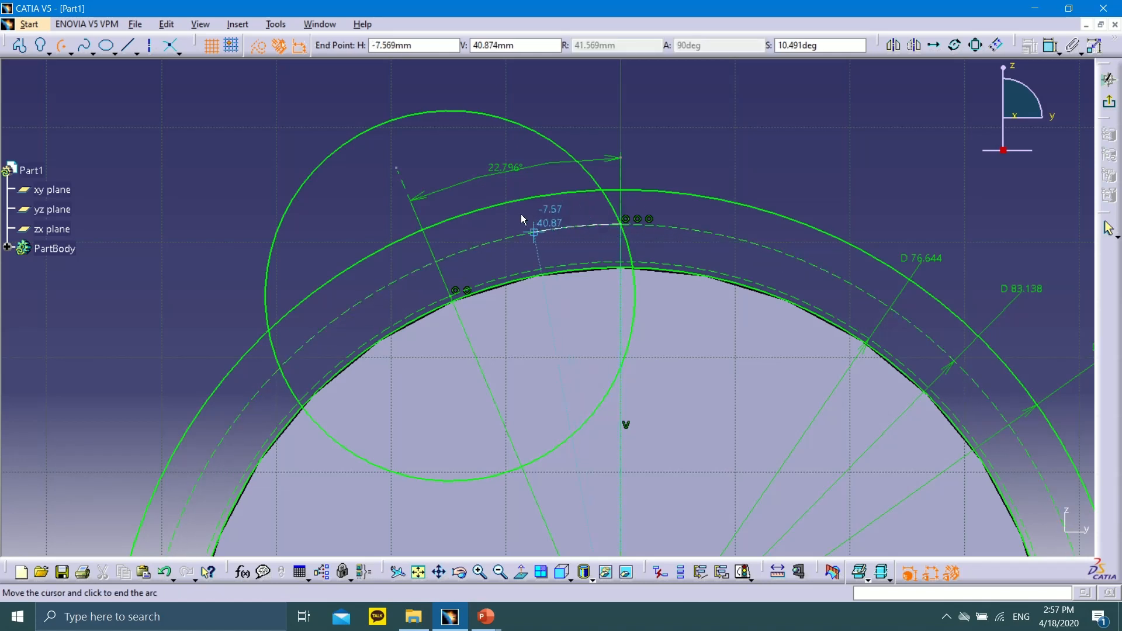
pyautogui.click(538, 232)
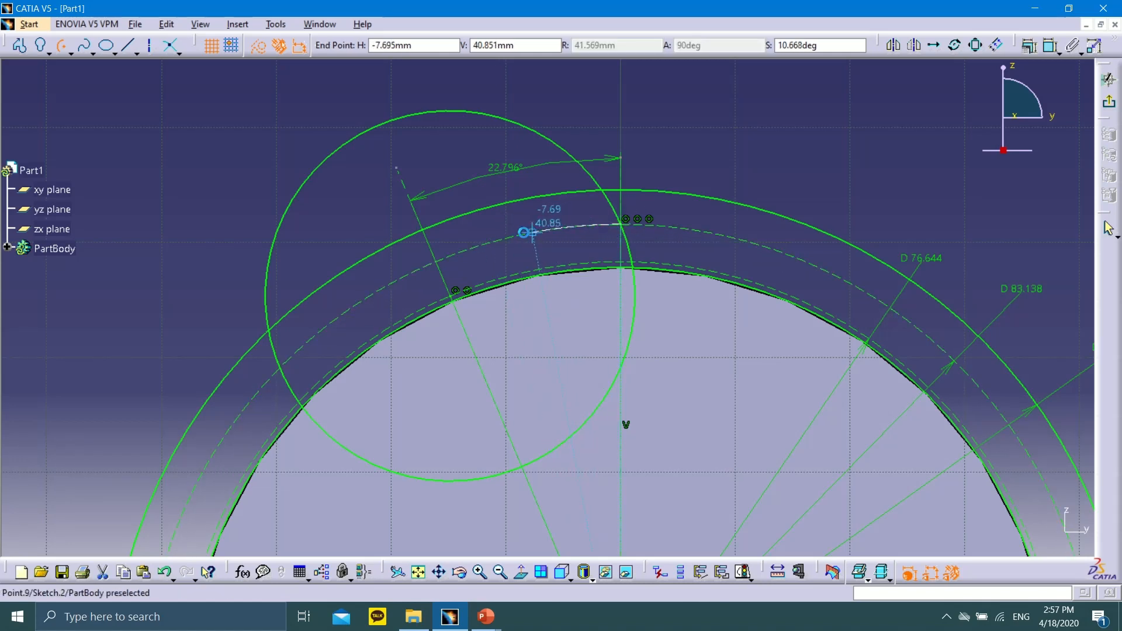
# Step: Draw a construction line from the free end of the pitch-circle arc to the sketch origin
pyautogui.click(129, 46)
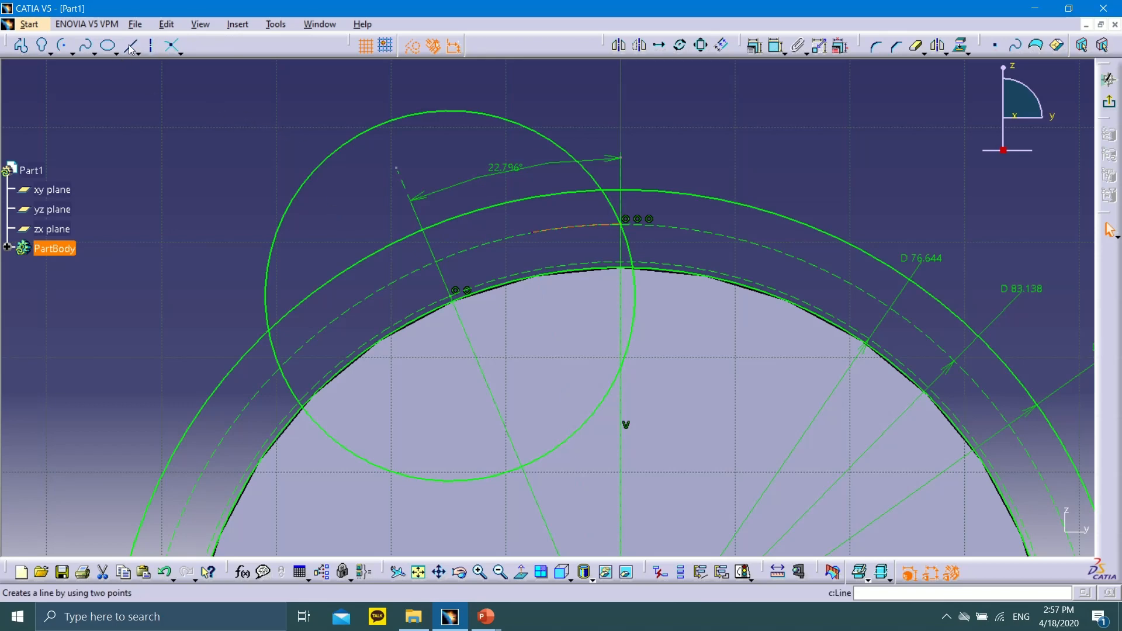
pyautogui.click(532, 233)
pyautogui.moveTo(593, 508); pyautogui.dragTo(612, 307, button='middle')
pyautogui.scroll(1, 611, 306)
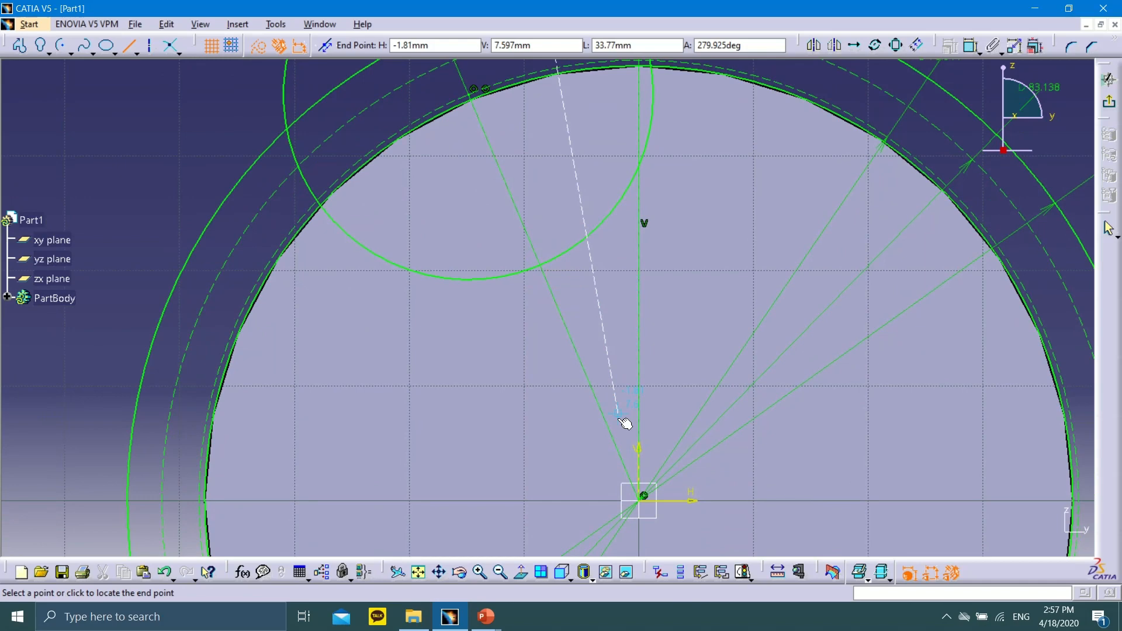
pyautogui.click(638, 500)
pyautogui.moveTo(699, 180); pyautogui.dragTo(671, 378, button='middle')
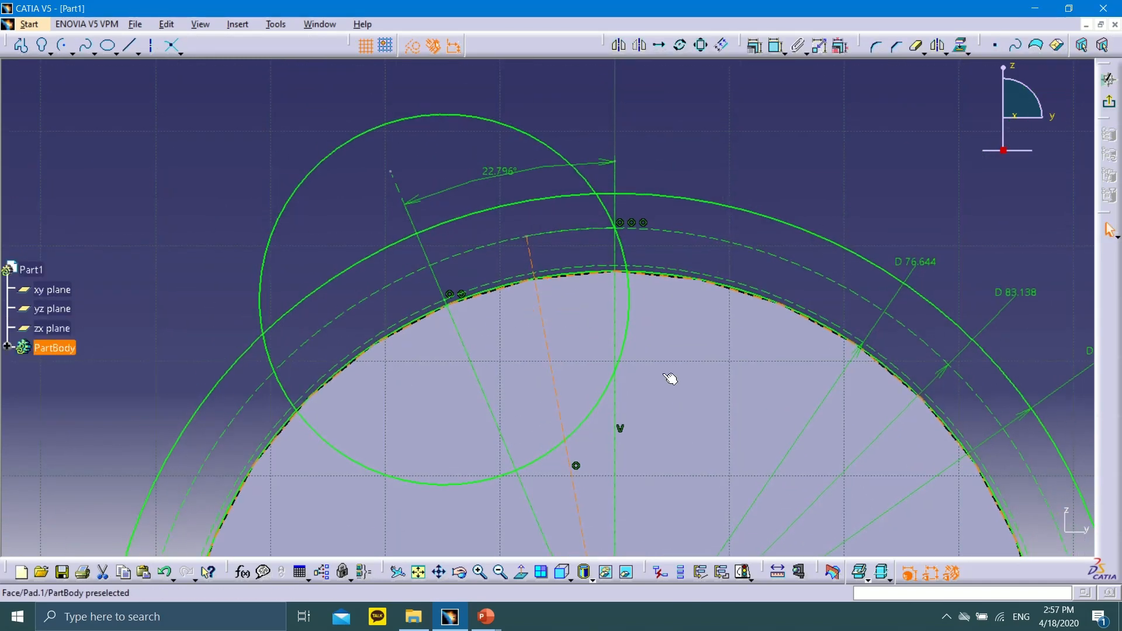
# Step: Dimension the angle between the new radial line and the vertical axis, and set it to 7.492 degrees
pyautogui.click(776, 45)
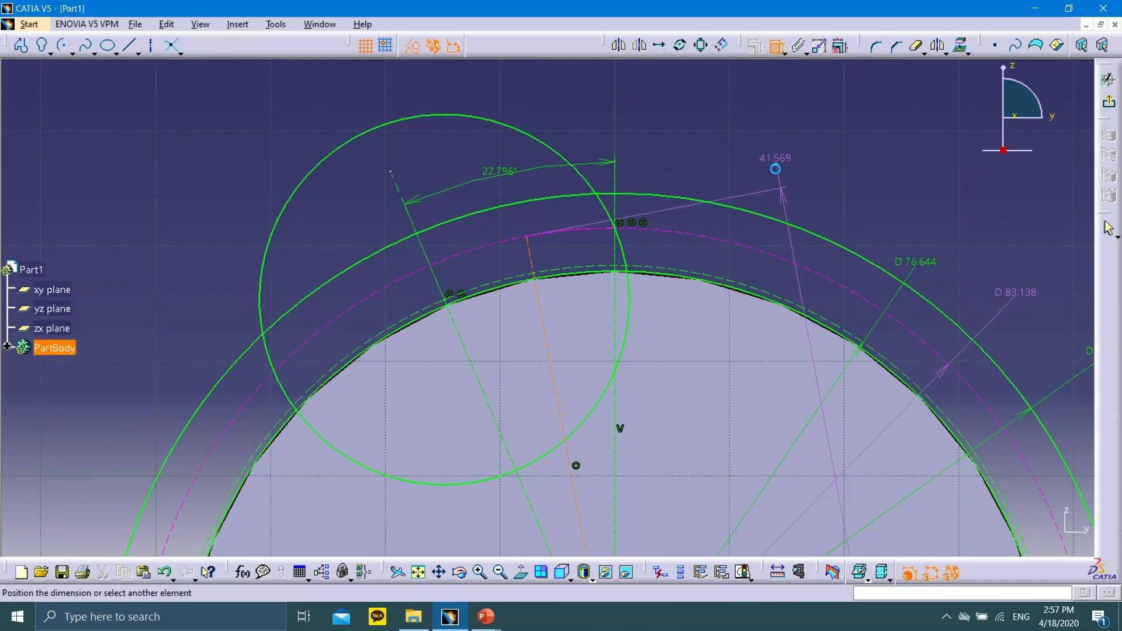
pyautogui.click(613, 228)
pyautogui.click(616, 292)
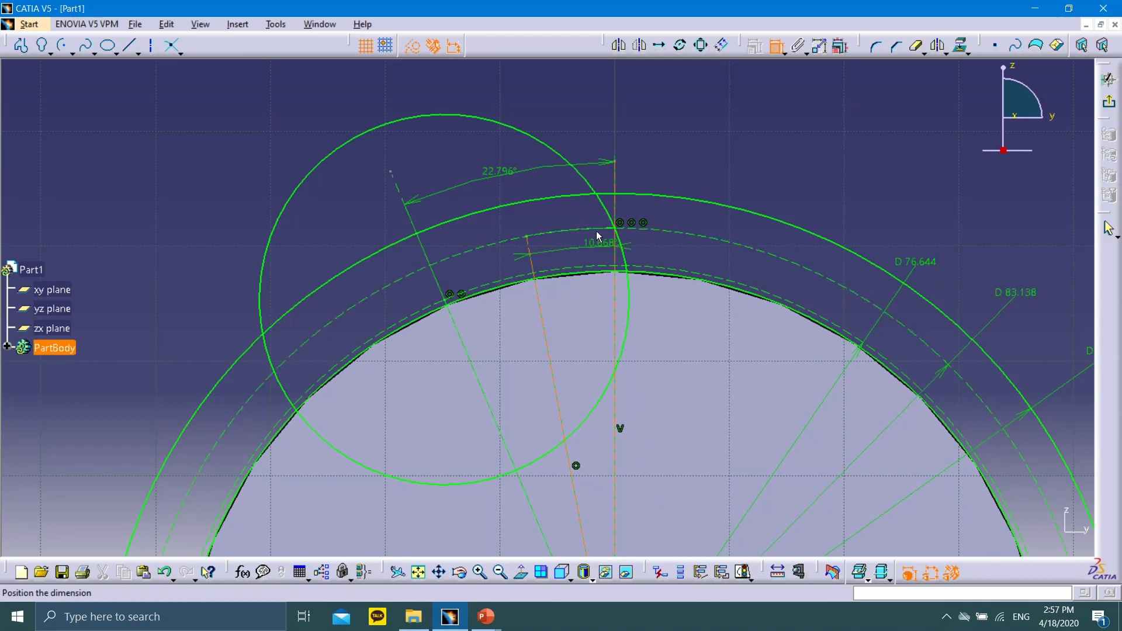
pyautogui.click(571, 106)
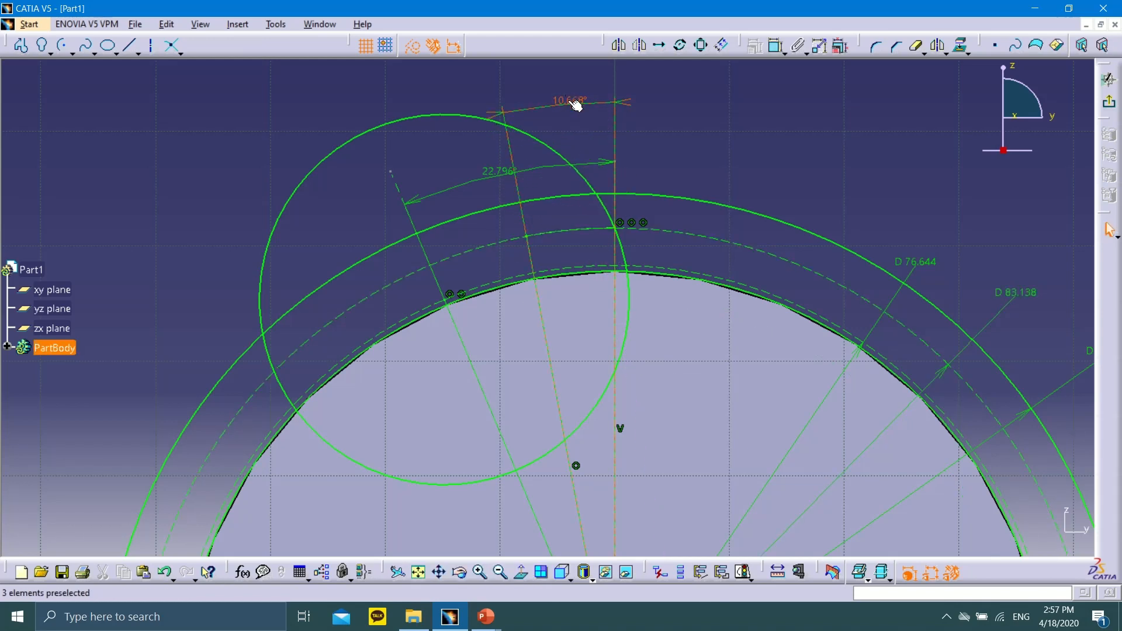
pyautogui.doubleClick(570, 104)
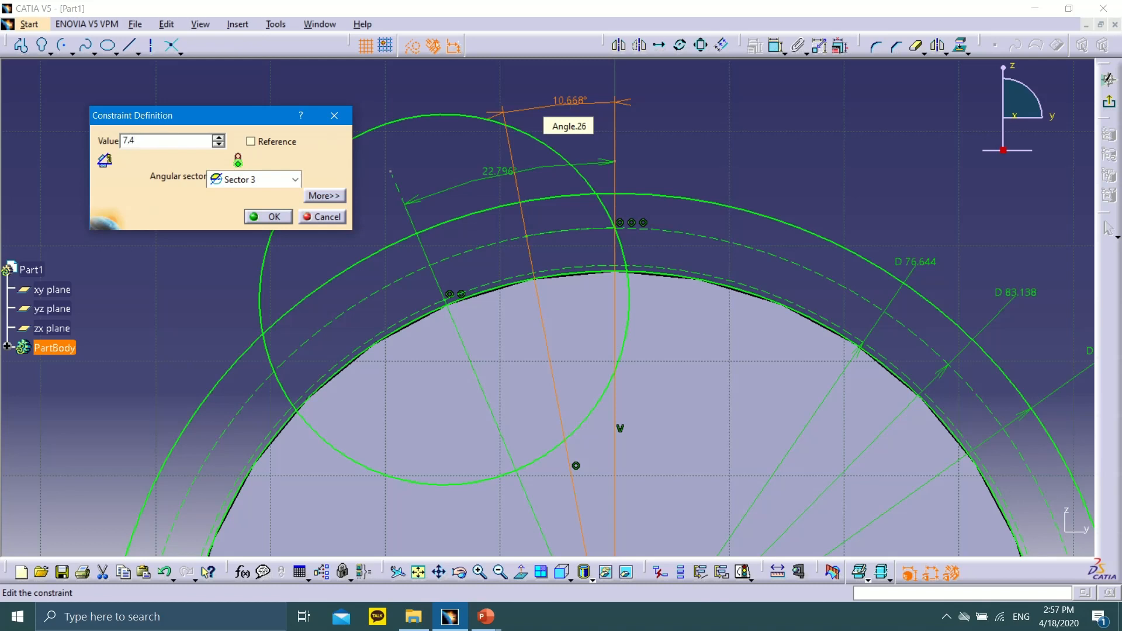
pyautogui.click(274, 218)
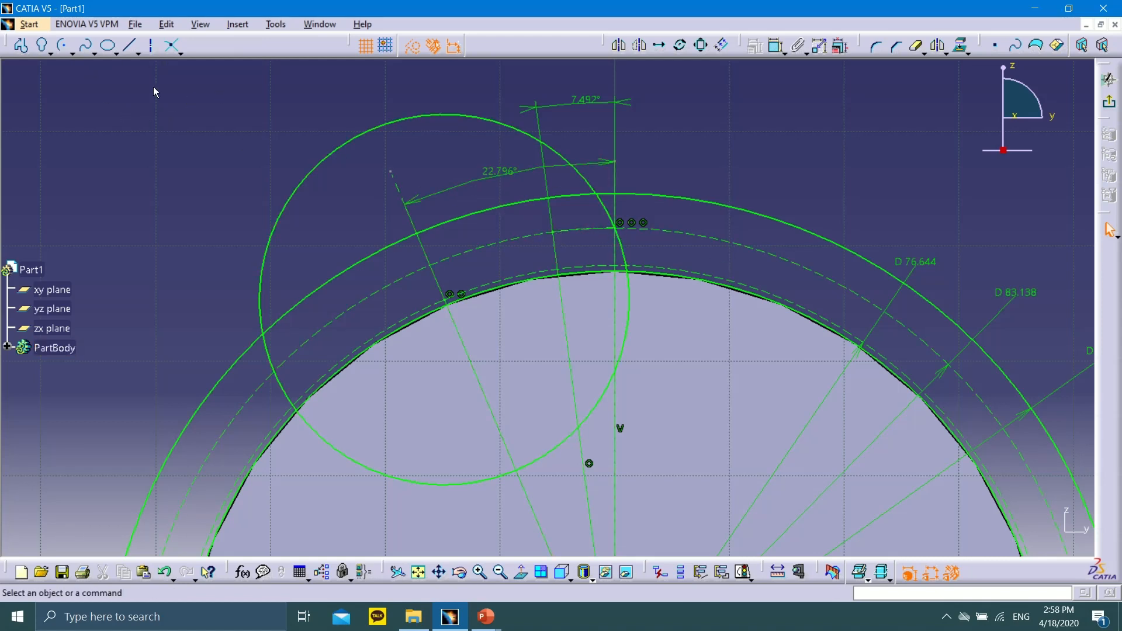
# Step: Draw a sloping construction line from the arc's end on the 7.492-degree line toward the base circle, and make it tangent to that circle
pyautogui.click(131, 47)
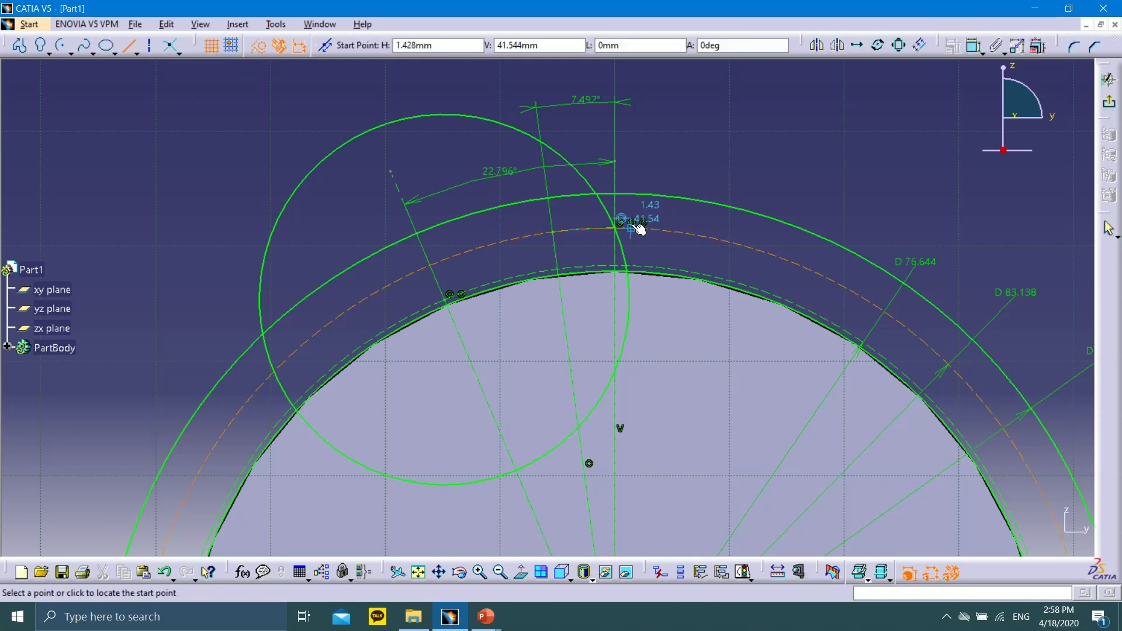
pyautogui.click(552, 232)
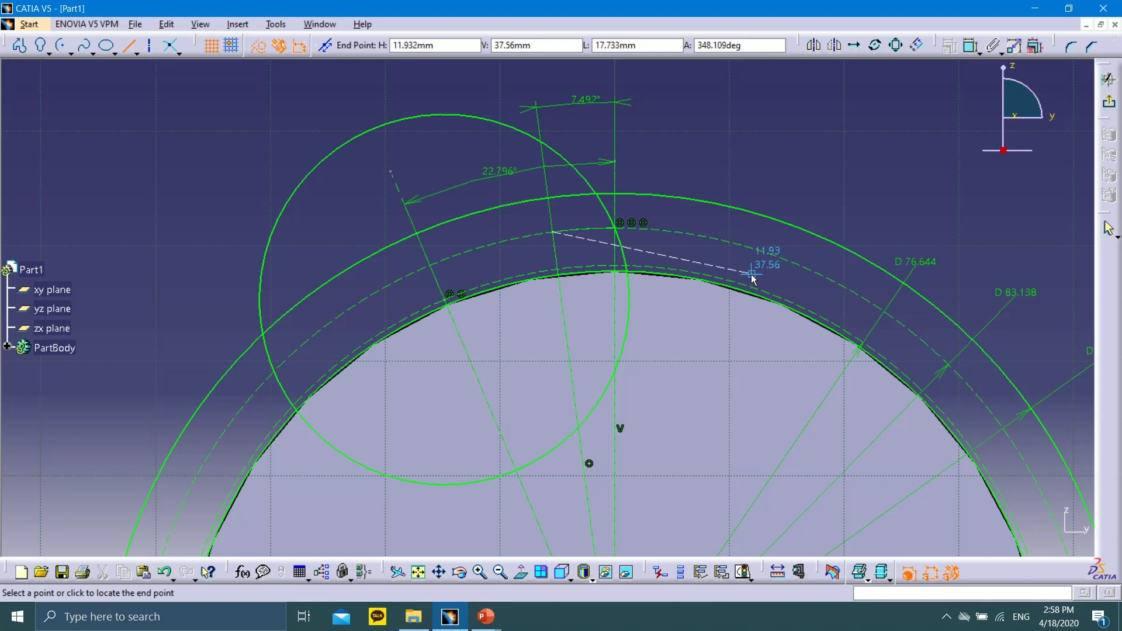
pyautogui.click(806, 289)
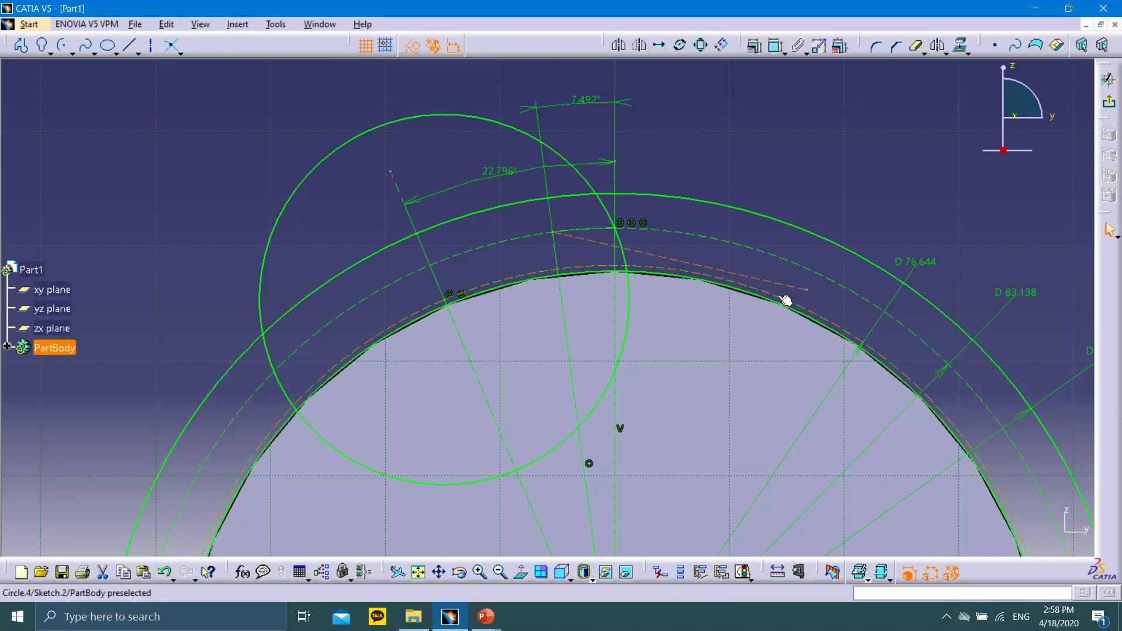
pyautogui.keyDown('ctrl'); pyautogui.click(785, 301); pyautogui.keyUp('ctrl')
pyautogui.click(754, 45)
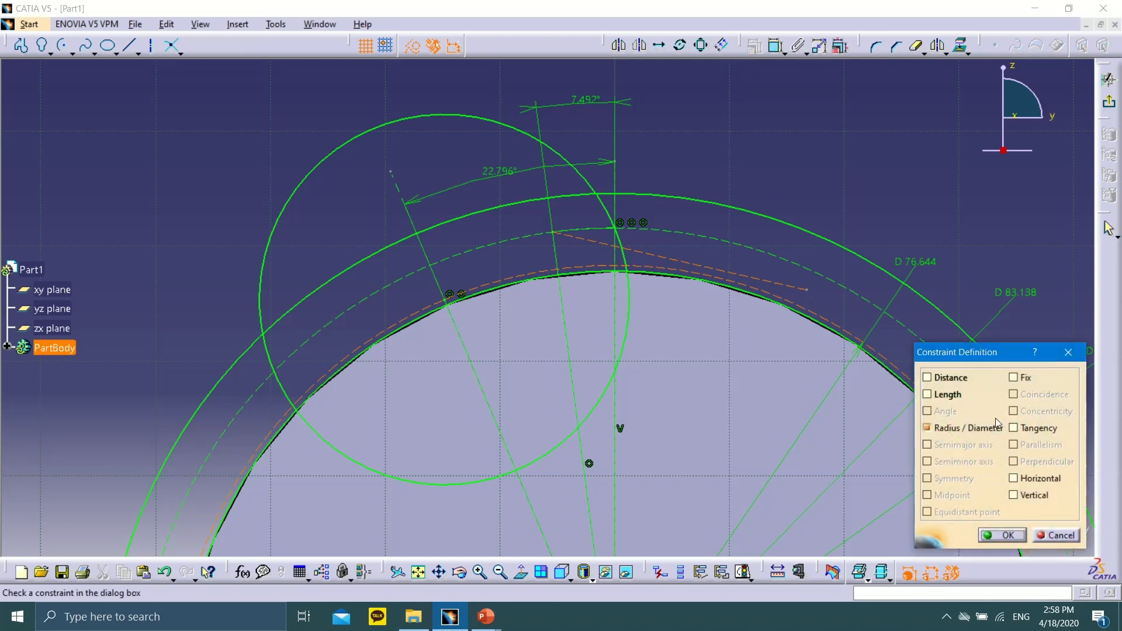
pyautogui.click(1012, 427)
pyautogui.click(1008, 535)
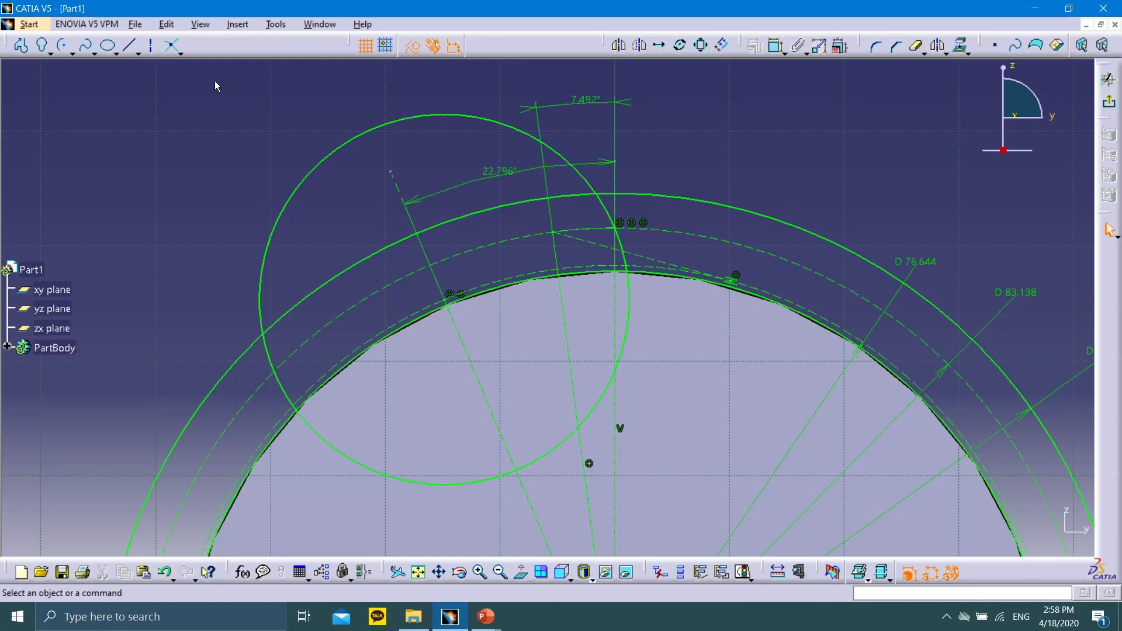
# Step: Draw a standard, non-construction circle centred on the tangent point and passing through the arc's end on the pitch circle
pyautogui.click(68, 51)
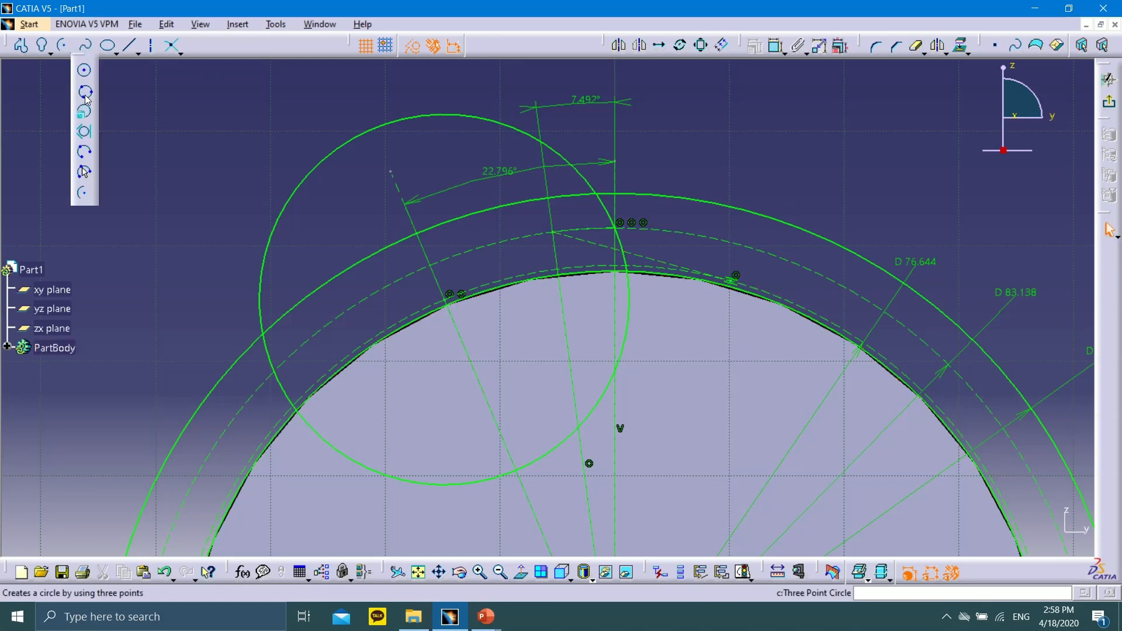
pyautogui.click(85, 72)
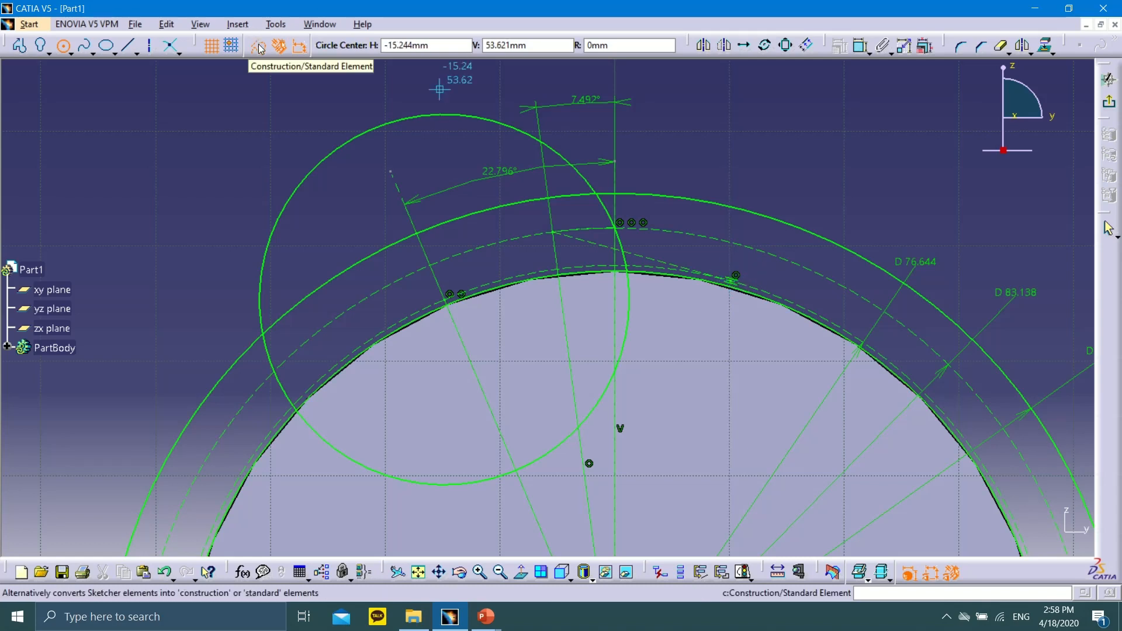
pyautogui.click(730, 281)
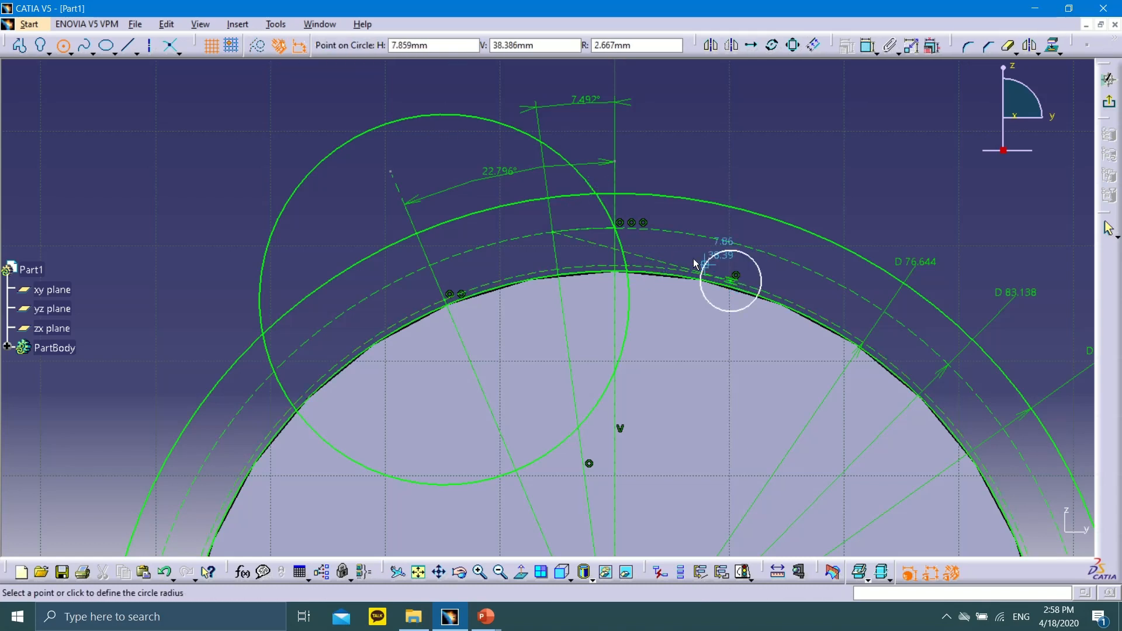
pyautogui.click(556, 234)
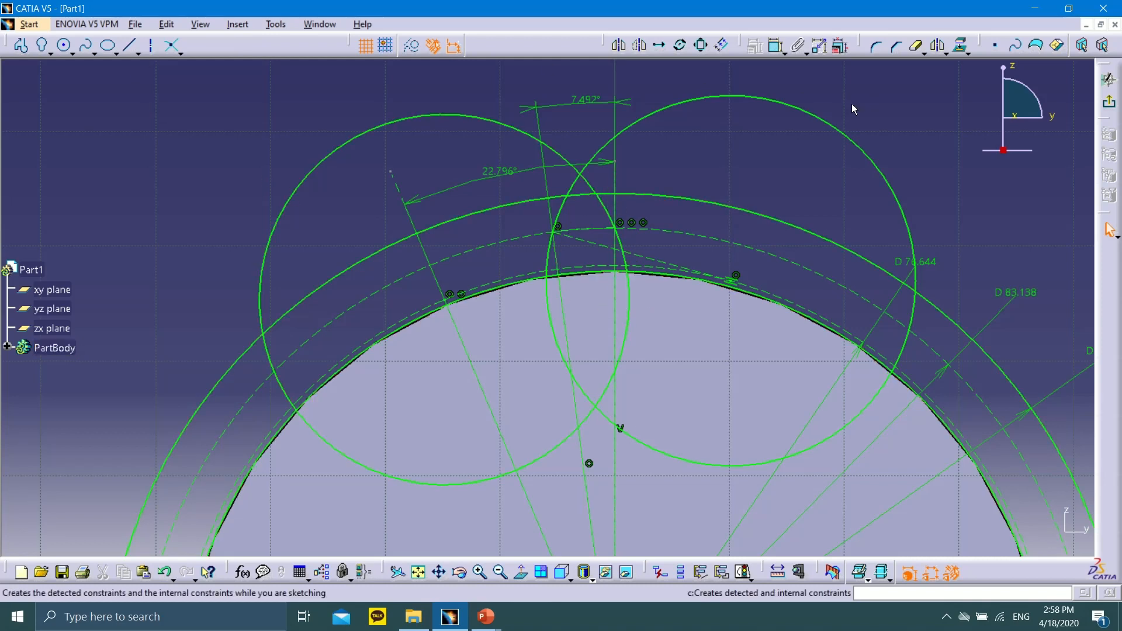
# Step: Quick-trim the first flank circle, centred on the 22.796-degree axis, to the tooth flank segment between the outer and root circles
pyautogui.click(916, 45)
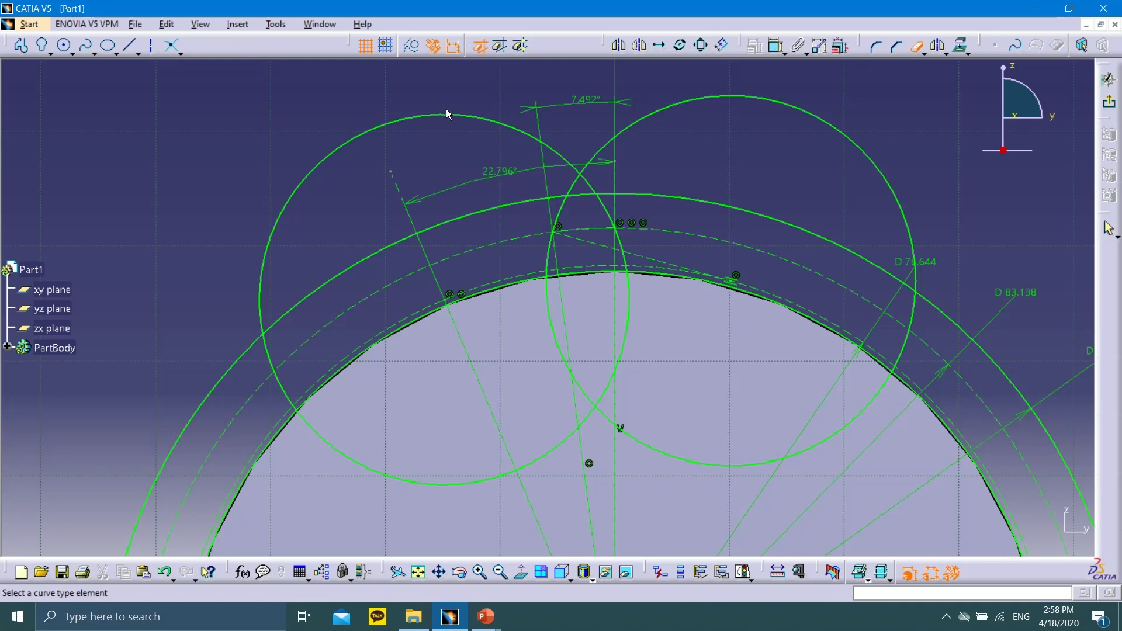
pyautogui.click(402, 120)
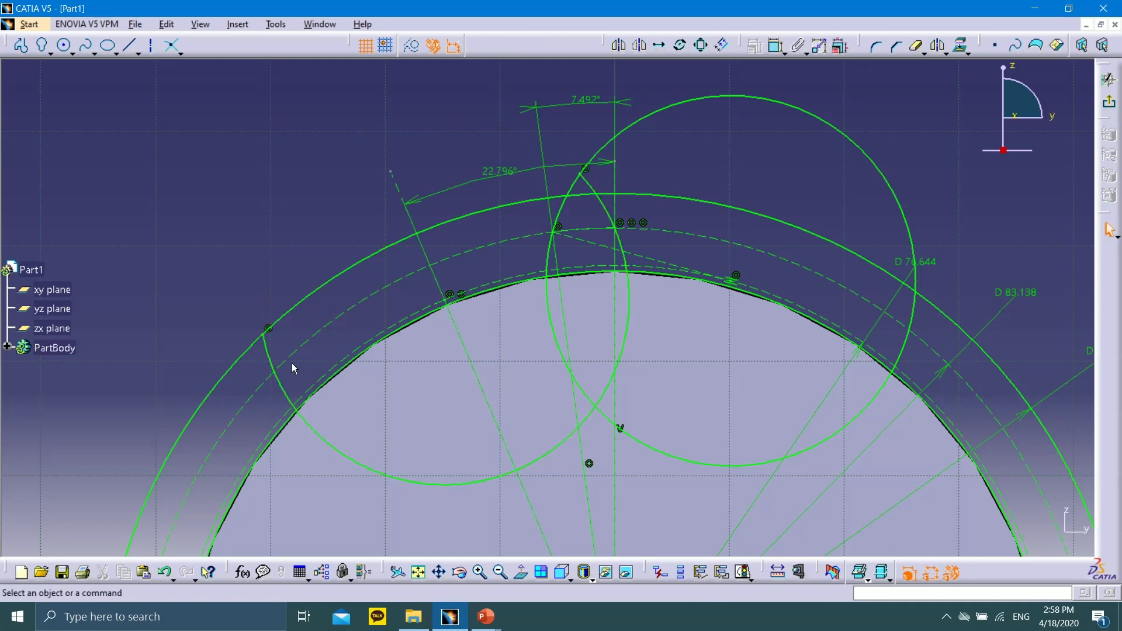
pyautogui.click(284, 382)
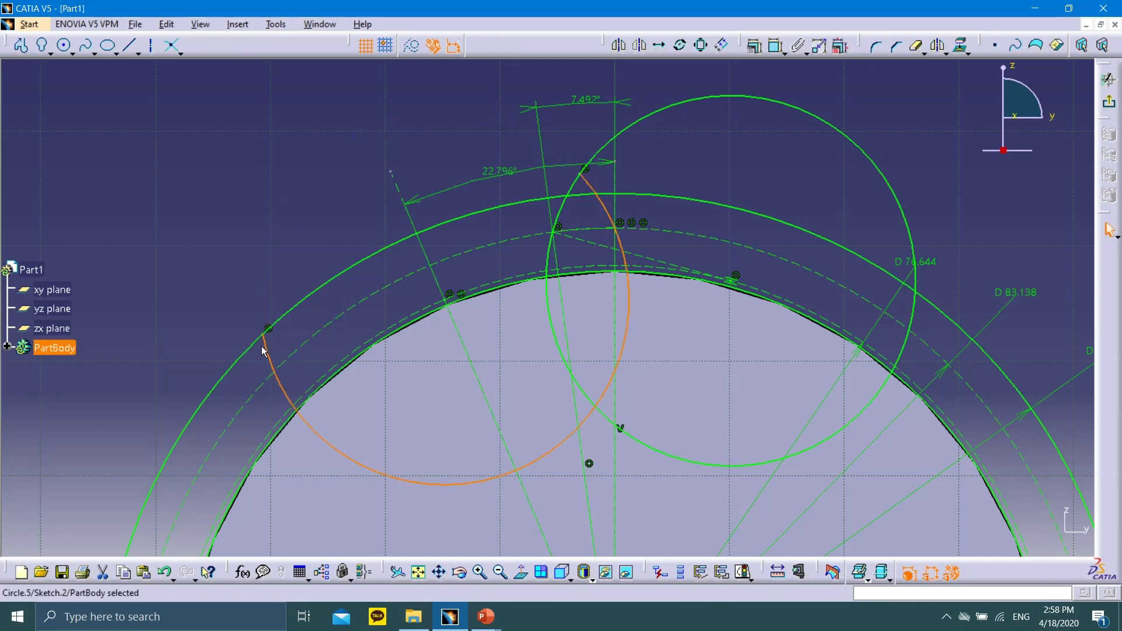
pyautogui.click(916, 45)
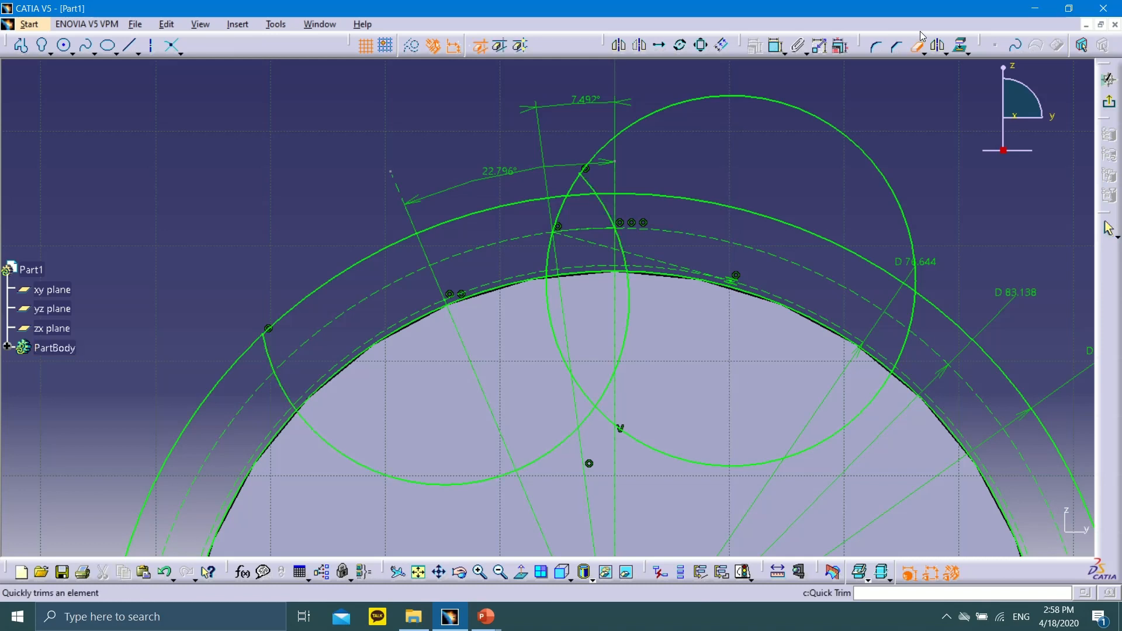
pyautogui.click(269, 346)
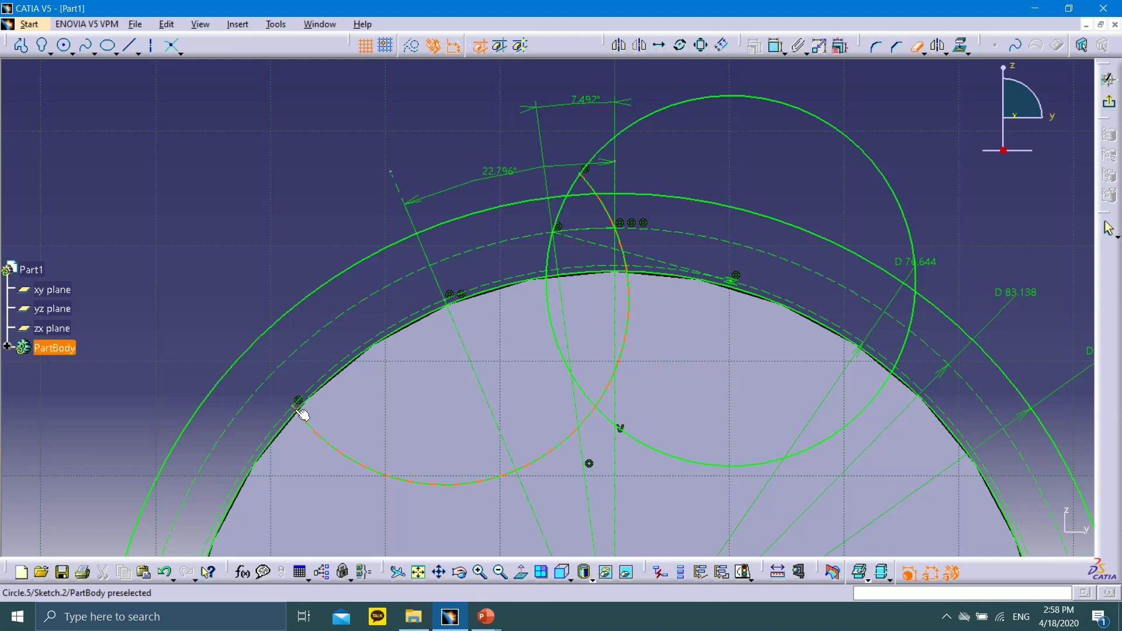
pyautogui.click(309, 423)
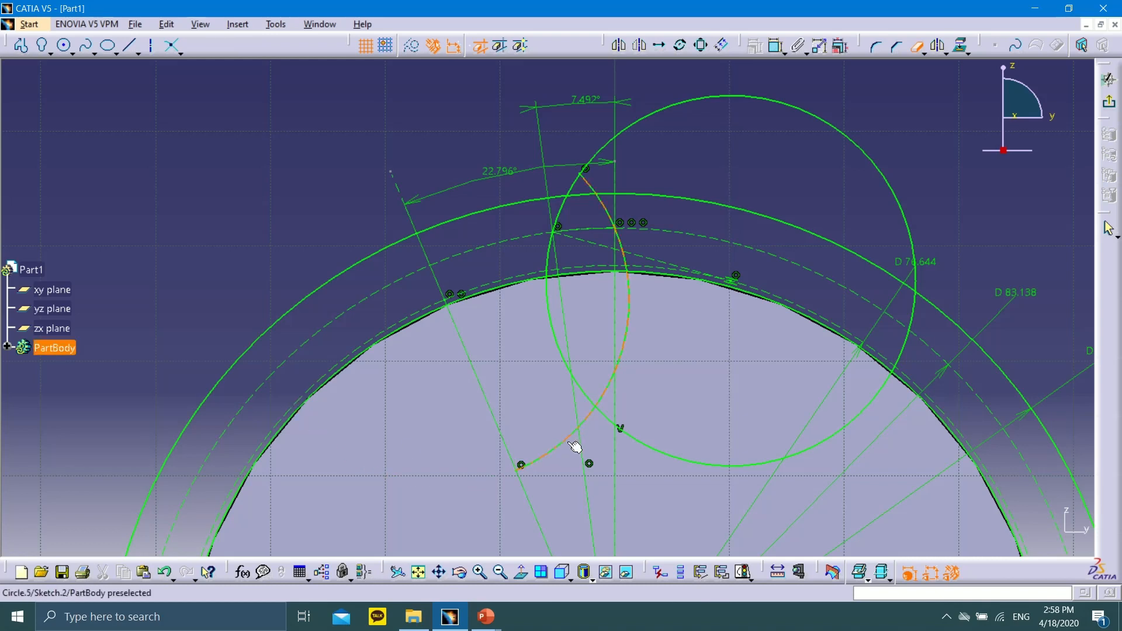
pyautogui.click(618, 374)
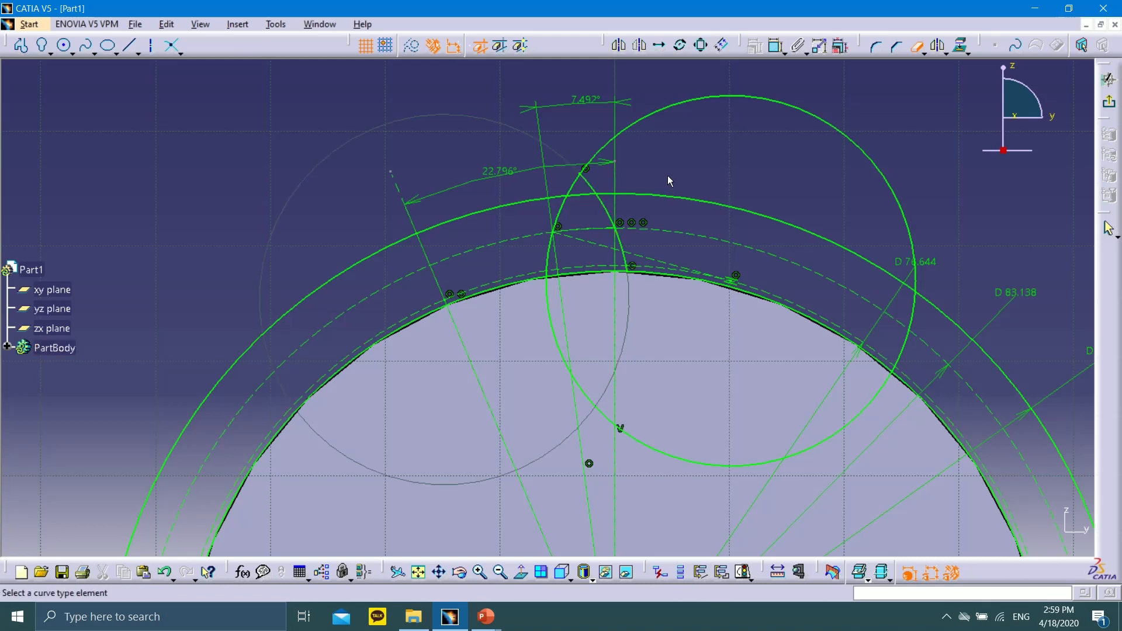
pyautogui.click(590, 180)
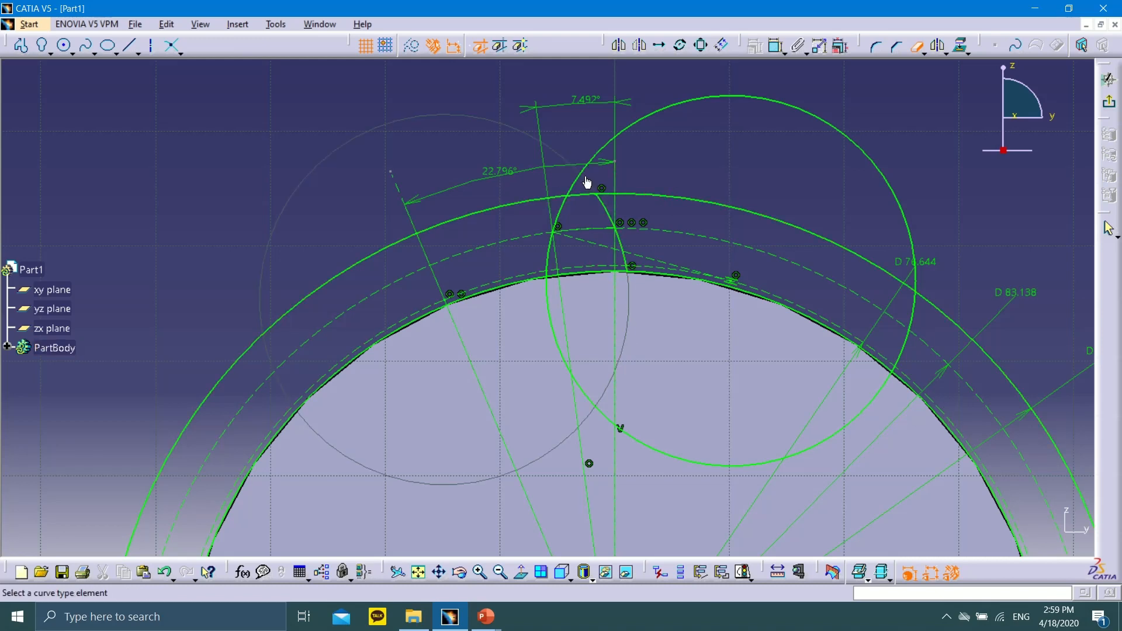
# Step: Quick-trim the second flank circle to the opposite tooth flank segment between the outer and root circles
pyautogui.click(917, 46)
pyautogui.click(665, 115)
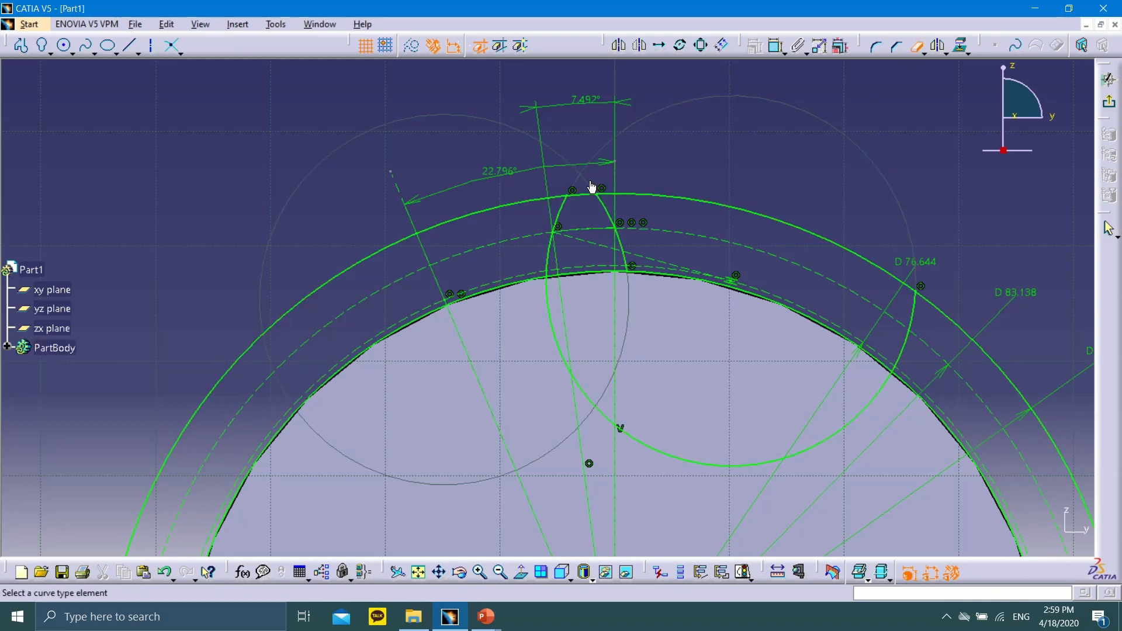
pyautogui.click(913, 342)
pyautogui.click(882, 388)
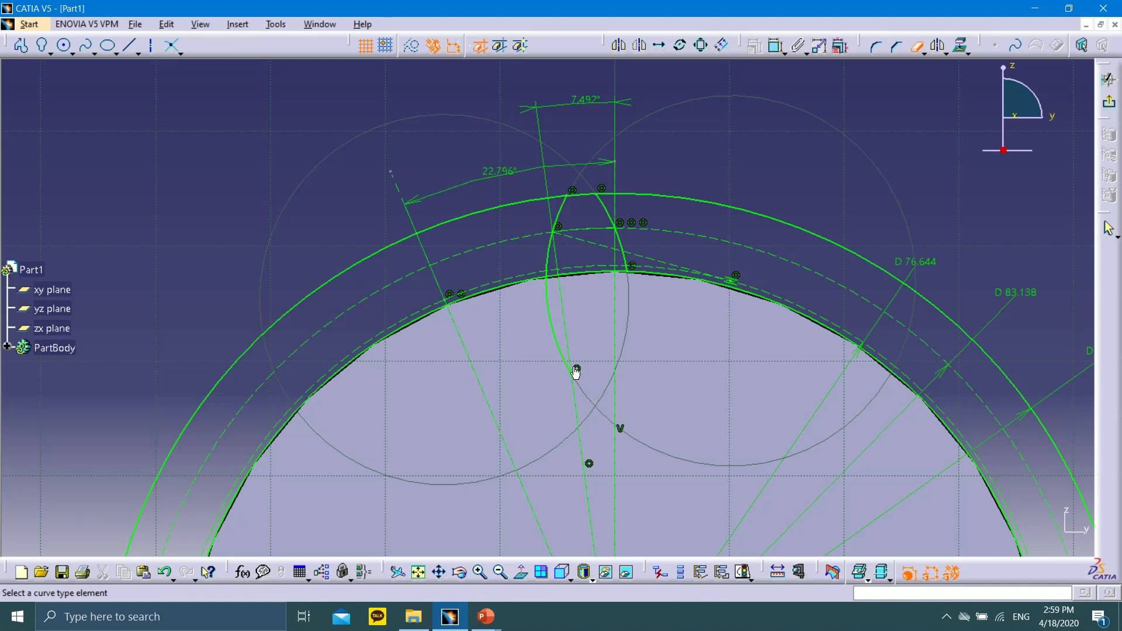
pyautogui.click(554, 333)
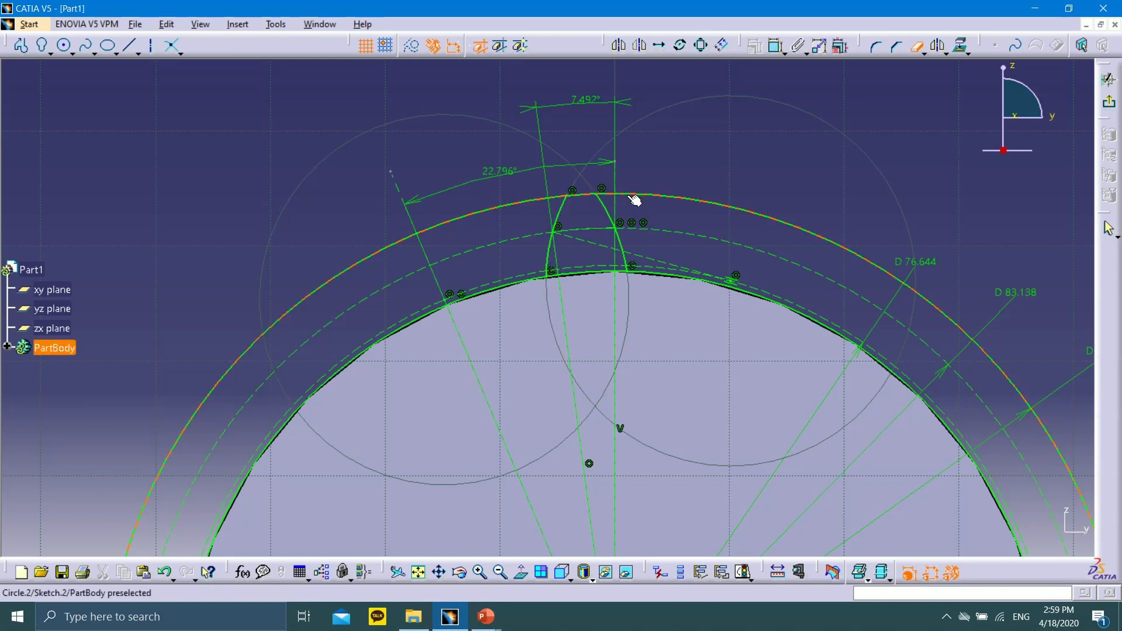
# Step: Quick-trim the outer circle to the tooth tip and the root circle to the tooth base, leaving a closed tooth profile
pyautogui.click(744, 212)
pyautogui.click(502, 213)
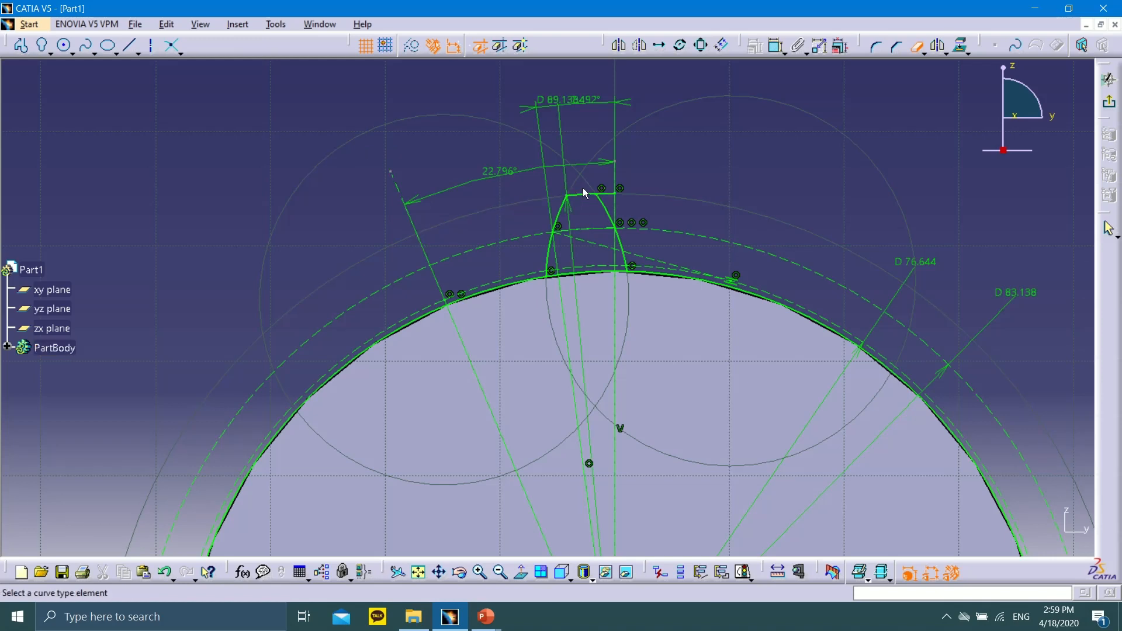
pyautogui.click(608, 195)
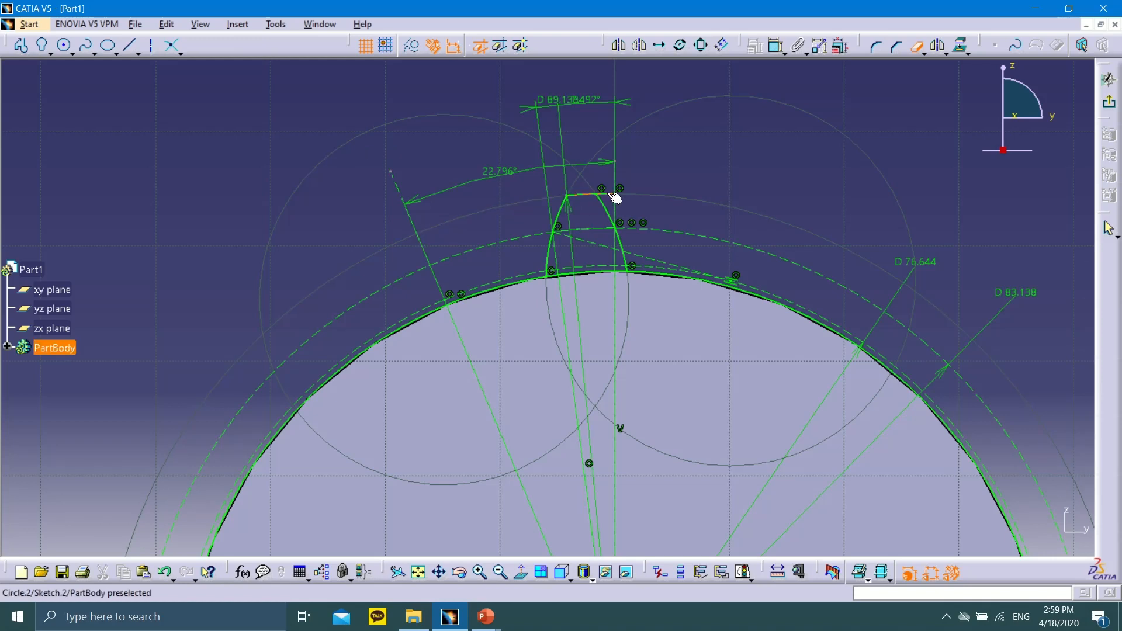
pyautogui.click(503, 294)
pyautogui.click(680, 283)
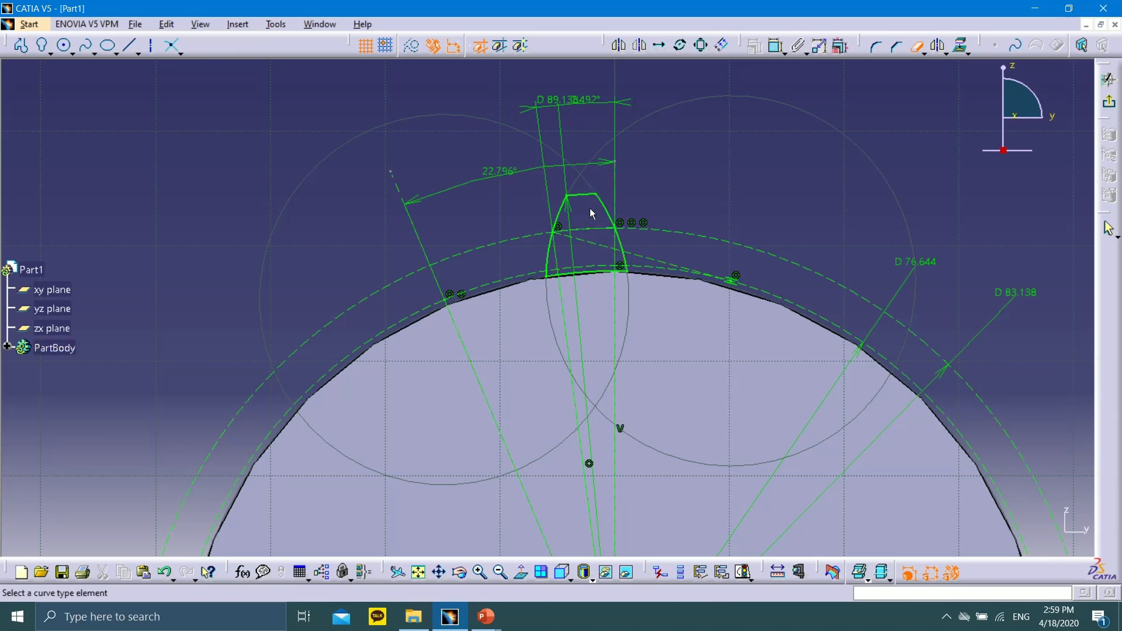
# Step: Exit the tooth profile sketch and set the part to the front view
pyautogui.moveTo(590, 208); pyautogui.dragTo(621, 104, button='middle')
pyautogui.moveTo(645, 143)
pyautogui.mouseDown(button='middle')
pyautogui.moveTo(583, 293)
pyautogui.moveTo(578, 237)
pyautogui.moveTo(601, 391)
pyautogui.moveTo(591, 466)
pyautogui.moveTo(656, 413)
pyautogui.moveTo(667, 333)
pyautogui.moveTo(653, 357)
pyautogui.mouseUp(button='middle')
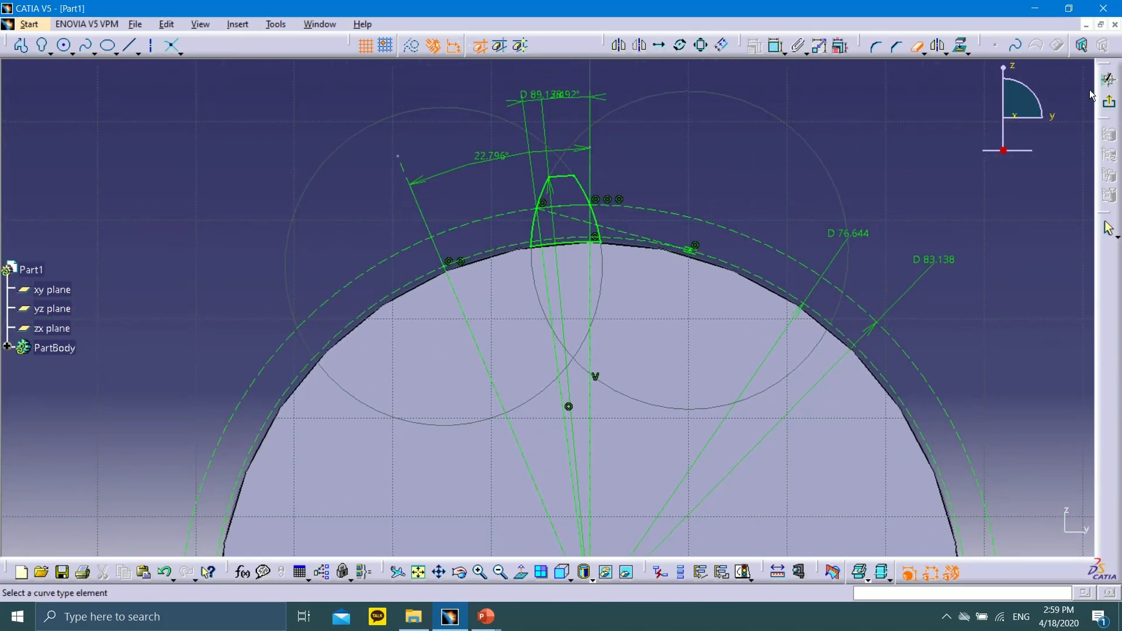
pyautogui.click(1109, 103)
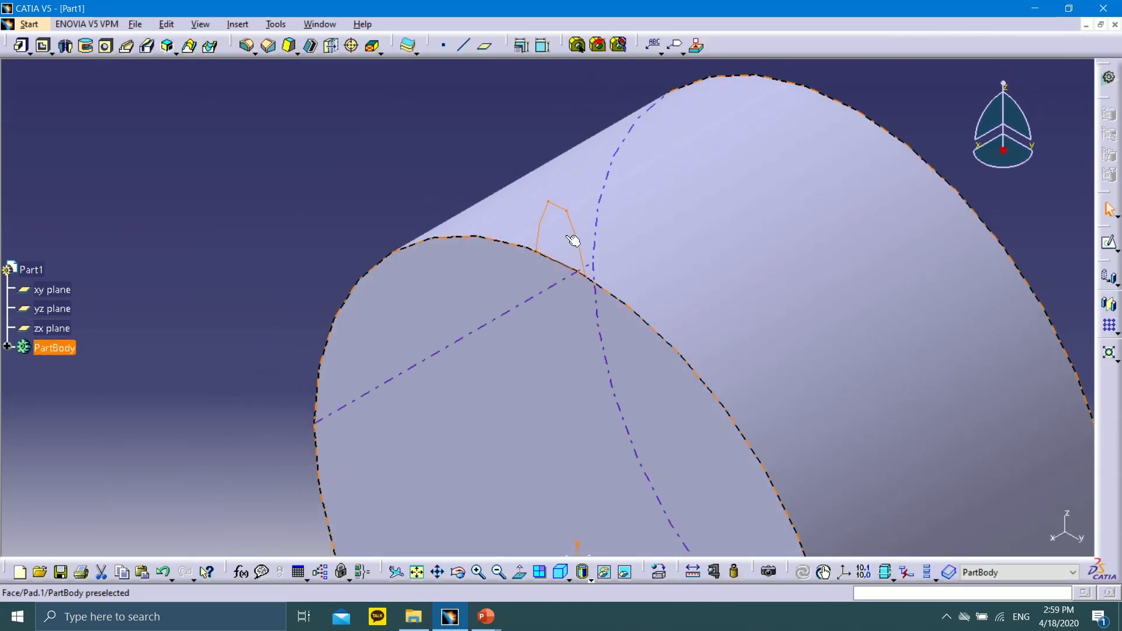
pyautogui.scroll(-5, 215, 210)
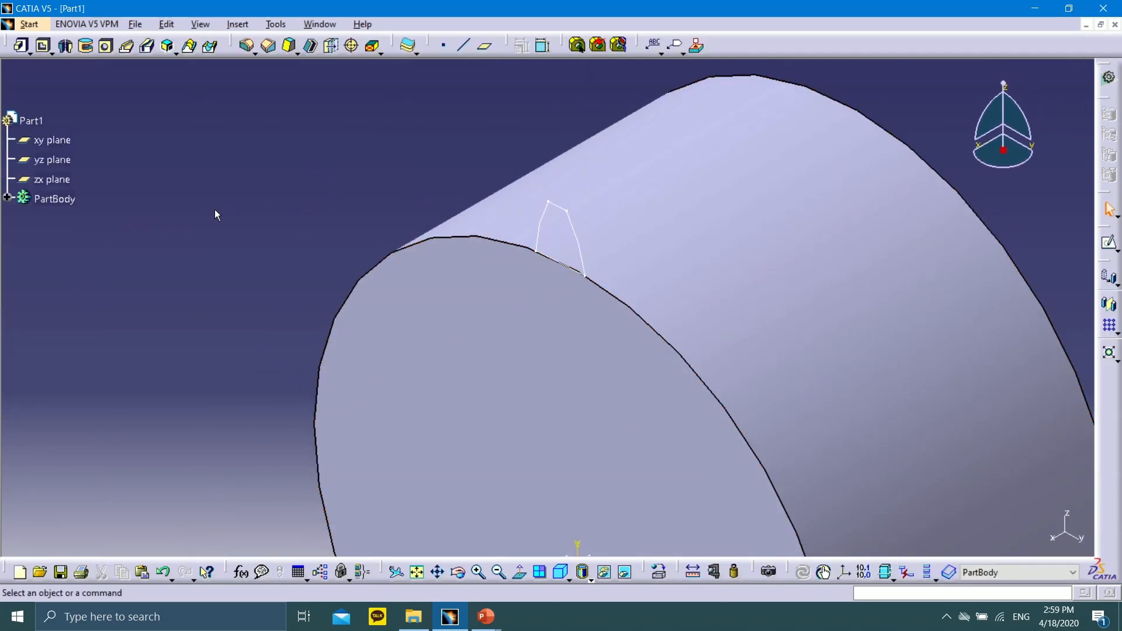
pyautogui.click(568, 579)
pyautogui.click(587, 465)
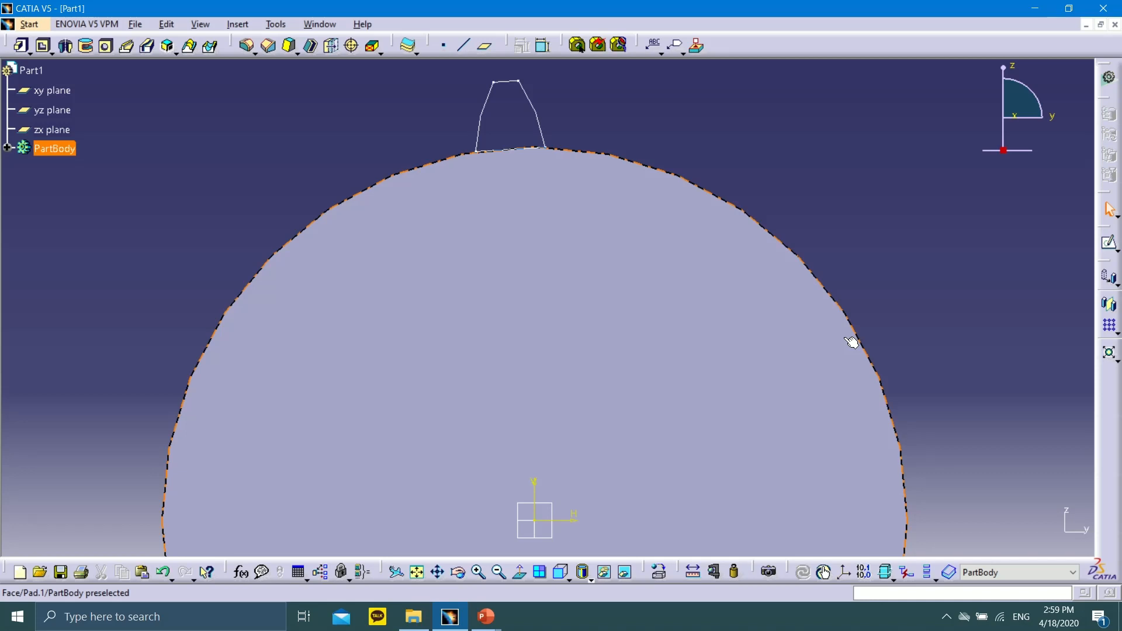
# Step: Switch to the PowerPoint slide show and review the helical gear slides on the tooth angle calculation and the tangency line
pyautogui.click(495, 625)
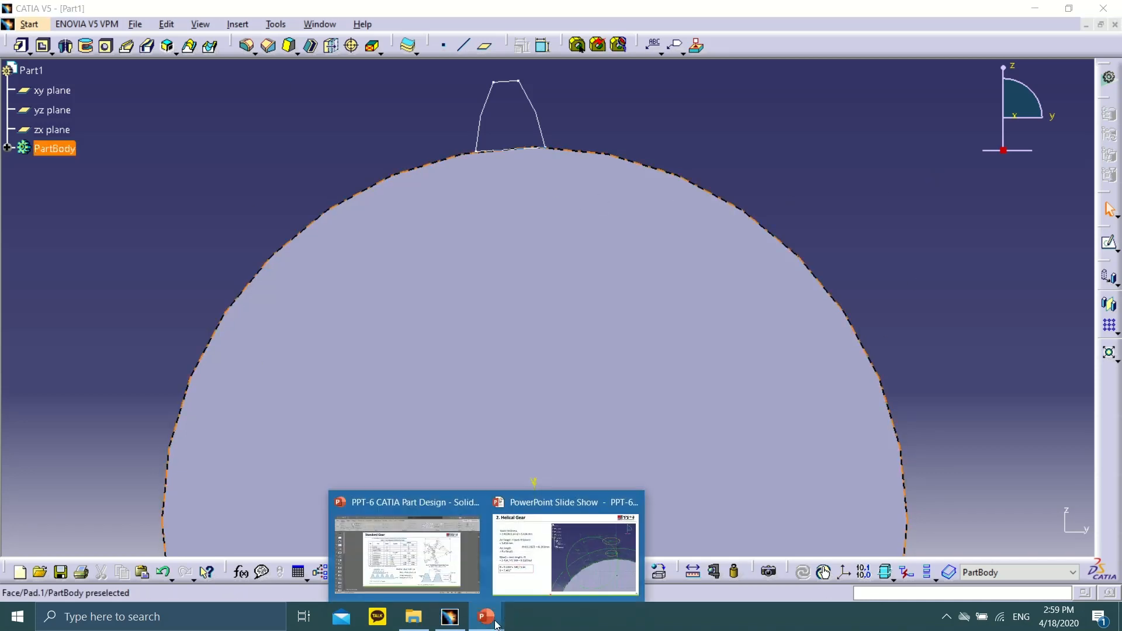
pyautogui.click(578, 526)
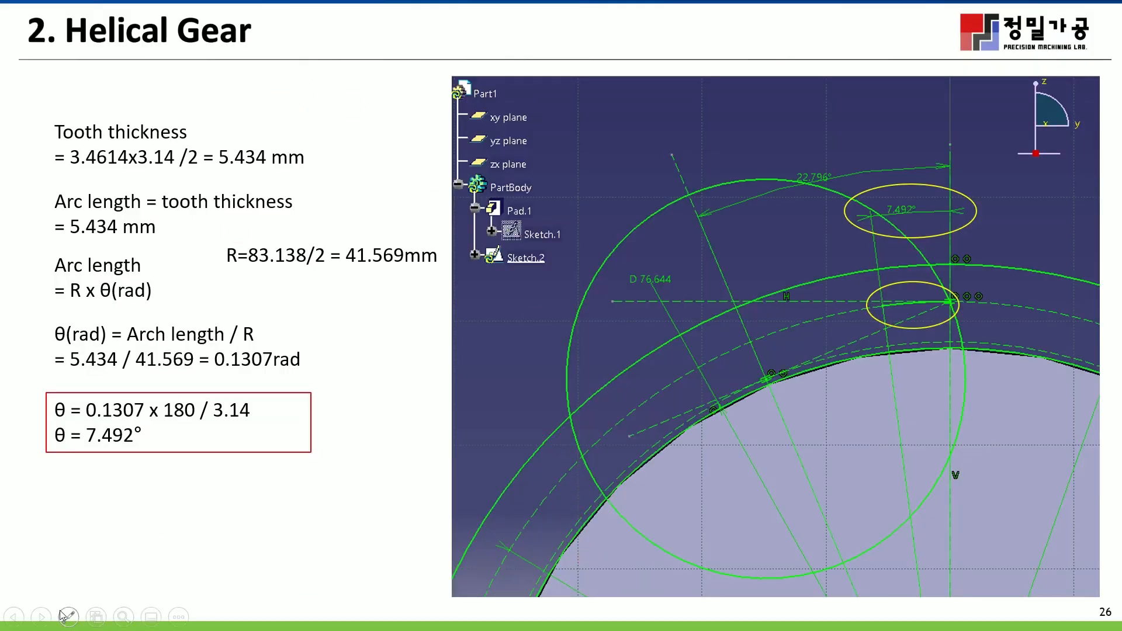
pyautogui.hotkey('ctrl', 'l')
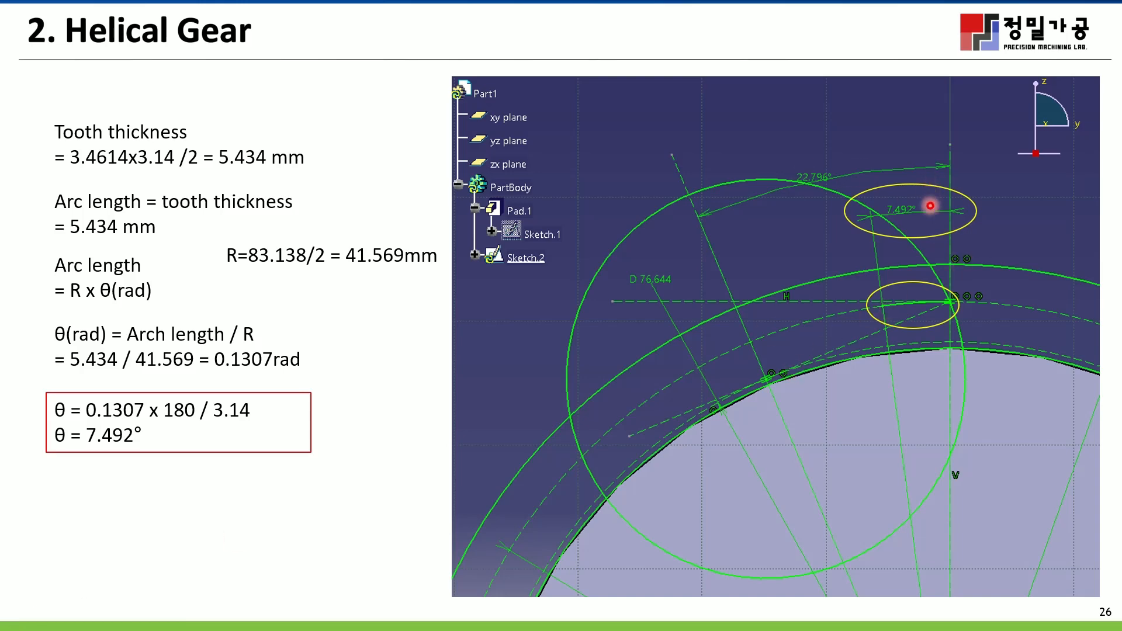
pyautogui.click(42, 617)
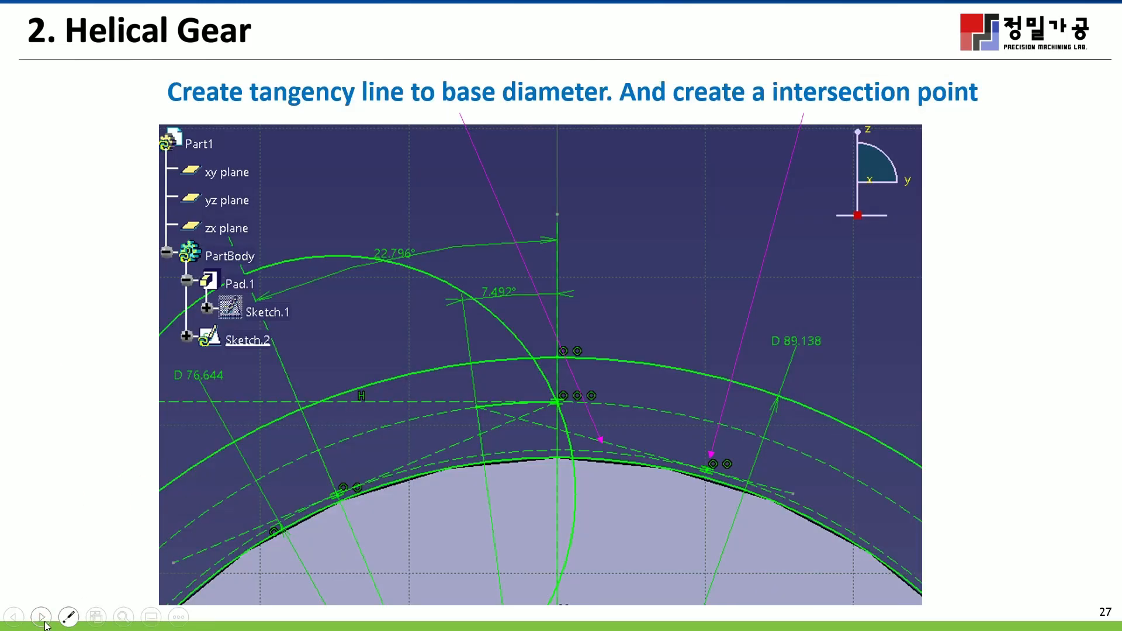
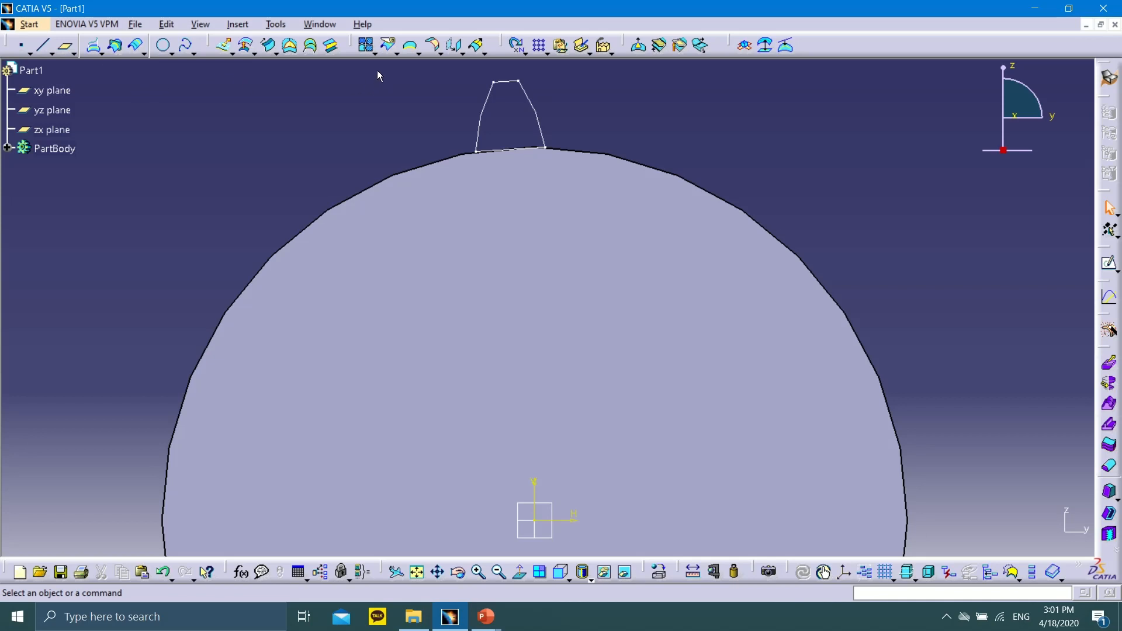
# Step: Review the PowerPoint slides on rotating the tooth profile to the middle, and return to CATIA
pyautogui.click(461, 54)
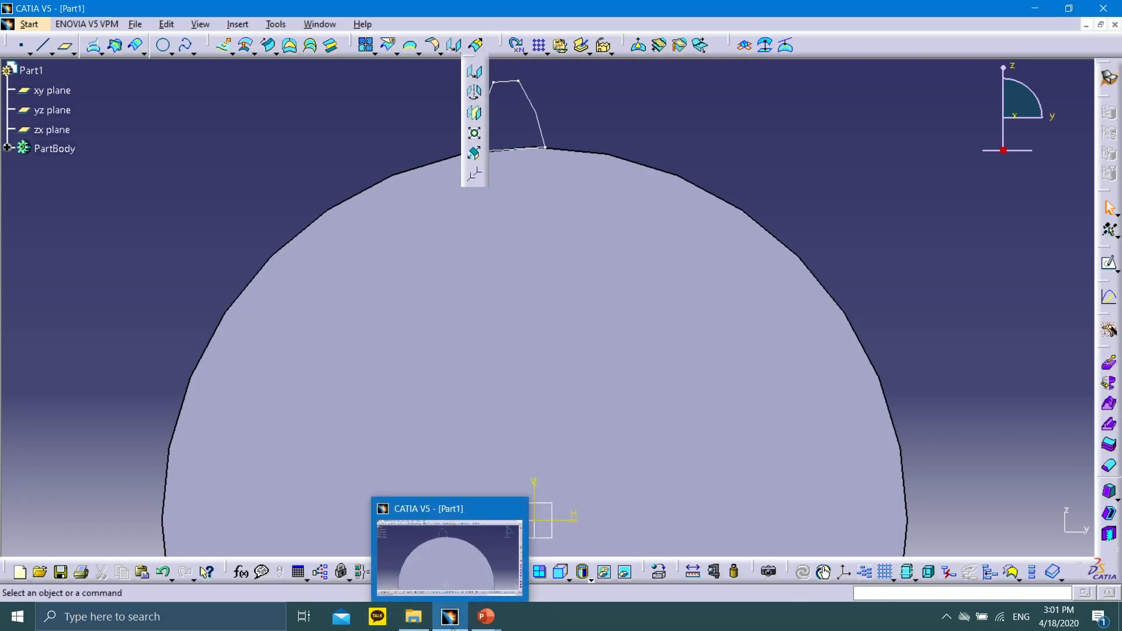
pyautogui.moveTo(499, 623)
pyautogui.click(549, 551)
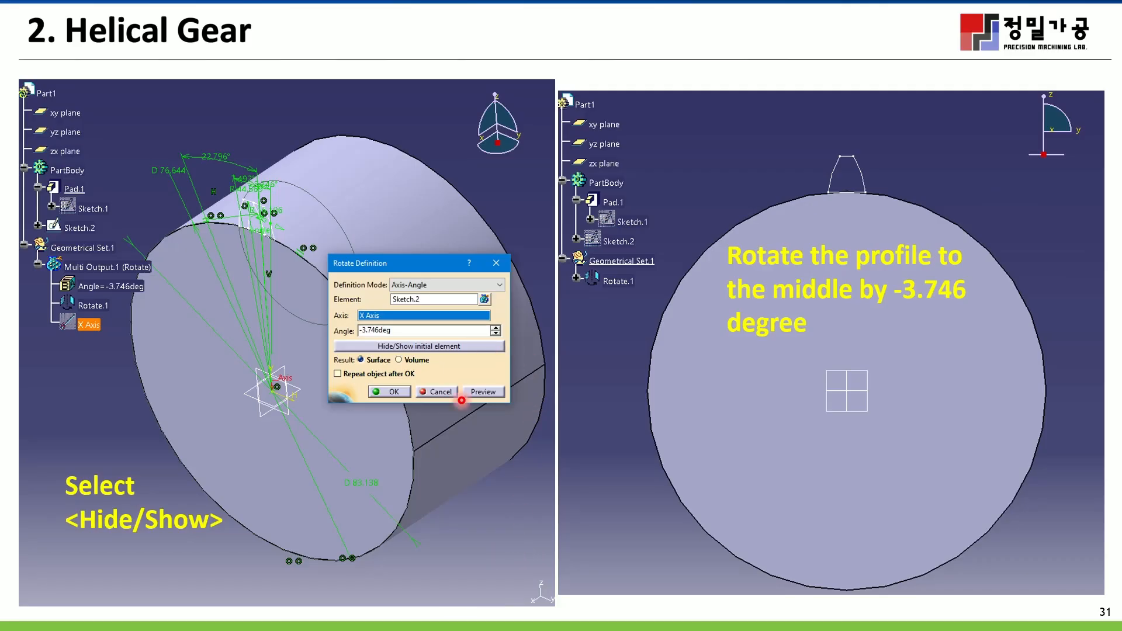
pyautogui.click(8, 619)
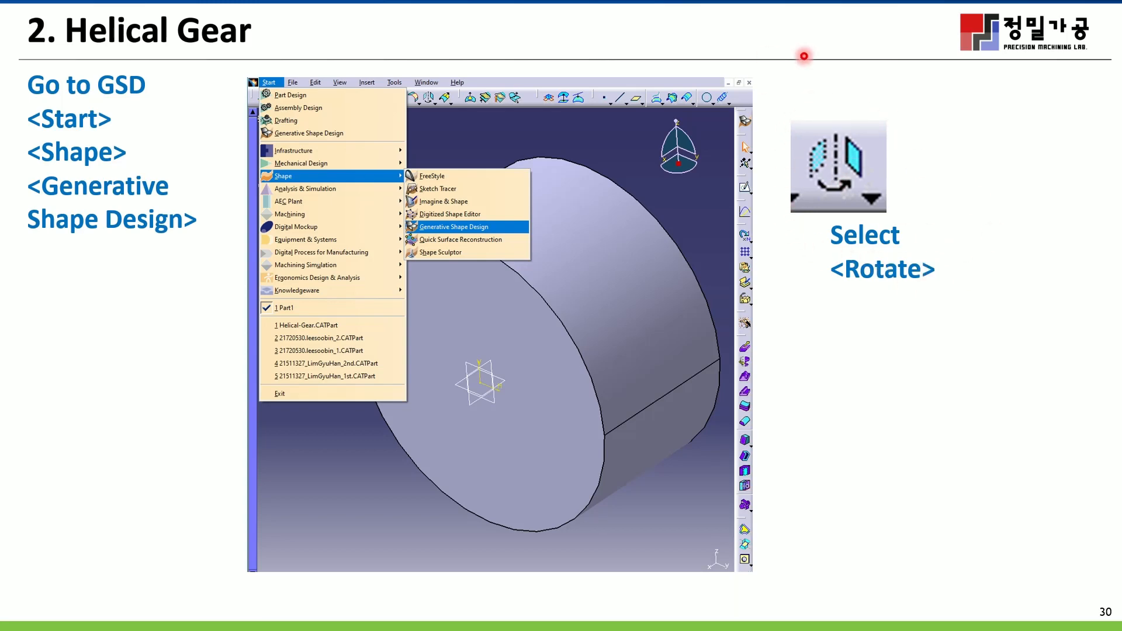
pyautogui.click(41, 617)
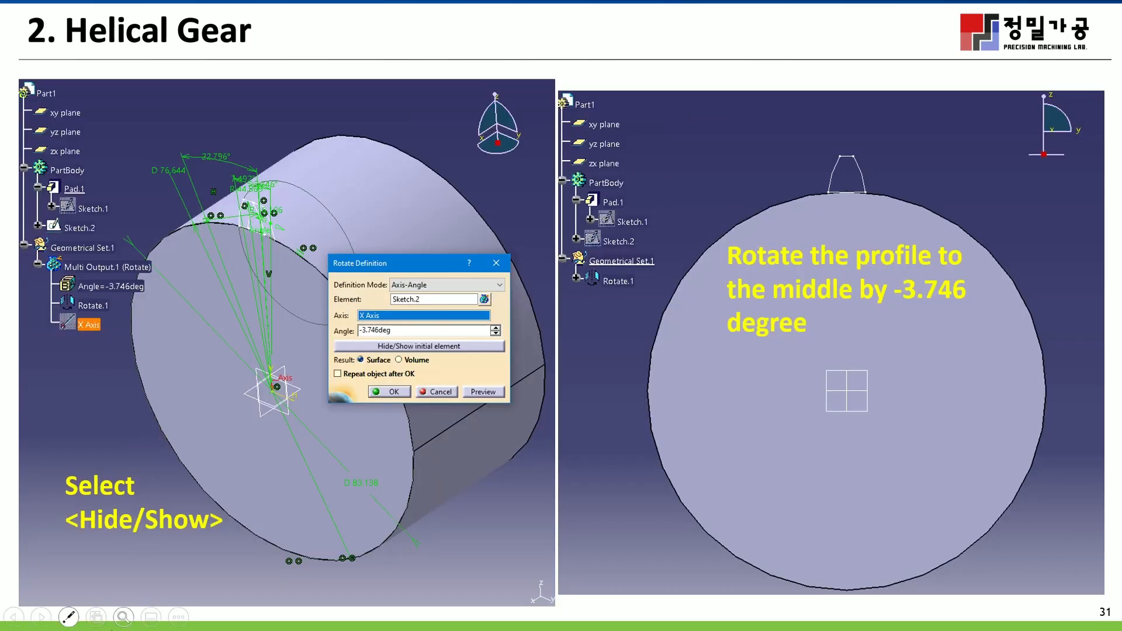
pyautogui.press('super')
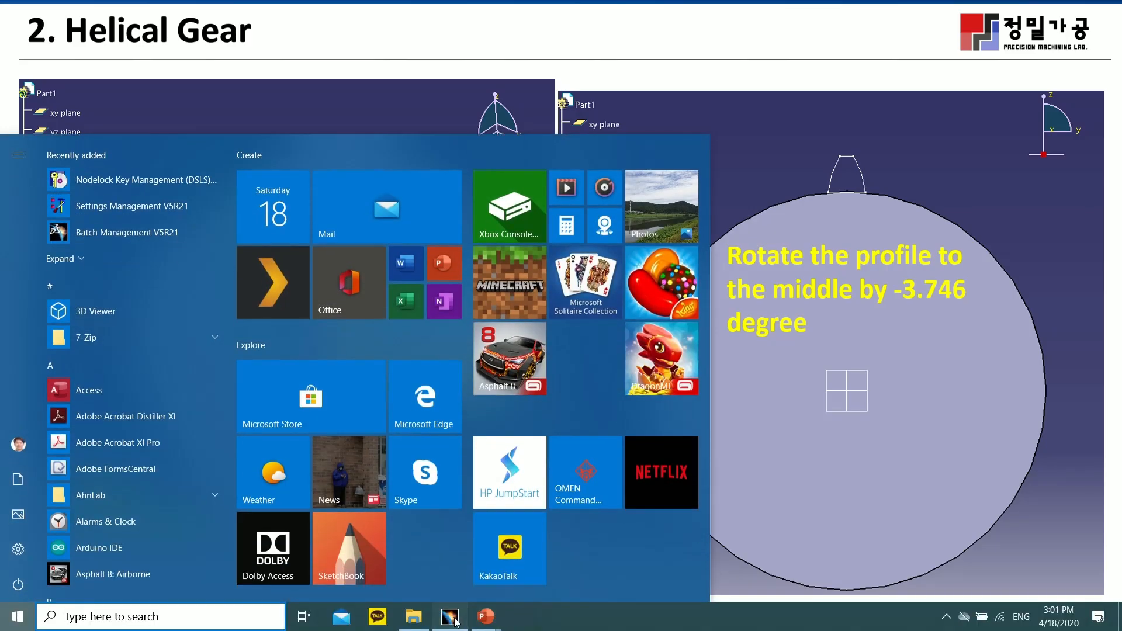
pyautogui.click(450, 617)
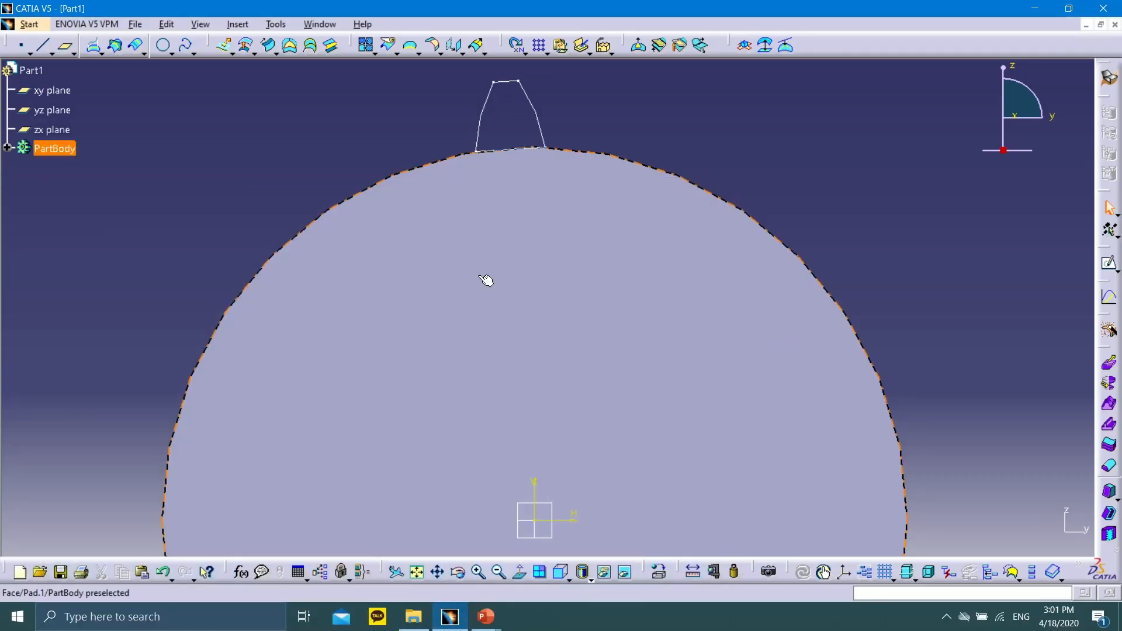
# Step: Start a Rotate operation in Axis-Angle mode with the X Axis as the rotation axis
pyautogui.click(461, 52)
pyautogui.click(475, 92)
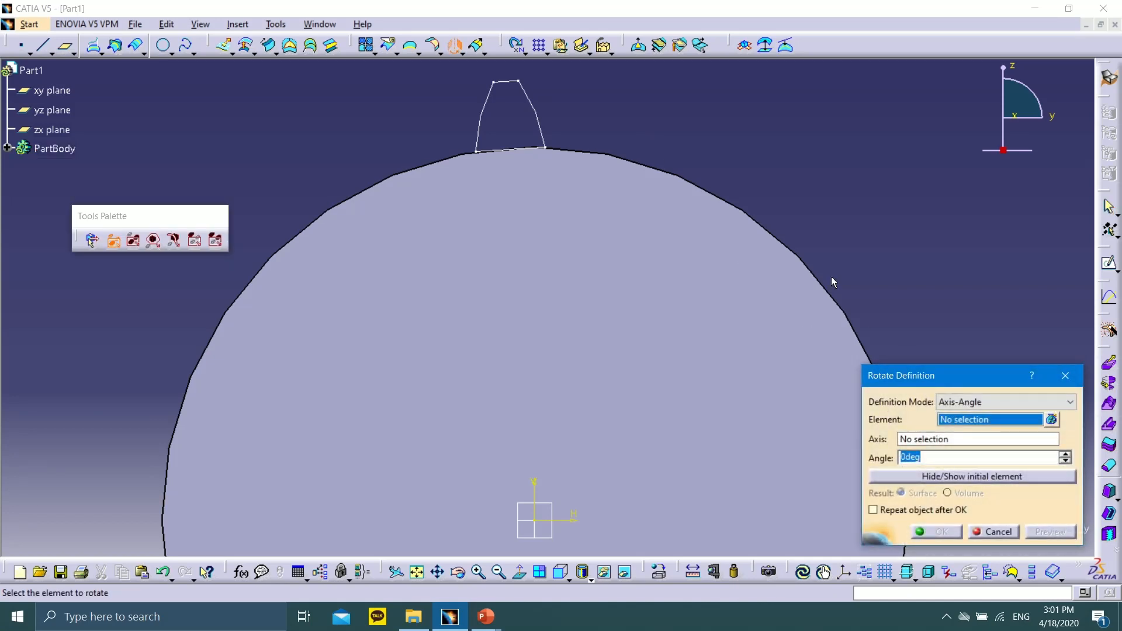
pyautogui.rightClick(943, 440)
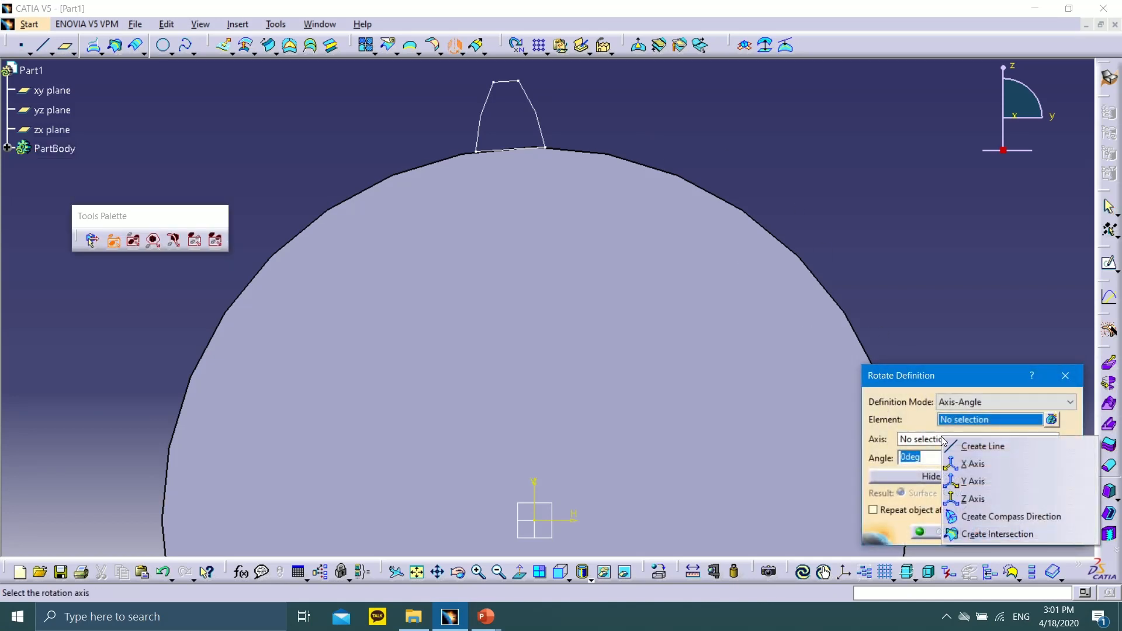
pyautogui.click(970, 464)
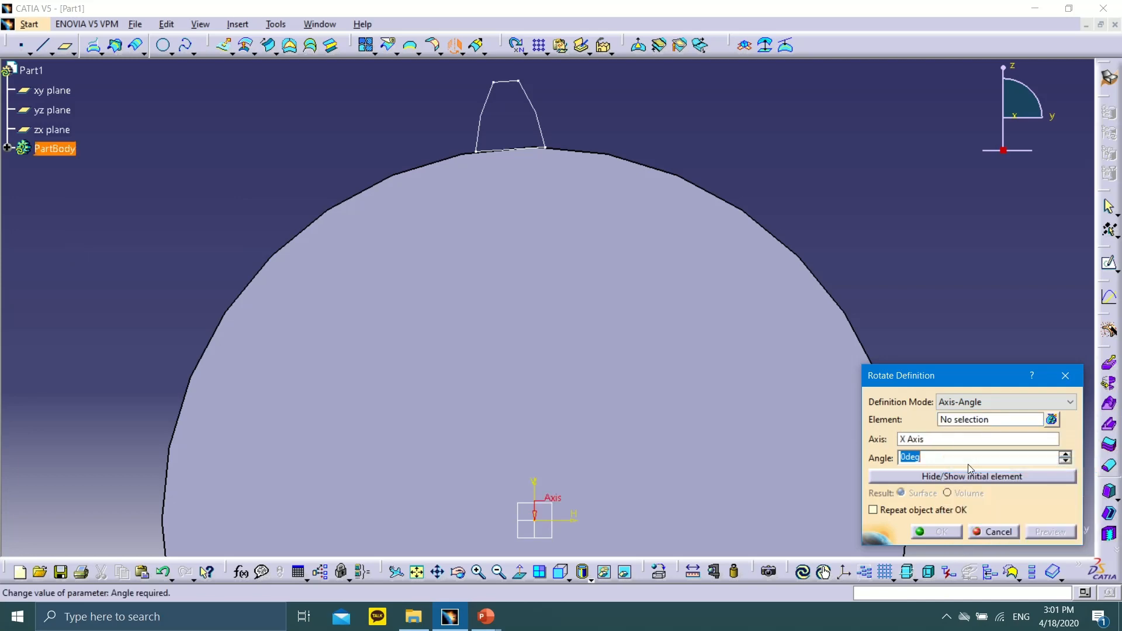
pyautogui.moveTo(818, 240); pyautogui.dragTo(755, 268, button='middle')
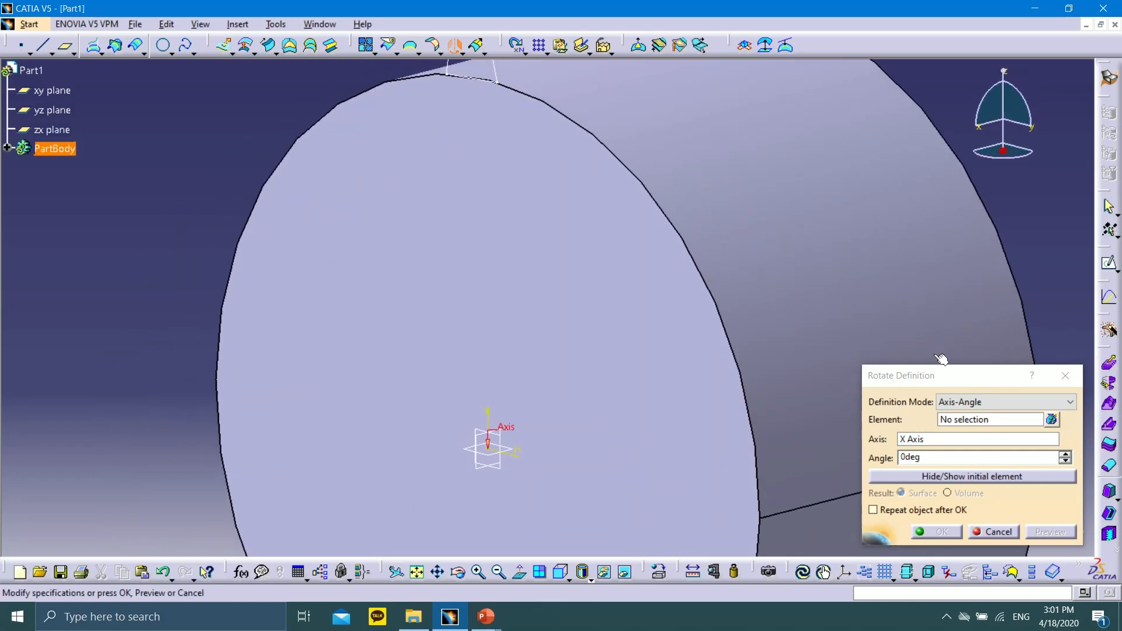
pyautogui.moveTo(941, 377); pyautogui.dragTo(795, 349)
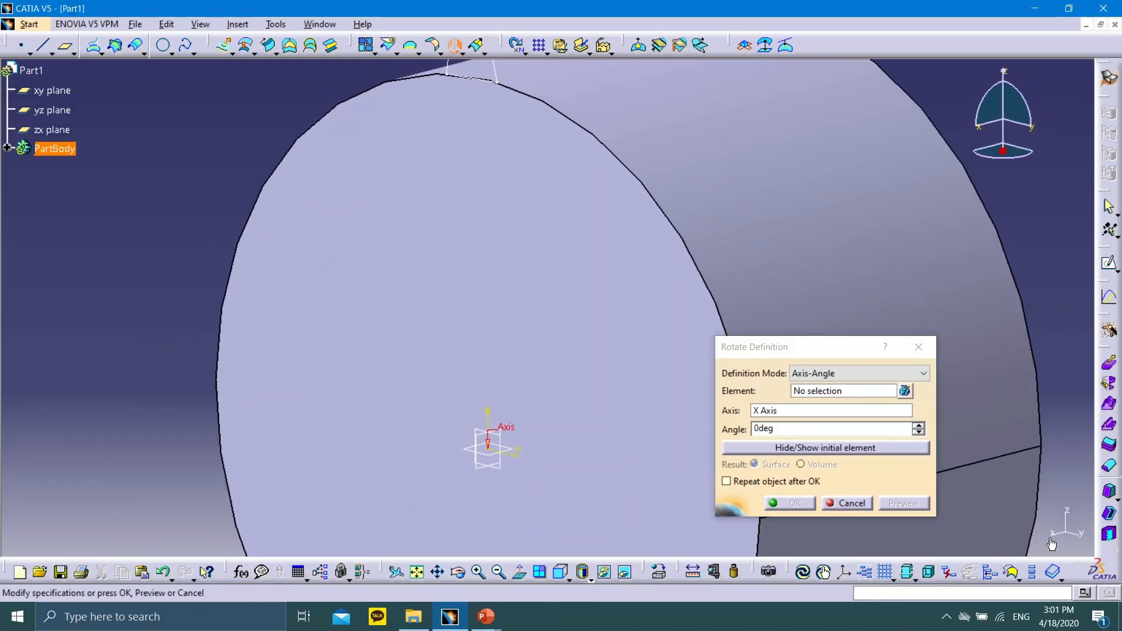
pyautogui.moveTo(581, 367); pyautogui.dragTo(564, 367, button='middle')
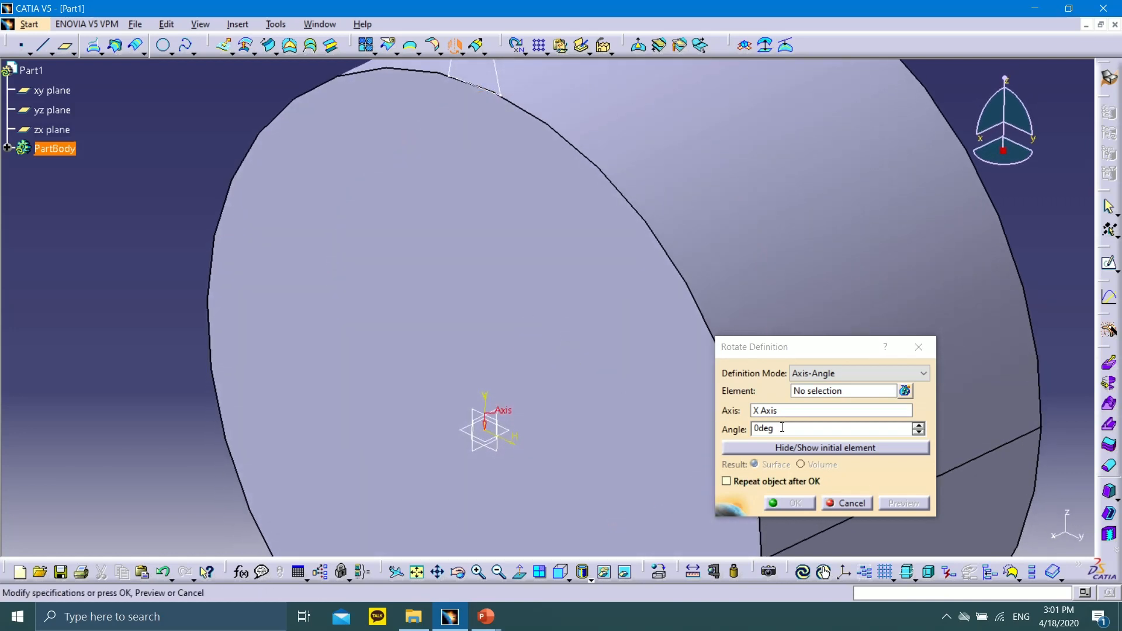
pyautogui.click(567, 578)
pyautogui.click(585, 471)
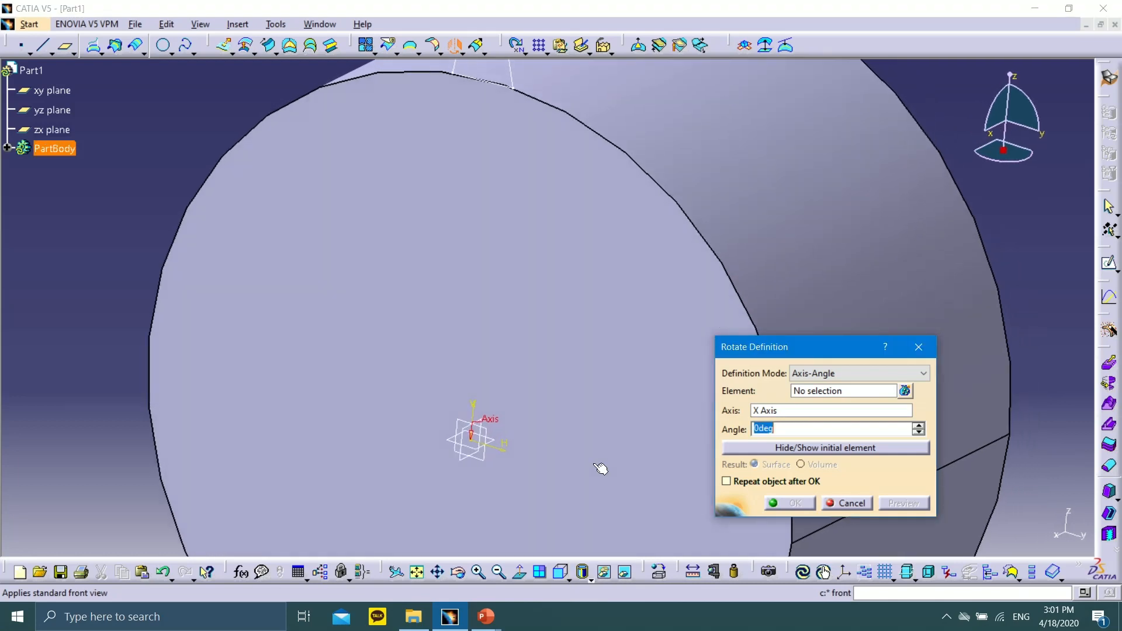
# Step: Choose the tooth profile Sketch.2 under PartBody as the element to rotate
pyautogui.click(811, 396)
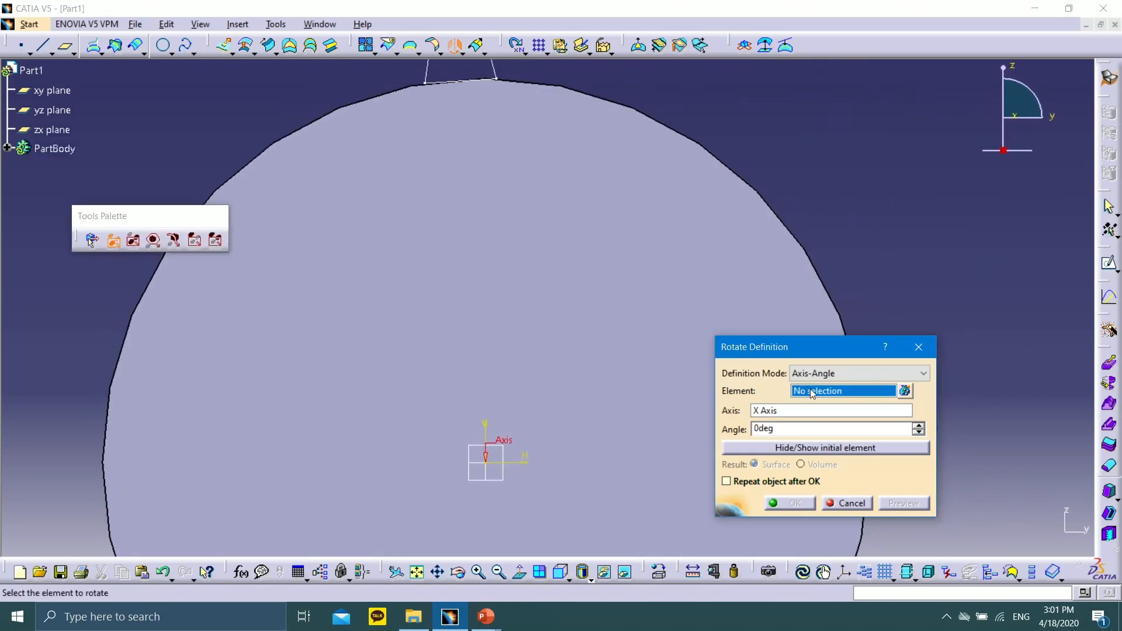
pyautogui.click(7, 148)
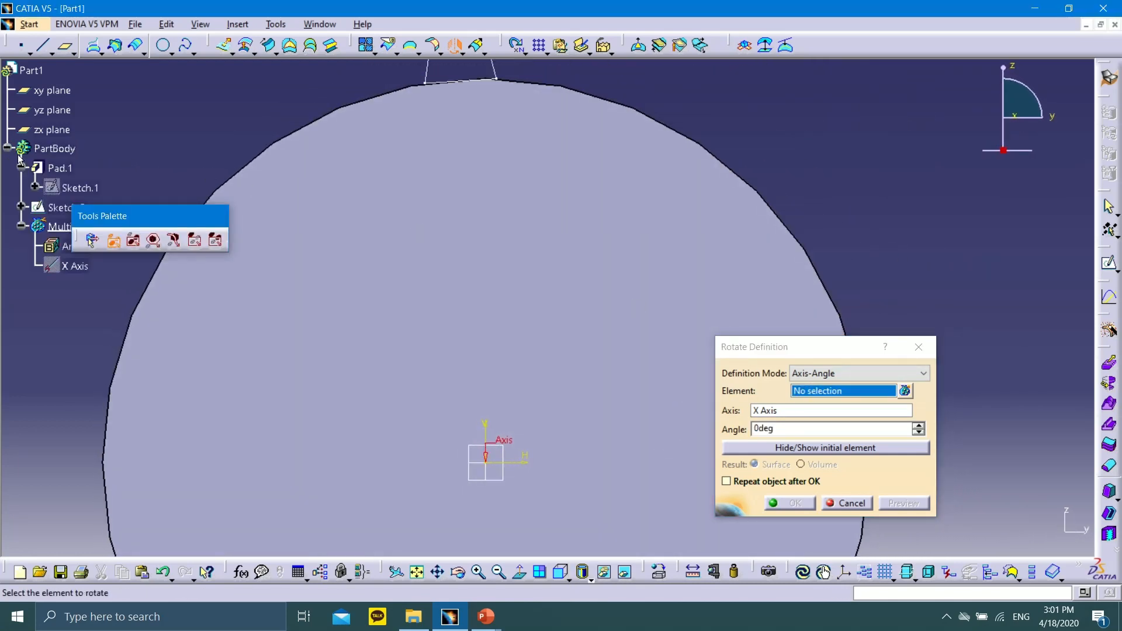
pyautogui.moveTo(126, 186)
pyautogui.mouseDown()
pyautogui.moveTo(149, 124)
pyautogui.moveTo(176, 151)
pyautogui.mouseUp()
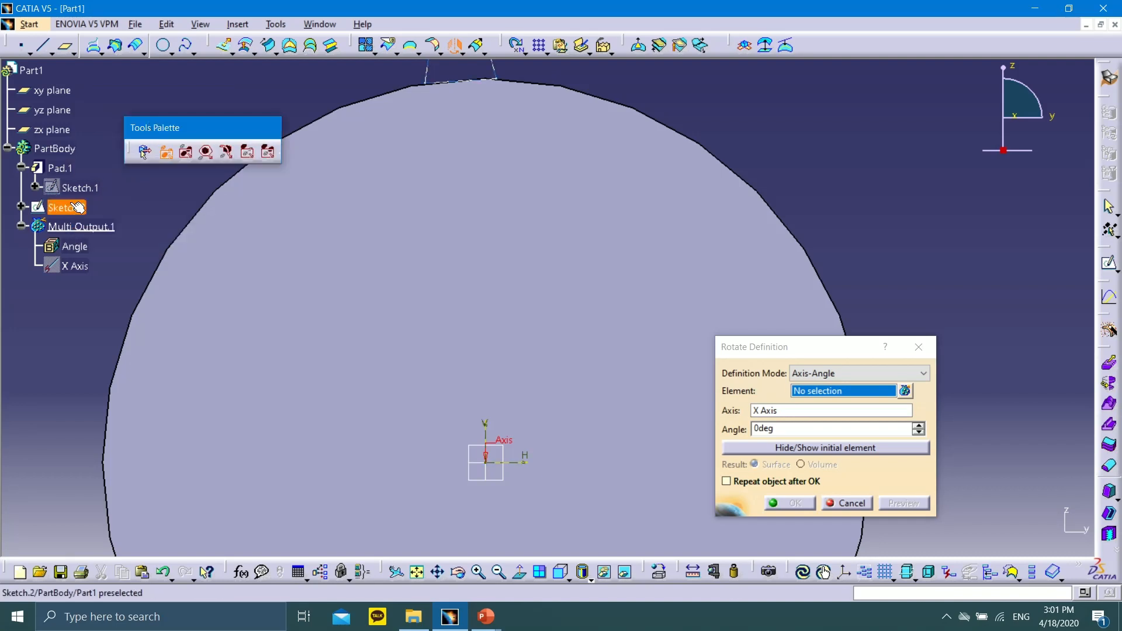
pyautogui.click(74, 208)
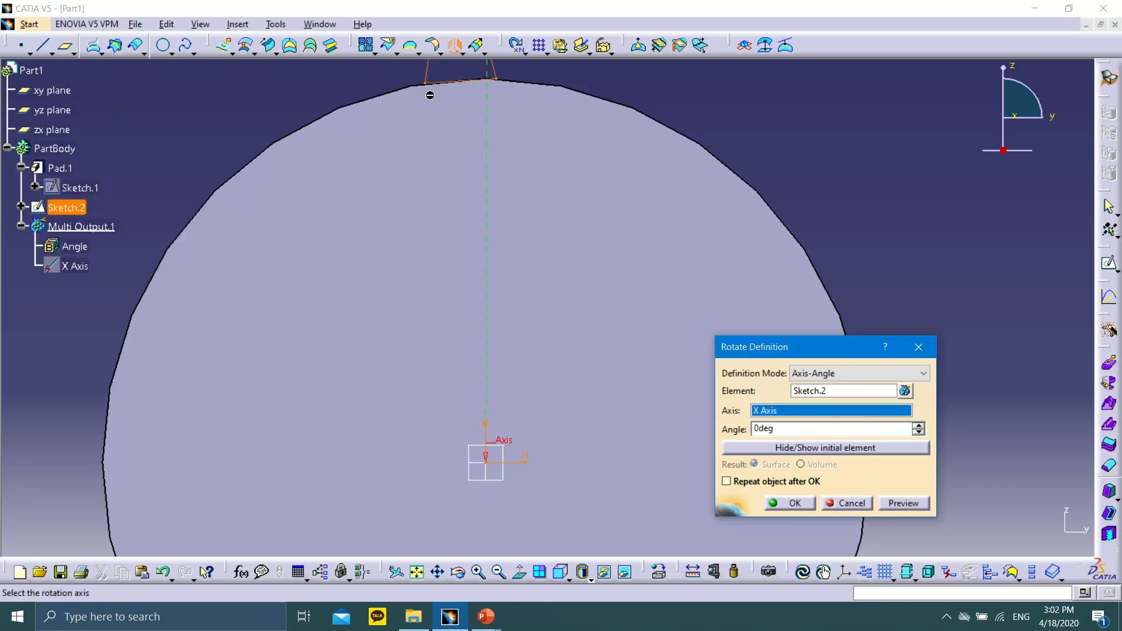
# Step: Set the rotation angle to -3.746 degrees, preview it, hide the initial sketch and create the rotated tooth profile
pyautogui.moveTo(429, 95); pyautogui.dragTo(455, 185, button='middle')
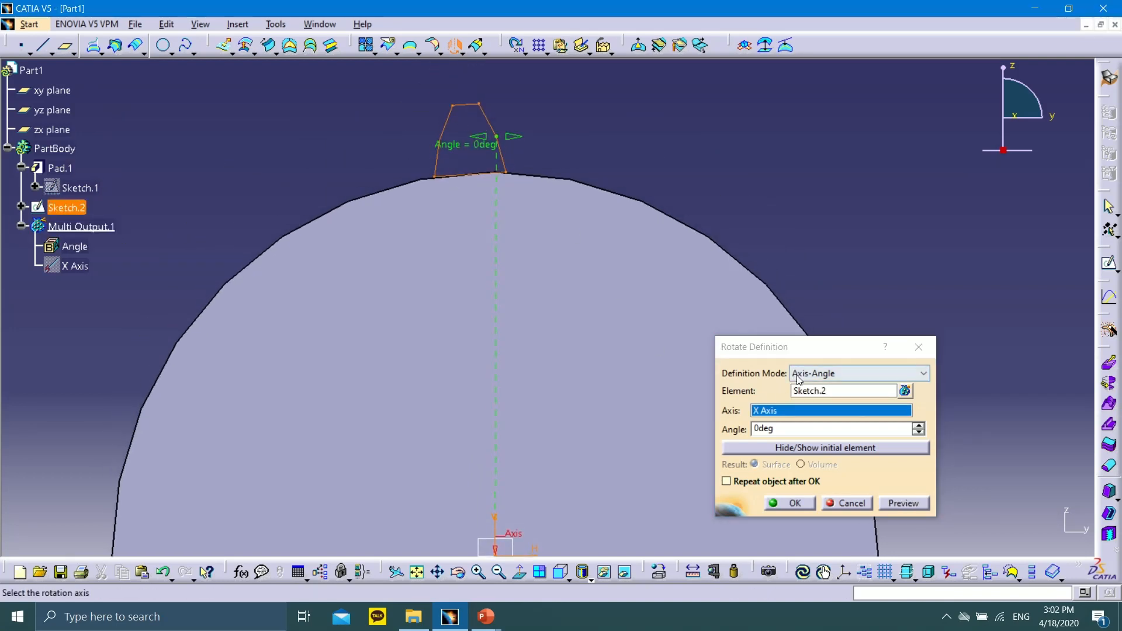
pyautogui.click(781, 430)
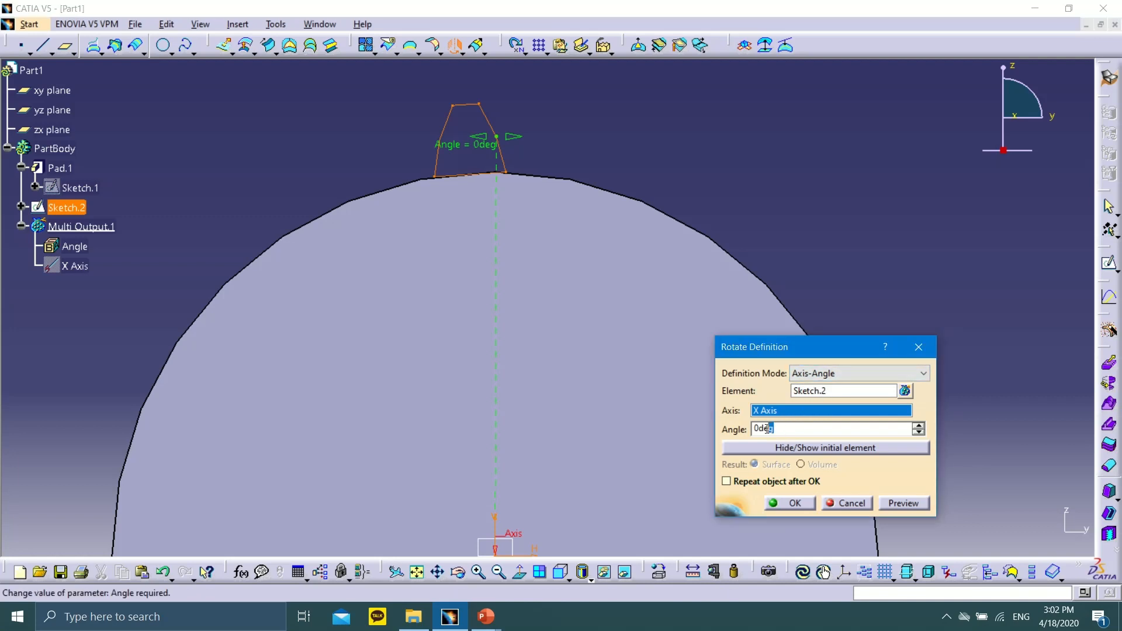
pyautogui.moveTo(767, 430); pyautogui.dragTo(741, 434)
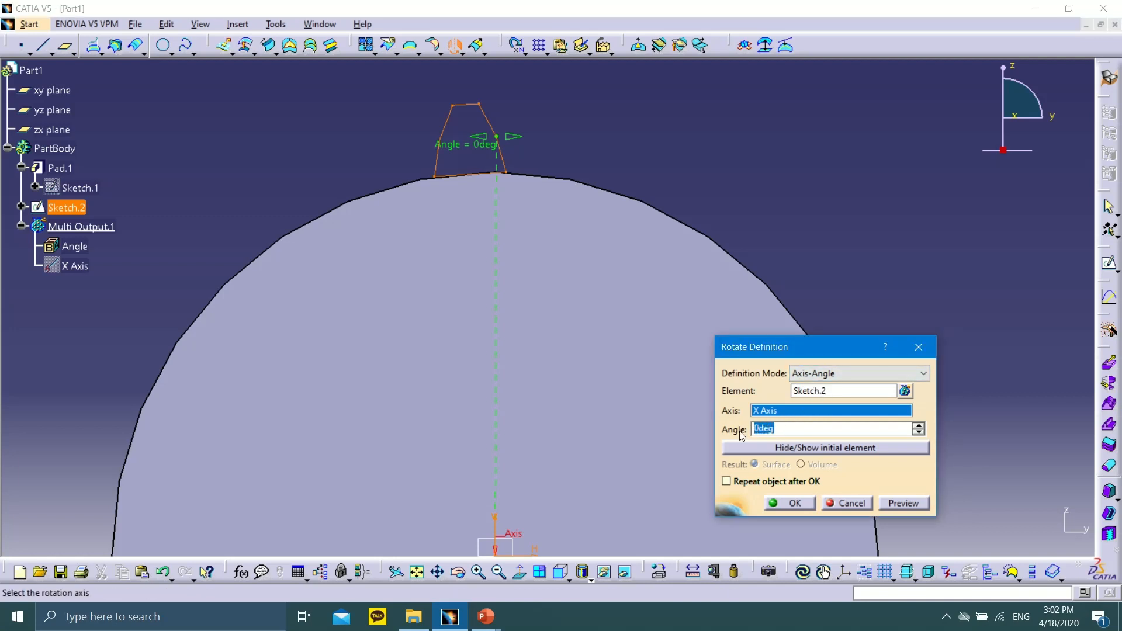
pyautogui.write('-3.746')
pyautogui.click(886, 501)
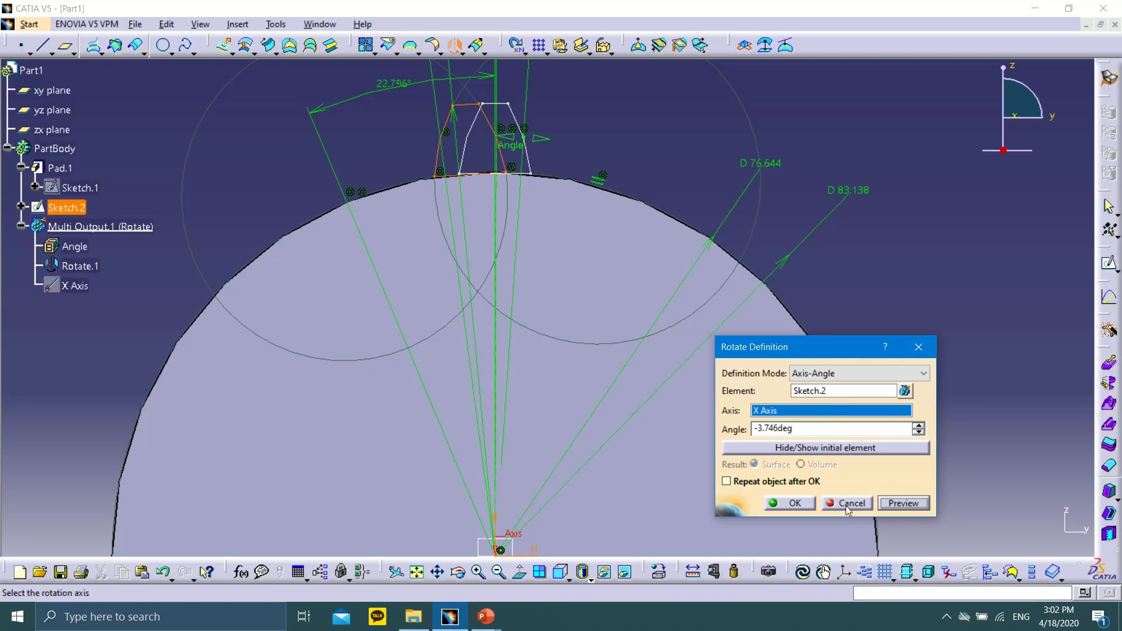
pyautogui.click(816, 448)
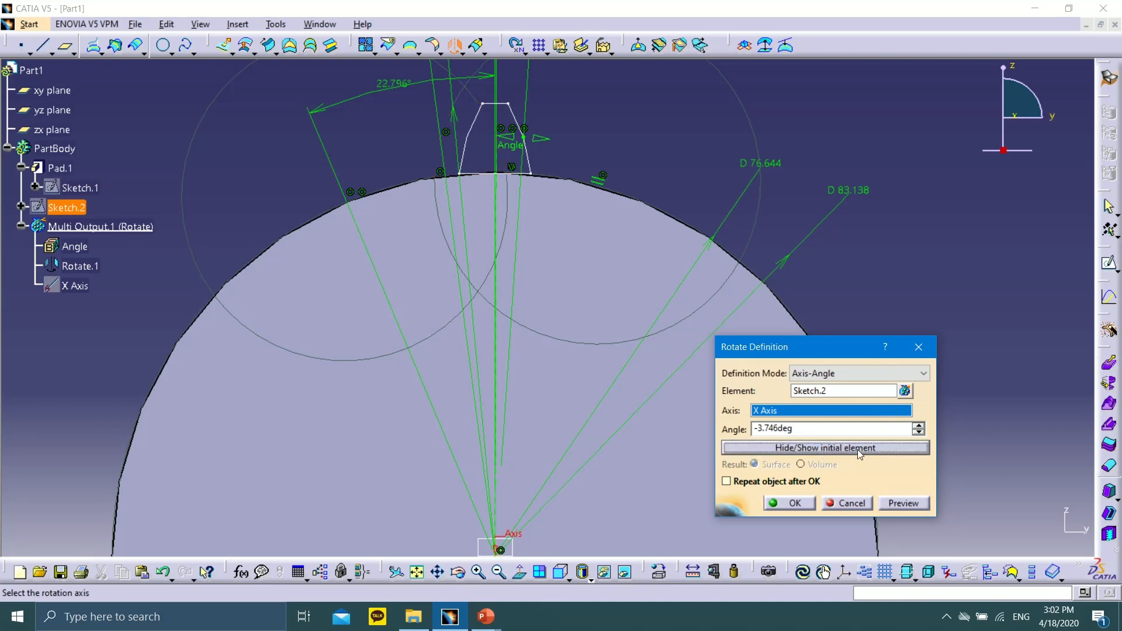
pyautogui.click(791, 503)
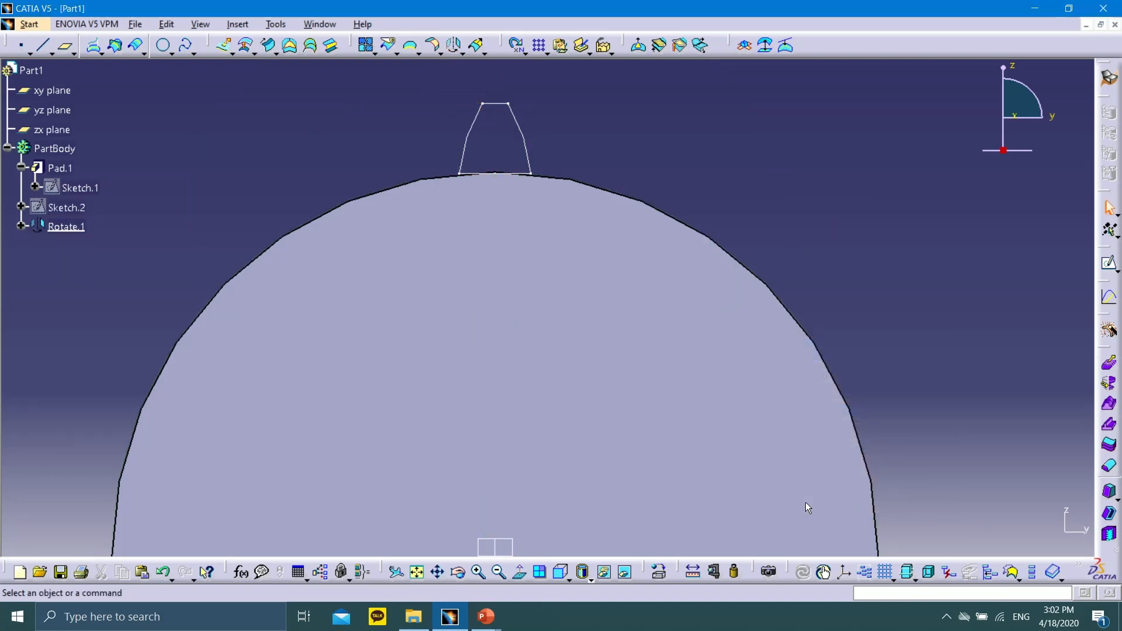
# Step: Create a reference point by coordinates from the origin with Z set to 37.819 mm
pyautogui.moveTo(614, 251); pyautogui.dragTo(576, 233, button='middle')
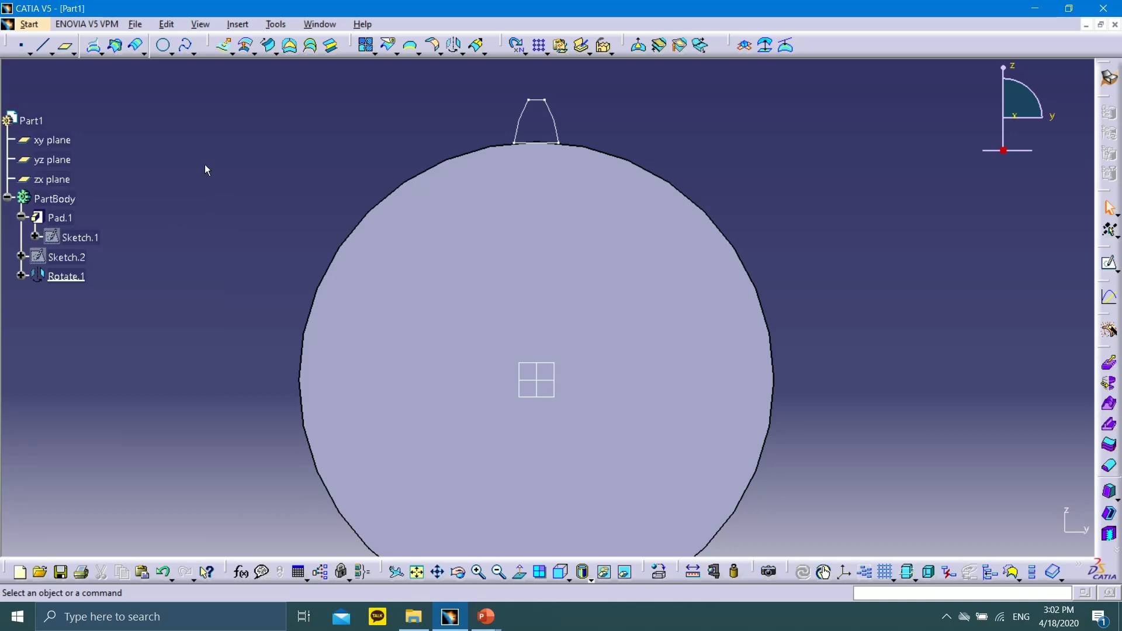
pyautogui.scroll(-1, 201, 162)
pyautogui.moveTo(578, 180); pyautogui.dragTo(576, 230, button='middle')
pyautogui.moveTo(696, 210); pyautogui.dragTo(676, 286, button='middle')
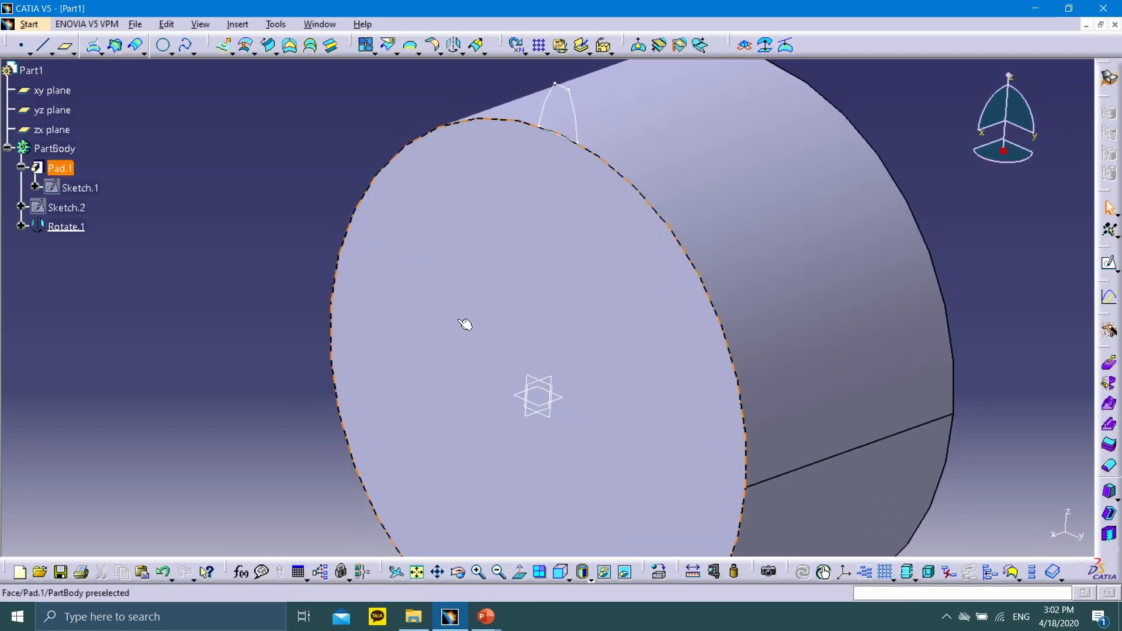
pyautogui.click(19, 45)
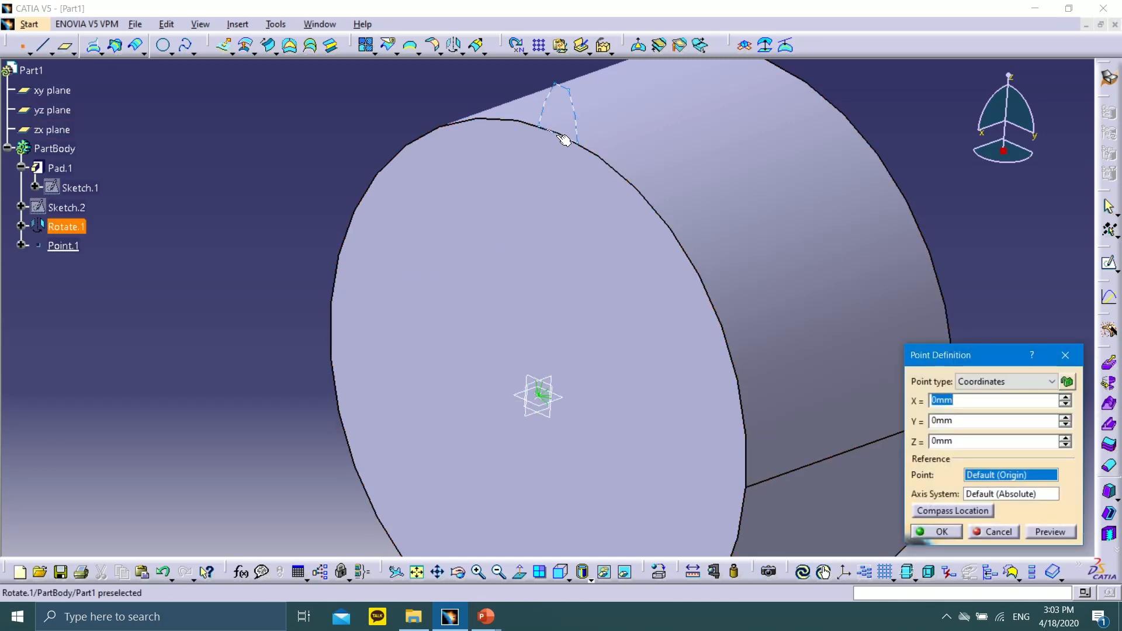
pyautogui.moveTo(1013, 355); pyautogui.dragTo(974, 338)
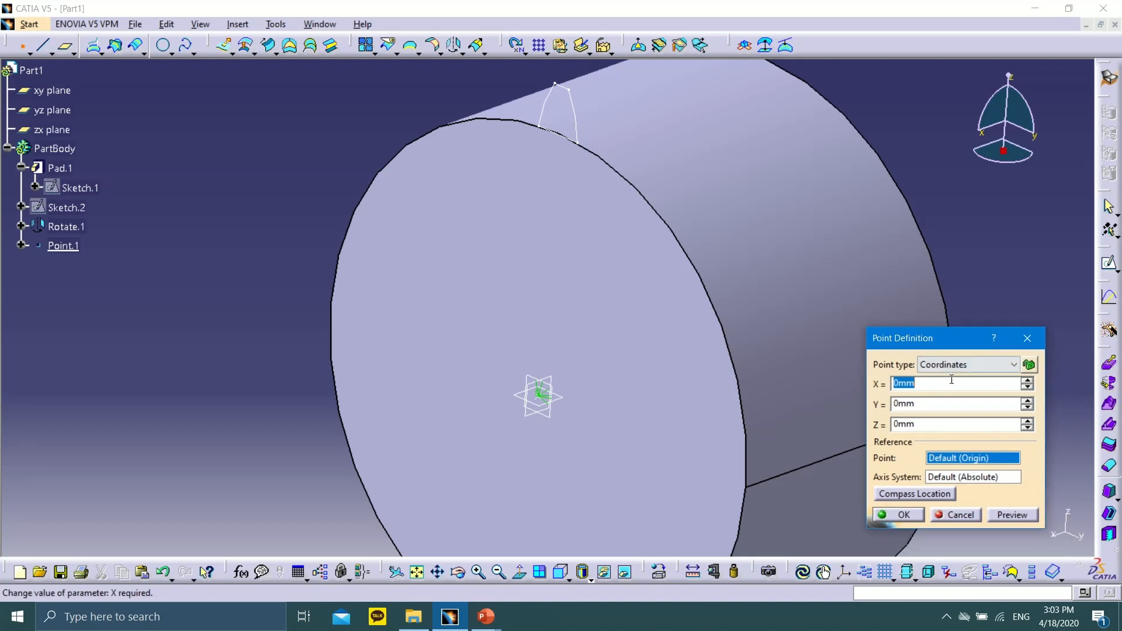
pyautogui.press('Tab')
pyautogui.press('Tab')
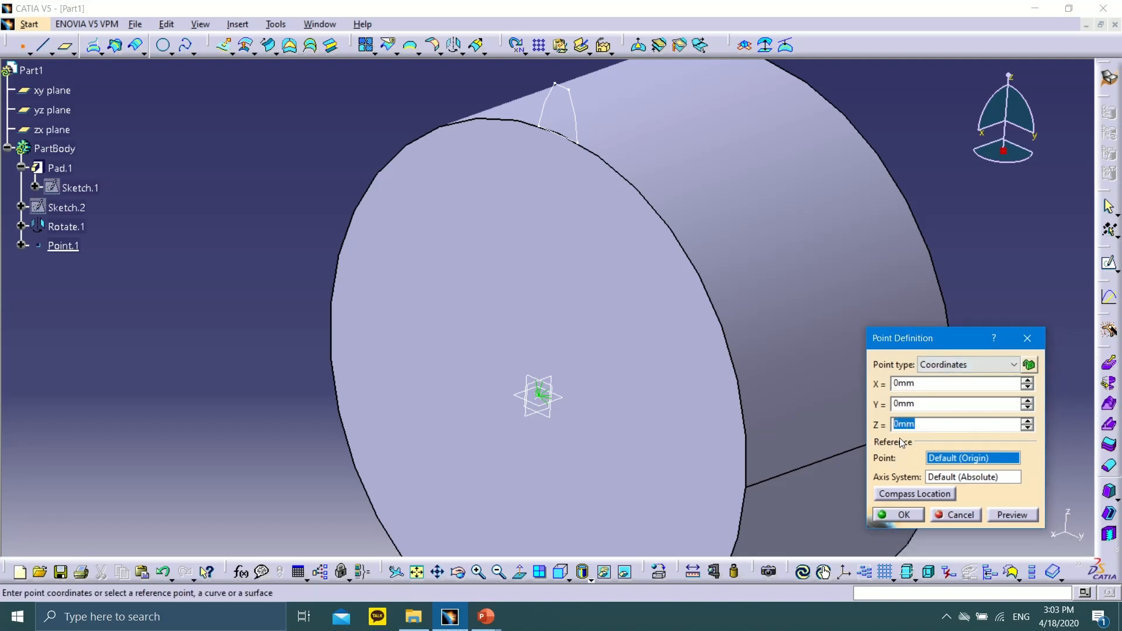
pyautogui.write('37.819')
pyautogui.click(906, 515)
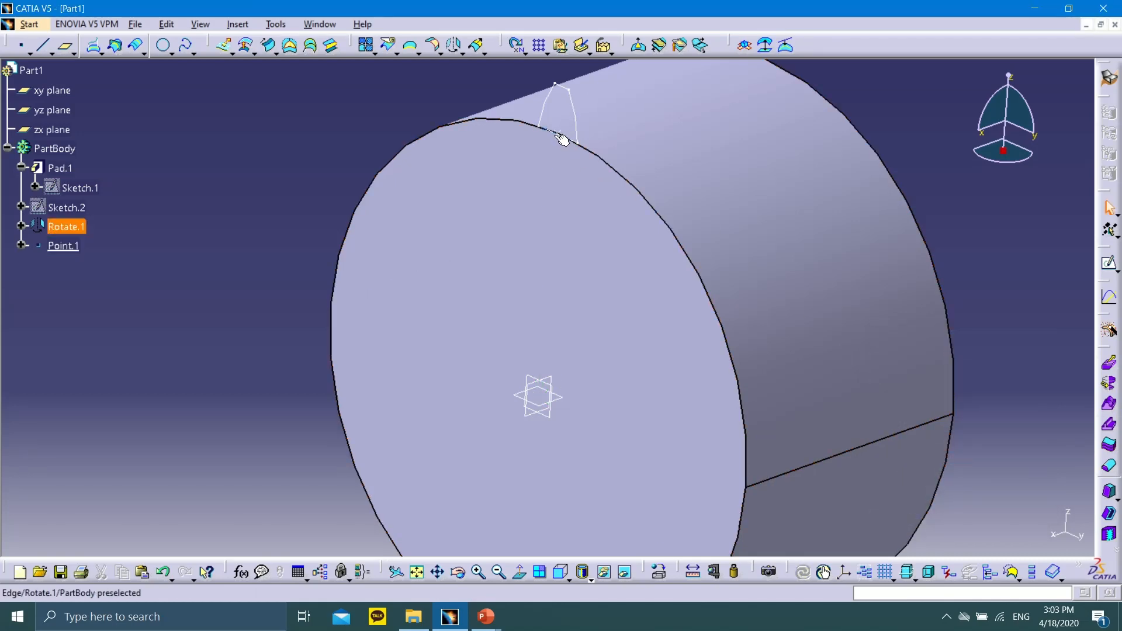
# Step: Examine closely how the new point sits on the base line of the rotated tooth profile at the blank's edge
pyautogui.moveTo(605, 123)
pyautogui.mouseDown(button='middle')
pyautogui.moveTo(608, 93)
pyautogui.moveTo(592, 361)
pyautogui.mouseUp(button='middle')
pyautogui.click(603, 122)
pyautogui.click(568, 205)
pyautogui.moveTo(573, 213); pyautogui.dragTo(566, 142, button='middle')
pyautogui.moveTo(566, 142); pyautogui.dragTo(546, 220, button='middle')
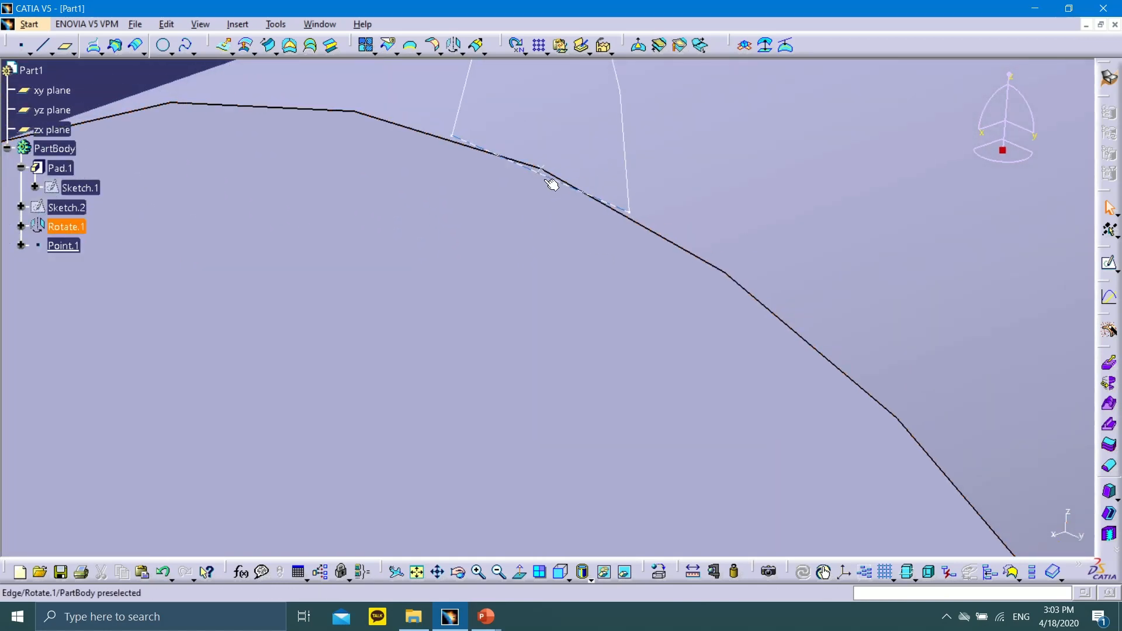
pyautogui.click(828, 200)
pyautogui.moveTo(828, 200); pyautogui.dragTo(672, 374, button='middle')
pyautogui.moveTo(527, 301); pyautogui.dragTo(514, 229, button='middle')
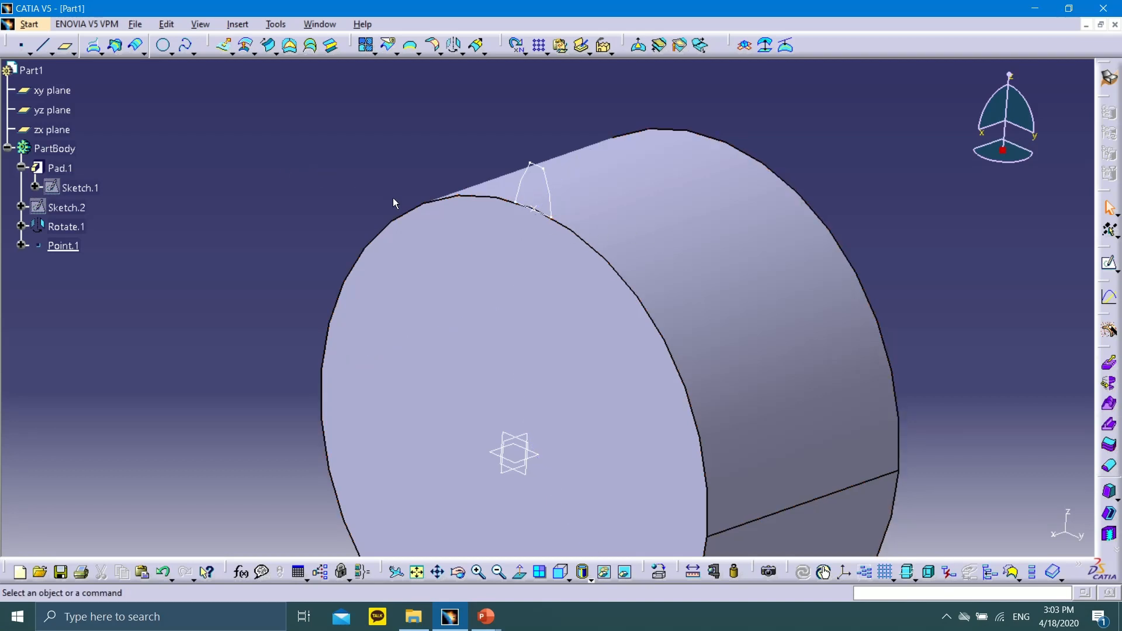
pyautogui.moveTo(393, 200); pyautogui.dragTo(307, 153, button='middle')
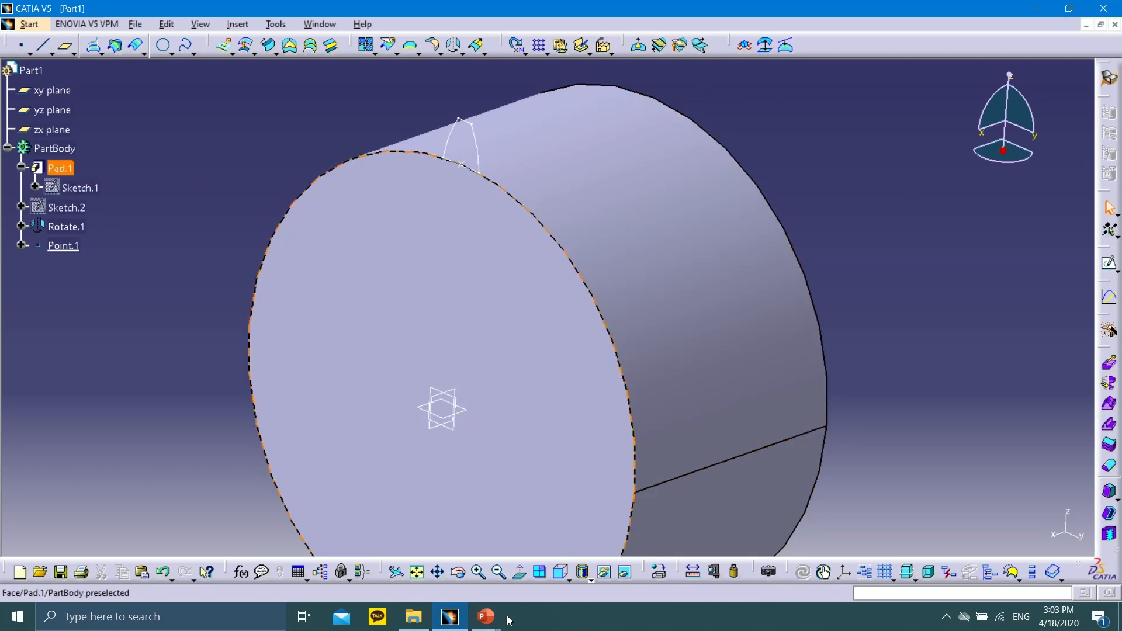
# Step: Switch to the PowerPoint slides, review the point creation and helix pitch calculation, and return to CATIA
pyautogui.moveTo(486, 616)
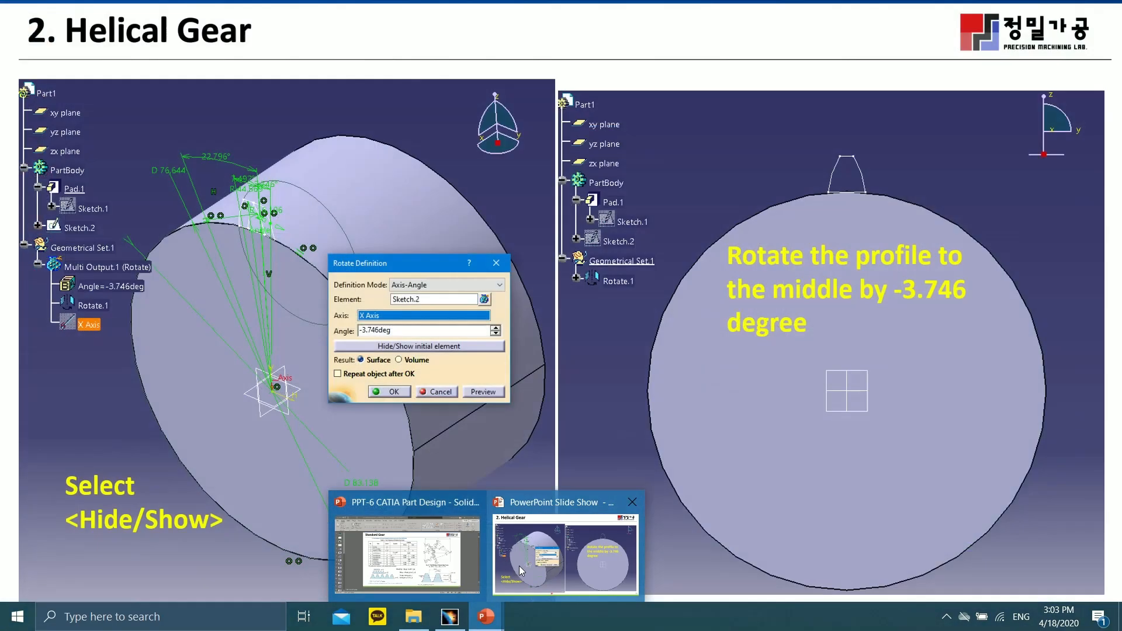
pyautogui.click(565, 555)
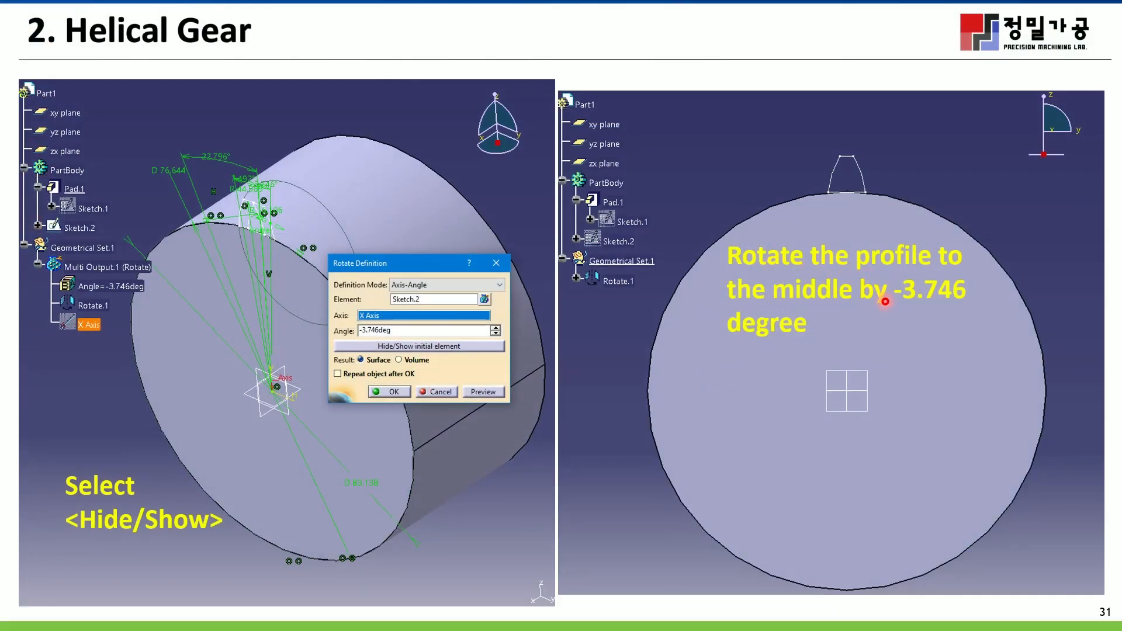
pyautogui.click(38, 616)
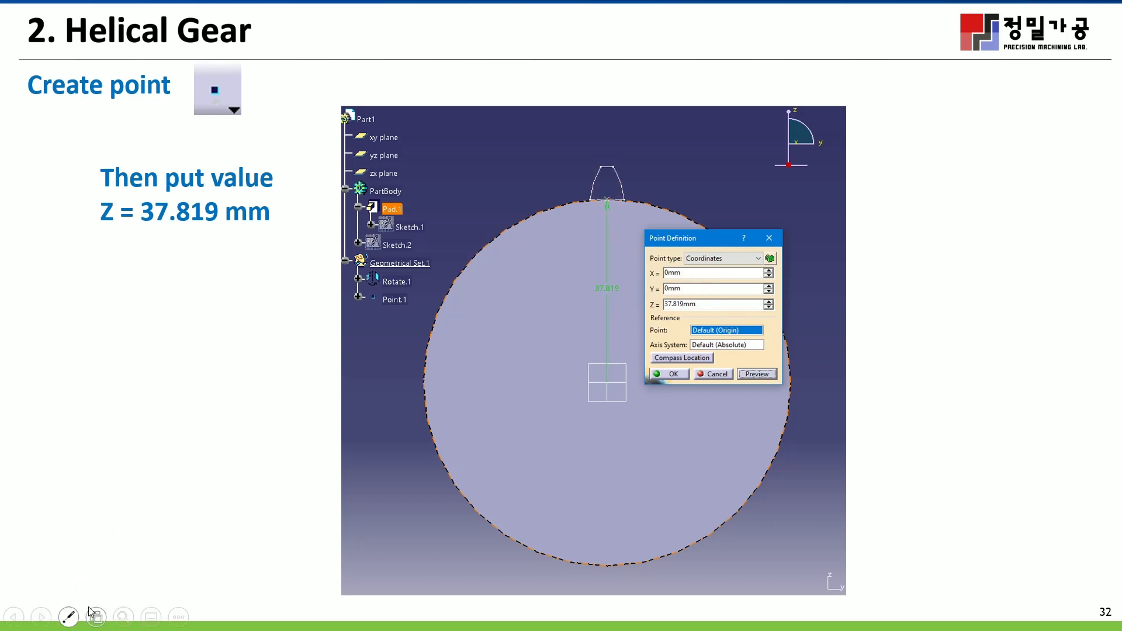
pyautogui.click(41, 617)
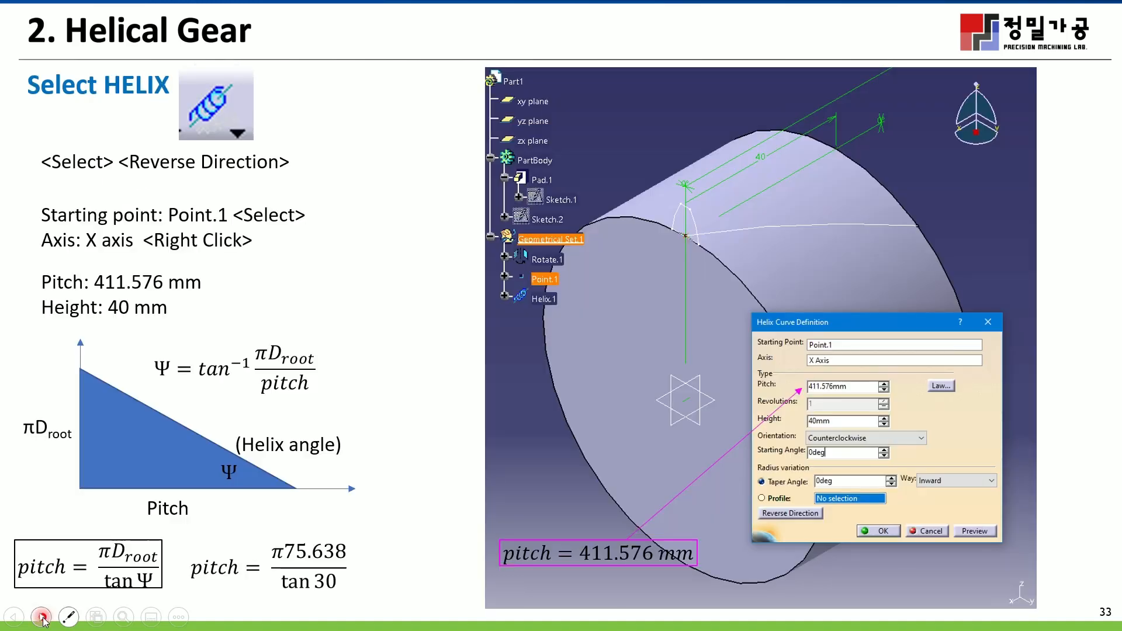
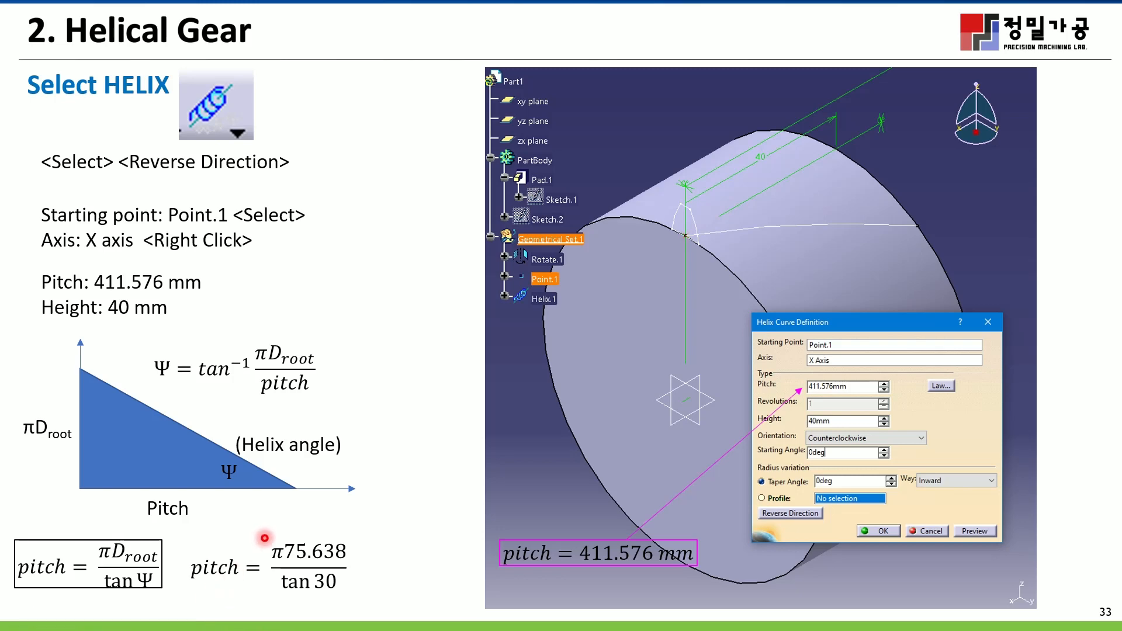
pyautogui.press('super')
pyautogui.click(448, 616)
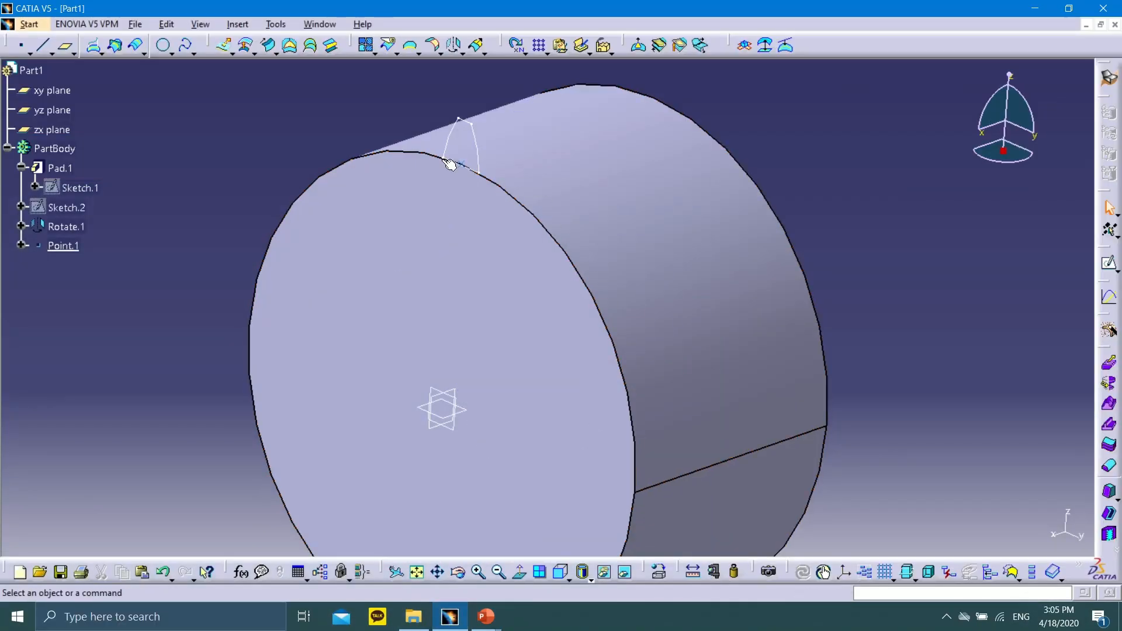
# Step: Start a Helix curve with Point.1 as the starting point and the X Axis as its axis
pyautogui.moveTo(363, 131); pyautogui.dragTo(336, 143, button='middle')
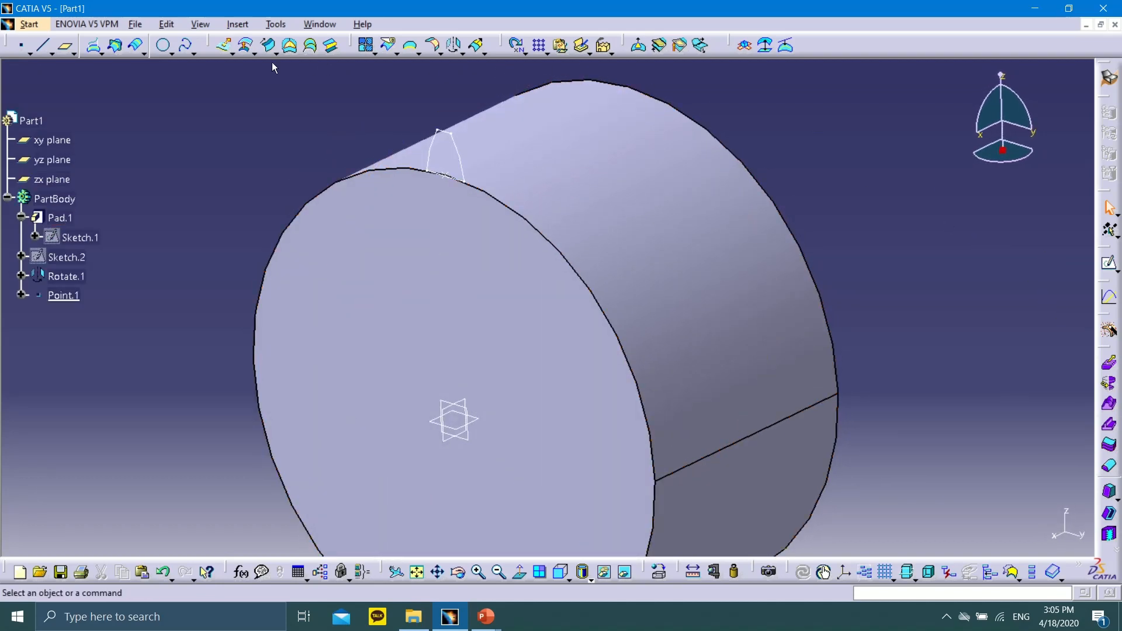
pyautogui.click(195, 52)
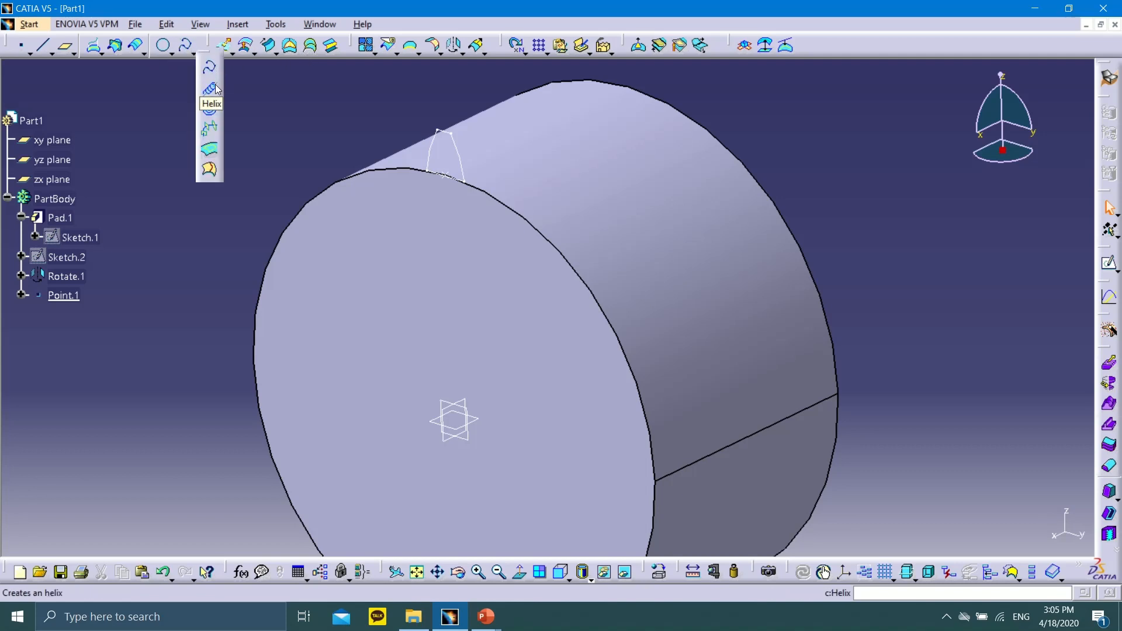
pyautogui.click(196, 52)
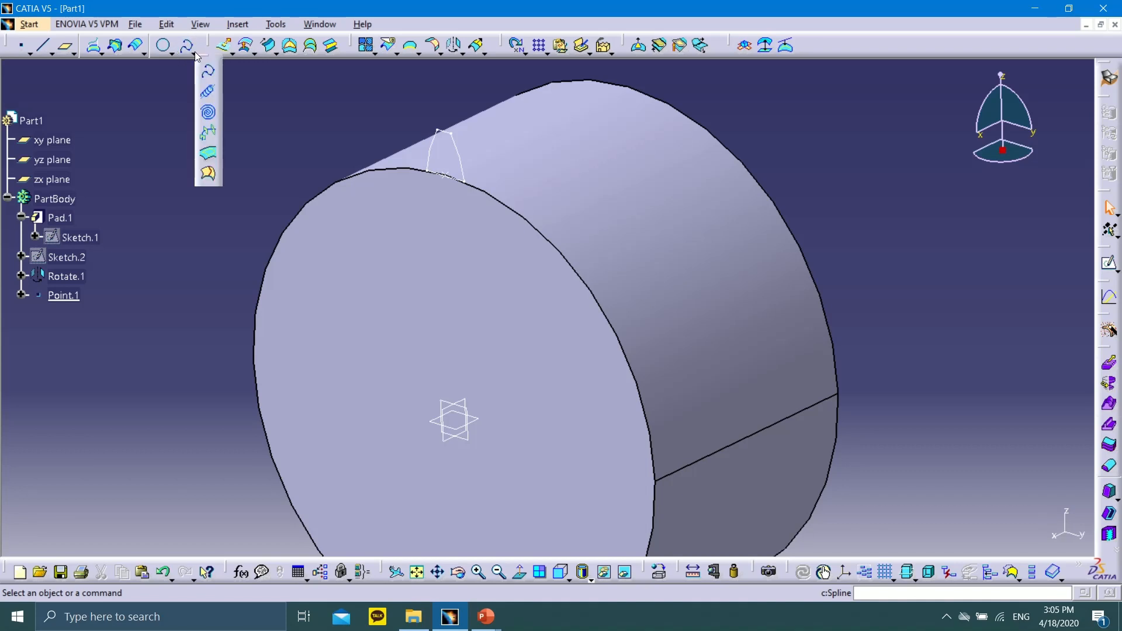
pyautogui.click(209, 92)
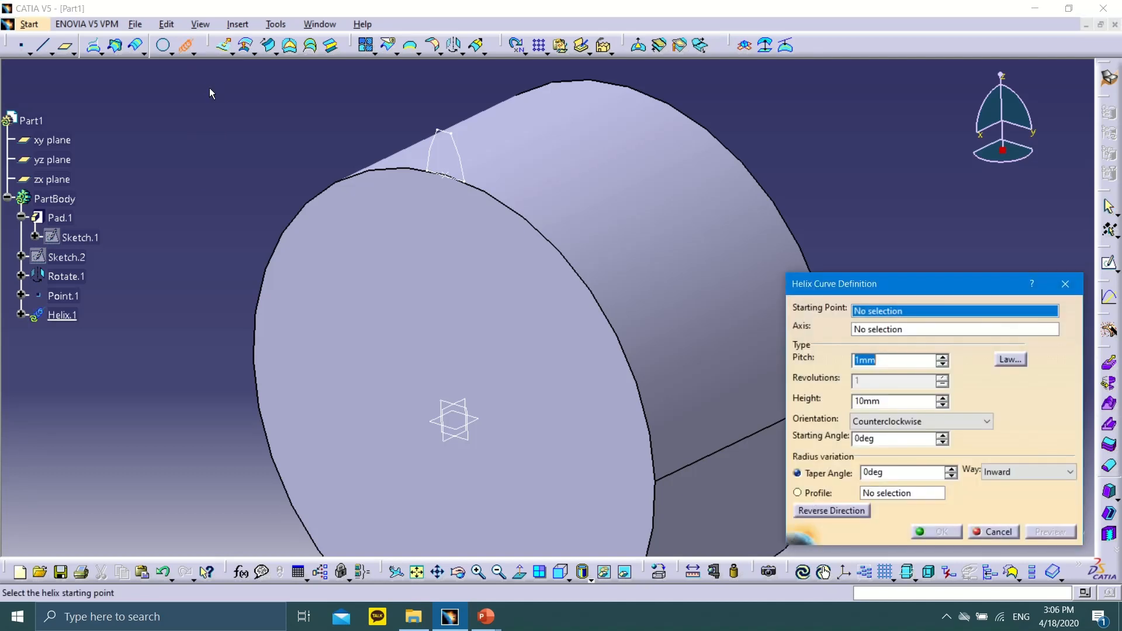
pyautogui.moveTo(824, 292); pyautogui.dragTo(756, 274)
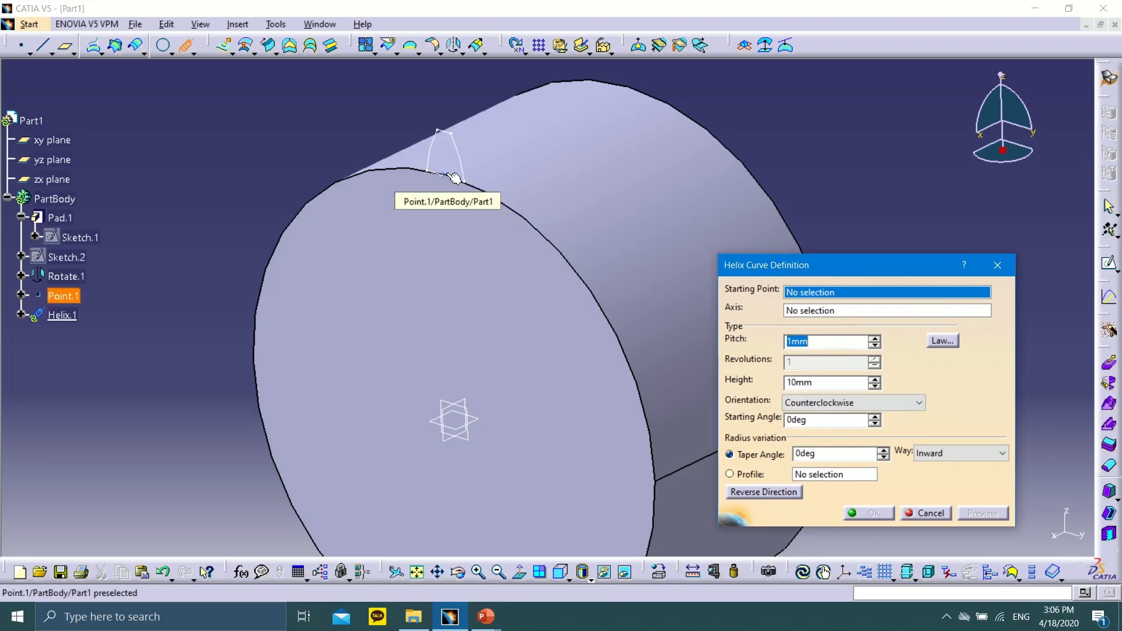
pyautogui.click(447, 174)
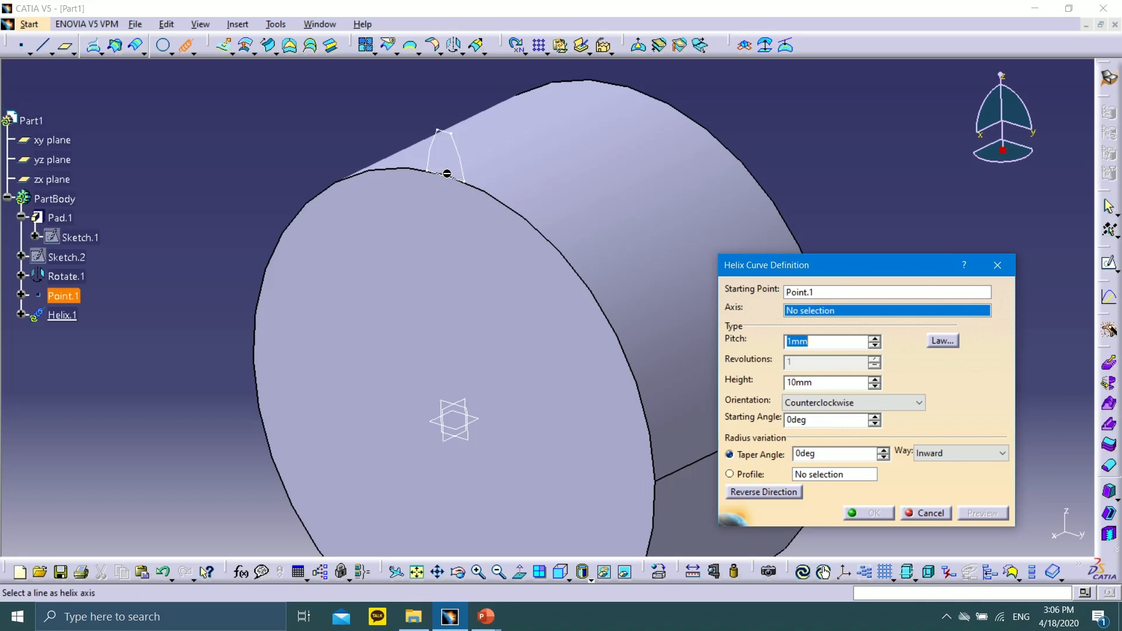
pyautogui.rightClick(854, 314)
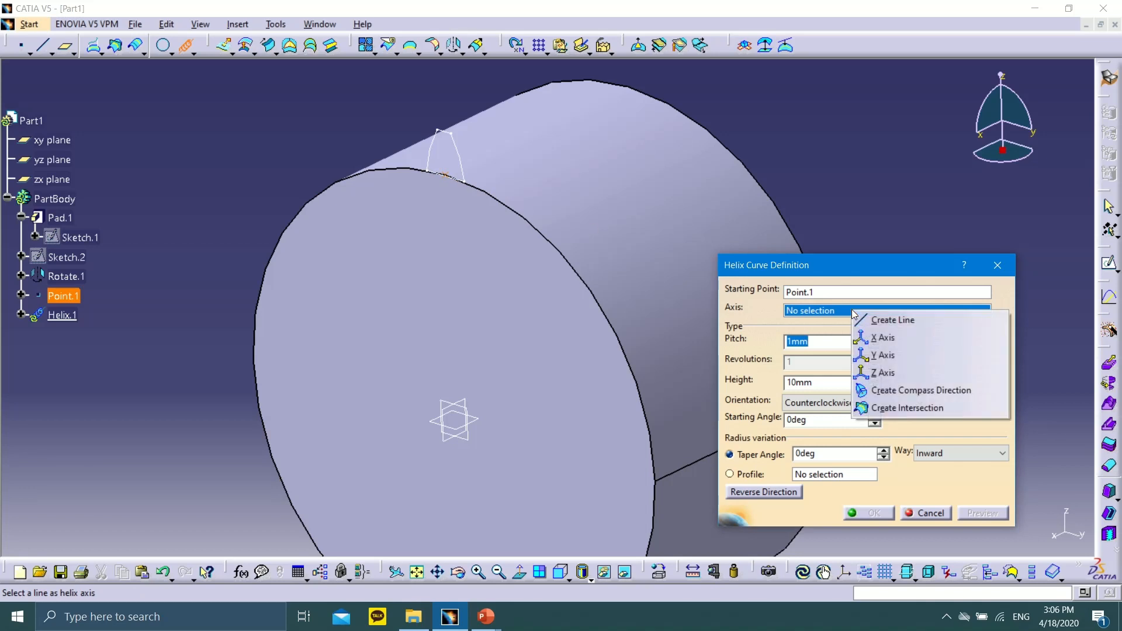
pyautogui.click(882, 339)
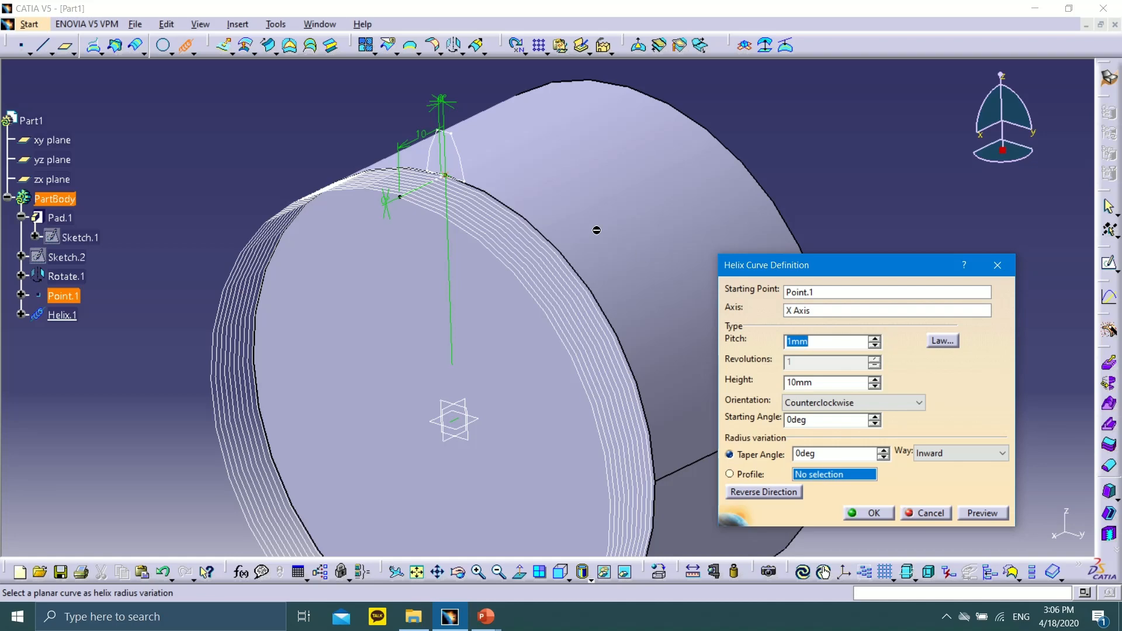
# Step: Reverse the helix direction so it runs along the gear blank's thickness
pyautogui.moveTo(596, 230); pyautogui.dragTo(566, 270, button='middle')
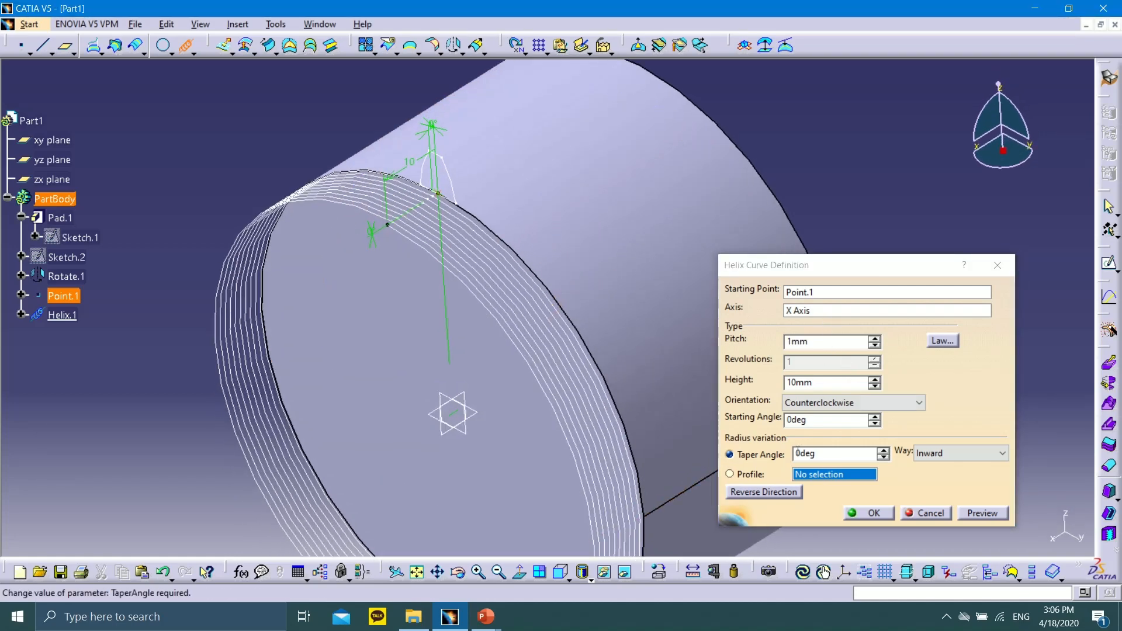
pyautogui.click(774, 491)
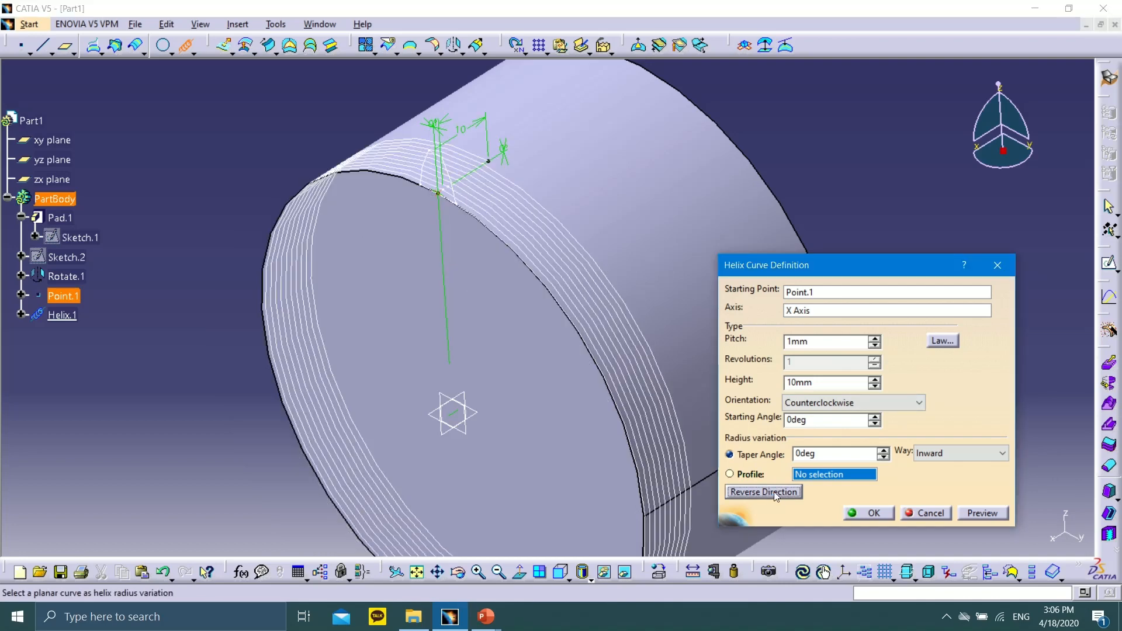
pyautogui.click(774, 492)
pyautogui.click(775, 492)
pyautogui.click(775, 493)
pyautogui.click(775, 492)
# Step: Set the helix height to 40 mm and the pitch to 411.576 mm, and create the curve
pyautogui.doubleClick(815, 342)
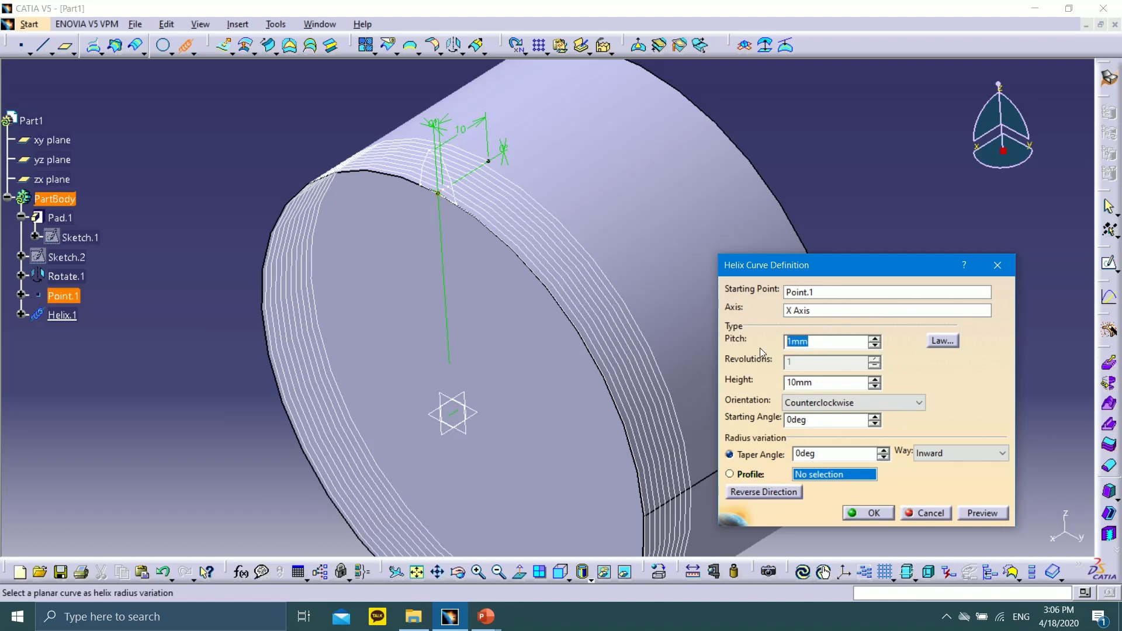
pyautogui.doubleClick(819, 382)
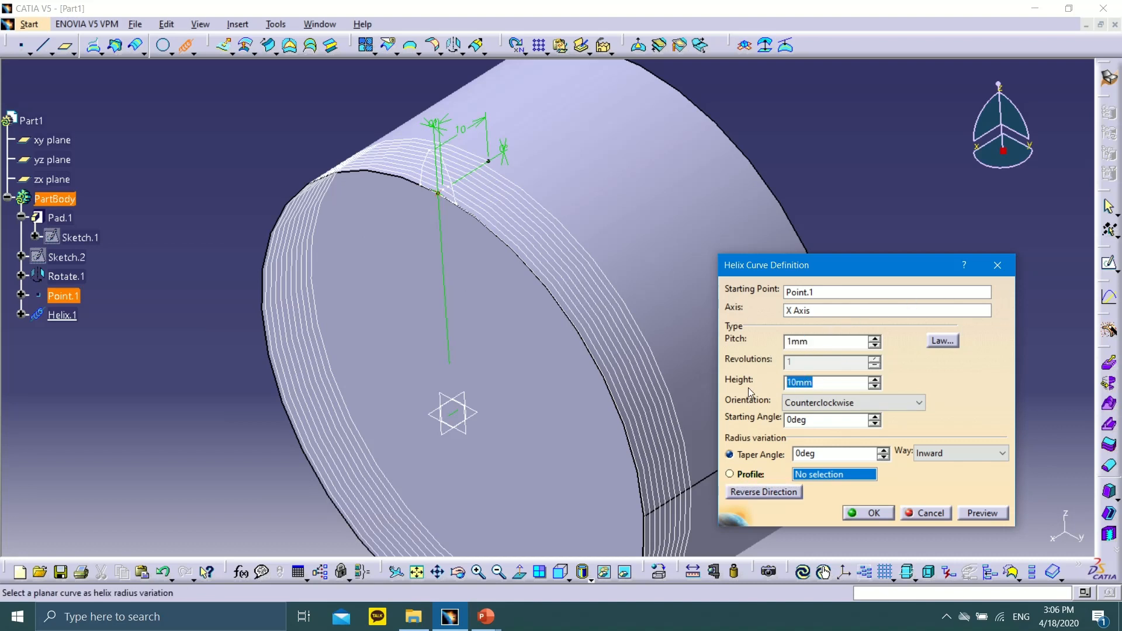
pyautogui.write('40')
pyautogui.click(816, 342)
pyautogui.moveTo(816, 341); pyautogui.dragTo(779, 348)
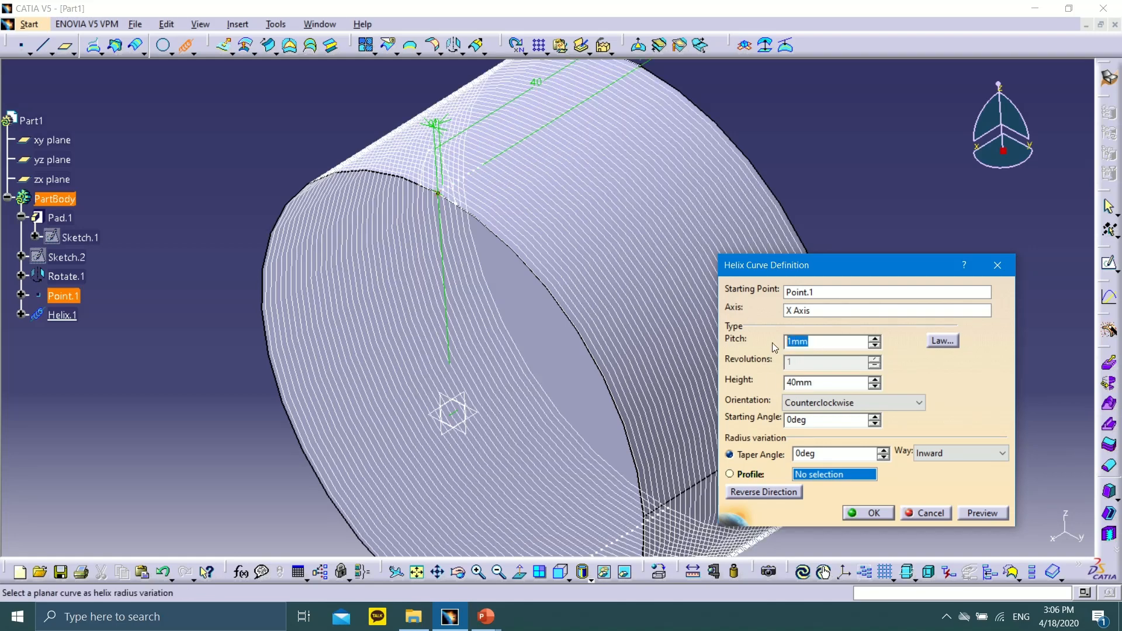
pyautogui.write('411.576')
pyautogui.click(836, 382)
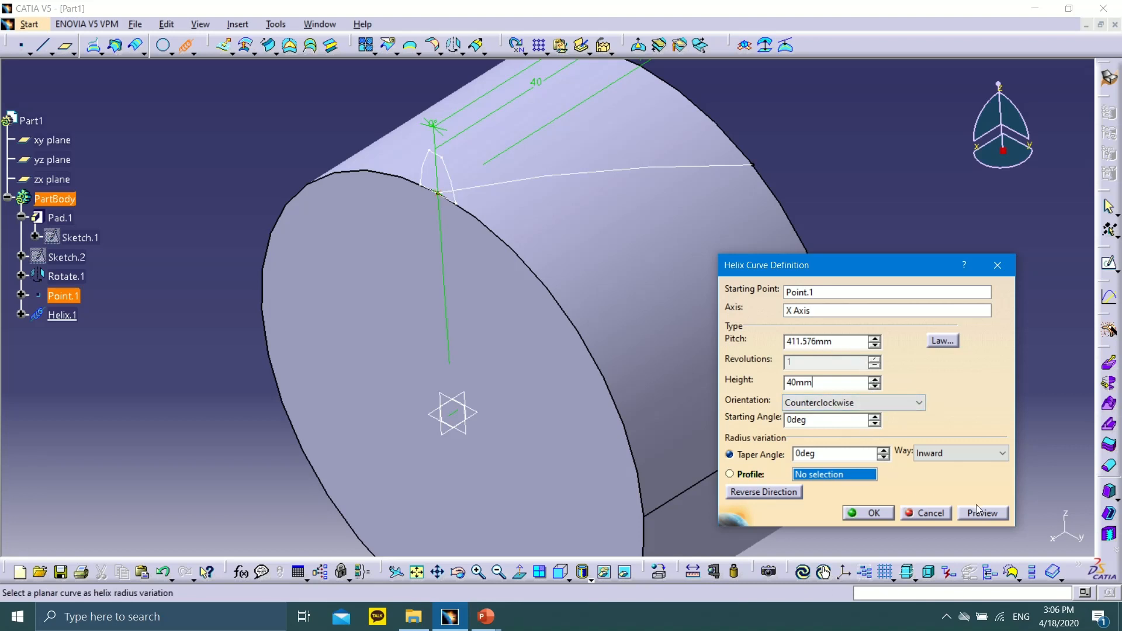
pyautogui.click(871, 514)
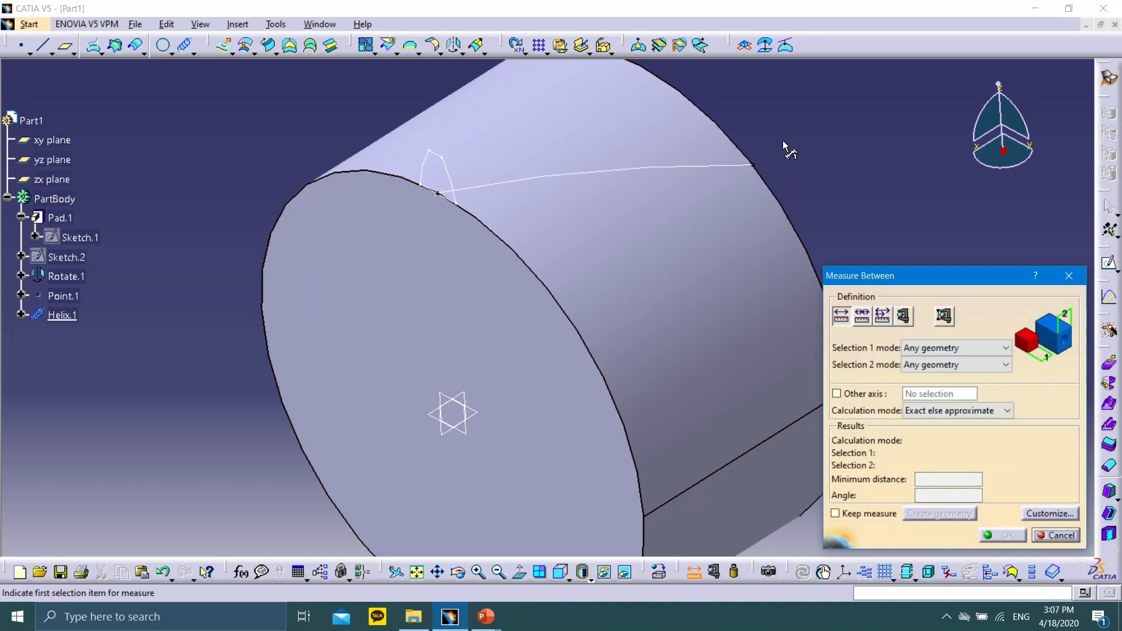
# Step: Measure the angle between the helix curve and the zx plane, inspect the curve, and discard the measurement
pyautogui.click(624, 176)
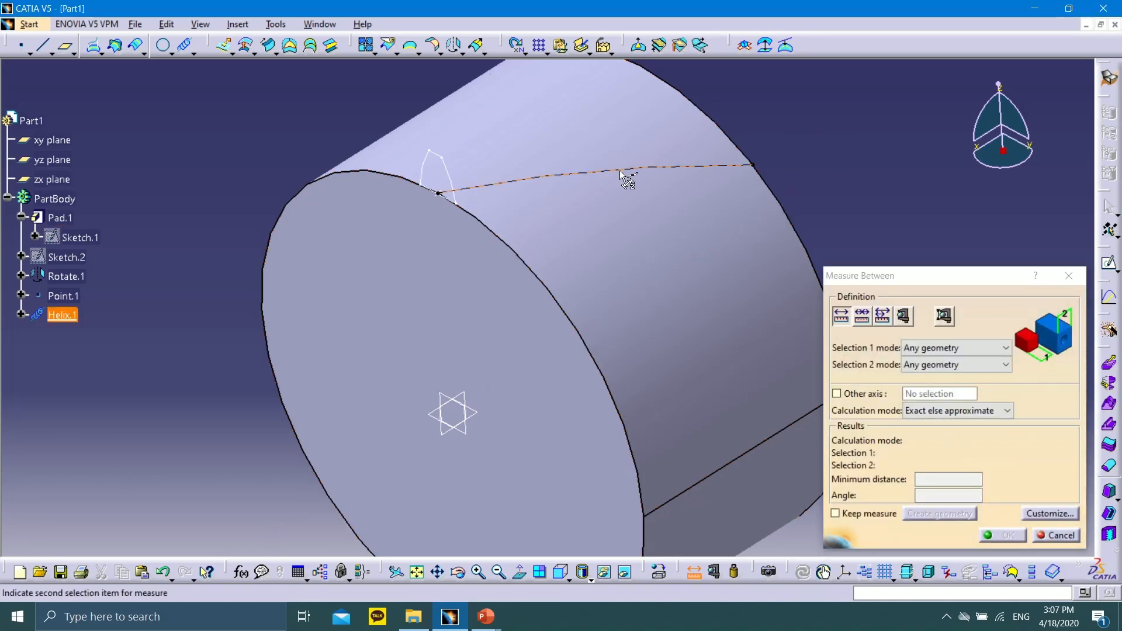
pyautogui.click(466, 395)
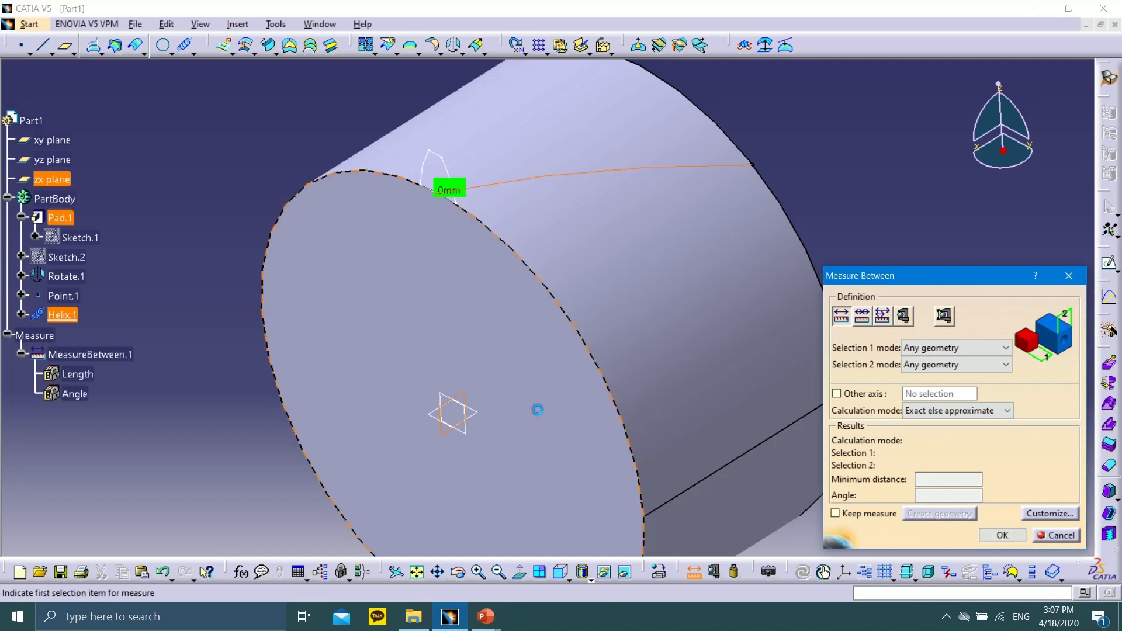
pyautogui.moveTo(943, 495); pyautogui.dragTo(934, 495)
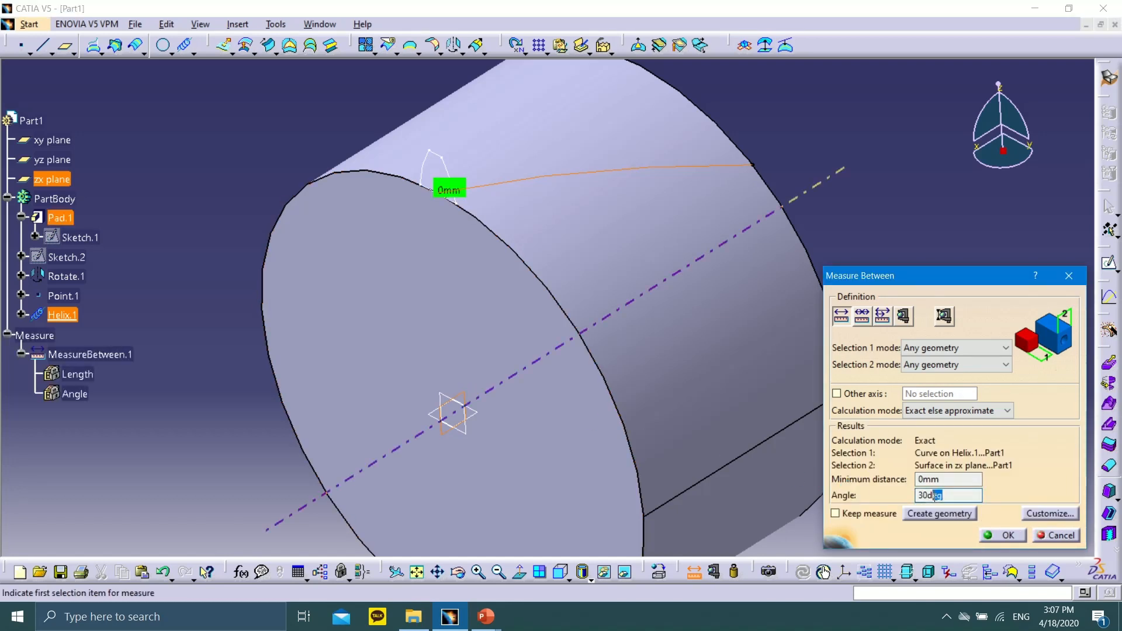
pyautogui.moveTo(935, 274); pyautogui.dragTo(857, 238)
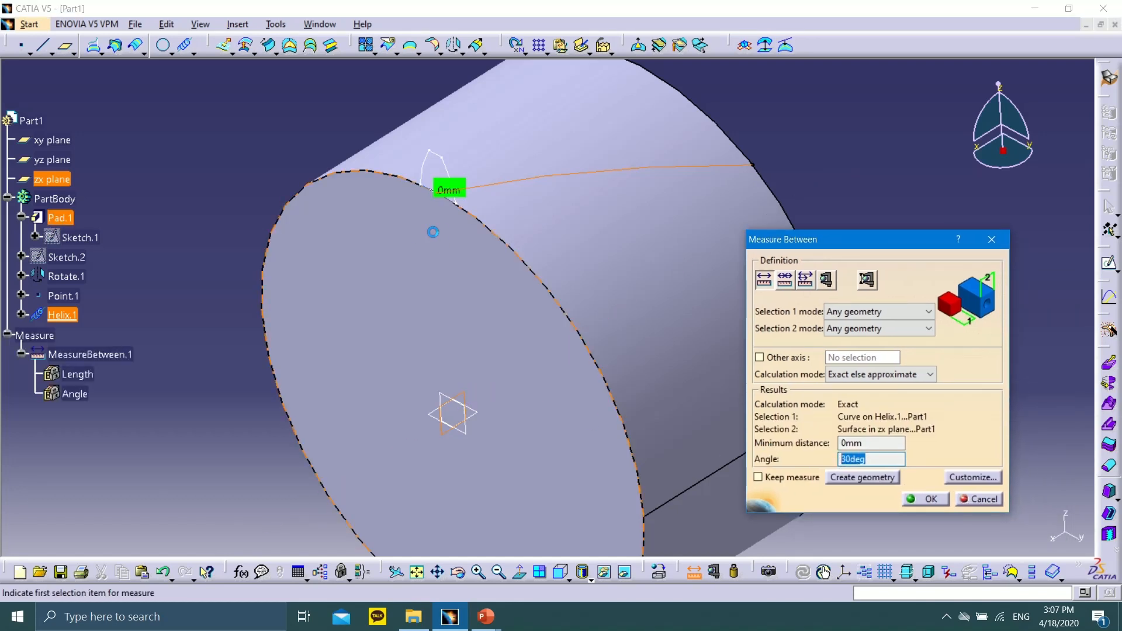
pyautogui.click(550, 207)
pyautogui.moveTo(550, 206); pyautogui.dragTo(573, 163, button='middle')
pyautogui.moveTo(820, 104); pyautogui.dragTo(710, 139, button='middle')
pyautogui.click(978, 500)
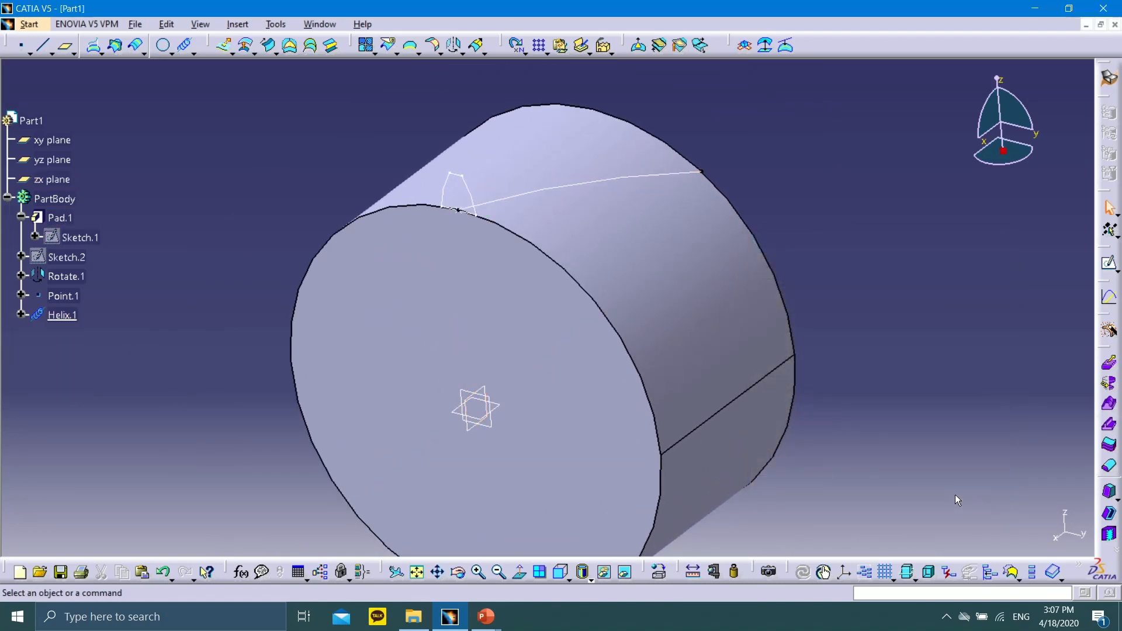
# Step: Review the pitch, height and orientation settings in the Helix.1 definition and close it
pyautogui.click(21, 315)
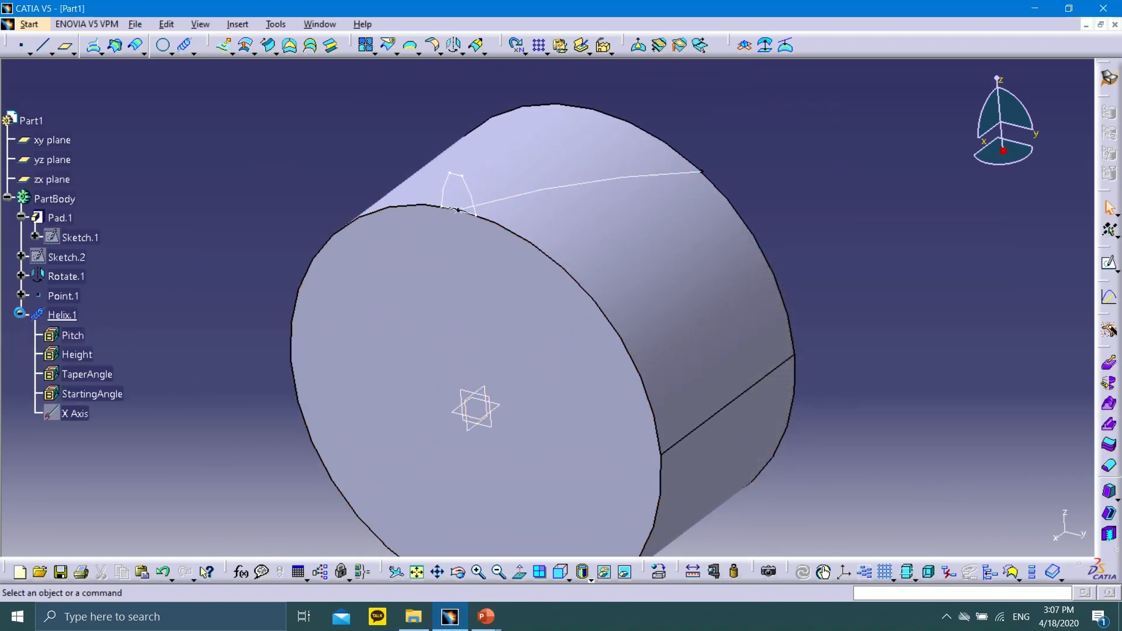
pyautogui.doubleClick(61, 315)
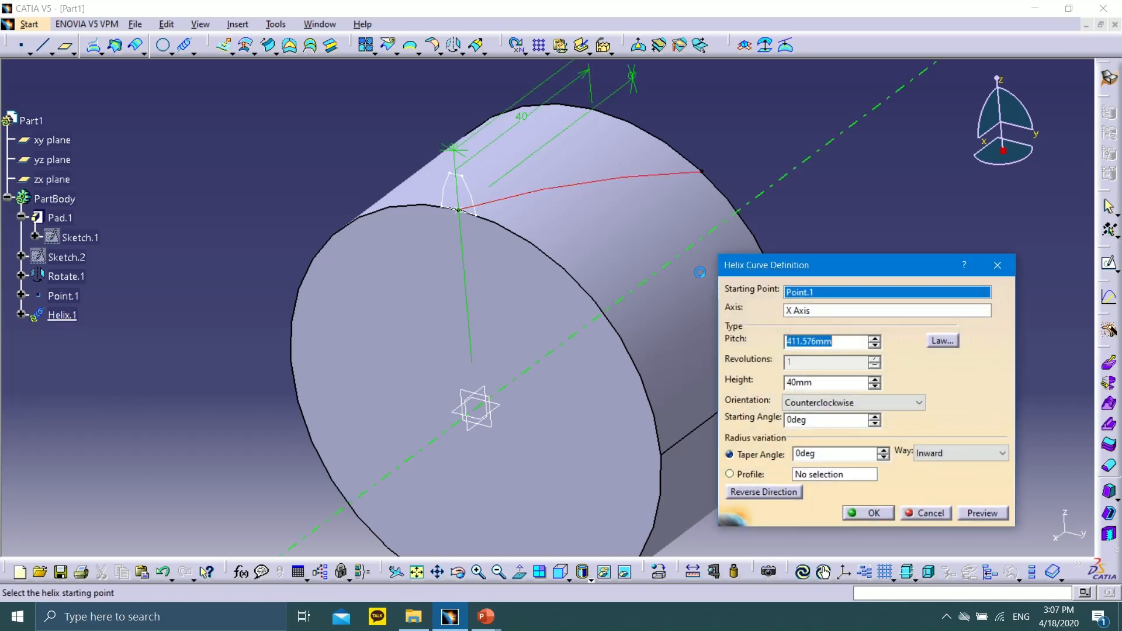
pyautogui.click(842, 342)
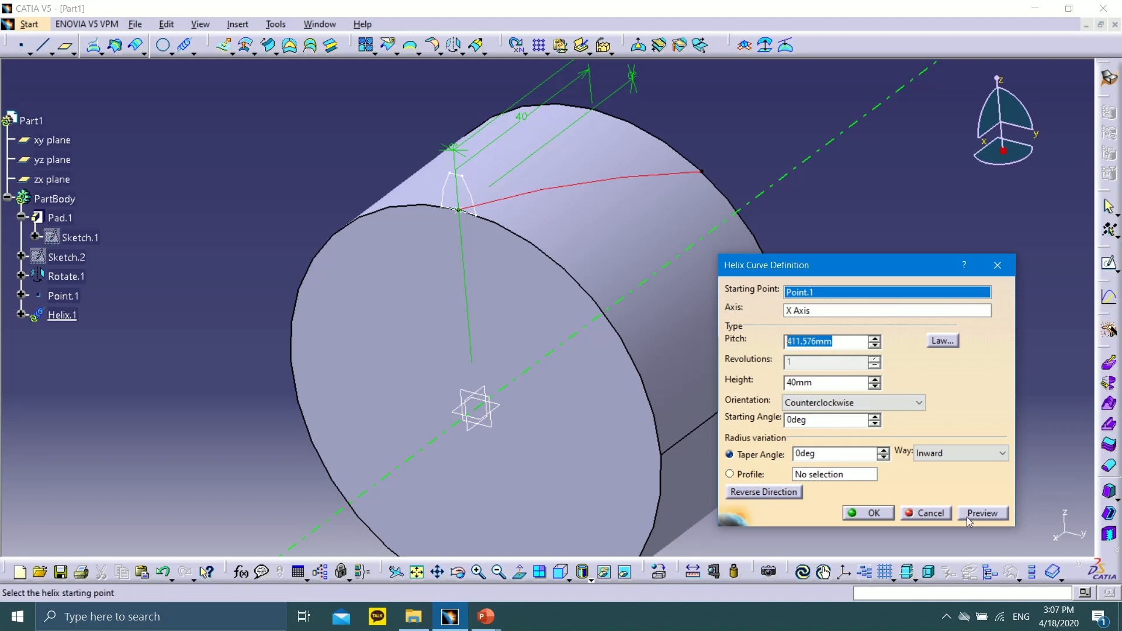
pyautogui.click(865, 514)
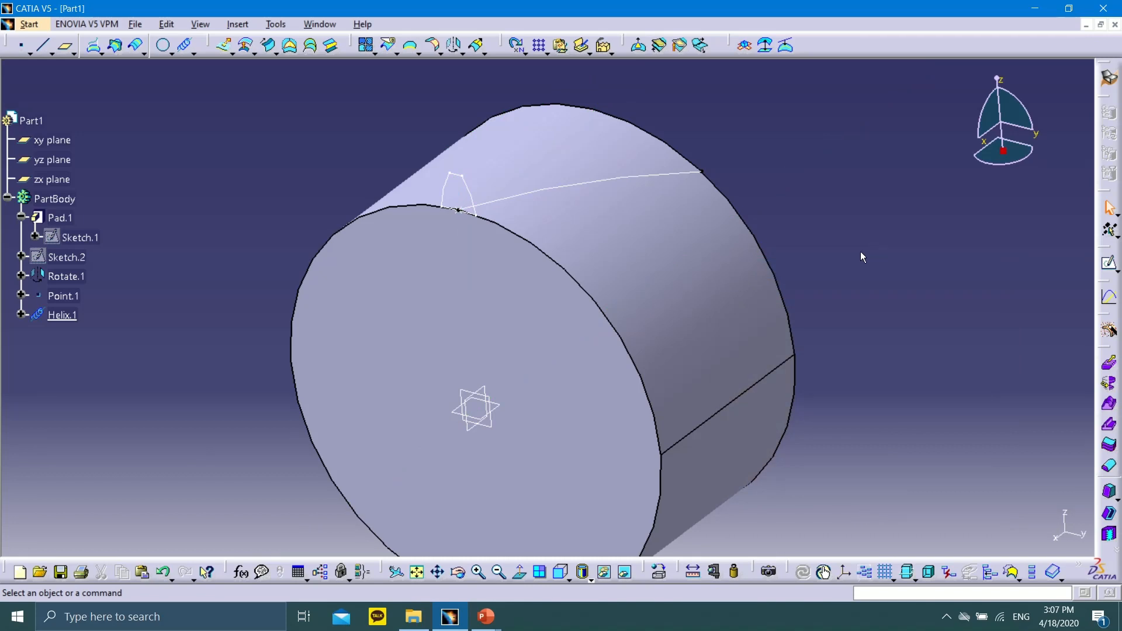
pyautogui.moveTo(668, 236); pyautogui.dragTo(679, 283, button='middle')
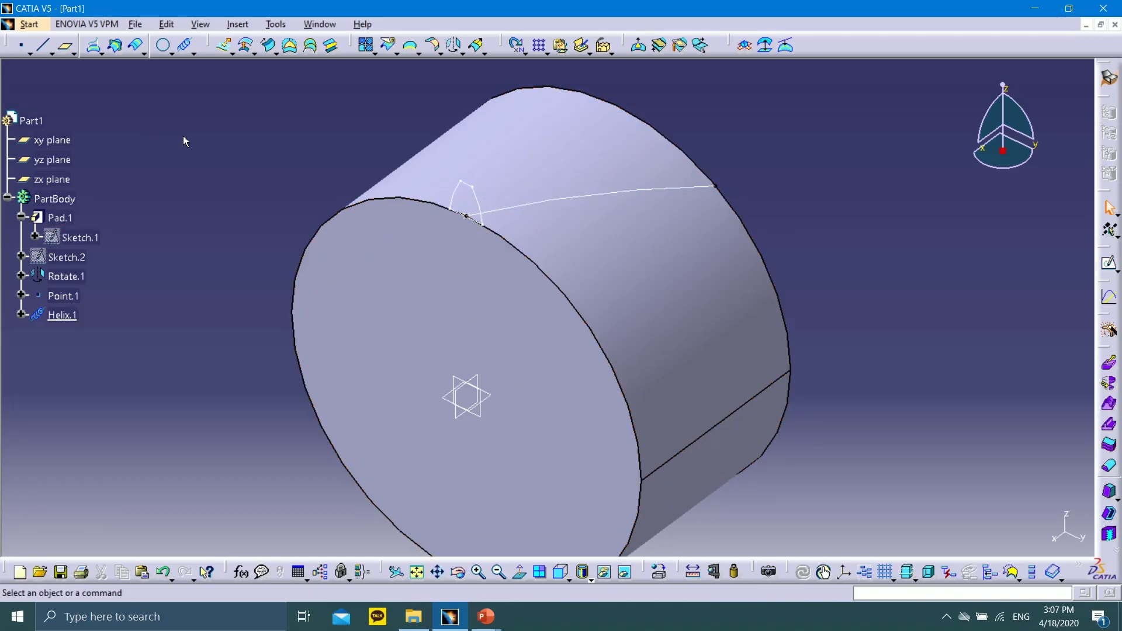
# Step: Switch from surface modelling to the Part Design workbench
pyautogui.click(31, 26)
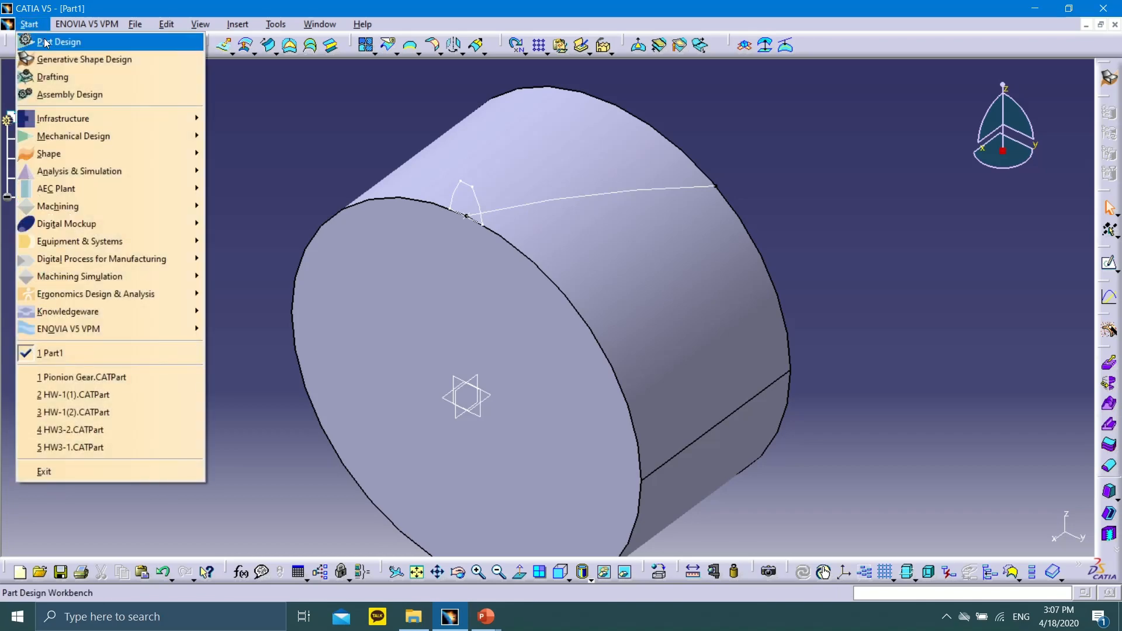
pyautogui.click(46, 42)
pyautogui.click(29, 24)
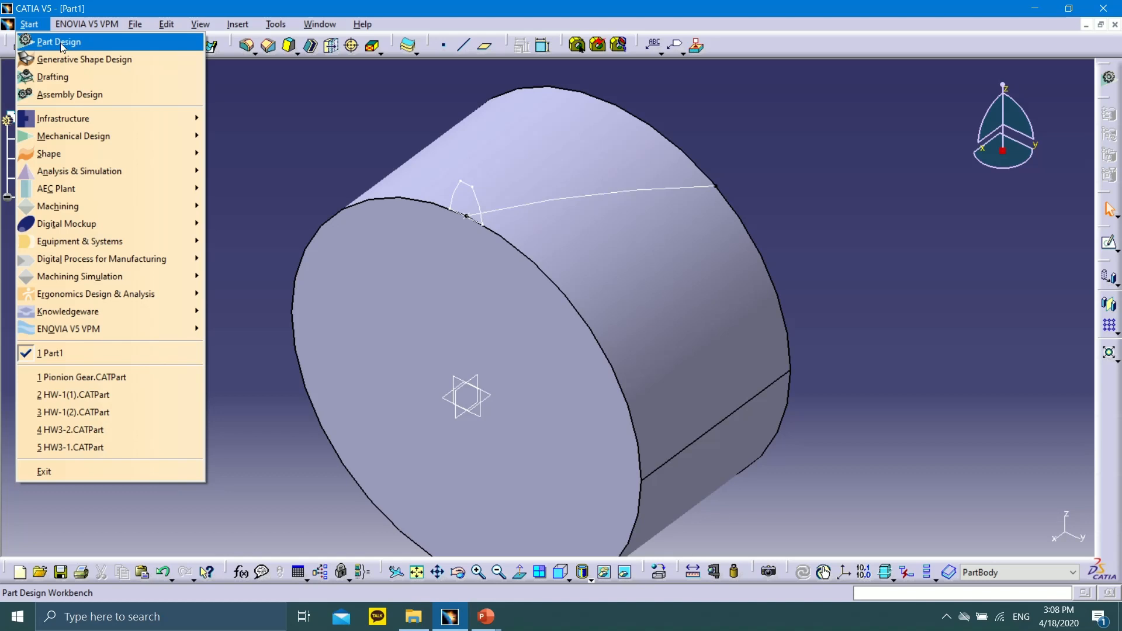
# Step: Switch to the PowerPoint slides, read the instructions for returning to Part Design and defining the rib, and return to CATIA
pyautogui.click(486, 616)
pyautogui.click(543, 559)
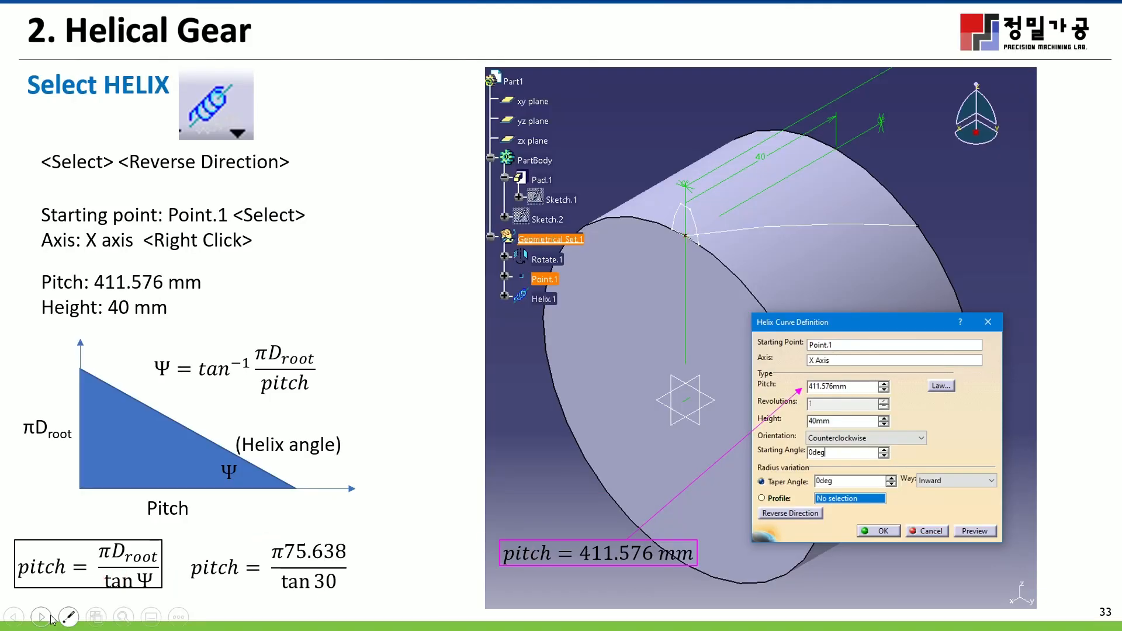
pyautogui.click(45, 615)
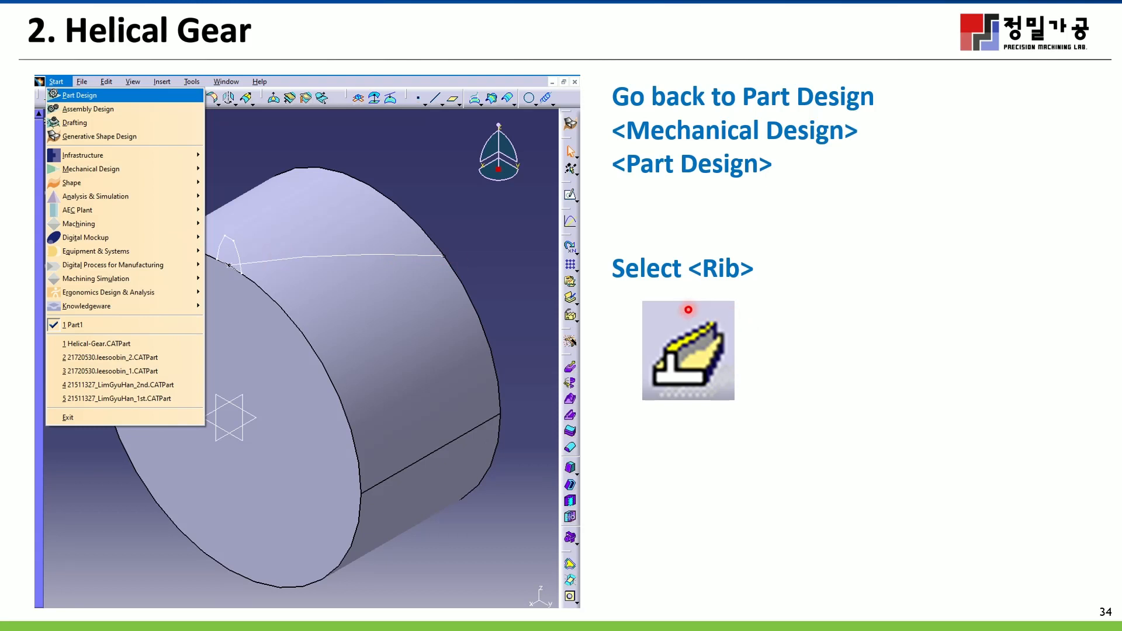
pyautogui.click(50, 621)
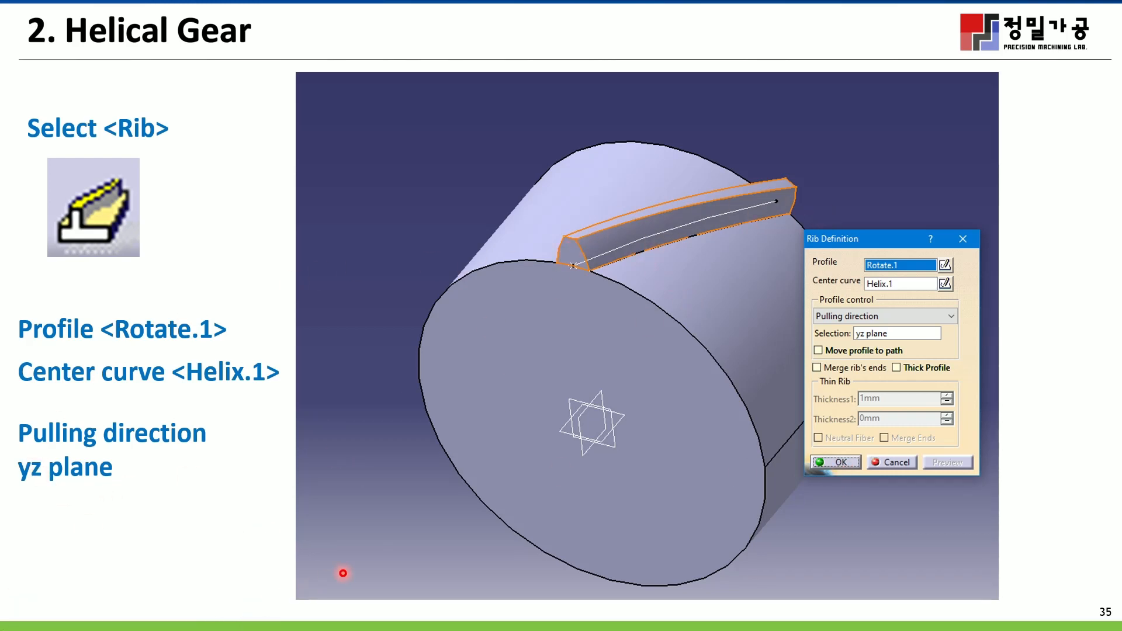
pyautogui.press('super')
pyautogui.click(456, 617)
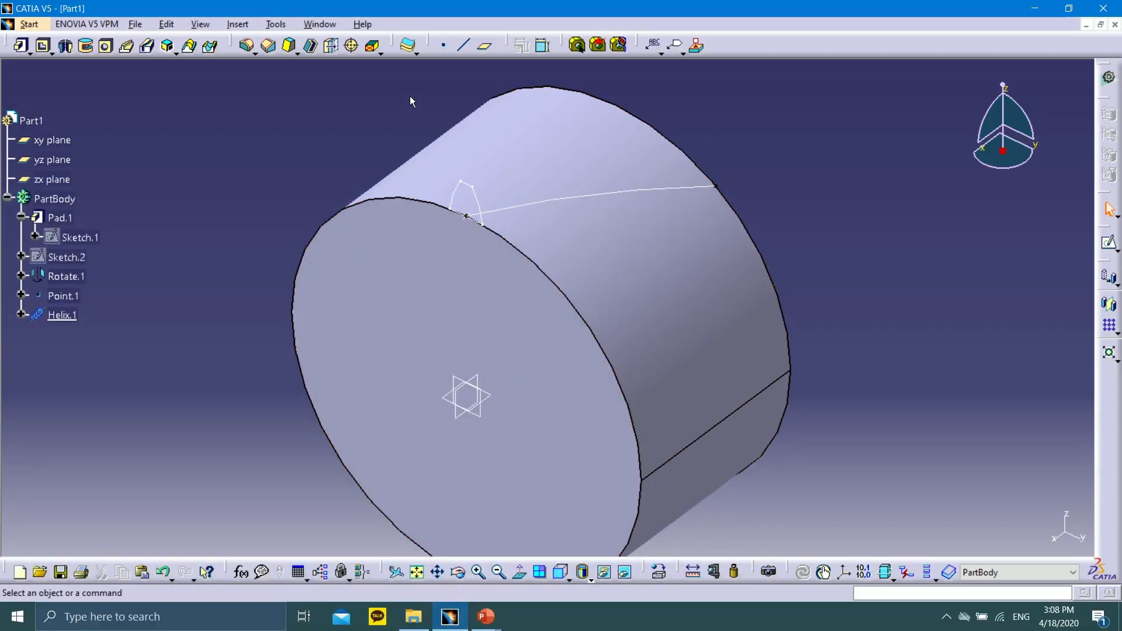
# Step: Start a Rib with the tooth profile Rotate.1 as its profile and Helix.1 as its center curve
pyautogui.click(126, 45)
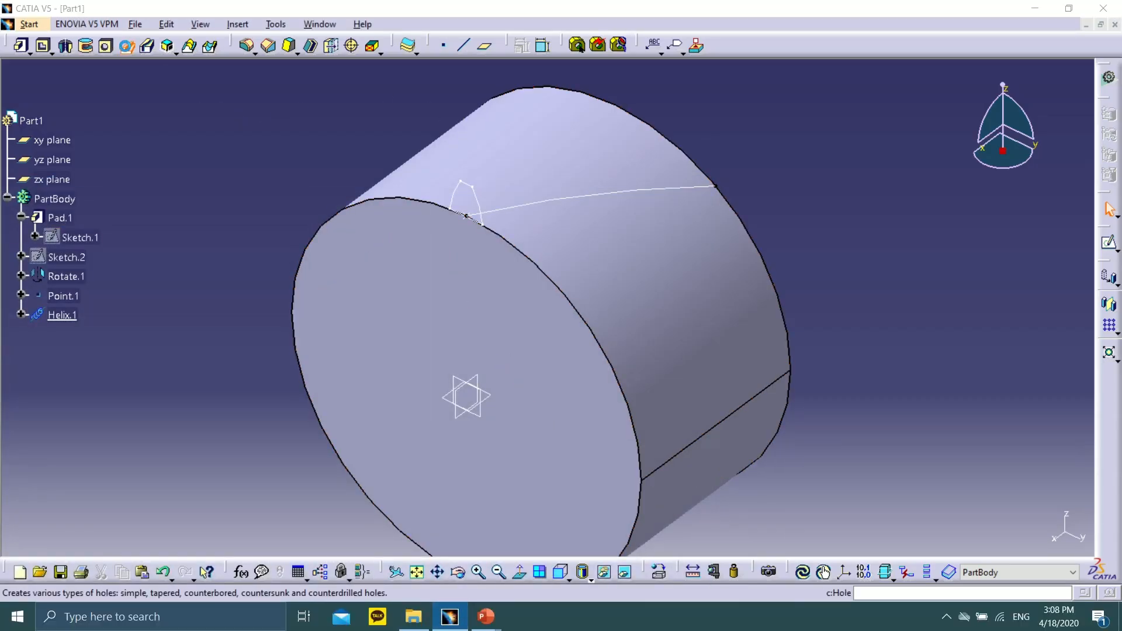
pyautogui.click(483, 198)
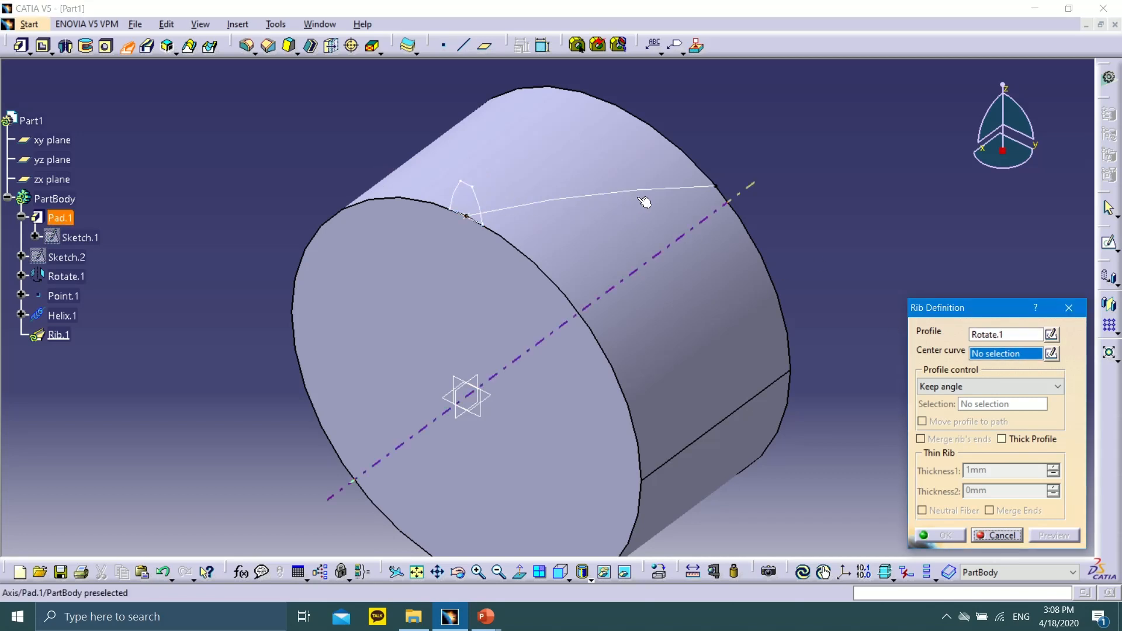
pyautogui.click(63, 316)
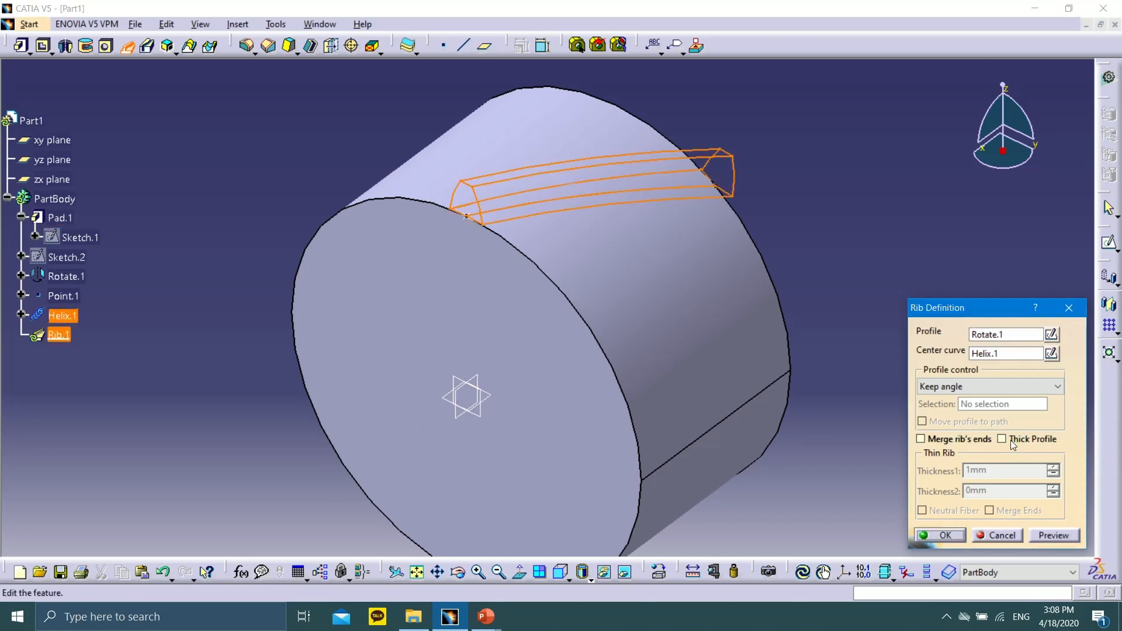
pyautogui.moveTo(594, 237); pyautogui.dragTo(608, 389, button='middle')
pyautogui.moveTo(517, 368); pyautogui.dragTo(660, 251, button='middle')
# Step: Set the rib's profile control to Pulling direction with the yz plane as reference, and create the helical tooth
pyautogui.click(930, 385)
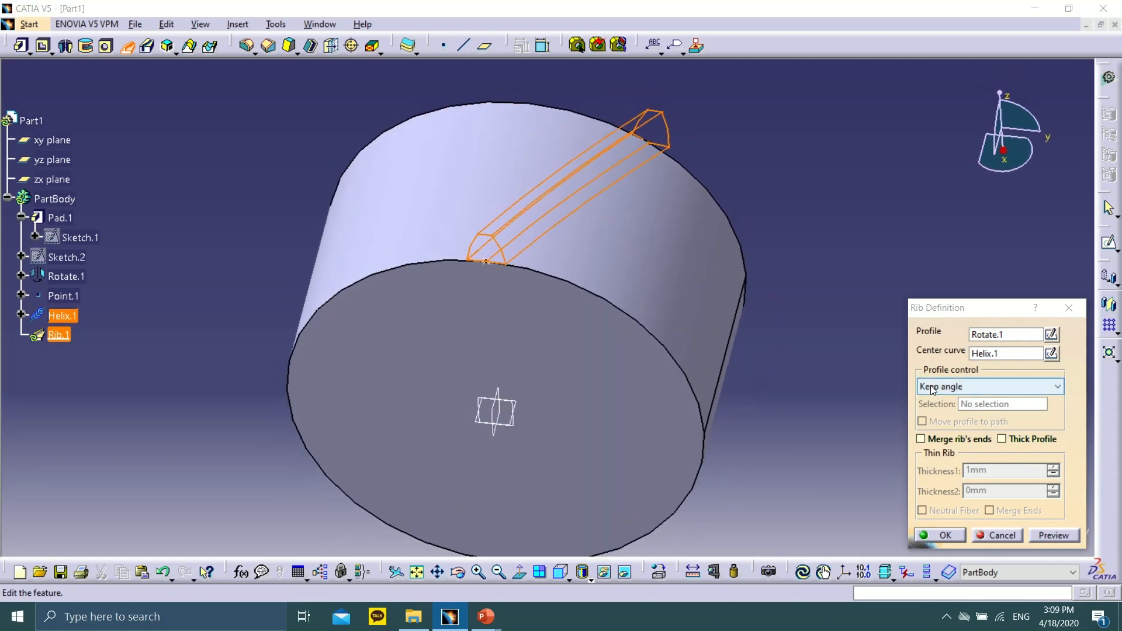
pyautogui.click(941, 413)
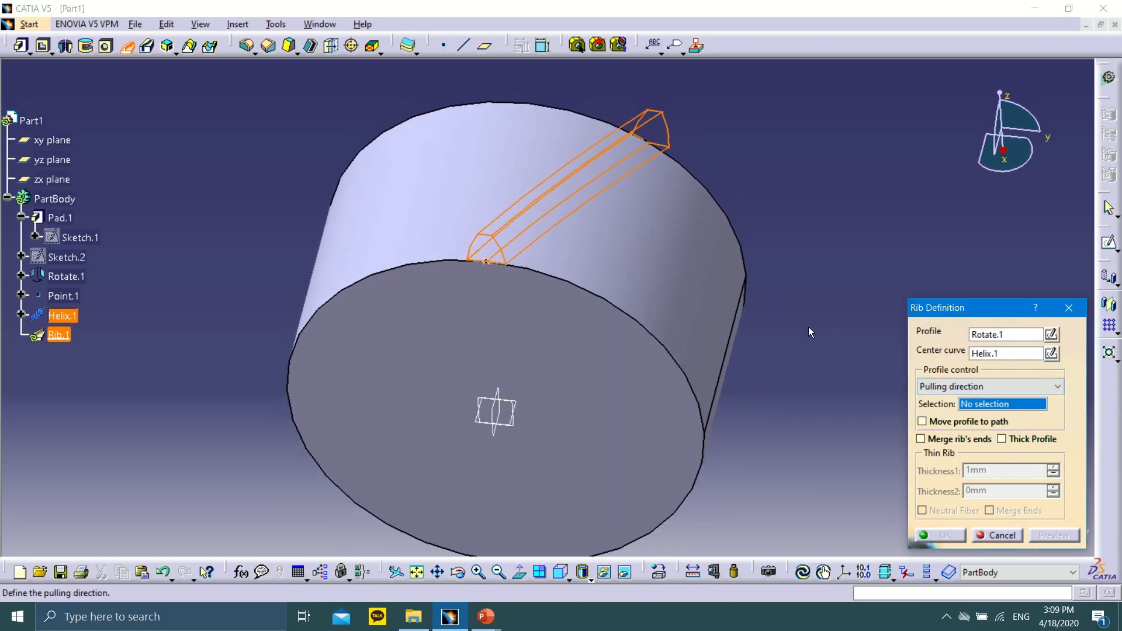
pyautogui.click(518, 408)
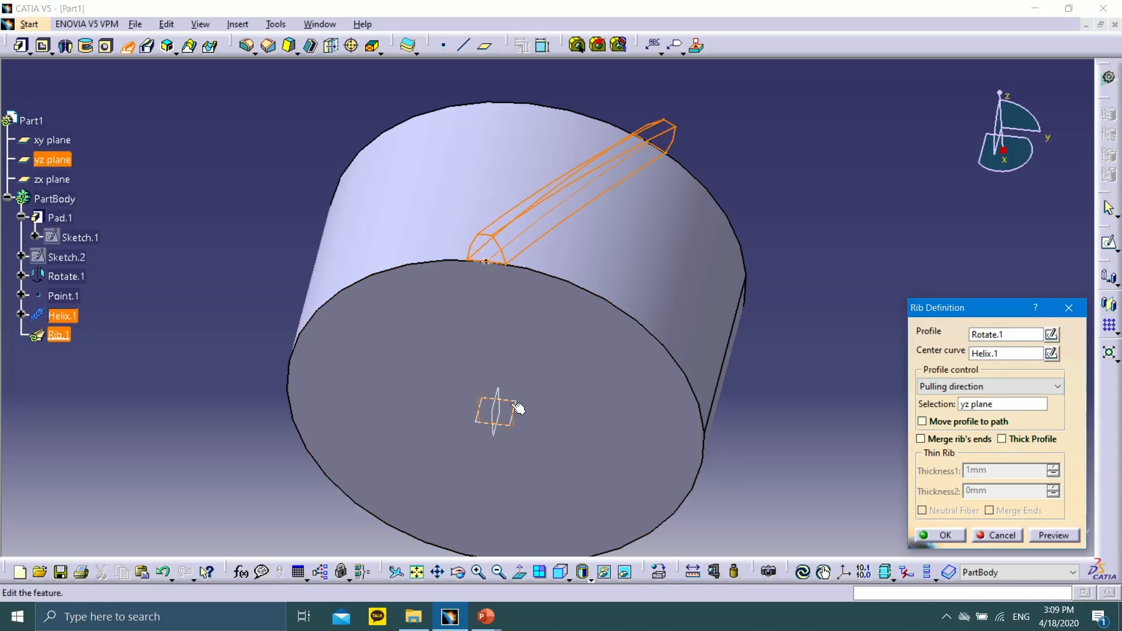
pyautogui.moveTo(685, 254); pyautogui.dragTo(619, 368, button='middle')
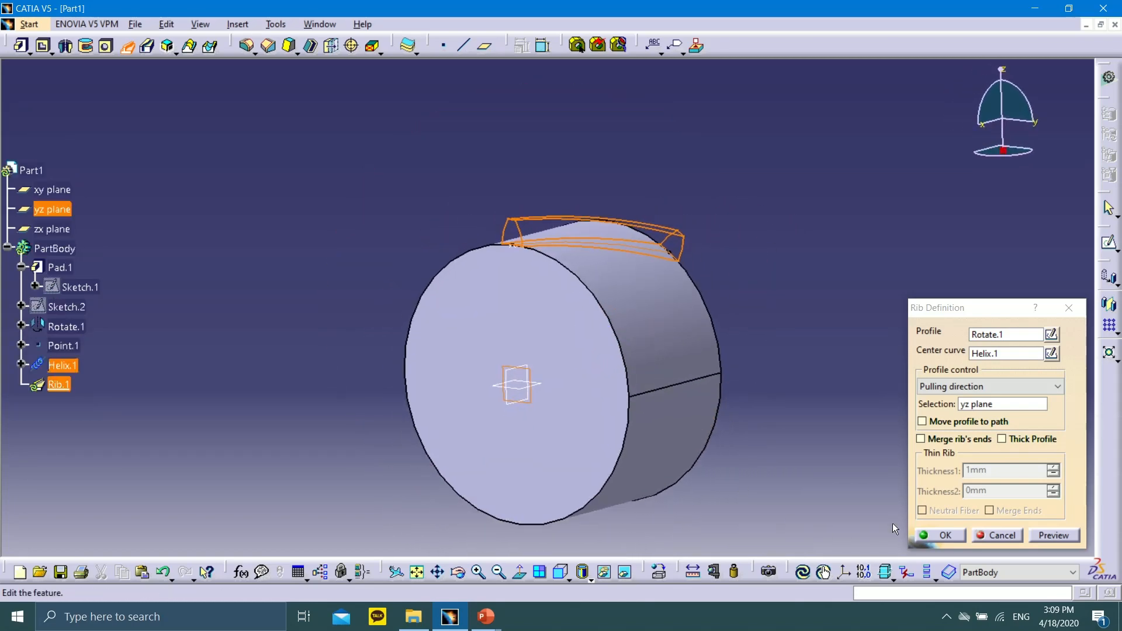
pyautogui.click(952, 528)
pyautogui.click(608, 227)
pyautogui.moveTo(607, 227); pyautogui.dragTo(538, 164)
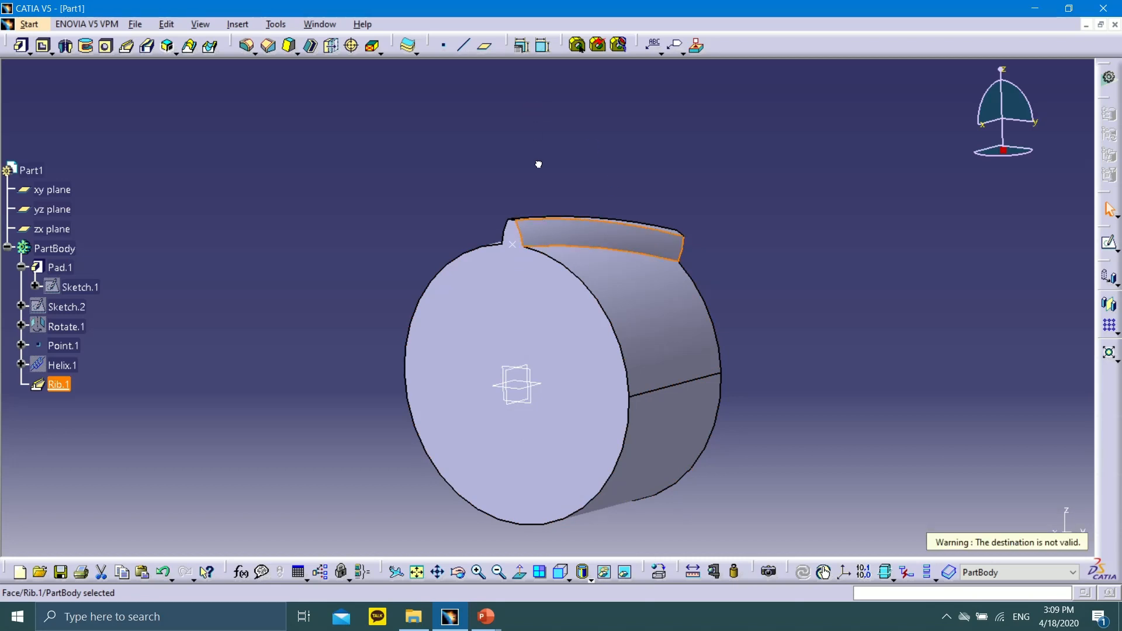
pyautogui.click(538, 164)
# Step: Hide Point.1 at the base of the tooth
pyautogui.moveTo(596, 313); pyautogui.dragTo(558, 300, button='middle')
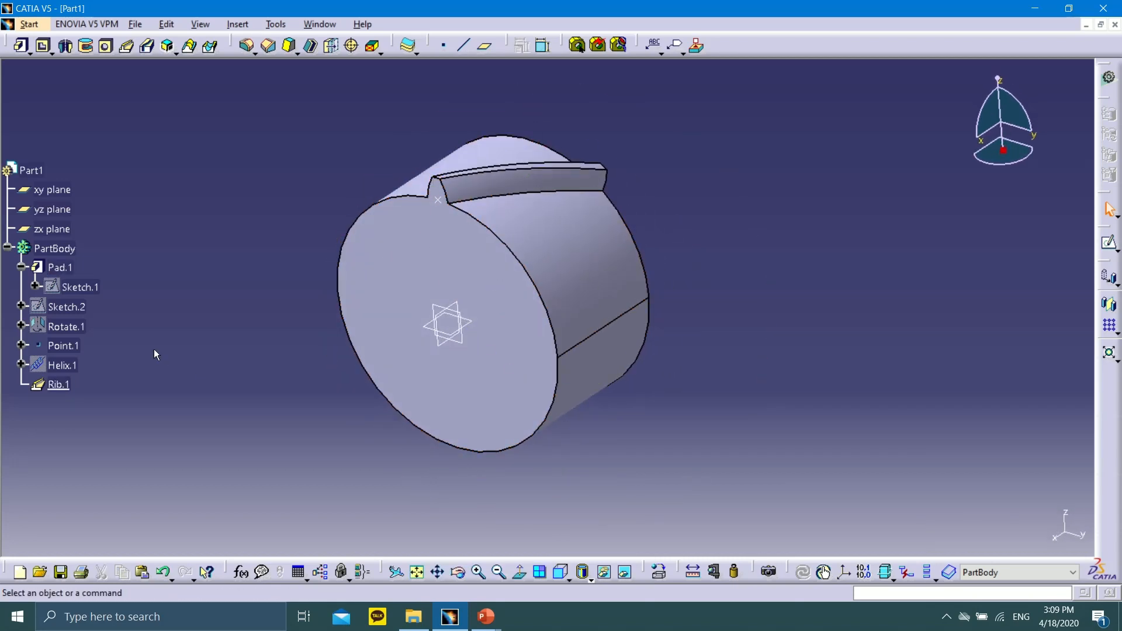
pyautogui.rightClick(59, 346)
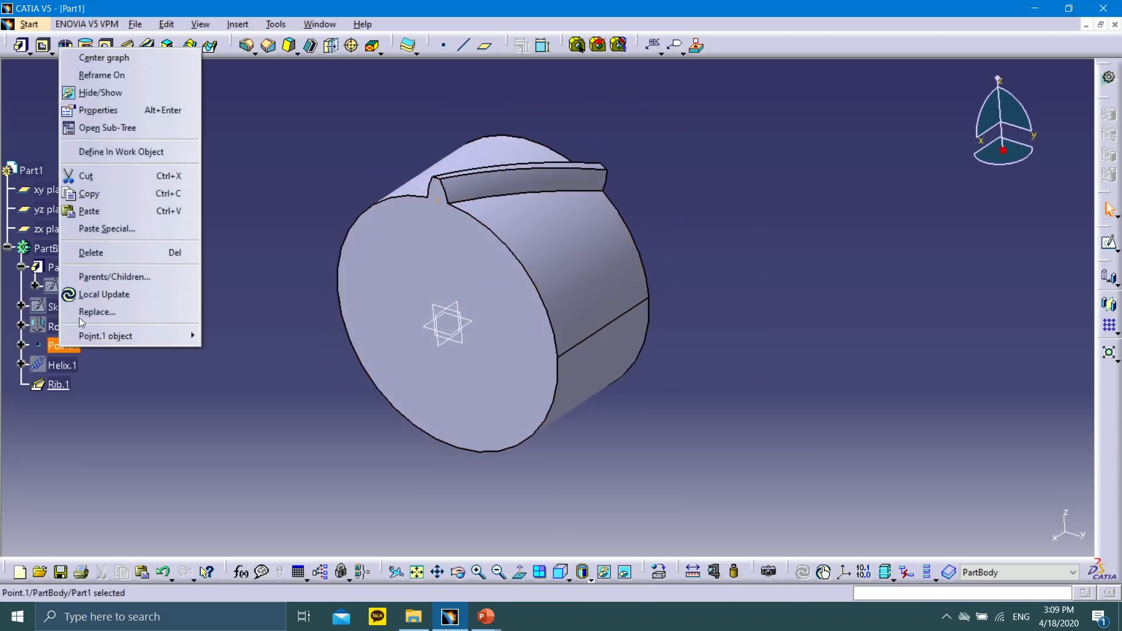
pyautogui.click(96, 94)
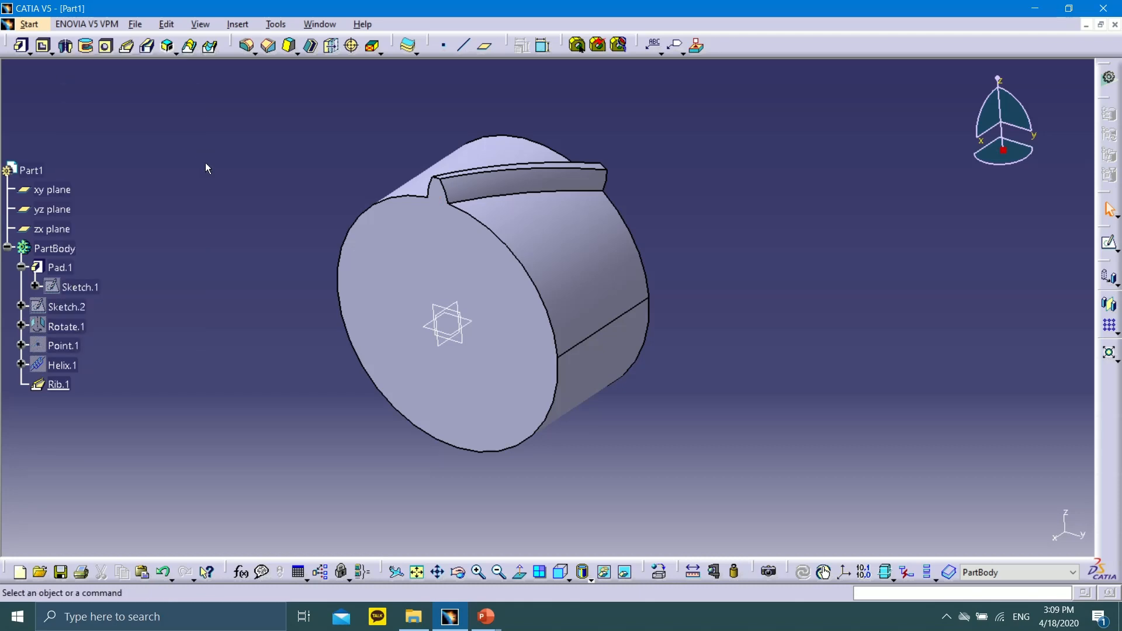
pyautogui.moveTo(681, 210); pyautogui.dragTo(602, 180, button='middle')
pyautogui.moveTo(602, 180); pyautogui.dragTo(534, 220, button='middle')
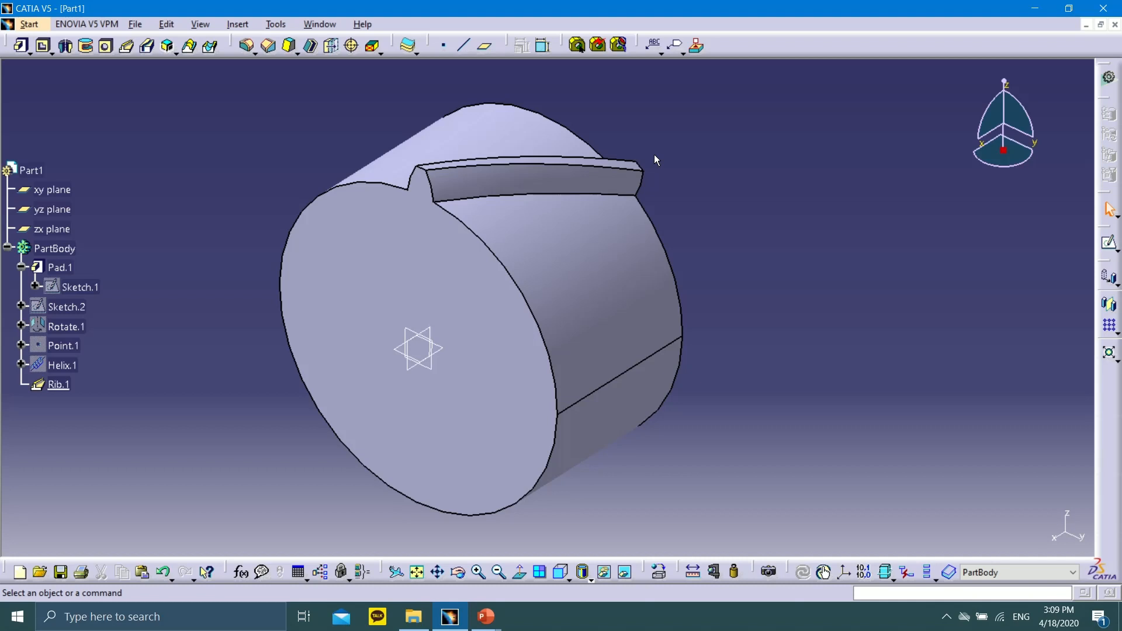
# Step: Apply a 1 mm Edge Fillet to the two root edges where the helical tooth meets the gear blank
pyautogui.click(246, 45)
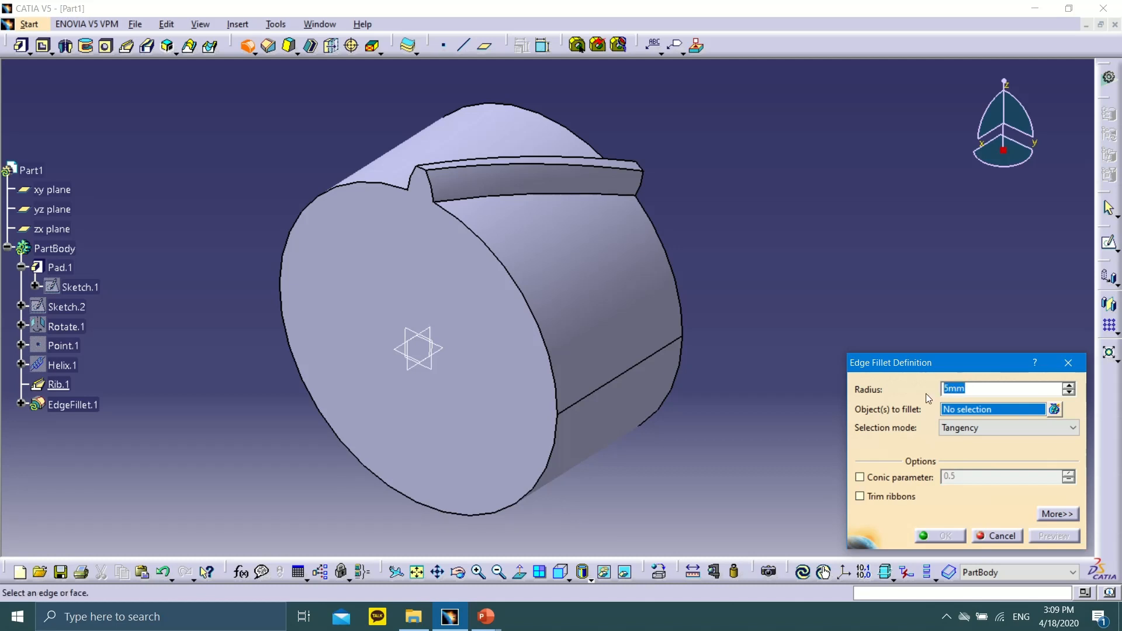
pyautogui.write('1')
pyautogui.click(535, 195)
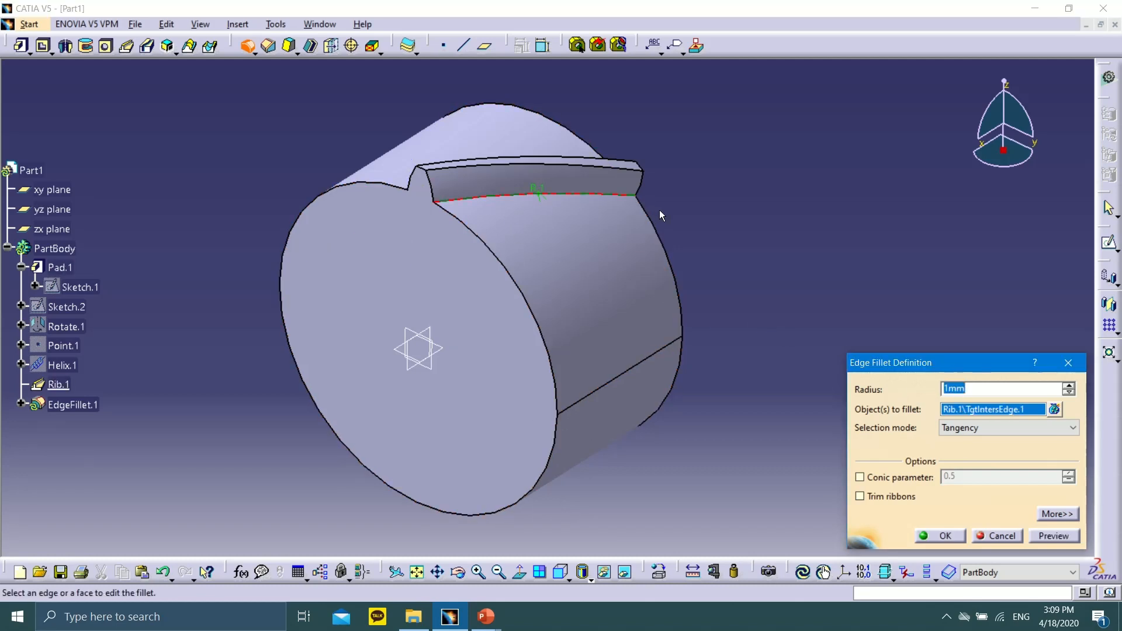
pyautogui.moveTo(672, 202); pyautogui.dragTo(573, 348, button='middle')
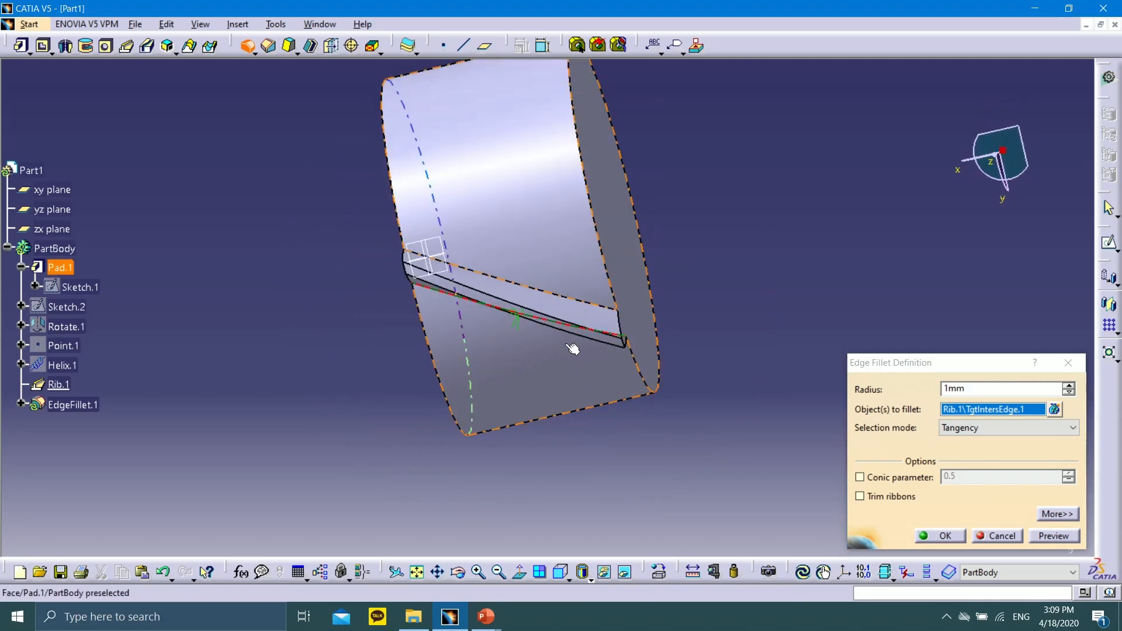
pyautogui.click(545, 295)
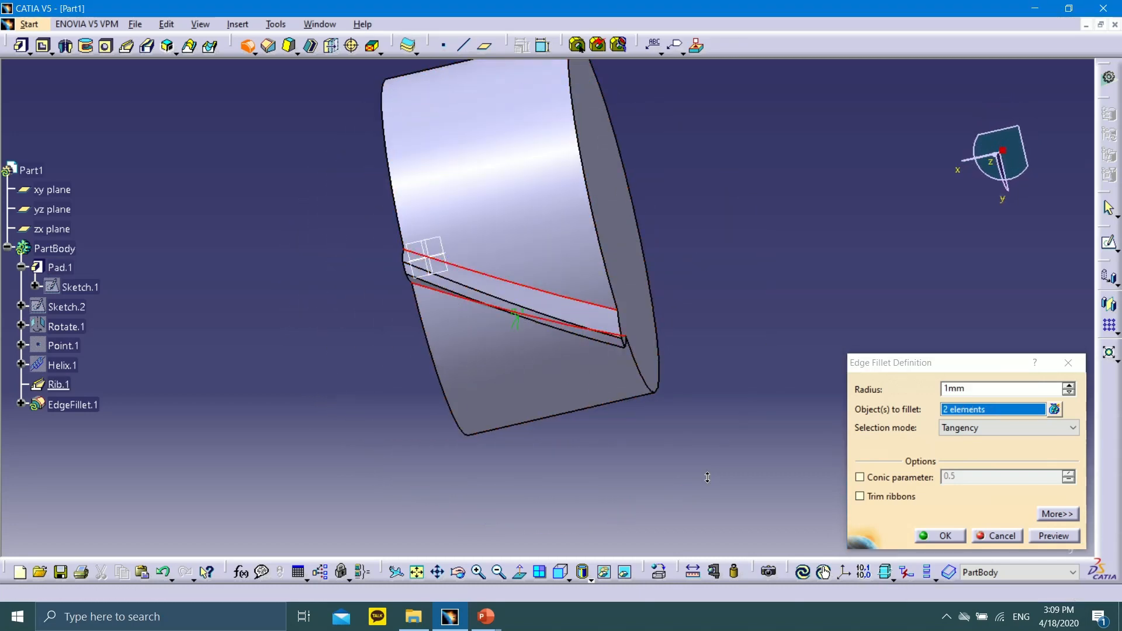
pyautogui.moveTo(708, 478); pyautogui.dragTo(748, 252, button='middle')
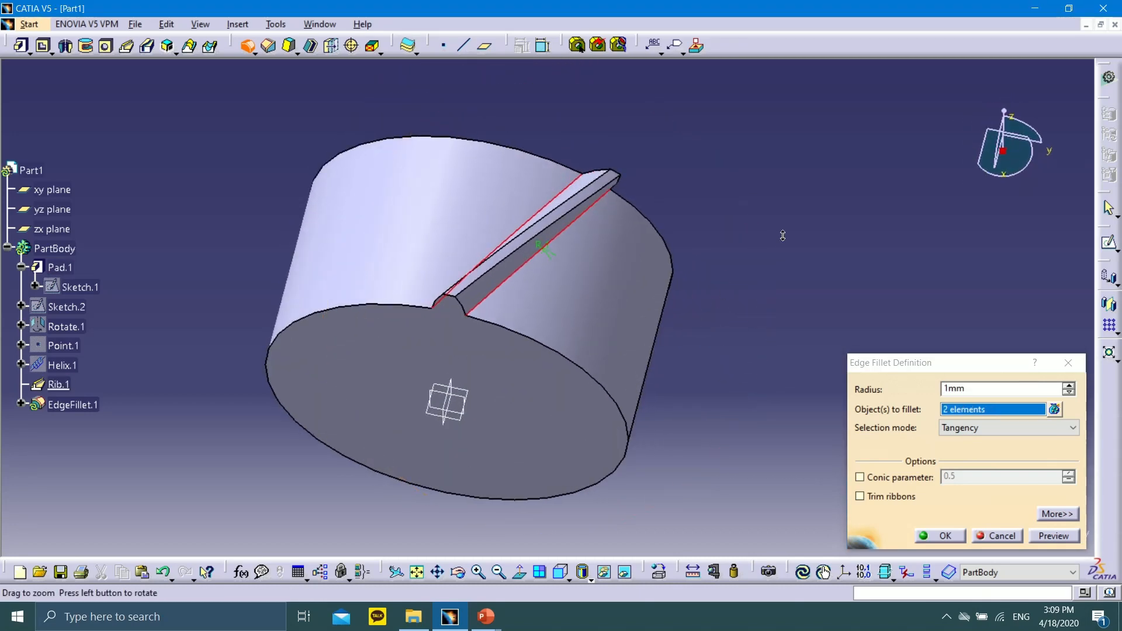
pyautogui.click(931, 535)
pyautogui.click(629, 403)
pyautogui.moveTo(628, 403); pyautogui.dragTo(703, 309, button='middle')
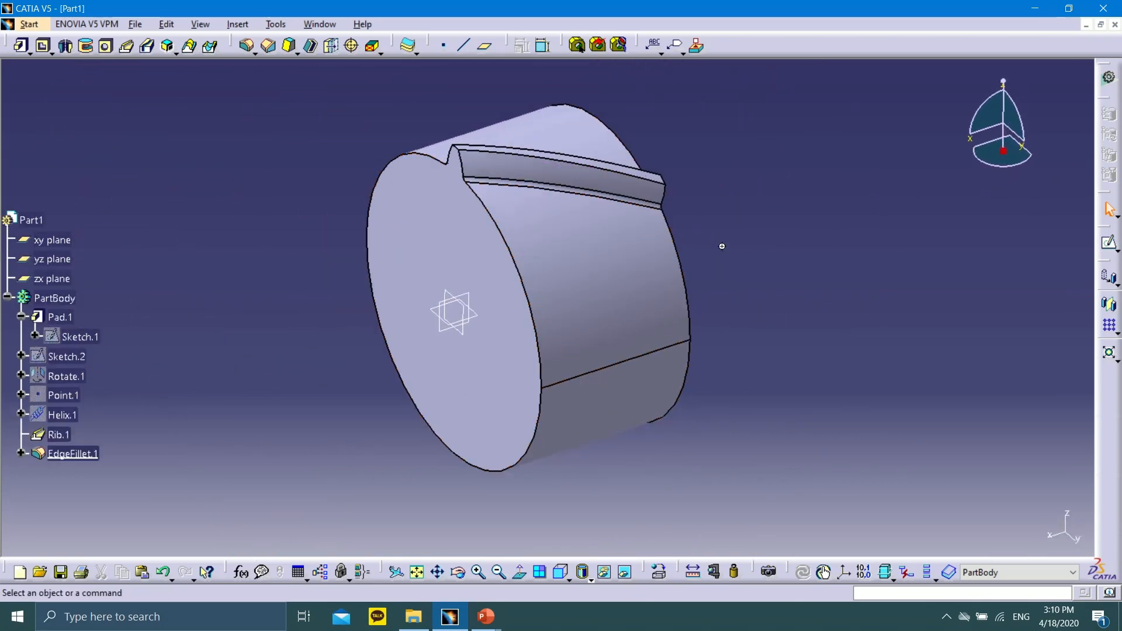
pyautogui.moveTo(723, 246)
pyautogui.mouseDown(button='middle')
pyautogui.moveTo(656, 238)
pyautogui.moveTo(624, 250)
pyautogui.moveTo(652, 228)
pyautogui.moveTo(691, 220)
pyautogui.moveTo(709, 263)
pyautogui.moveTo(653, 181)
pyautogui.moveTo(711, 226)
pyautogui.mouseUp(button='middle')
pyautogui.scroll(-5, 714, 226)
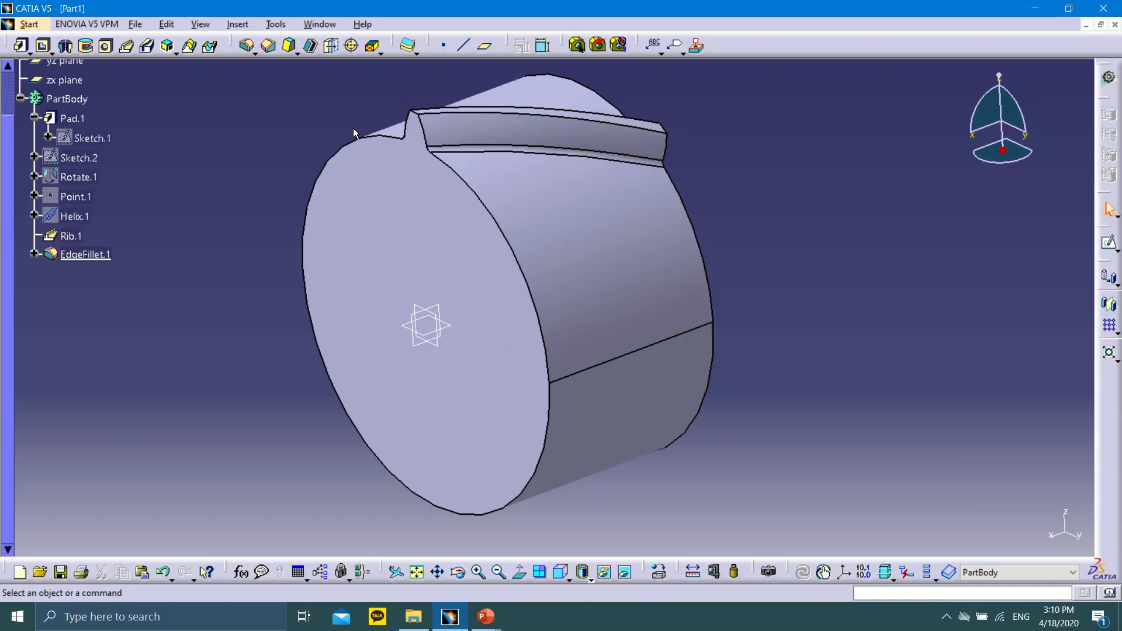
# Step: Switch to the PowerPoint slides, read the edge fillet and circular pattern instructions, and return to CATIA
pyautogui.click(486, 617)
pyautogui.click(538, 542)
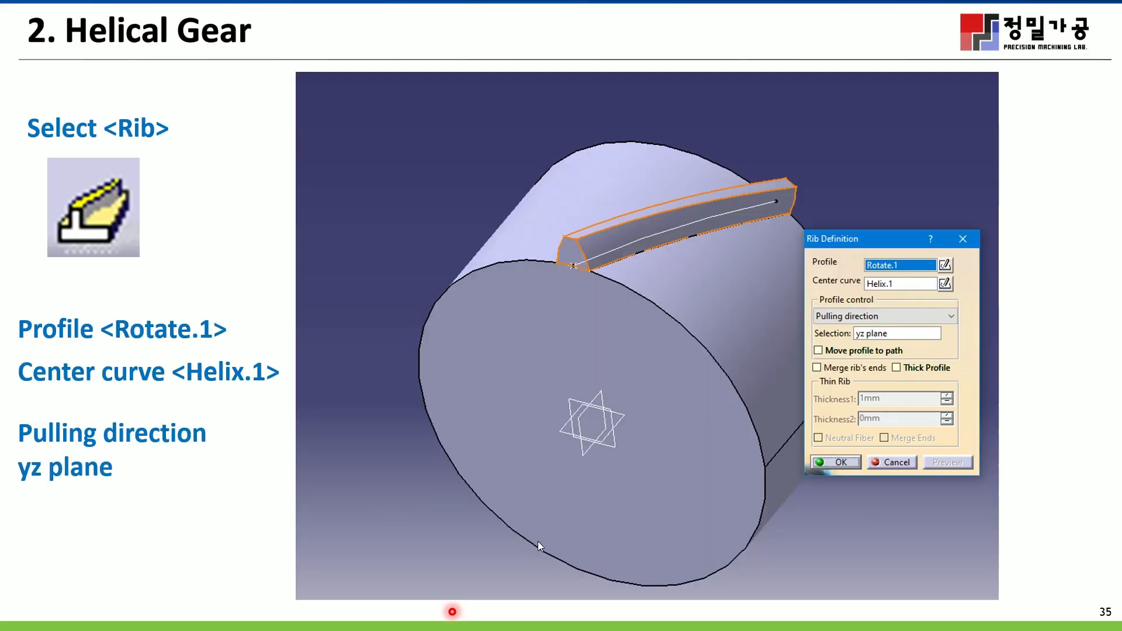
pyautogui.click(41, 617)
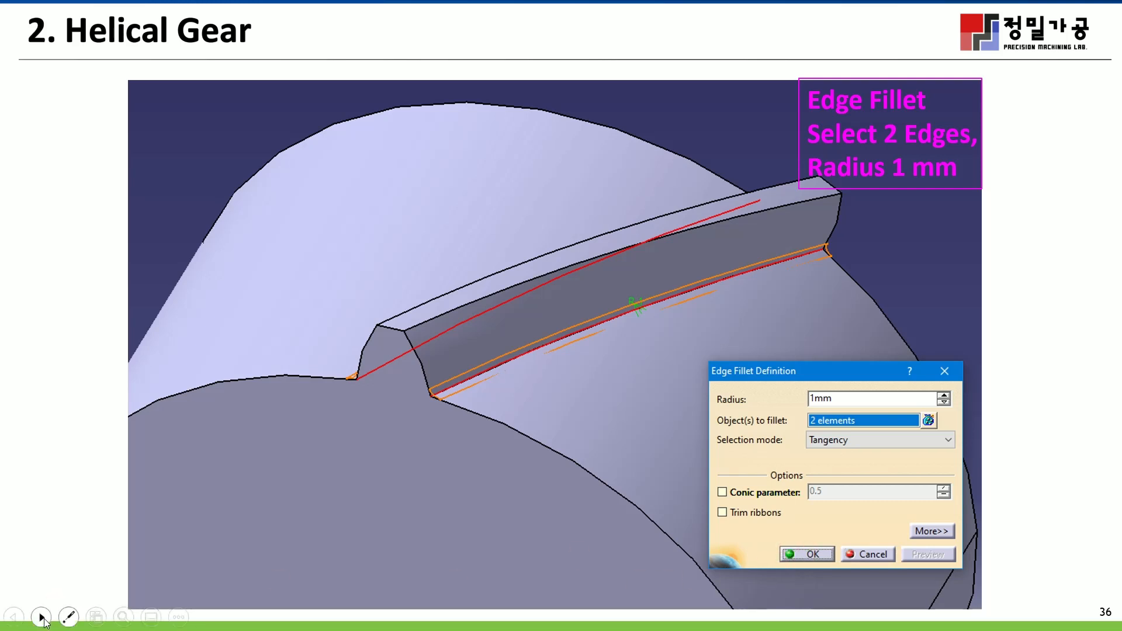
pyautogui.click(42, 617)
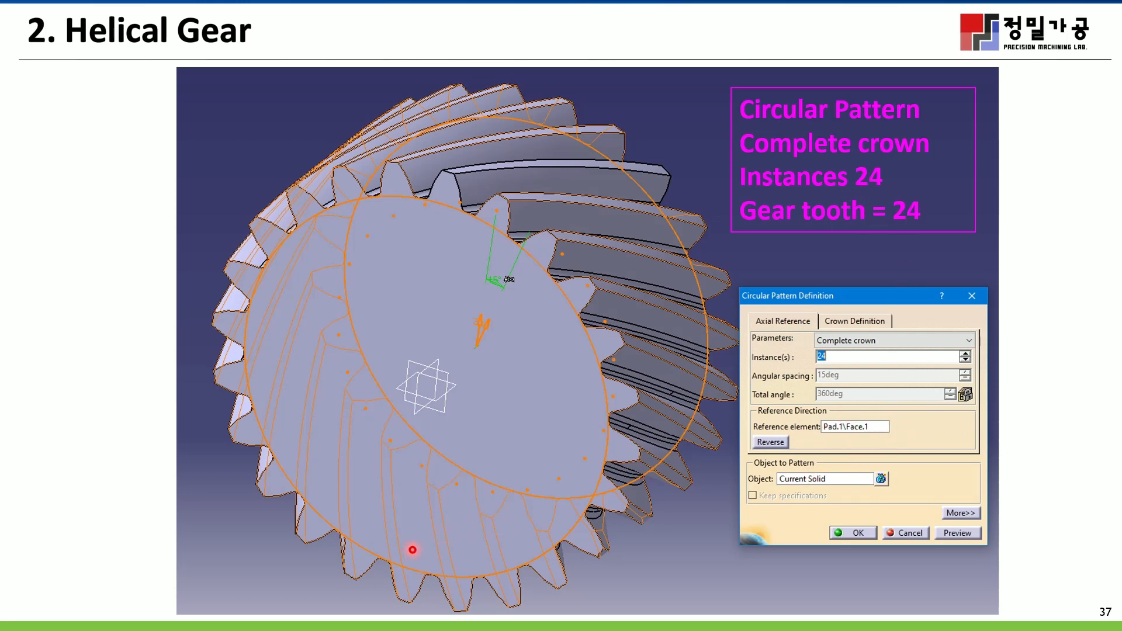
pyautogui.press('super')
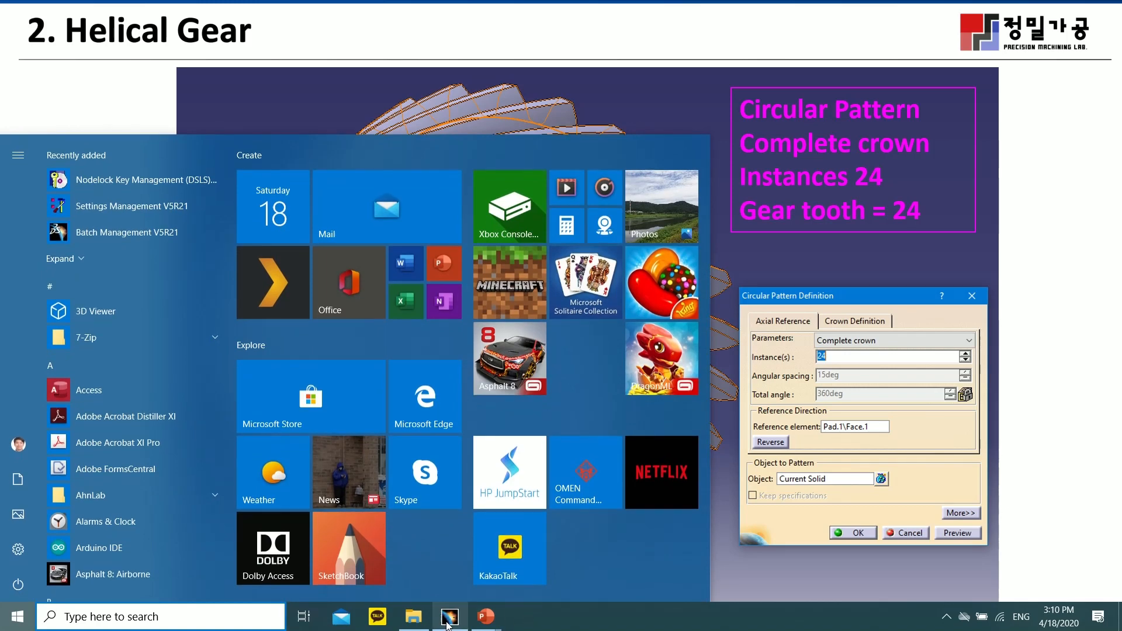
pyautogui.click(448, 623)
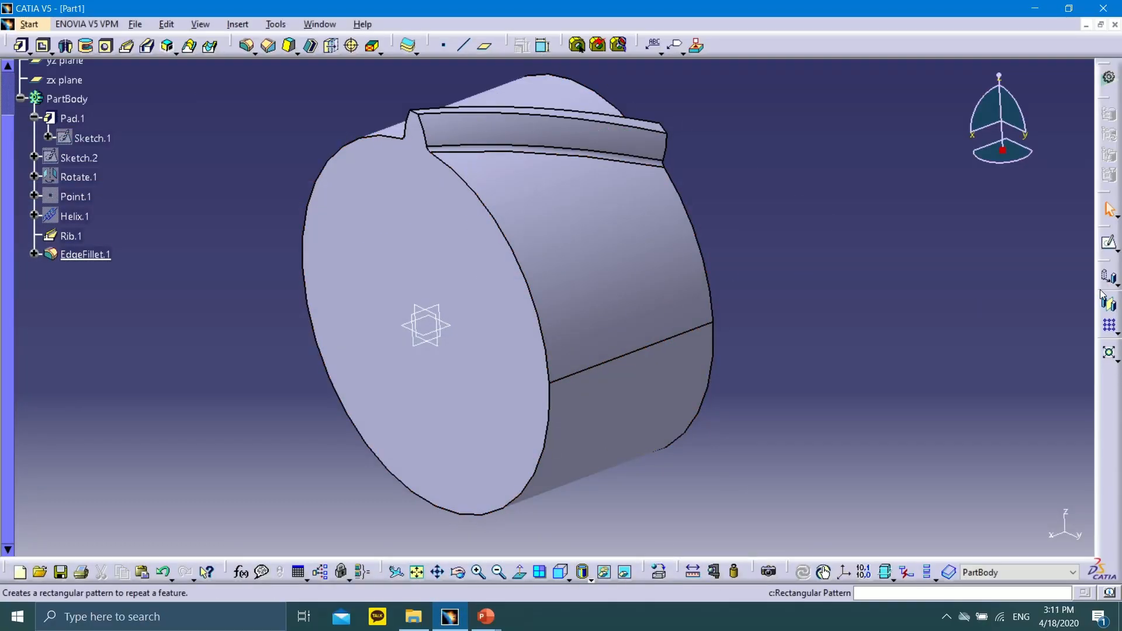
# Step: Start a Circular Pattern of the current solid, set to Complete crown with 24 instances
pyautogui.moveTo(1102, 270); pyautogui.dragTo(560, 38)
pyautogui.click(636, 55)
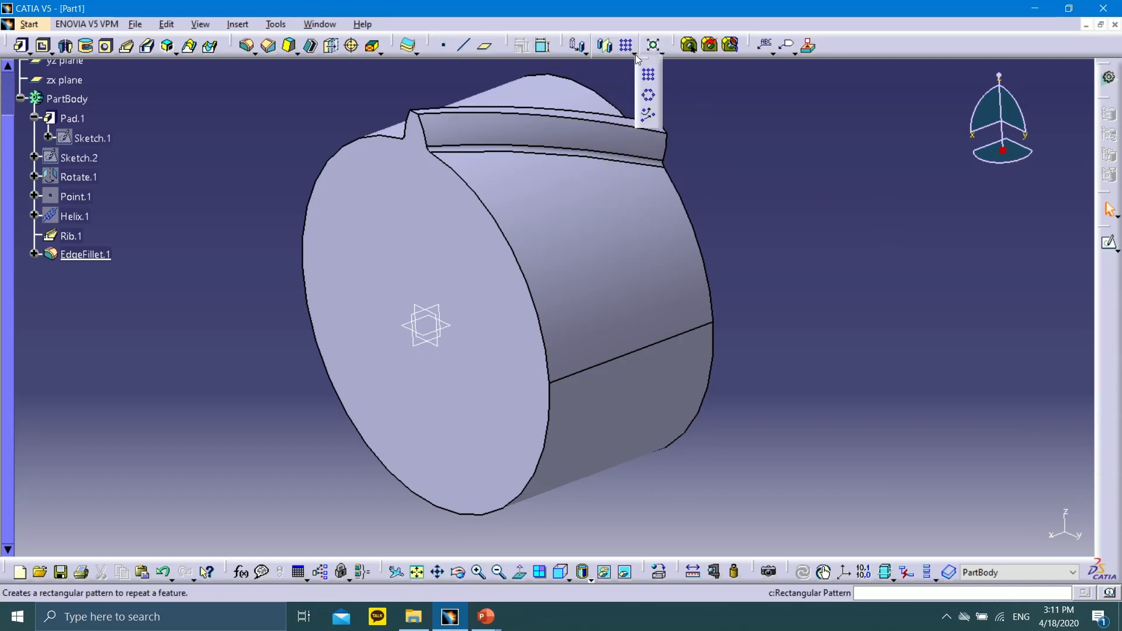
pyautogui.click(654, 104)
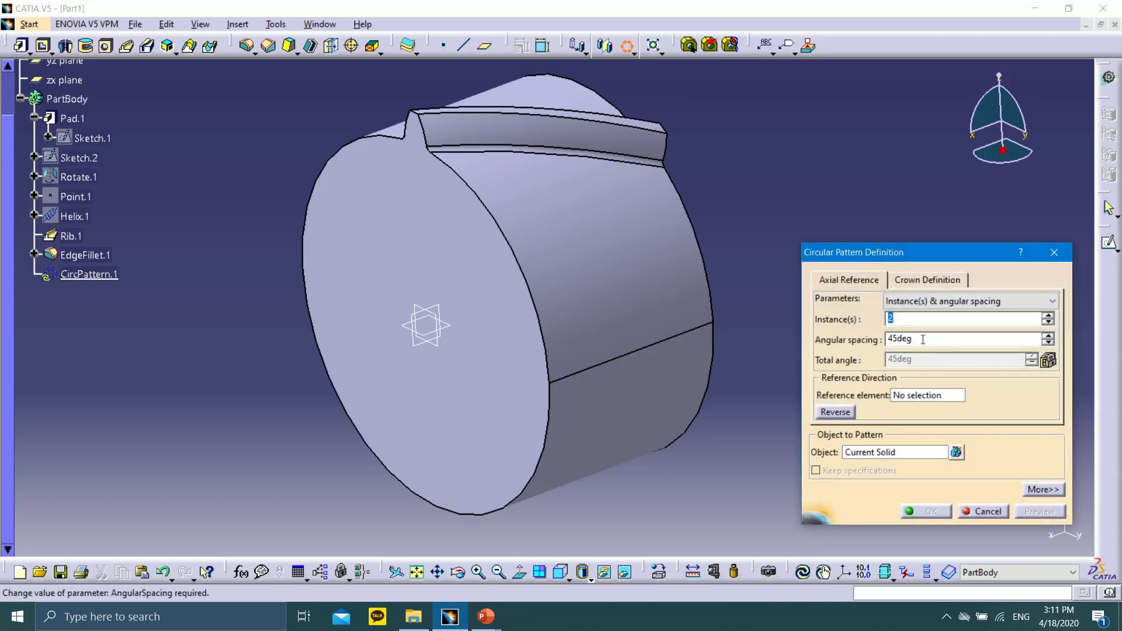
pyautogui.click(942, 301)
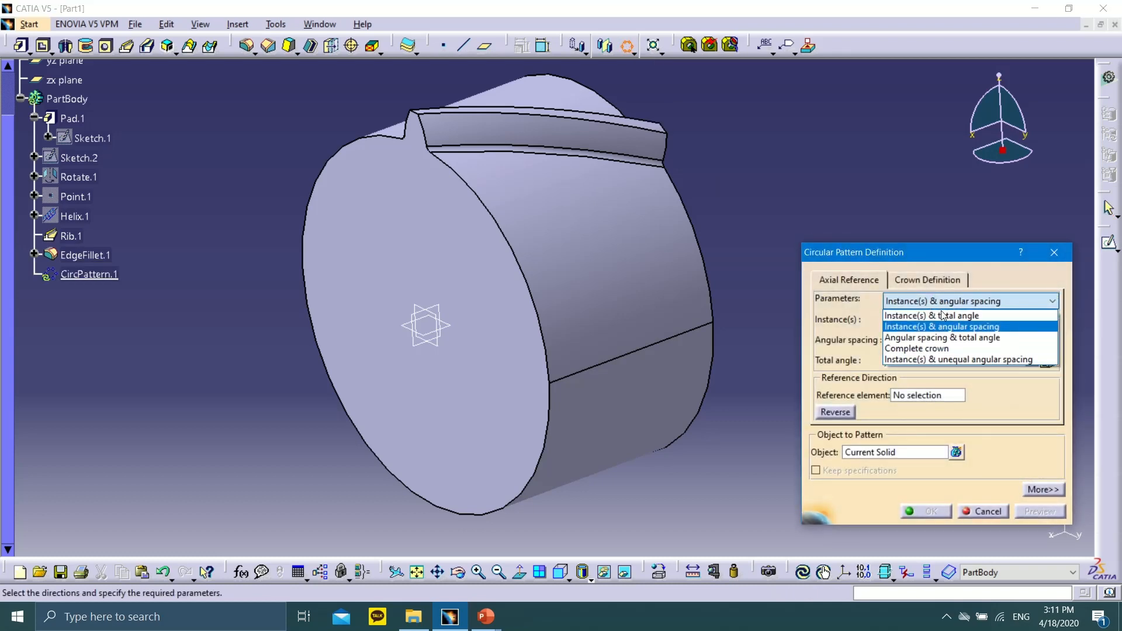
pyautogui.click(947, 349)
pyautogui.doubleClick(903, 319)
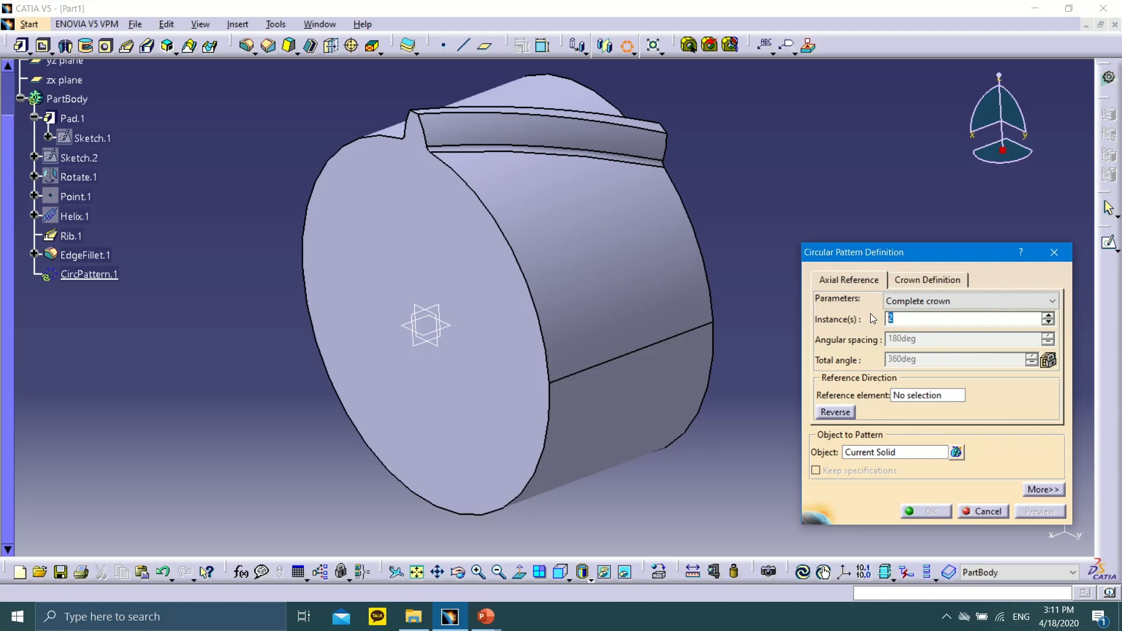
# Step: Use the X Axis as the circular pattern's reference element and create the pattern of helical teeth
pyautogui.click(905, 397)
pyautogui.rightClick(909, 398)
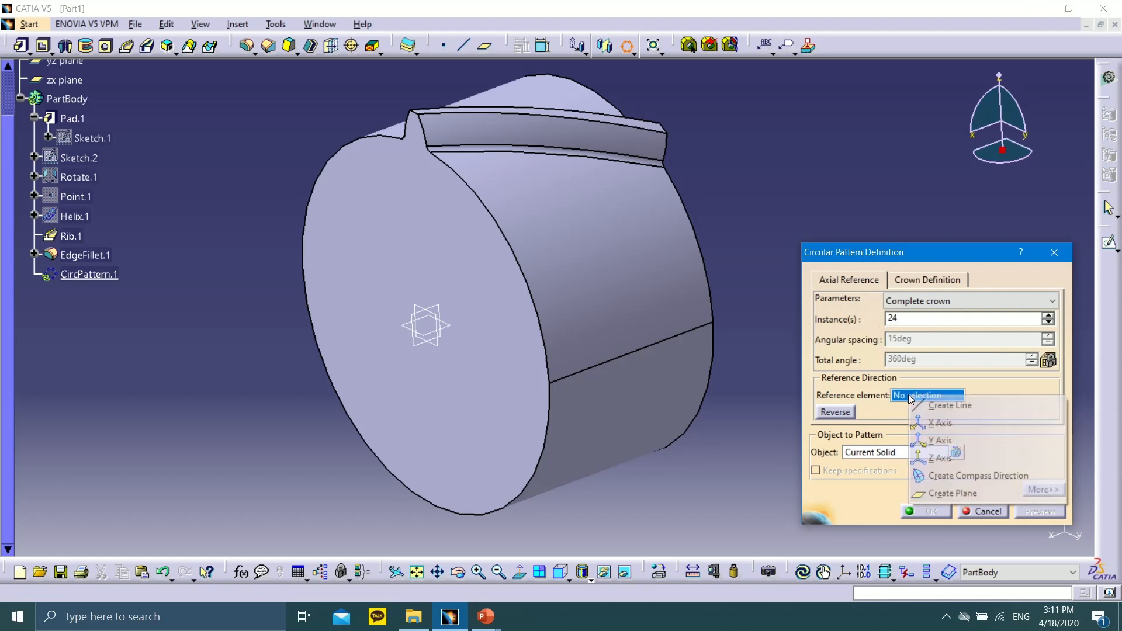
pyautogui.click(940, 425)
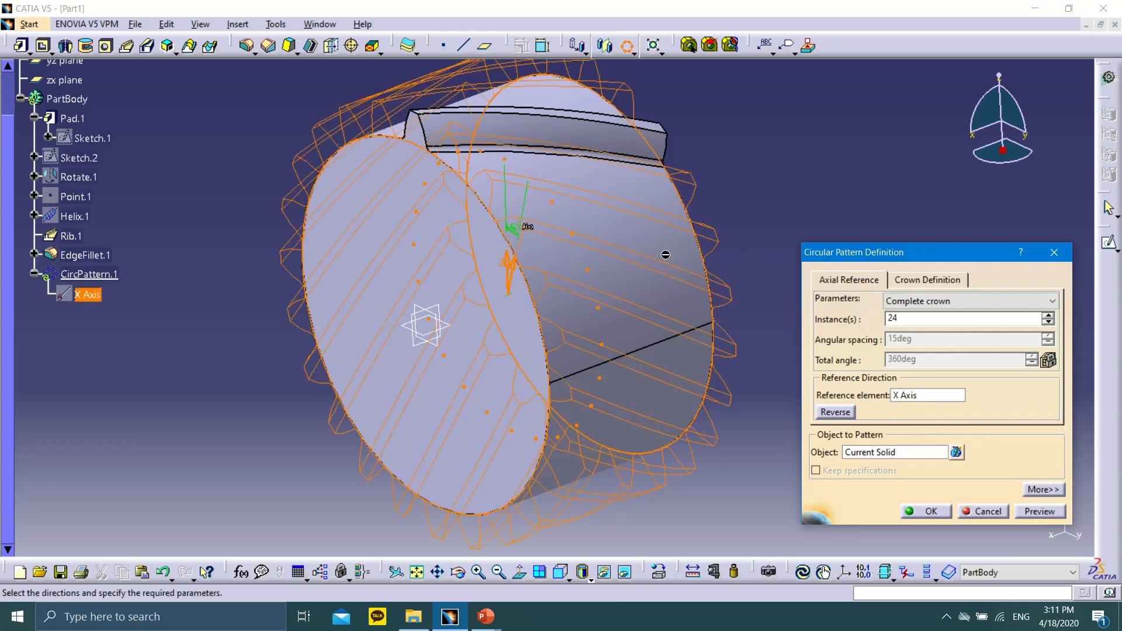
pyautogui.moveTo(555, 188); pyautogui.dragTo(668, 438, button='middle')
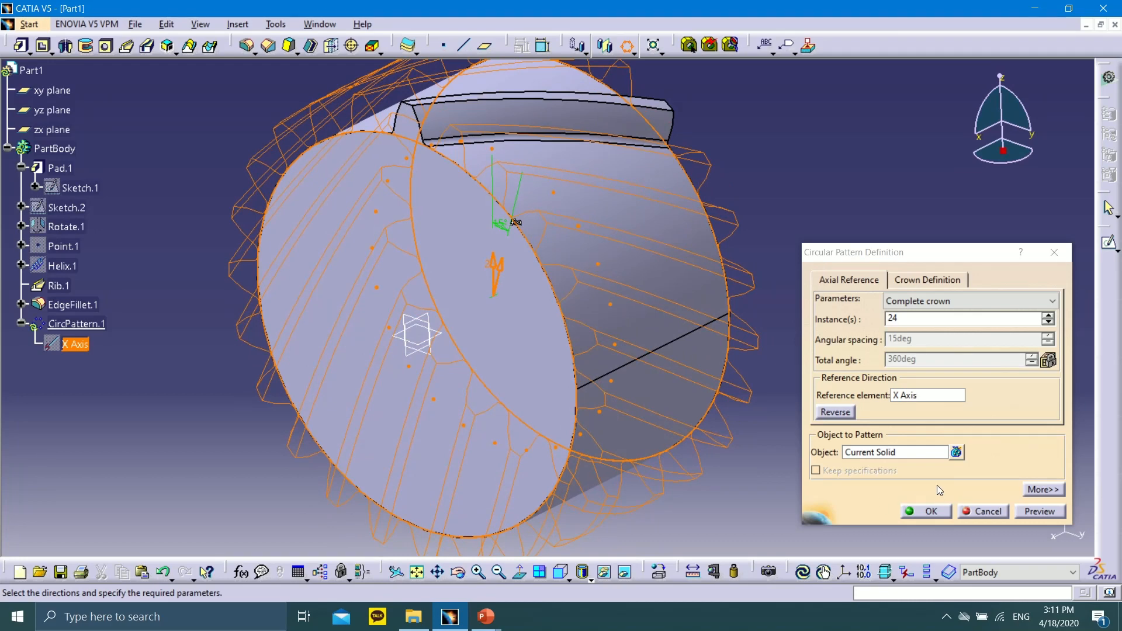
pyautogui.moveTo(739, 182); pyautogui.dragTo(764, 253, button='middle')
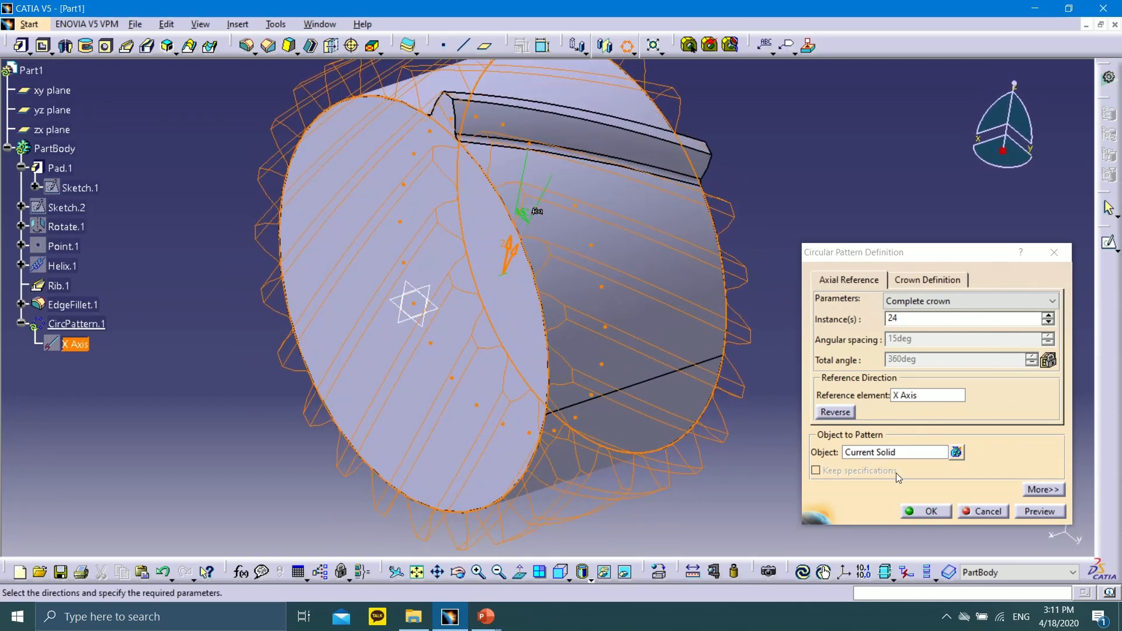
pyautogui.click(931, 511)
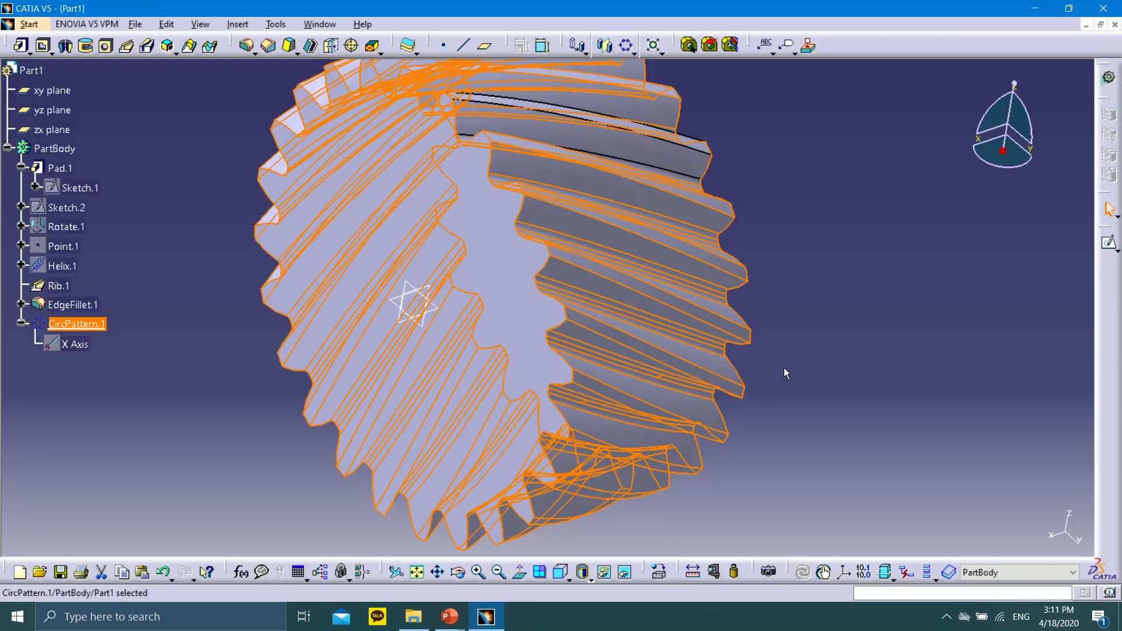
pyautogui.click(777, 294)
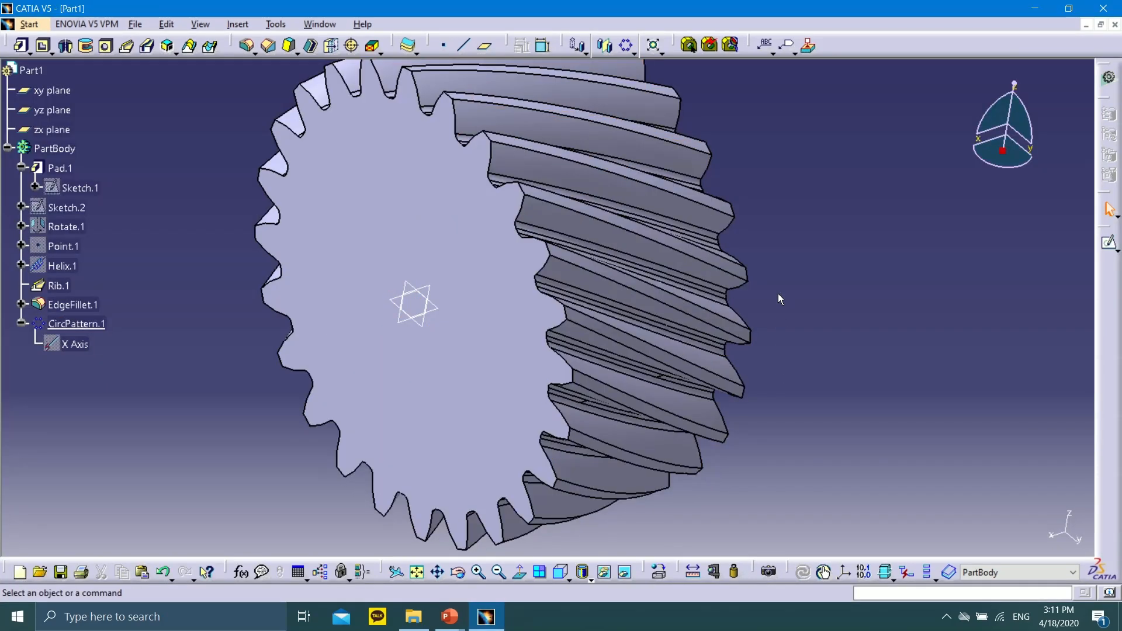
# Step: Examine the patterned helical teeth from several angles, in the isometric view and in the front view
pyautogui.moveTo(483, 194); pyautogui.dragTo(738, 257, button='middle')
pyautogui.moveTo(822, 357); pyautogui.dragTo(526, 456, button='middle')
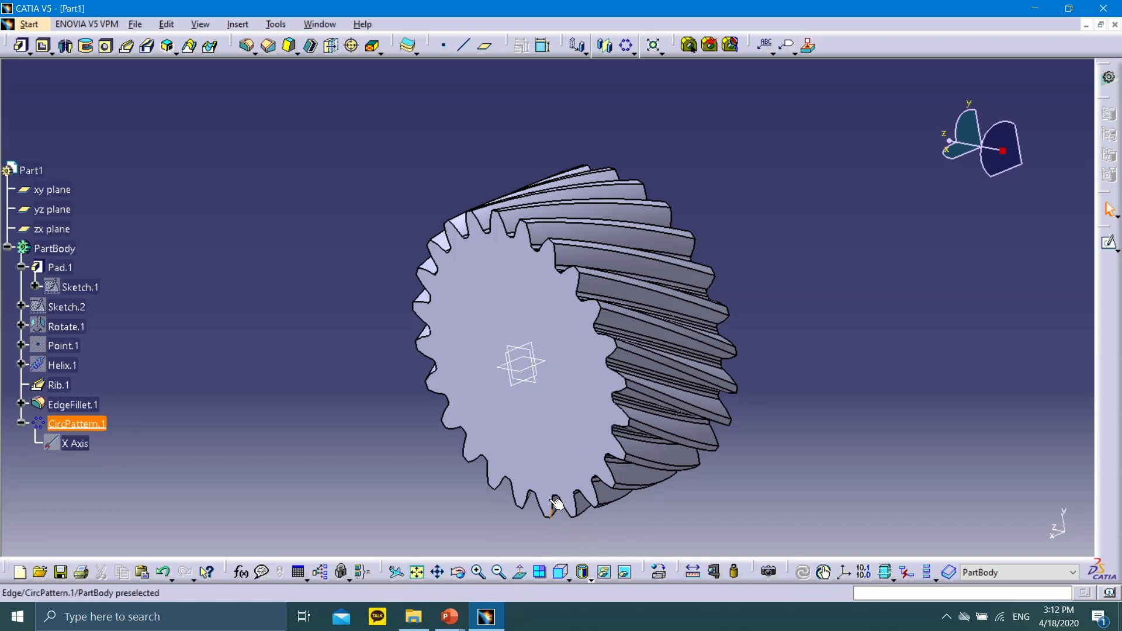
pyautogui.keyDown('ctrl'); pyautogui.moveTo(714, 300); pyautogui.dragTo(560, 355, button='middle'); pyautogui.keyUp('ctrl')
pyautogui.scroll(-2, 146, 224)
pyautogui.scroll(-1, 145, 224)
pyautogui.keyDown('ctrl'); pyautogui.moveTo(631, 328); pyautogui.dragTo(402, 430, button='middle'); pyautogui.keyUp('ctrl')
pyautogui.moveTo(410, 439); pyautogui.dragTo(656, 376, button='middle')
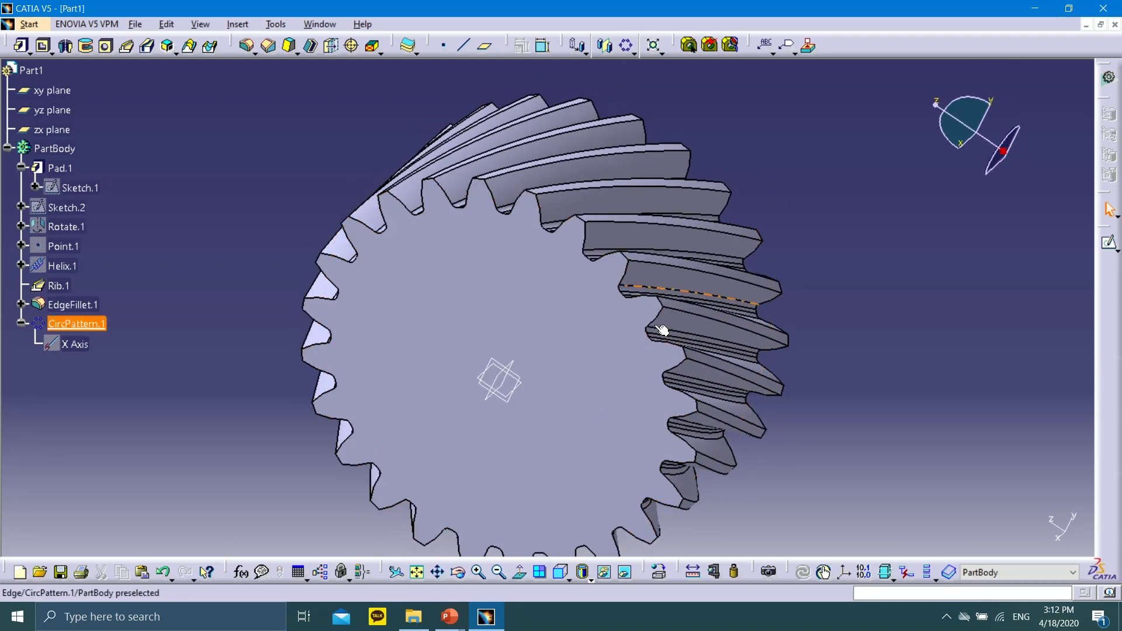
pyautogui.click(568, 579)
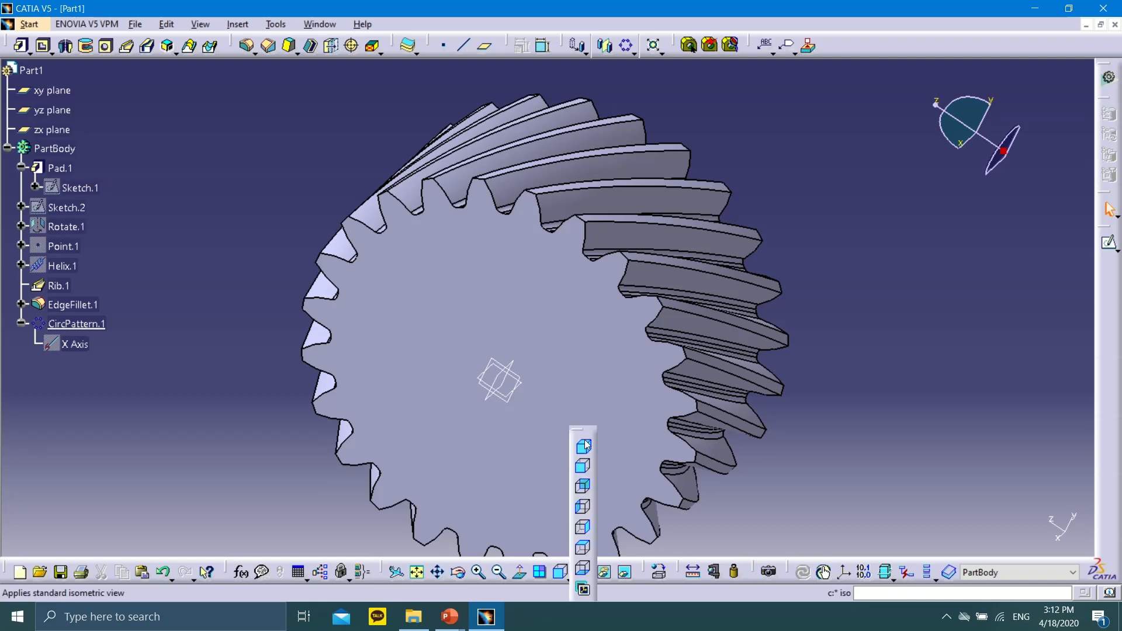
pyautogui.click(583, 445)
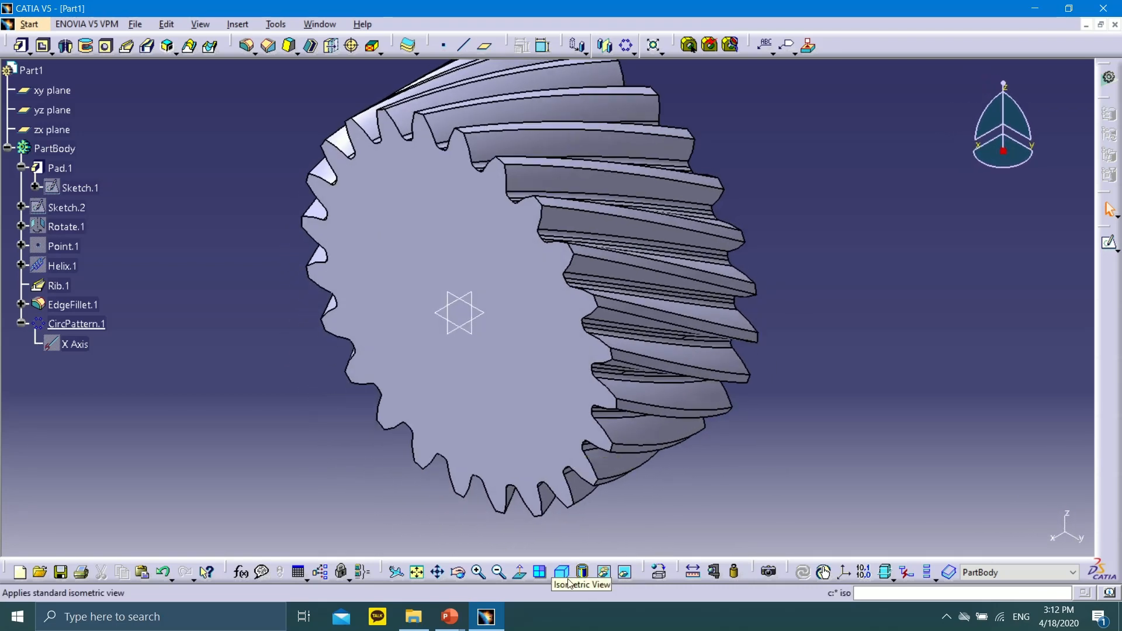
pyautogui.click(569, 575)
pyautogui.click(580, 468)
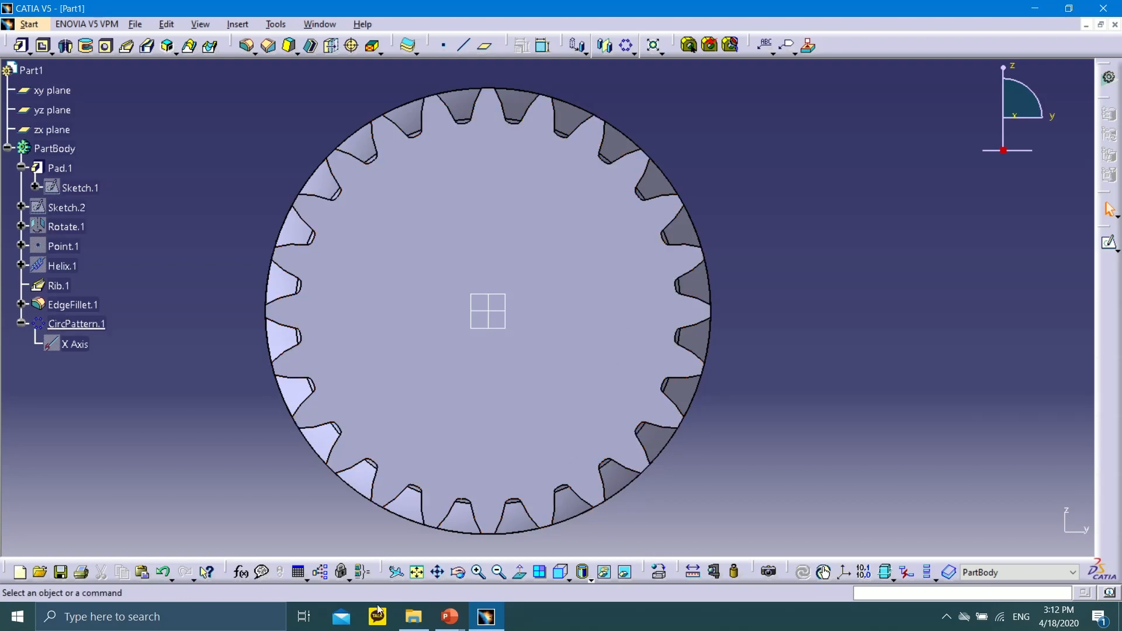
# Step: Switch to the PowerPoint slides, read the circular pattern and bore sketch instructions, and return to CATIA
pyautogui.click(449, 617)
pyautogui.click(503, 565)
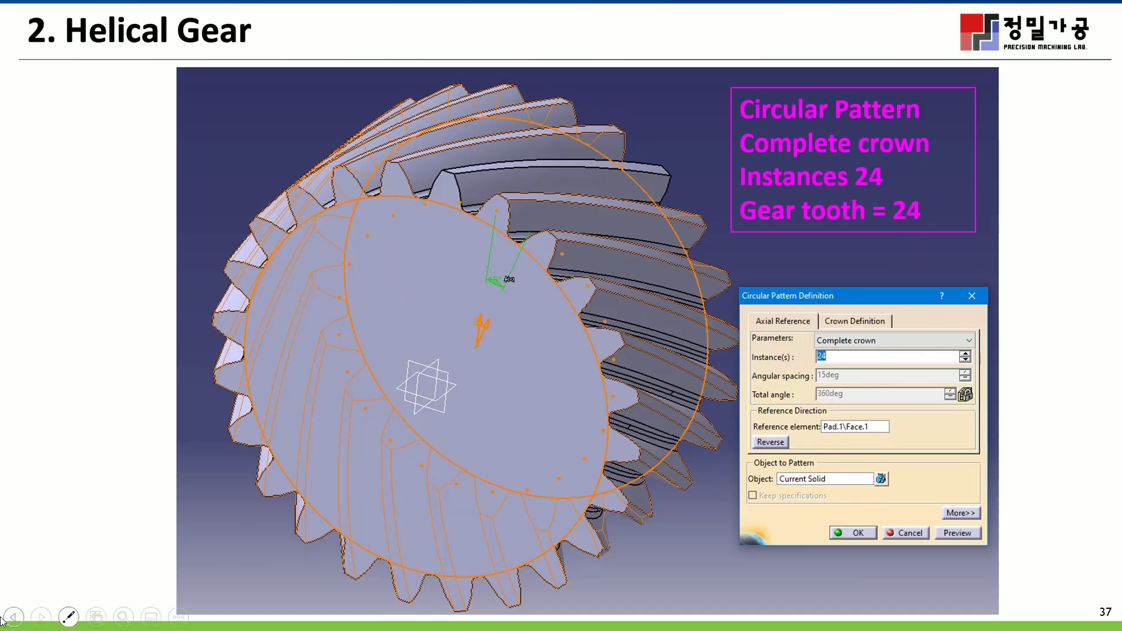
pyautogui.click(42, 618)
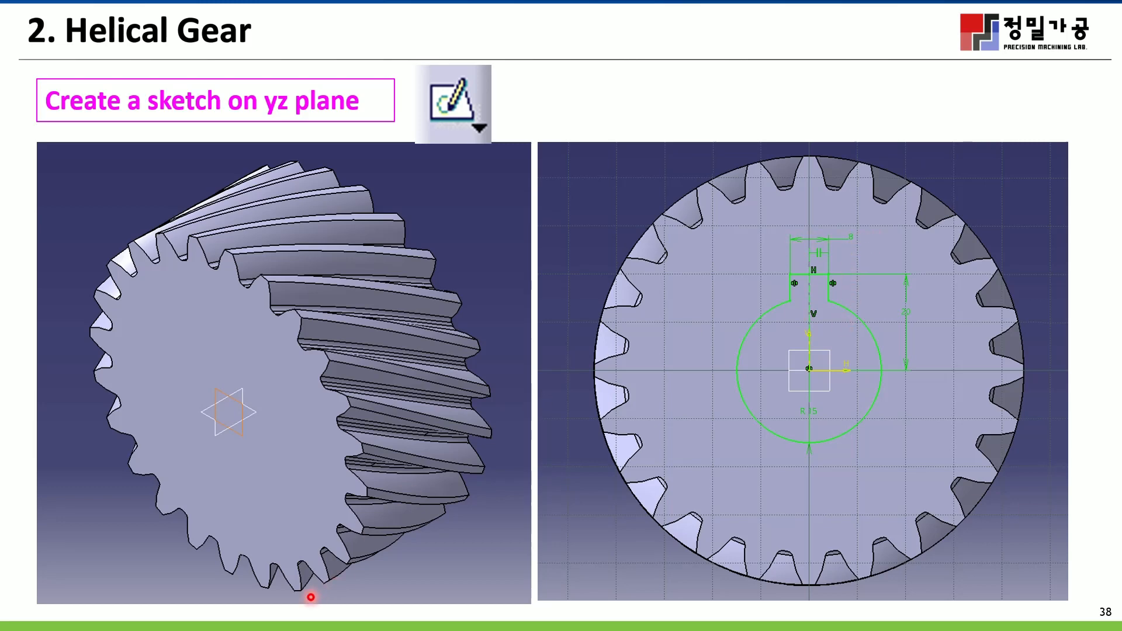
pyautogui.press('super')
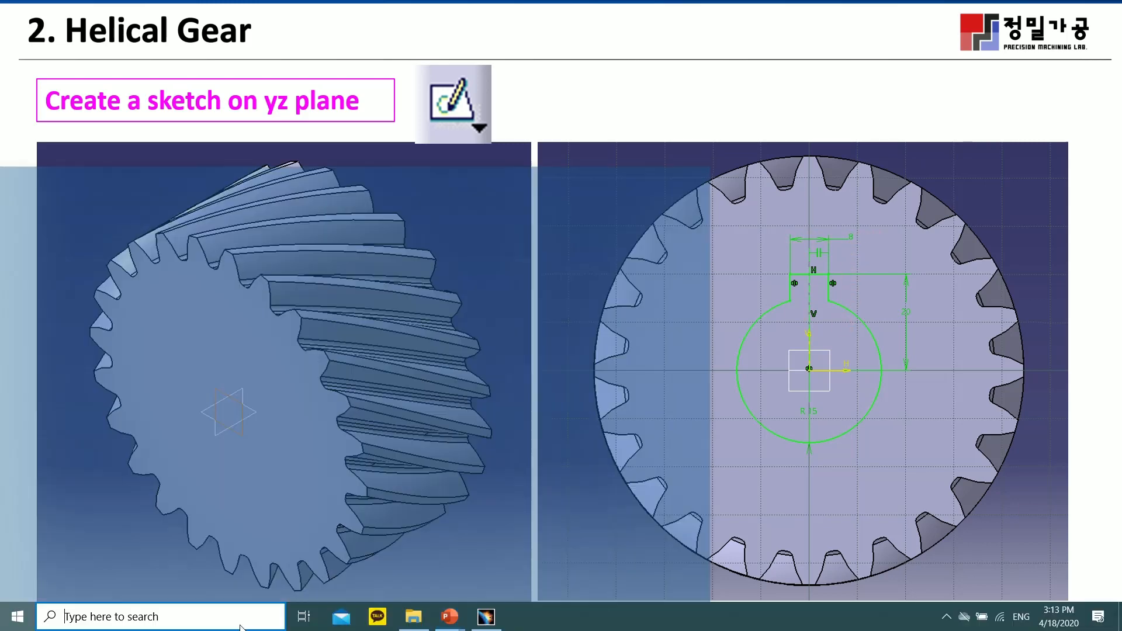
pyautogui.click(486, 616)
# Step: Open a sketch on the gear's front face and draw a vertical keyhole profile from the origin with a large radius of about 16 mm
pyautogui.click(511, 264)
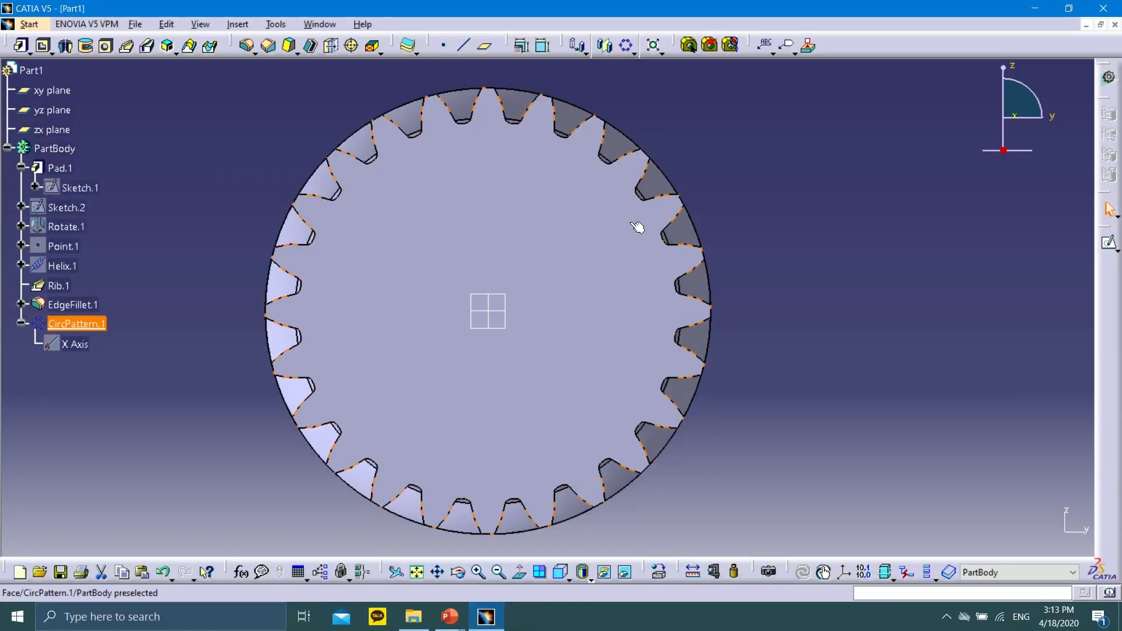
pyautogui.click(1118, 251)
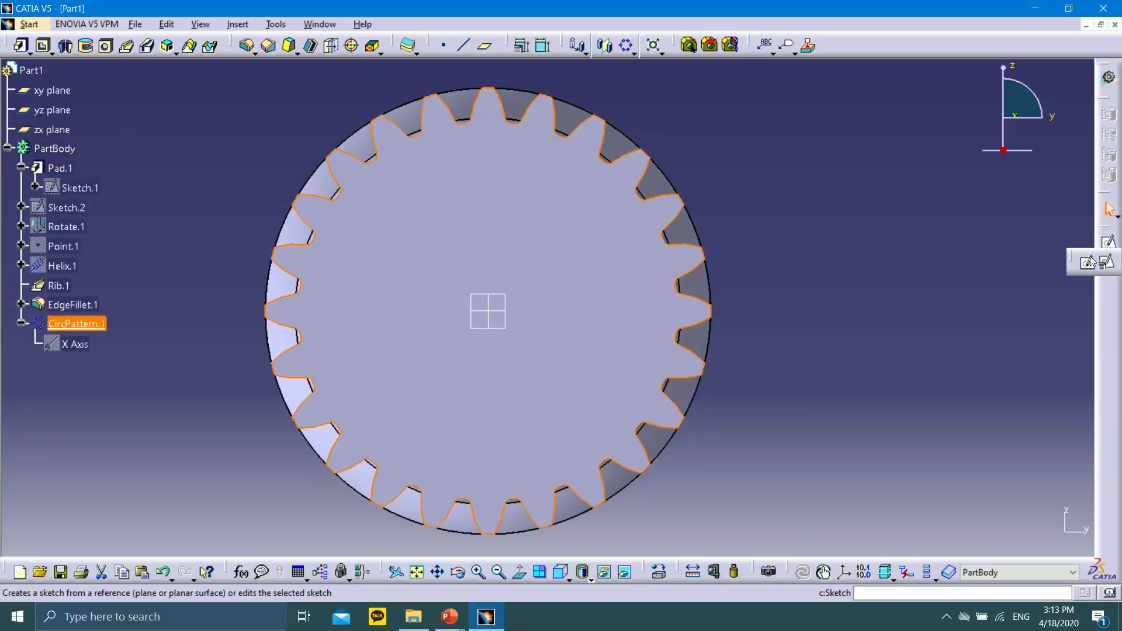
pyautogui.click(1088, 263)
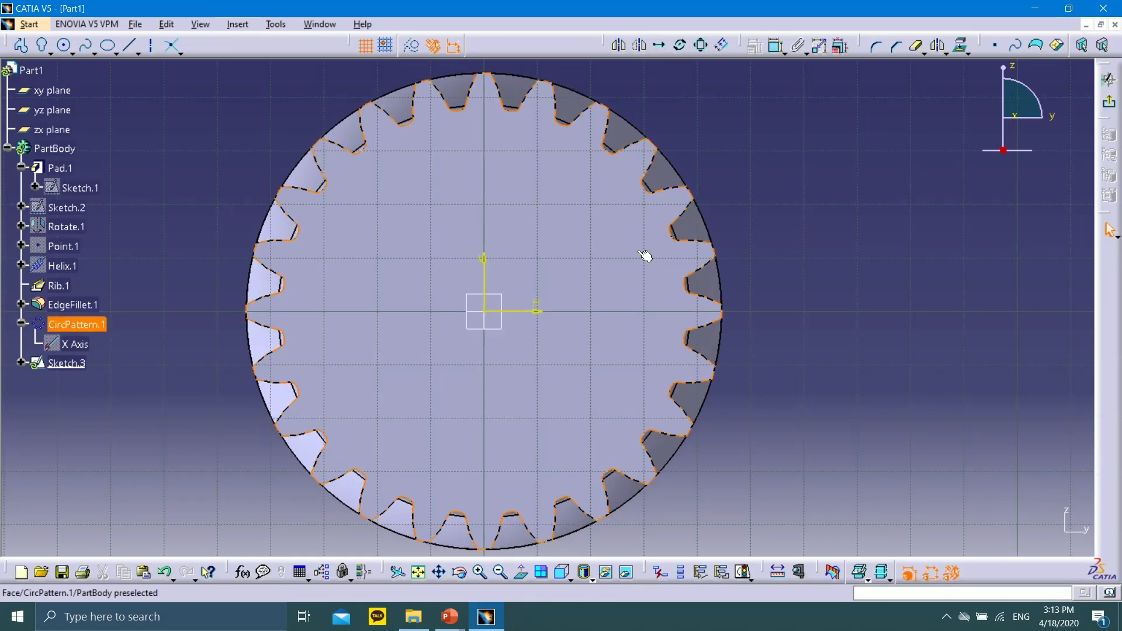
pyautogui.click(42, 46)
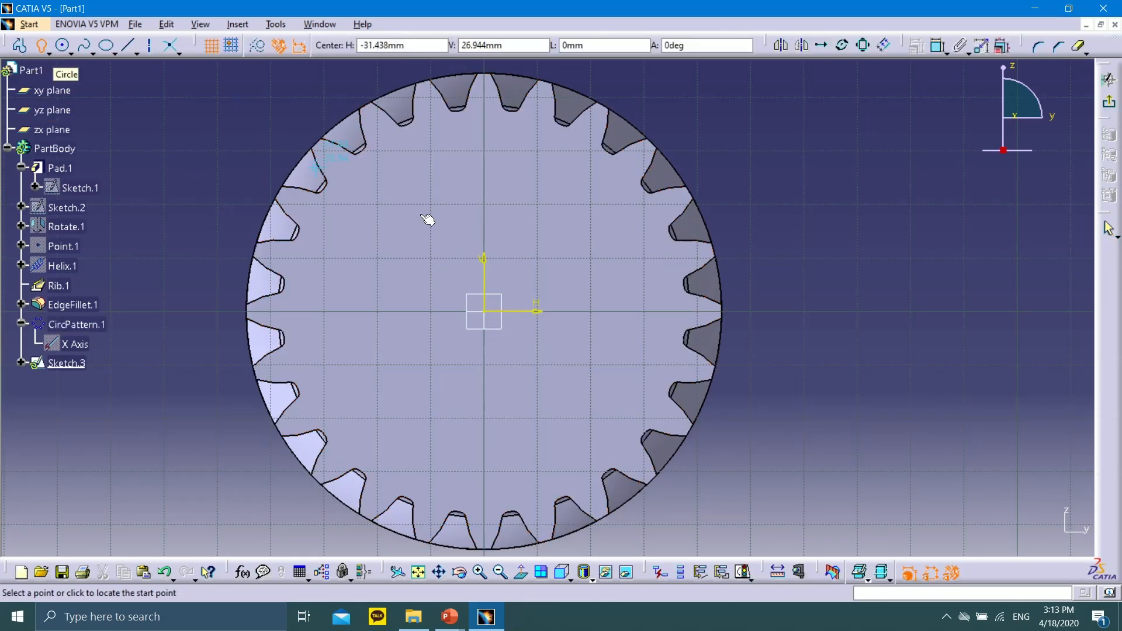
pyautogui.click(485, 313)
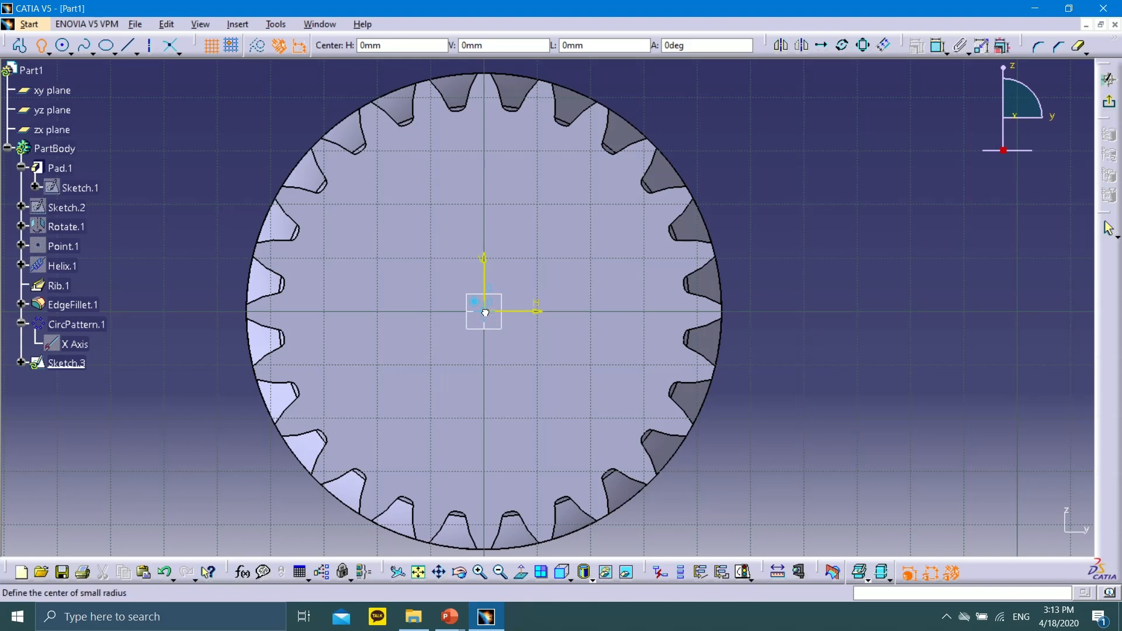
pyautogui.click(484, 202)
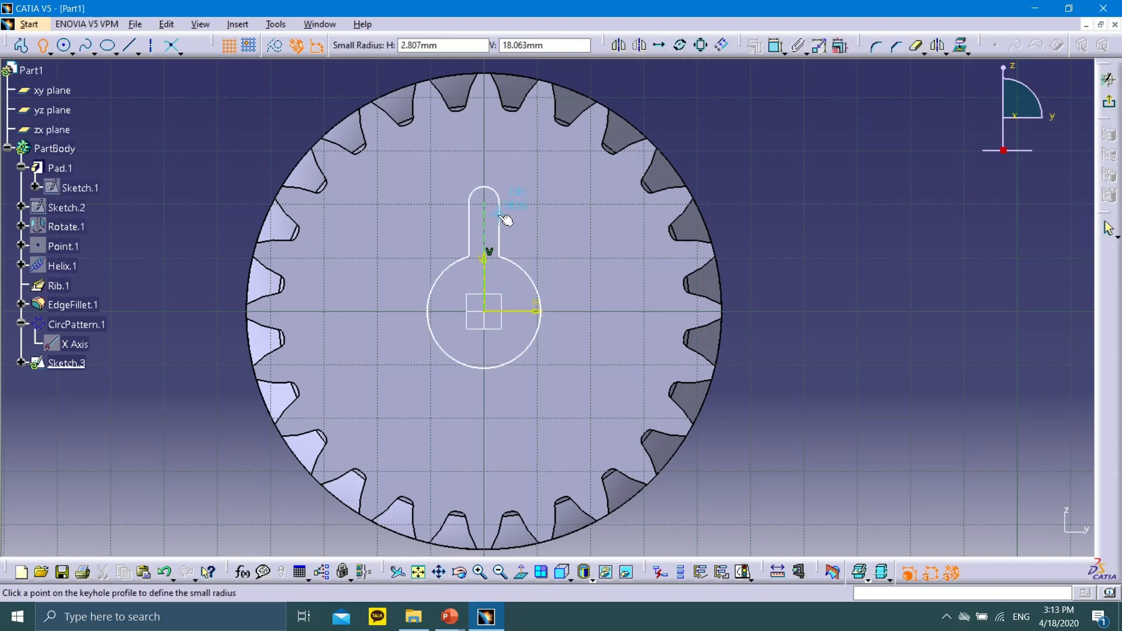
pyautogui.click(501, 214)
pyautogui.click(537, 244)
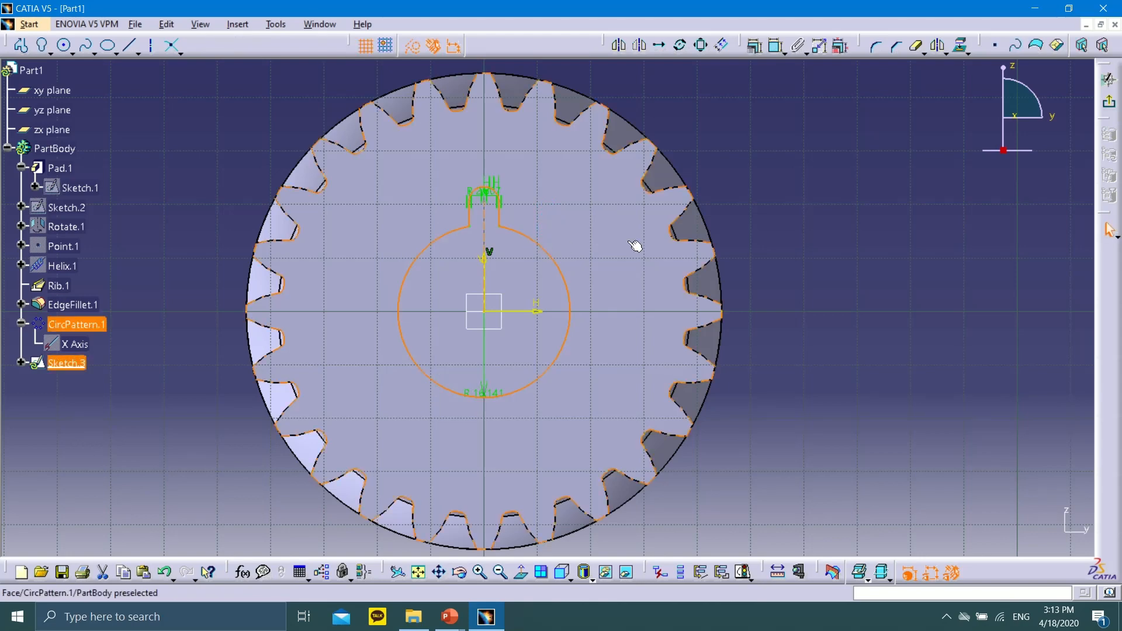
# Step: Move the radius dimension of the keyhole's large arc clear of the profile and set it to 15 mm
pyautogui.moveTo(491, 394); pyautogui.dragTo(506, 375)
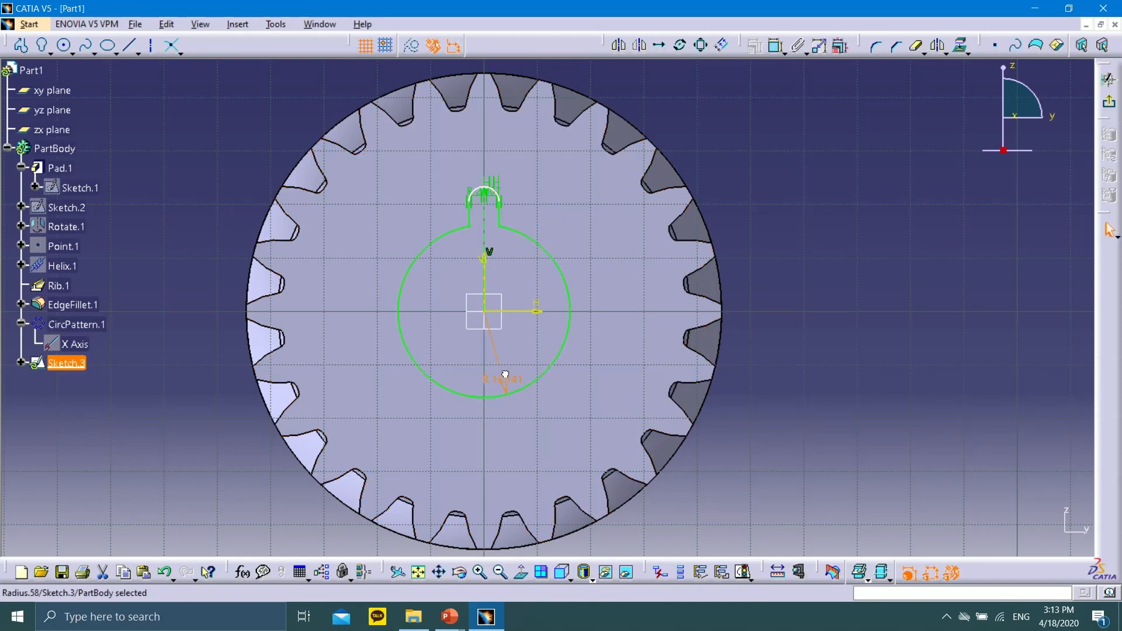
pyautogui.doubleClick(535, 338)
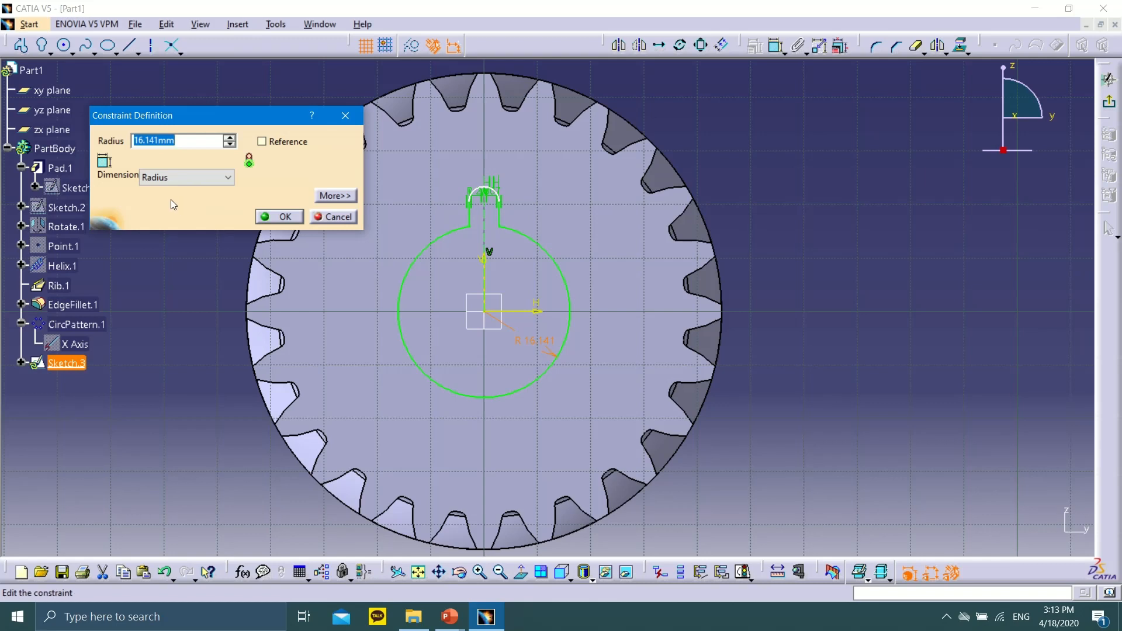
pyautogui.write('15')
pyautogui.click(275, 217)
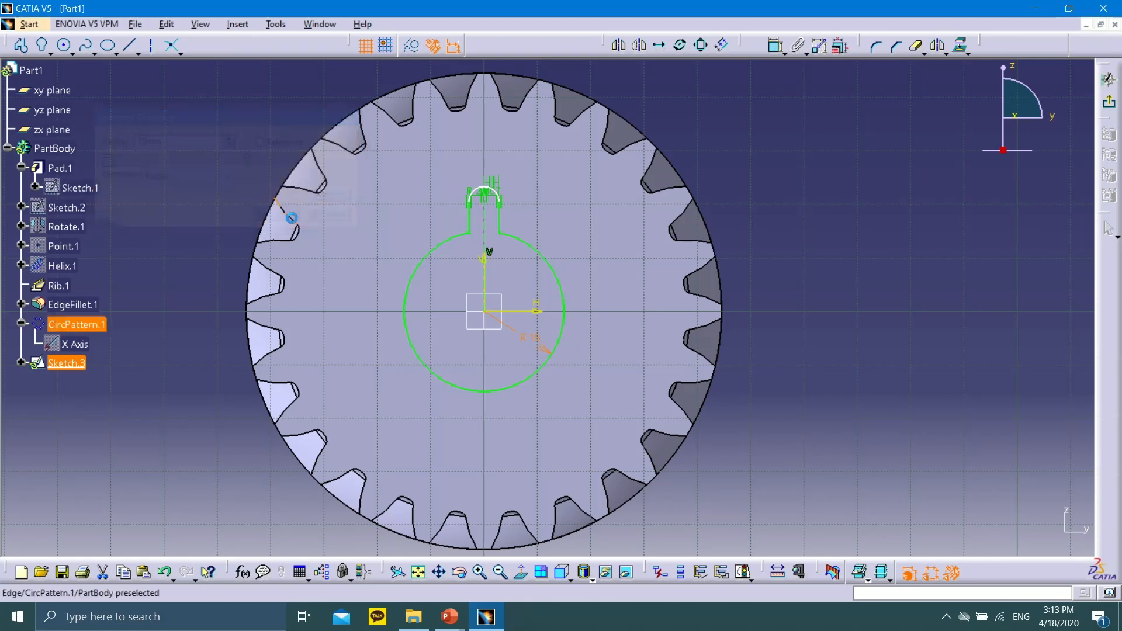
# Step: Delete the keyhole's small rounded end and close the slot with a straight horizontal line between its two sides
pyautogui.click(484, 193)
pyautogui.press('Delete')
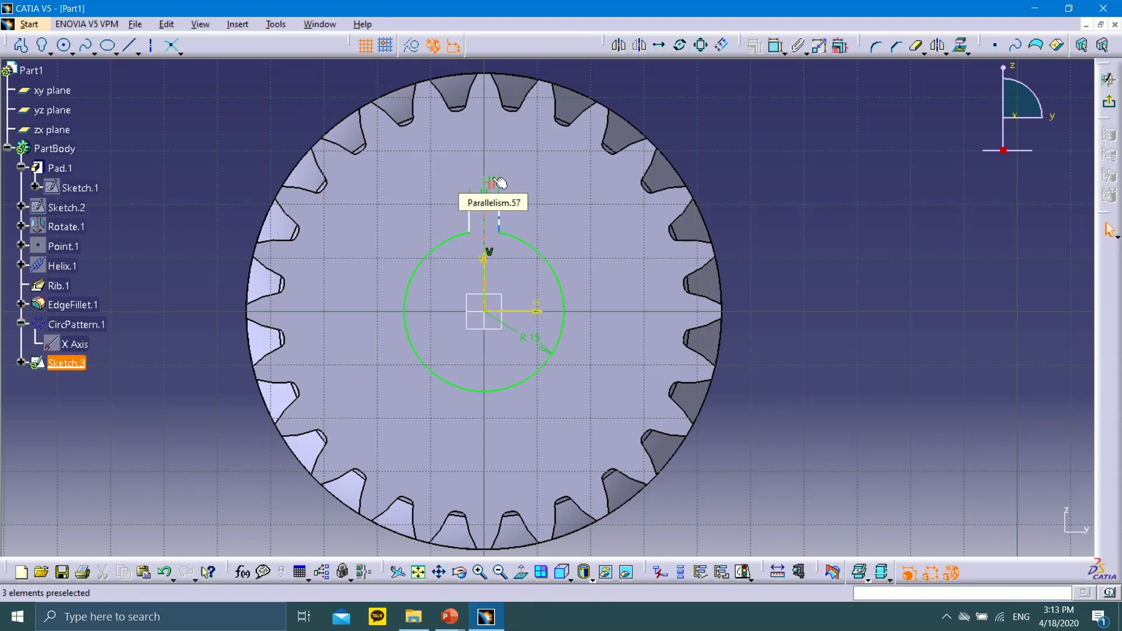
pyautogui.click(130, 45)
pyautogui.click(132, 46)
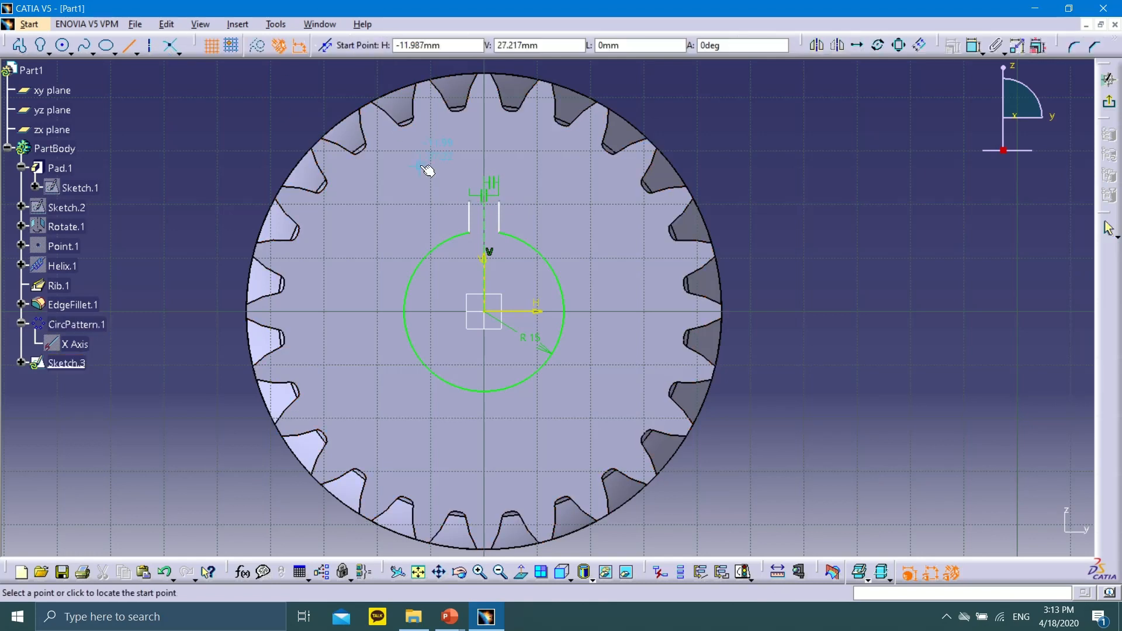
pyautogui.click(470, 202)
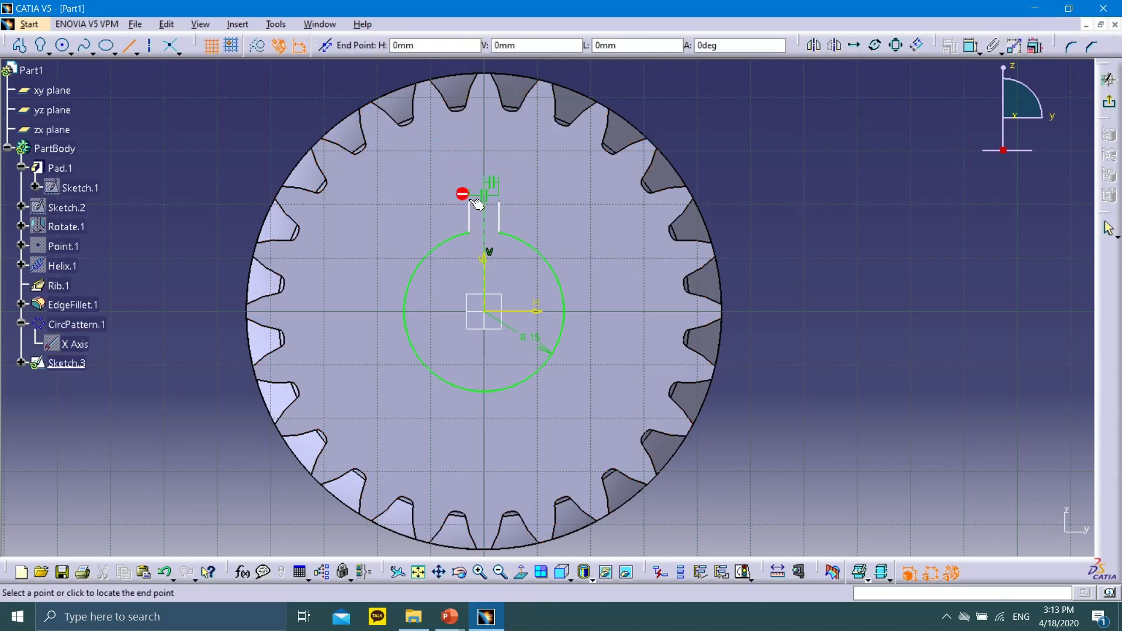
pyautogui.click(499, 202)
pyautogui.click(757, 111)
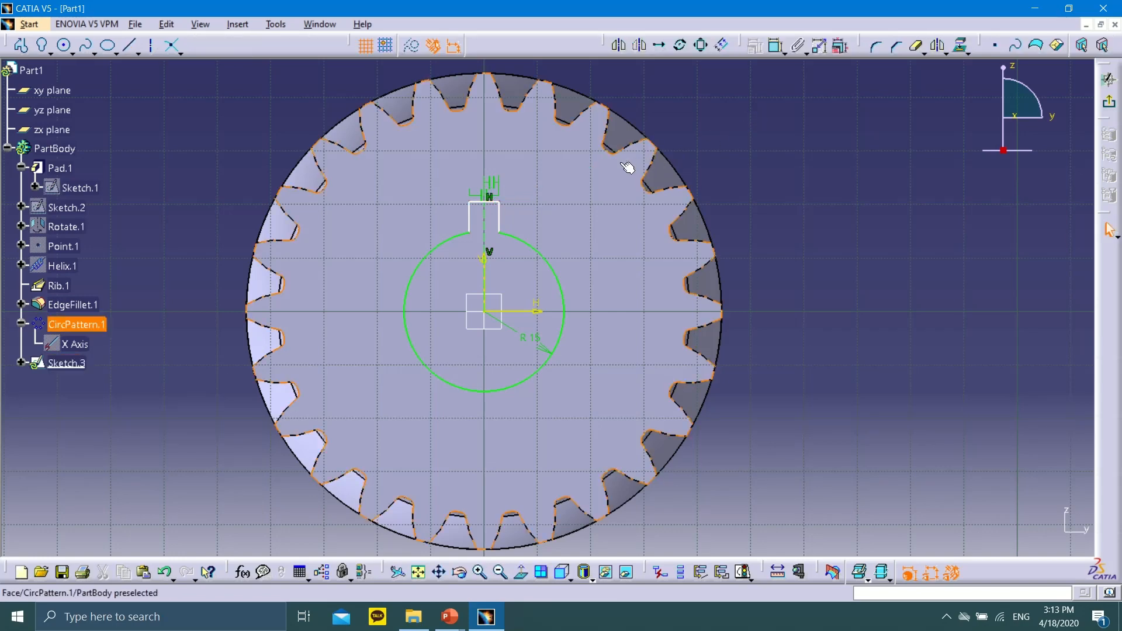
# Step: Stretch the keyway slot upward so its closing line sits farther from the bore, and dismiss the paste error
pyautogui.moveTo(535, 178); pyautogui.dragTo(617, 285, button='middle')
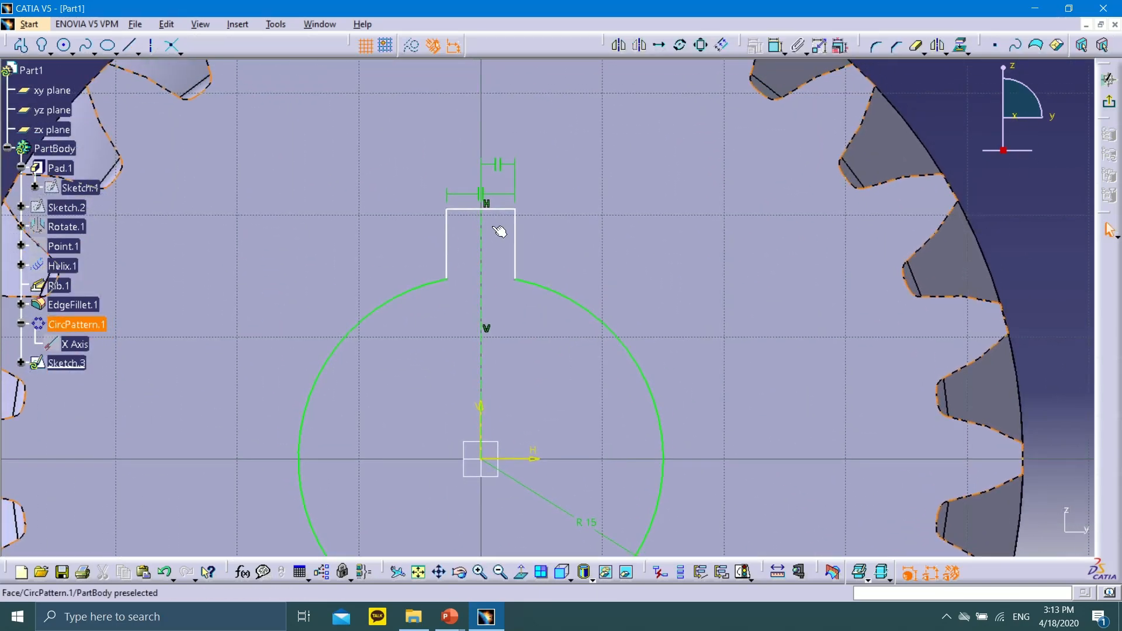
pyautogui.moveTo(452, 228); pyautogui.dragTo(447, 192)
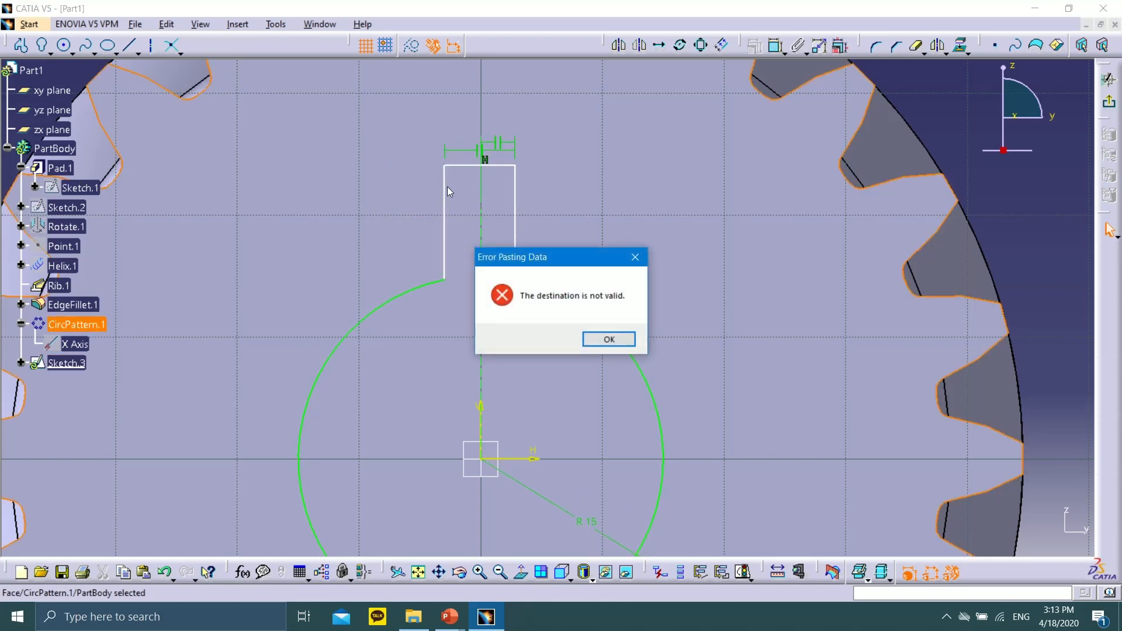
pyautogui.click(635, 258)
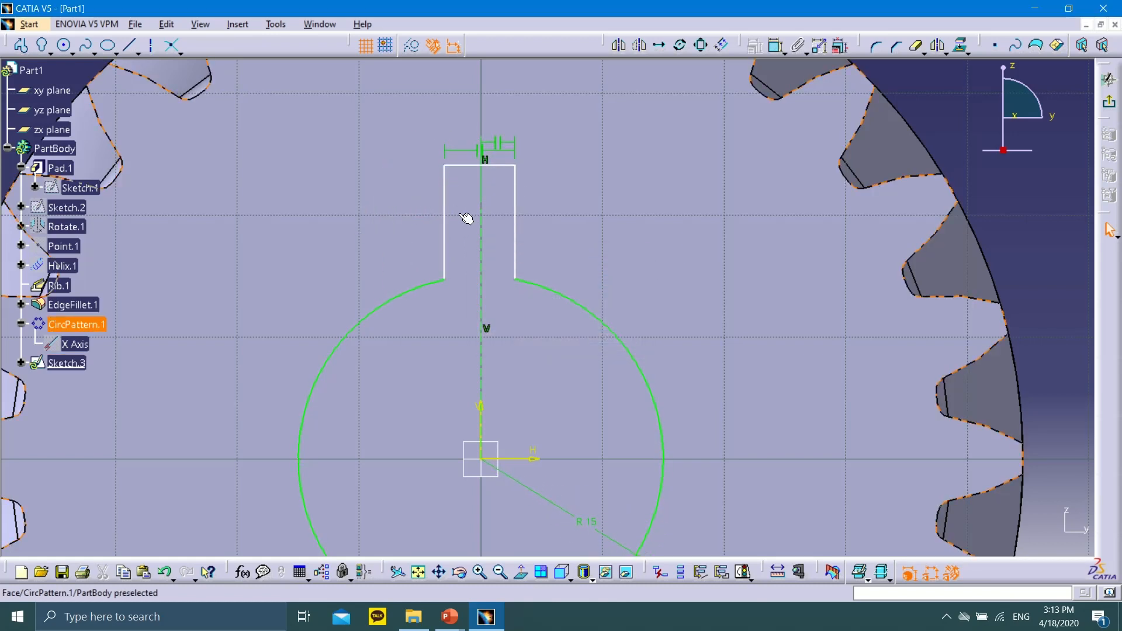
# Step: Move the keyway's left side outward to about 5.3 mm from the vertical axis and close its line definition unchanged
pyautogui.click(910, 110)
pyautogui.moveTo(446, 230); pyautogui.dragTo(419, 243)
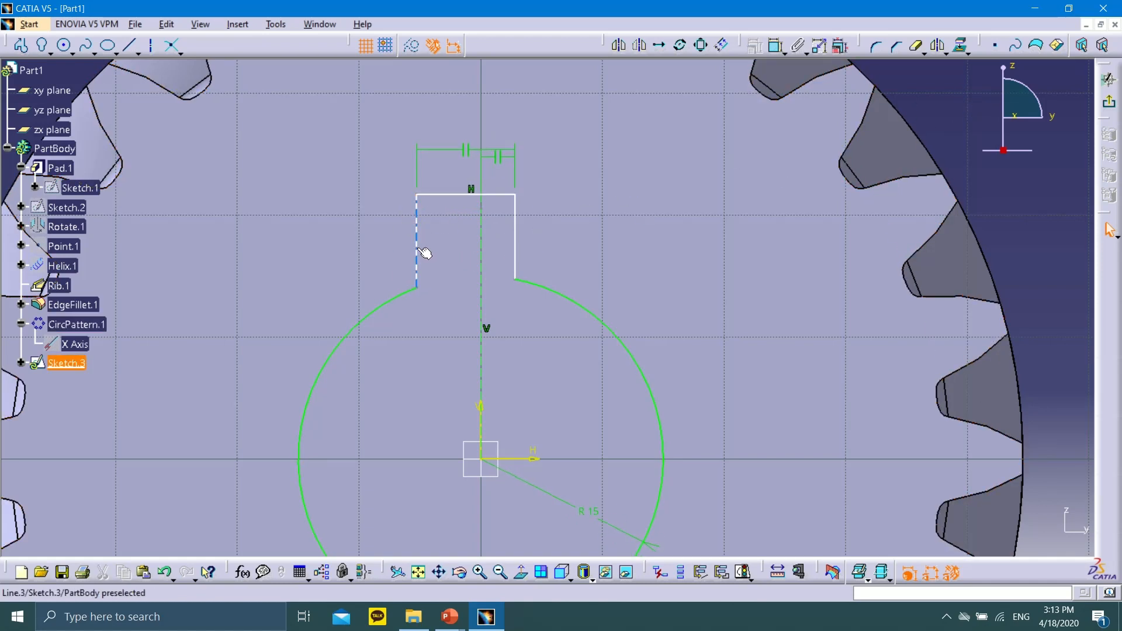
pyautogui.doubleClick(419, 251)
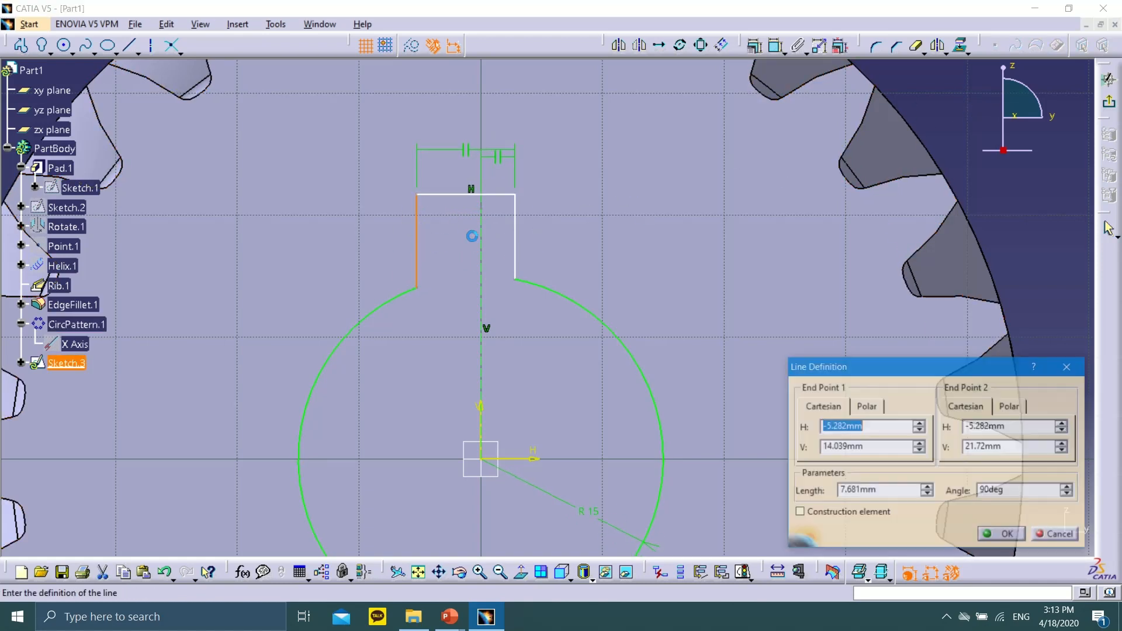
pyautogui.click(1069, 367)
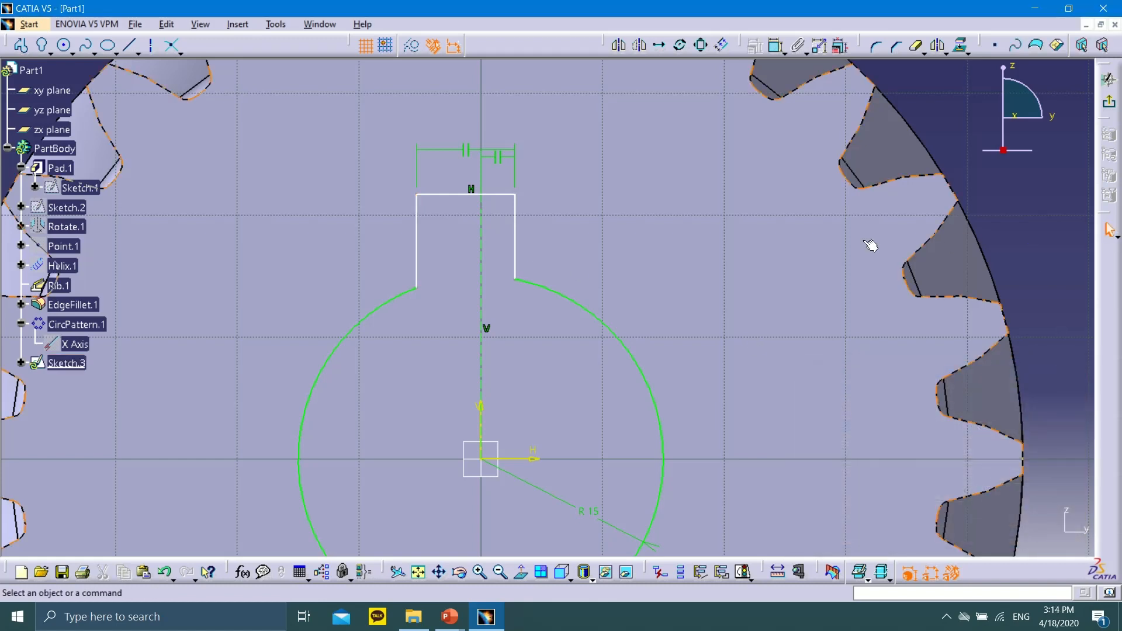
# Step: Constrain the keyway's two vertical sides to be symmetric about the vertical axis
pyautogui.click(416, 235)
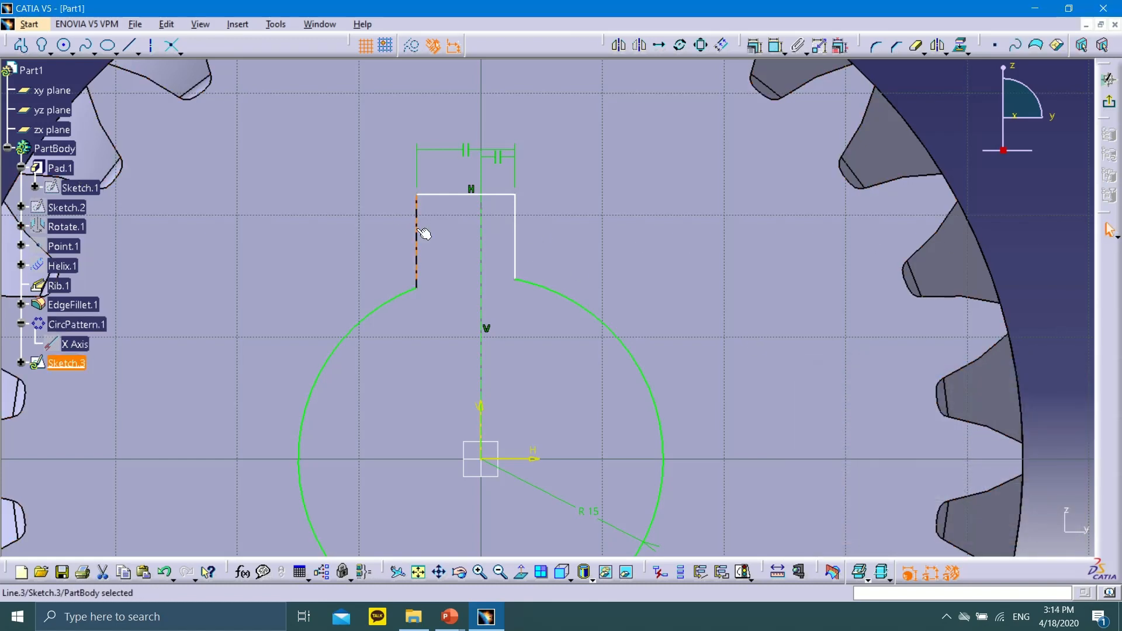
pyautogui.keyDown('ctrl'); pyautogui.click(516, 233); pyautogui.keyUp('ctrl')
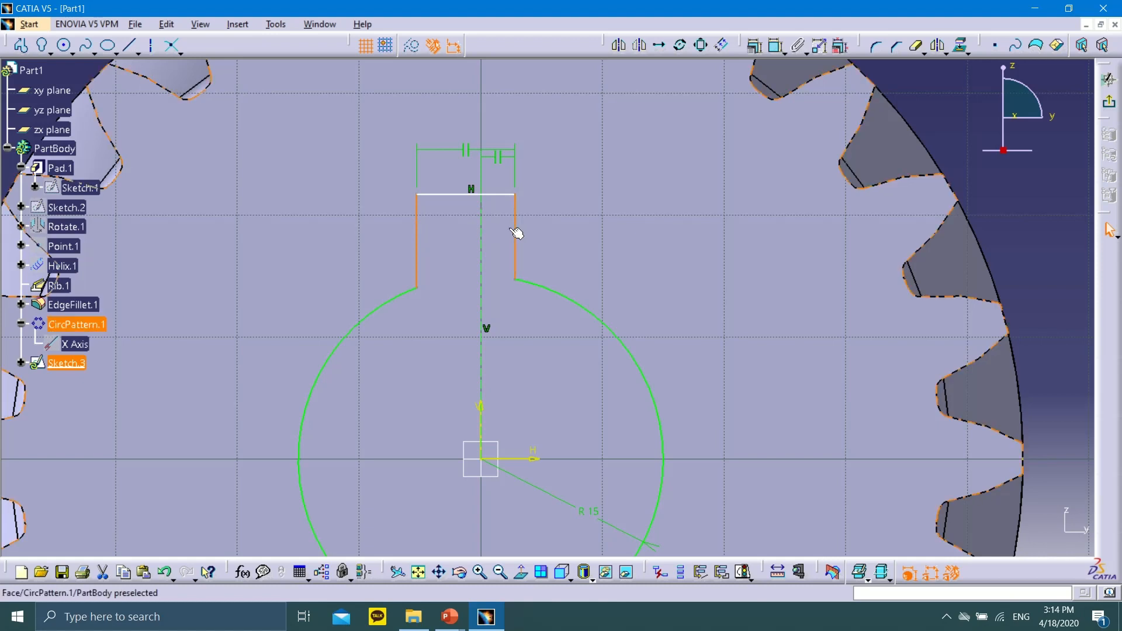
pyautogui.keyDown('ctrl'); pyautogui.click(482, 237); pyautogui.keyUp('ctrl')
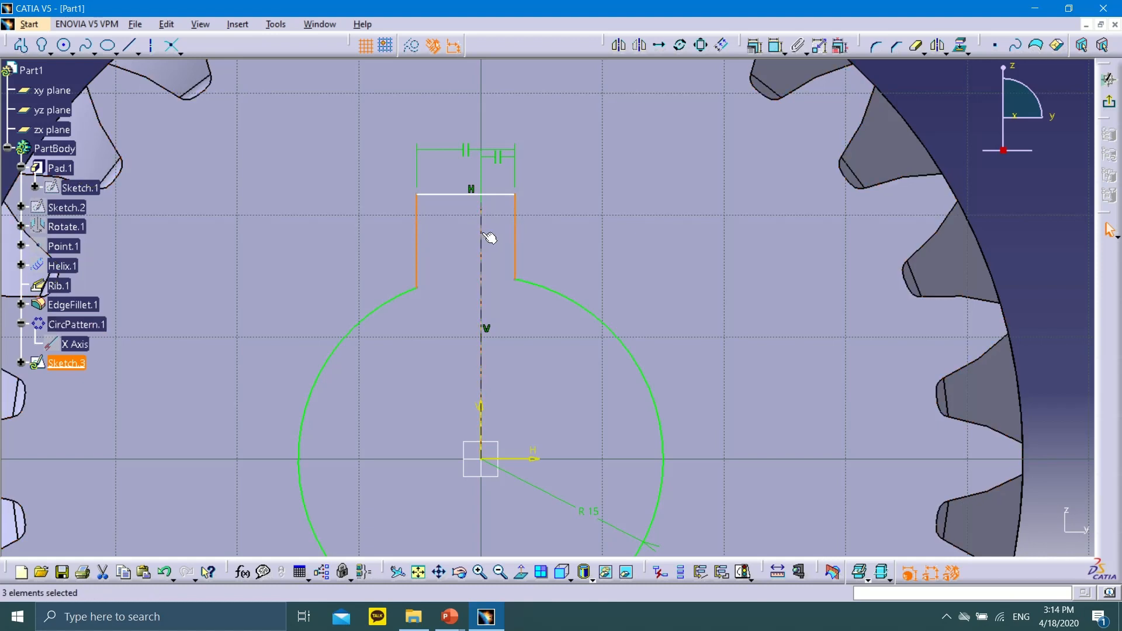
pyautogui.click(754, 45)
pyautogui.click(953, 478)
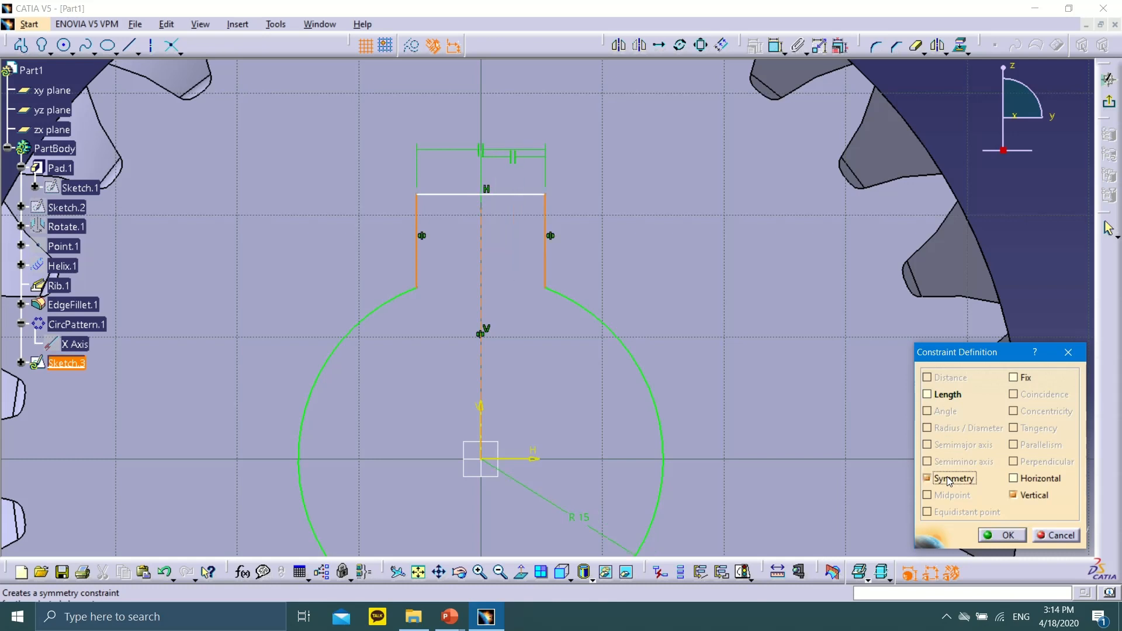
pyautogui.click(1005, 536)
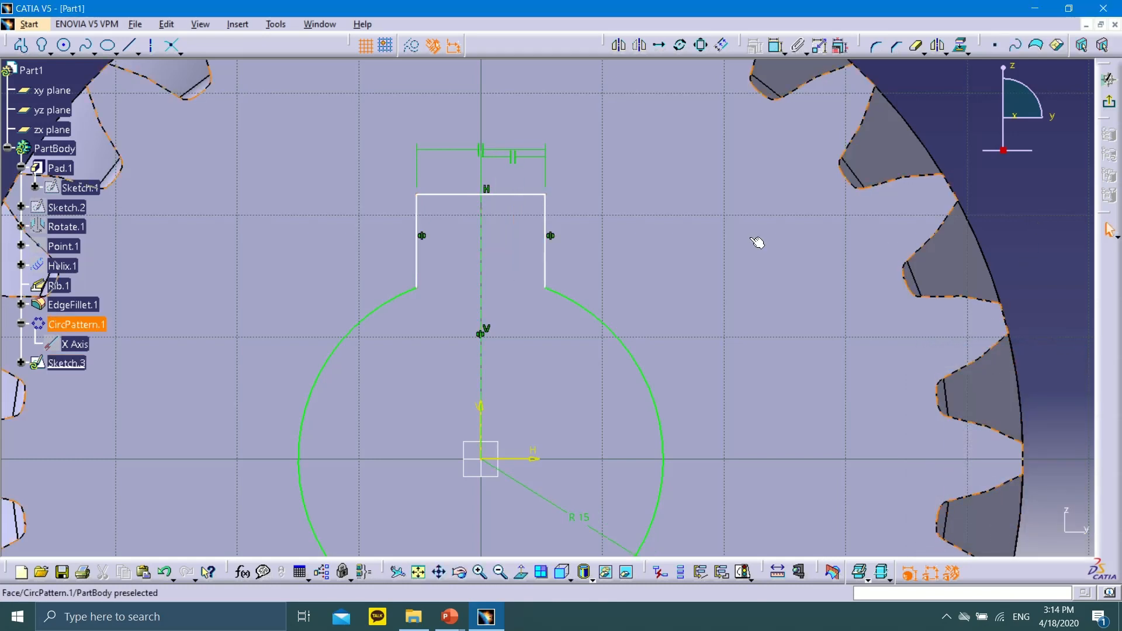
# Step: Dimension the height of the keyway's top line above the horizontal axis and set it to 20 mm
pyautogui.click(776, 45)
pyautogui.click(517, 195)
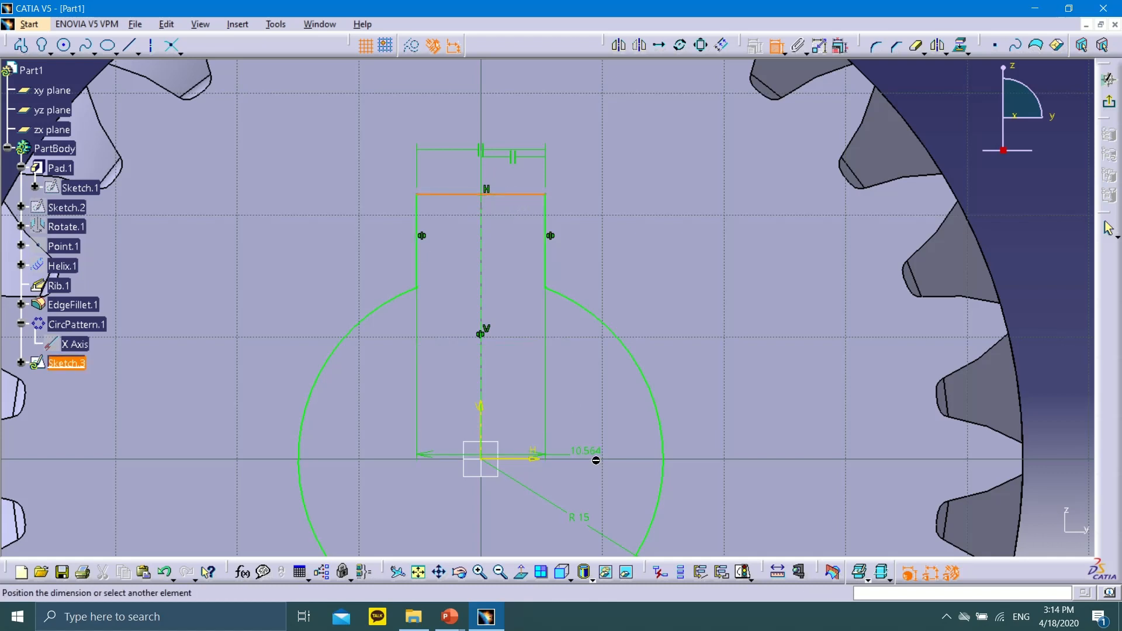
pyautogui.click(530, 460)
pyautogui.click(708, 304)
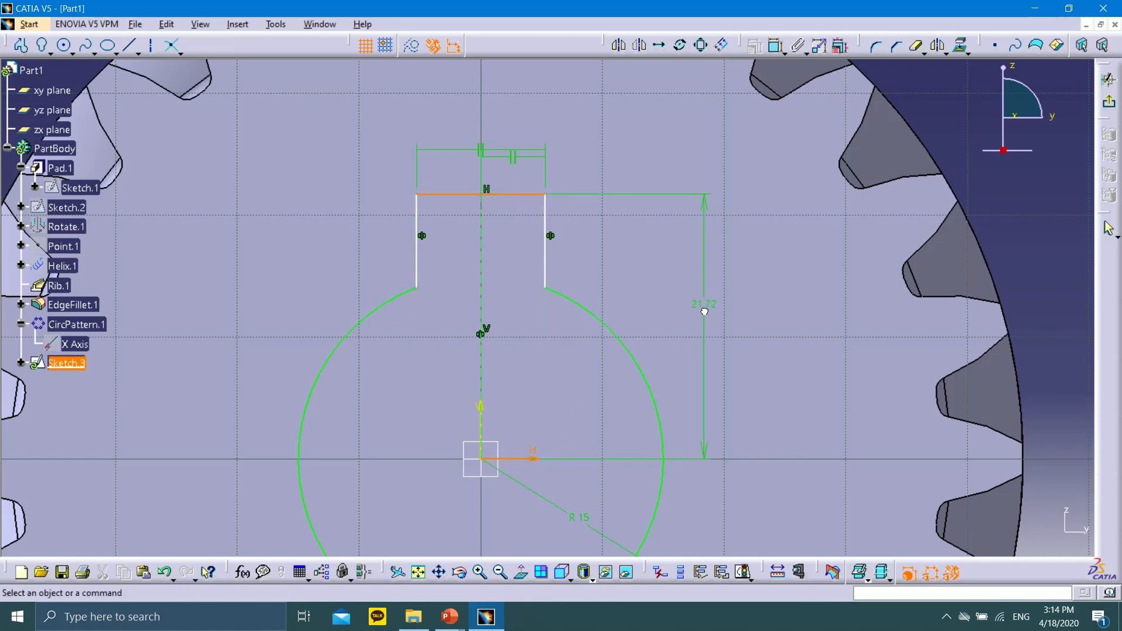
pyautogui.click(700, 306)
pyautogui.doubleClick(699, 306)
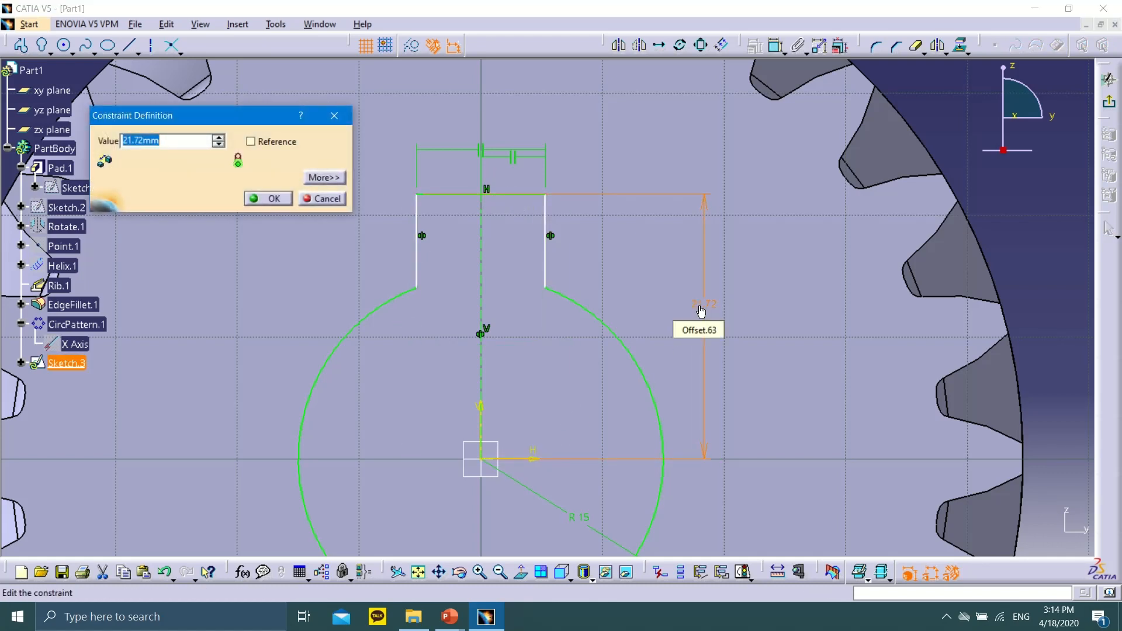
pyautogui.write('20')
pyautogui.press('Return')
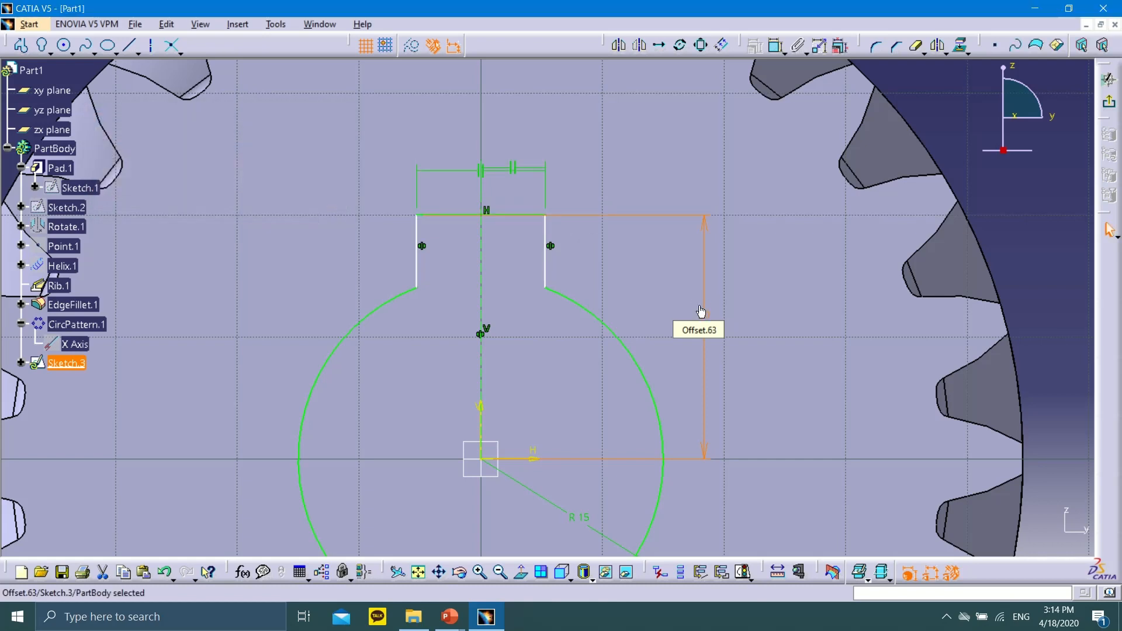
pyautogui.click(1031, 280)
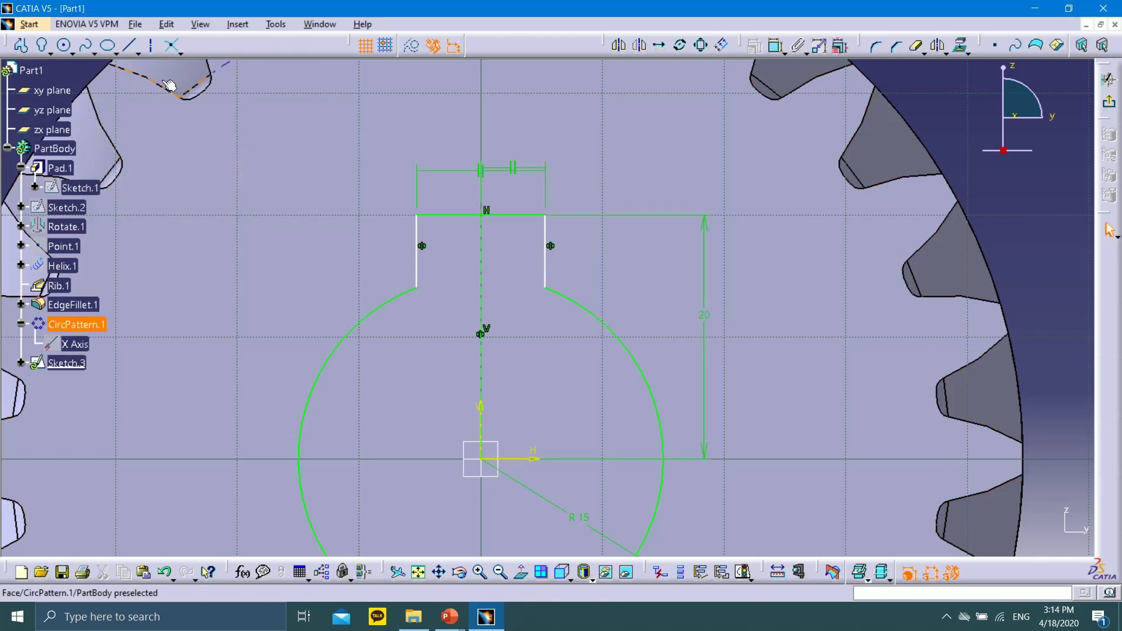
# Step: Try to dimension the distance between the keyway's two sides, then undo the accidental deletion and the stray length dimension
pyautogui.click(658, 45)
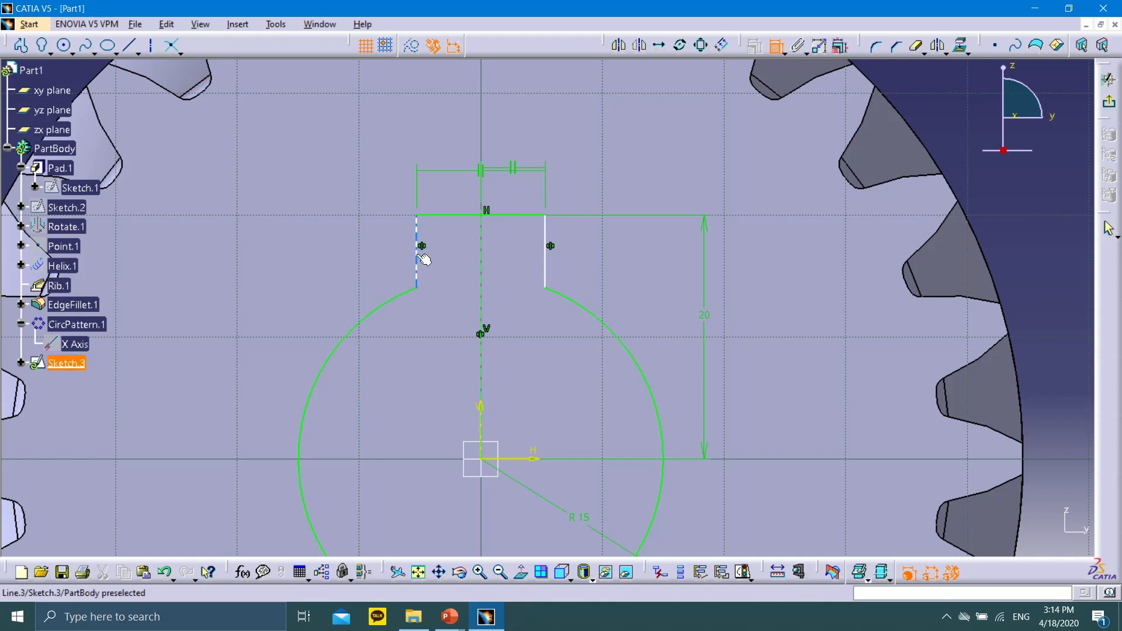
pyautogui.click(416, 253)
pyautogui.click(548, 249)
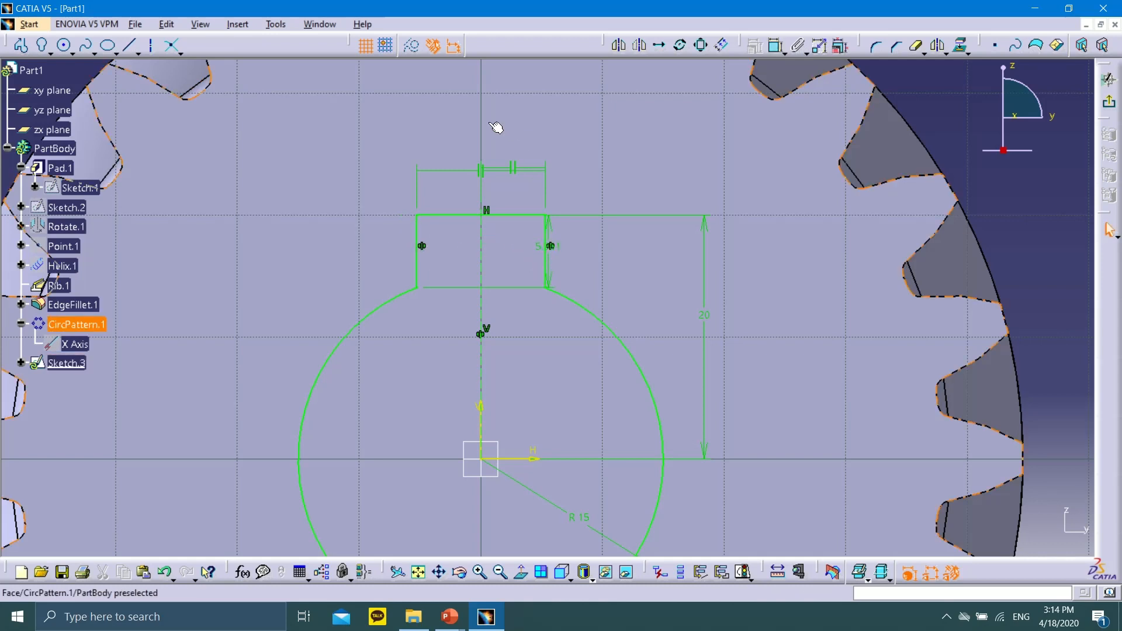
pyautogui.click(555, 264)
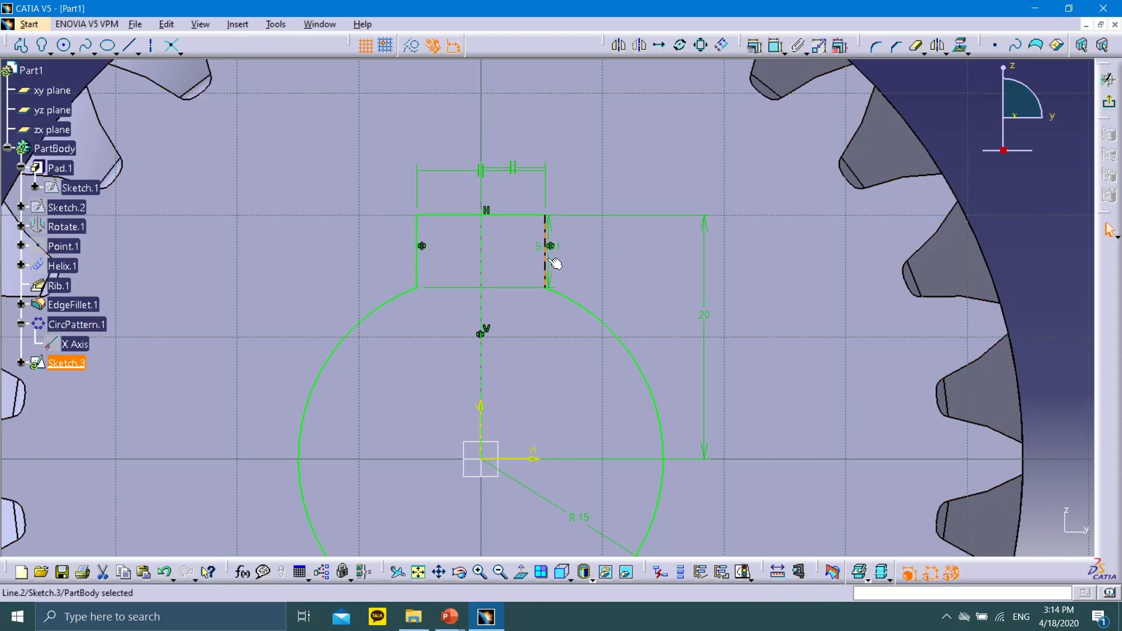
pyautogui.press('Delete')
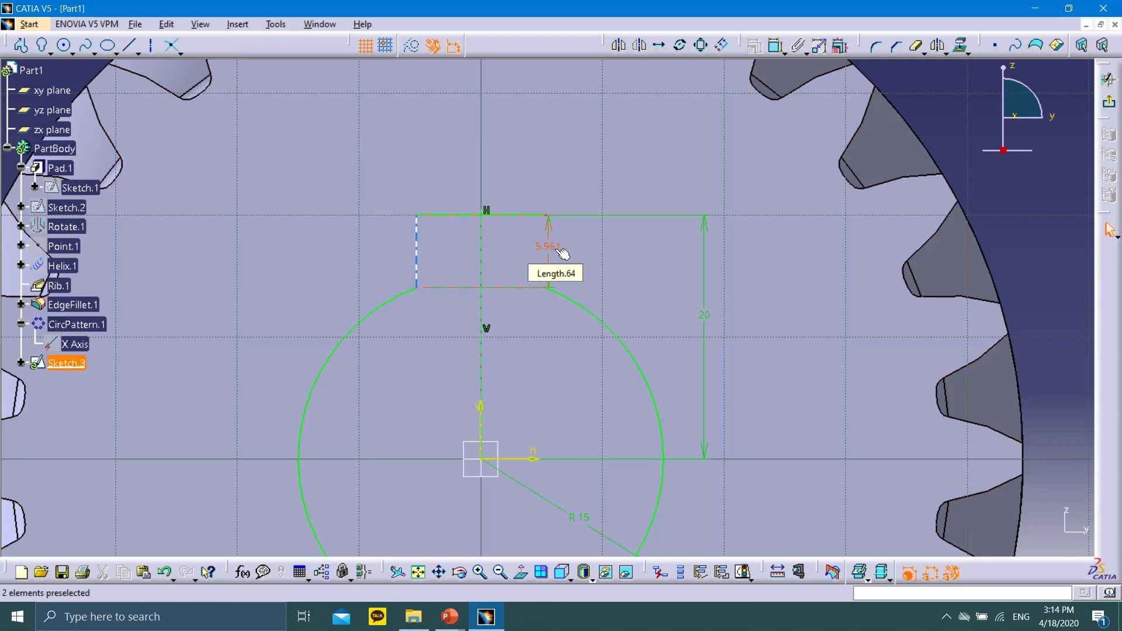
pyautogui.hotkey('ctrl', 'z')
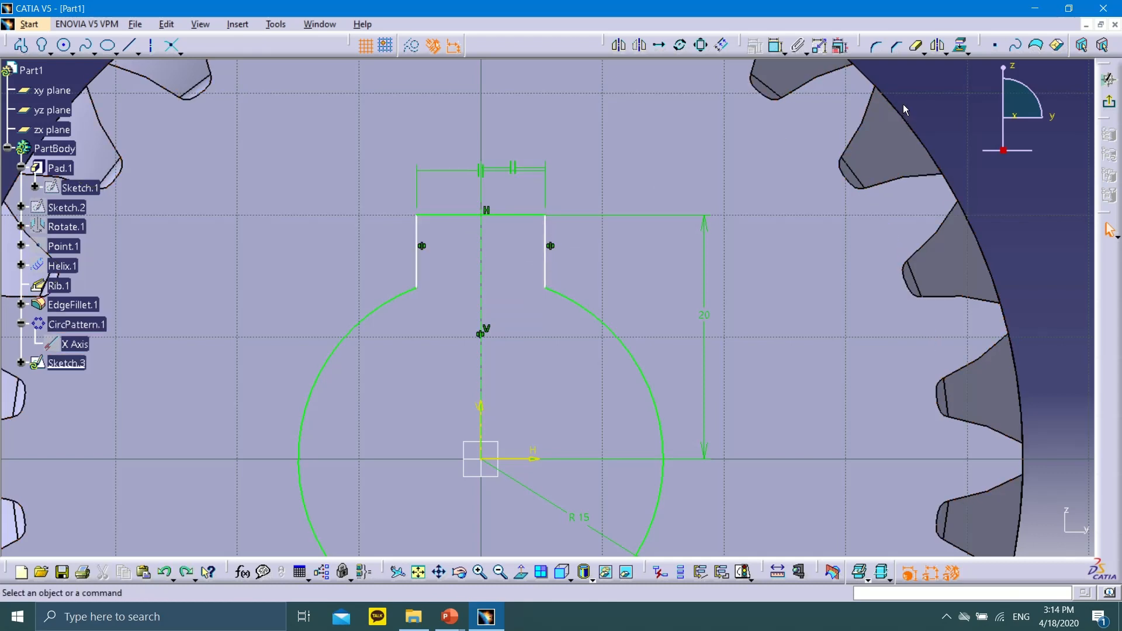
# Step: Dimension the keyway's width between its two vertical sides, placing the dimension above the slot
pyautogui.click(776, 48)
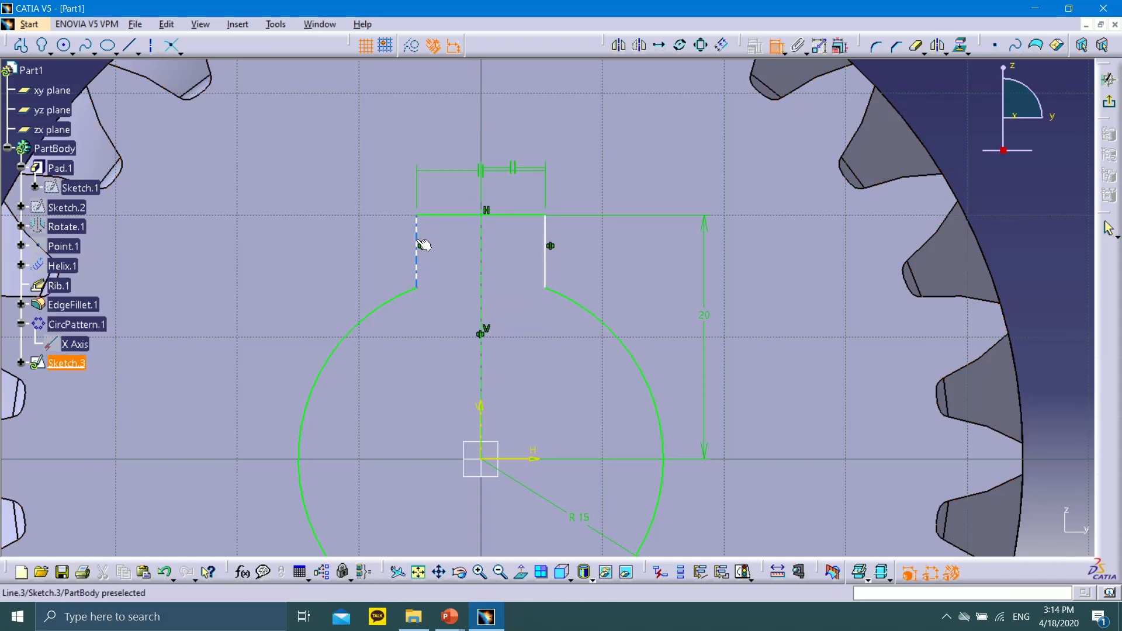
pyautogui.click(418, 226)
pyautogui.click(546, 246)
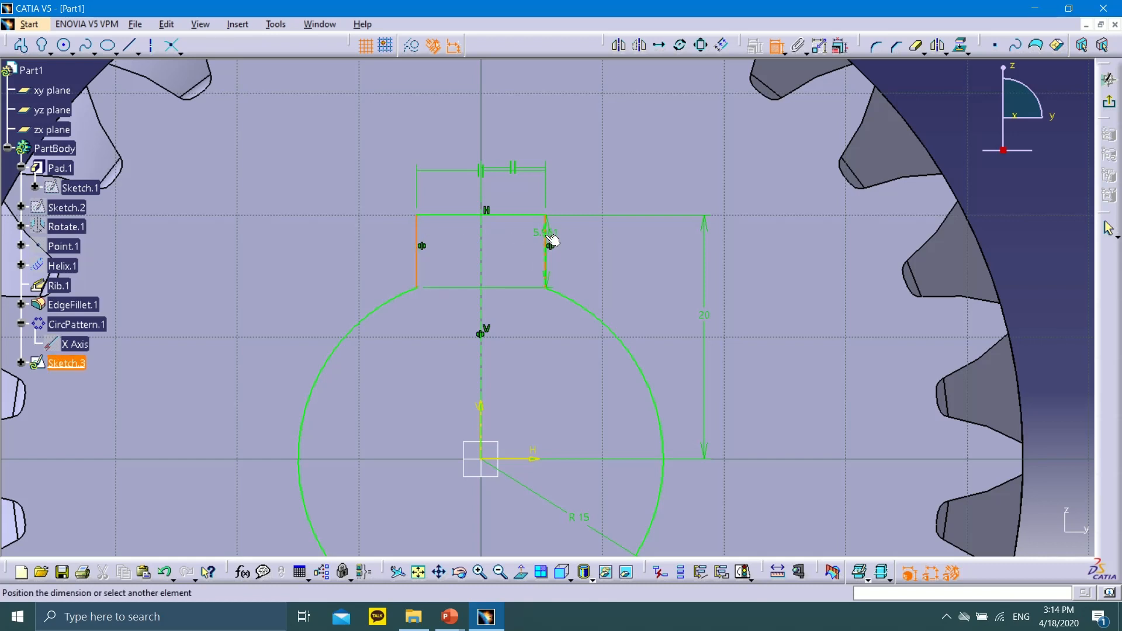
pyautogui.click(550, 239)
pyautogui.click(490, 136)
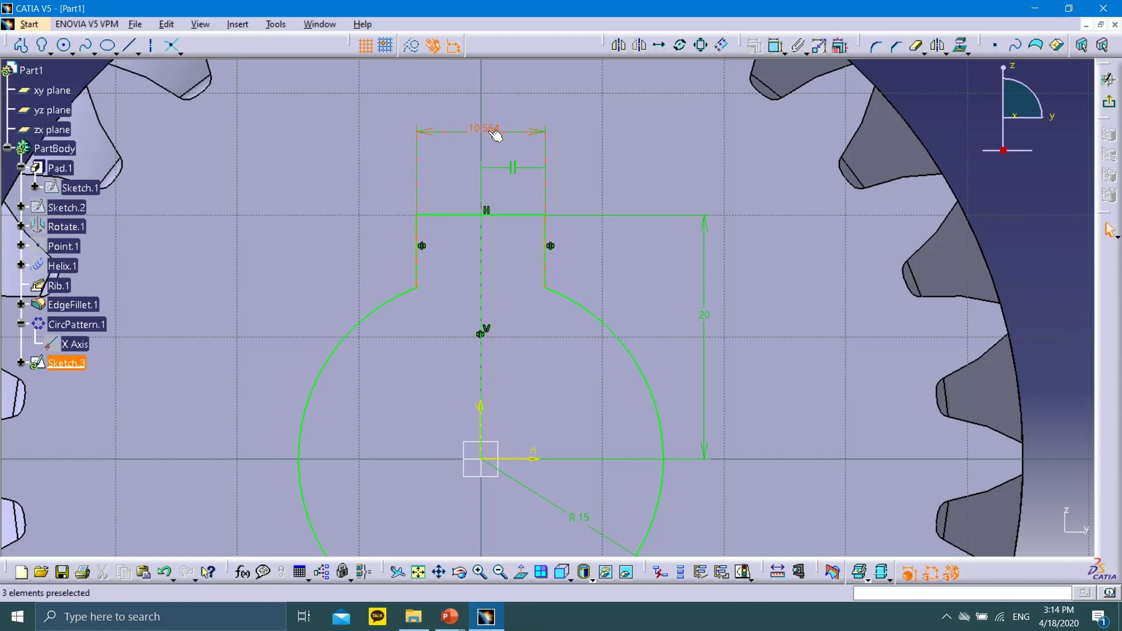
# Step: Check the keyway width on the Helical Gear slide in PowerPoint, return to CATIA and set the width dimension to 8 mm
pyautogui.doubleClick(492, 135)
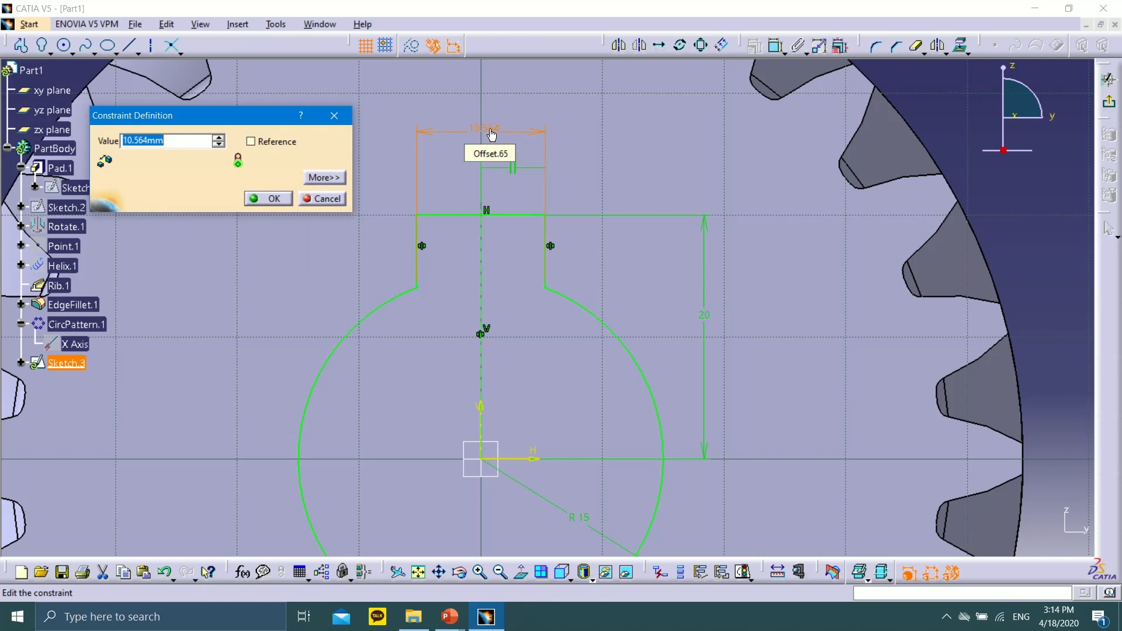
pyautogui.click(450, 617)
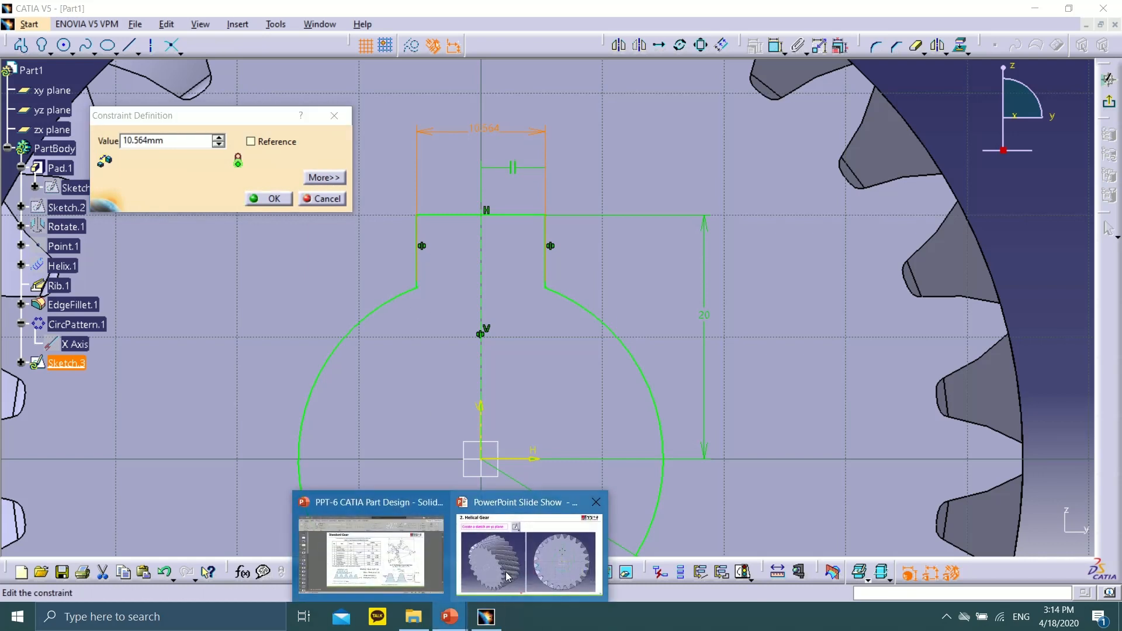
pyautogui.click(507, 577)
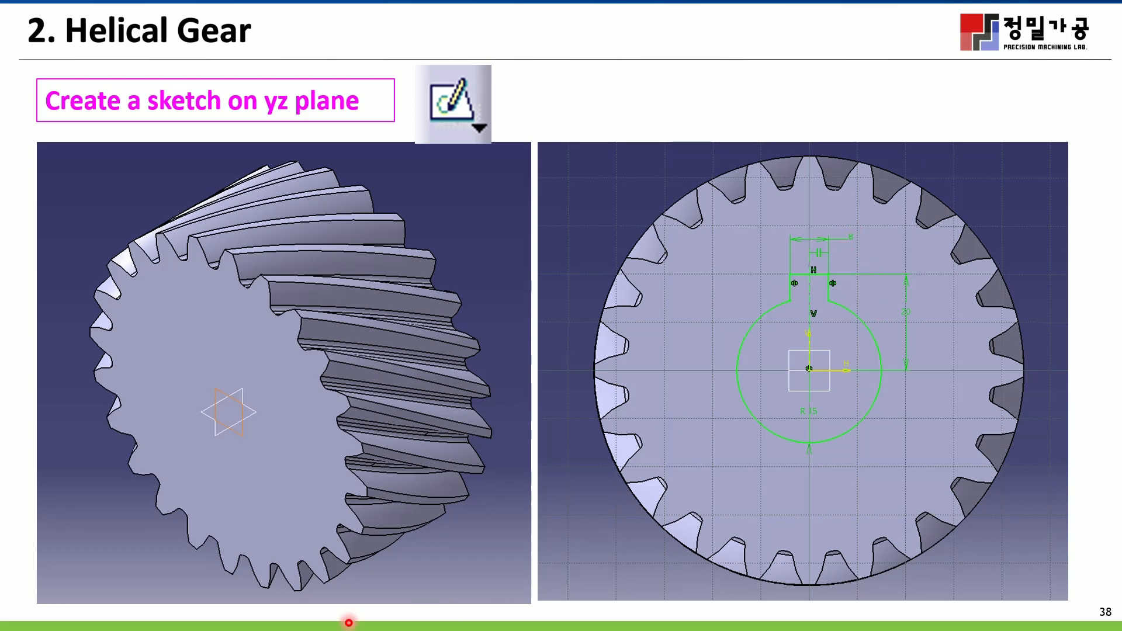
pyautogui.press('super')
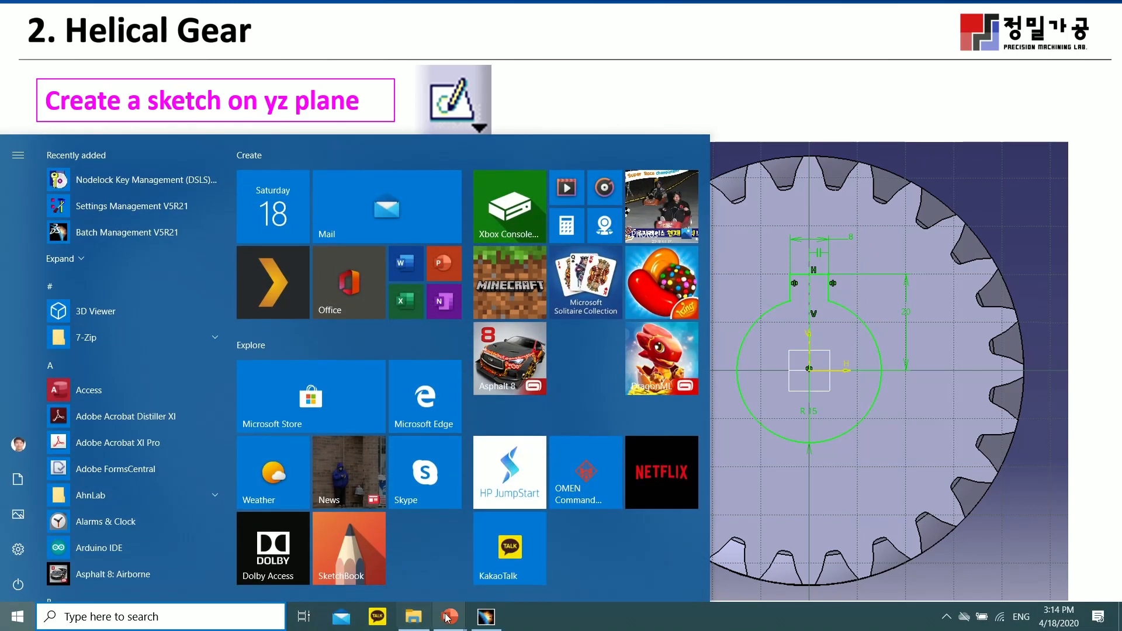
pyautogui.click(487, 617)
pyautogui.click(92, 141)
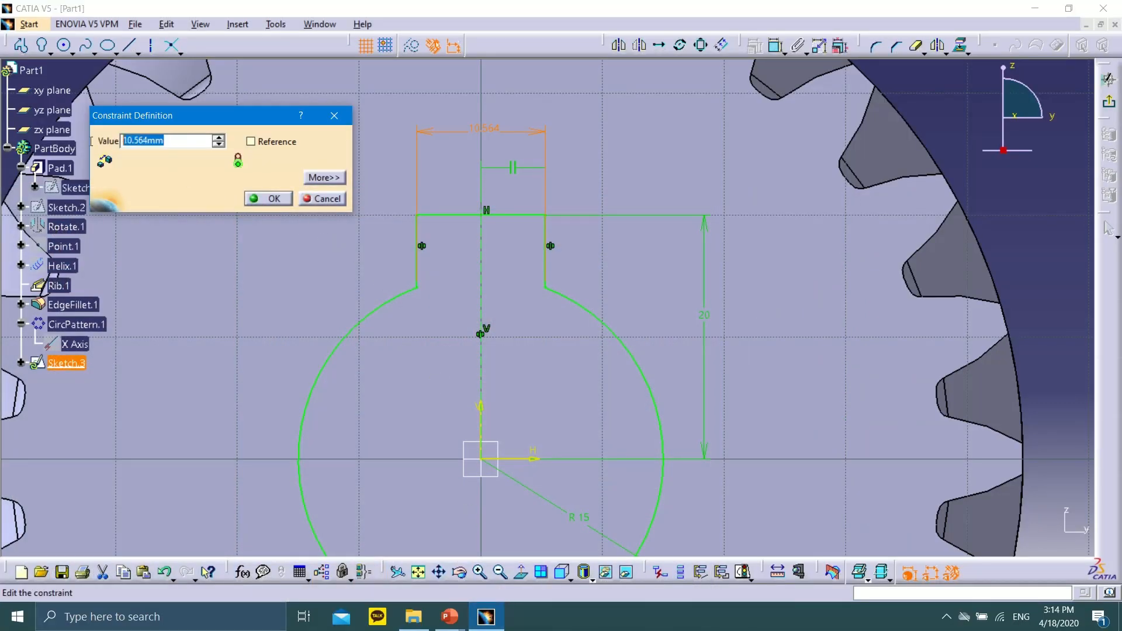
pyautogui.write('8')
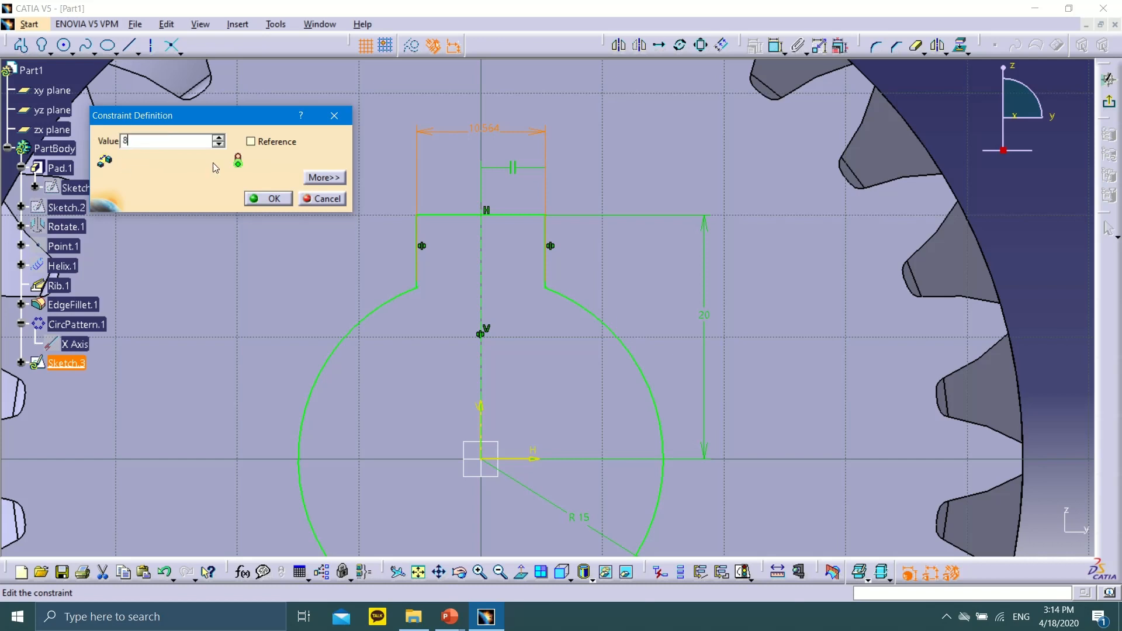
pyautogui.click(274, 199)
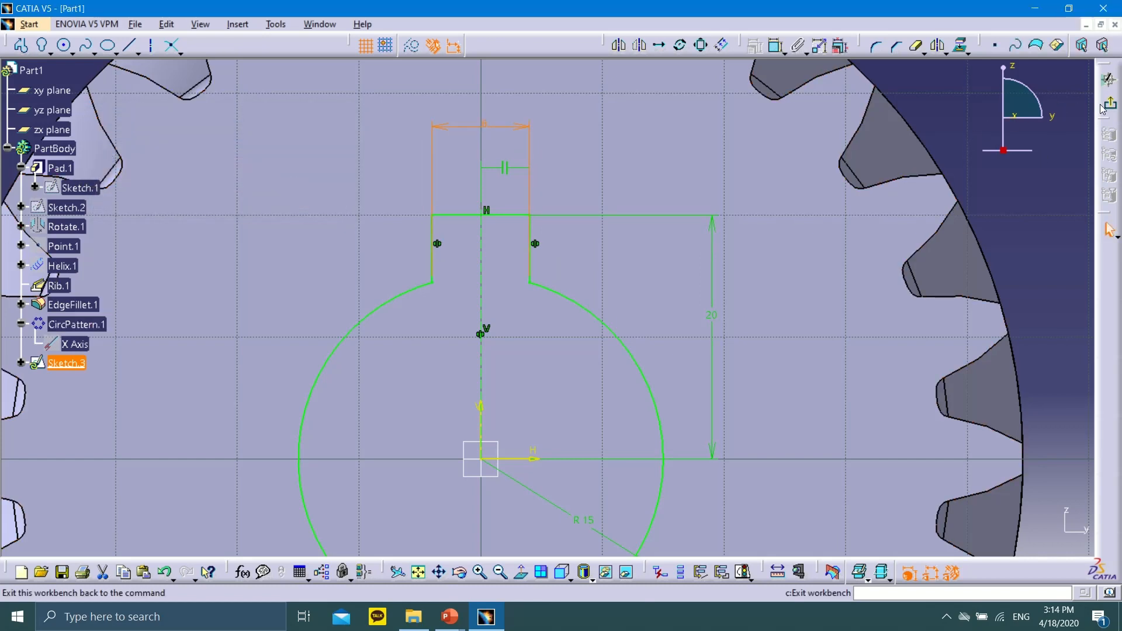
# Step: Leave the sketch and cut the bore and keyway profile through the gear with a Pocket of type Up to next
pyautogui.click(1109, 80)
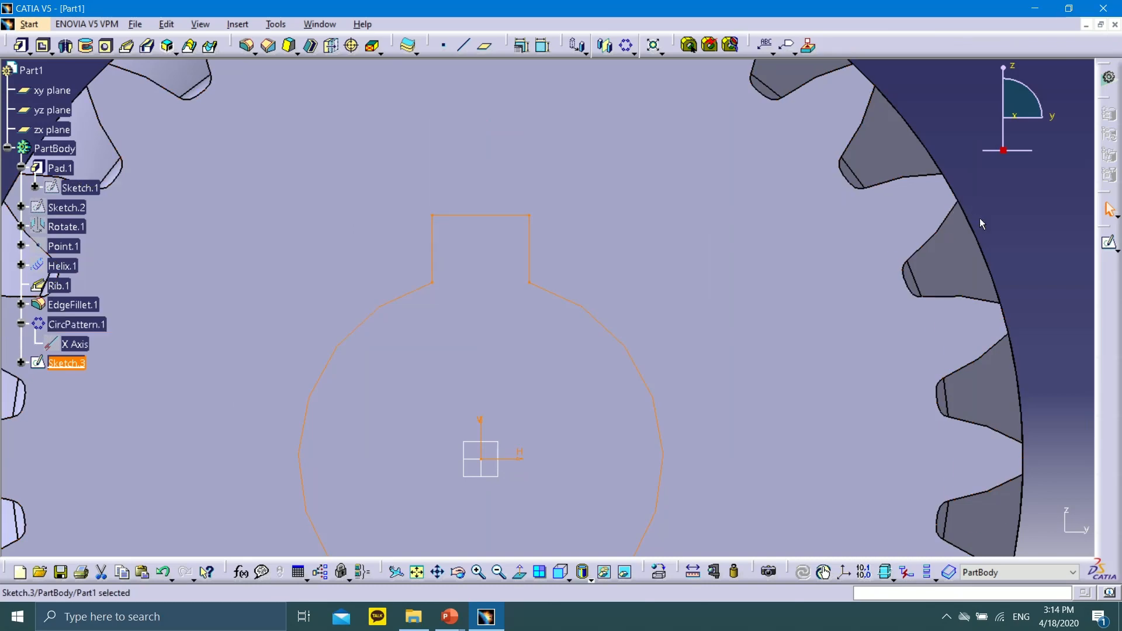
pyautogui.moveTo(970, 221)
pyautogui.mouseDown(button='middle')
pyautogui.moveTo(921, 315)
pyautogui.moveTo(831, 300)
pyautogui.mouseUp(button='middle')
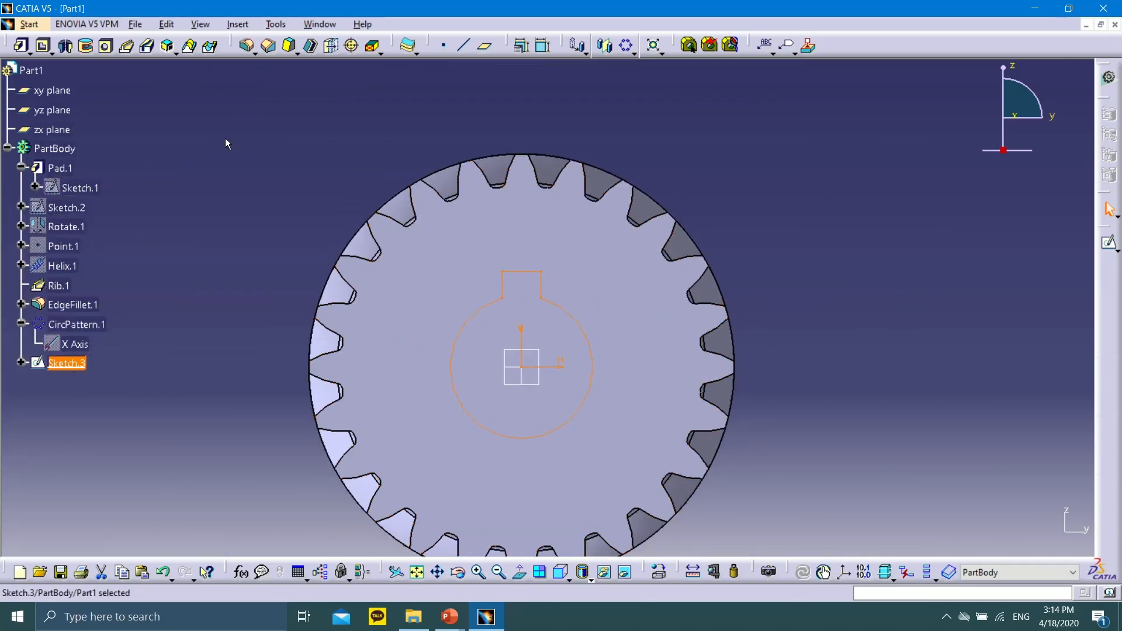
pyautogui.moveTo(362, 178); pyautogui.dragTo(428, 256, button='middle')
pyautogui.moveTo(626, 262); pyautogui.dragTo(488, 394, button='middle')
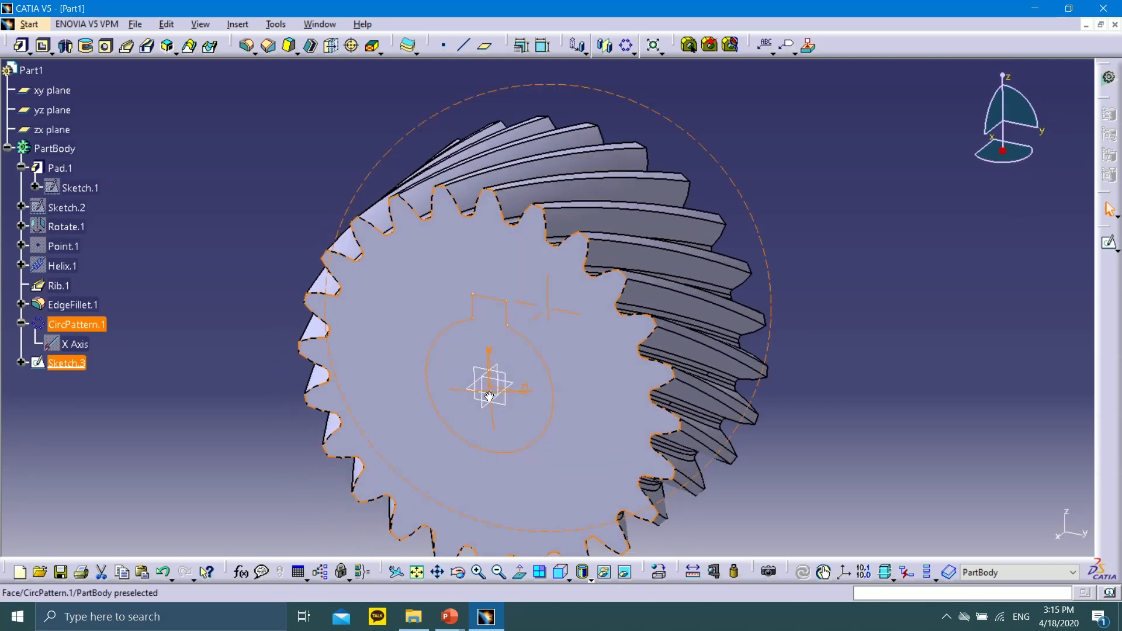
pyautogui.click(42, 45)
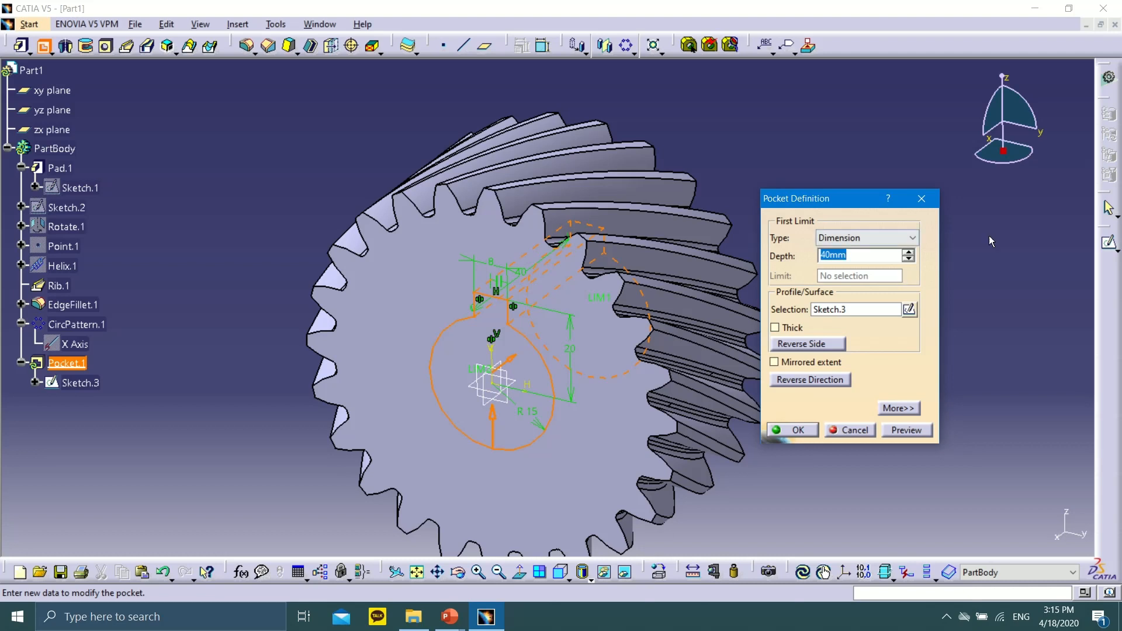
pyautogui.click(865, 237)
pyautogui.click(842, 261)
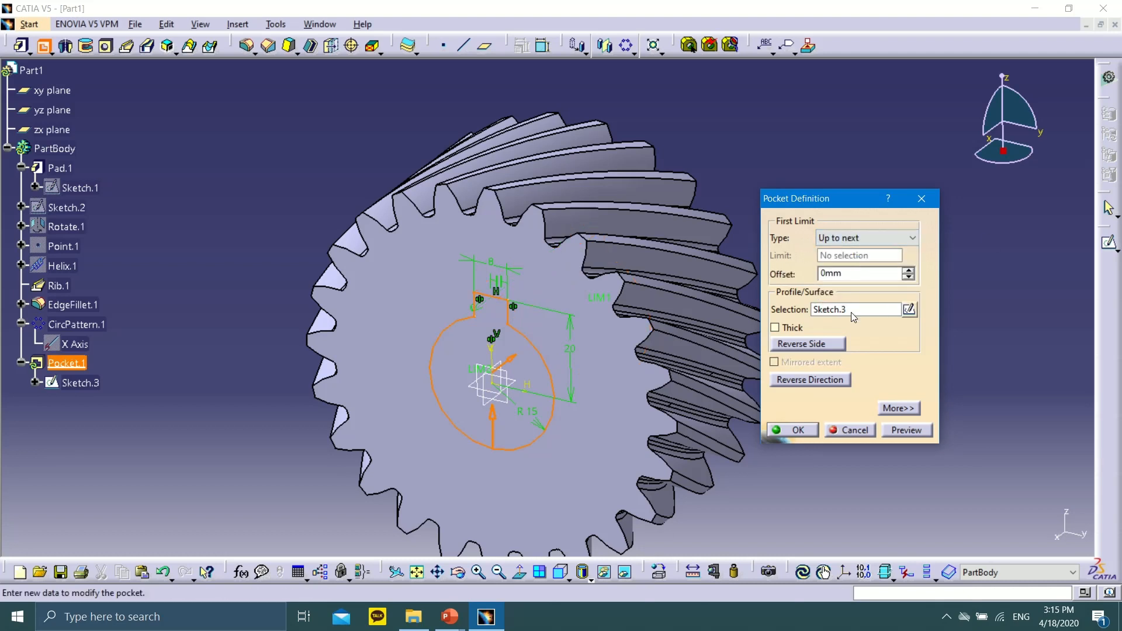
pyautogui.click(906, 431)
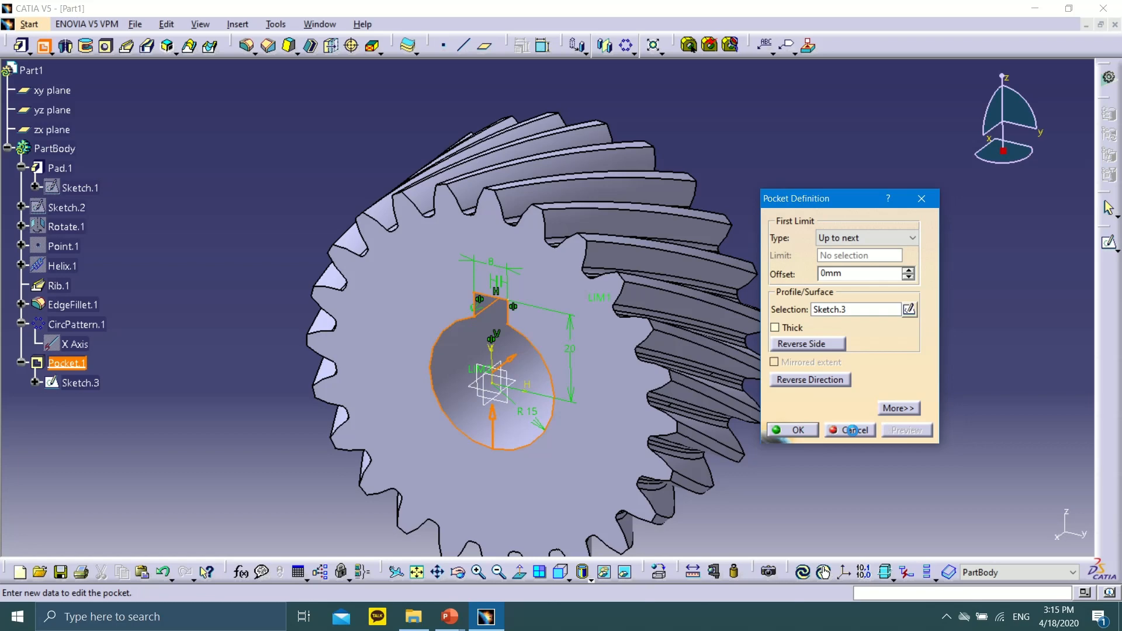
pyautogui.click(793, 430)
# Step: Switch to the PowerPoint slide show, advance to the Do <Pad> slide and end the show, discarding the ink annotations
pyautogui.moveTo(449, 616)
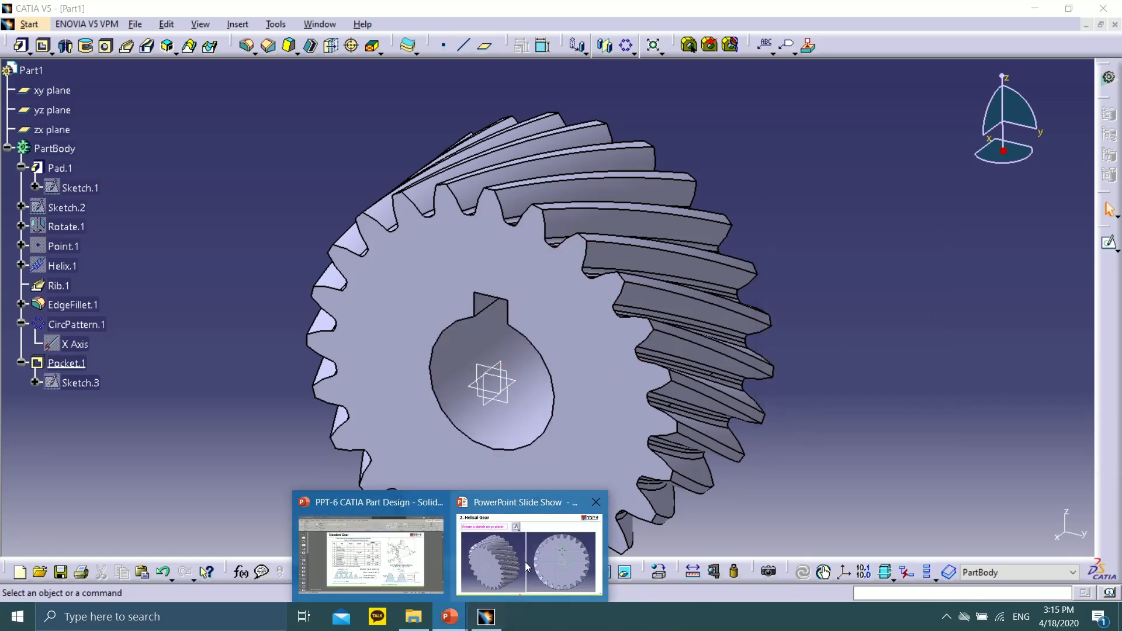
pyautogui.click(525, 562)
pyautogui.click(37, 622)
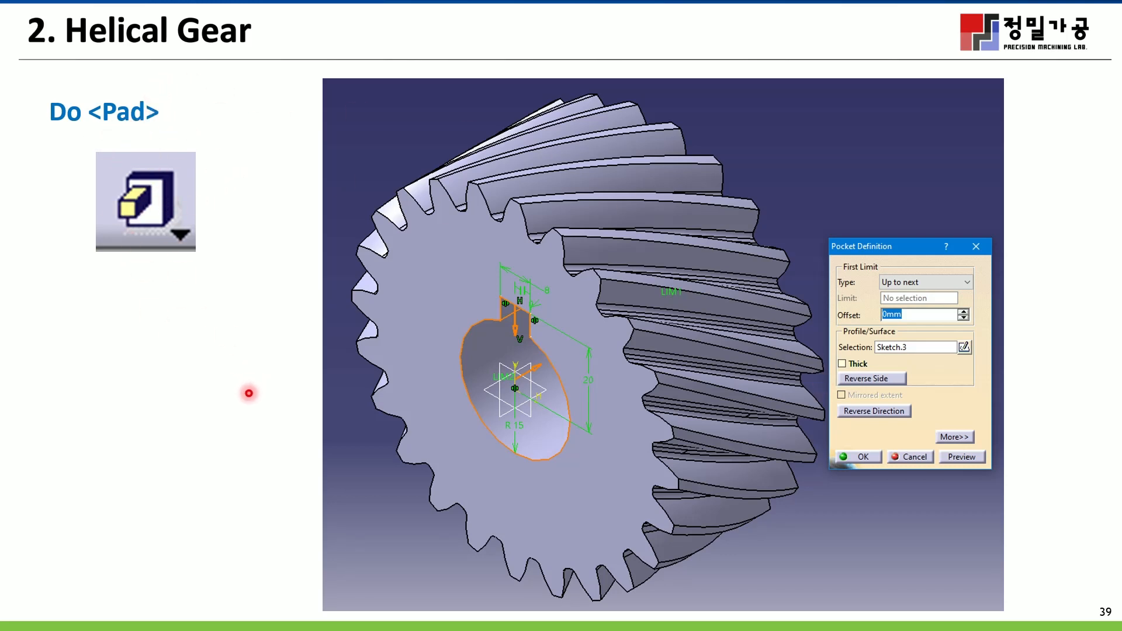
pyautogui.hotkey('ctrl', 'l')
pyautogui.press('Escape')
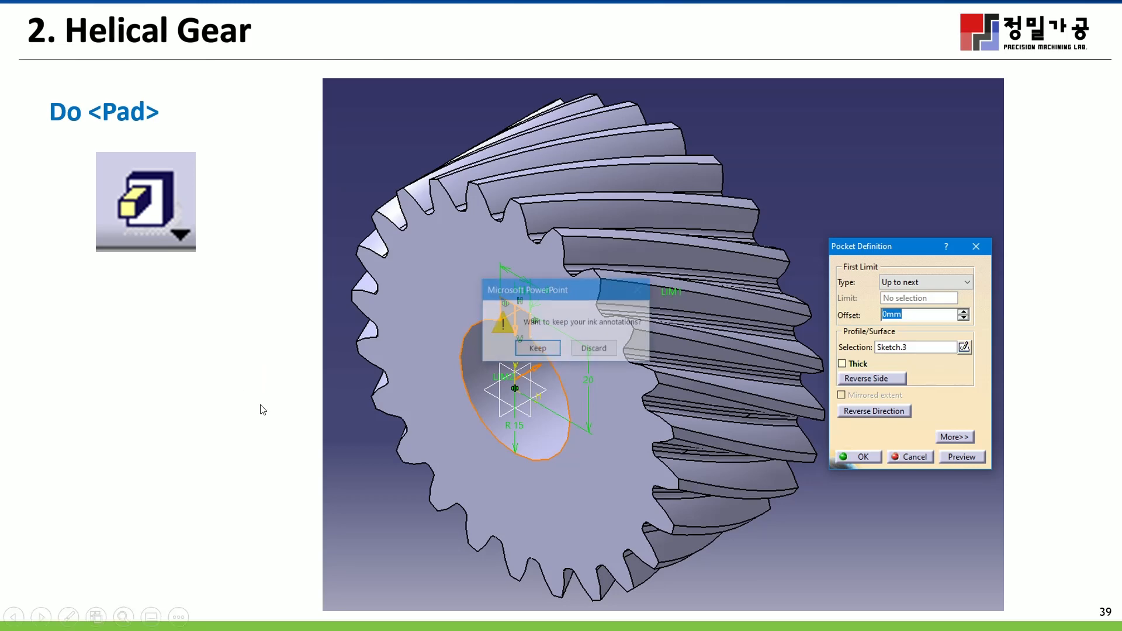
pyautogui.click(595, 349)
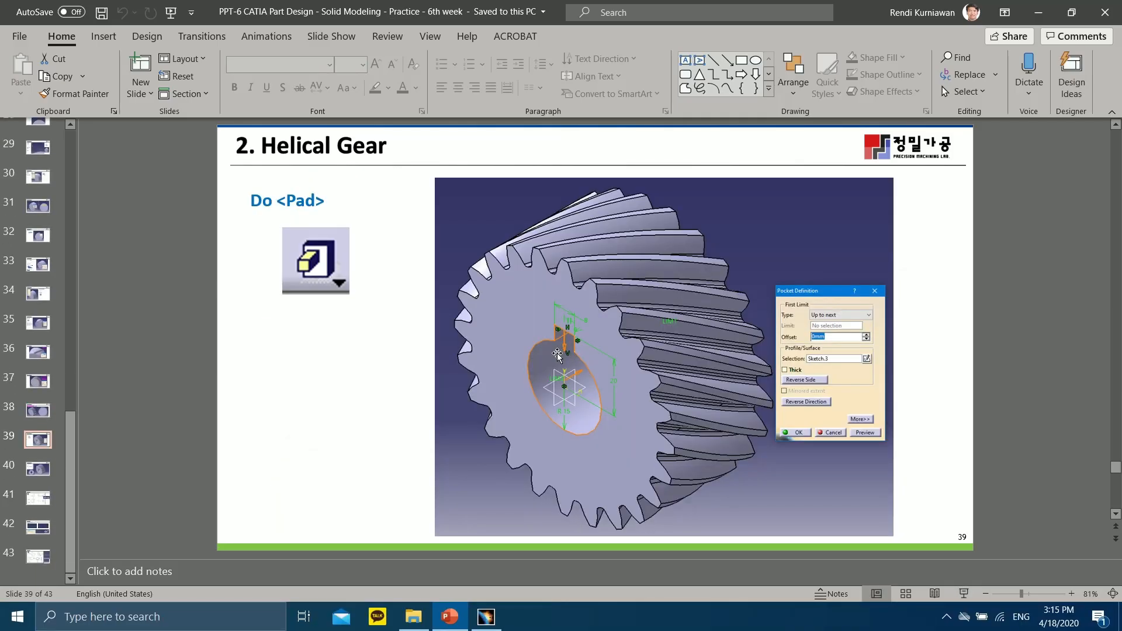
# Step: Change the word Pad to Pocket in the slide's heading so it reads "Do <Pocket>"
pyautogui.click(323, 268)
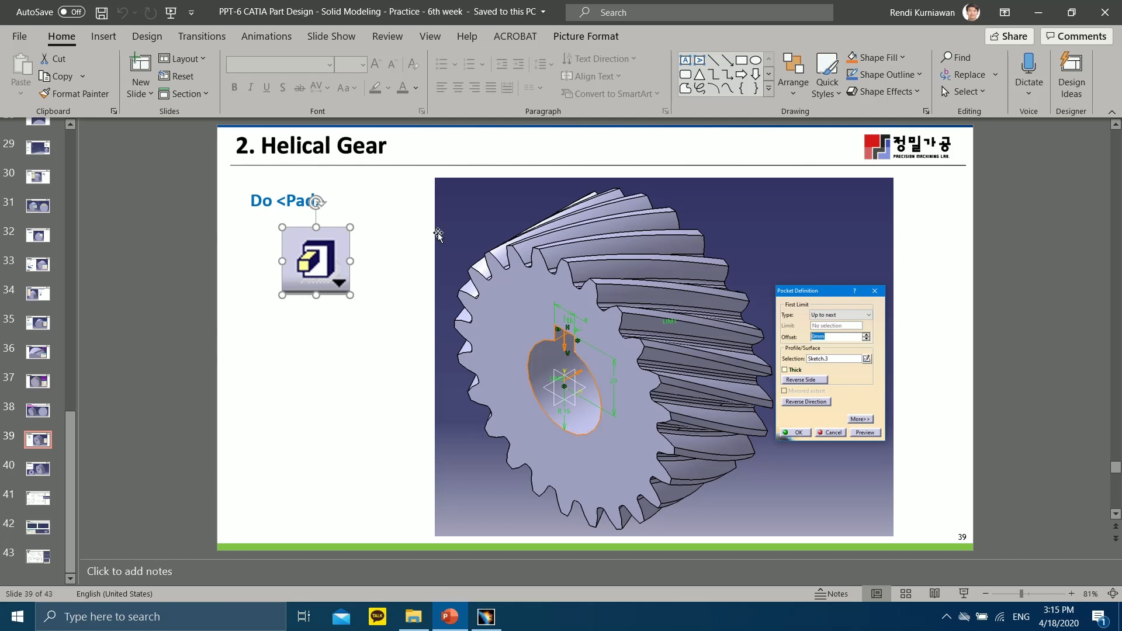
pyautogui.click(288, 206)
pyautogui.moveTo(295, 201); pyautogui.dragTo(316, 200)
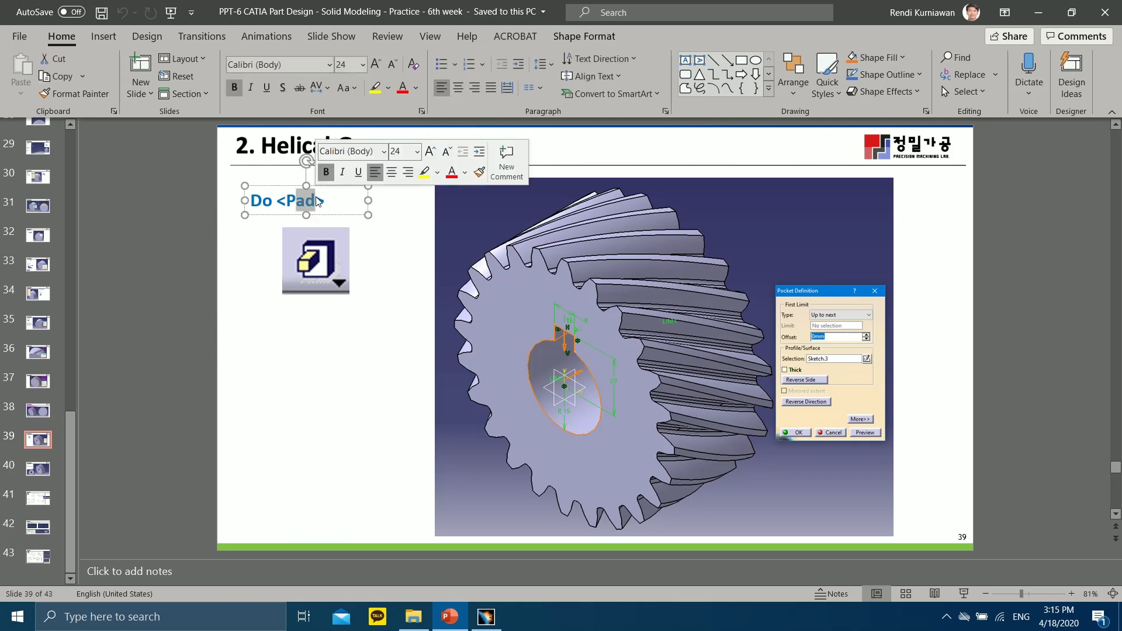
pyautogui.write('ocket')
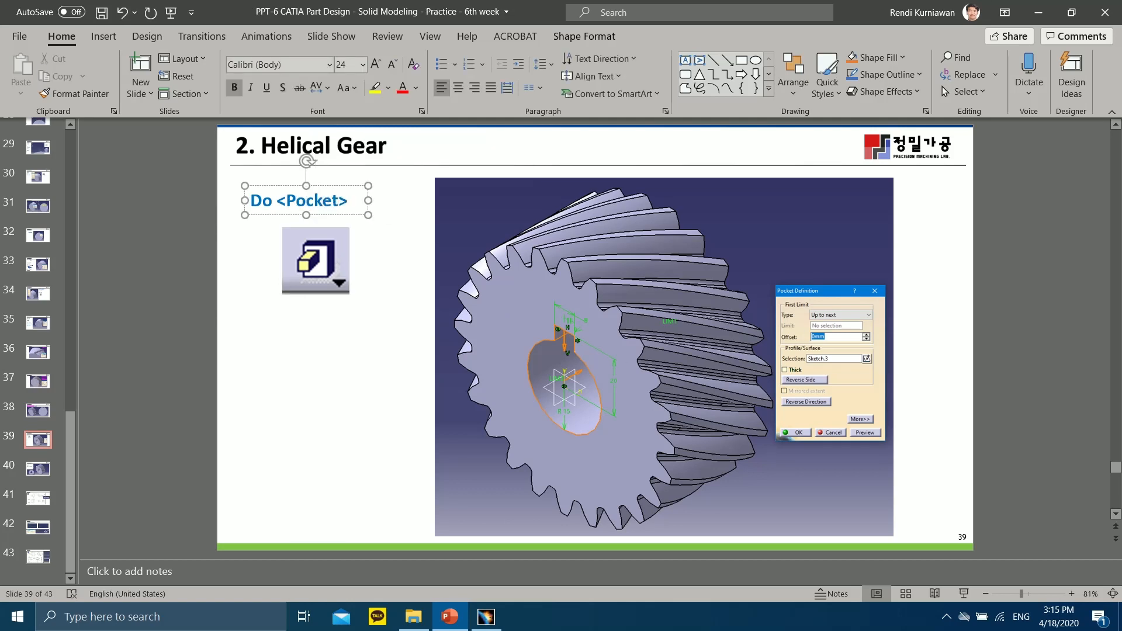
# Step: Delete the Pad icon picture beneath the slide's heading
pyautogui.click(332, 356)
pyautogui.click(322, 268)
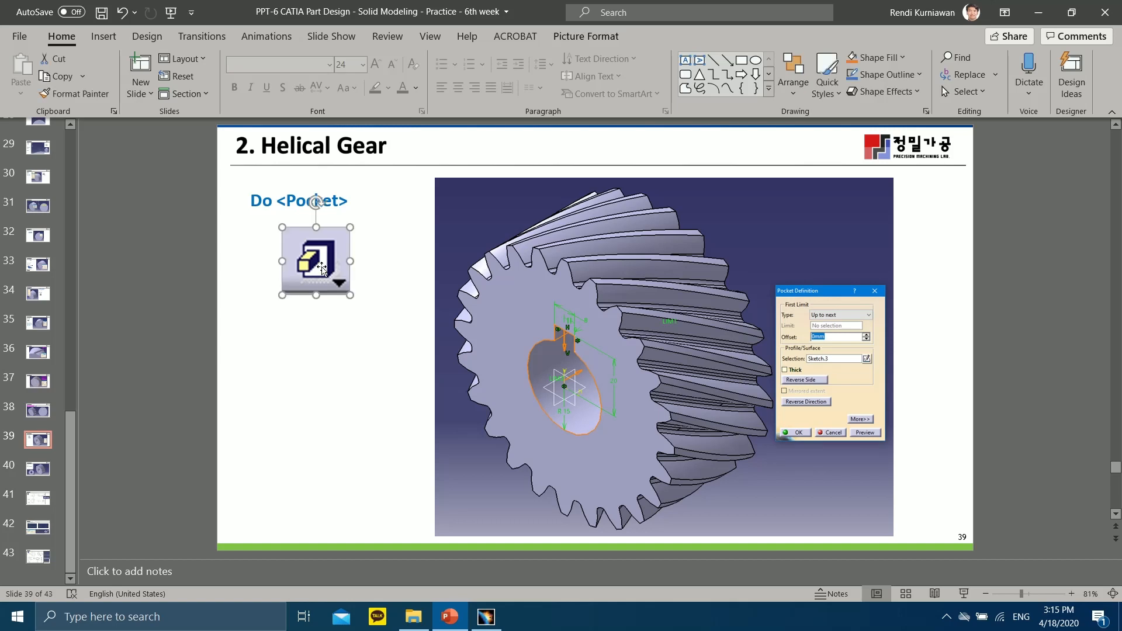
pyautogui.press('Delete')
# Step: Move the "Do <Pocket>" text box slightly to the right on the slide and save the presentation
pyautogui.click(308, 186)
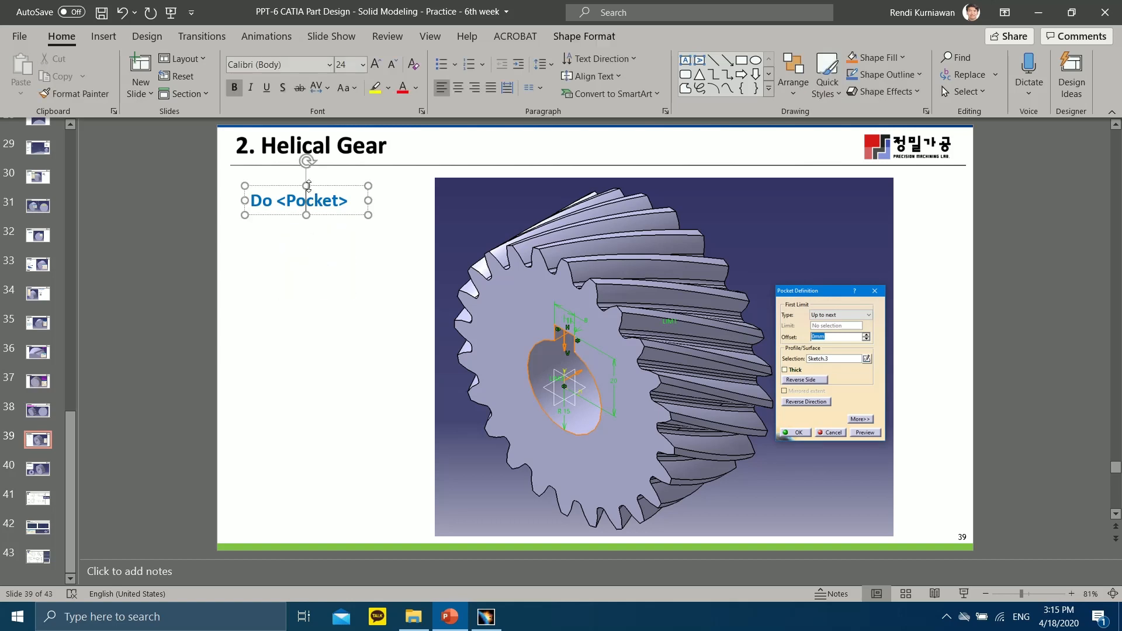
pyautogui.moveTo(319, 185); pyautogui.dragTo(361, 184)
pyautogui.click(272, 206)
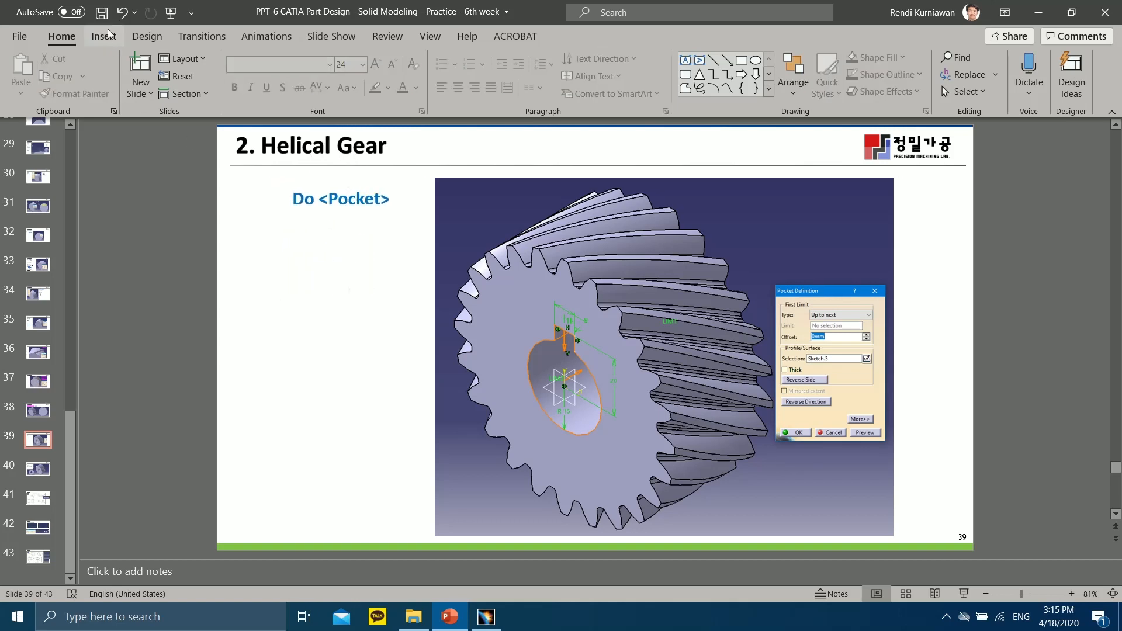
pyautogui.hotkey('ctrl', 's')
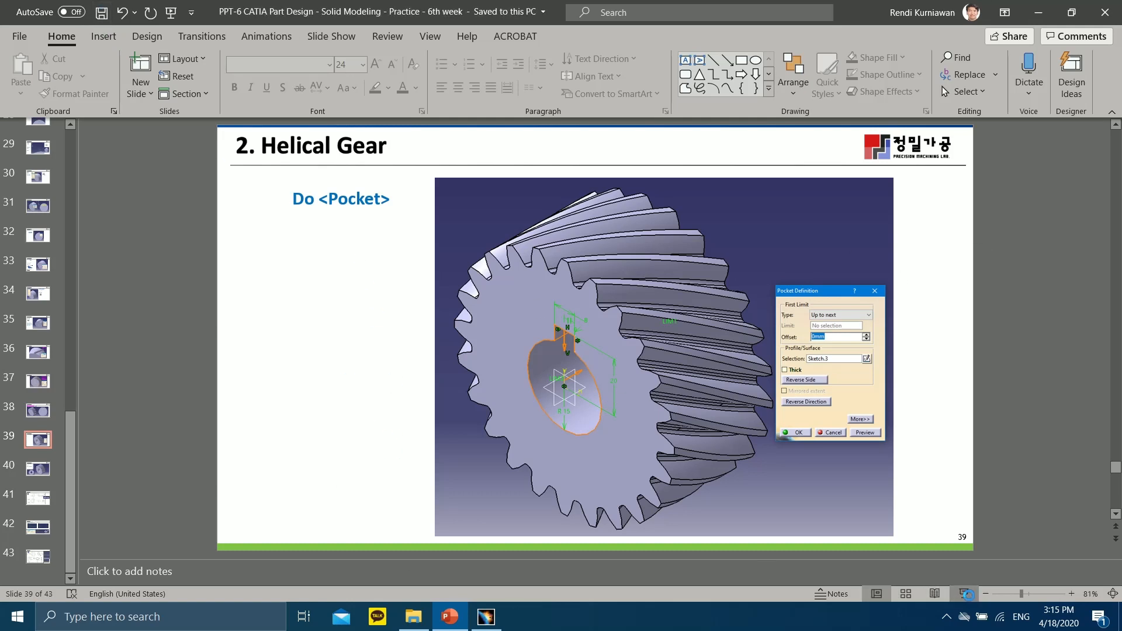
# Step: Present from the Pocket slide, review the Helical Gear Final Shape slide and end the show
pyautogui.click(963, 594)
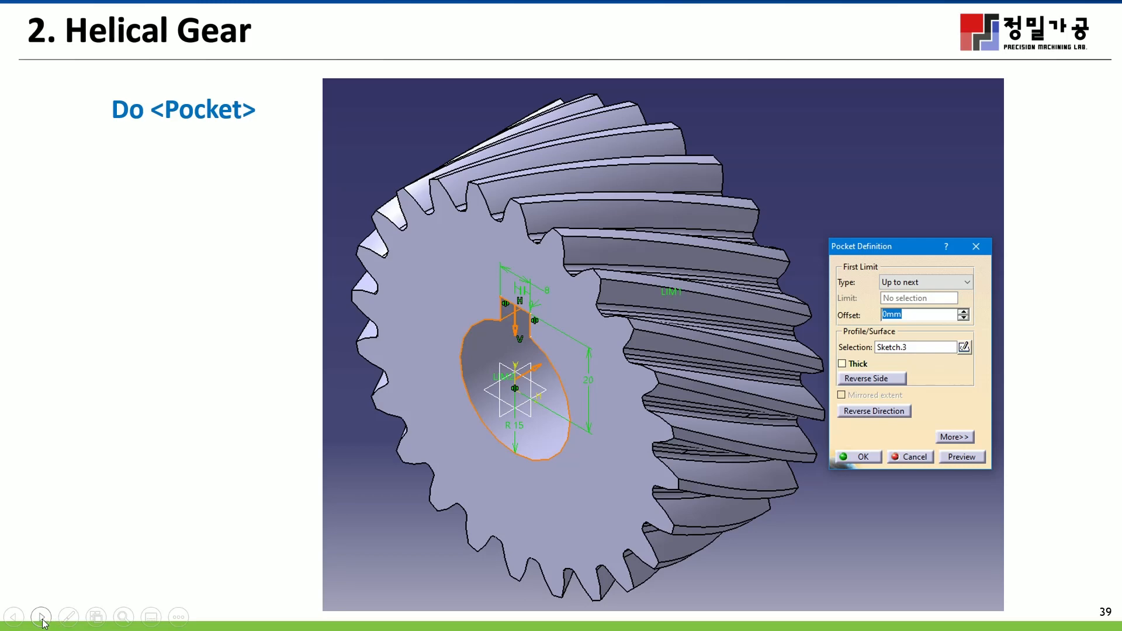
pyautogui.click(40, 618)
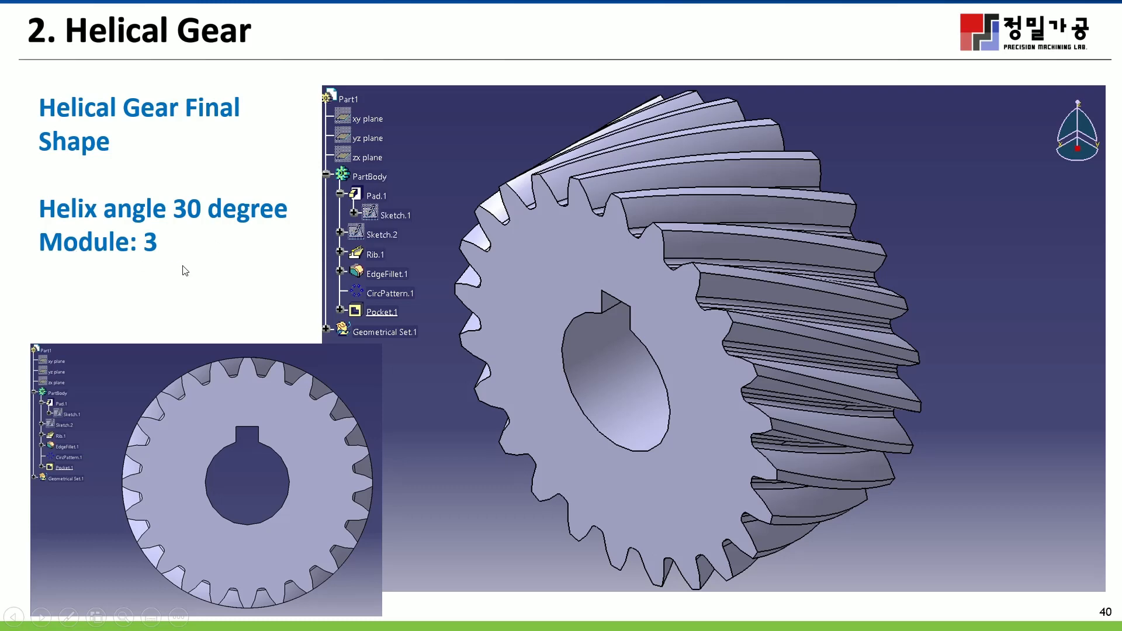
pyautogui.press('Escape')
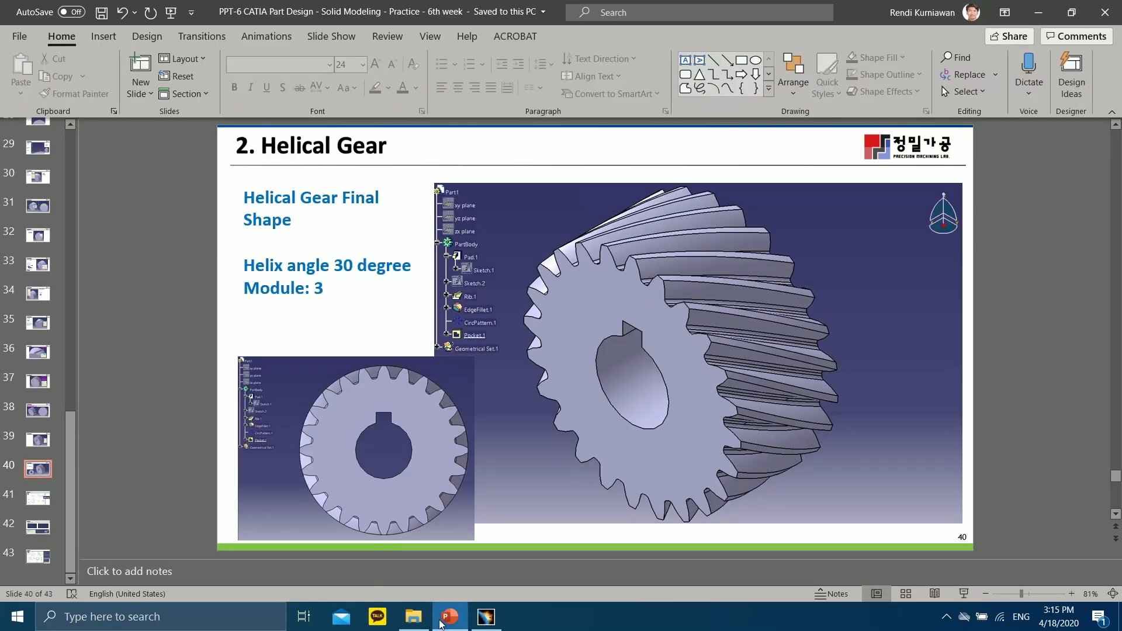
# Step: Return to CATIA, collapse the circular pattern, pocket and pad branches of the tree, and apply the isometric view
pyautogui.click(487, 616)
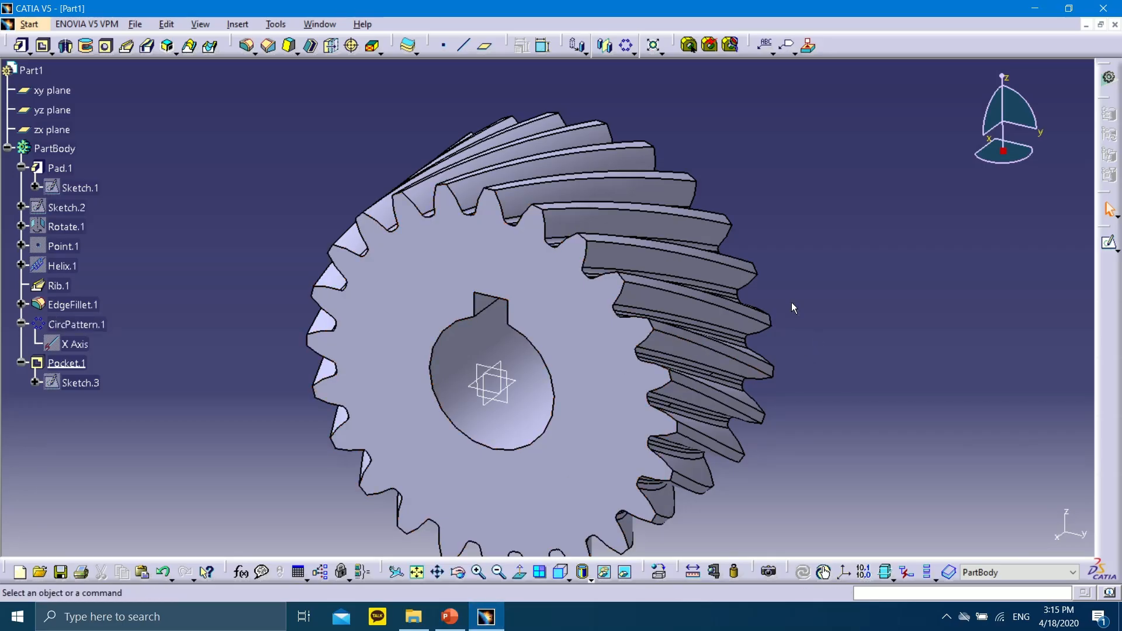
pyautogui.click(21, 324)
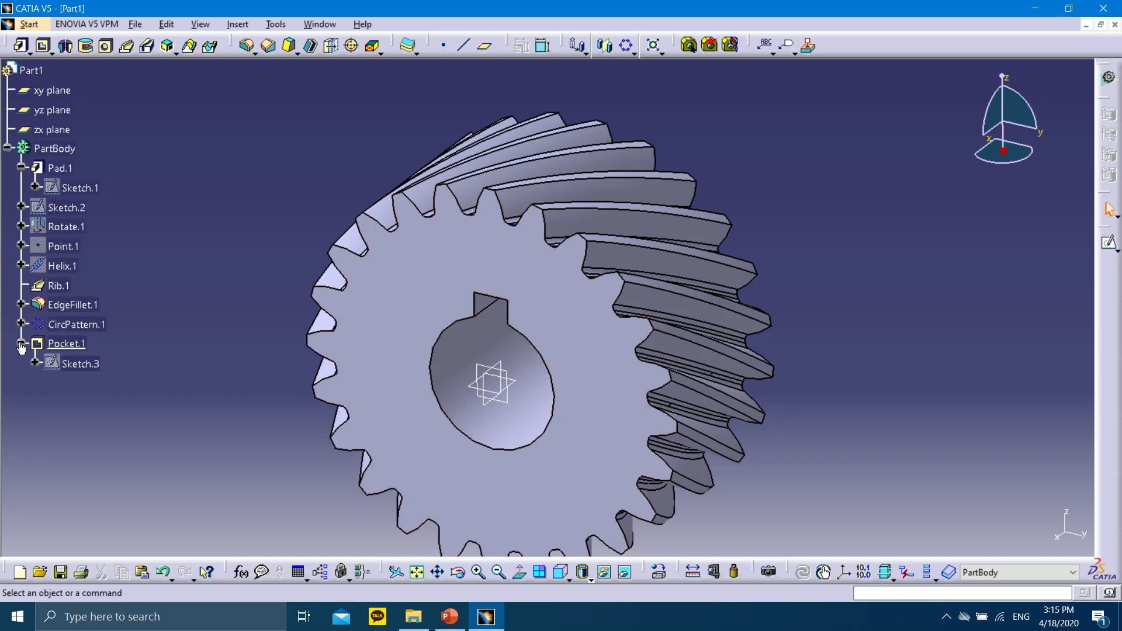
pyautogui.click(21, 344)
pyautogui.click(21, 168)
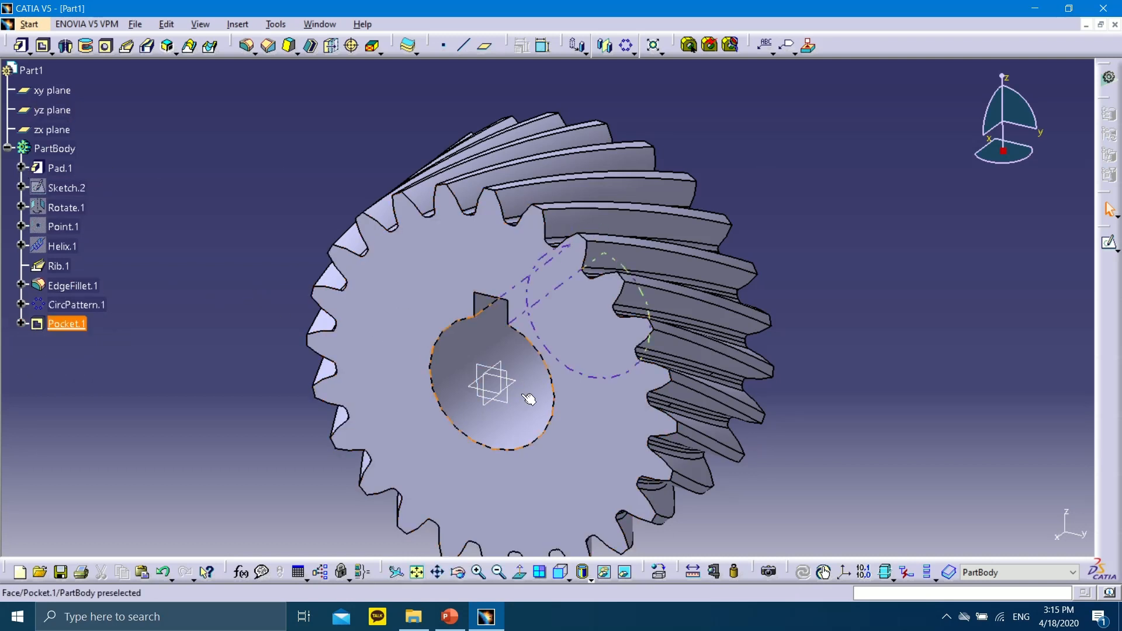
pyautogui.click(569, 579)
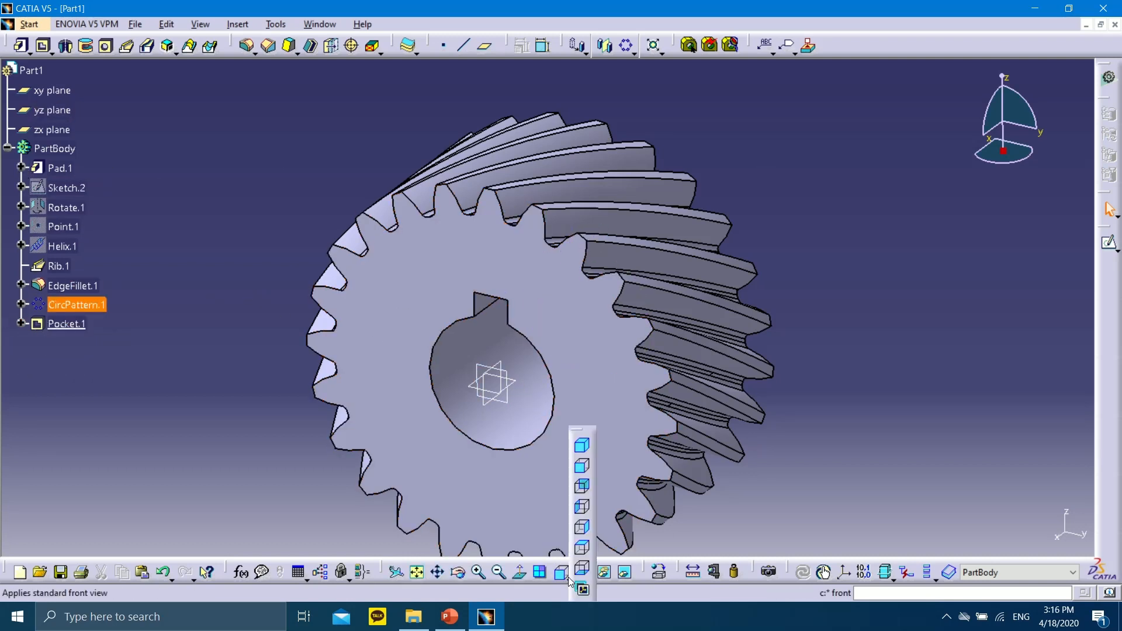
pyautogui.click(582, 445)
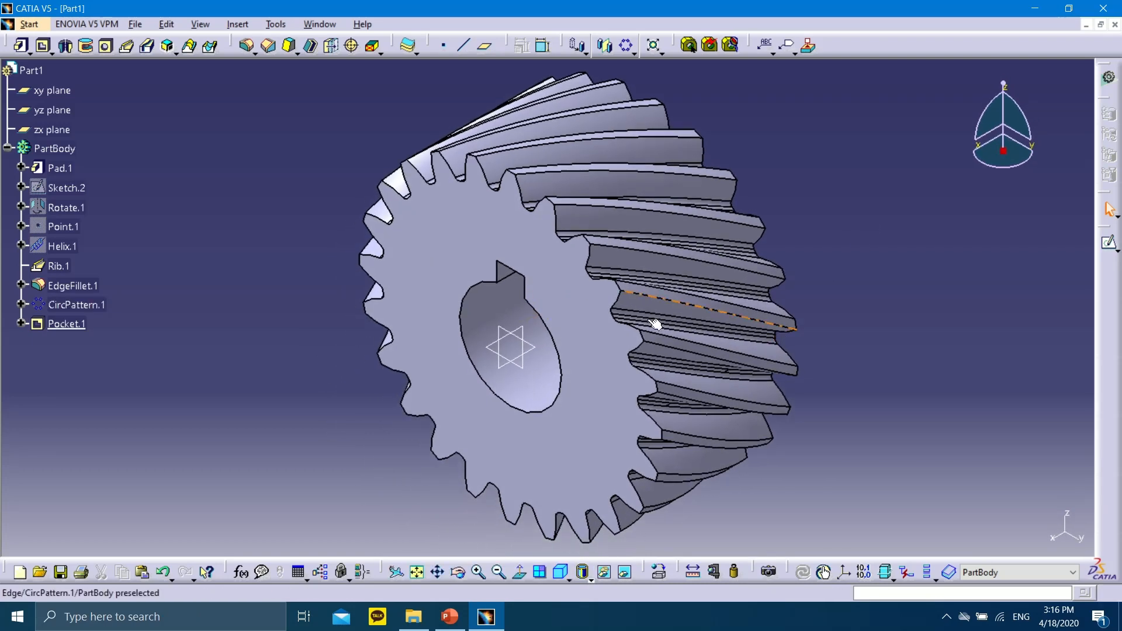
# Step: Save the part as Helical Gear.CATPart in the CATIA Class folder
pyautogui.click(135, 24)
pyautogui.click(164, 118)
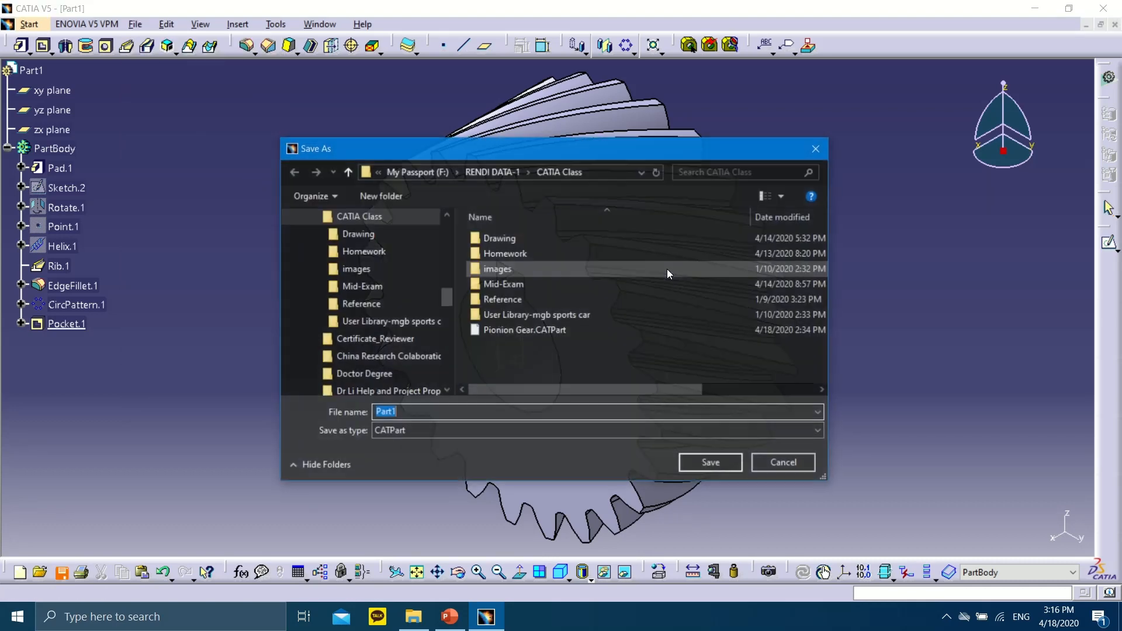
pyautogui.click(526, 330)
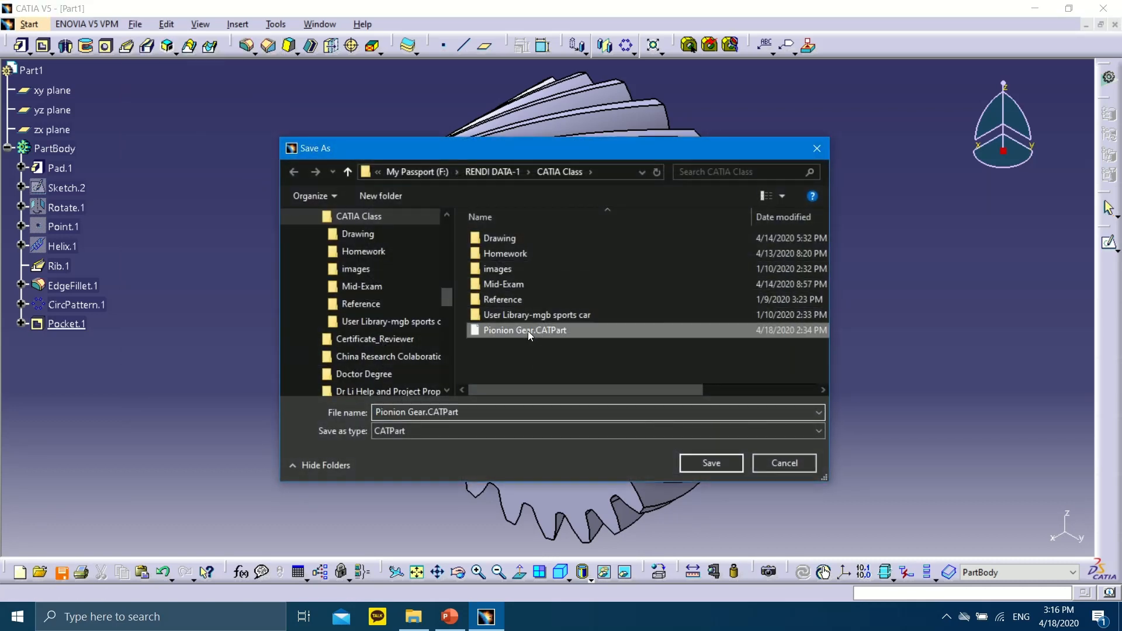
pyautogui.click(407, 412)
pyautogui.click(405, 412)
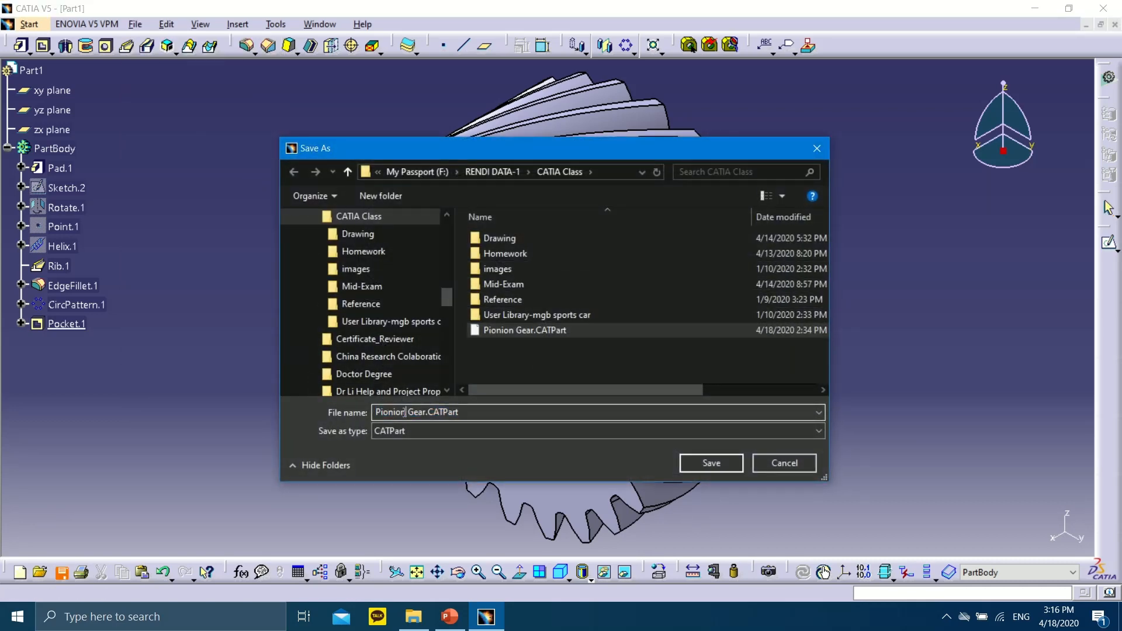
pyautogui.doubleClick(406, 412)
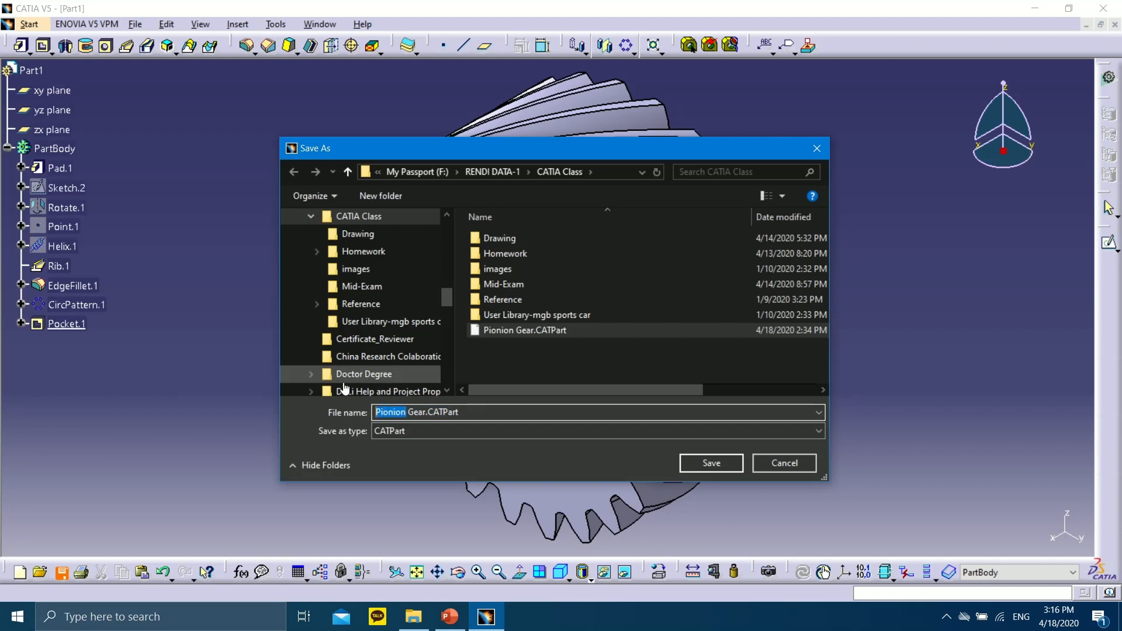
pyautogui.write('Helical')
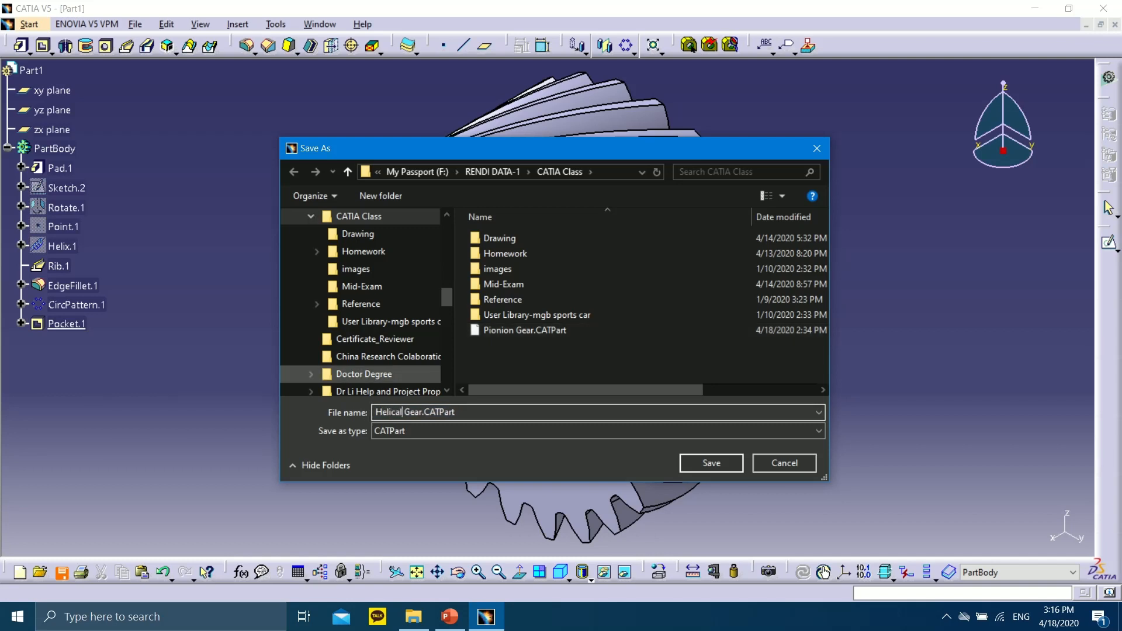
pyautogui.click(712, 463)
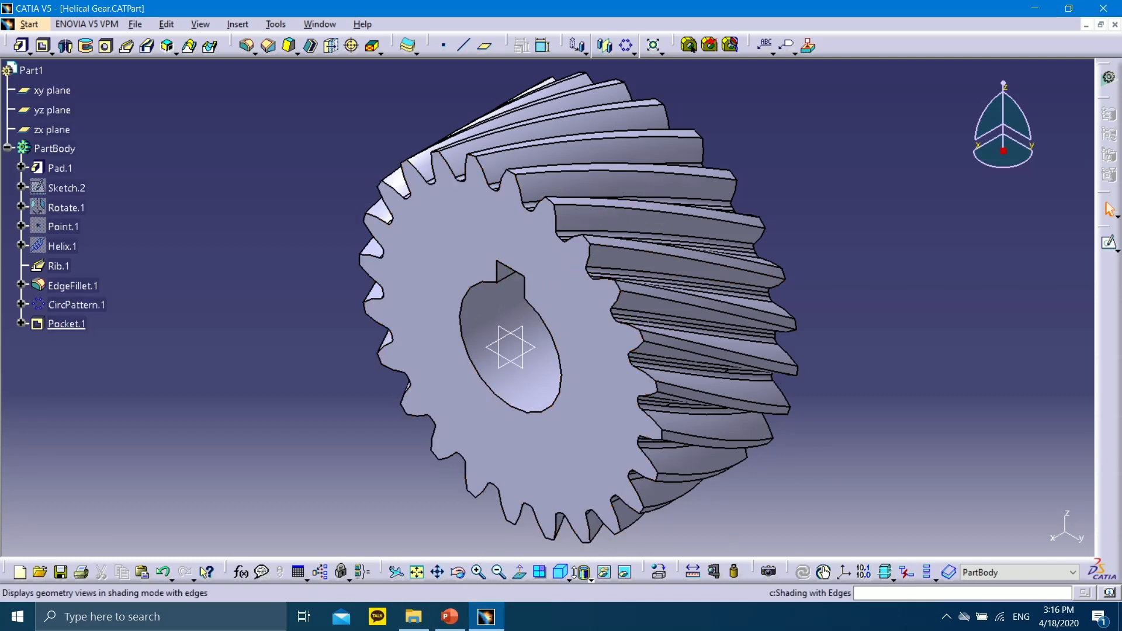
# Step: Inspect the finished gear's teeth, bore and keyway in the front and isometric views and from several rotated close-up angles
pyautogui.click(589, 578)
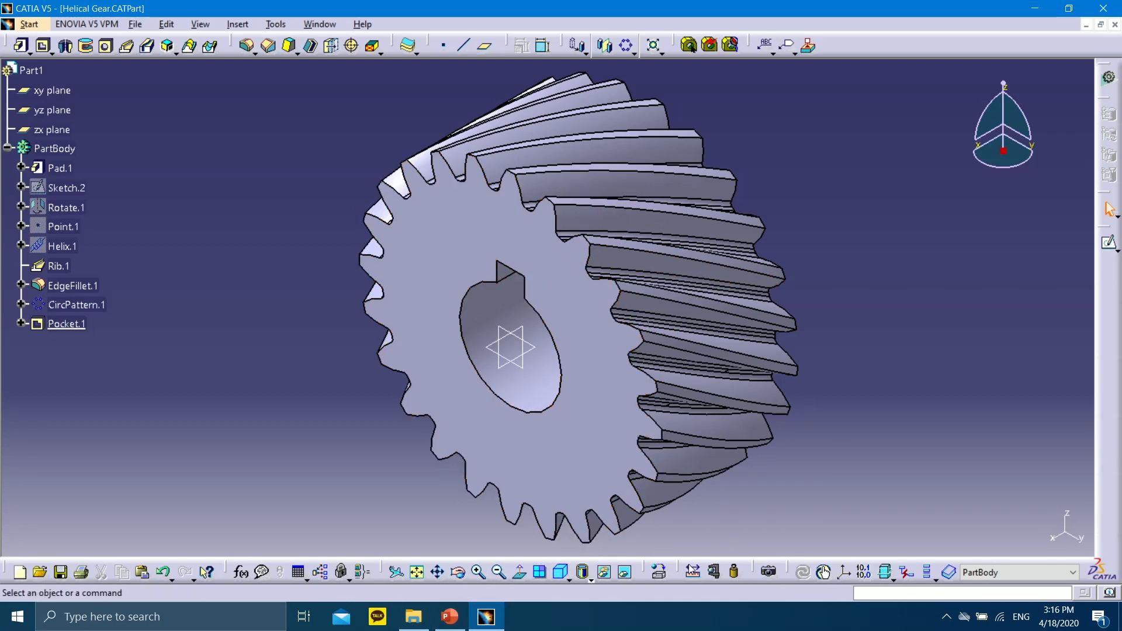
pyautogui.click(571, 580)
pyautogui.click(585, 444)
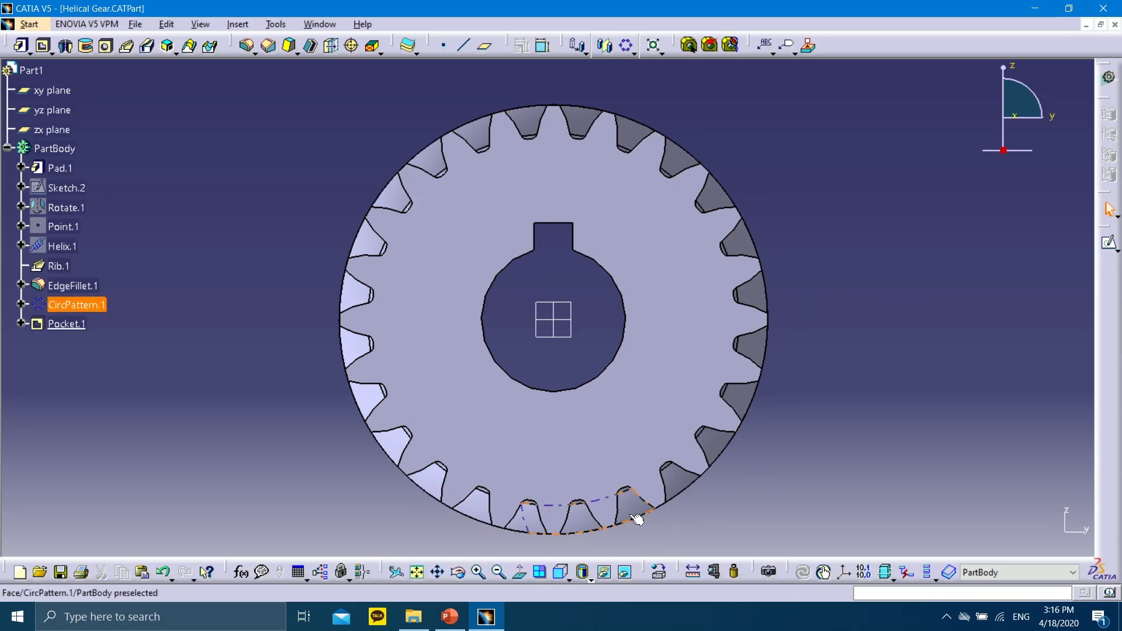
pyautogui.click(570, 580)
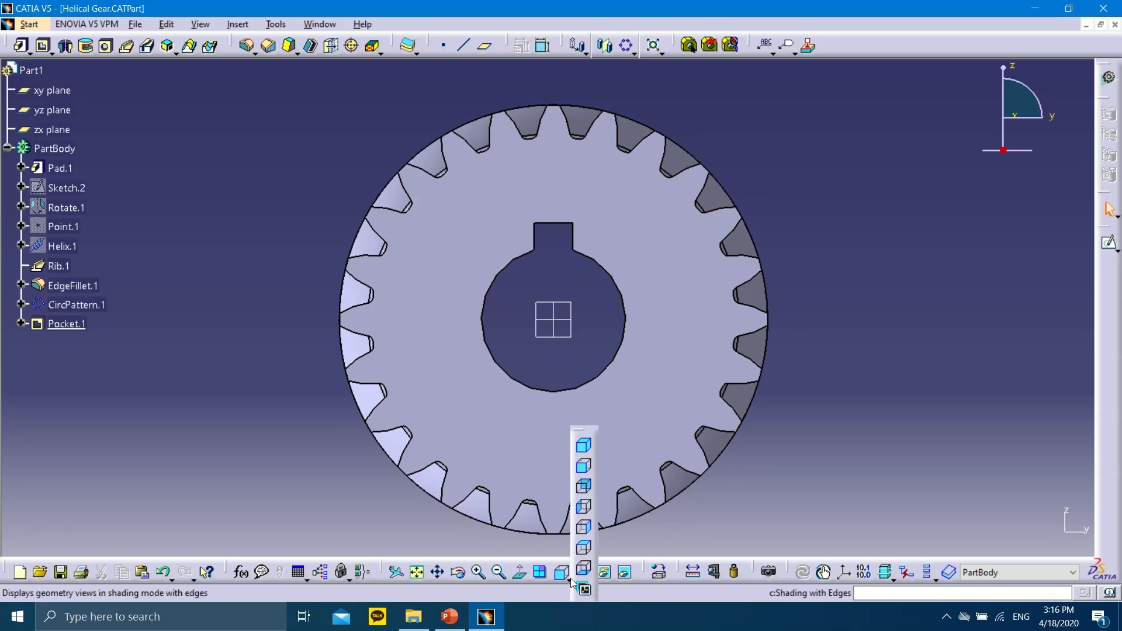
pyautogui.click(585, 447)
pyautogui.moveTo(835, 220); pyautogui.dragTo(721, 268, button='middle')
pyautogui.scroll(-3, 721, 267)
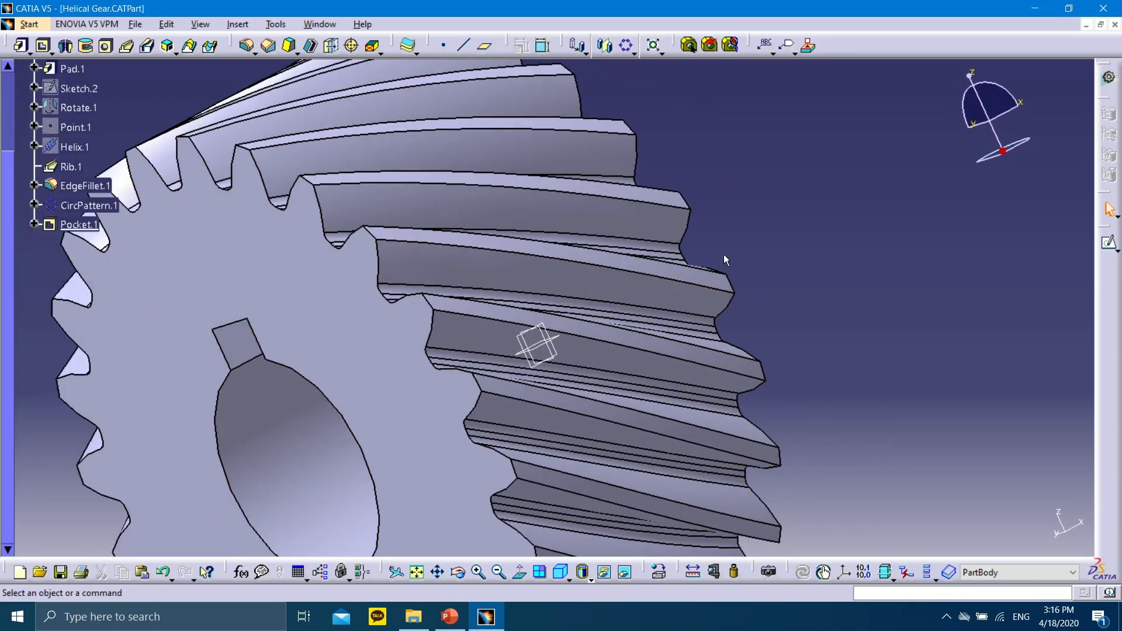
pyautogui.scroll(2, 723, 254)
pyautogui.moveTo(754, 234); pyautogui.dragTo(736, 293, button='middle')
pyautogui.moveTo(632, 280); pyautogui.dragTo(596, 143, button='middle')
pyautogui.scroll(1, 634, 291)
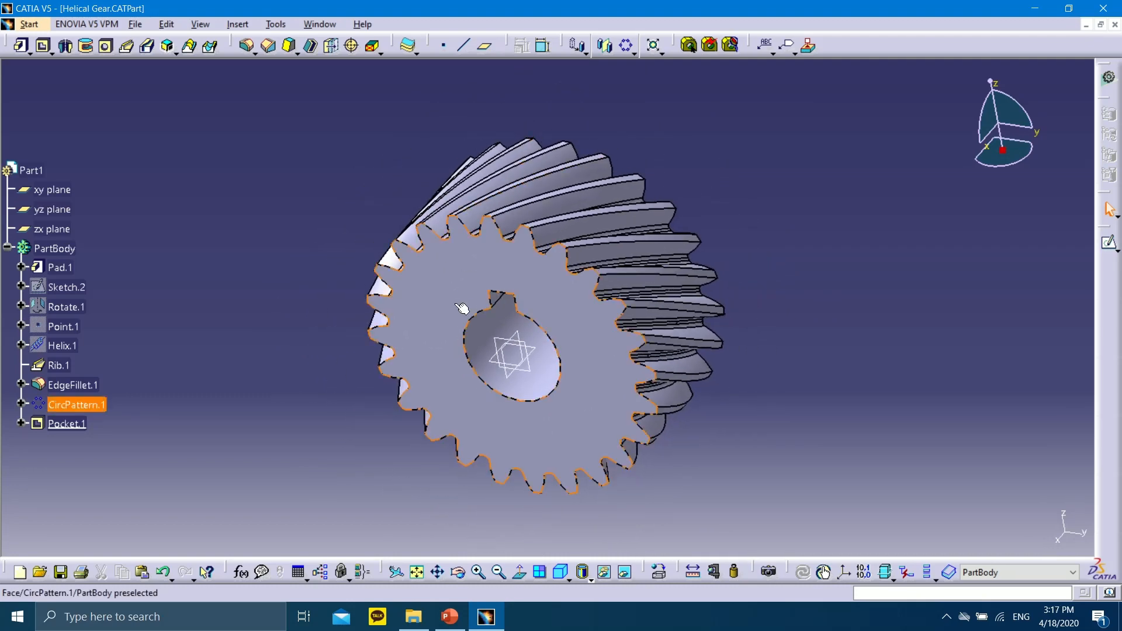
# Step: Switch to PowerPoint, present from Homework slide 41 with the part drawing, and advance to the Solid Combine slide
pyautogui.click(448, 616)
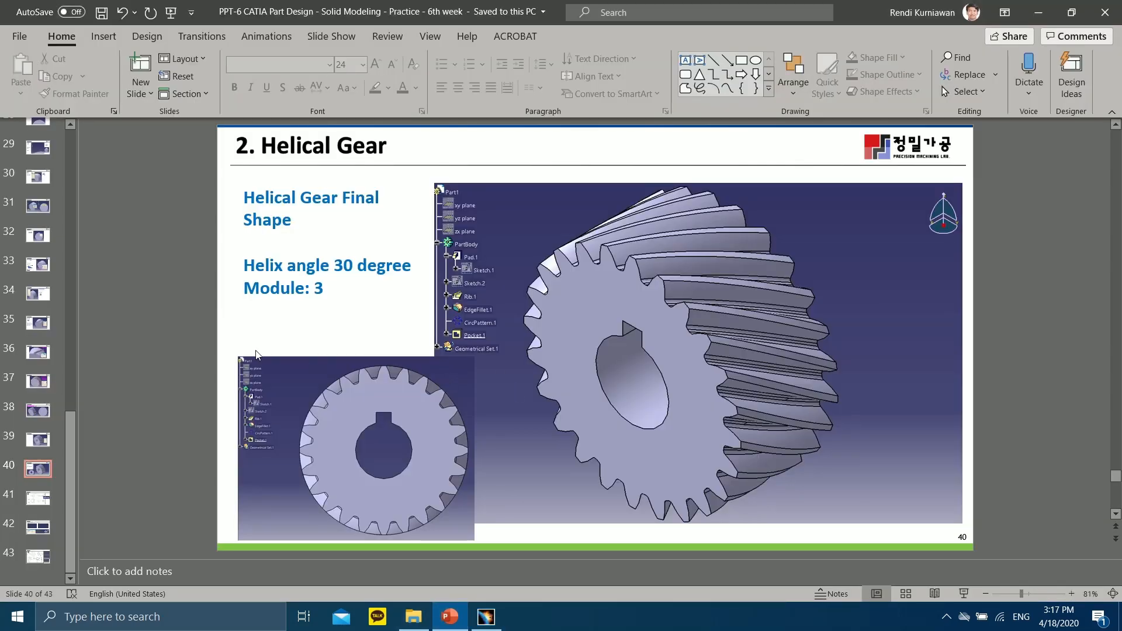
pyautogui.click(42, 499)
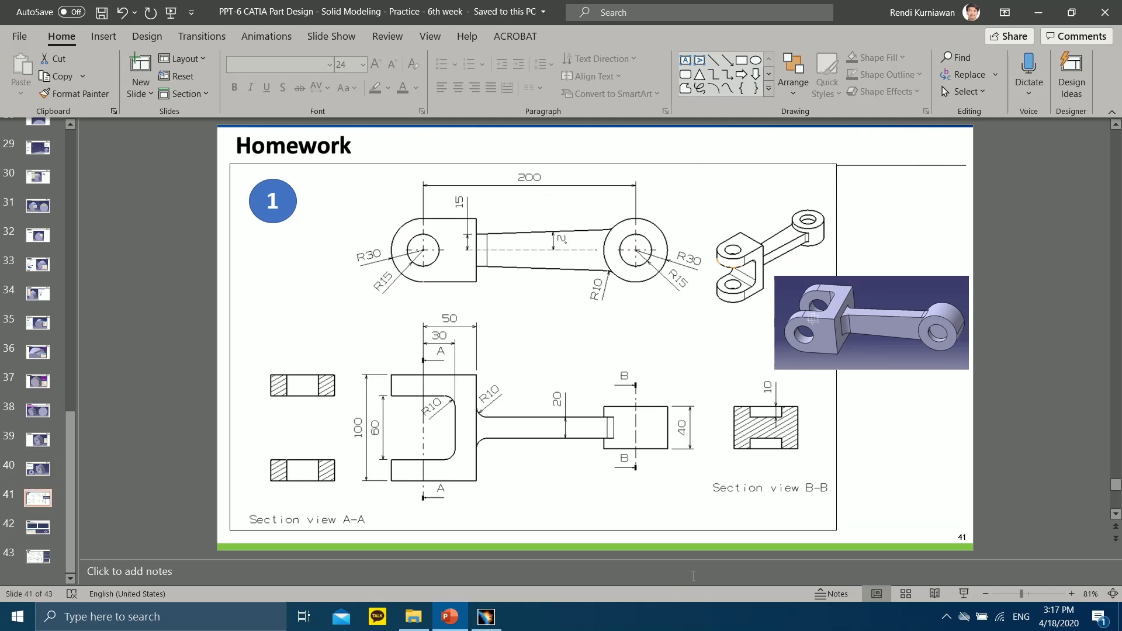
pyautogui.click(963, 594)
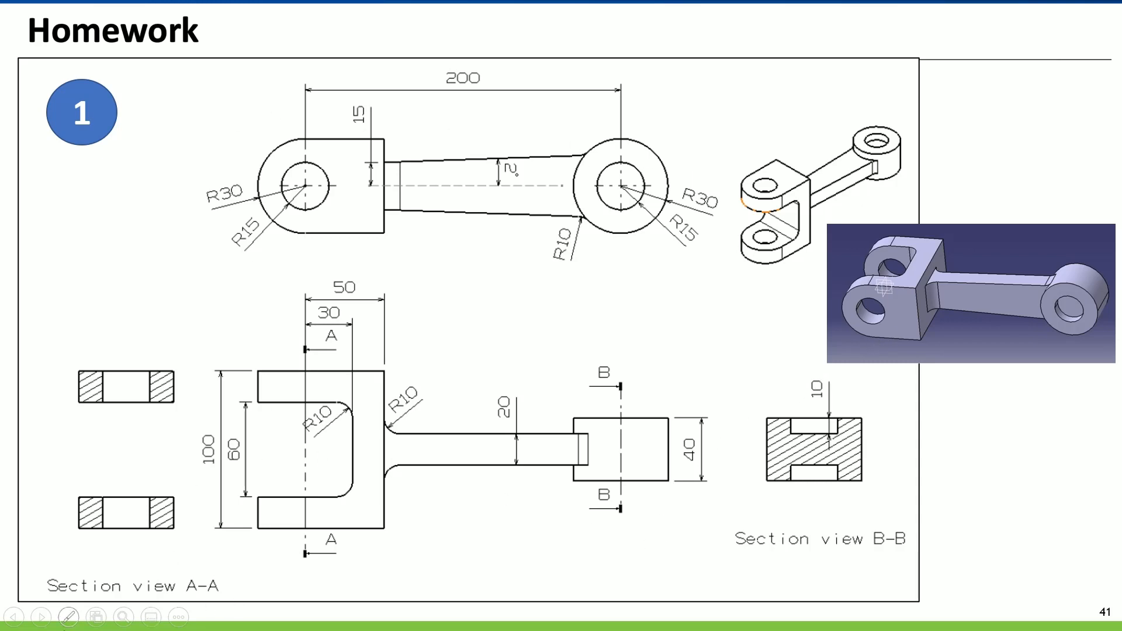
pyautogui.click(42, 618)
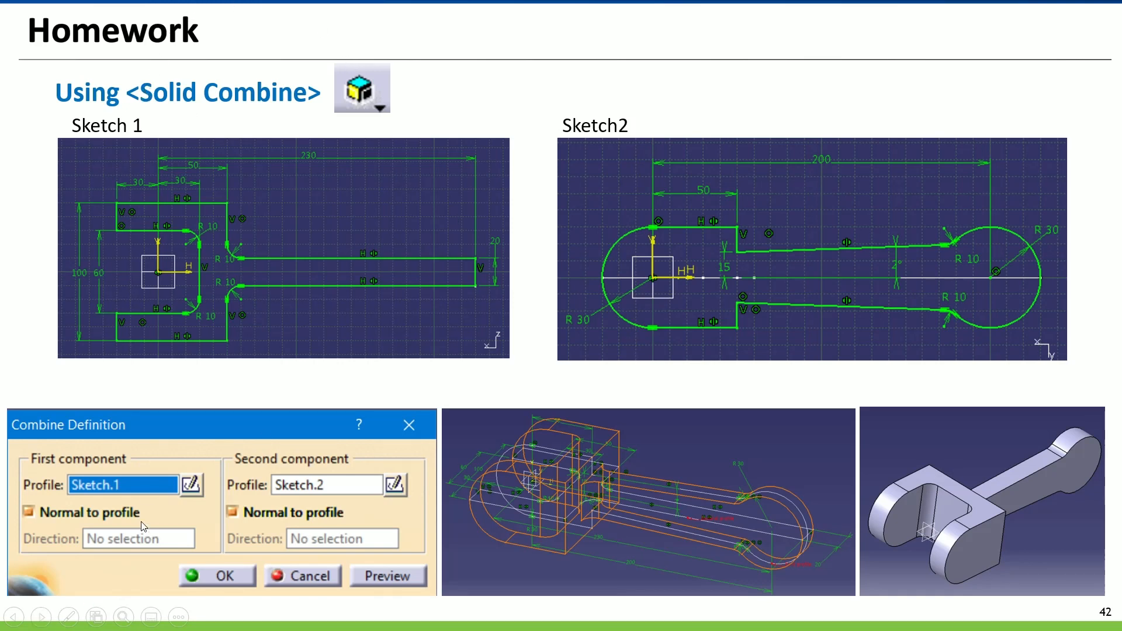
# Step: Mark up the slide with the red pen, circling the Solid Combine icon, the Sketch 1 label and drawing, and the Sketch2 label
pyautogui.click(68, 617)
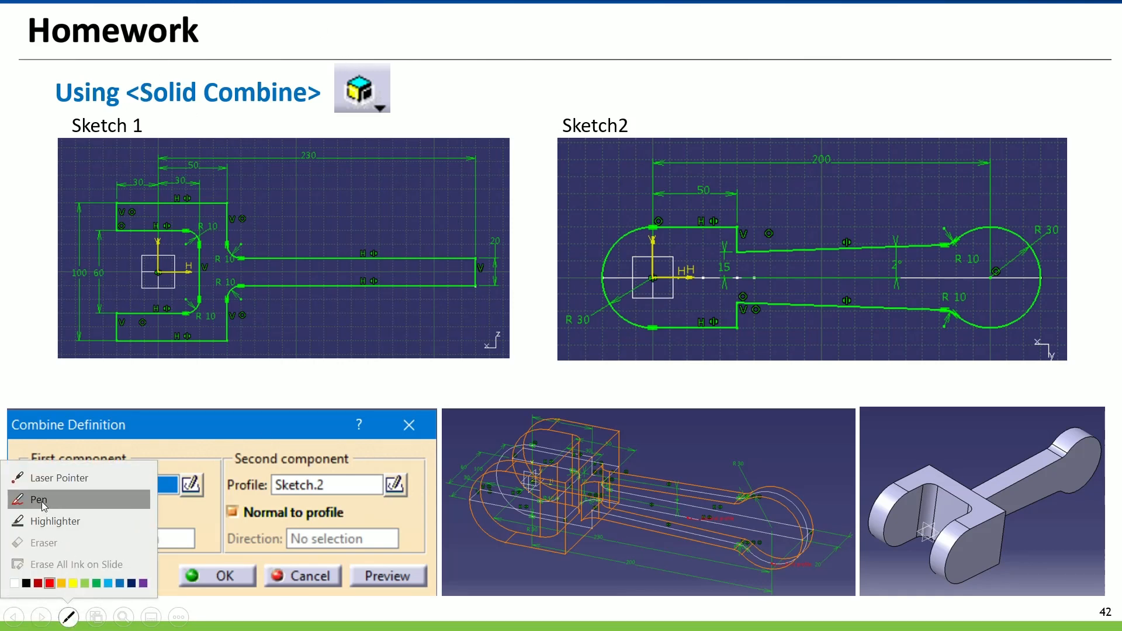
pyautogui.click(42, 494)
pyautogui.moveTo(376, 46)
pyautogui.mouseDown()
pyautogui.moveTo(303, 68)
pyautogui.moveTo(458, 77)
pyautogui.moveTo(246, 49)
pyautogui.mouseUp()
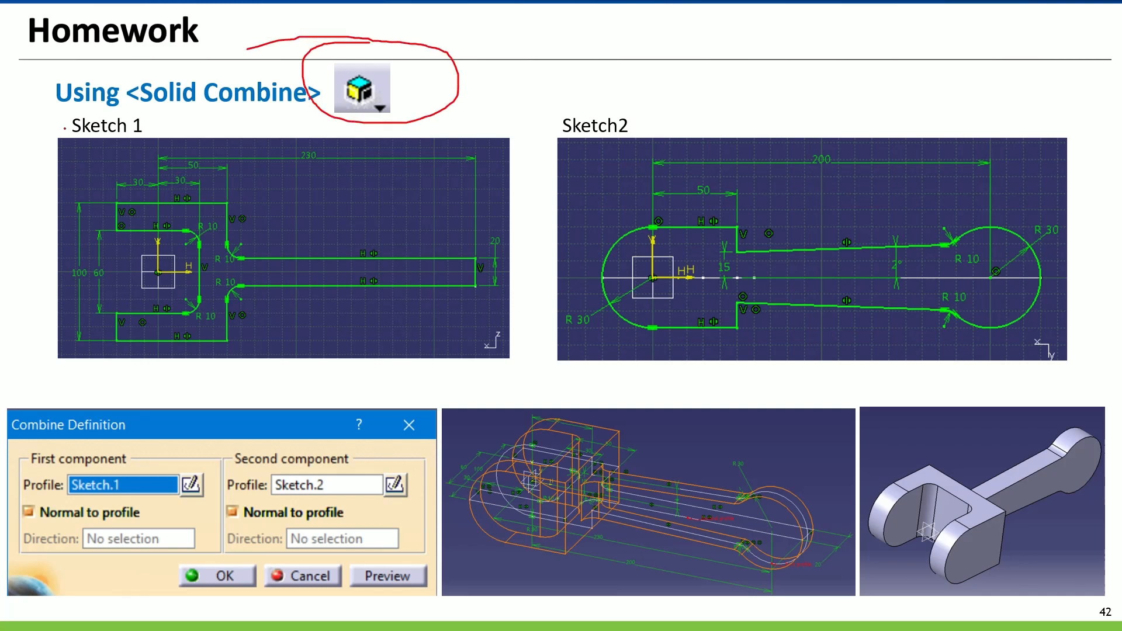
pyautogui.moveTo(58, 129)
pyautogui.mouseDown()
pyautogui.moveTo(138, 133)
pyautogui.moveTo(49, 120)
pyautogui.moveTo(46, 352)
pyautogui.moveTo(286, 363)
pyautogui.moveTo(509, 346)
pyautogui.moveTo(524, 151)
pyautogui.moveTo(340, 121)
pyautogui.moveTo(113, 113)
pyautogui.mouseUp()
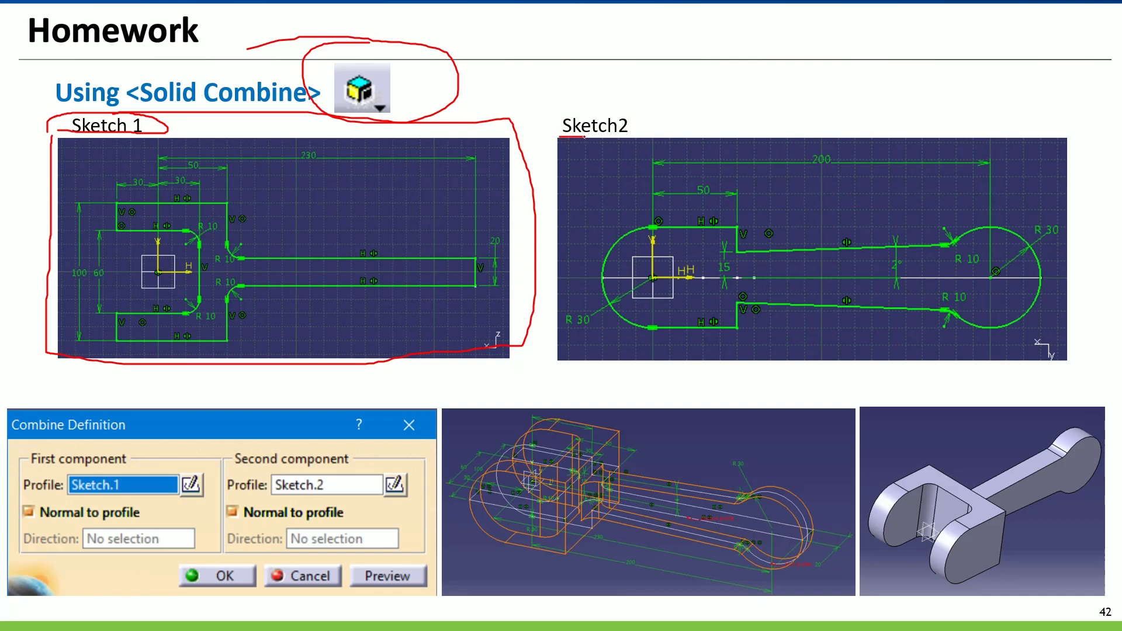
pyautogui.moveTo(584, 136)
pyautogui.mouseDown()
pyautogui.moveTo(636, 106)
pyautogui.moveTo(541, 123)
pyautogui.mouseUp()
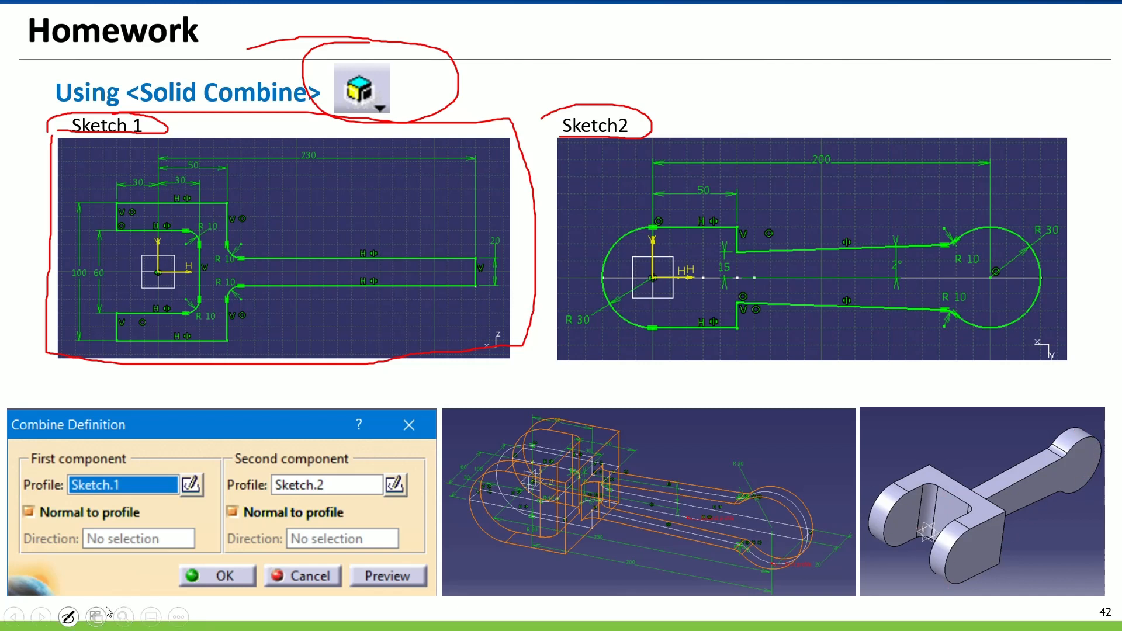
# Step: Erase all ink on the Solid Combine slide and go back to the Homework 1 drawing slide
pyautogui.click(68, 617)
pyautogui.click(42, 542)
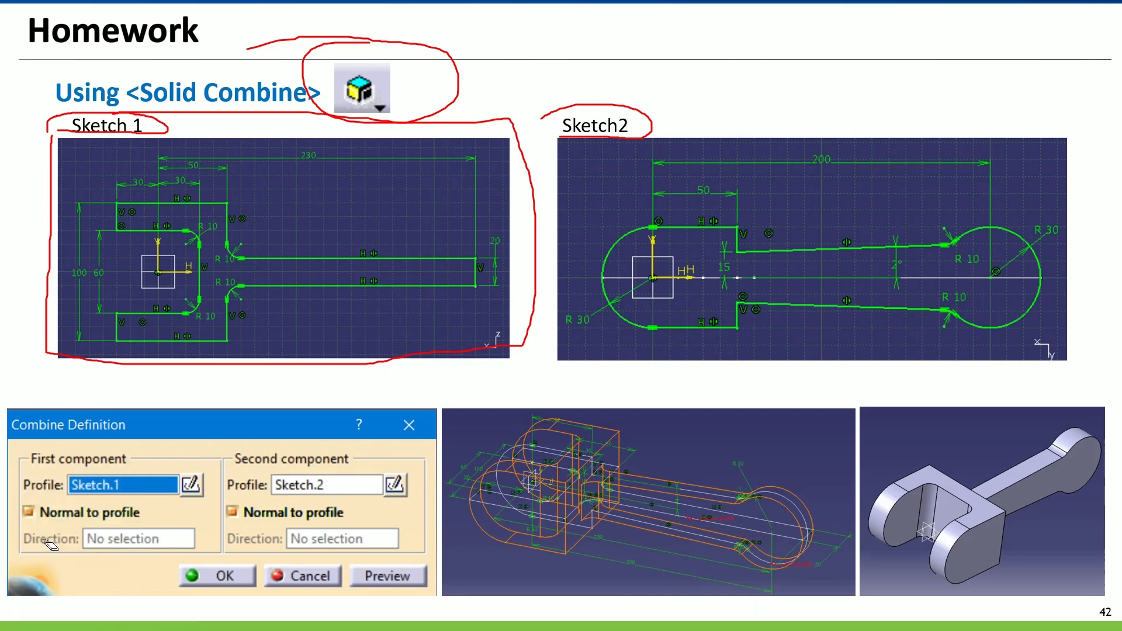
pyautogui.click(66, 617)
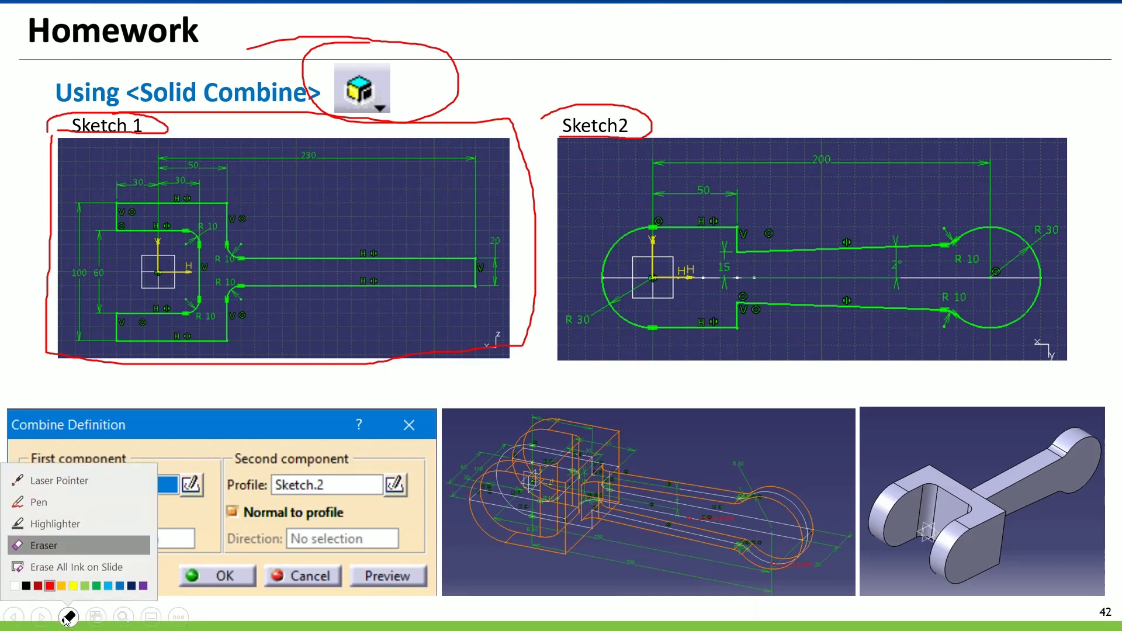
pyautogui.click(61, 566)
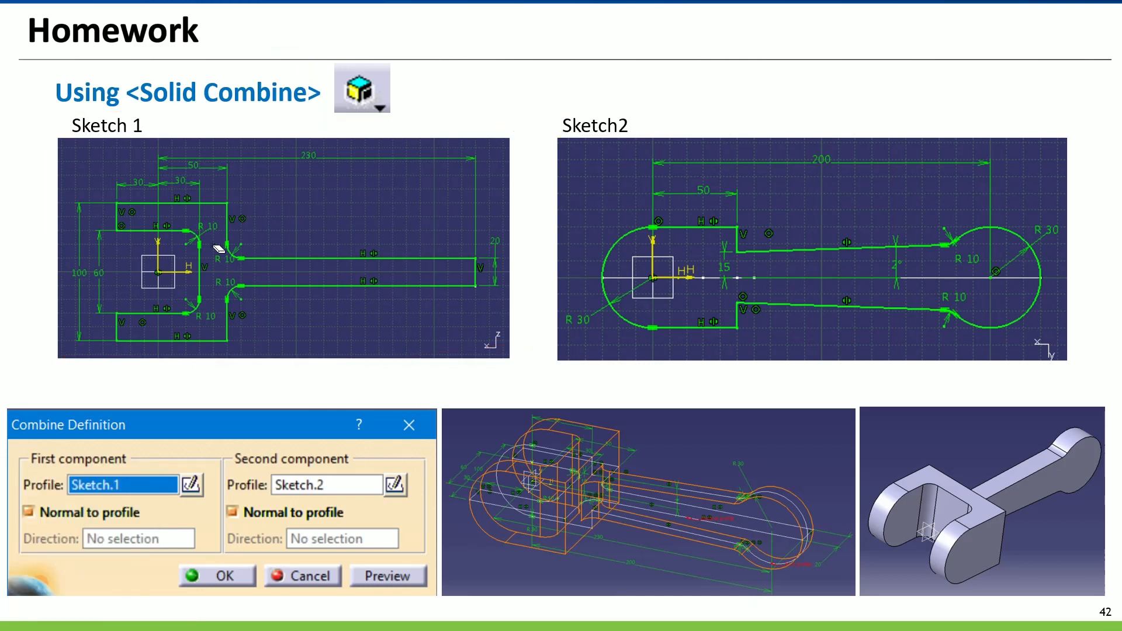
pyautogui.click(14, 618)
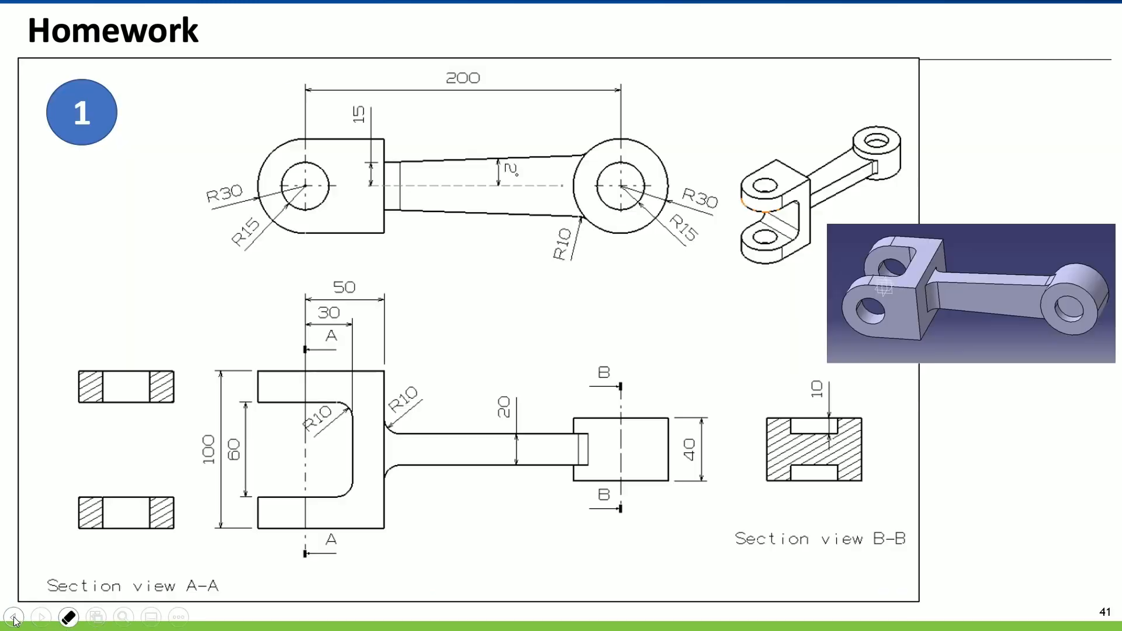